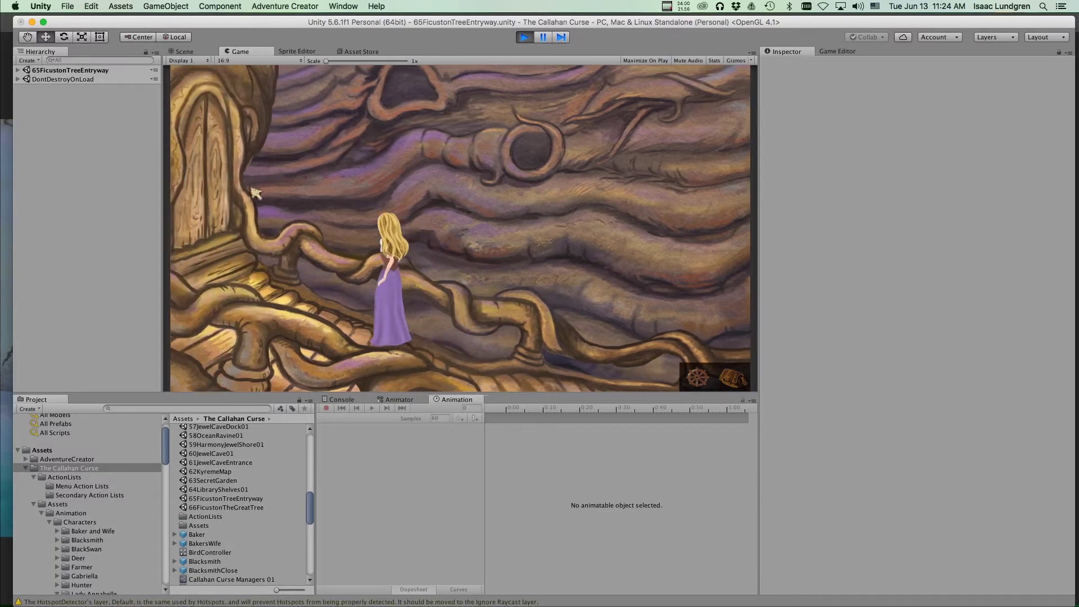
Step: Walk the character out of the tree entryway in the running game, and switch to Photoshop
left_click(427, 351)
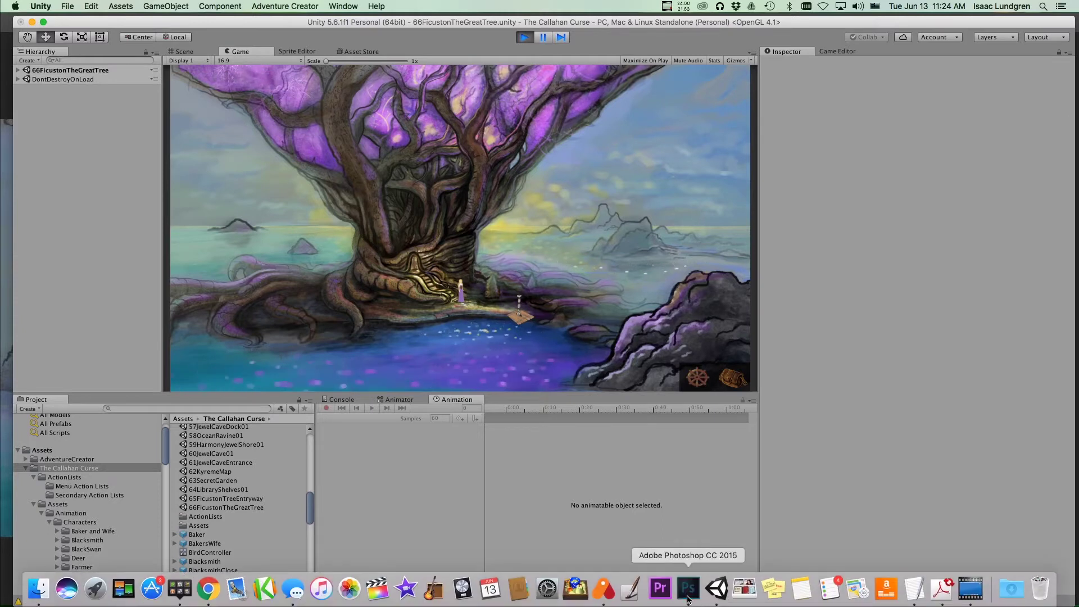
left_click(747, 587)
Step: Examine the trunk, roots and shoreline in the purple tree background painting as reference for the new scene
left_click_drag(547, 414, 480, 337)
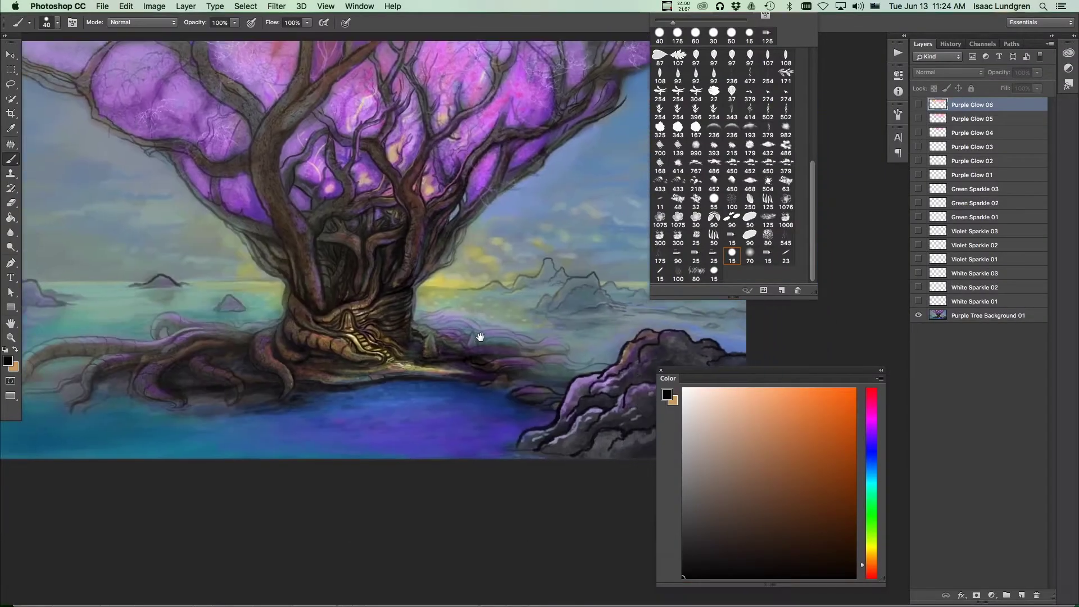
scroll(444, 329, "up", 5)
scroll(450, 332, "down", 8)
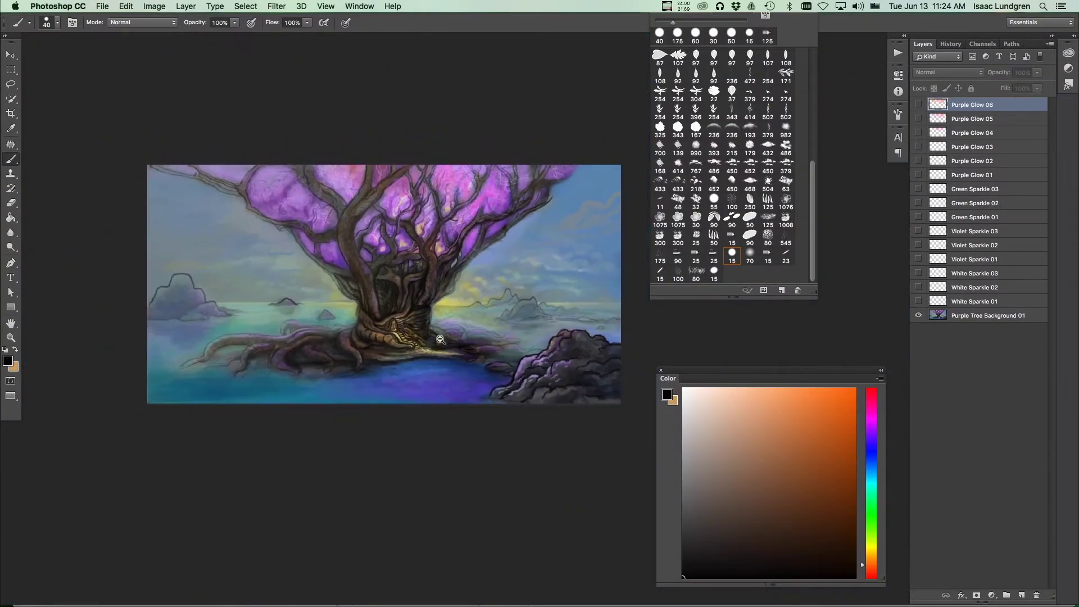
scroll(458, 336, "up", 6)
scroll(459, 336, "up", 2)
scroll(459, 349, "up", 5)
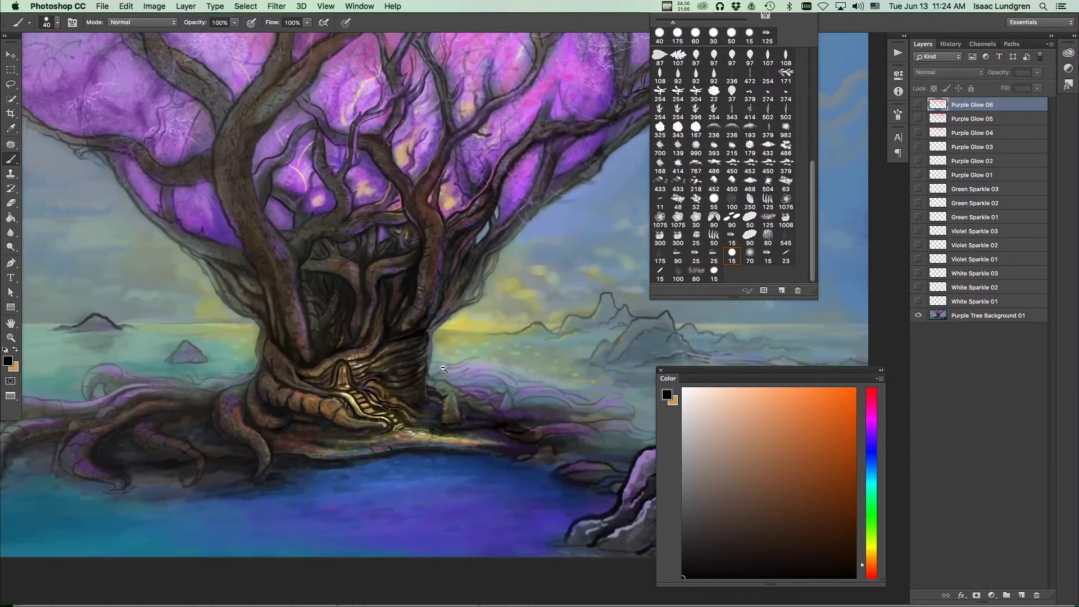
scroll(459, 367, "down", 4)
left_click_drag(442, 390, 468, 372)
scroll(481, 388, "up", 2)
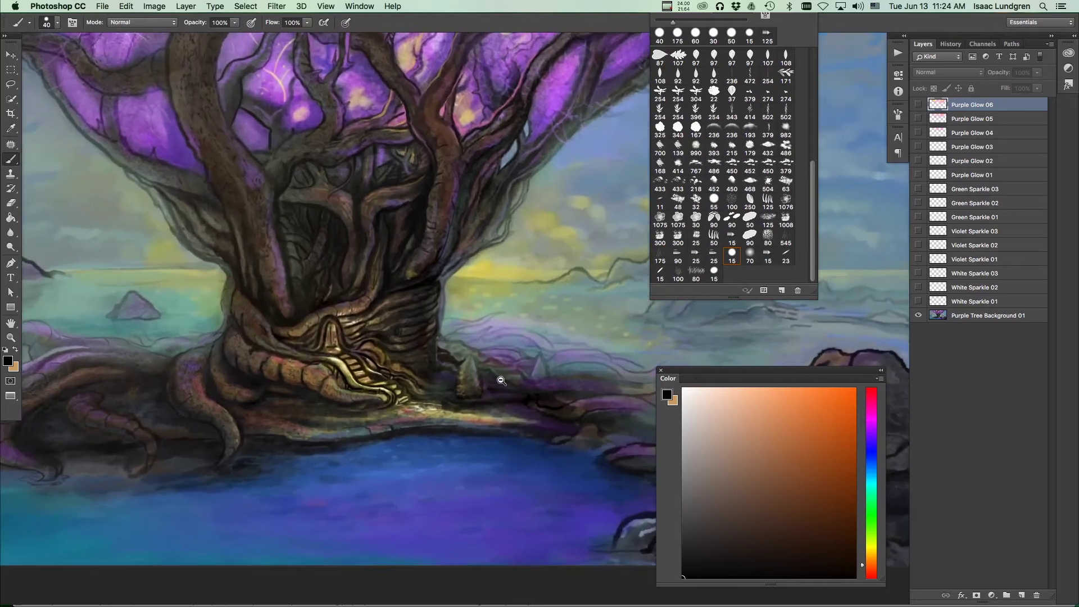
scroll(450, 386, "down", 3)
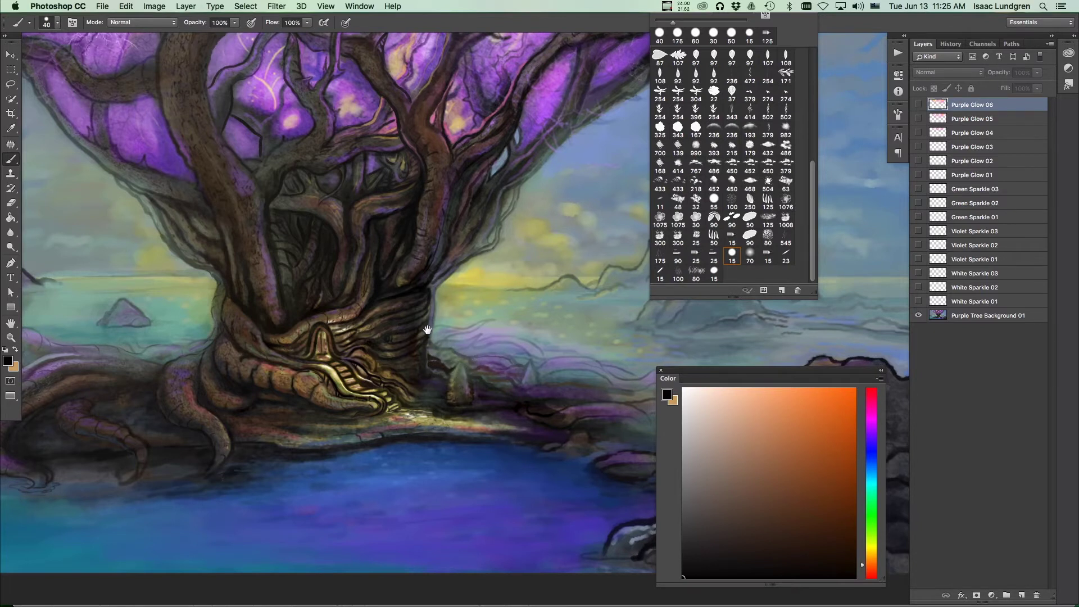
left_click(492, 396, "alt")
scroll(453, 398, "up", 4)
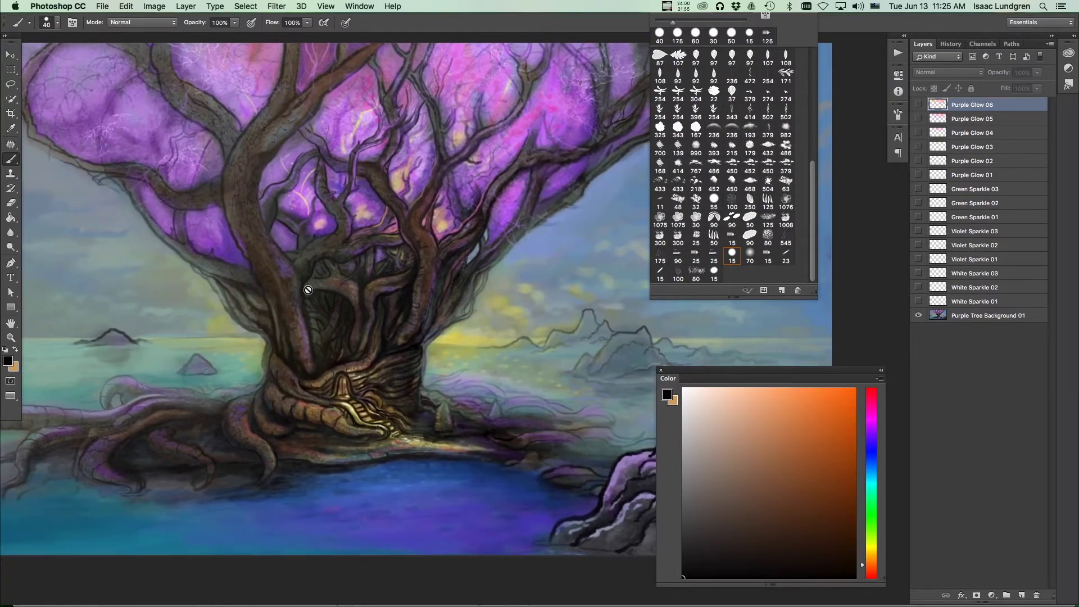
Step: Start a new document, trying pixels as its dimension unit before returning to inches
left_click(104, 6)
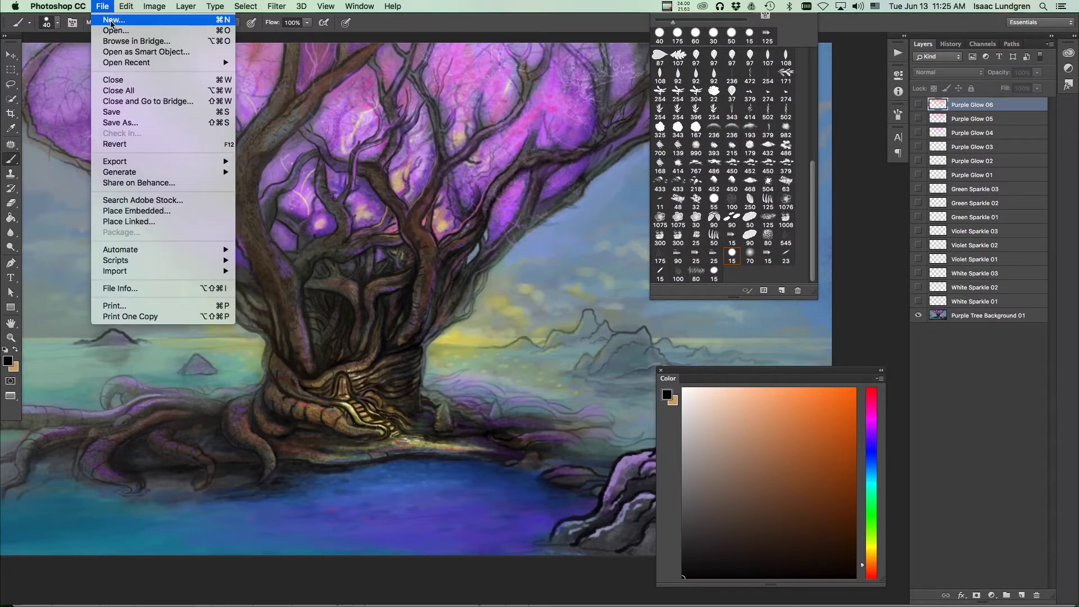
left_click(100, 22)
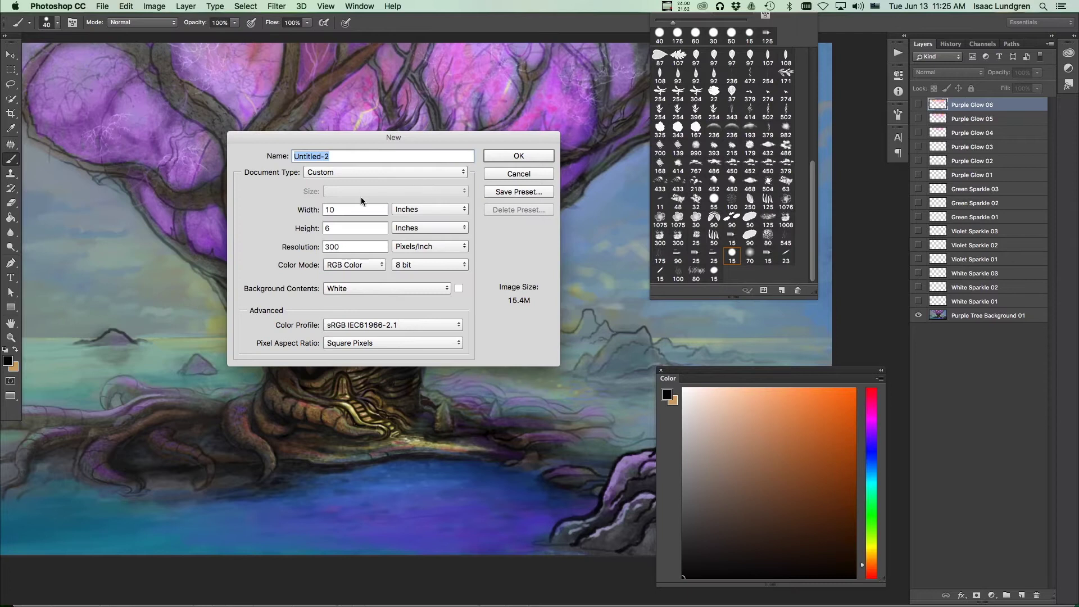
left_click(402, 214)
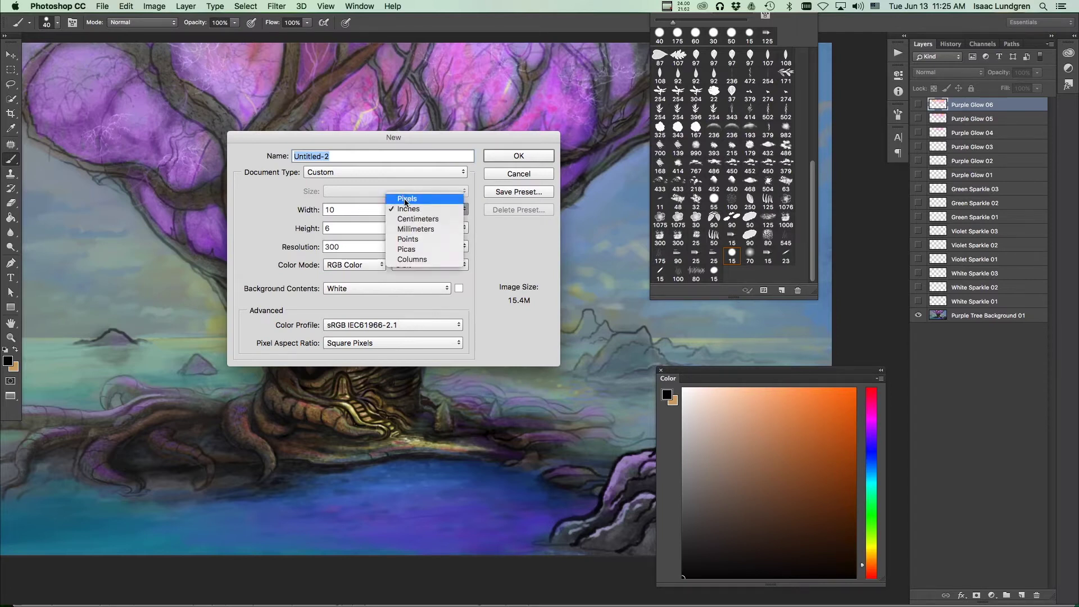
left_click(406, 196)
left_click(413, 214)
left_click(429, 220)
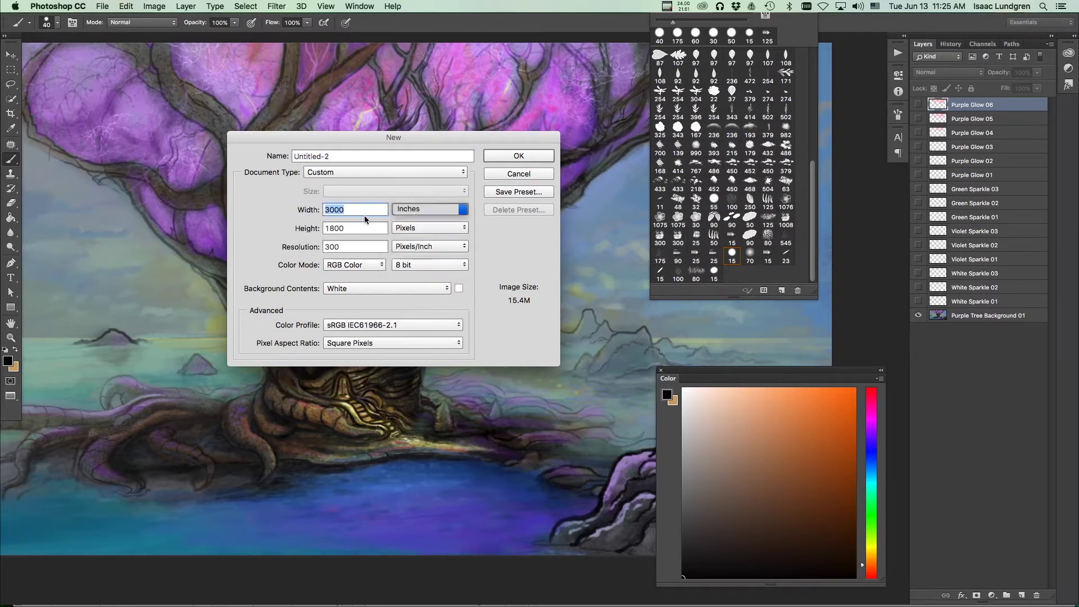
left_click(347, 211)
key("Tab")
key("Tab")
Step: Name the document "Great Tree Side View 02" and create it at 10 x 6 inches, 300 pixels/inch, RGB, with a white background
left_click(358, 158)
mouse_move(313, 138)
left_mouse_down()
mouse_move(359, 184)
mouse_move(327, 127)
mouse_move(272, 150)
mouse_move(302, 124)
left_mouse_up()
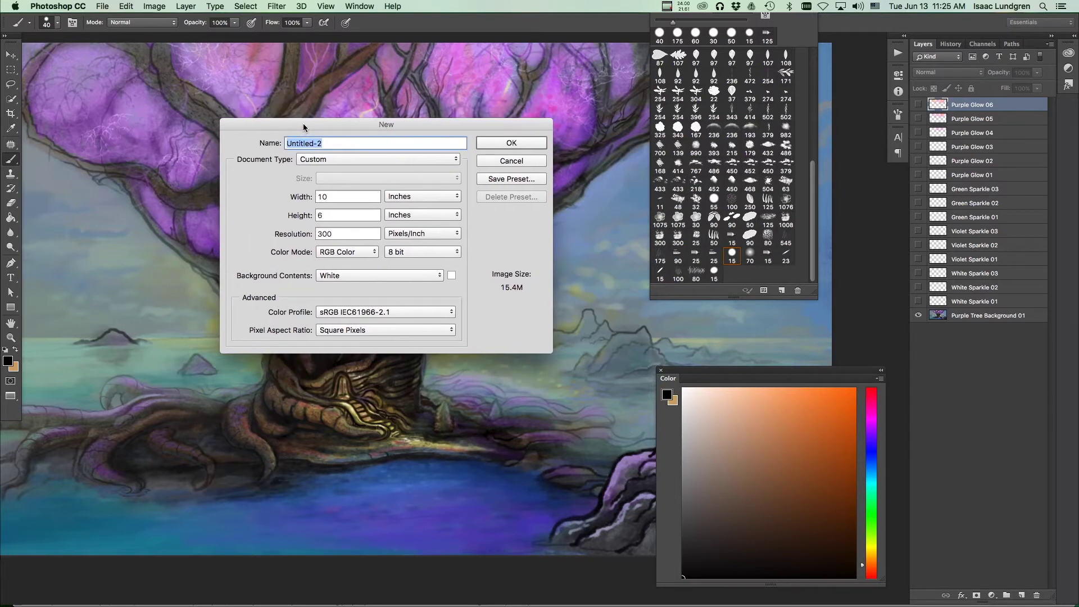
type("Great Tree Side View 02")
left_click(496, 144)
left_click_drag(420, 228, 395, 226)
left_click(423, 236, "alt")
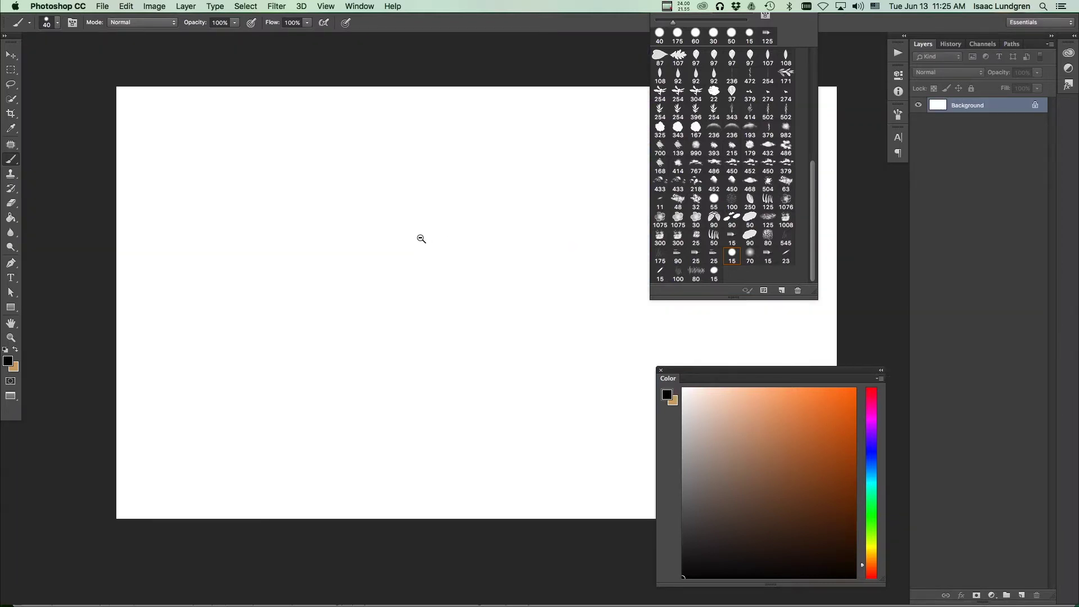
Step: Start saving the document as a new file and choose the Backgrounds folder inside Callahan Curse 2015 as its location
left_click(105, 6)
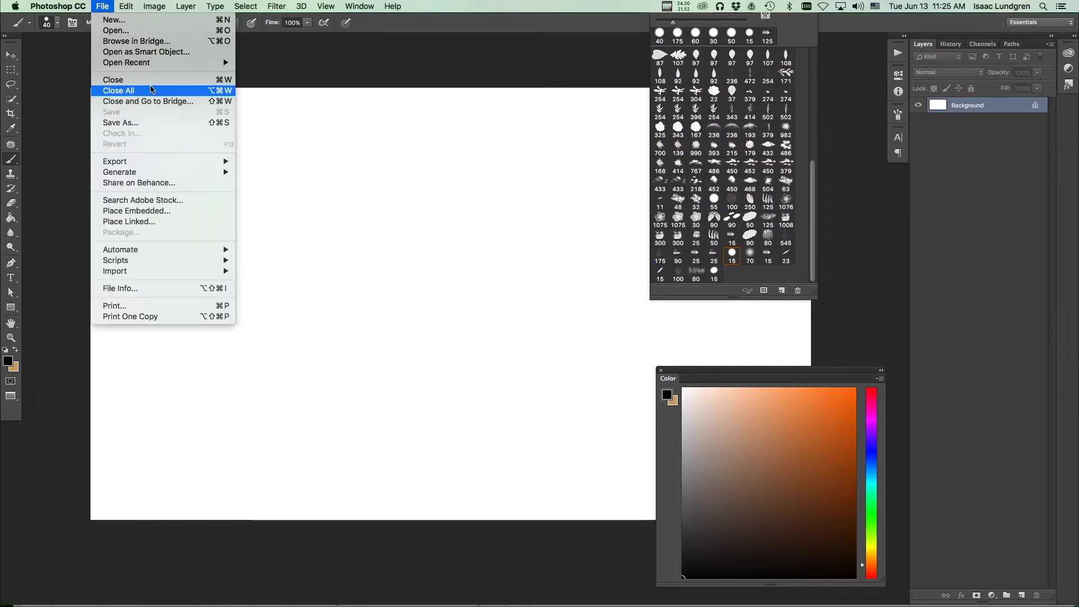
left_click(141, 123)
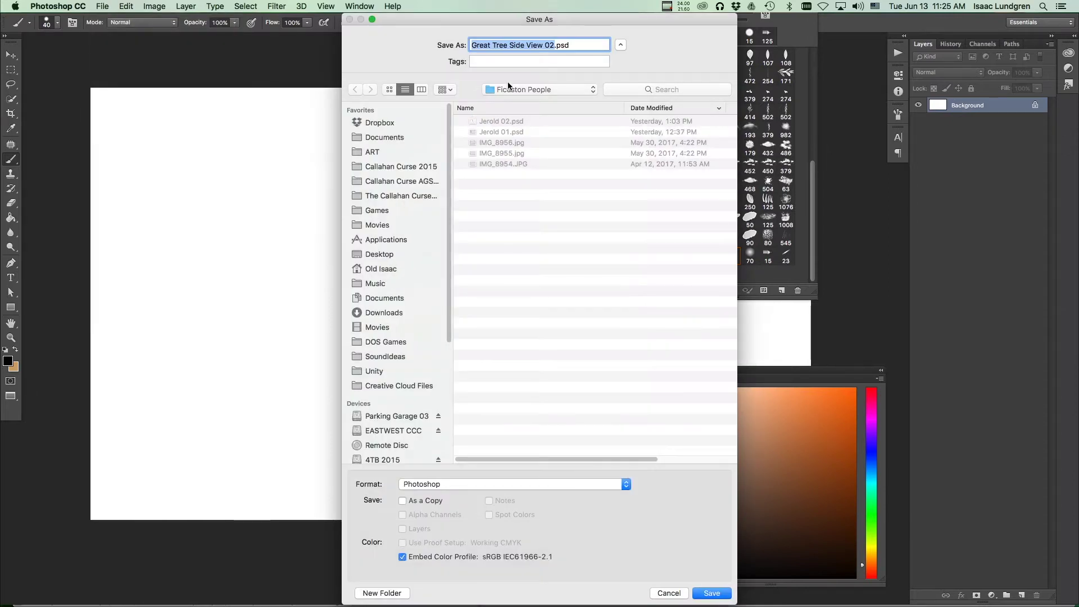
left_click(509, 85)
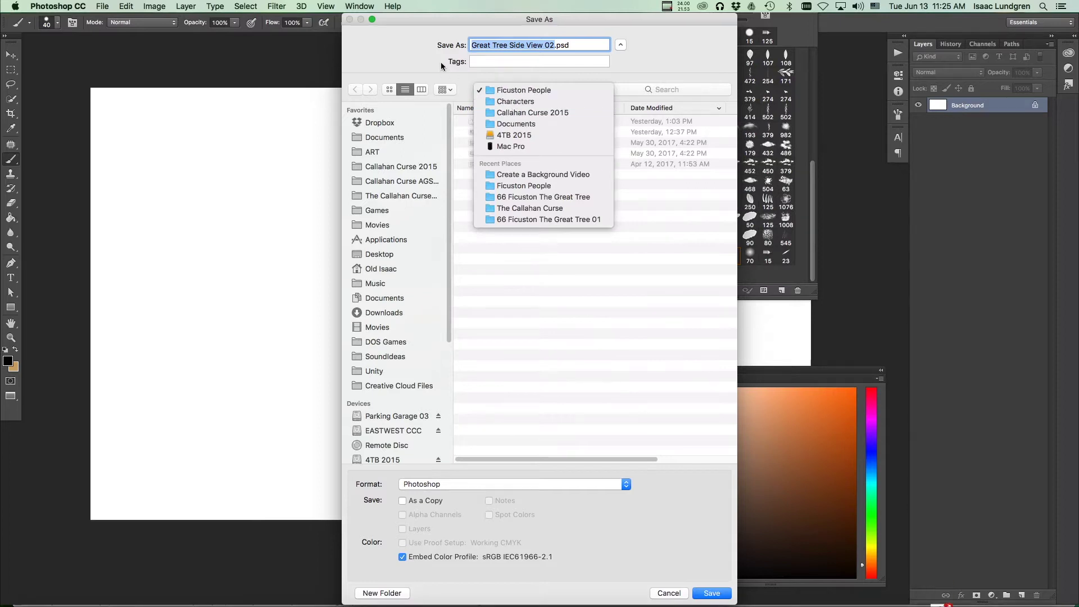
left_click(538, 113)
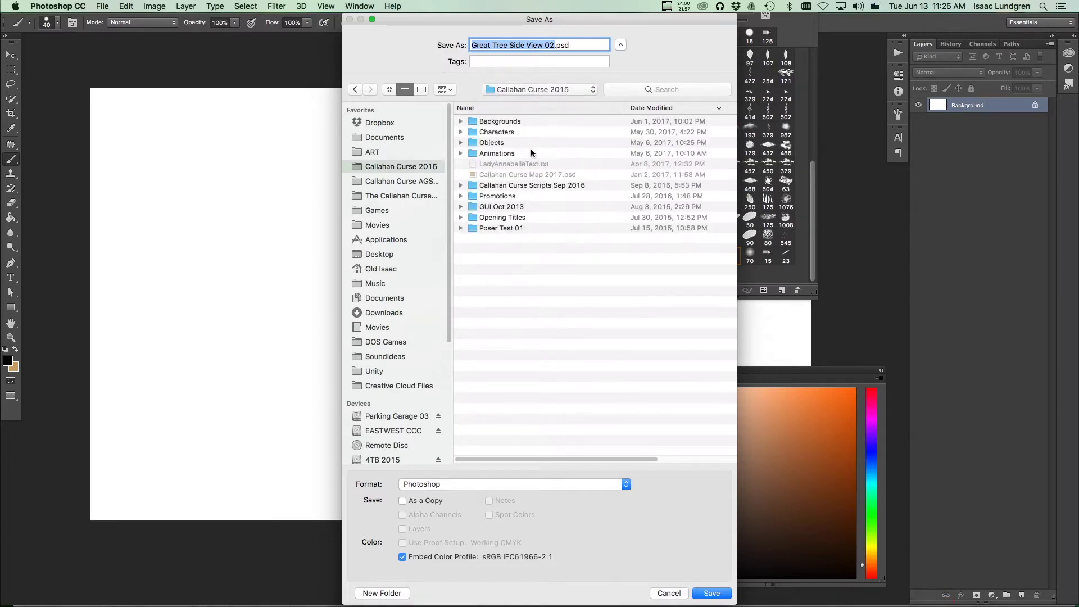
double_click(509, 123)
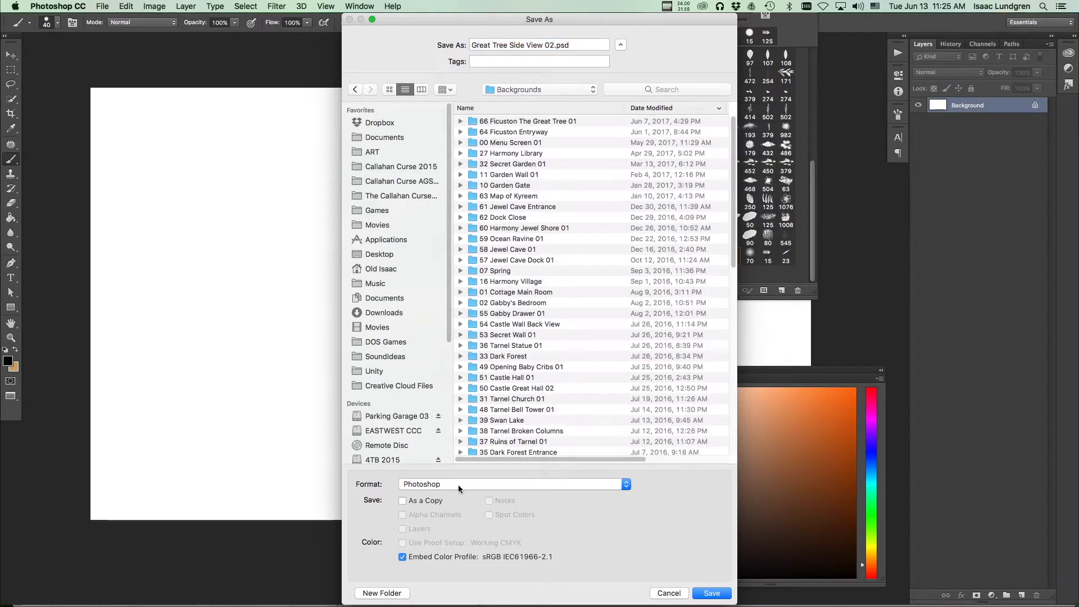
Step: Create a folder named "67 Great Tree Side View 02" and save the Photoshop file Great Tree Side View 02.psd in it
left_click(382, 593)
type("67 Great Tree Side View 0")
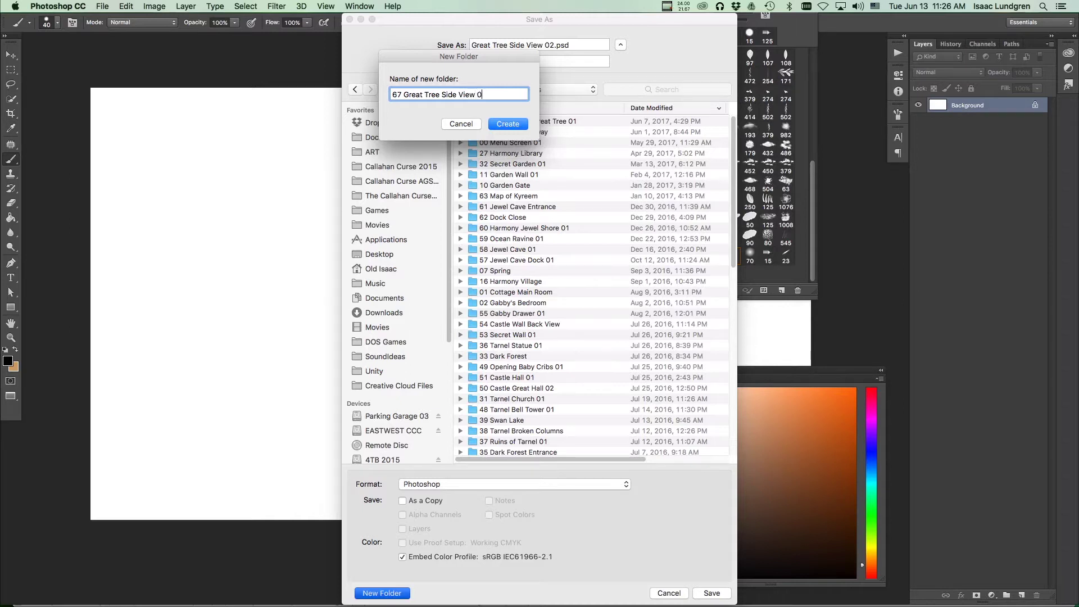
key("Return")
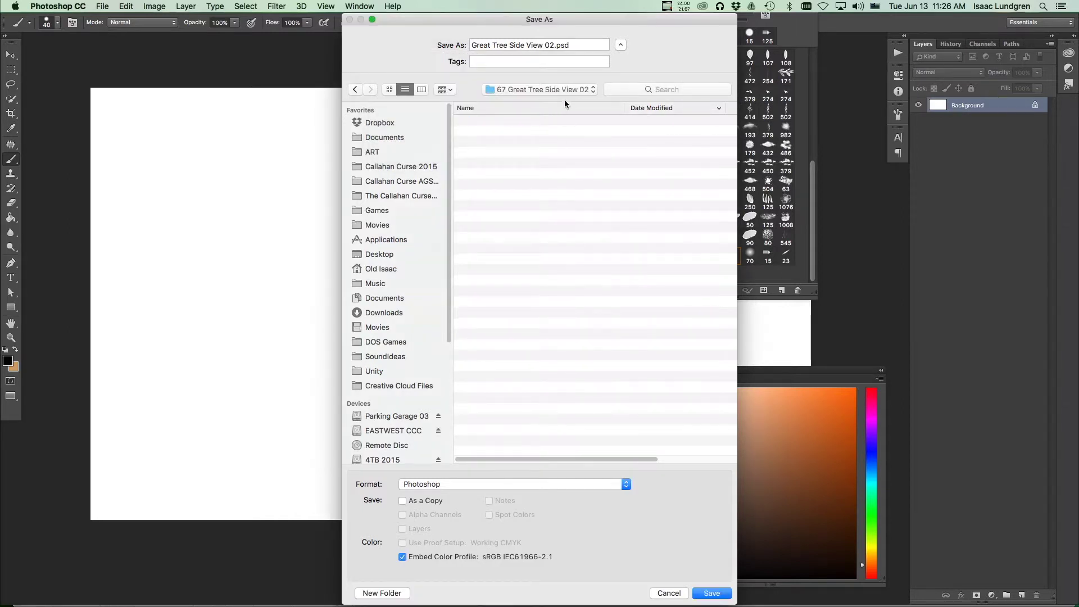
left_click(711, 594)
left_click_drag(414, 290, 380, 300)
left_click_drag(462, 315, 385, 306)
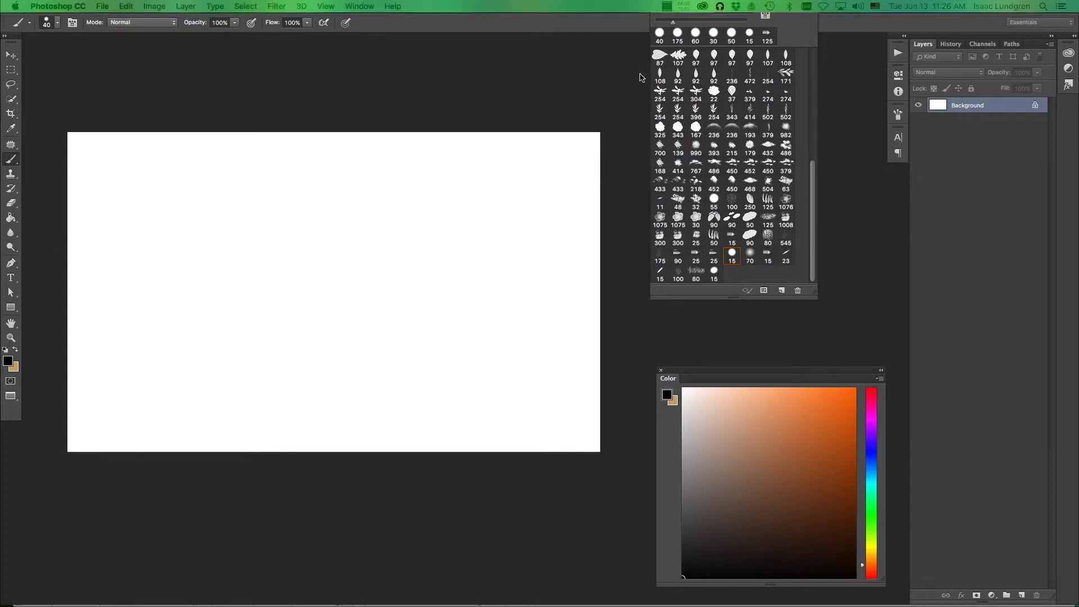
Step: Convert the locked background into a regular layer and add a new layer named "Line 01" above it
double_click(966, 105)
left_click(637, 188)
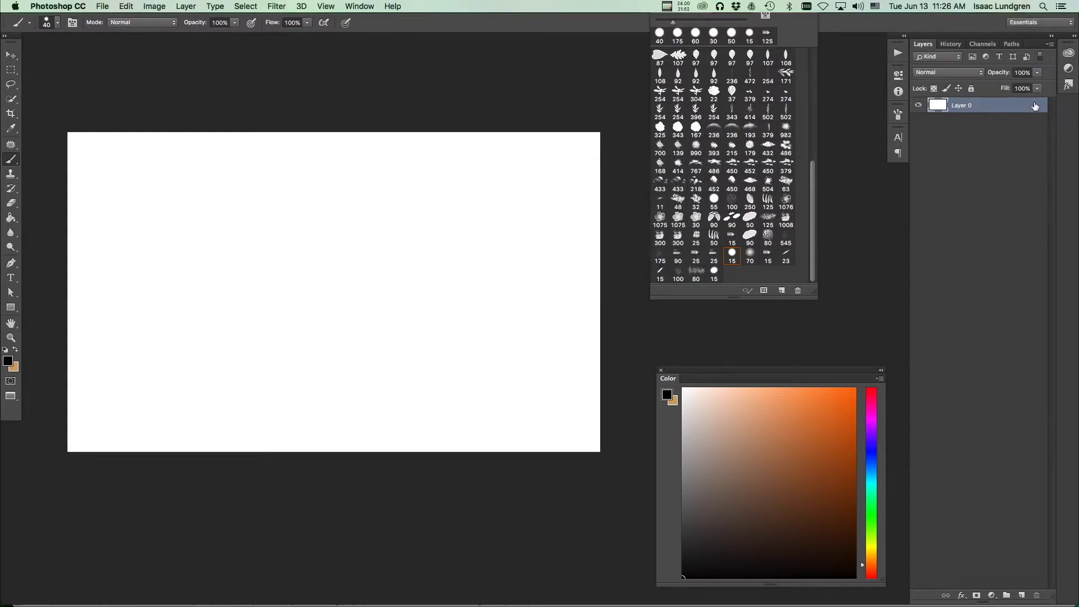
left_click(1022, 596)
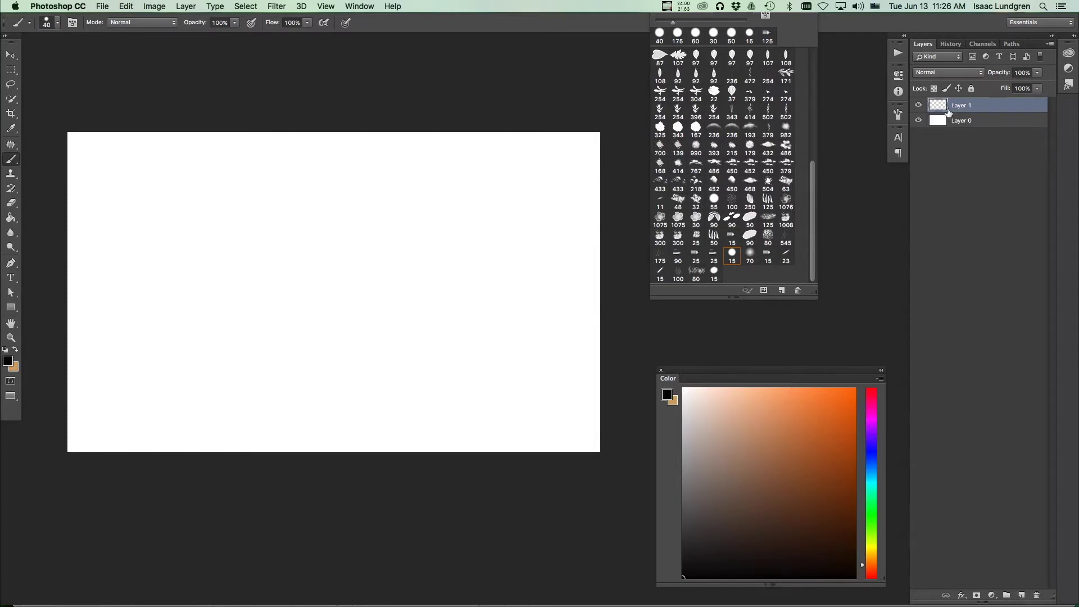
double_click(959, 106)
type("Line 01")
key("Return")
scroll(438, 275, "left", 2)
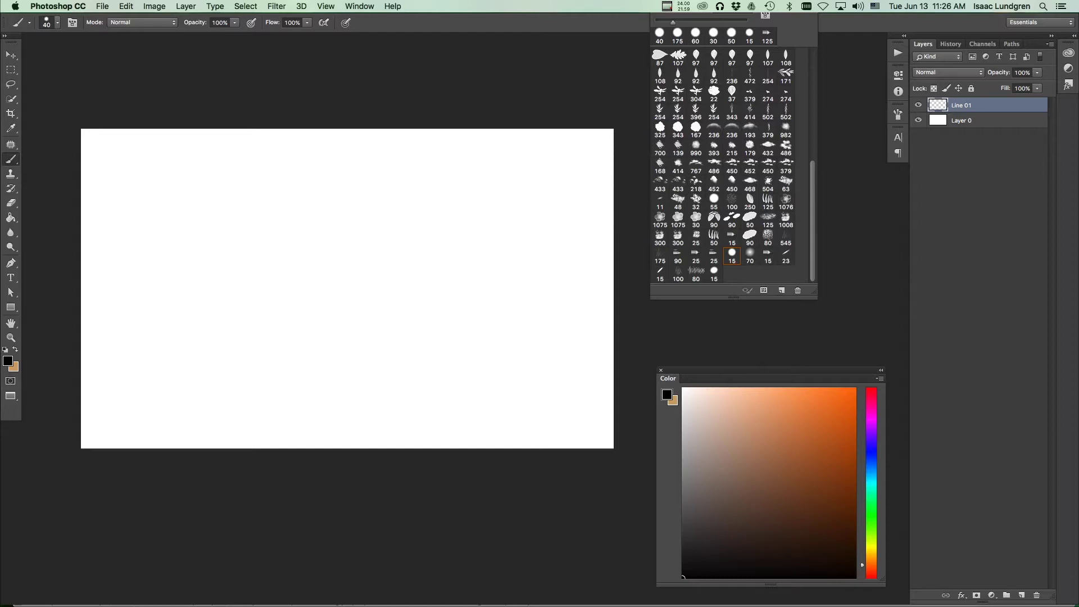
Step: Choose the 15 px hard round brush near the end of the brush presets
left_click(361, 6)
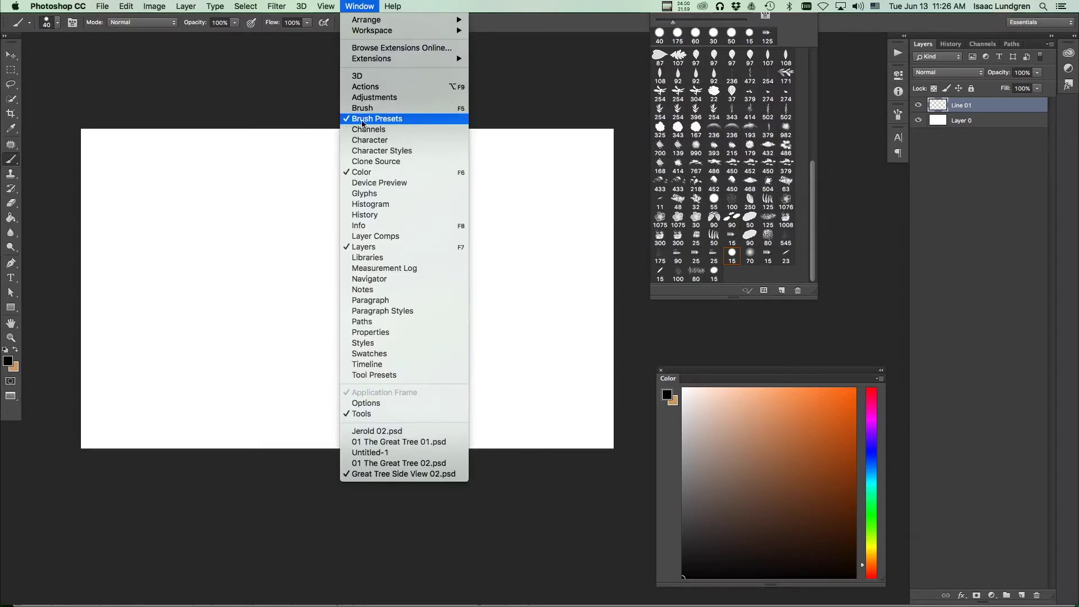
left_click(403, 473)
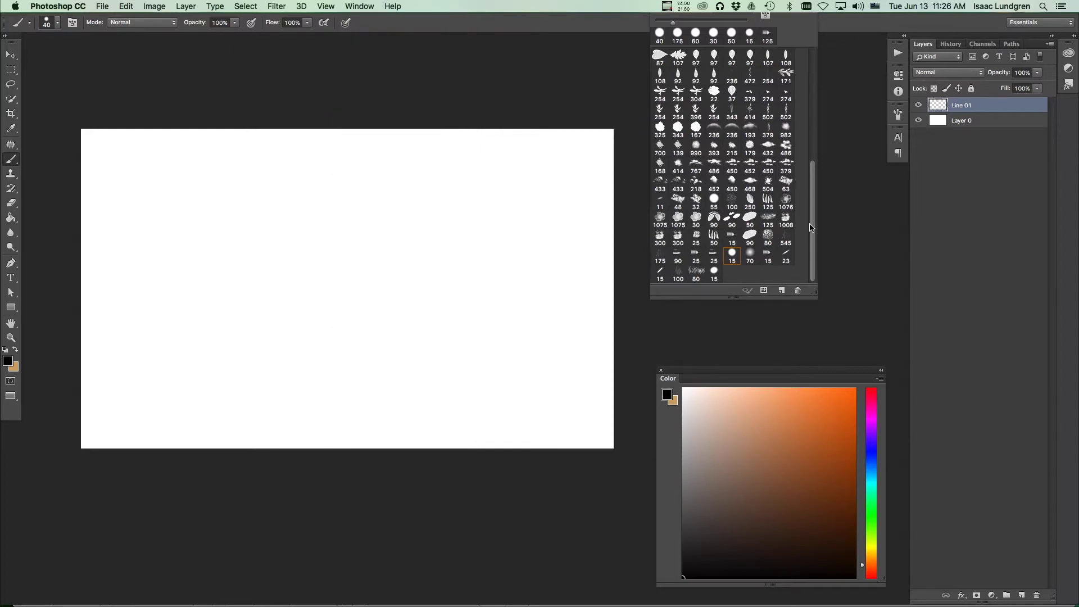
mouse_move(814, 231)
left_mouse_down()
mouse_move(809, 47)
mouse_move(813, 268)
left_mouse_up()
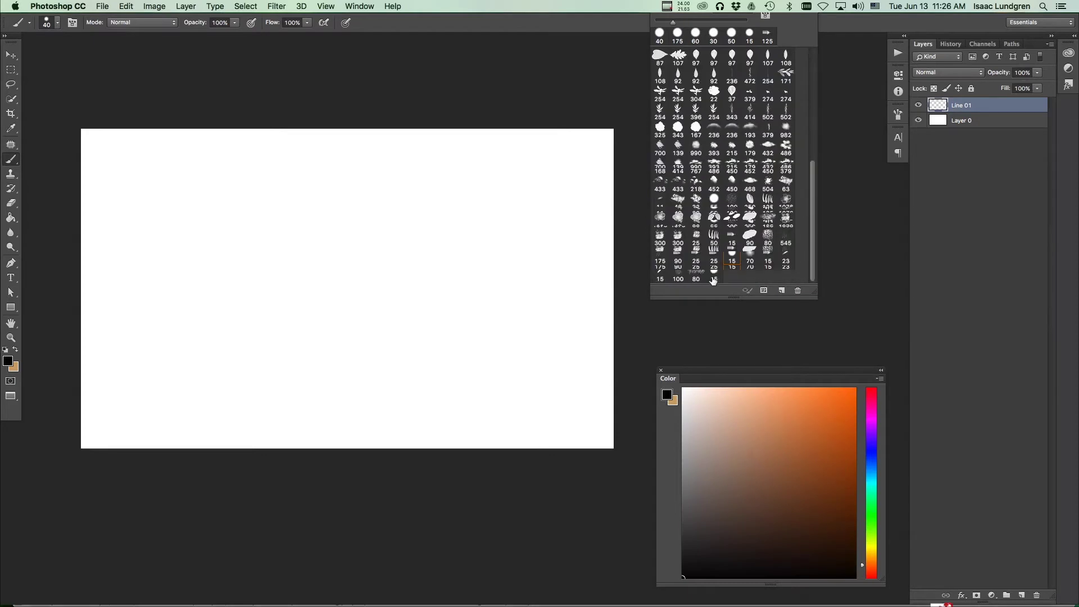
left_click(748, 289)
key("Return")
left_click(732, 255)
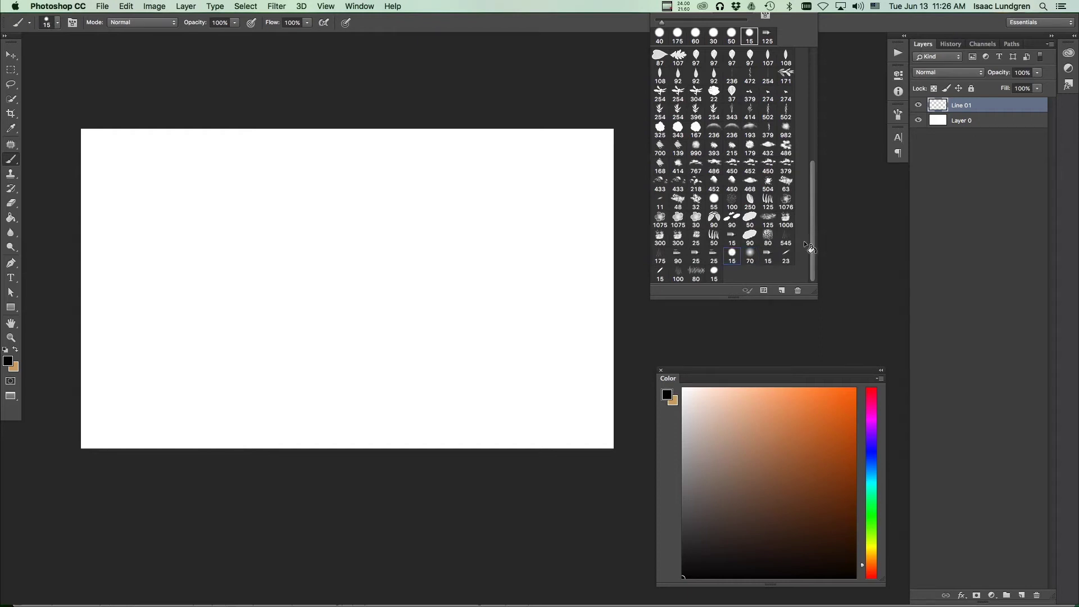
Step: Compare the basic round brushes at the start of the presets, and reselect the 15 px hard round brush
left_click_drag(811, 247, 815, 107)
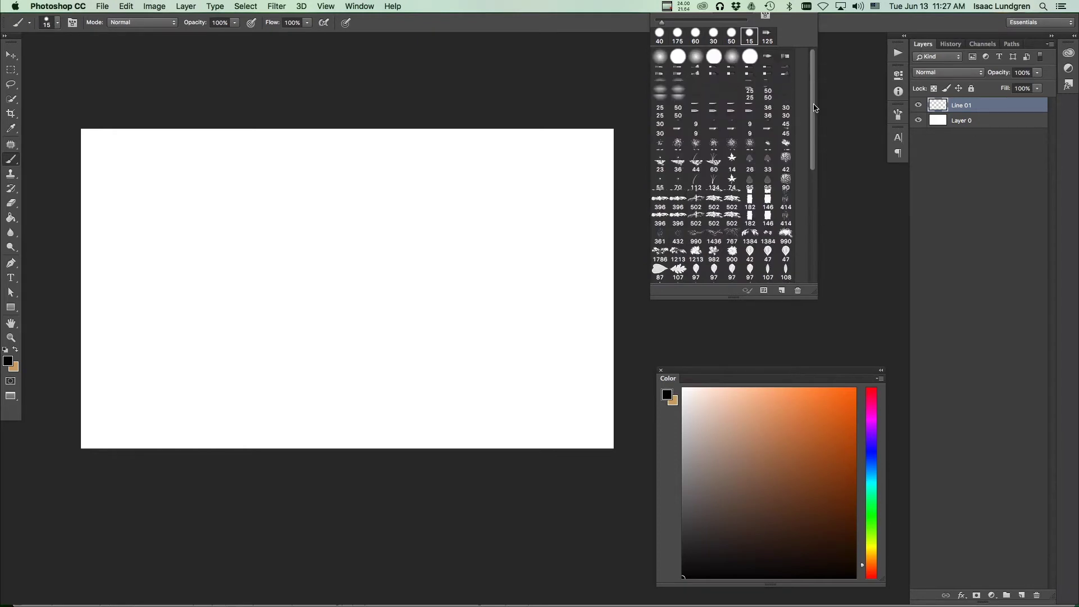
left_click(714, 58)
left_click(678, 56)
left_click_drag(814, 96, 820, 240)
left_click(732, 254)
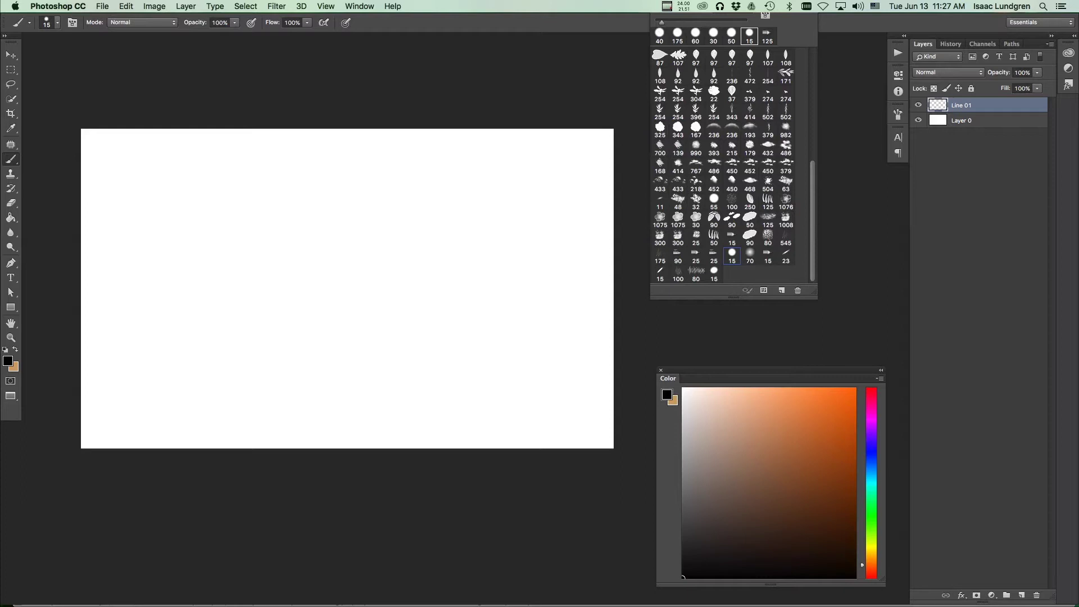
Step: Check the size and hardness settings of the selected brush
left_click(55, 29)
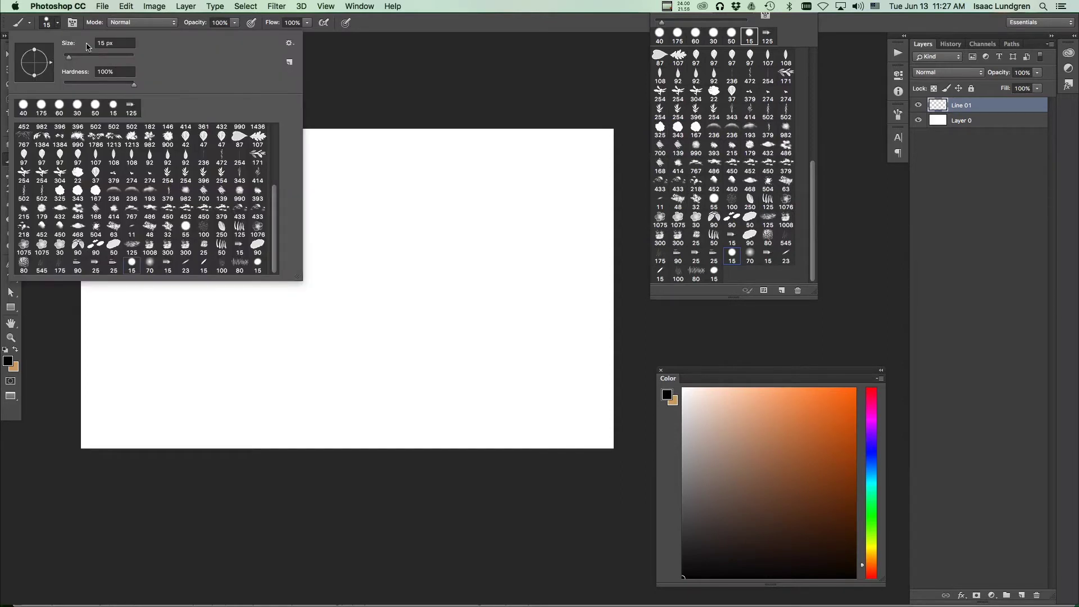
left_click(128, 85)
key("Return")
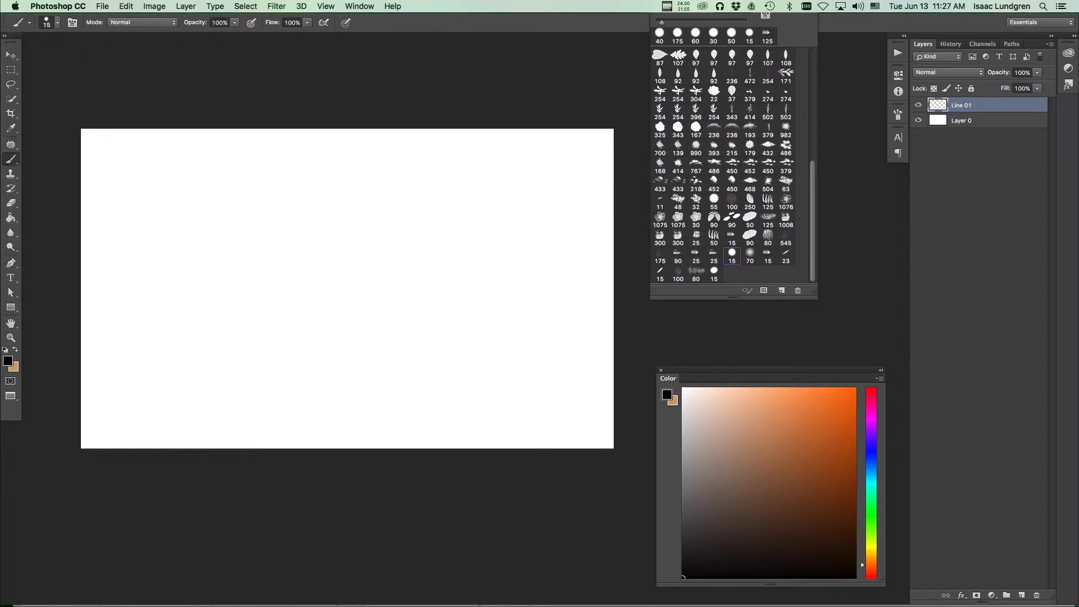
Step: Hide all tools and panels around the canvas to clear the drawing area
left_click_drag(376, 266, 460, 405)
key("Tab")
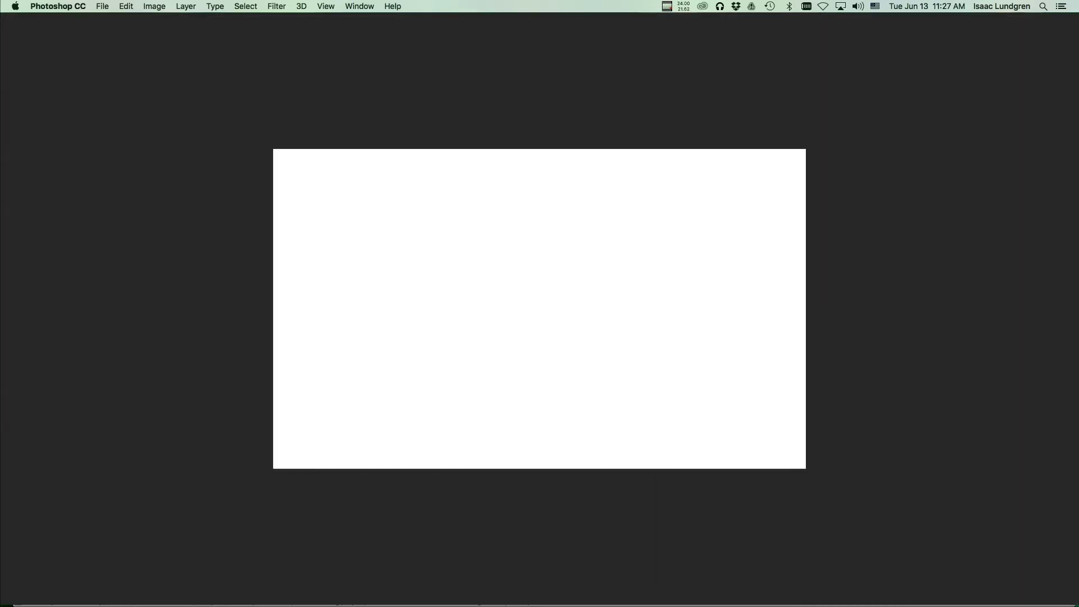
mouse_move(538, 405)
left_mouse_down()
mouse_move(481, 381)
mouse_move(555, 402)
mouse_move(552, 385)
left_mouse_up()
scroll(522, 373, "up", 2)
scroll(544, 385, "down", 1)
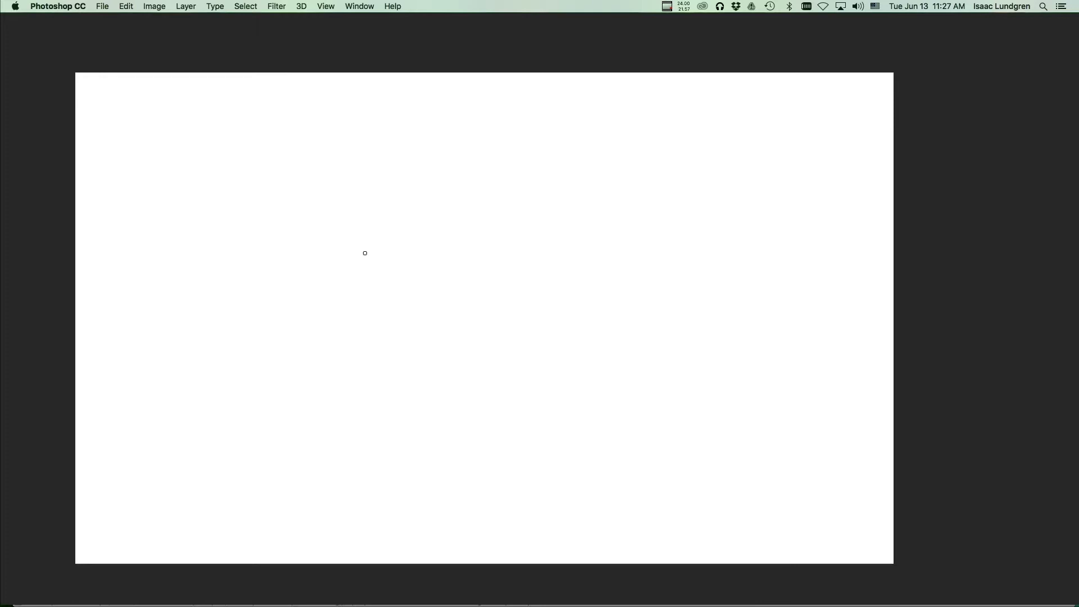
Step: Sketch a slightly bowed vertical line down from the canvas's upper edge, with curved strokes sweeping from its base to the left edge
left_click_drag(272, 106, 277, 288)
left_click_drag(273, 76, 284, 351)
left_click_drag(271, 77, 281, 360)
mouse_move(288, 275)
left_mouse_down()
mouse_move(285, 377)
mouse_move(180, 450)
mouse_move(286, 376)
mouse_move(90, 455)
left_mouse_up()
mouse_move(290, 370)
left_mouse_down()
mouse_move(76, 447)
mouse_move(246, 420)
left_mouse_up()
left_click_drag(274, 166, 274, 175)
left_click_drag(276, 298, 278, 395)
left_click_drag(286, 281, 290, 356)
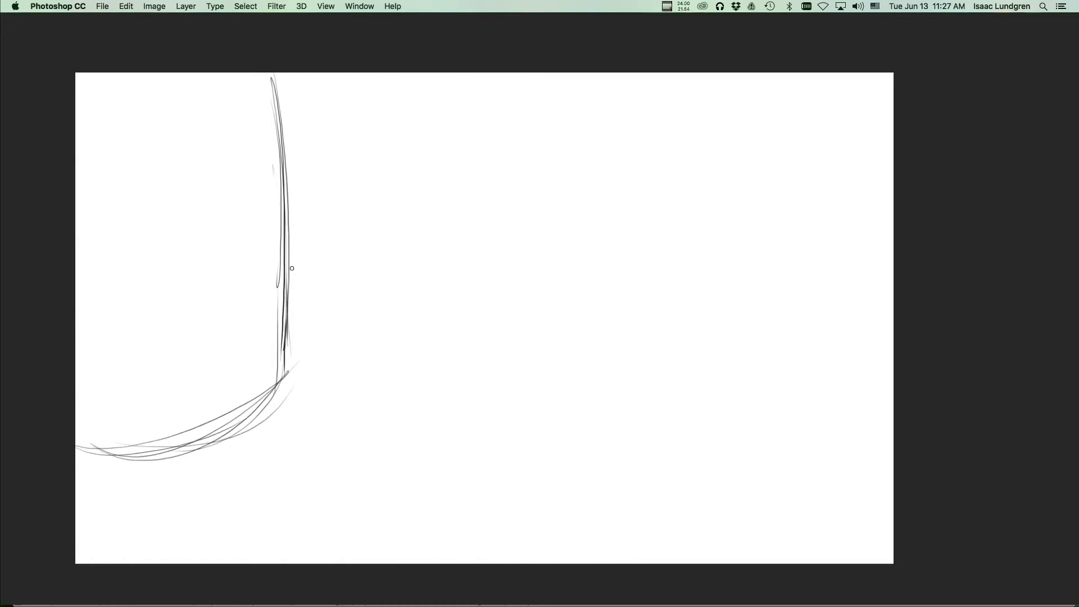
Step: Sketch a nearly level horizon line with several loose strokes from the trunk to the canvas's far edge
left_click_drag(298, 266, 509, 273)
left_click_drag(323, 265, 828, 268)
mouse_move(747, 260)
left_mouse_down()
mouse_move(303, 274)
mouse_move(885, 248)
mouse_move(354, 271)
left_mouse_up()
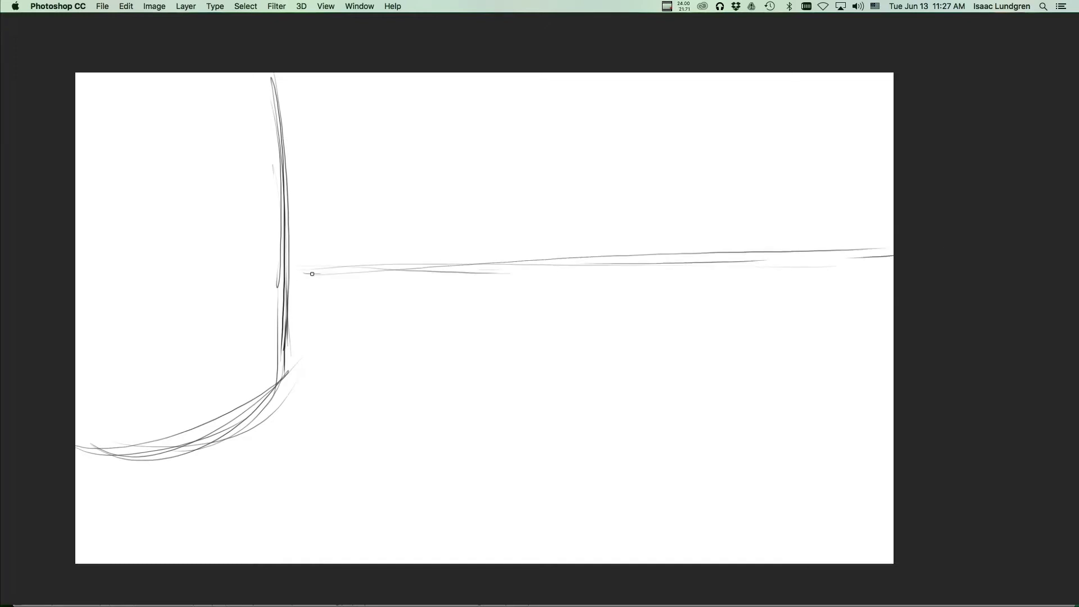
Step: Sketch a tall cone with its tip just above the horizon and a curved base below, away from the trunk
left_click_drag(628, 424, 561, 415)
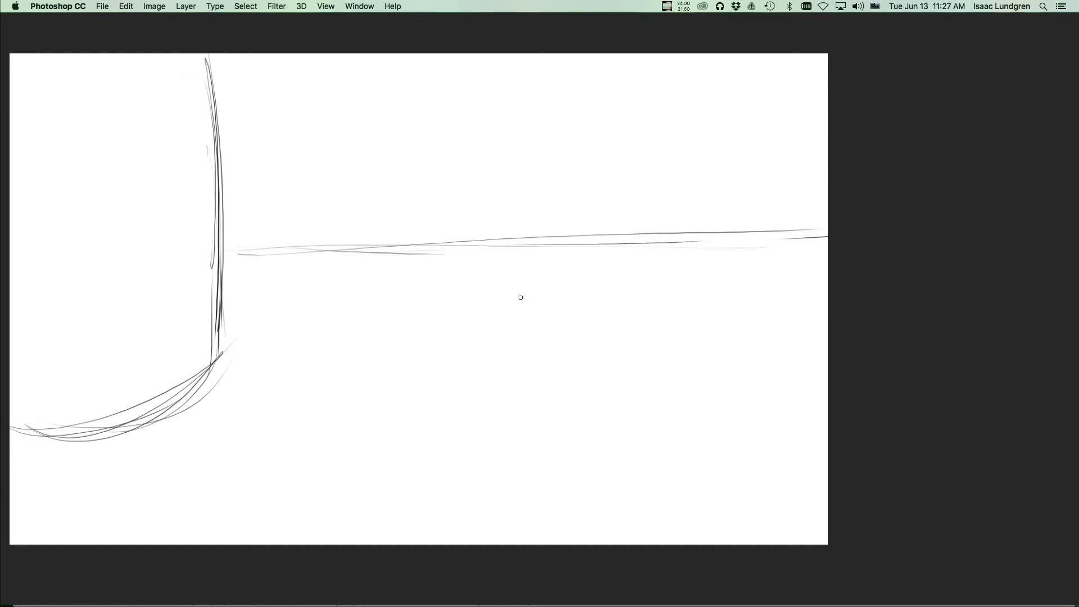
left_click_drag(517, 228, 470, 434)
mouse_move(520, 231)
left_mouse_down()
mouse_move(474, 438)
mouse_move(584, 441)
left_mouse_up()
left_click_drag(525, 250, 588, 461)
mouse_move(478, 427)
left_mouse_down()
mouse_move(538, 456)
mouse_move(585, 448)
left_mouse_up()
left_click_drag(540, 435, 524, 436)
Step: Sketch rolling hills between the trunk and the cone, including a steep slope descending from the trunk's side across the horizon
mouse_move(448, 448)
left_mouse_down()
mouse_move(527, 412)
mouse_move(516, 417)
left_mouse_up()
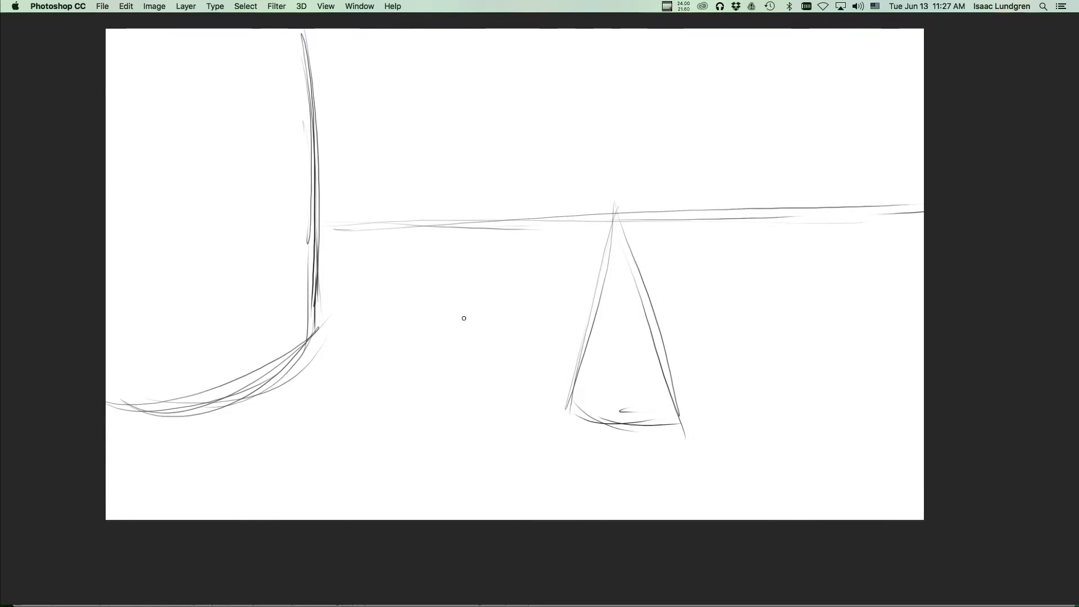
left_click_drag(325, 307, 577, 333)
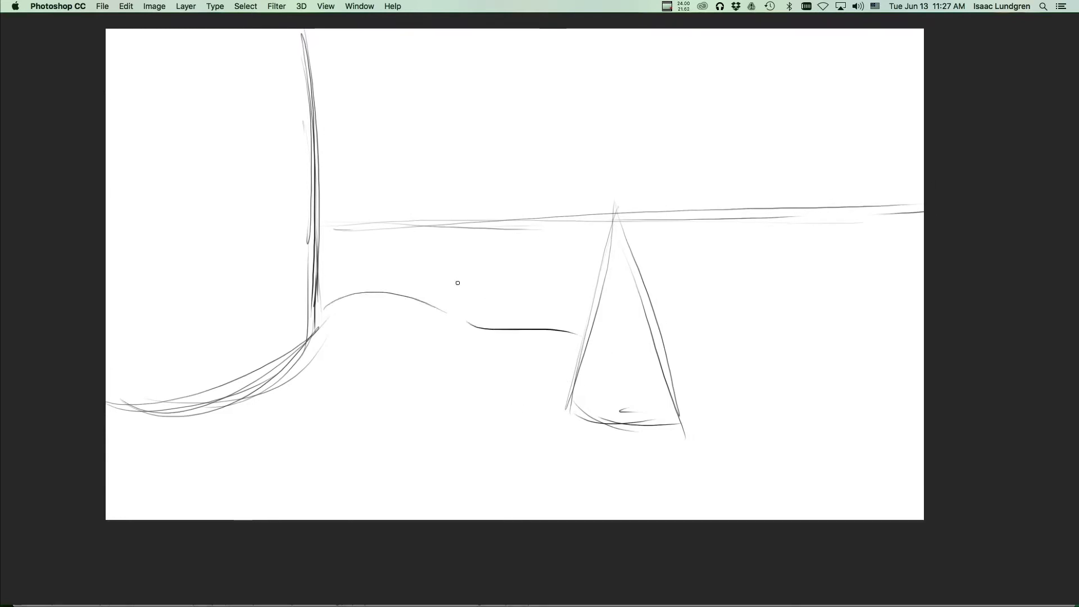
left_click_drag(459, 290, 542, 302)
left_click_drag(383, 274, 550, 270)
left_click_drag(482, 290, 535, 276)
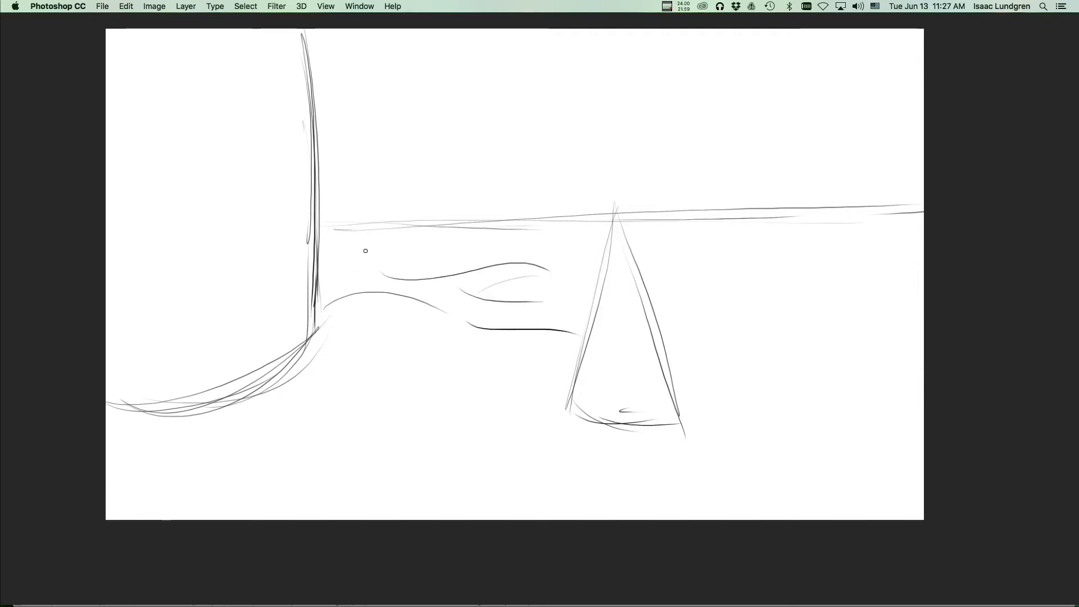
left_click_drag(400, 275, 321, 179)
left_click_drag(326, 221, 349, 256)
Step: Sketch a winding path beside the cone down to the canvas's lower edge, and add faint strokes just below the horizon
scroll(652, 429, "right", 2)
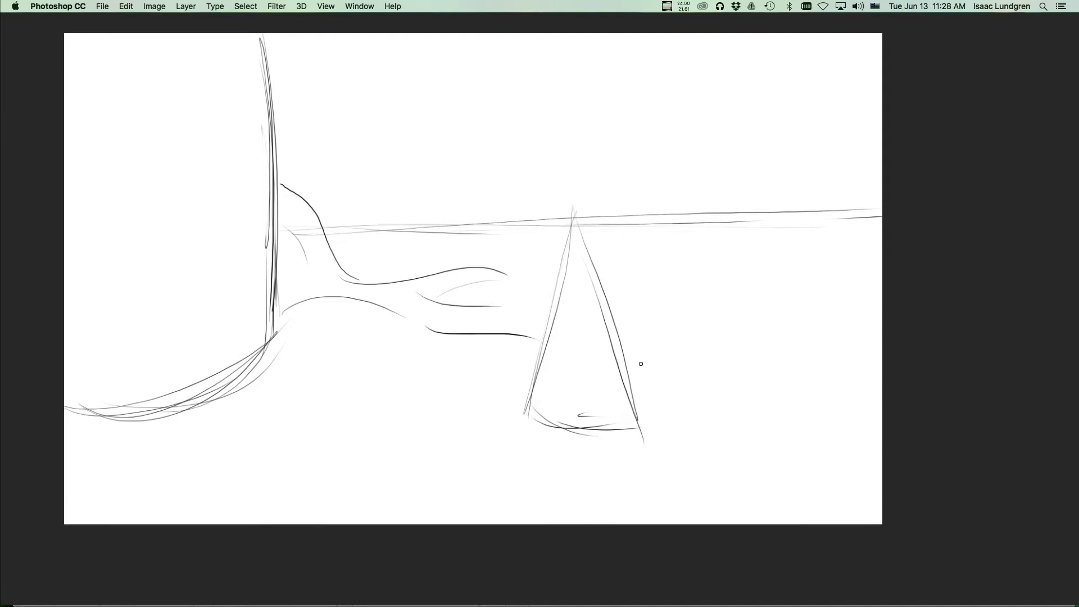
mouse_move(656, 383)
left_mouse_down()
mouse_move(804, 397)
mouse_move(759, 398)
mouse_move(787, 403)
mouse_move(712, 432)
mouse_move(765, 459)
mouse_move(713, 486)
mouse_move(761, 519)
left_mouse_up()
left_click_drag(342, 231, 500, 232)
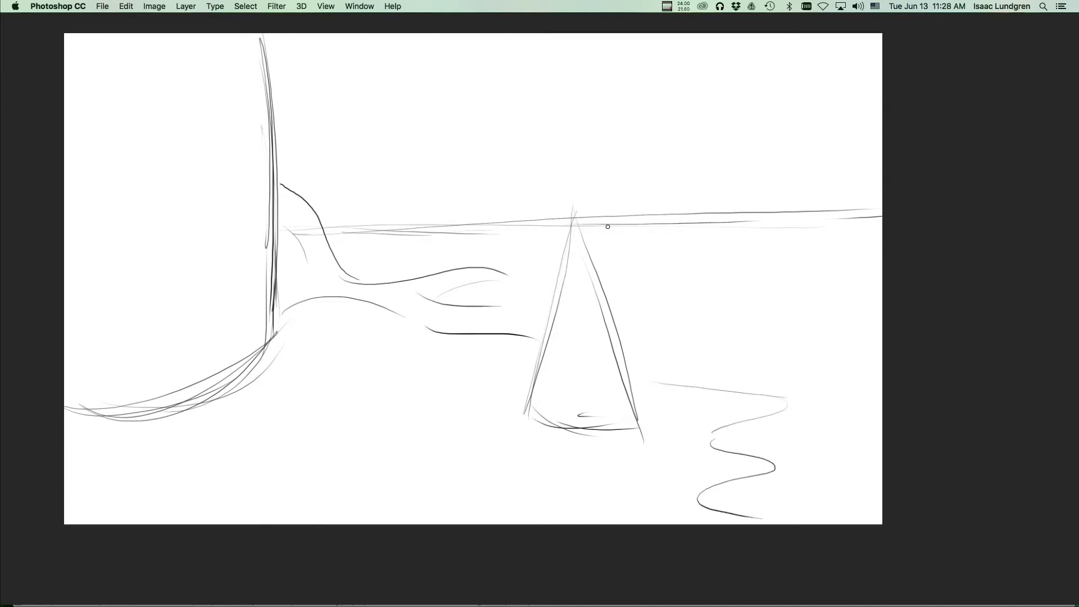
left_click_drag(607, 233, 836, 236)
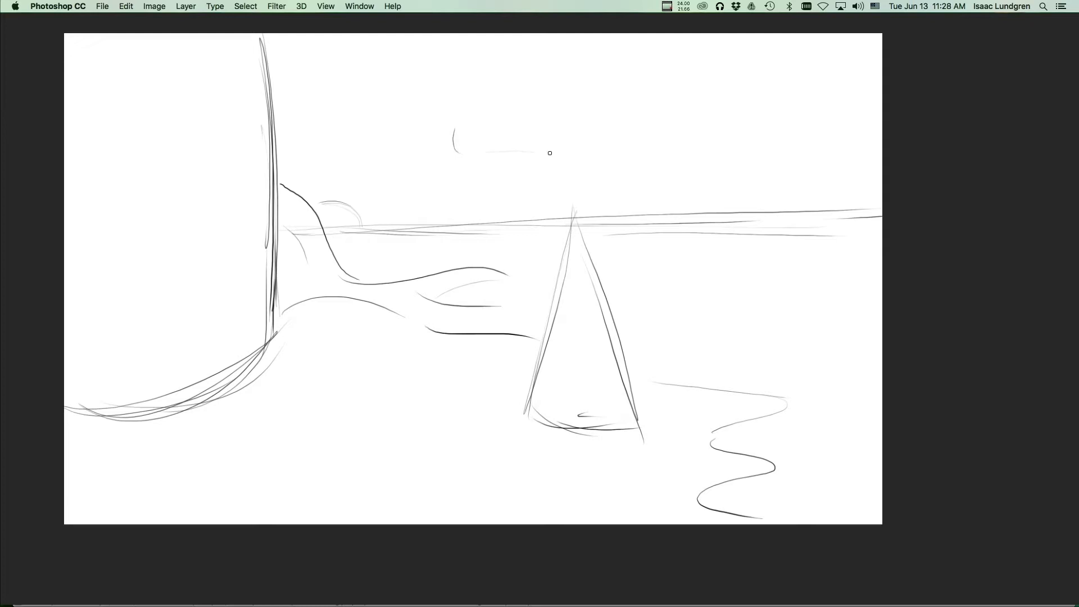
Step: Sketch a flat-bottomed cloud above the cone and a smaller cloud near the canvas's far edge
mouse_move(584, 126)
left_mouse_down()
mouse_move(494, 102)
mouse_move(472, 150)
mouse_move(544, 154)
left_mouse_up()
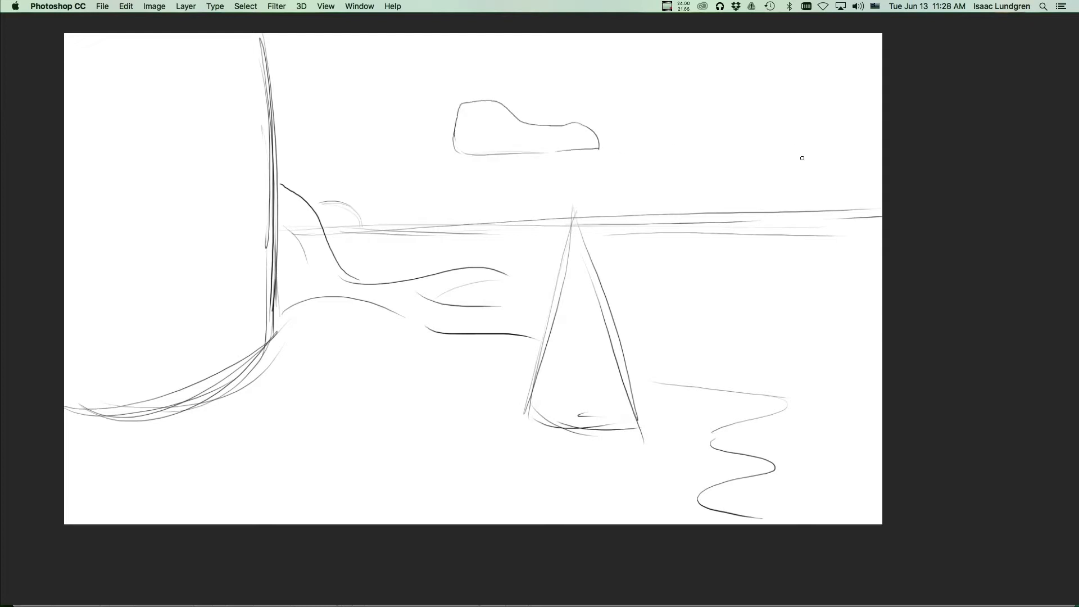
mouse_move(797, 169)
left_mouse_down()
mouse_move(864, 155)
mouse_move(818, 152)
mouse_move(797, 167)
left_mouse_up()
scroll(729, 315, "down", 3)
scroll(675, 361, "up", 4)
scroll(537, 340, "up", 2)
scroll(578, 392, "down", 2)
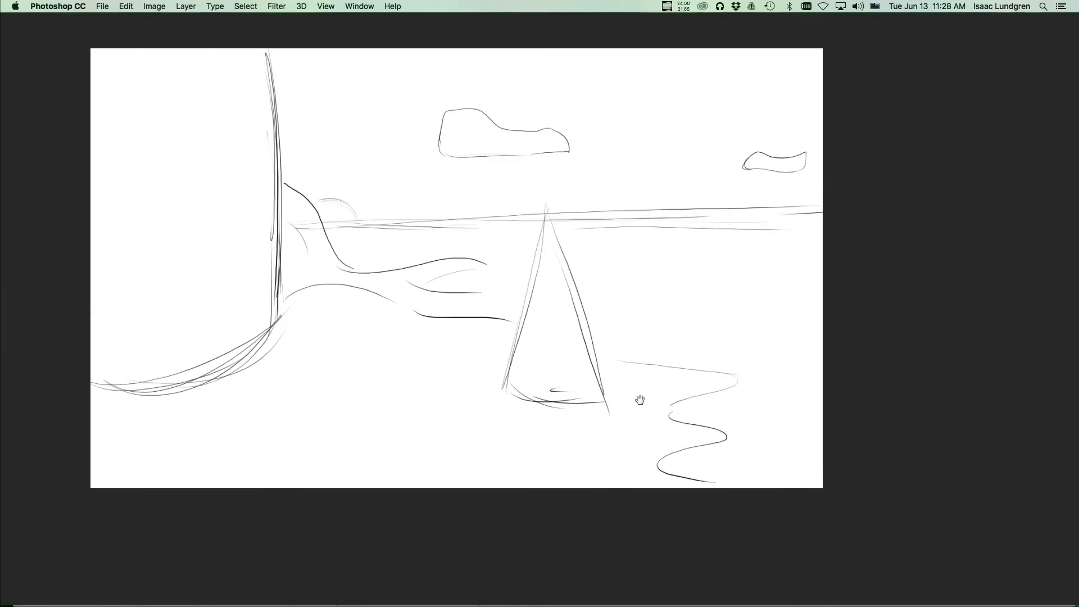
Step: Bring back the hidden panels and lower the opacity of the Line 01 layer to 16%
key("Tab")
scroll(474, 373, "right", 3)
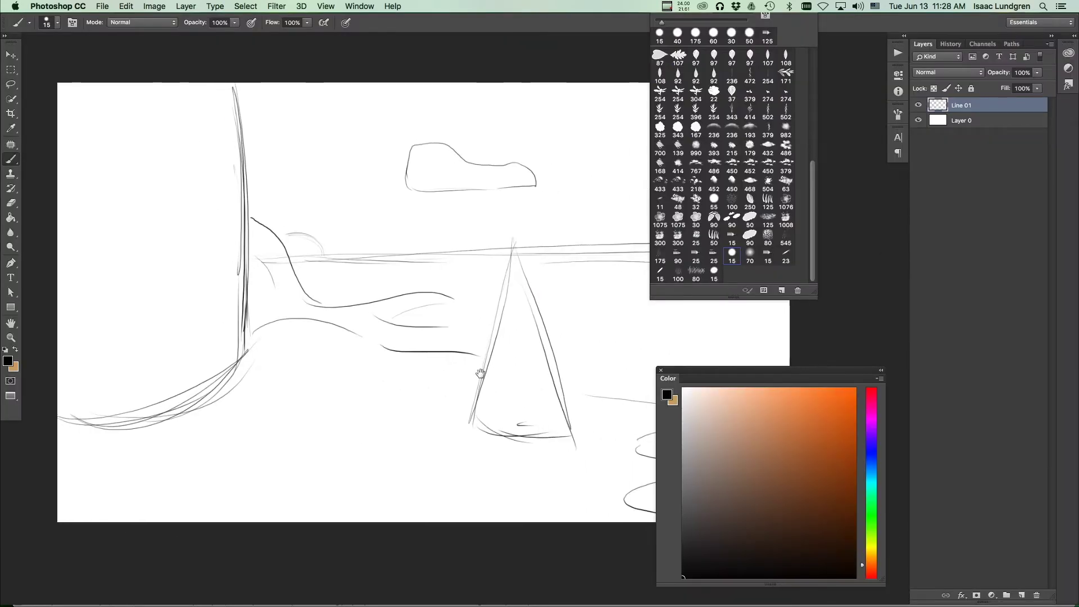
scroll(492, 368, "down", 2)
scroll(492, 368, "right", 3)
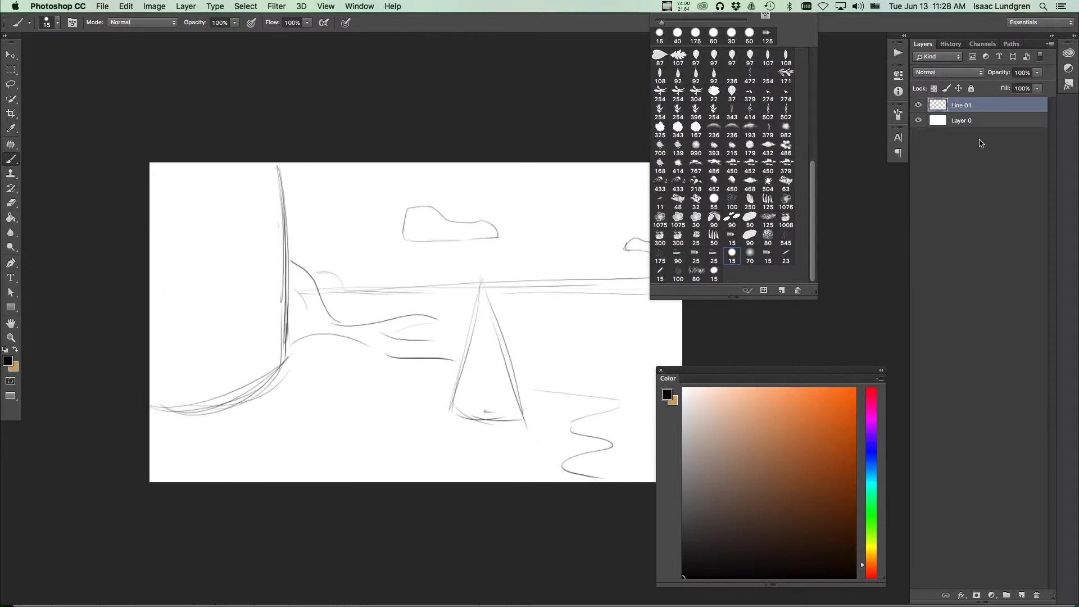
left_click(918, 106)
left_click(918, 105)
mouse_move(1037, 72)
left_mouse_down()
mouse_move(1031, 87)
mouse_move(994, 95)
left_mouse_up()
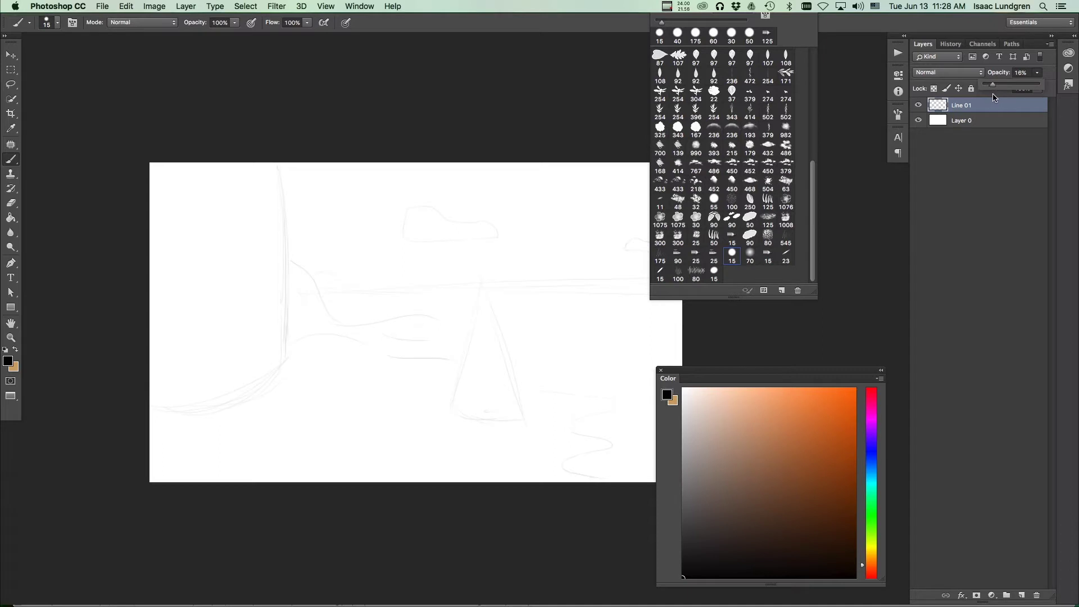
Step: Add a new layer above Line 01 and name it Line 02
left_click(1023, 596)
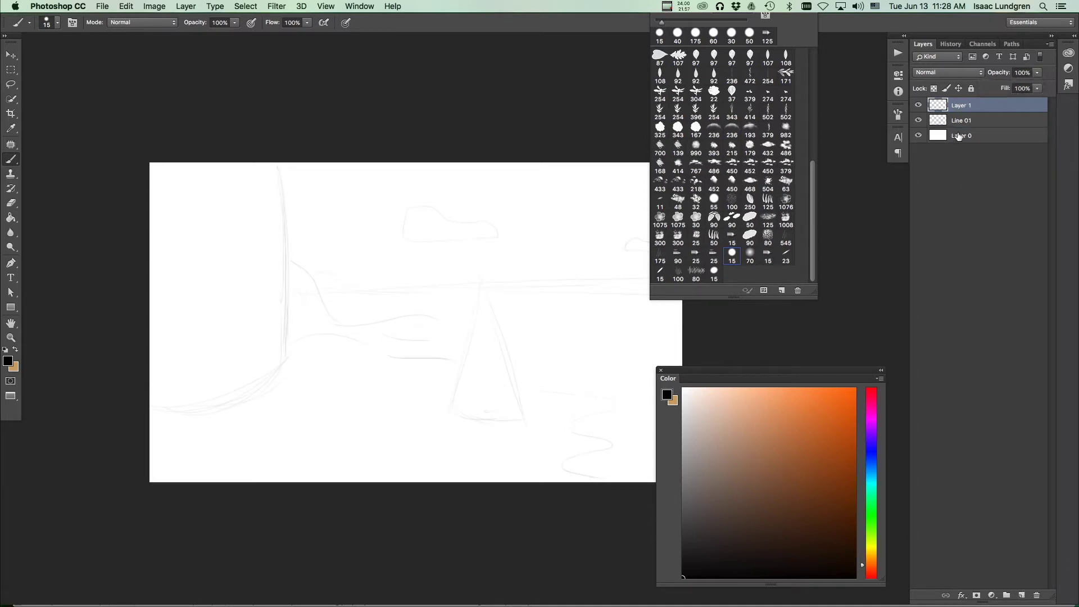
double_click(965, 106)
type("Line 02")
key("Return")
Step: Trace the trunk's curved base and side edge in bold, notched strokes over the faint sketch up to the canvas's upper edge
mouse_move(260, 357)
left_mouse_down()
mouse_move(294, 354)
mouse_move(279, 399)
mouse_move(253, 405)
mouse_move(303, 421)
mouse_move(234, 433)
mouse_move(212, 369)
mouse_move(337, 386)
mouse_move(237, 389)
mouse_move(368, 409)
mouse_move(354, 414)
mouse_move(369, 444)
mouse_move(356, 444)
left_mouse_up()
left_click_drag(352, 370, 388, 374)
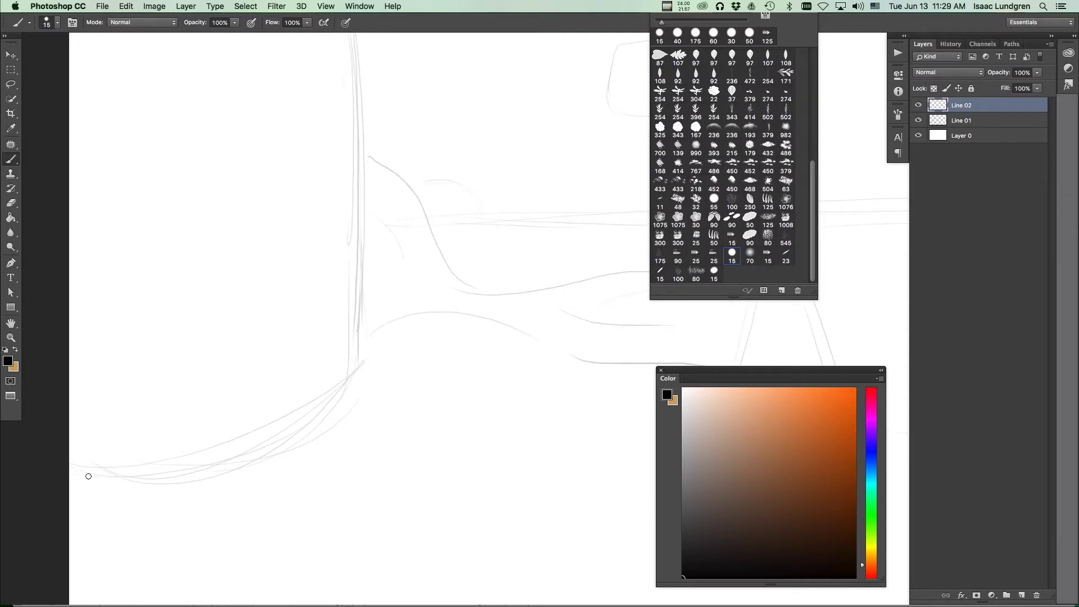
mouse_move(91, 473)
left_mouse_down()
mouse_move(214, 472)
mouse_move(333, 413)
mouse_move(303, 426)
mouse_move(354, 375)
mouse_move(354, 192)
left_mouse_up()
scroll(354, 191, "up", 5)
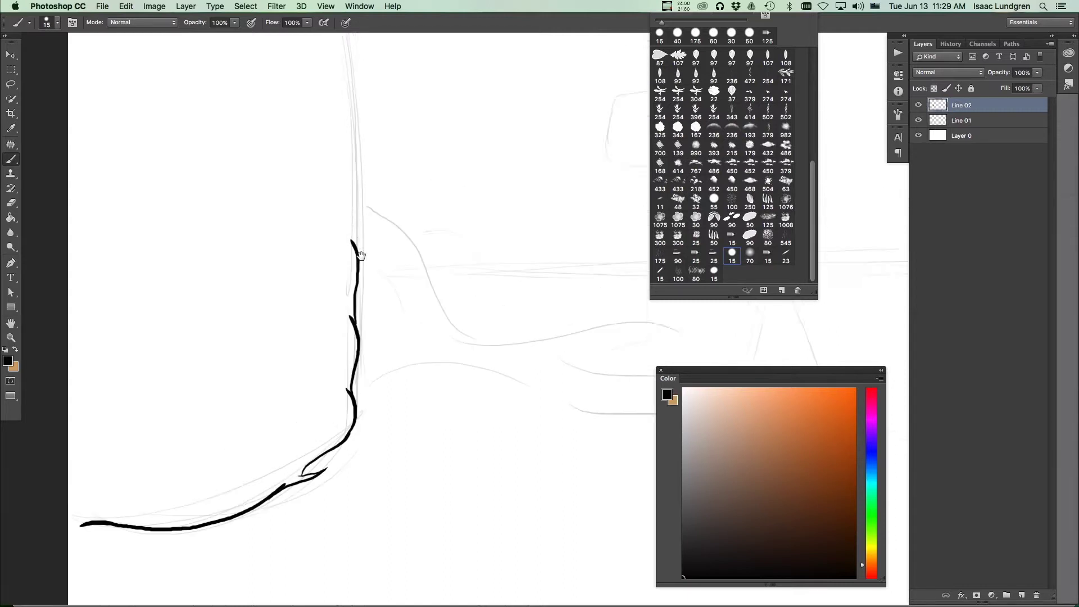
mouse_move(359, 285)
left_mouse_down()
mouse_move(350, 93)
mouse_move(334, 68)
mouse_move(345, 74)
mouse_move(342, 39)
left_mouse_up()
Step: Draw wavy bands across the trunk from the edge notches to the canvas border, with a few short bark marks between them
key("h")
mouse_move(437, 298)
left_mouse_down()
mouse_move(381, 378)
mouse_move(406, 364)
left_mouse_up()
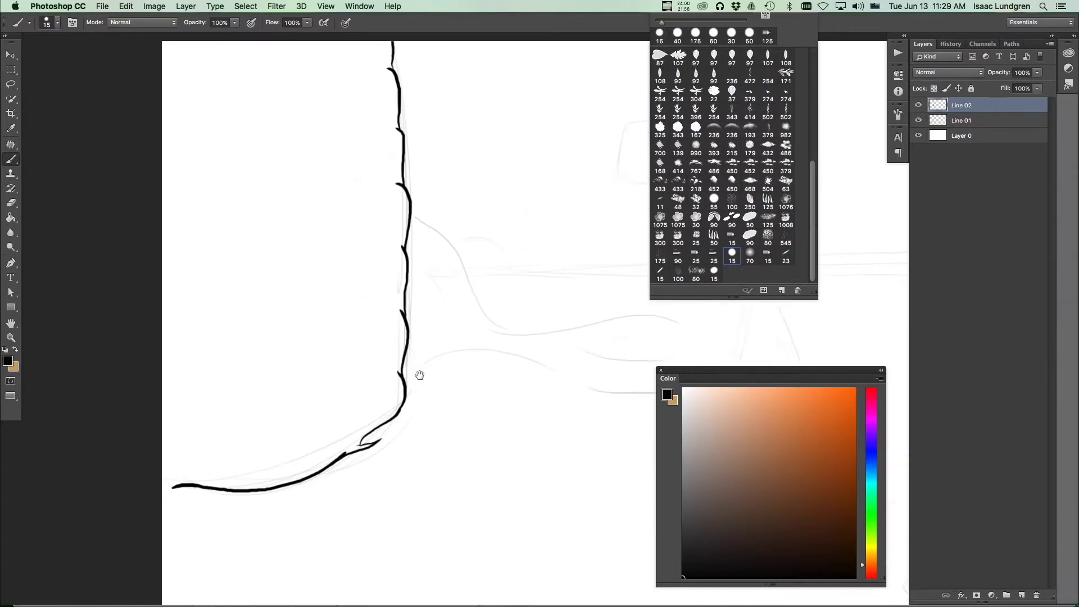
mouse_move(164, 453)
left_mouse_down()
mouse_move(209, 435)
mouse_move(271, 433)
mouse_move(396, 374)
left_mouse_up()
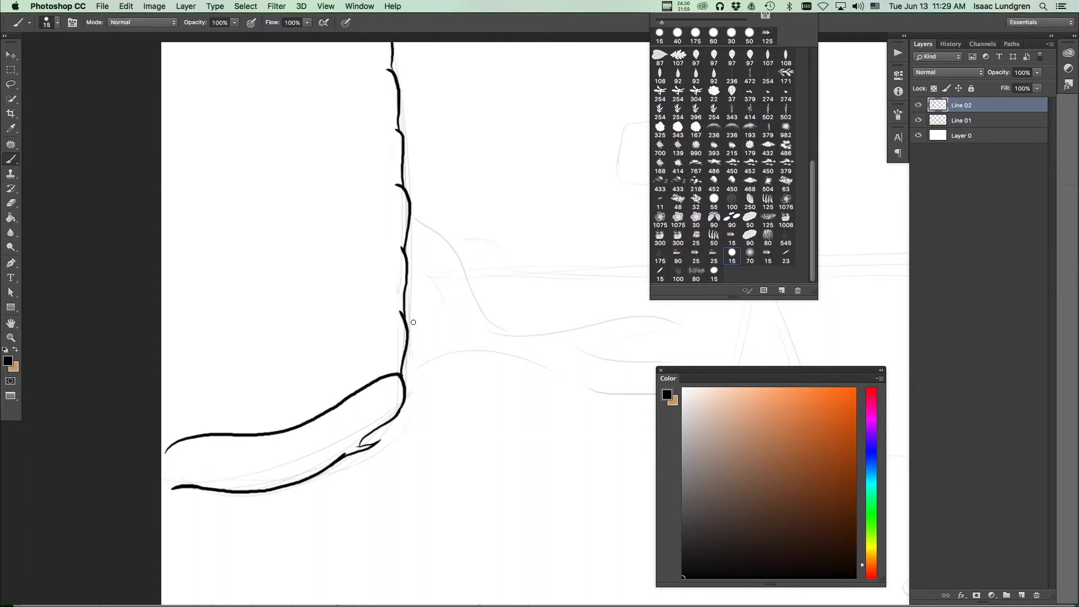
mouse_move(393, 309)
left_mouse_down()
mouse_move(292, 370)
mouse_move(159, 377)
left_mouse_up()
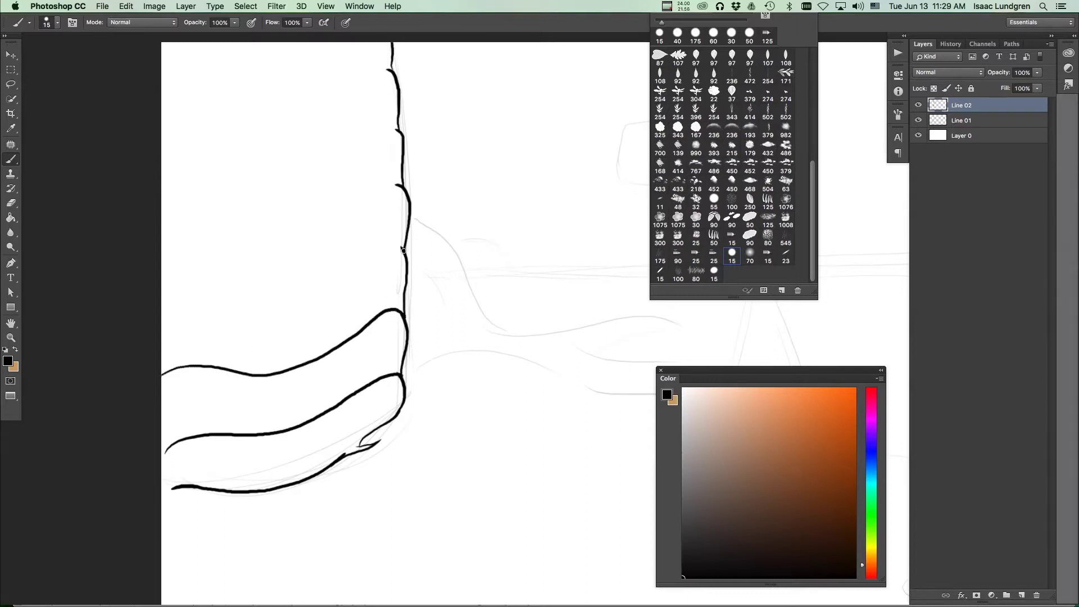
mouse_move(392, 247)
left_mouse_down()
mouse_move(278, 310)
mouse_move(223, 306)
mouse_move(133, 327)
left_mouse_up()
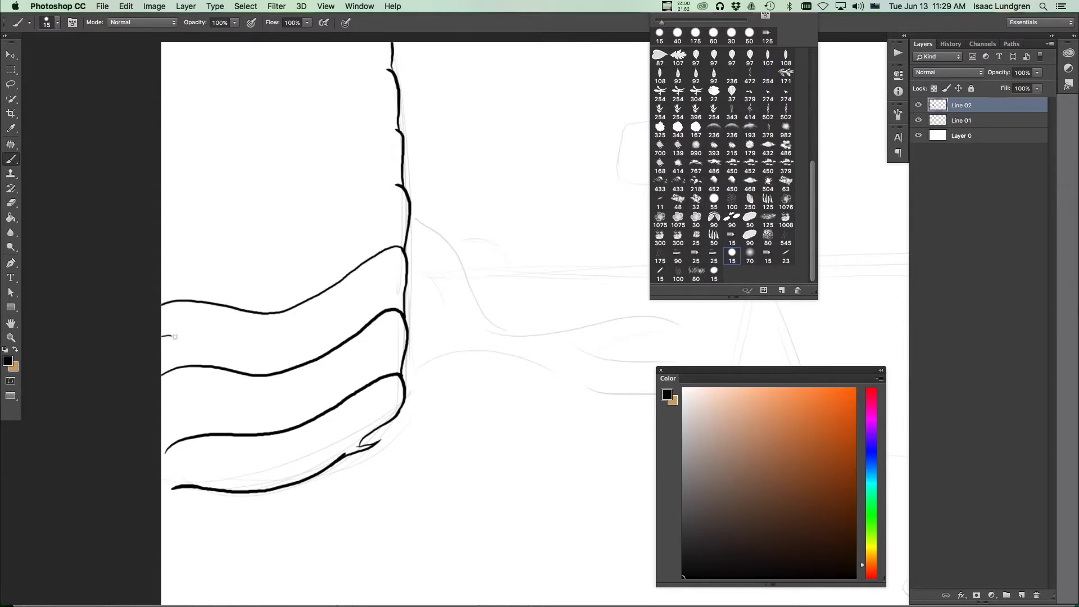
left_click_drag(434, 270, 485, 296)
mouse_move(450, 215)
left_mouse_down()
mouse_move(331, 262)
mouse_move(223, 273)
left_mouse_up()
left_click_drag(284, 304, 344, 295)
left_click_drag(436, 253, 454, 250)
mouse_move(443, 159)
left_mouse_down()
mouse_move(284, 196)
mouse_move(202, 185)
left_mouse_up()
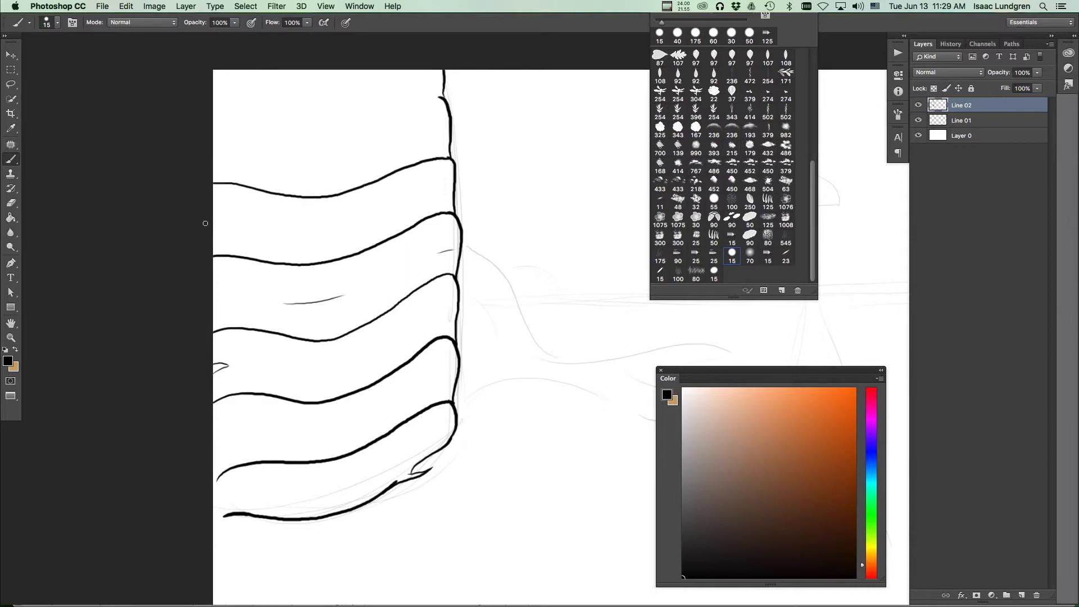
Step: Round the trunk edge at the second and third band joints from the top, erasing the old corners with a 25 px eraser
left_click_drag(442, 212, 453, 193)
key("e")
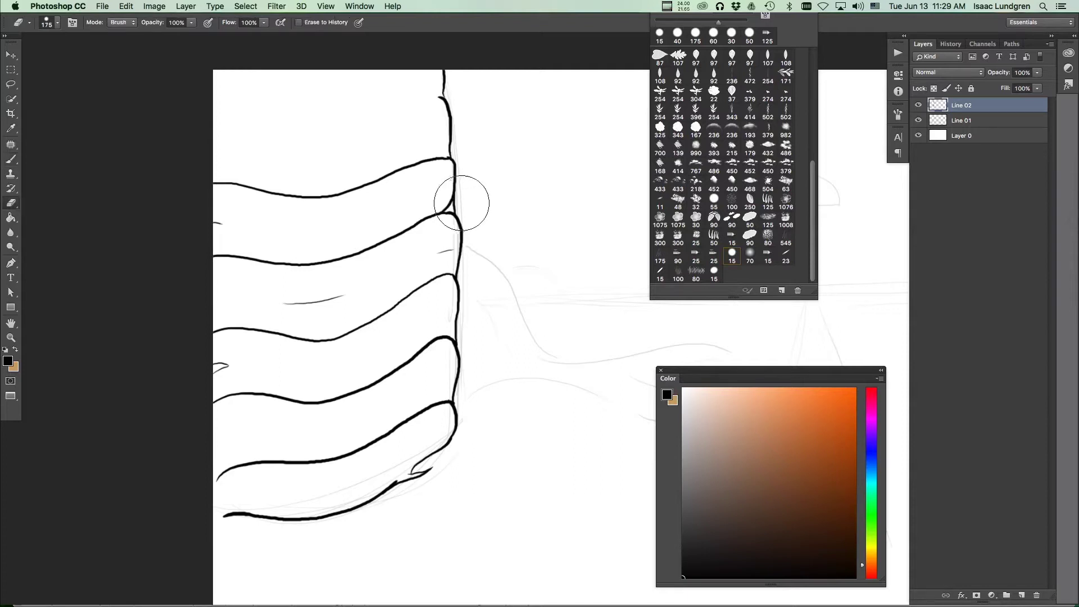
key("bracketleft")
key("bracketleft")
key("bracketleft")
key("bracketleft")
left_click_drag(458, 210, 455, 200)
left_click_drag(456, 272, 459, 266)
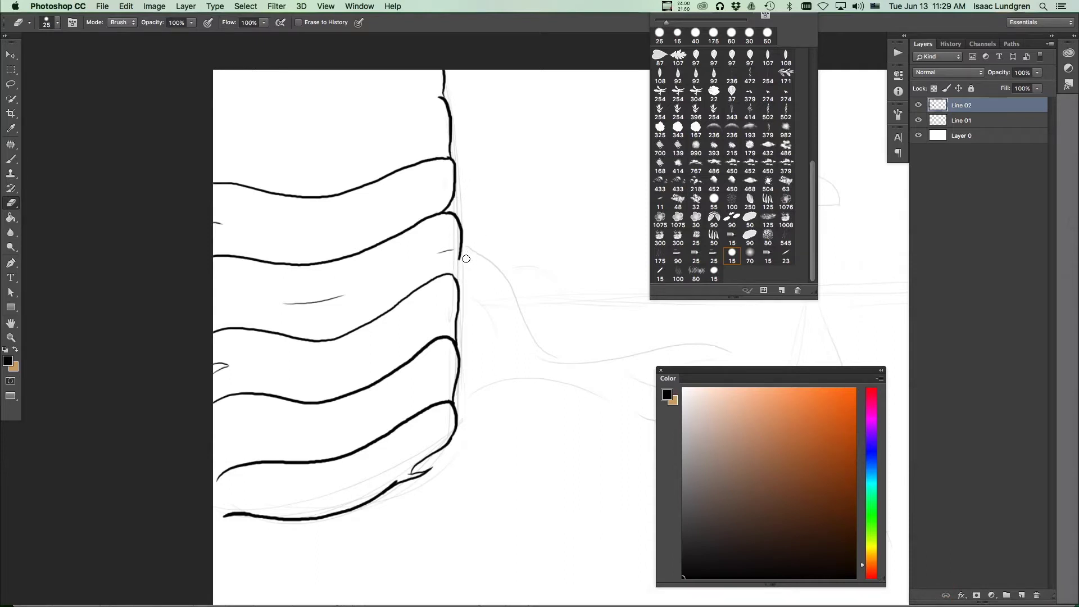
key("b")
left_click_drag(448, 274, 460, 262)
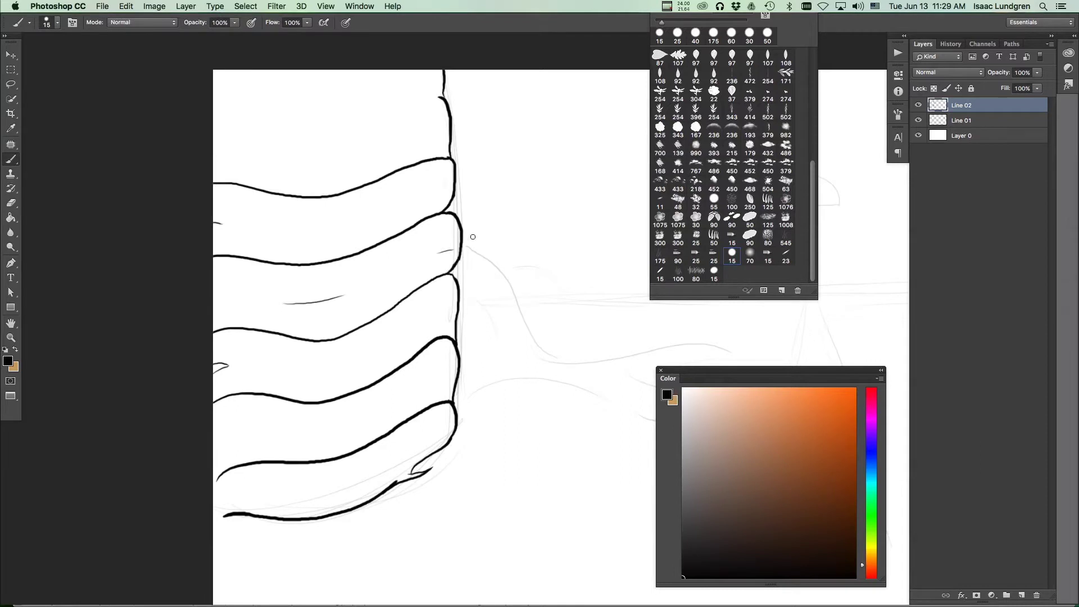
Step: Erase the sharp corners at the two lowest band joints on the trunk's edge and redraw them as rounded notches
key("e")
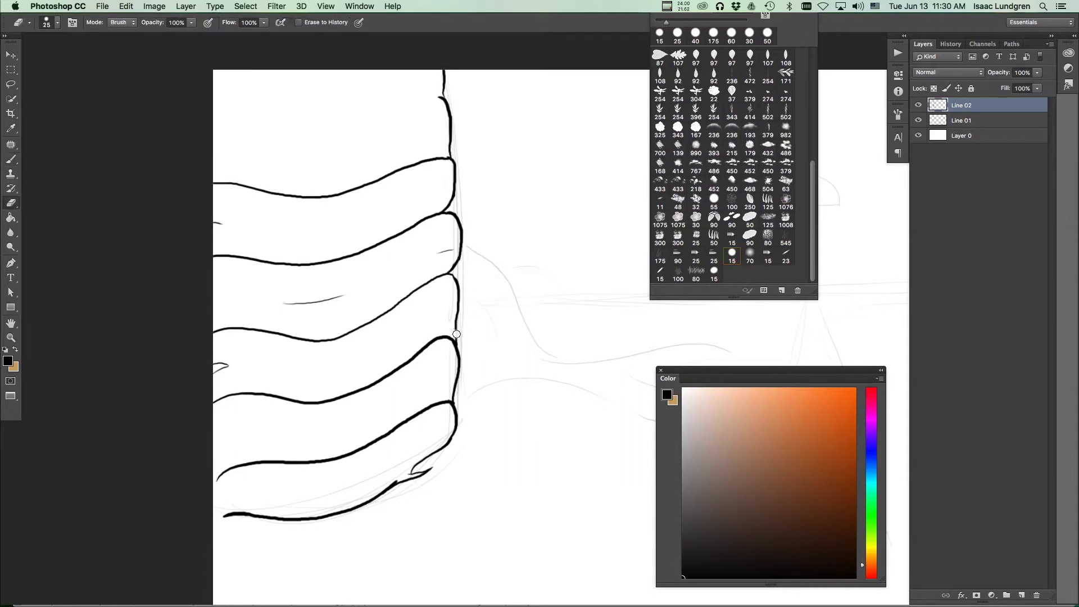
left_click_drag(459, 338, 459, 325)
key("b")
left_click_drag(454, 324, 457, 315)
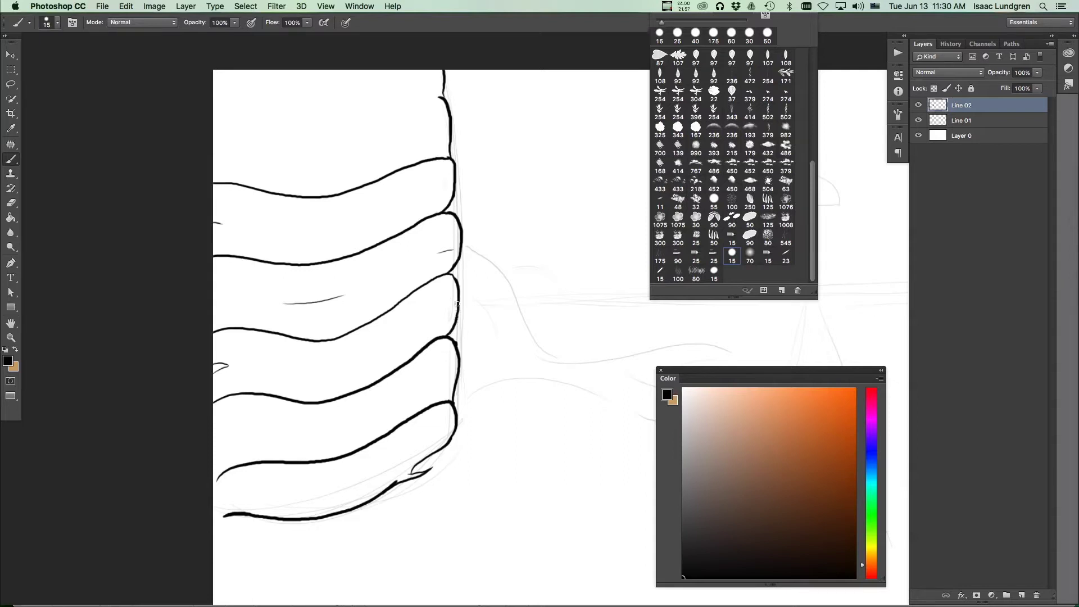
key("e")
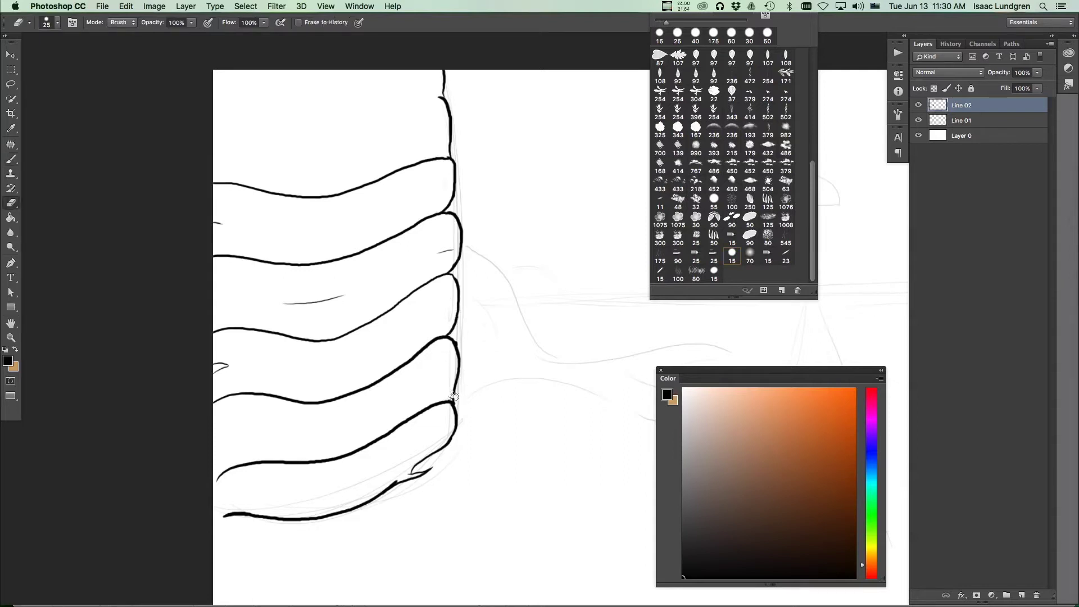
left_click_drag(454, 397, 456, 386)
key("b")
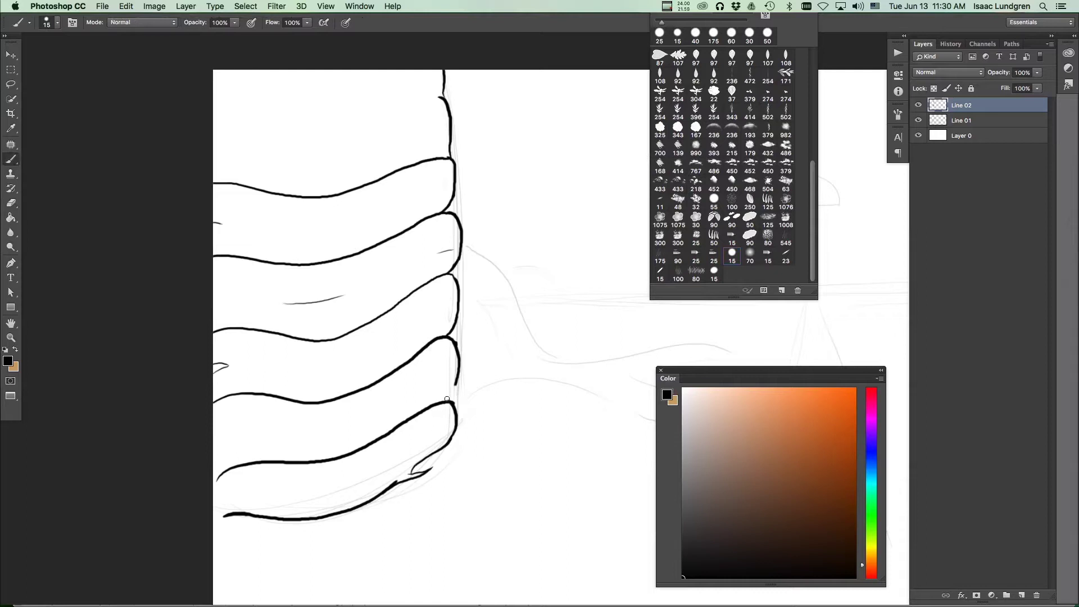
left_click_drag(453, 391, 457, 375)
Step: Switch the screen view and hide all tools and panels around the canvas
key("f")
key("Tab")
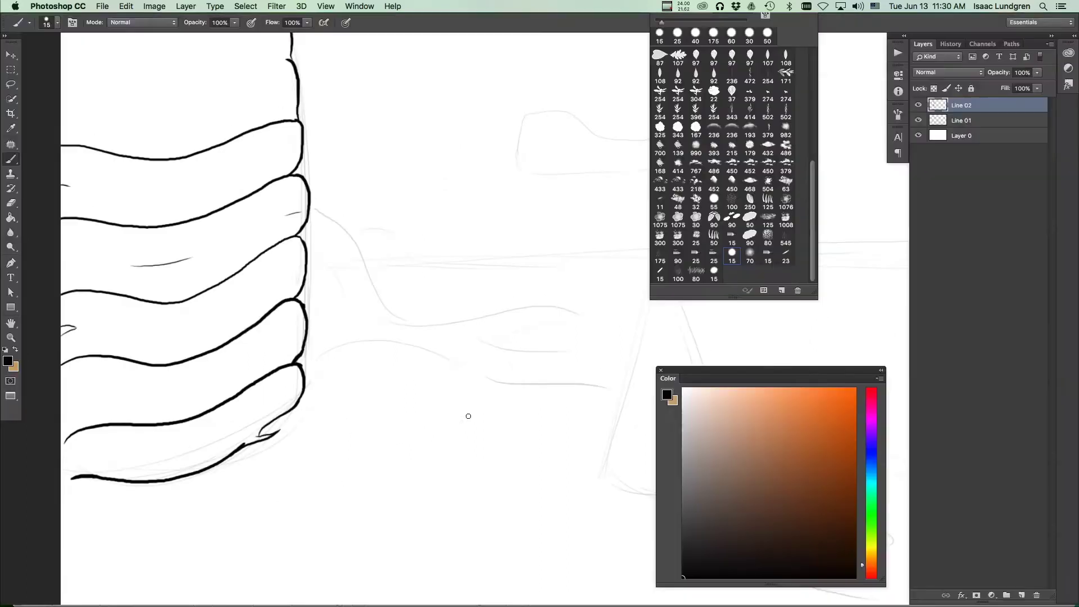
key("Tab")
key("Tab")
key("Tab")
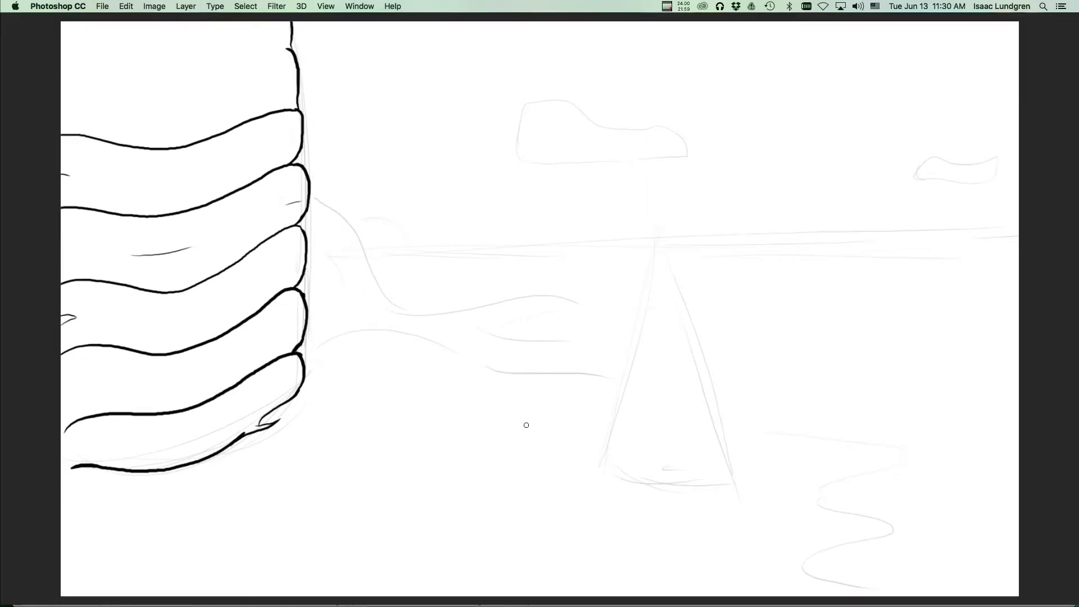
Step: Erase the trunk edge just above the lowest band and redraw it curving inward to meet the band
scroll(434, 398, "up", 5)
left_click_drag(366, 332, 393, 348)
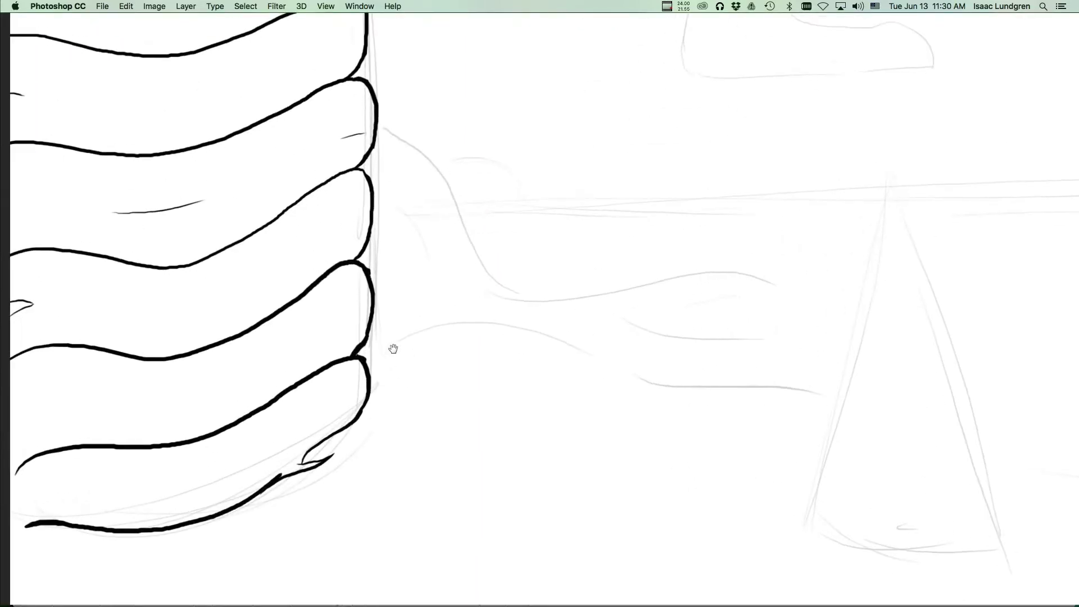
scroll(393, 348, "up", 1)
left_click_drag(352, 350, 358, 343)
key("b")
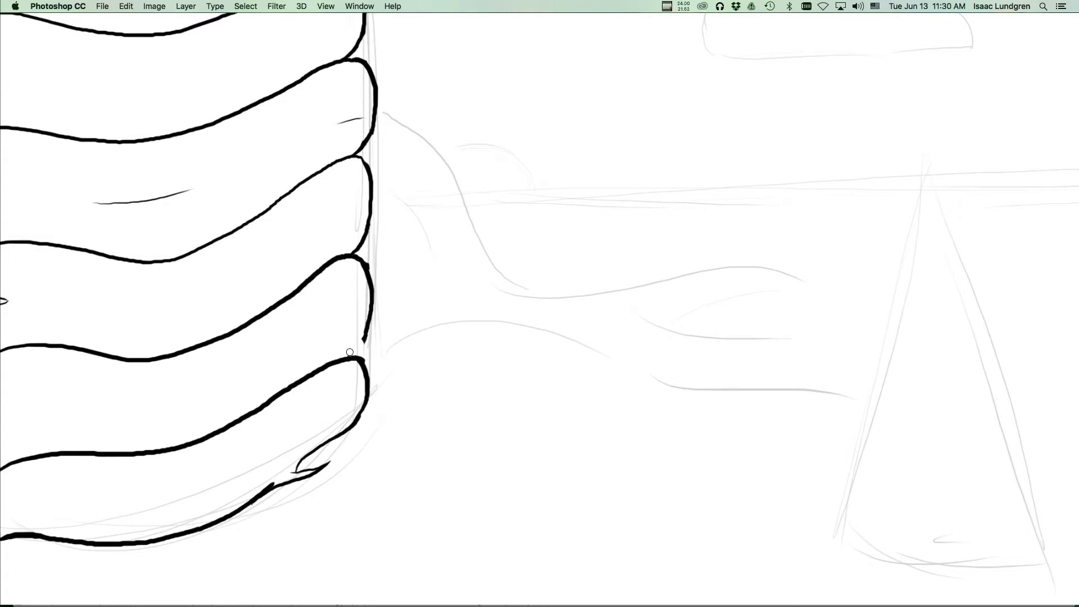
left_click_drag(340, 358, 365, 339)
Step: Draw another wavy band across the upper trunk and clean up the edge joints around it with an enlarged eraser
mouse_move(387, 247)
left_mouse_down()
mouse_move(412, 253)
mouse_move(439, 286)
mouse_move(474, 353)
left_mouse_up()
left_click_drag(431, 180, 406, 206)
mouse_move(417, 109)
left_mouse_down()
mouse_move(215, 157)
mouse_move(104, 137)
mouse_move(31, 147)
left_mouse_up()
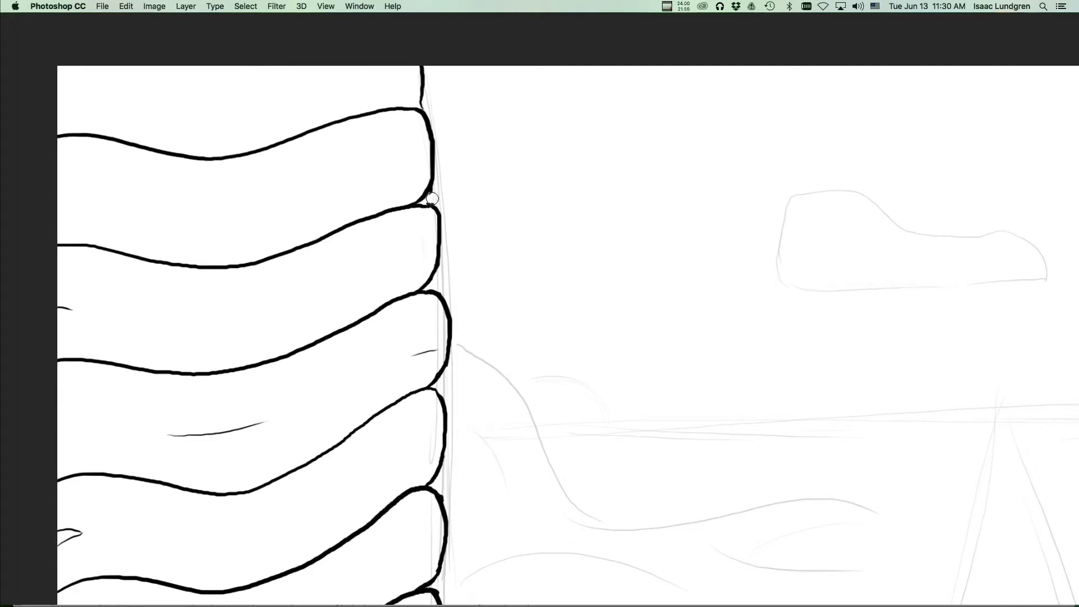
key("bracketright")
key("bracketright")
left_click_drag(422, 101, 425, 107)
key("b")
scroll(628, 344, "down", 2)
left_click_drag(629, 344, 498, 316)
left_click_drag(392, 306, 423, 414)
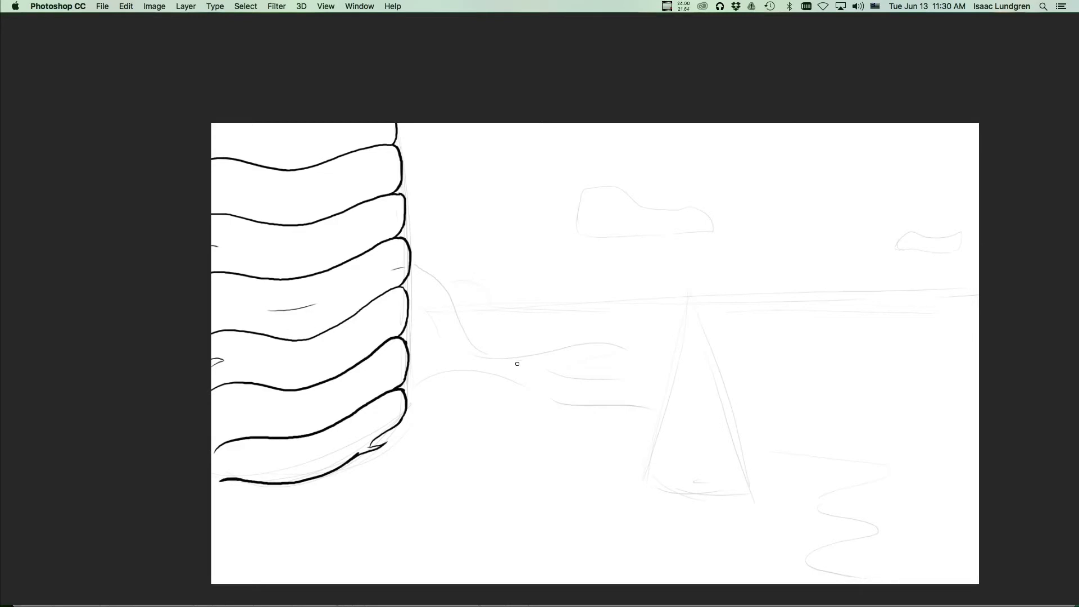
left_click_drag(508, 359, 461, 348)
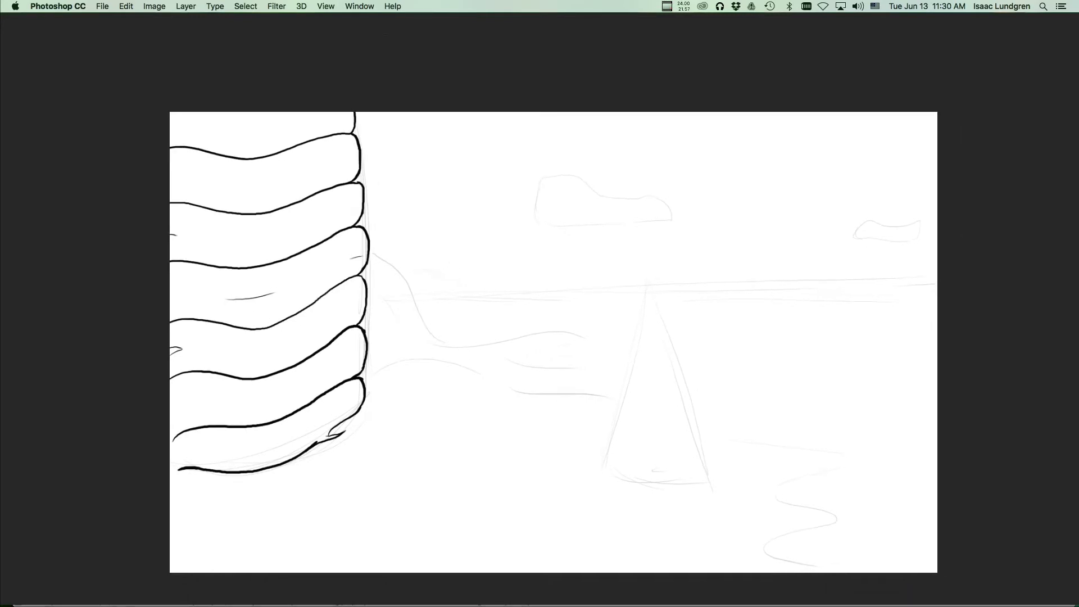
Step: Flatten the waves of the trunk's bands in Liquify using the Forward Warp tool at brush size 500
left_click(279, 8)
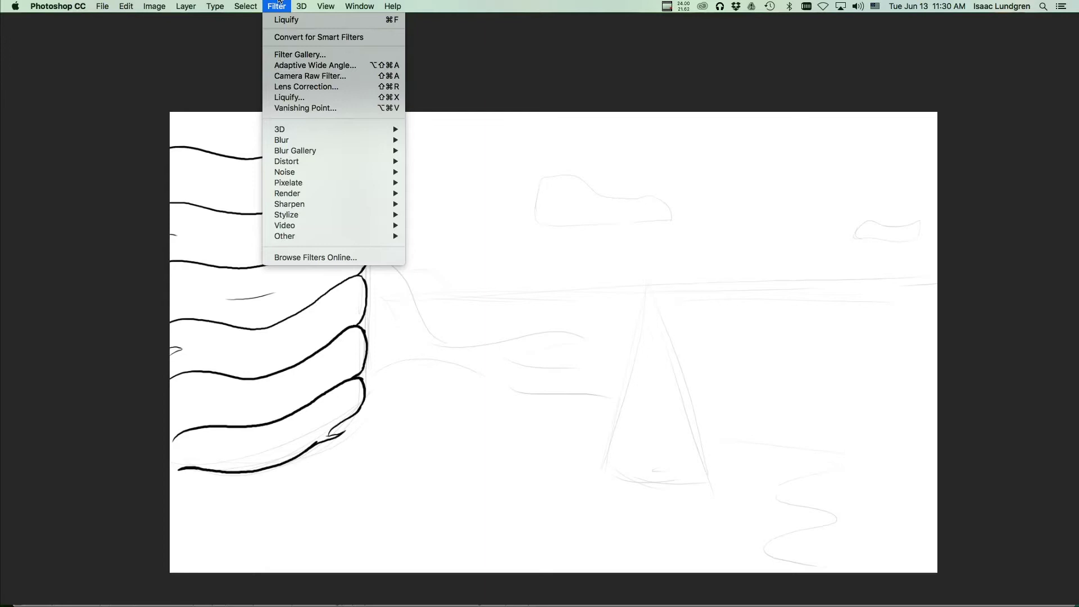
left_click(267, 99)
mouse_move(147, 355)
left_mouse_down()
mouse_move(112, 349)
mouse_move(124, 361)
mouse_move(122, 301)
left_mouse_up()
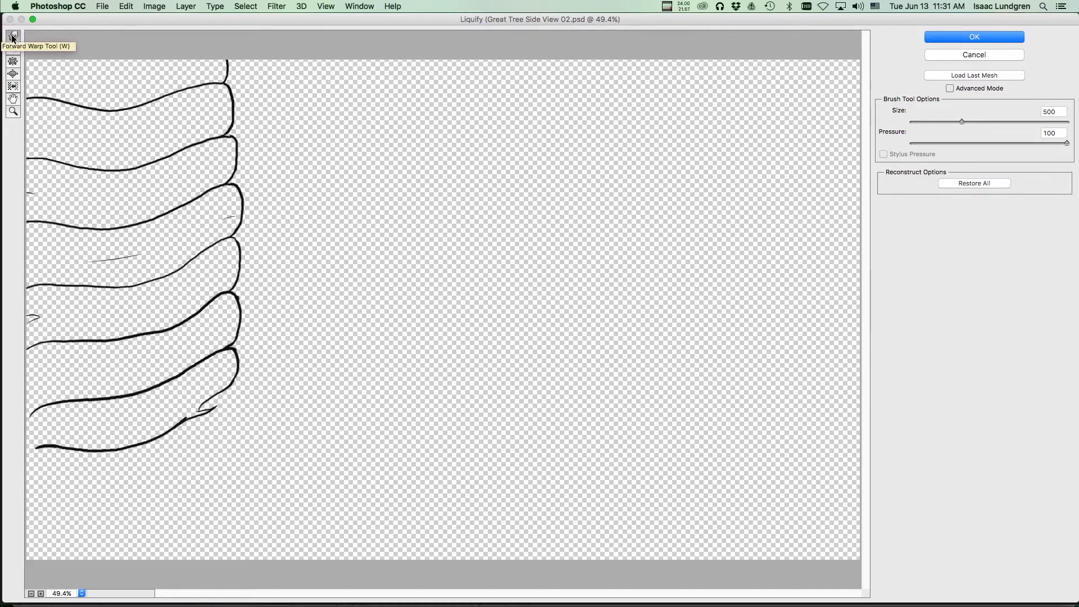
key("bracketleft")
key("bracketleft")
key("bracketleft")
key("bracketright")
key("bracketright")
key("bracketright")
key("bracketleft")
key("bracketleft")
key("bracketright")
key("bracketright")
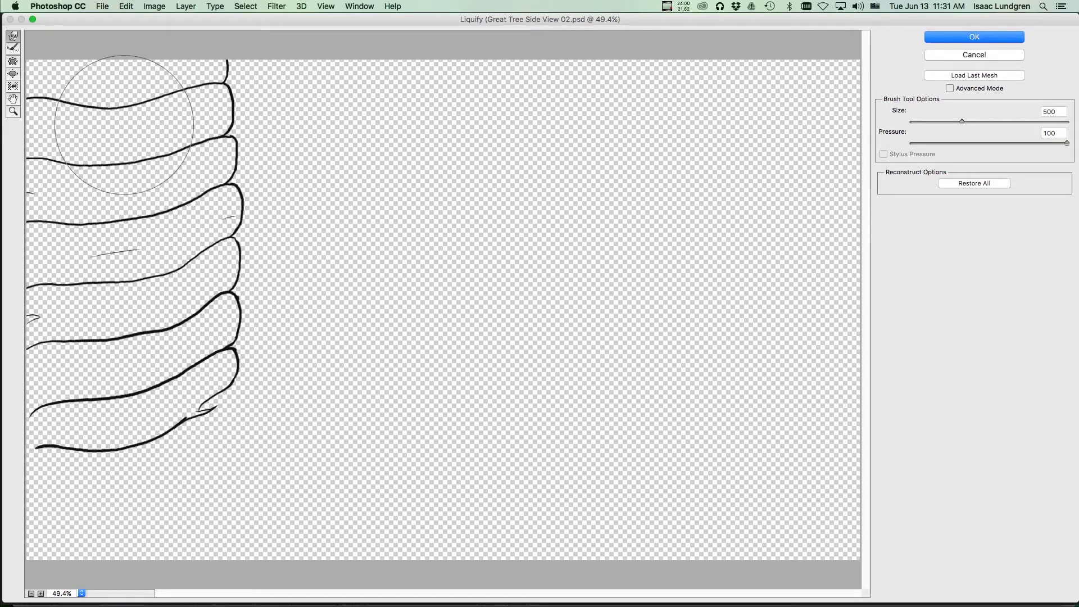
mouse_move(105, 128)
left_mouse_down()
mouse_move(99, 113)
mouse_move(113, 109)
mouse_move(116, 118)
mouse_move(96, 114)
mouse_move(145, 126)
mouse_move(137, 118)
mouse_move(72, 133)
left_mouse_up()
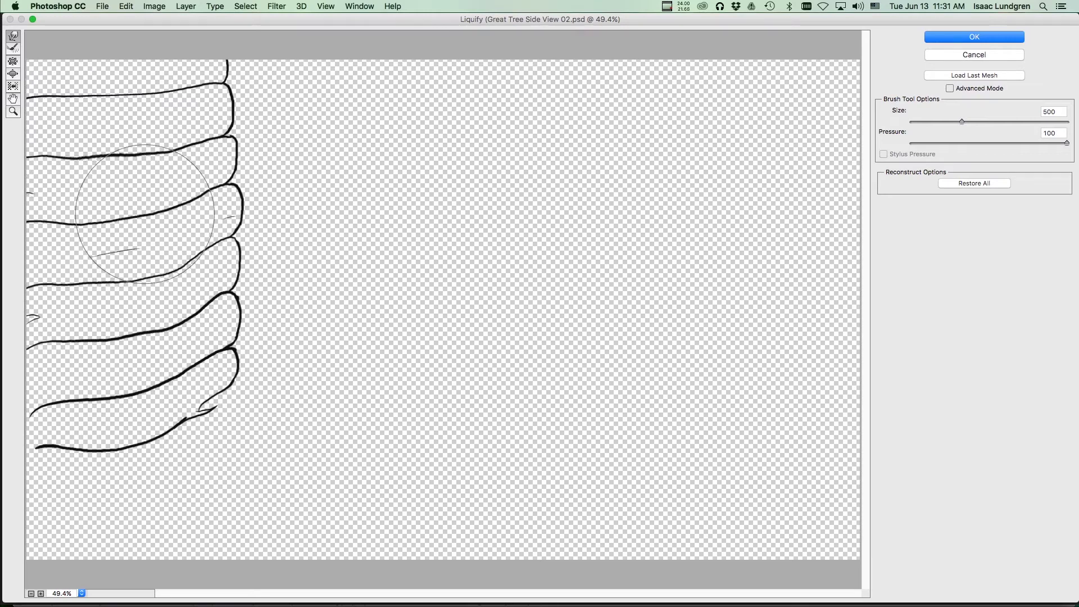
mouse_move(166, 260)
left_mouse_down()
mouse_move(107, 288)
mouse_move(104, 279)
mouse_move(49, 283)
left_mouse_up()
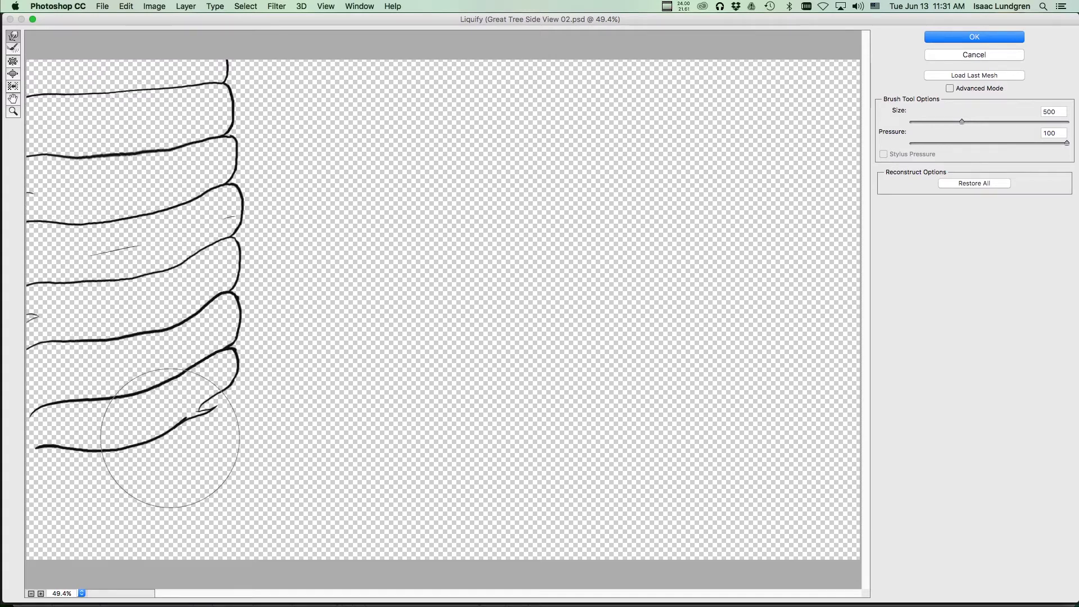
left_click_drag(172, 438, 34, 447)
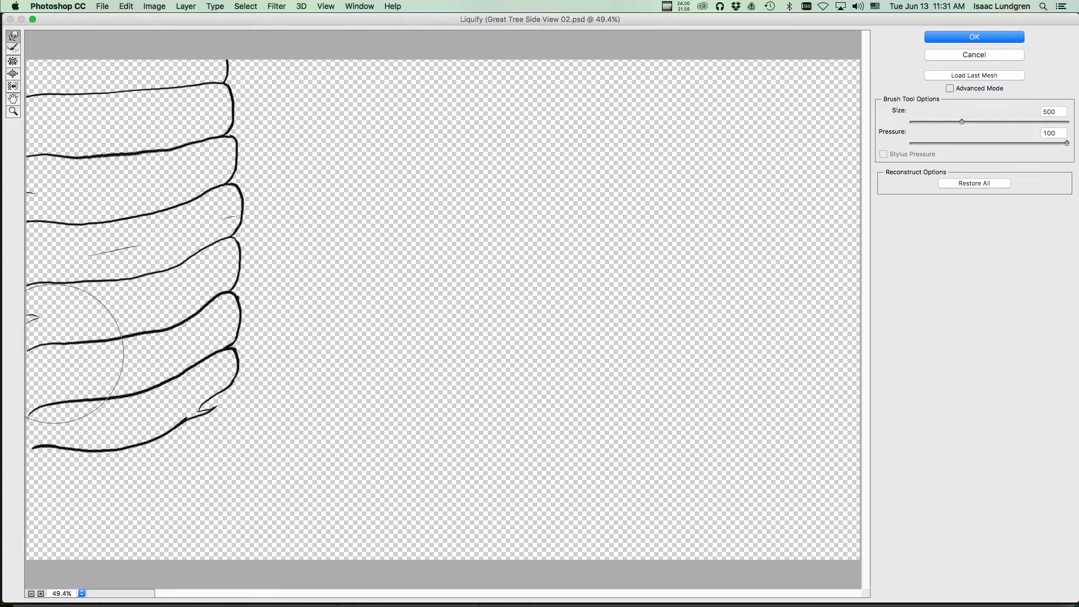
left_click_drag(47, 351, 43, 303)
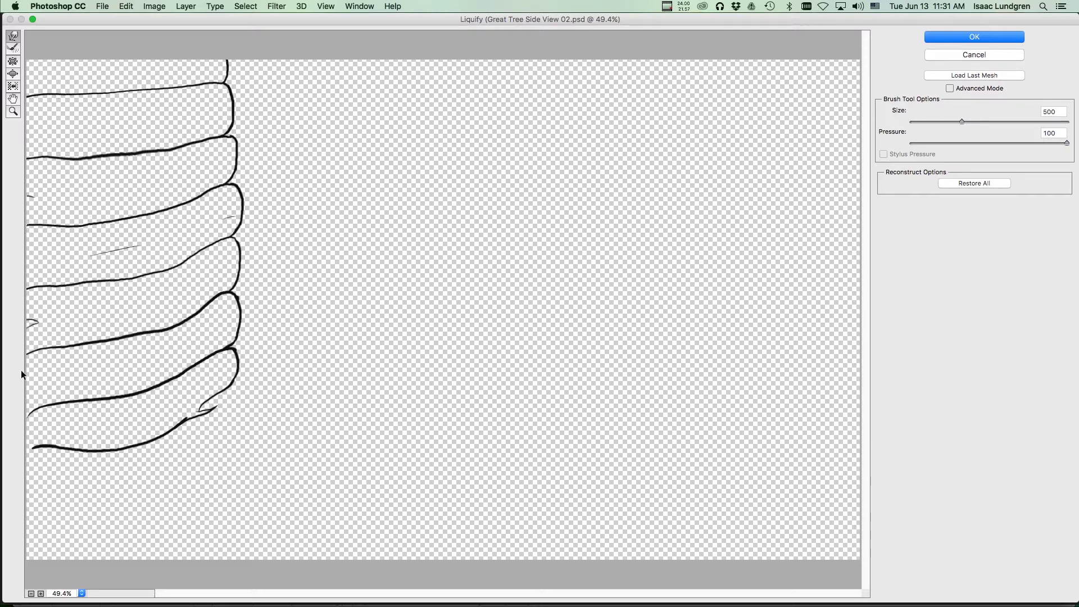
Step: Warp the far ends of the lower bands out to the canvas edge at brush size 200 and apply the Liquify
key("bracketleft")
key("bracketleft")
key("bracketleft")
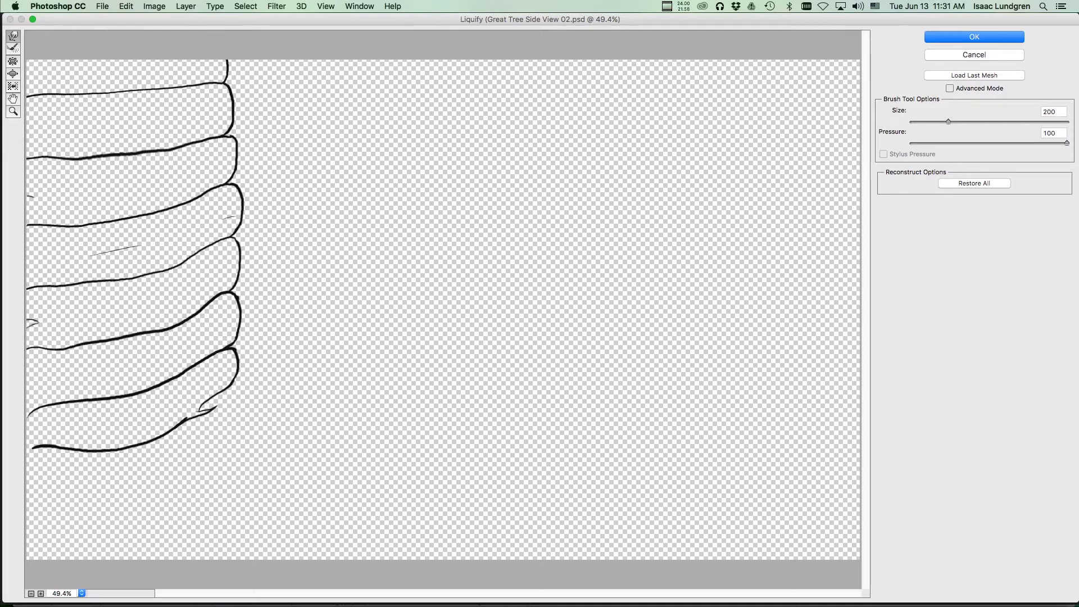
mouse_move(26, 355)
left_mouse_down()
mouse_move(36, 414)
mouse_move(30, 403)
mouse_move(40, 401)
mouse_move(25, 407)
mouse_move(57, 429)
mouse_move(44, 455)
mouse_move(28, 455)
mouse_move(77, 449)
mouse_move(38, 448)
left_mouse_up()
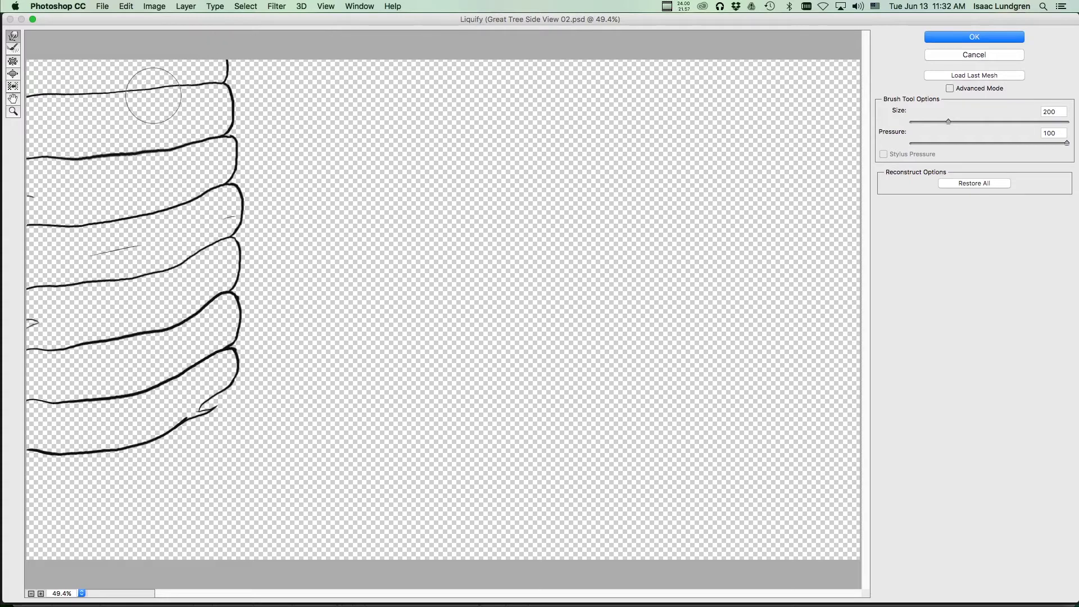
left_click_drag(260, 332, 266, 332)
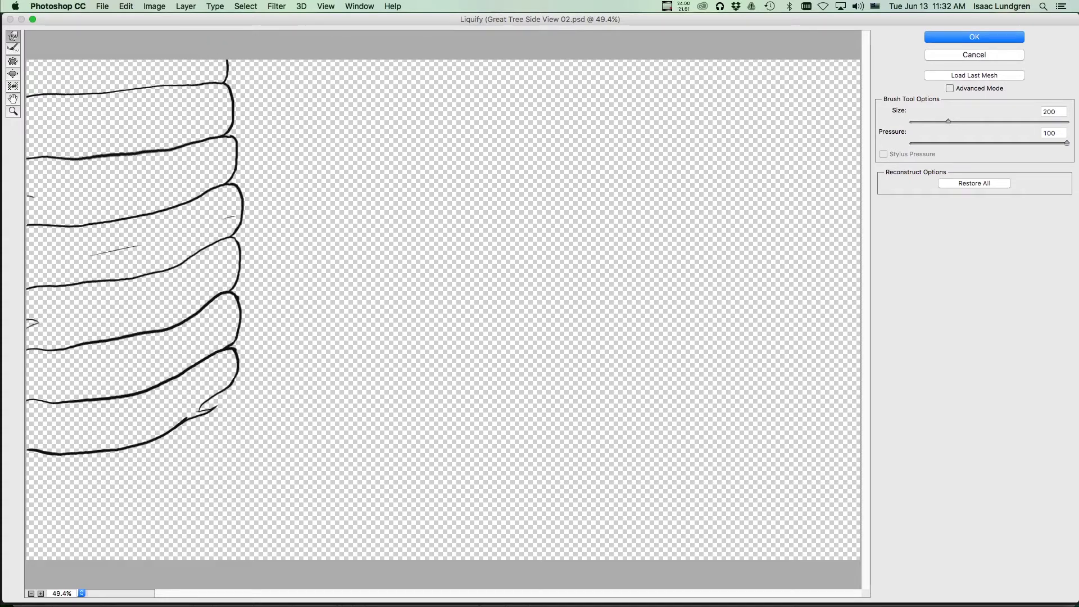
left_click(959, 38)
Step: Compare the trunk's bands before and after the Liquify by repeatedly undoing and redoing it
key("super+z")
key("super+z")
key("super+z")
key("super+z")
key("super+z")
key("super+z")
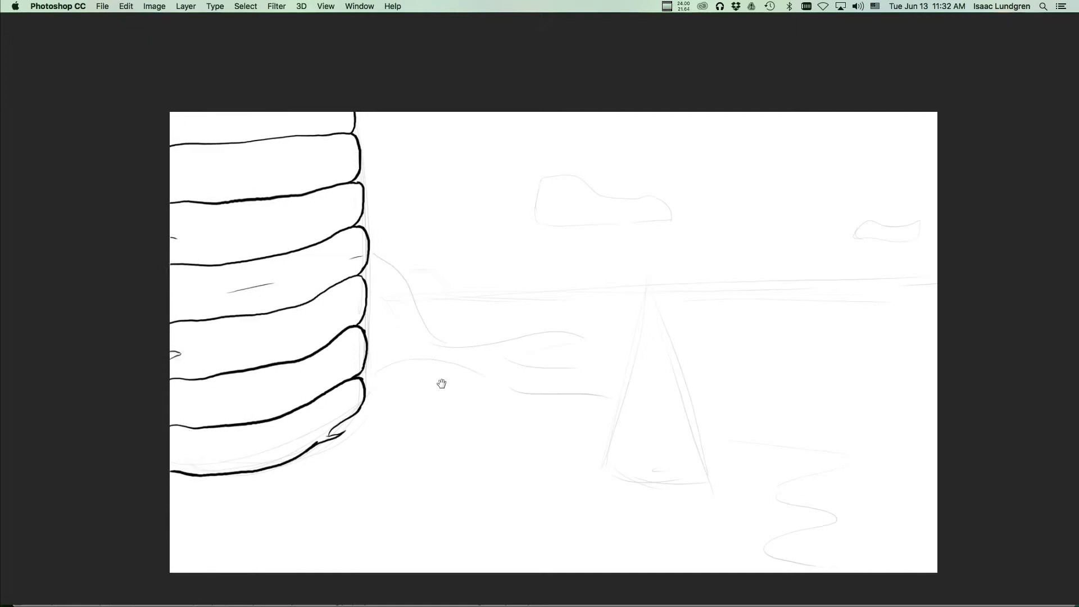
Step: Ink the large wavy root running from the trunk's base toward the cone shape, with overlapping strands at its far end
left_click_drag(456, 384, 384, 382)
scroll(336, 365, "up", 1)
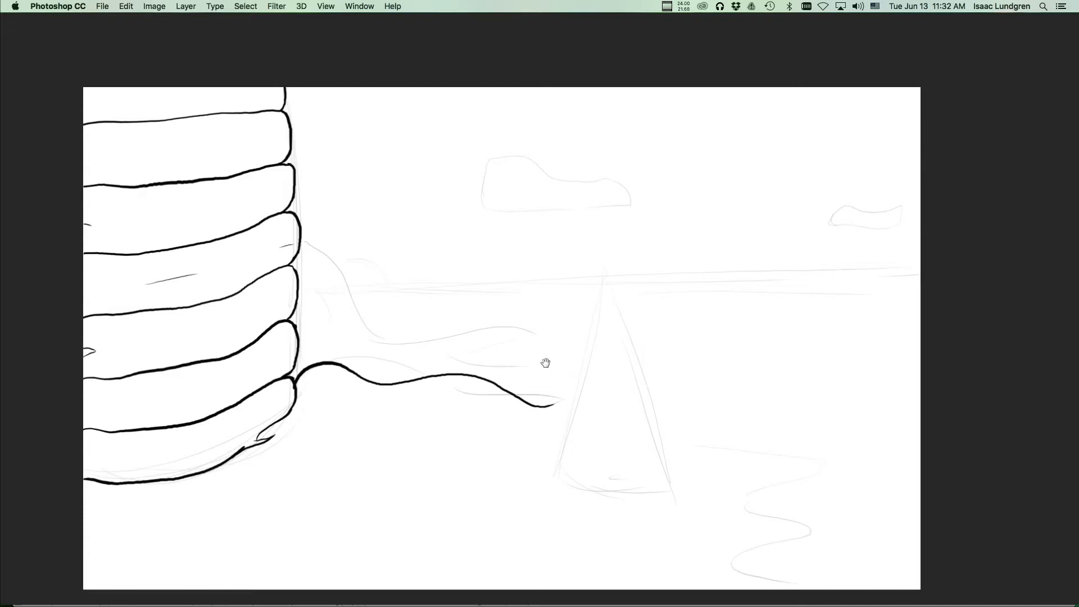
scroll(549, 362, "up", 3)
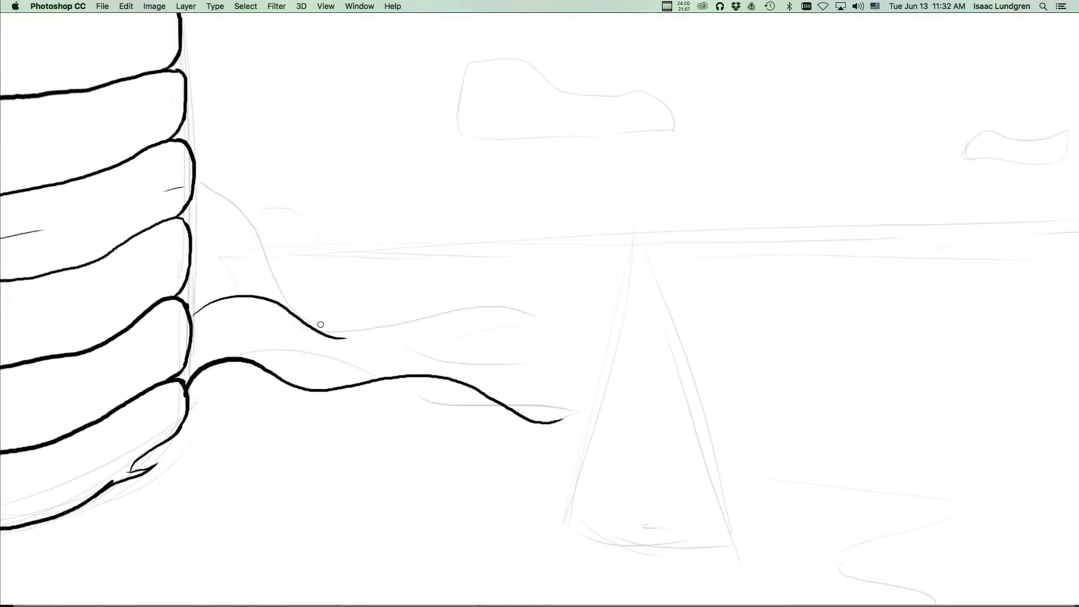
mouse_move(328, 333)
left_mouse_down()
mouse_move(454, 298)
mouse_move(502, 302)
left_mouse_up()
left_click_drag(554, 338, 605, 349)
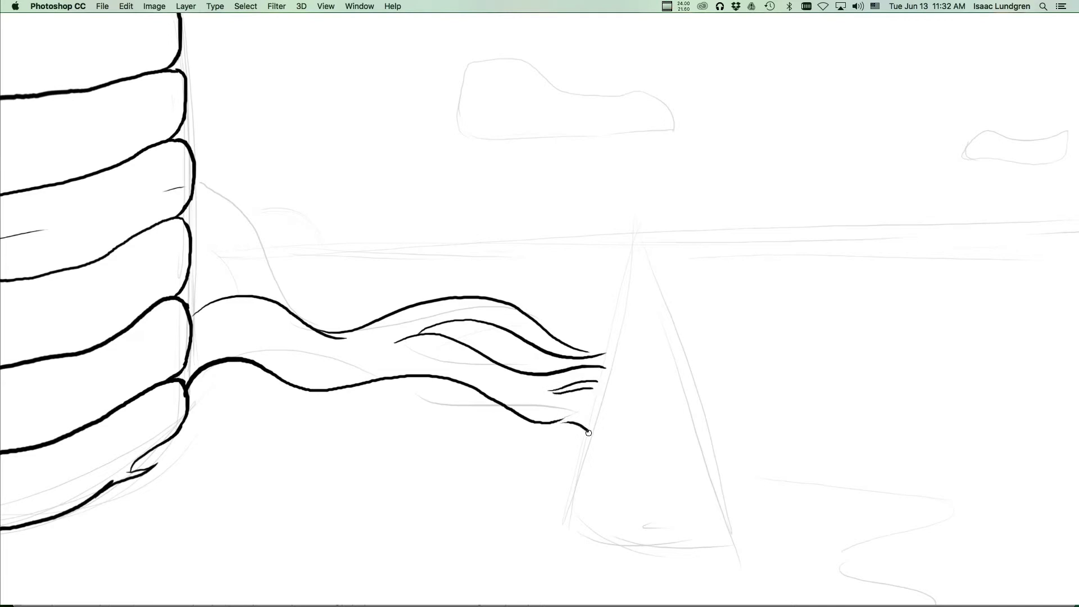
left_click_drag(579, 405, 595, 403)
Step: Ink a small looped root and short root strands between the trunk's edge and the large root
mouse_move(337, 304)
left_mouse_down()
mouse_move(330, 316)
mouse_move(344, 303)
left_mouse_up()
left_click_drag(347, 302, 454, 376)
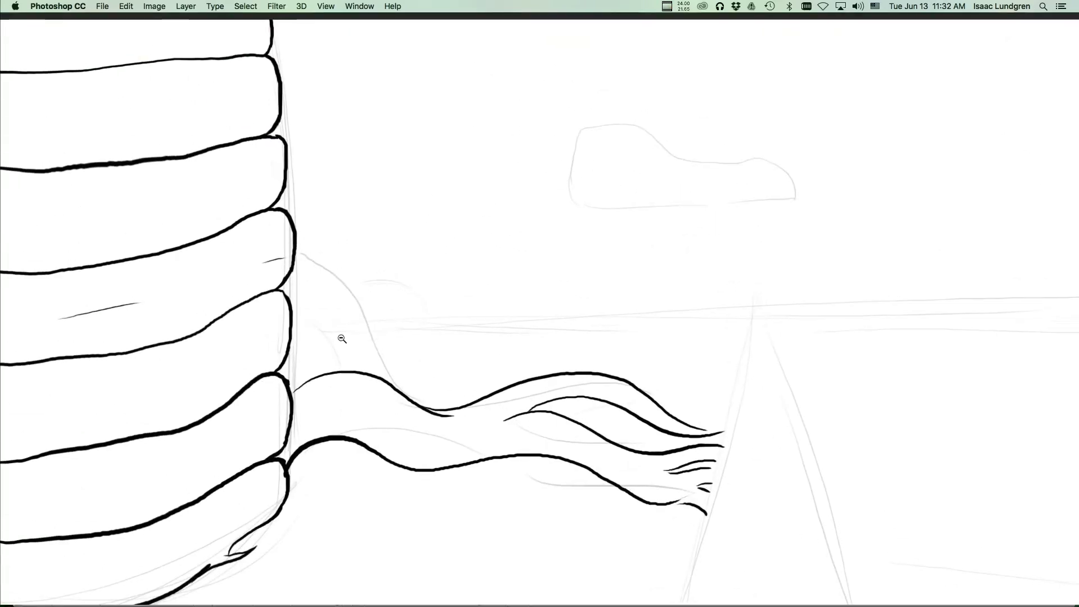
left_click_drag(341, 339, 361, 332)
mouse_move(296, 313)
left_mouse_down()
mouse_move(287, 337)
mouse_move(305, 357)
mouse_move(289, 391)
left_mouse_up()
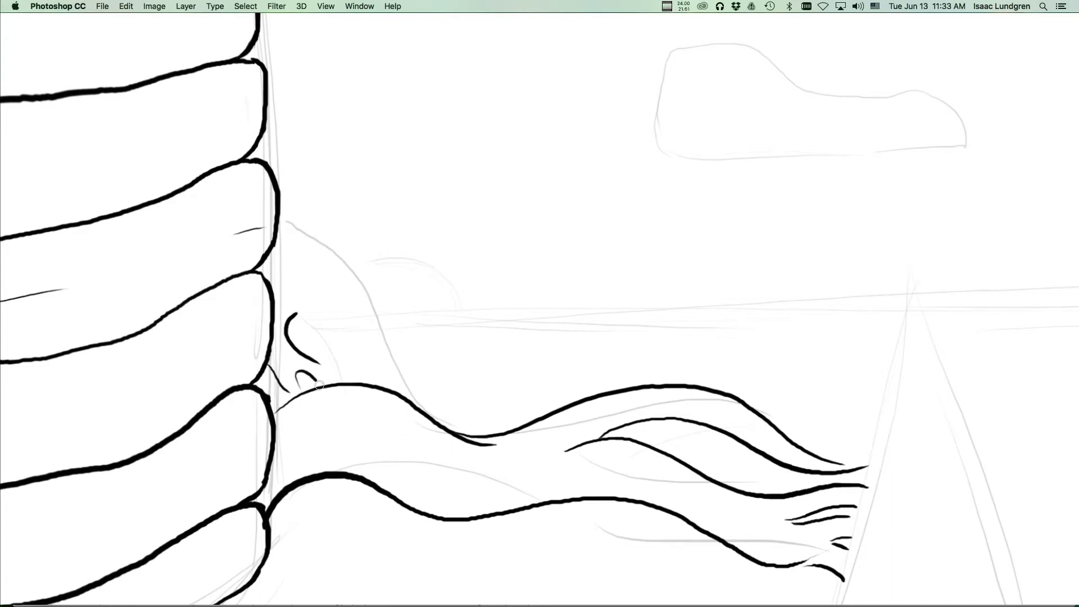
mouse_move(288, 321)
left_mouse_down()
mouse_move(316, 330)
mouse_move(365, 385)
left_mouse_up()
Step: Ink more wavy roots behind the large root and add overlapping inner strands toward its far end
mouse_move(376, 324)
left_mouse_down()
mouse_move(416, 352)
mouse_move(484, 351)
mouse_move(542, 417)
left_mouse_up()
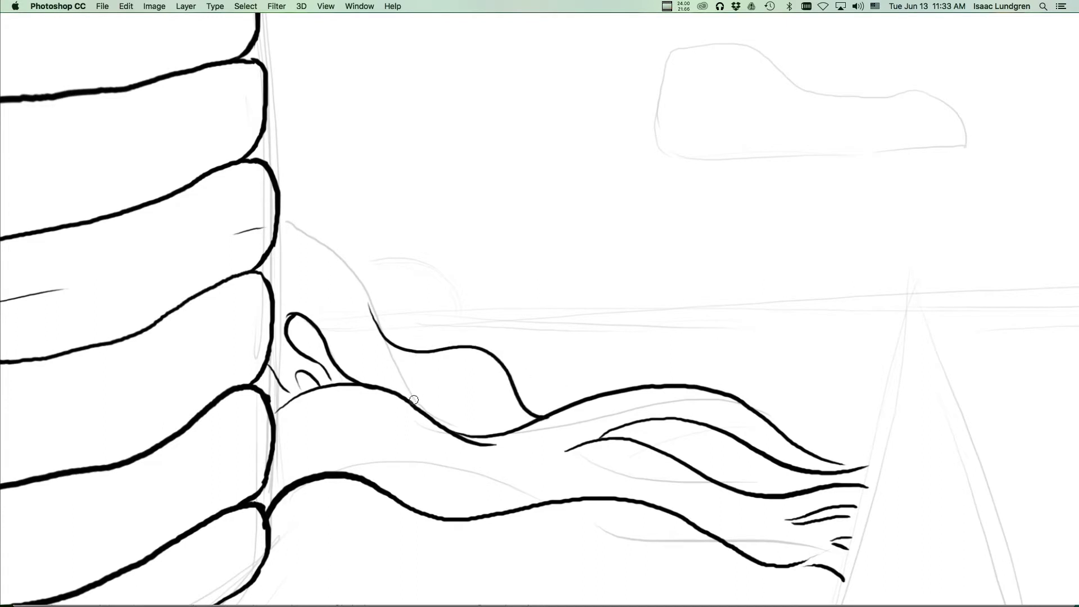
mouse_move(410, 385)
left_mouse_down()
mouse_move(425, 405)
mouse_move(431, 371)
mouse_move(508, 431)
mouse_move(535, 421)
left_mouse_up()
mouse_move(517, 384)
left_mouse_down()
mouse_move(554, 393)
mouse_move(627, 368)
mouse_move(663, 389)
mouse_move(702, 440)
mouse_move(766, 451)
mouse_move(829, 435)
mouse_move(873, 449)
mouse_move(825, 444)
mouse_move(868, 446)
left_mouse_up()
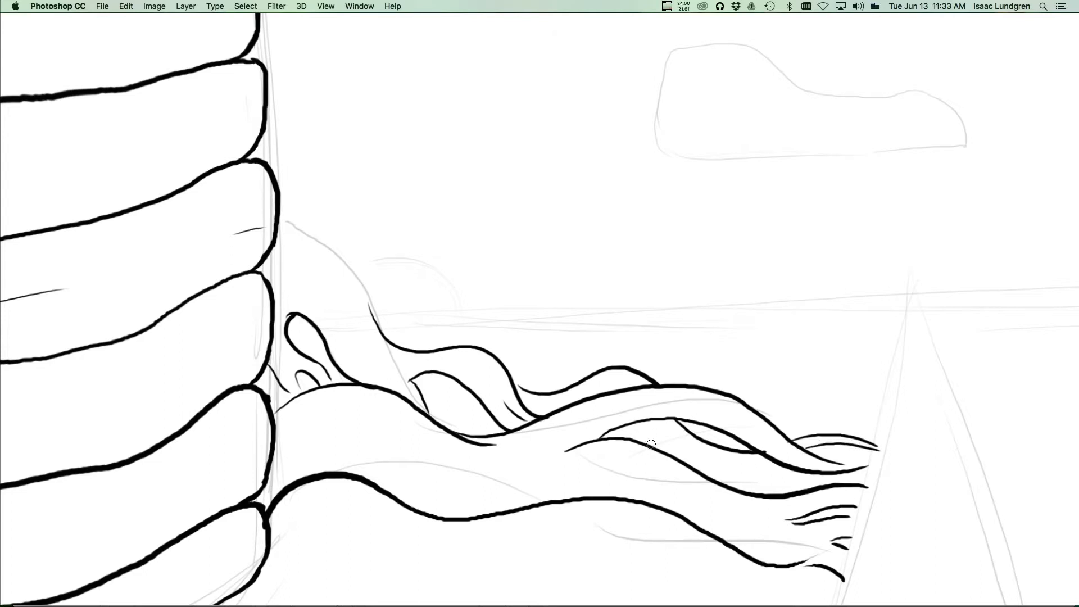
left_click_drag(663, 447, 747, 460)
key("super+z")
Step: Step backward through the latest root strokes and step forward again to restore them
scroll(824, 444, "down", 3)
scroll(711, 424, "up", 3)
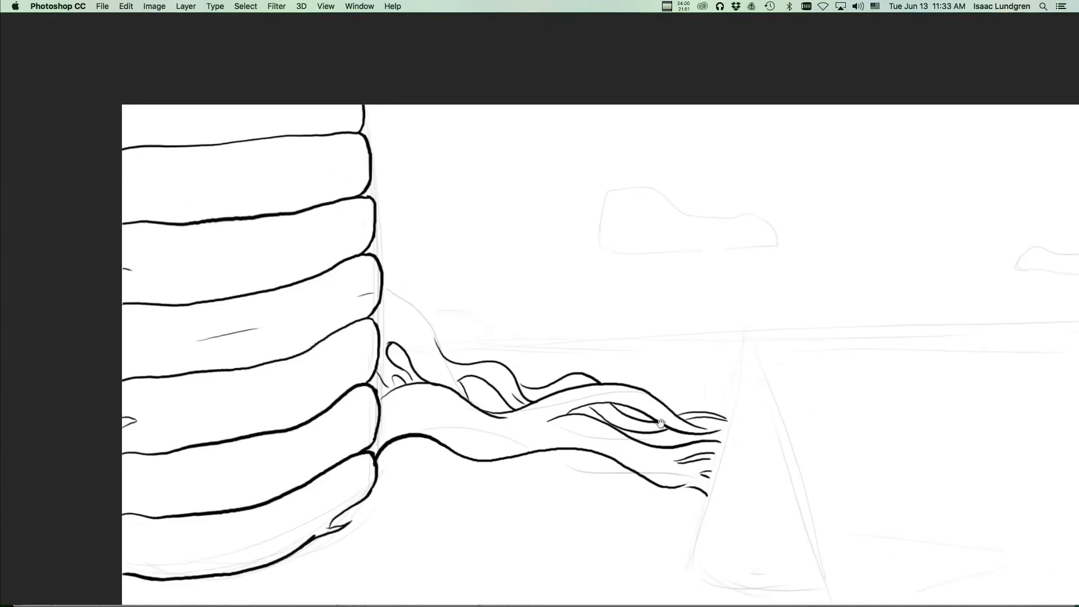
scroll(711, 423, "down", 1)
scroll(706, 424, "up", 2)
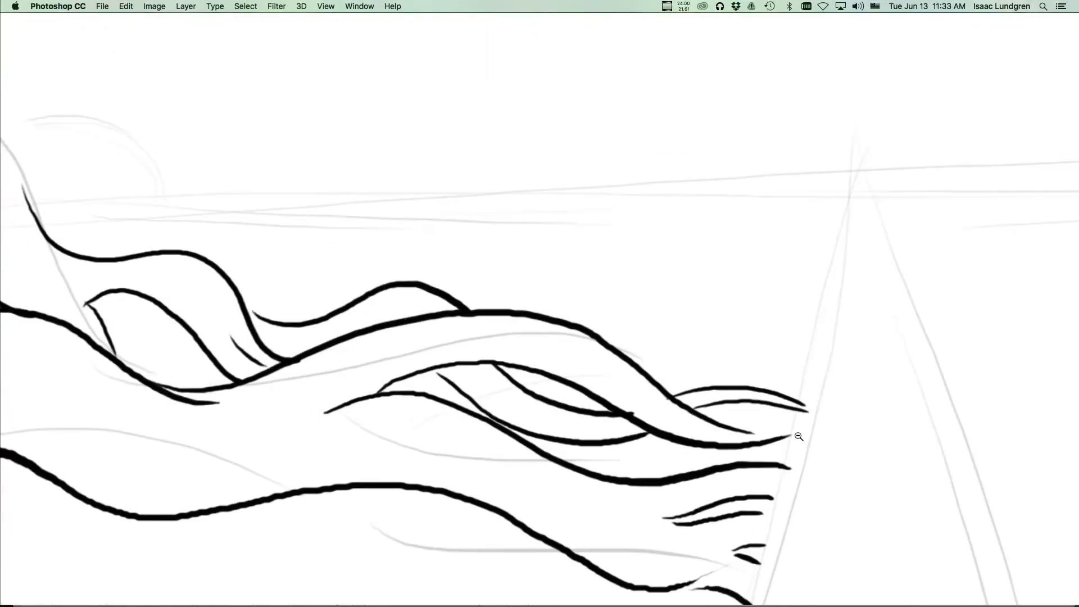
scroll(670, 441, "down", 4)
scroll(600, 366, "up", 5)
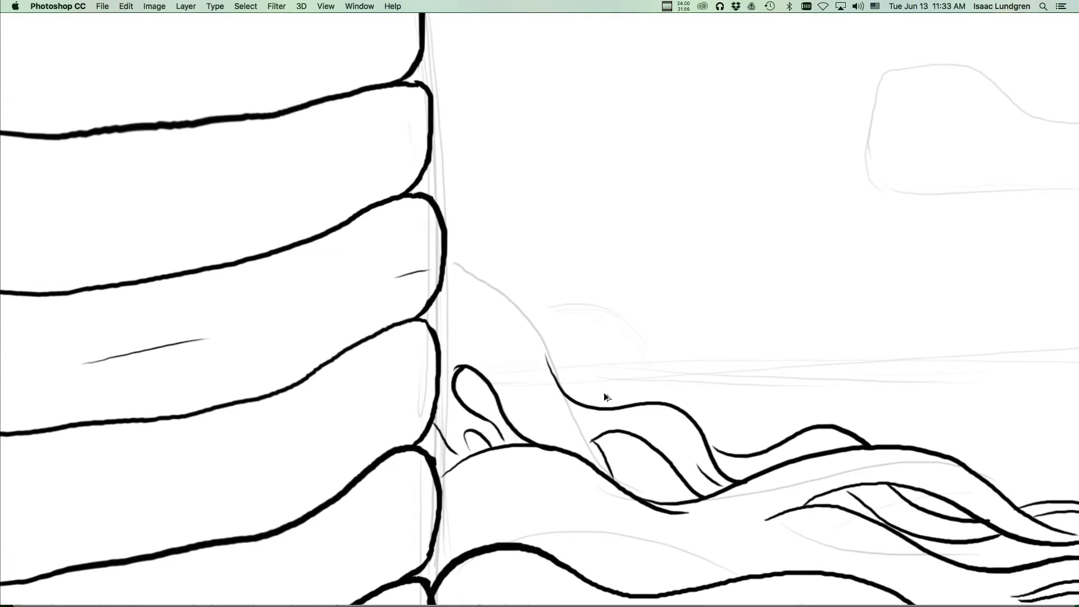
key("super+alt+z")
key("super+alt+z")
key("super+alt+z")
key("super+alt+z")
key("super+alt+z")
key("super+alt+z")
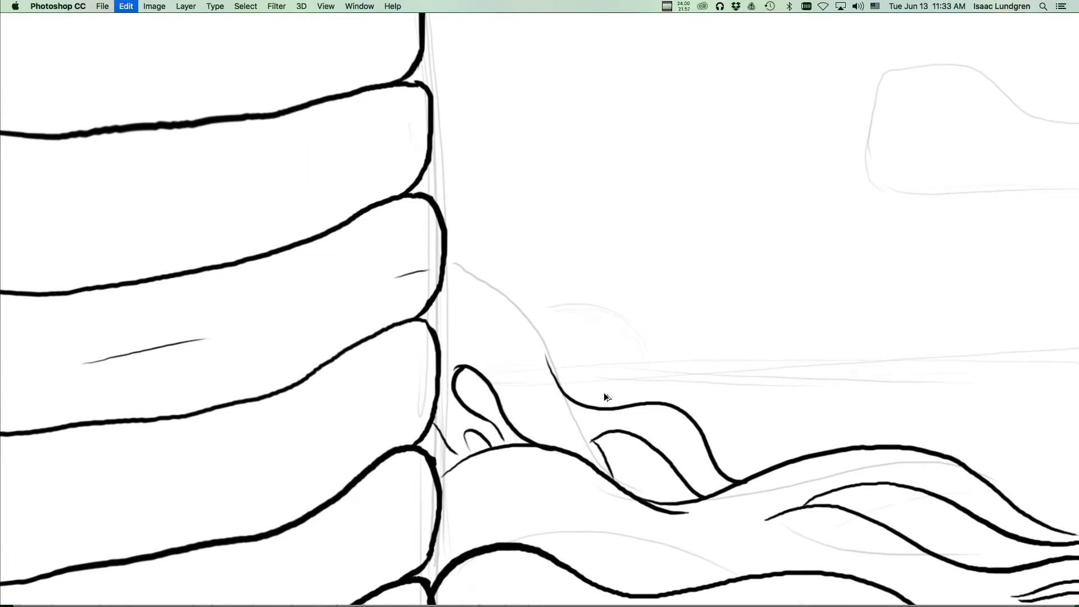
key("super+alt+z")
key("super+shift+z")
key("super+shift+z")
key("super+shift+z")
key("super+shift+z")
key("super+shift+z")
key("super+shift+z")
Step: Bring back the hidden tools and panels and display the document's History
left_click(737, 325, "alt")
left_click_drag(729, 340, 477, 303)
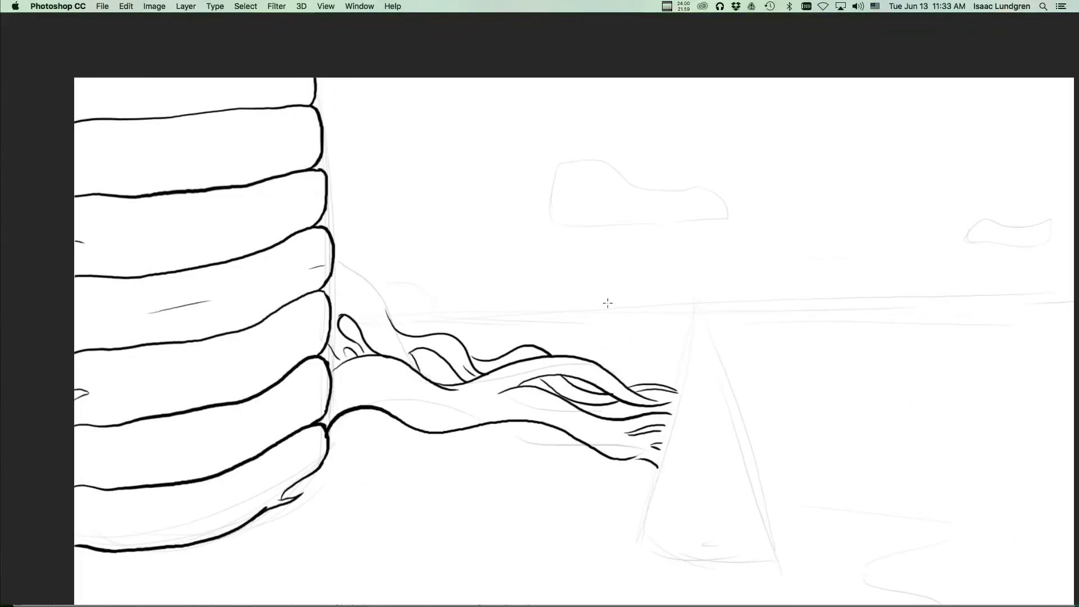
key("Tab")
mouse_move(628, 306)
left_mouse_down()
mouse_move(544, 328)
mouse_move(576, 298)
mouse_move(597, 301)
left_mouse_up()
left_click(367, 6)
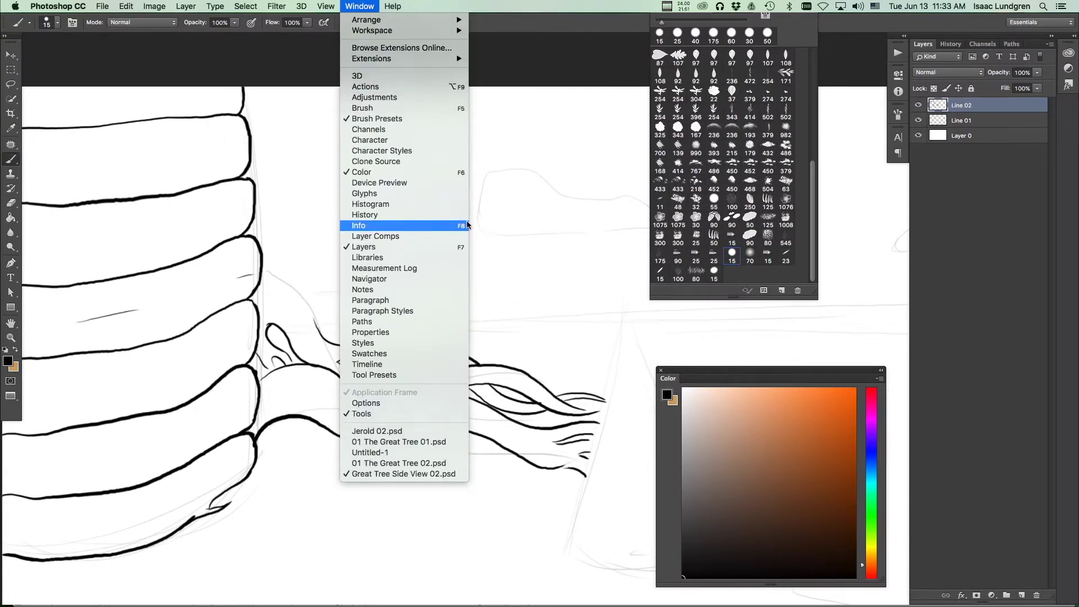
left_click(416, 215)
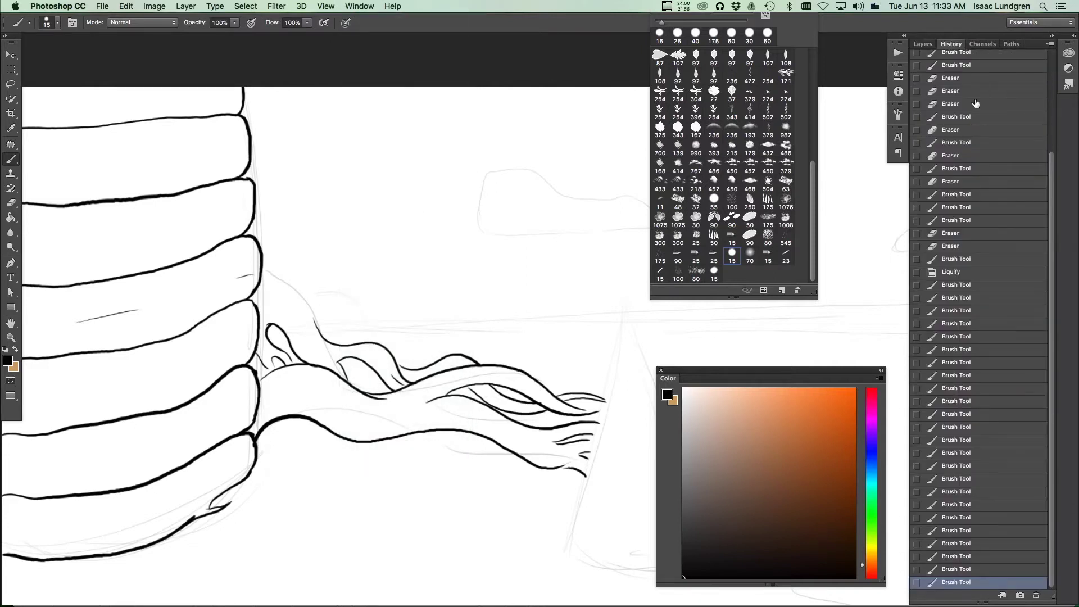
Step: Step back through history to the first brush stroke after the Liquify and return to the latest state
scroll(998, 169, "up", 2)
scroll(1012, 348, "down", 2)
left_click(990, 530)
left_click(986, 465)
left_click(981, 336)
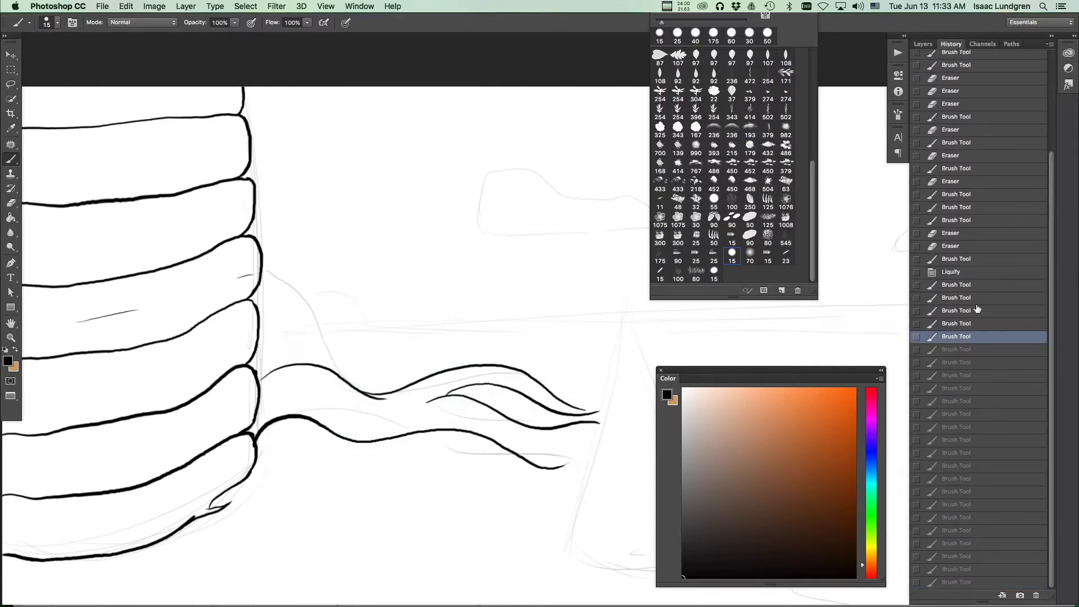
left_click(977, 286)
left_click(985, 542)
left_click(989, 581)
Step: Create a history snapshot of the current drawing and switch to that snapshot
scroll(987, 495, "up", 5)
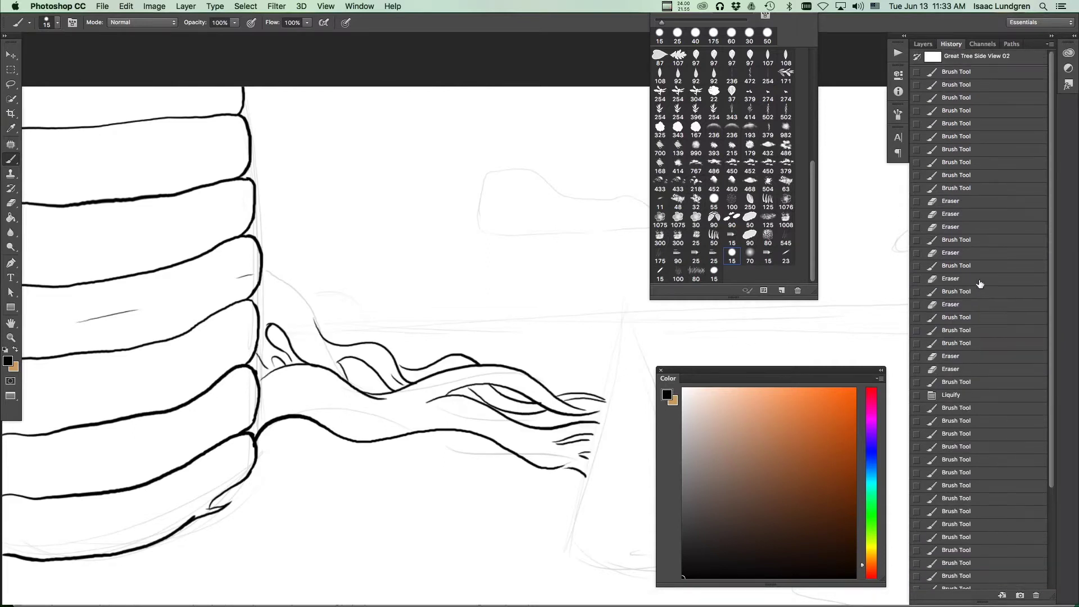
scroll(1000, 466, "down", 5)
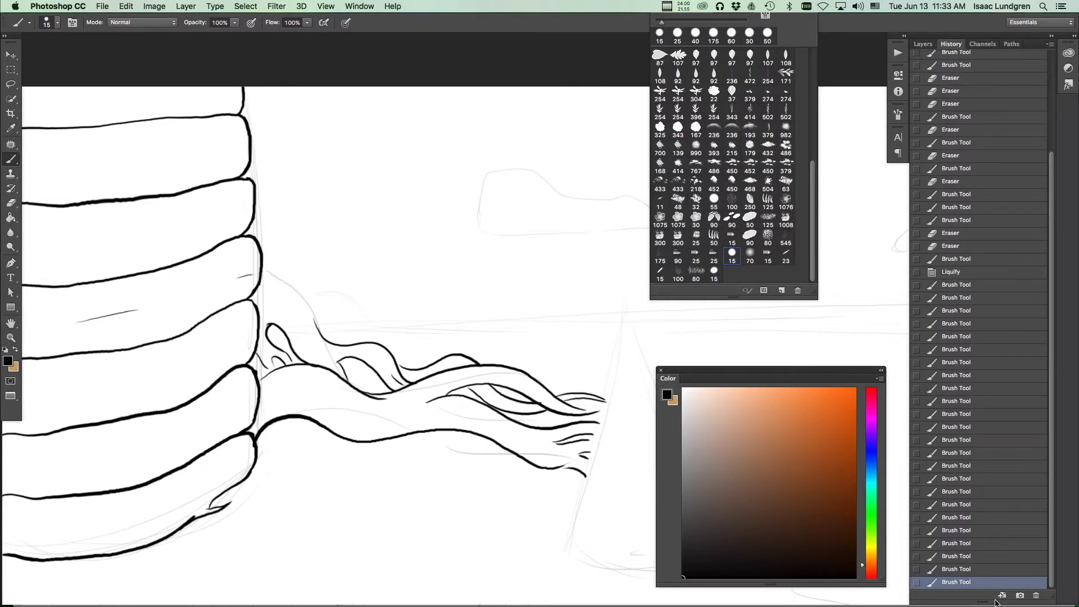
left_click(1020, 595)
scroll(1007, 272, "up", 10)
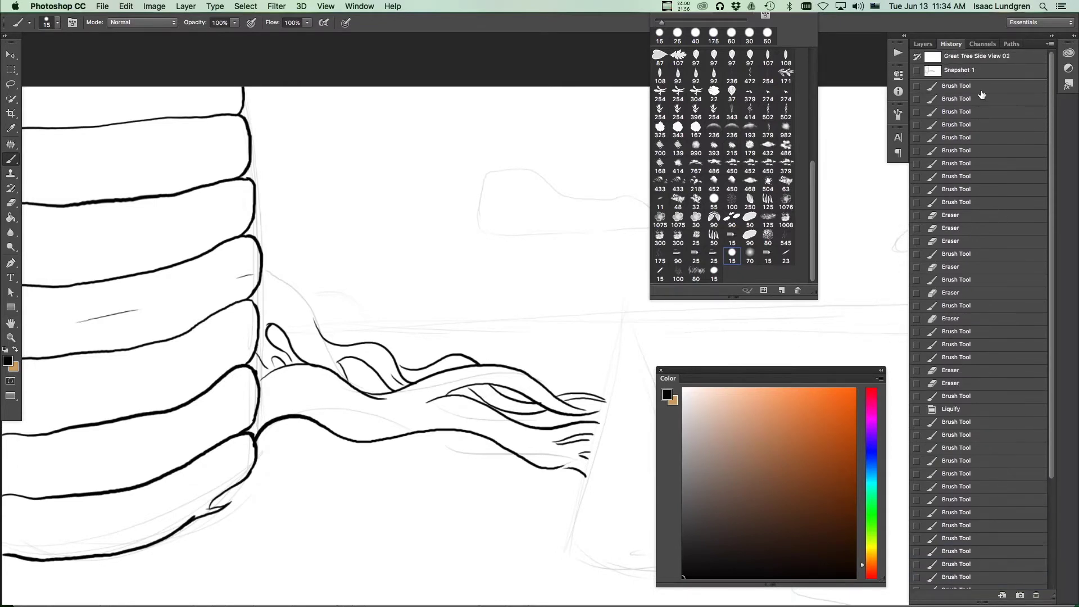
left_click(974, 71)
Step: Hide all tools and panels again and reframe the whole drawing
left_click(499, 345, "alt+super")
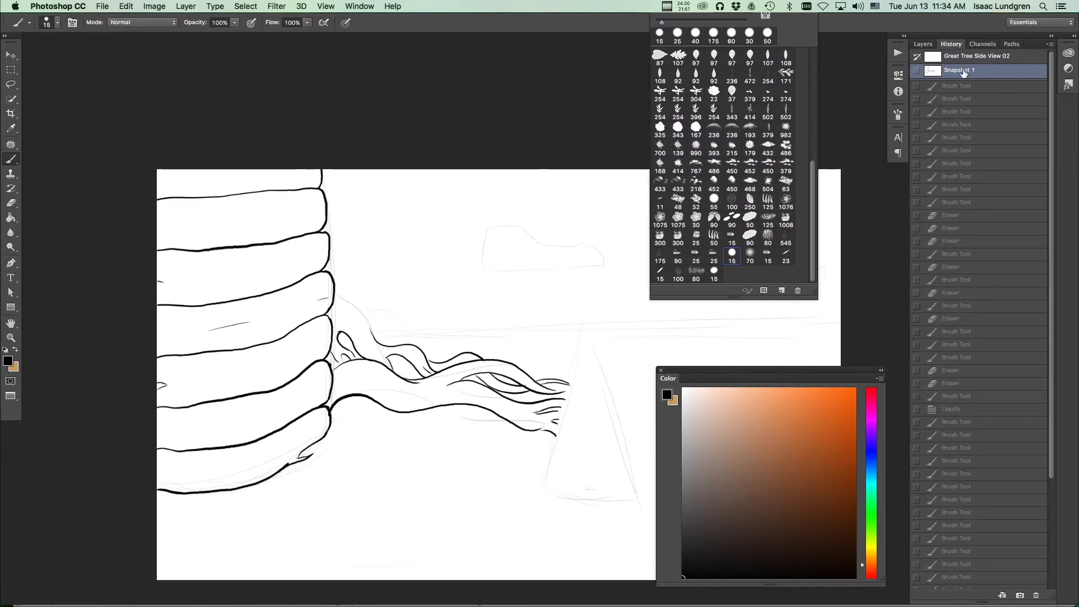
scroll(331, 400, "down", 2)
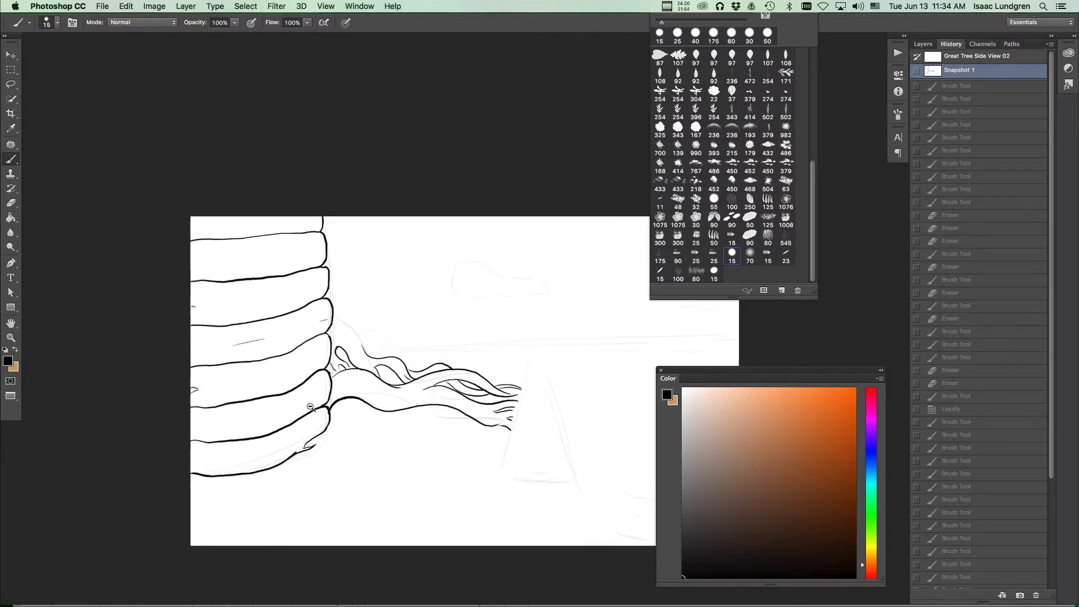
scroll(331, 400, "up", 5)
key("Tab")
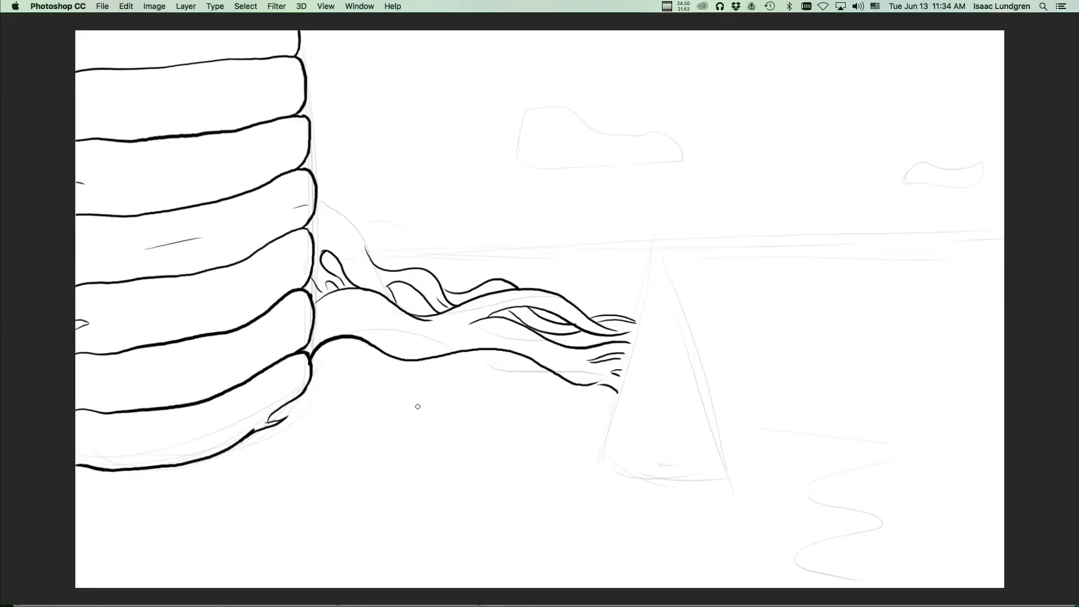
Step: Ink the tall root sloping down from the trunk's edge with curving branches behind the existing roots, undoing the stray stroke
scroll(417, 405, "up", 2)
scroll(415, 313, "up", 5)
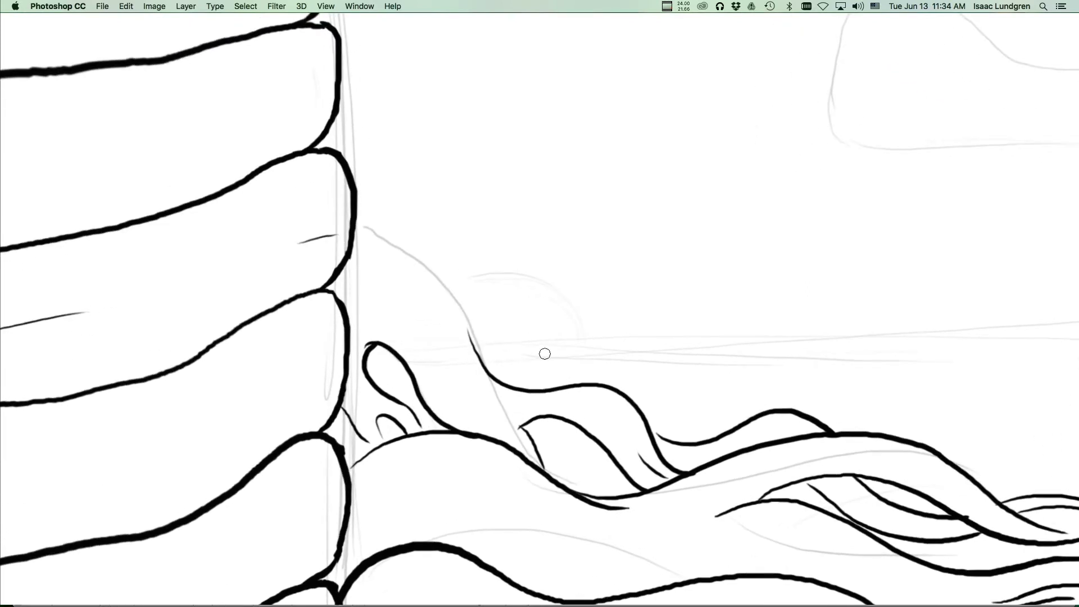
left_click_drag(477, 354, 431, 284)
mouse_move(357, 231)
left_mouse_down()
mouse_move(462, 261)
mouse_move(497, 320)
mouse_move(540, 335)
mouse_move(581, 312)
mouse_move(587, 289)
left_mouse_up()
mouse_move(479, 348)
left_mouse_down()
mouse_move(538, 360)
mouse_move(613, 344)
mouse_move(629, 368)
left_mouse_up()
mouse_move(590, 303)
left_mouse_down()
mouse_move(621, 315)
mouse_move(653, 361)
mouse_move(688, 361)
mouse_move(632, 367)
mouse_move(615, 382)
mouse_move(638, 370)
mouse_move(682, 444)
left_mouse_up()
left_click_drag(653, 376, 683, 440)
mouse_move(653, 380)
left_mouse_down()
mouse_move(700, 357)
mouse_move(703, 339)
mouse_move(602, 381)
mouse_move(588, 340)
left_mouse_up()
scroll(719, 353, "up", 3)
key("ctrl+z")
Step: Ink thin forked twig tips on the ends of the upper root branches with a smaller brush
key("bracketleft")
key("bracketleft")
key("bracketleft")
key("bracketleft")
mouse_move(547, 404)
left_mouse_down()
mouse_move(603, 375)
mouse_move(638, 397)
left_mouse_up()
mouse_move(539, 389)
left_mouse_down()
mouse_move(566, 339)
mouse_move(568, 369)
mouse_move(555, 377)
mouse_move(604, 369)
left_mouse_up()
mouse_move(676, 406)
left_mouse_down()
mouse_move(613, 456)
mouse_move(683, 429)
left_mouse_up()
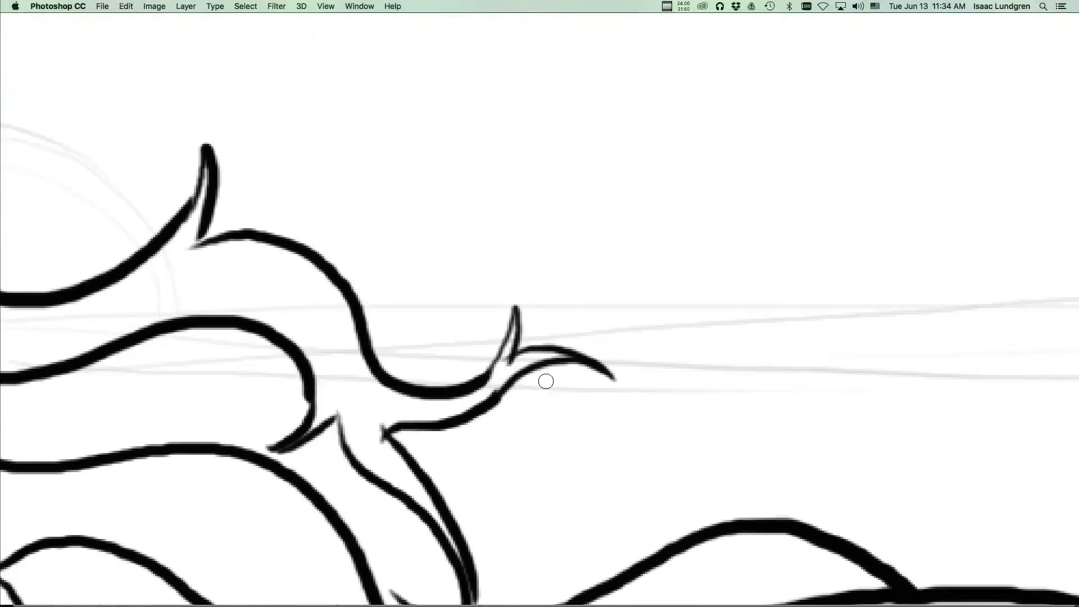
mouse_move(477, 387)
left_mouse_down()
mouse_move(517, 308)
mouse_move(514, 359)
mouse_move(554, 349)
mouse_move(564, 406)
mouse_move(553, 414)
mouse_move(578, 393)
left_mouse_up()
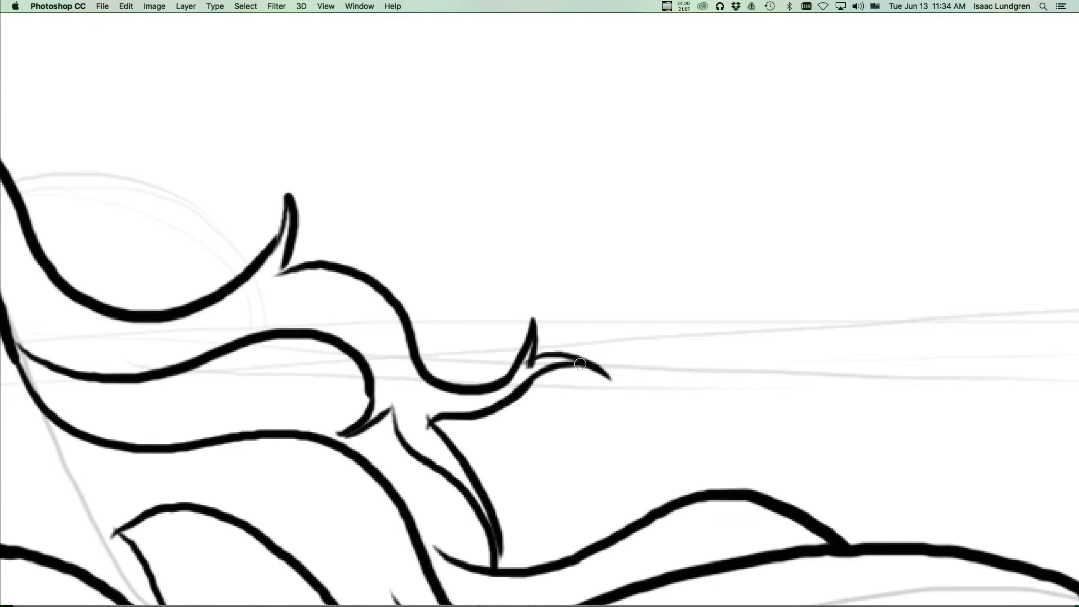
Step: Ink small thorn-like spurs along the upper edge of the lowest root and beneath the root above it
key("super+minus")
left_click_drag(585, 405, 611, 406)
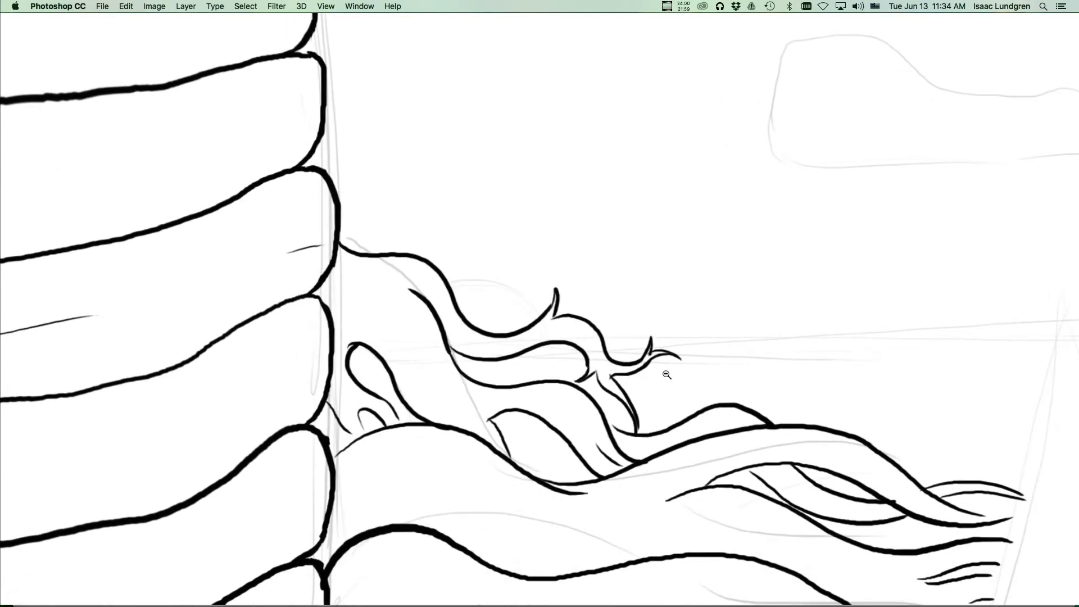
left_click(675, 404, "alt")
scroll(693, 410, "up", 6)
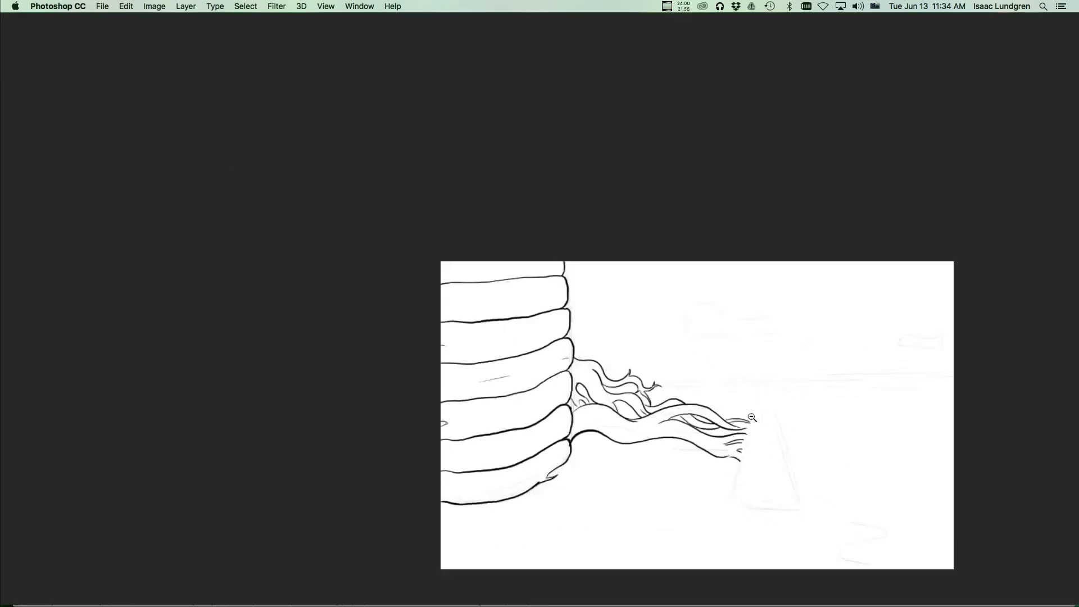
left_click_drag(630, 437, 608, 412)
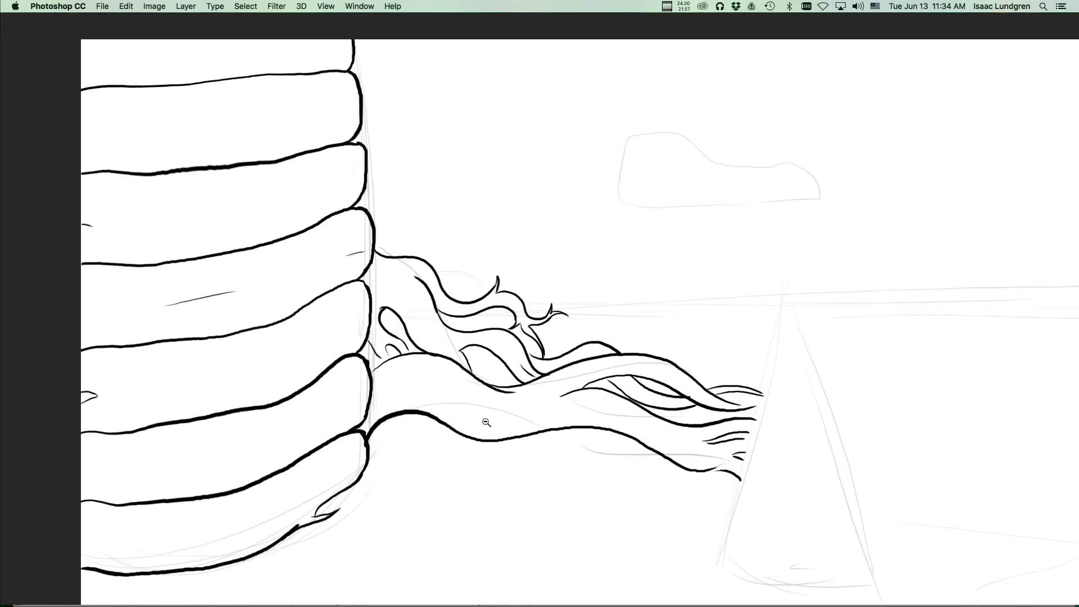
scroll(536, 410, "up", 4)
left_click_drag(594, 448, 603, 426)
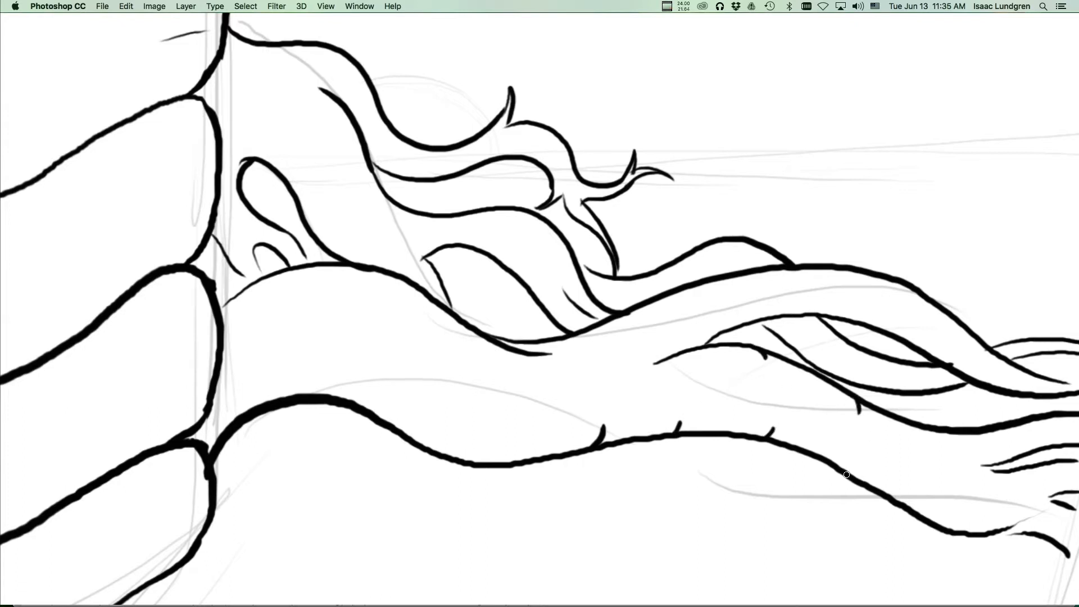
scroll(906, 459, "down", 5)
scroll(732, 395, "up", 6)
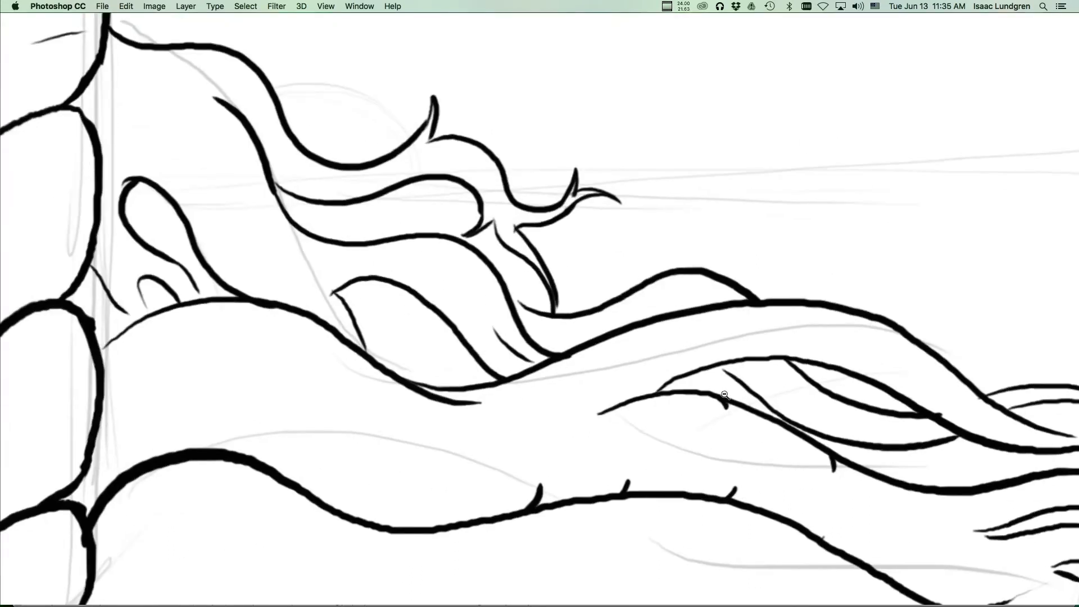
Step: Extend the inner root line, undo one stray stroke, and ink a curved crease and short bark ticks along the upper roots
left_click_drag(594, 416, 564, 420)
mouse_move(597, 342)
left_mouse_down()
mouse_move(631, 361)
mouse_move(638, 353)
left_mouse_up()
key("super+z")
left_click_drag(727, 350, 729, 359)
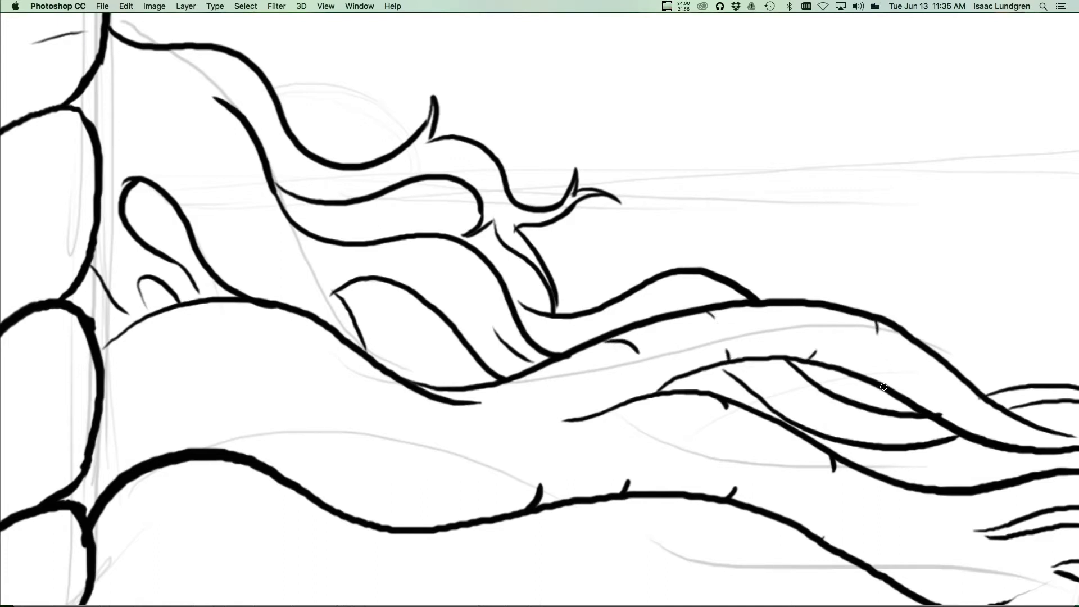
Step: Ink a broken bark crease across the second-lowest ring of the trunk
mouse_move(899, 379)
left_mouse_down()
mouse_move(916, 375)
mouse_move(913, 444)
mouse_move(448, 395)
left_mouse_up()
left_click_drag(458, 392, 497, 381)
left_click_drag(505, 377, 565, 345)
Step: Ink a notch in the edge of the second-lowest trunk ring and a pointed crack at the edge of the ring above
mouse_move(658, 283)
left_mouse_down()
mouse_move(664, 289)
mouse_move(663, 268)
left_mouse_up()
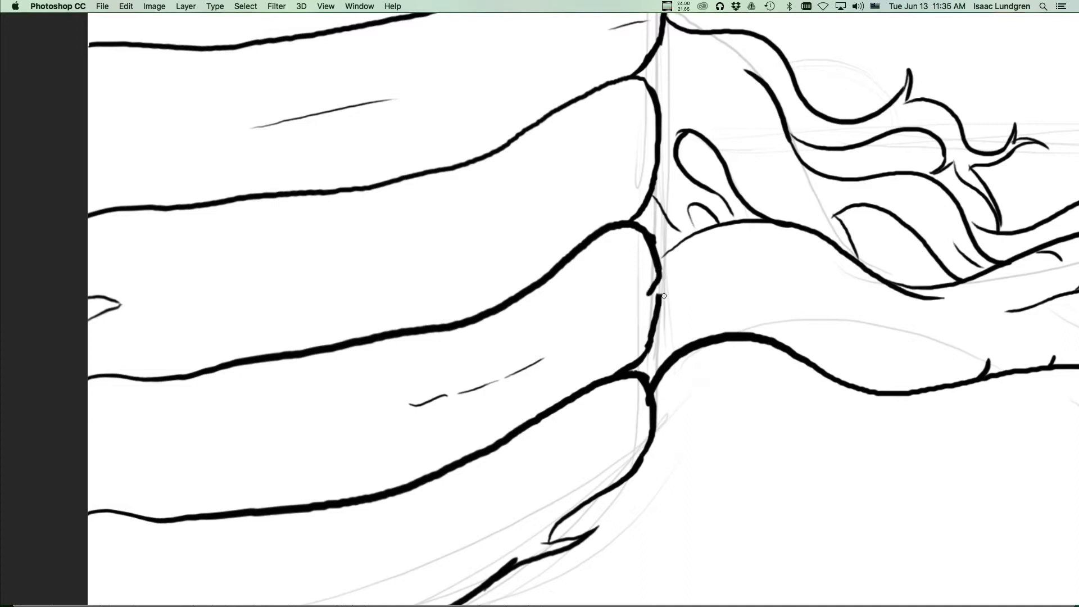
left_click_drag(658, 294, 633, 308)
scroll(690, 299, "down", 5)
scroll(694, 281, "up", 3)
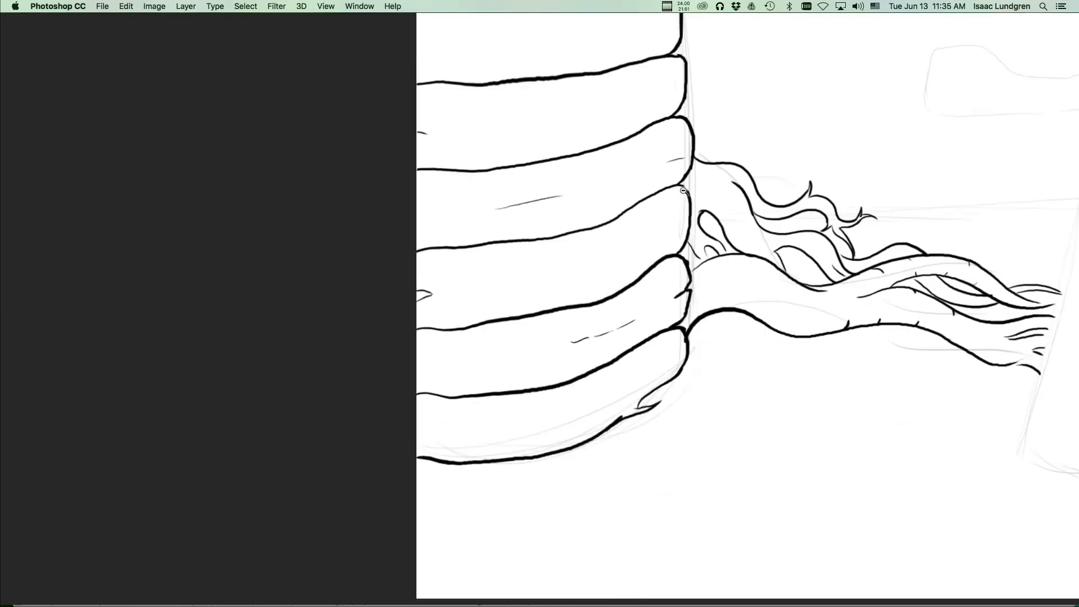
scroll(699, 258, "up", 2)
left_click_drag(689, 257, 682, 276)
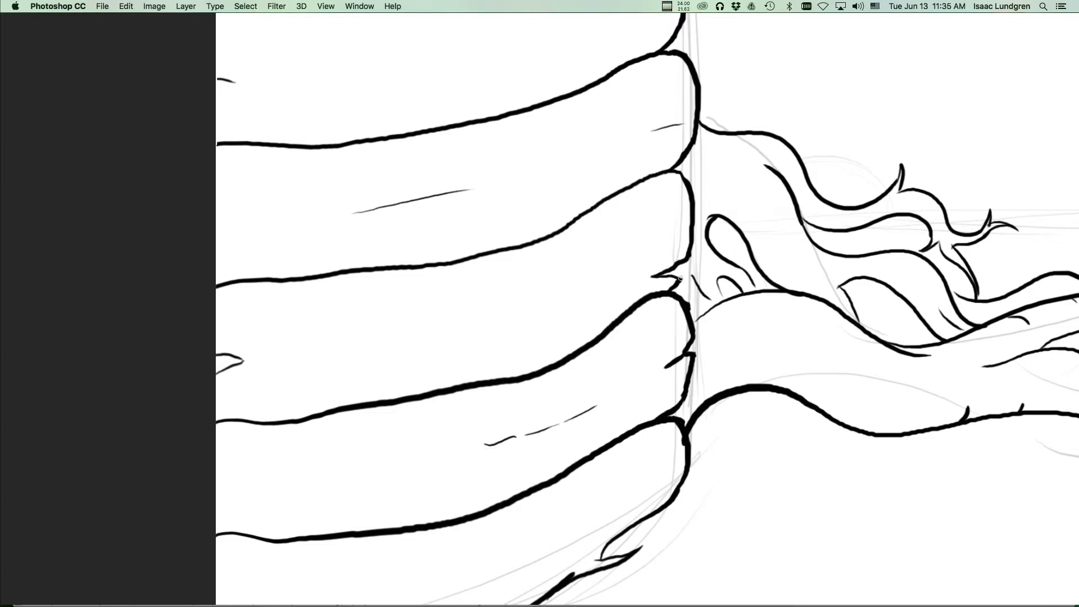
Step: Examine the whole drawing, comparing the inked trunk and roots with the remaining faded sketch
scroll(718, 271, "down", 5)
scroll(795, 378, "down", 1)
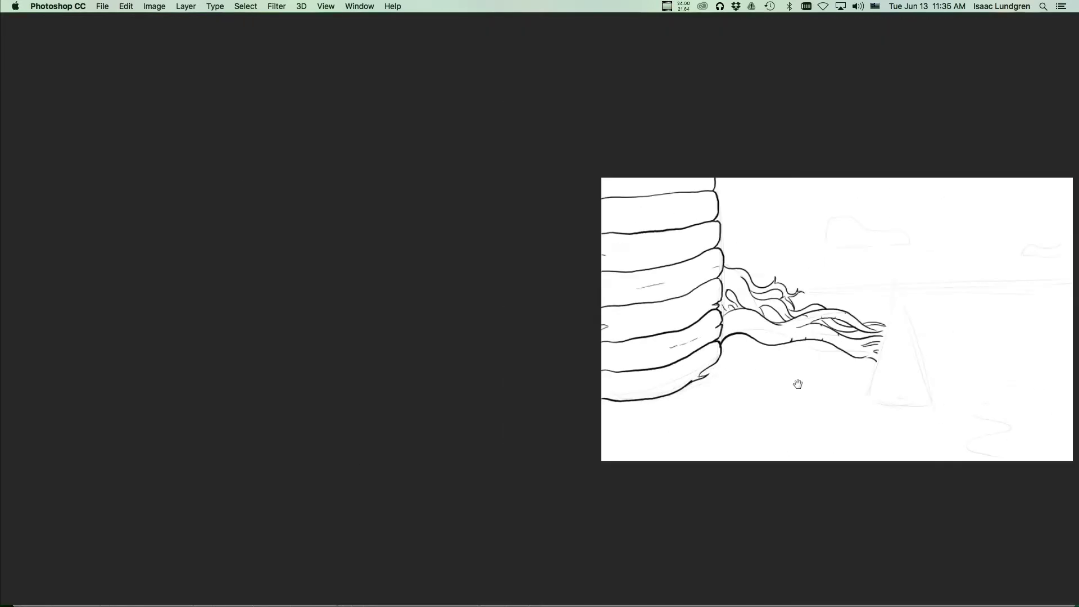
left_click_drag(794, 378, 632, 378)
scroll(756, 377, "up", 2)
left_click_drag(756, 377, 676, 390)
scroll(730, 393, "right", 3)
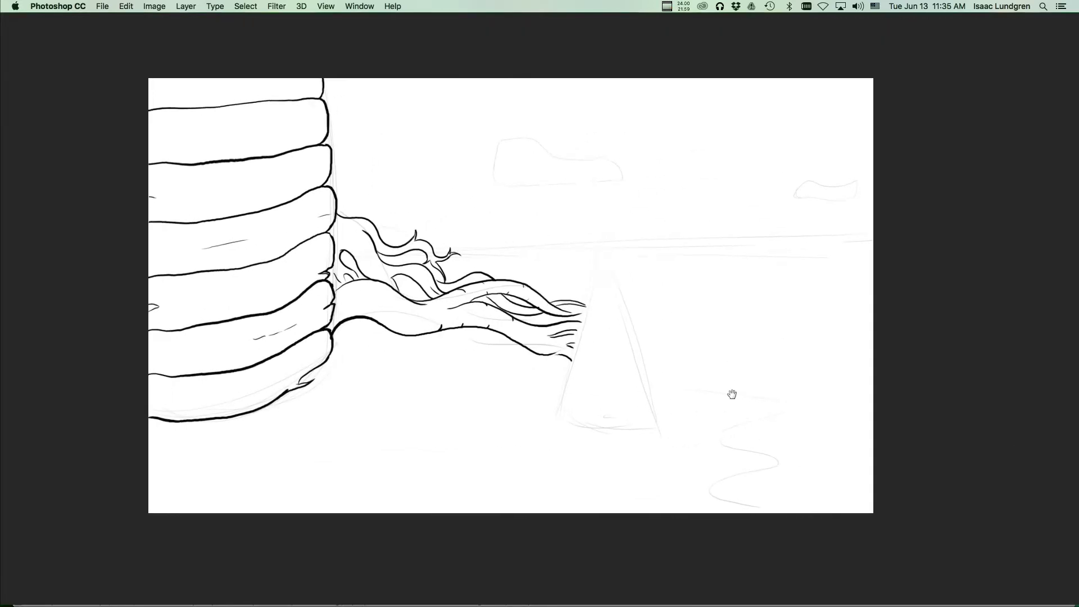
scroll(729, 401, "down", 1)
scroll(730, 398, "up", 2)
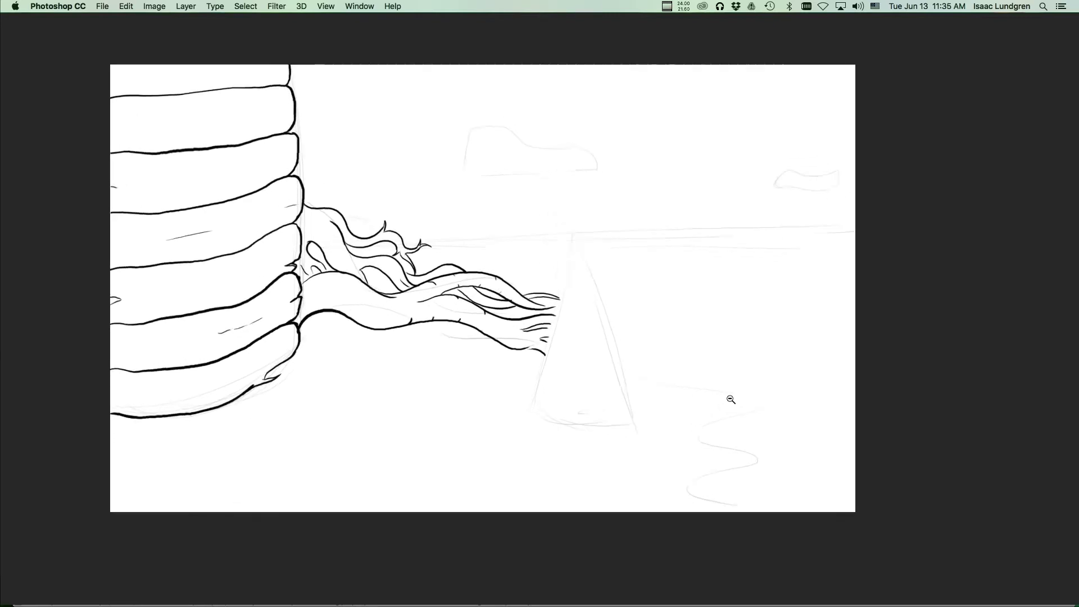
scroll(602, 349, "up", 2)
scroll(595, 354, "down", 2)
left_click_drag(595, 354, 572, 389)
Step: Show the tools and panels again and add a new layer above Line 02, toggling its visibility off and on
key("Tab")
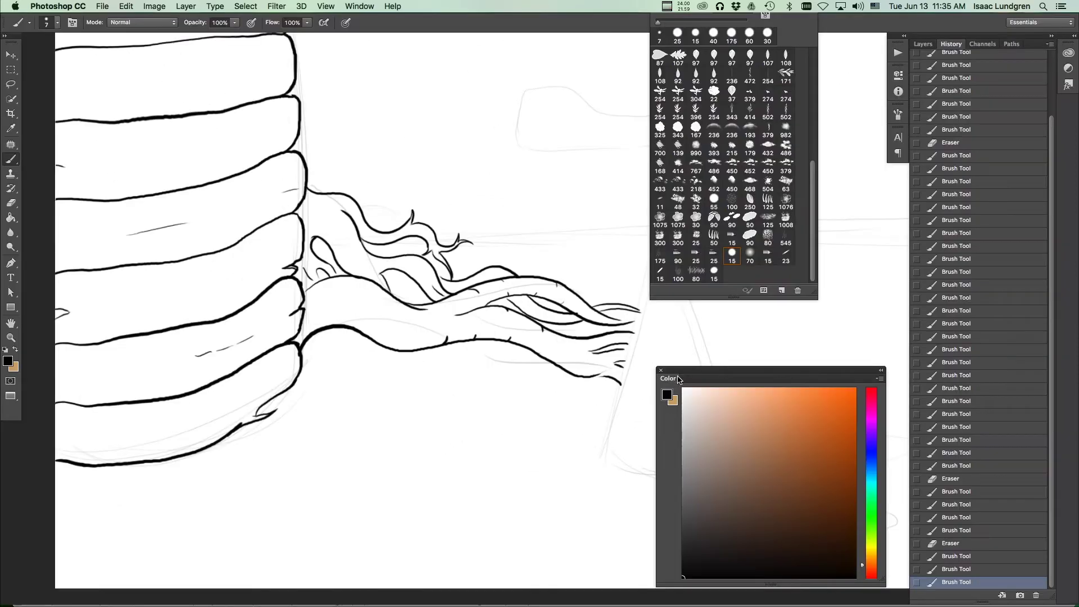
scroll(404, 386, "right", 5)
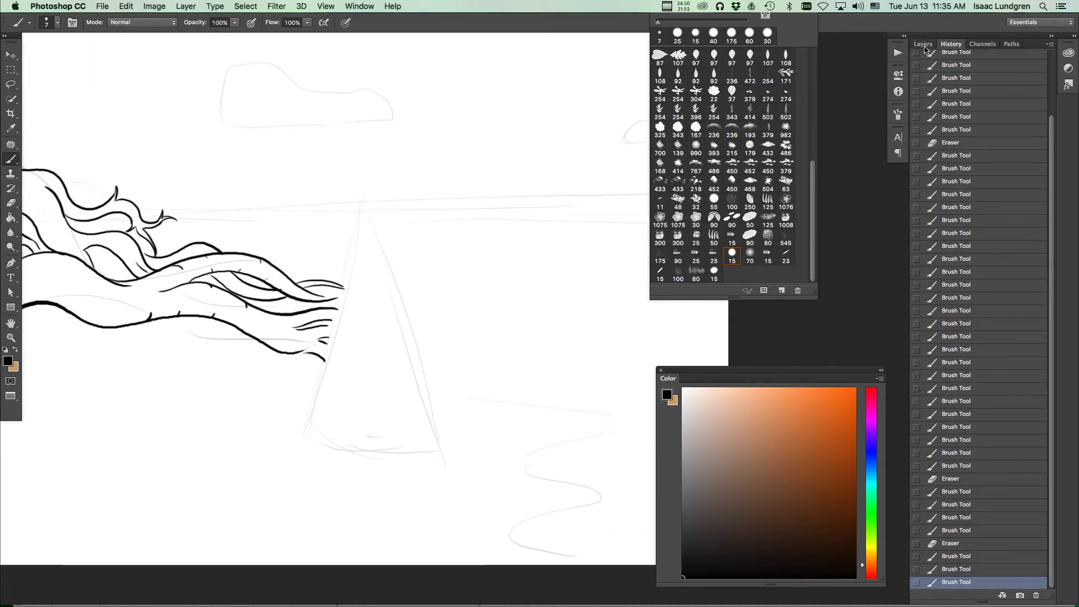
left_click(923, 44)
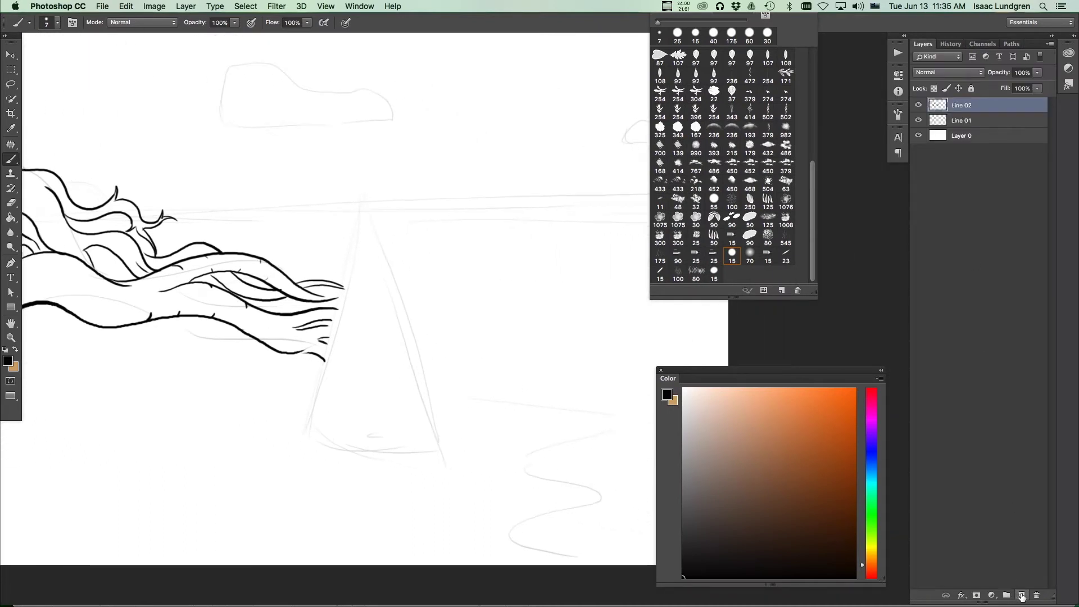
left_click(1022, 595)
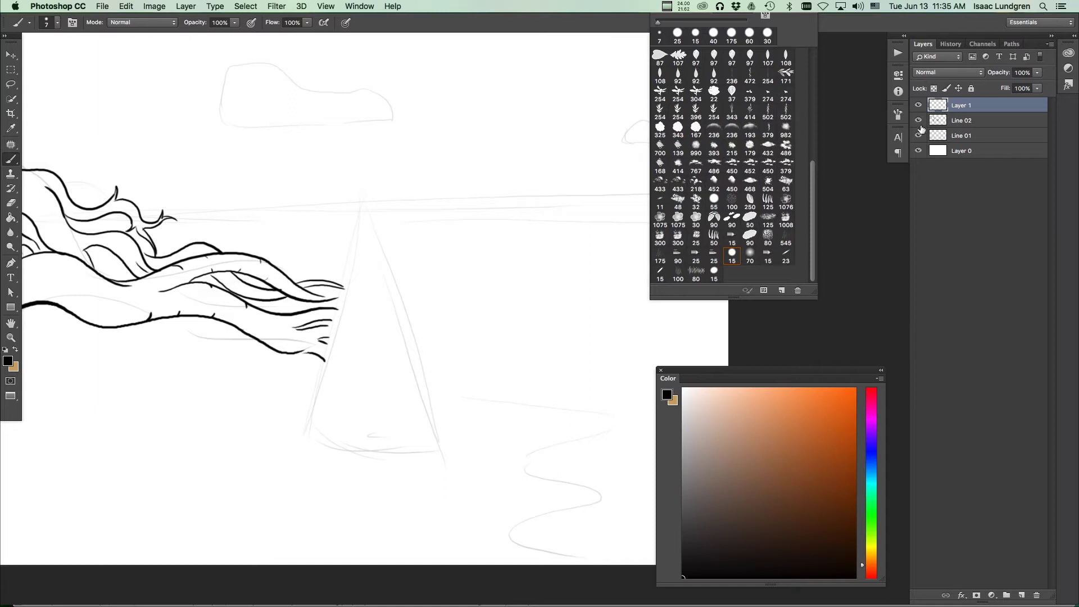
left_click(919, 105)
left_click(918, 105)
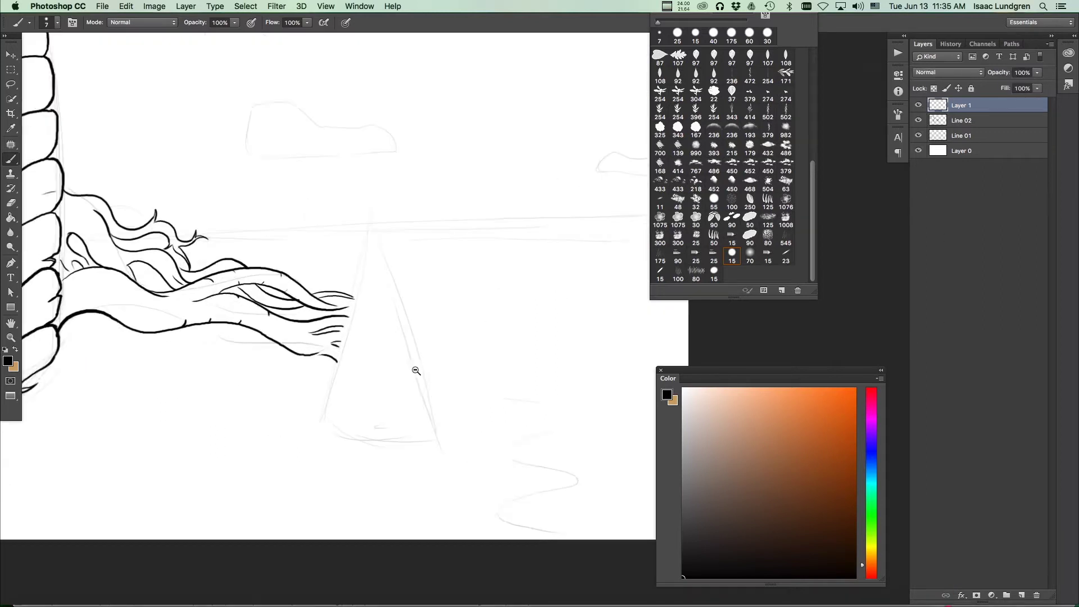
Step: Ink the pine tree's jagged edge on the side facing the roots, from its tip down past the root ends
scroll(422, 342, "up", 2)
left_click_drag(421, 342, 388, 237)
left_click_drag(373, 187, 352, 231)
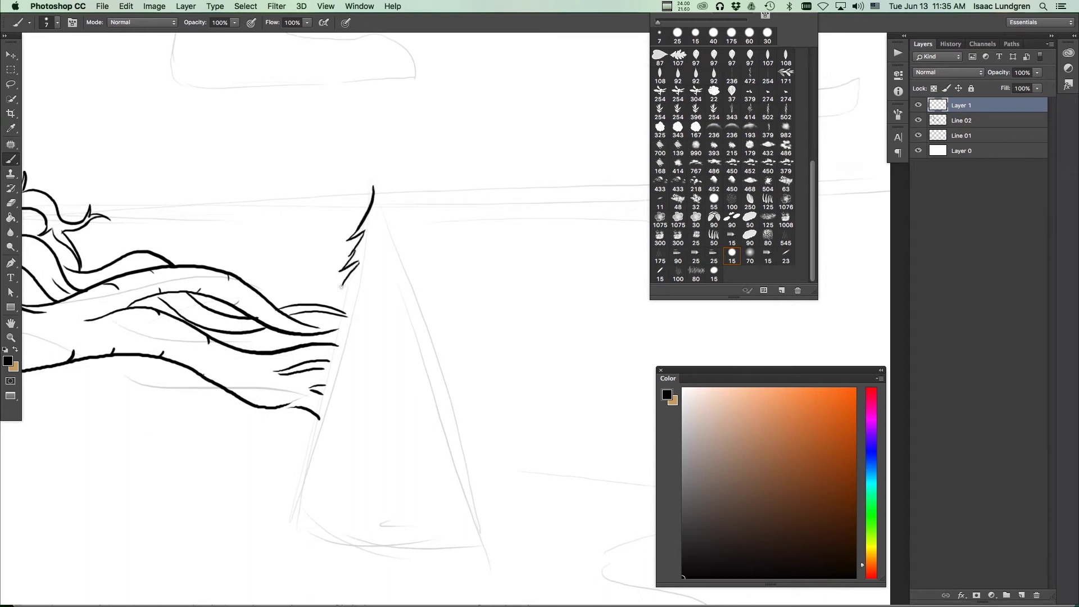
left_click_drag(341, 314, 309, 368)
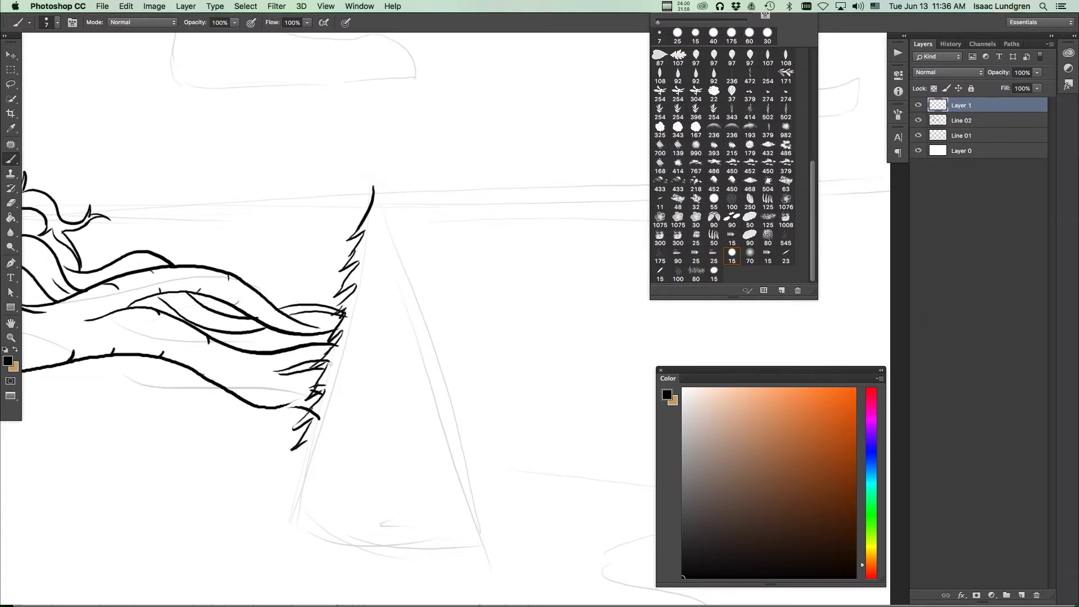
Step: Continue the pine tree's jagged root-side edge to its base and ink short needle strokes along the bottom
scroll(333, 387, "up", 3)
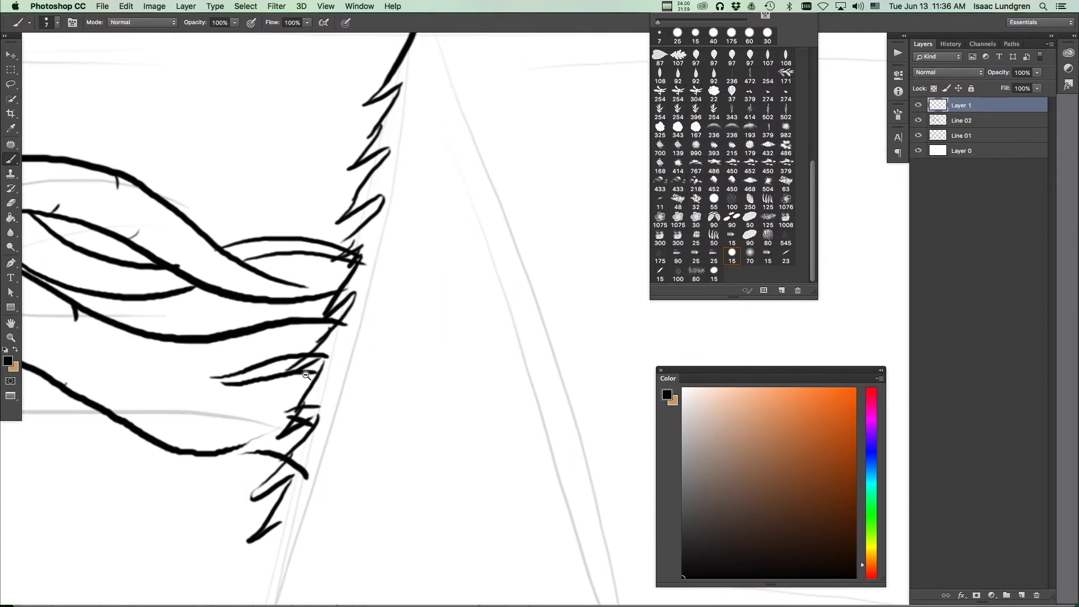
scroll(323, 458, "down", 3)
scroll(433, 287, "up", 2)
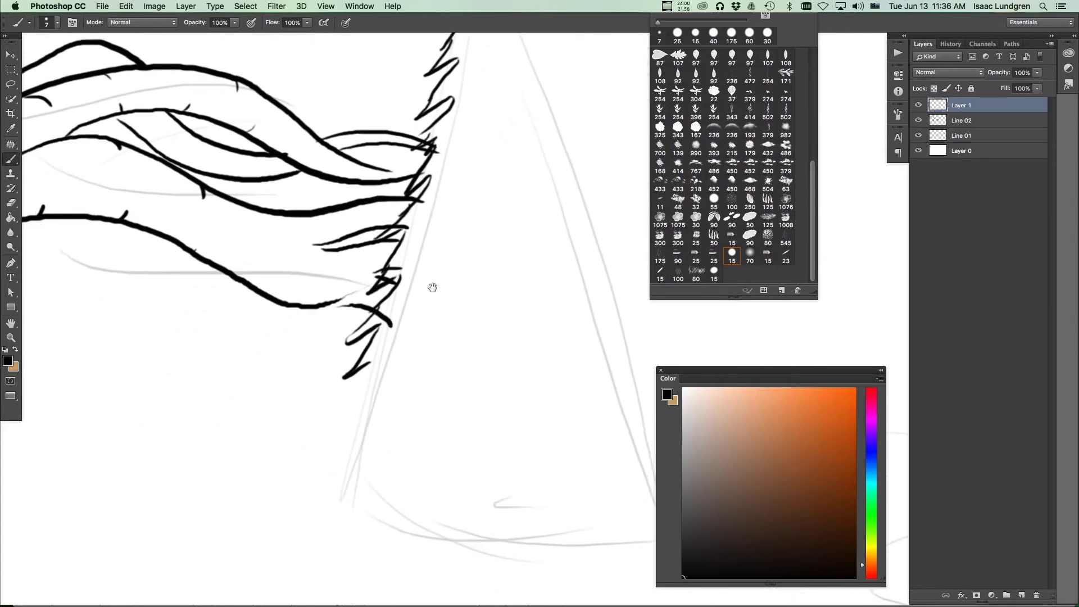
mouse_move(370, 363)
left_mouse_down()
mouse_move(327, 448)
mouse_move(343, 447)
mouse_move(325, 496)
mouse_move(352, 488)
mouse_move(349, 510)
mouse_move(379, 491)
mouse_move(376, 517)
mouse_move(402, 516)
mouse_move(425, 537)
mouse_move(435, 522)
mouse_move(445, 541)
mouse_move(453, 519)
mouse_move(461, 538)
mouse_move(477, 518)
mouse_move(479, 535)
mouse_move(492, 523)
mouse_move(512, 544)
mouse_move(520, 529)
mouse_move(528, 552)
mouse_move(553, 523)
mouse_move(586, 555)
mouse_move(601, 521)
mouse_move(650, 542)
left_mouse_up()
mouse_move(472, 356)
left_mouse_down()
mouse_move(424, 375)
mouse_move(324, 464)
left_mouse_up()
Step: Ink the pine tree's far side with jagged needle strokes from the tip down to the base corner
left_click_drag(349, 257, 356, 313)
mouse_move(332, 163)
left_mouse_down()
mouse_move(392, 347)
mouse_move(417, 386)
mouse_move(408, 386)
mouse_move(423, 446)
mouse_move(453, 520)
left_mouse_up()
mouse_move(453, 520)
left_mouse_down()
mouse_move(413, 377)
mouse_move(416, 451)
mouse_move(439, 502)
mouse_move(425, 497)
mouse_move(439, 550)
left_mouse_up()
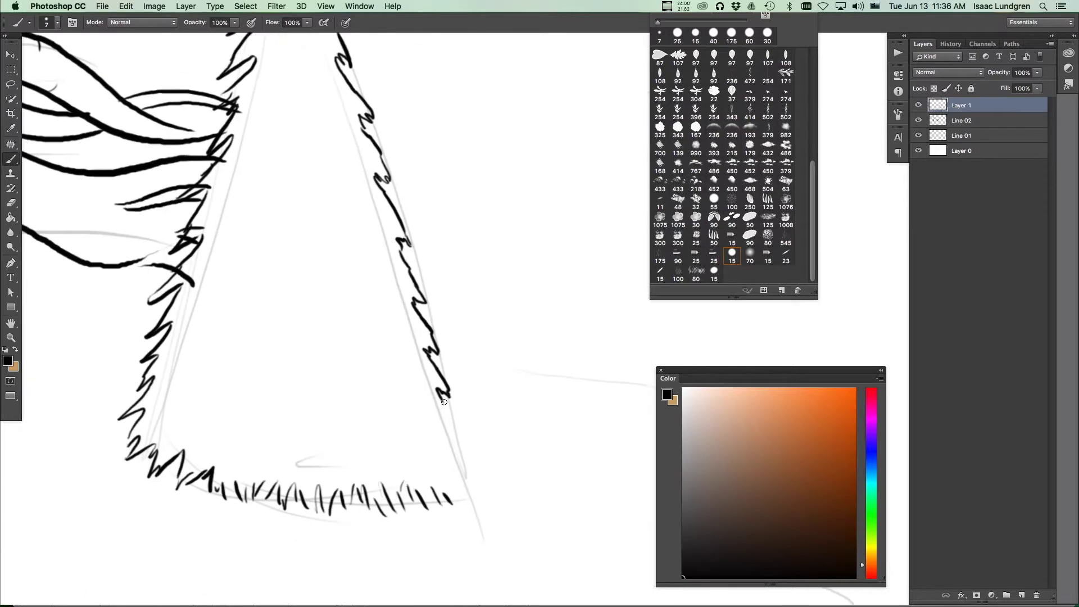
mouse_move(444, 401)
left_mouse_down()
mouse_move(457, 441)
mouse_move(443, 442)
mouse_move(457, 507)
left_mouse_up()
Step: Rename the pine tree's layer Tree Line 01 and hide it
left_click(475, 392, "alt+super")
mouse_move(475, 393)
left_mouse_down()
mouse_move(472, 359)
mouse_move(571, 390)
mouse_move(530, 421)
mouse_move(465, 400)
mouse_move(494, 395)
left_mouse_up()
left_click(494, 403, "alt+super")
left_click(546, 409, "super")
left_click(918, 105)
left_click(918, 105)
double_click(961, 105)
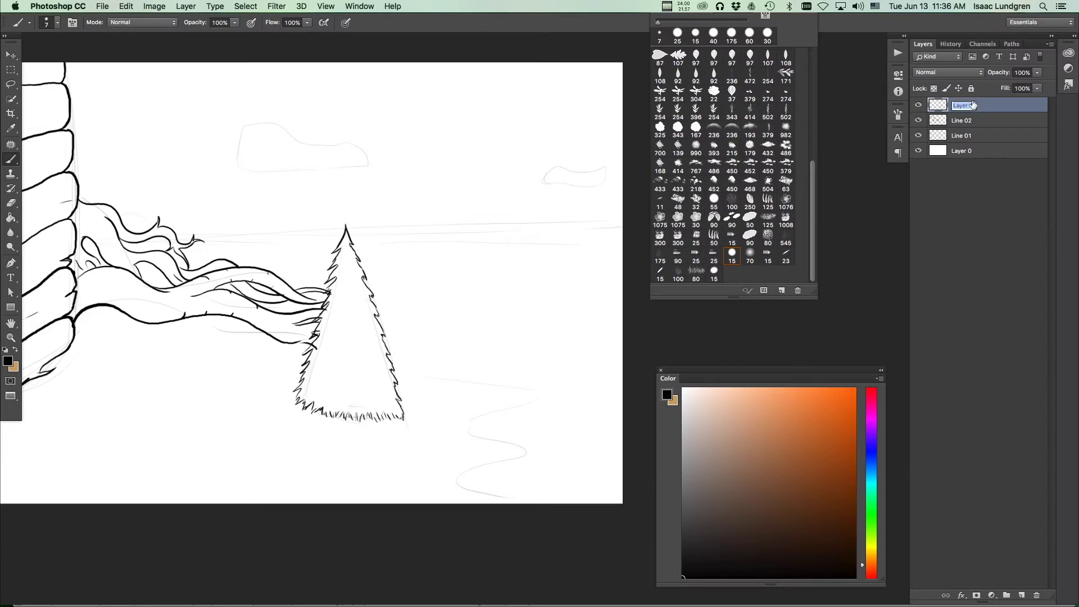
type("Tree Line 01")
key("Return")
left_click(919, 106)
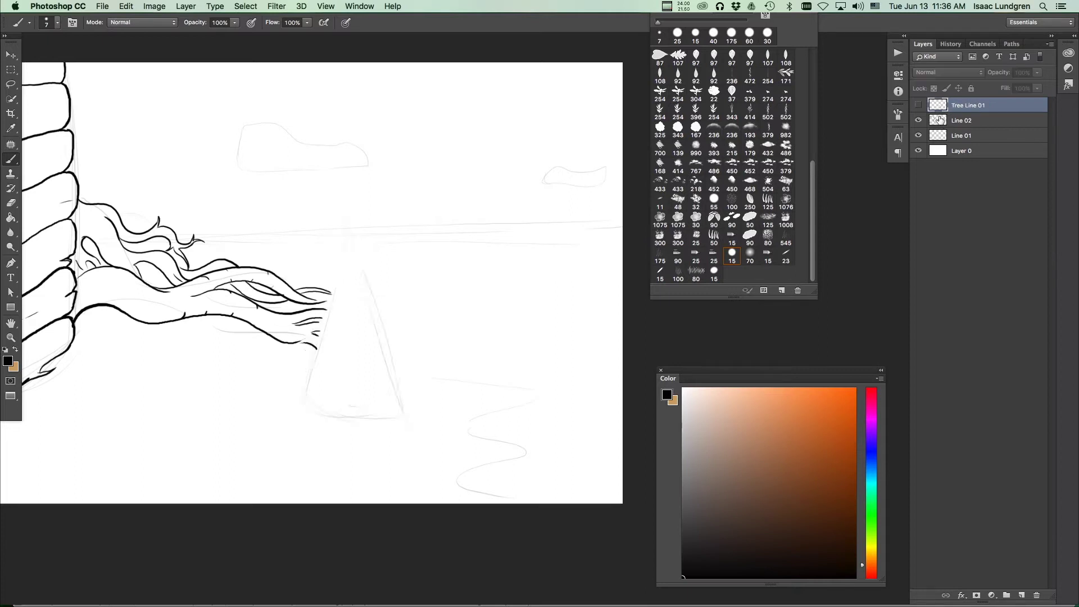
Step: Make Line 02 the active layer and toggle its visibility off and on to check its contents
scroll(428, 430, "down", 3)
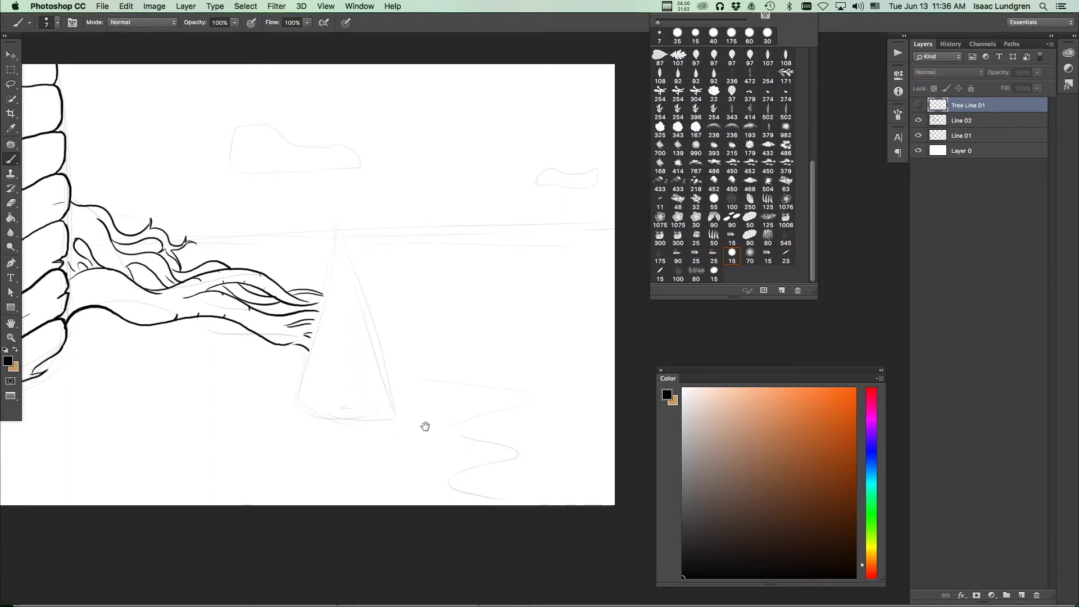
scroll(442, 419, "up", 5)
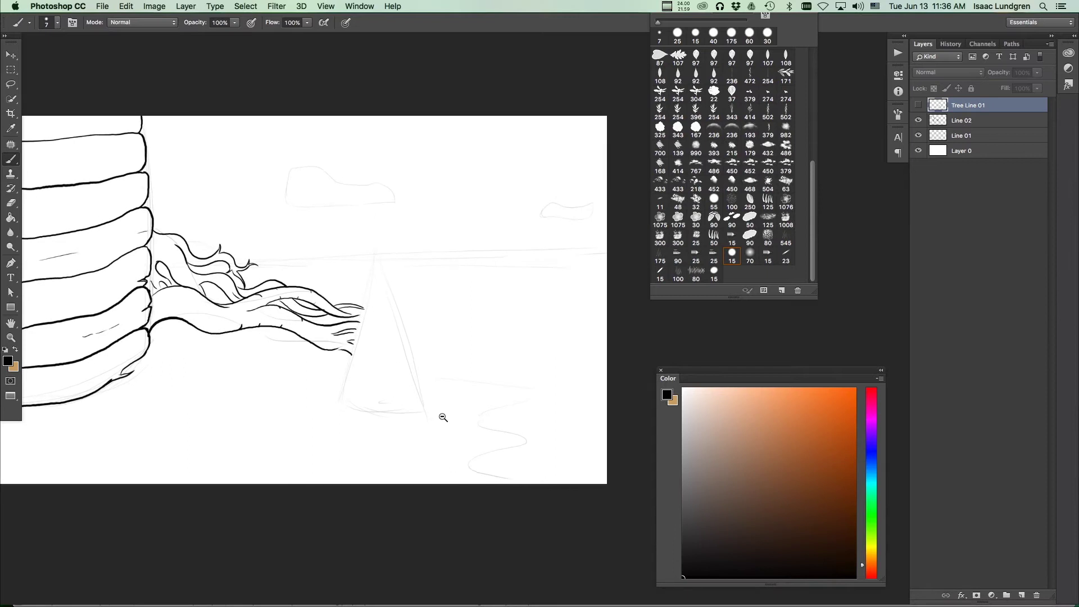
scroll(456, 376, "right", 5)
scroll(456, 376, "up", 1)
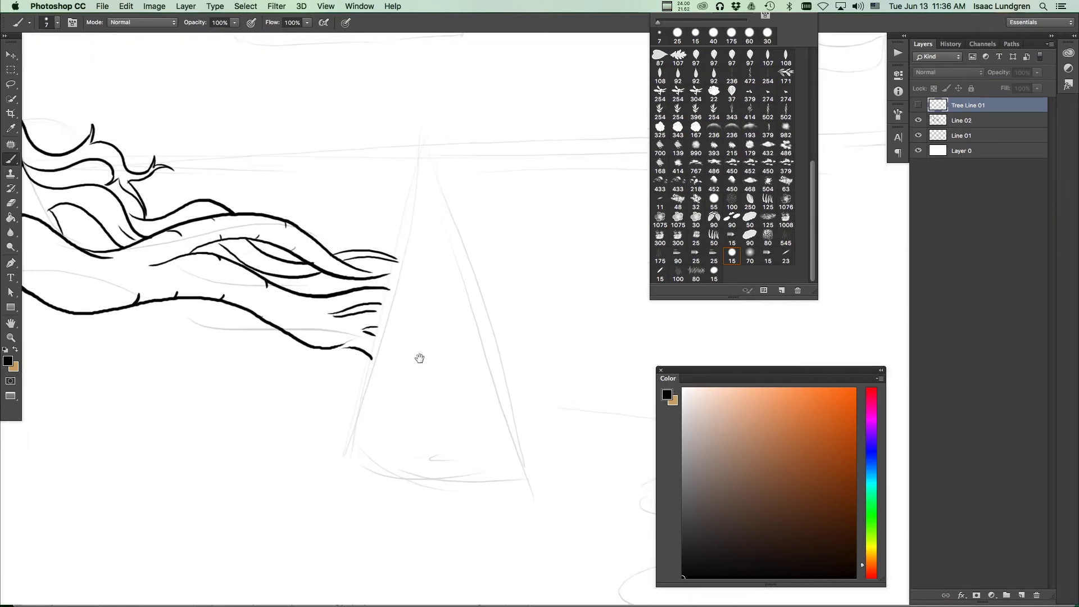
scroll(362, 322, "up", 1)
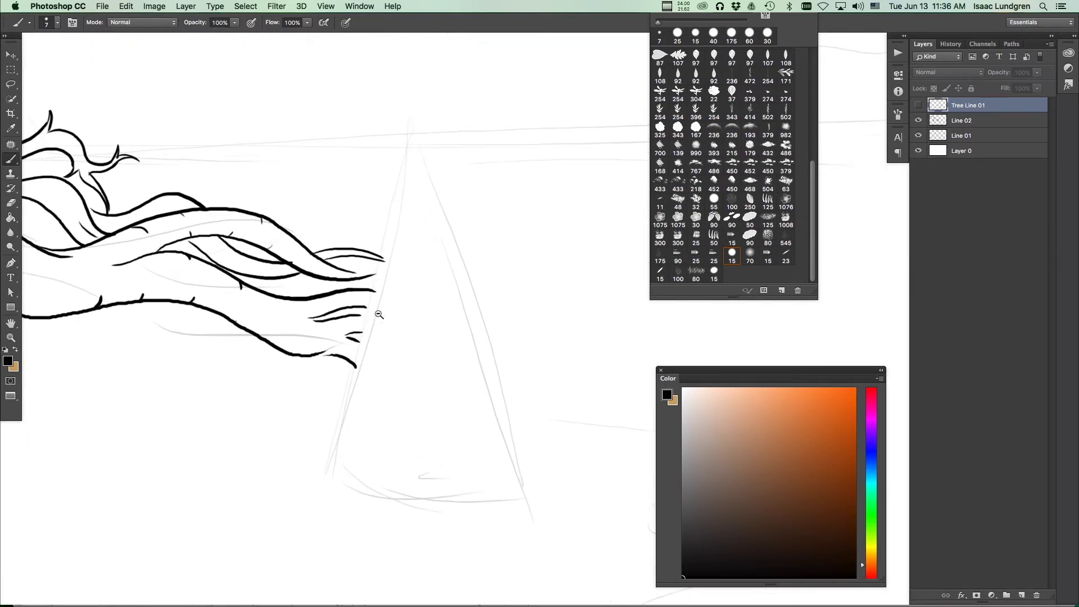
left_click(980, 120)
left_click(918, 121)
left_click(919, 123)
Step: Extend the middle root ends with thin lines into a pointed fork reaching across the sketched pine tree
scroll(364, 308, "up", 1)
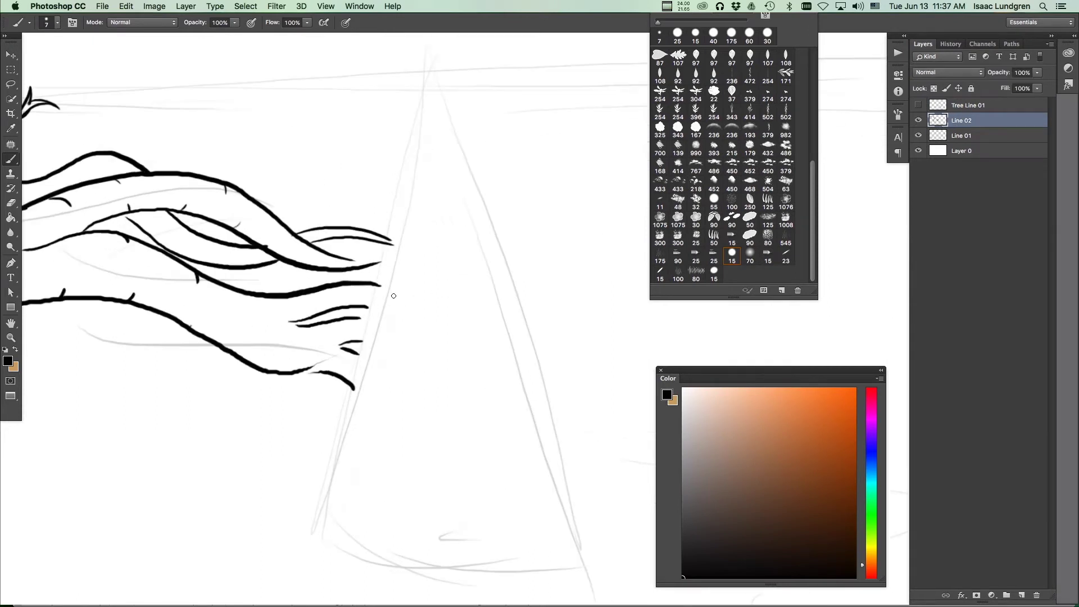
left_click_drag(376, 286, 442, 299)
mouse_move(377, 263)
left_mouse_down()
mouse_move(432, 265)
mouse_move(386, 277)
mouse_move(414, 266)
mouse_move(473, 322)
mouse_move(493, 301)
left_mouse_up()
left_click_drag(410, 289, 472, 320)
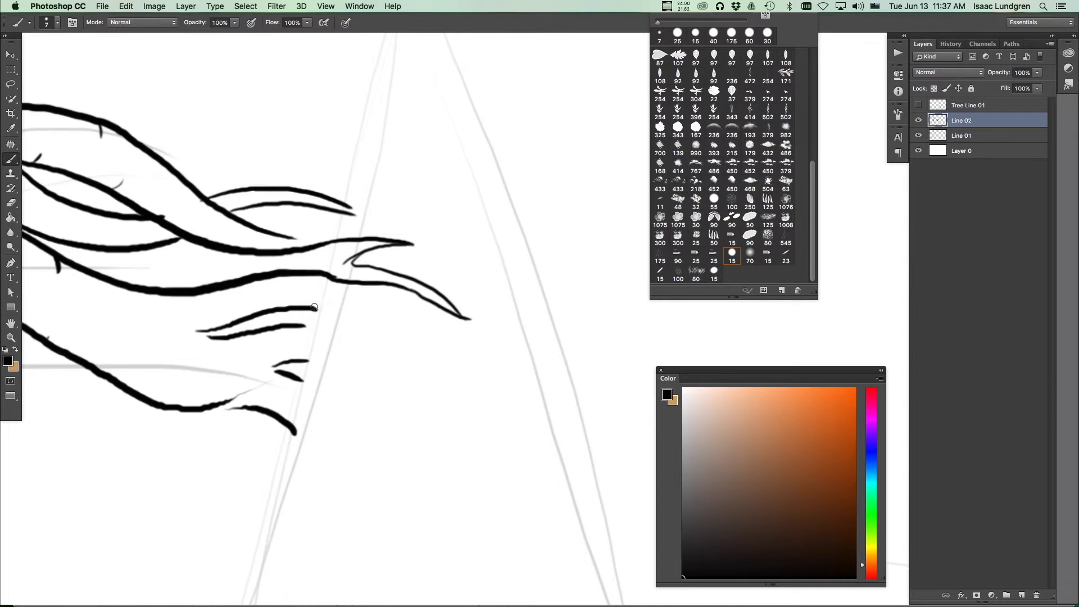
Step: Ink curved, claw-like tips on the lower root ends and add connecting lines between the middle and upper root tips
mouse_move(313, 309)
left_mouse_down()
mouse_move(415, 343)
mouse_move(323, 296)
mouse_move(402, 335)
left_mouse_up()
mouse_move(299, 361)
left_mouse_down()
mouse_move(370, 386)
mouse_move(392, 449)
left_mouse_up()
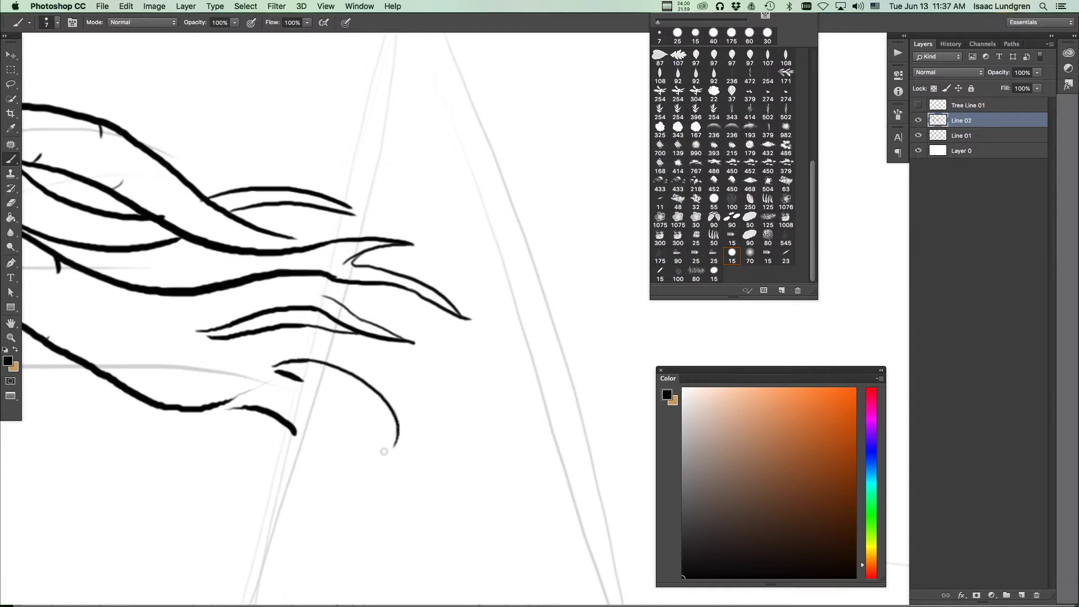
left_click_drag(293, 375, 378, 402)
mouse_move(295, 431)
left_mouse_down()
mouse_move(290, 481)
mouse_move(329, 444)
left_mouse_up()
mouse_move(329, 436)
left_mouse_down()
mouse_move(360, 446)
mouse_move(361, 489)
mouse_move(416, 430)
mouse_move(409, 389)
mouse_move(390, 364)
mouse_move(337, 343)
mouse_move(464, 353)
mouse_move(481, 380)
mouse_move(398, 336)
left_mouse_up()
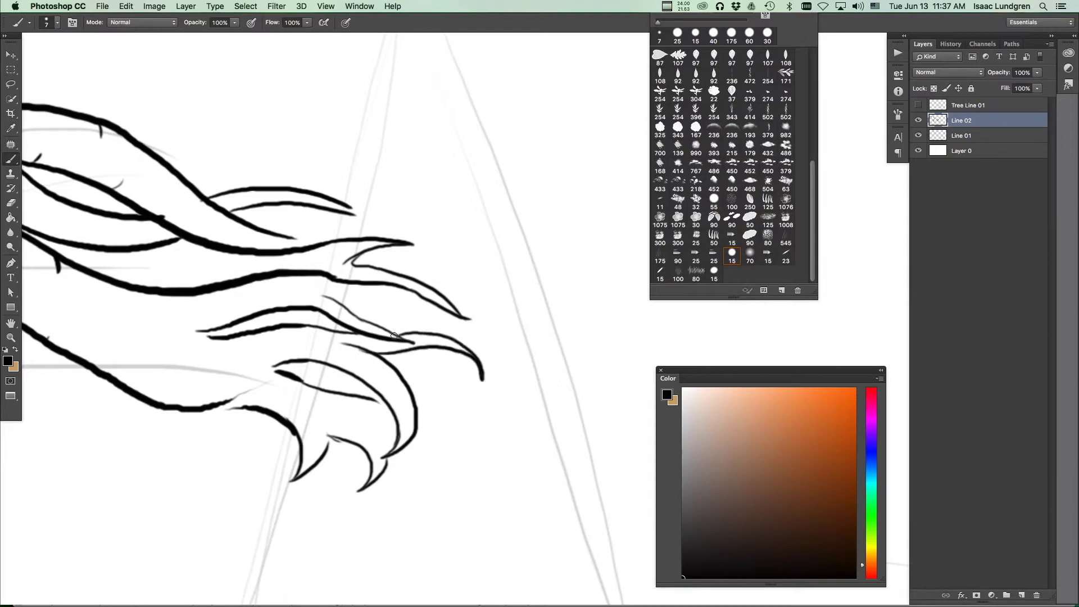
left_click_drag(326, 296, 419, 299)
left_click_drag(286, 236, 339, 230)
scroll(310, 243, "down", 6)
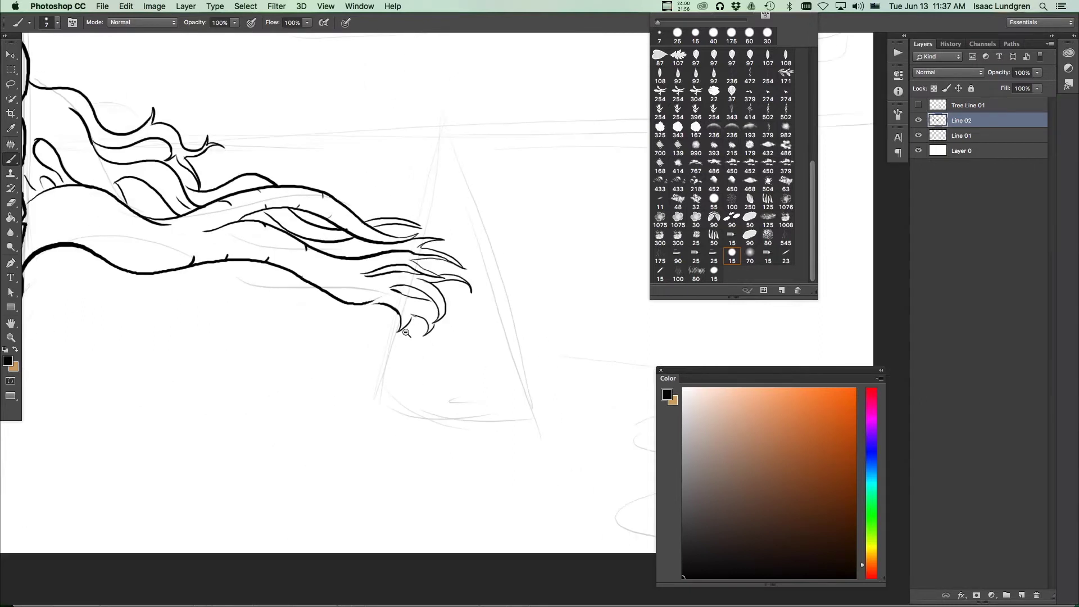
scroll(475, 427, "down", 3)
scroll(556, 418, "up", 4)
left_click_drag(524, 414, 547, 416)
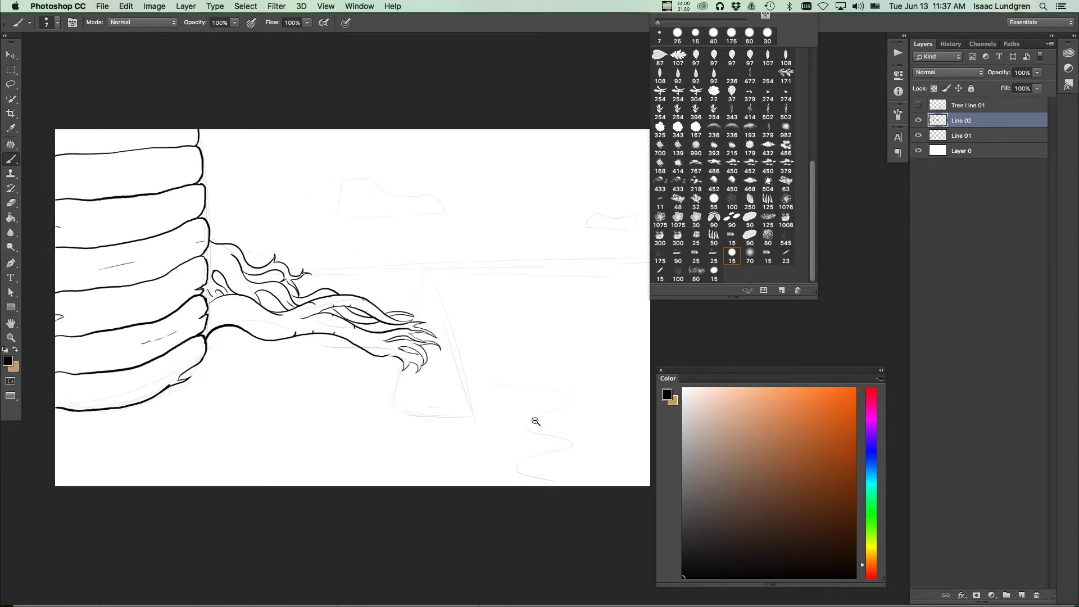
scroll(532, 422, "down", 1)
scroll(531, 418, "up", 1)
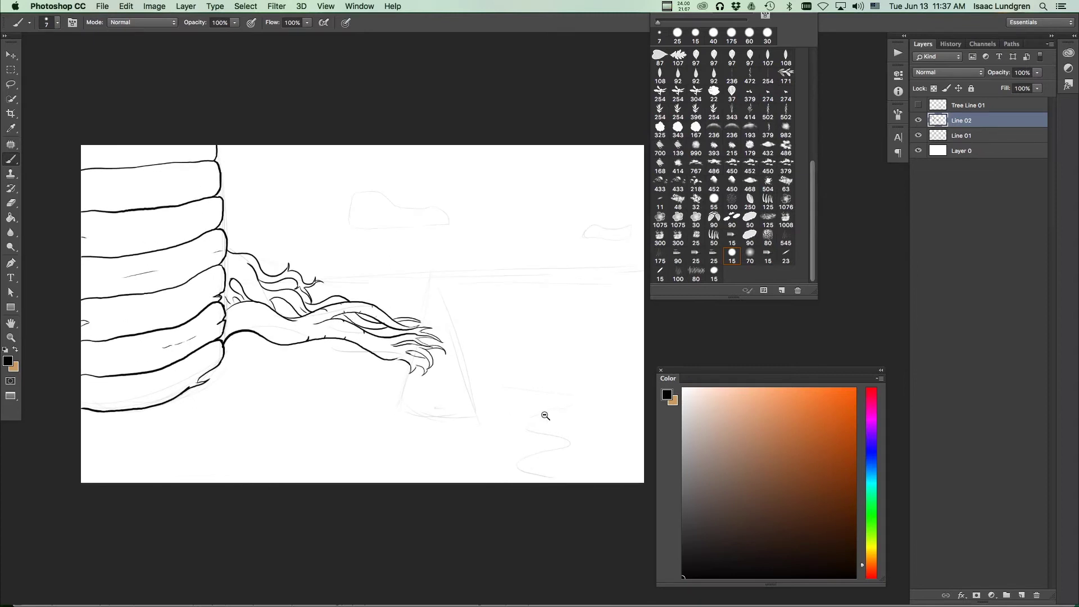
scroll(543, 418, "down", 1)
scroll(533, 419, "up", 1)
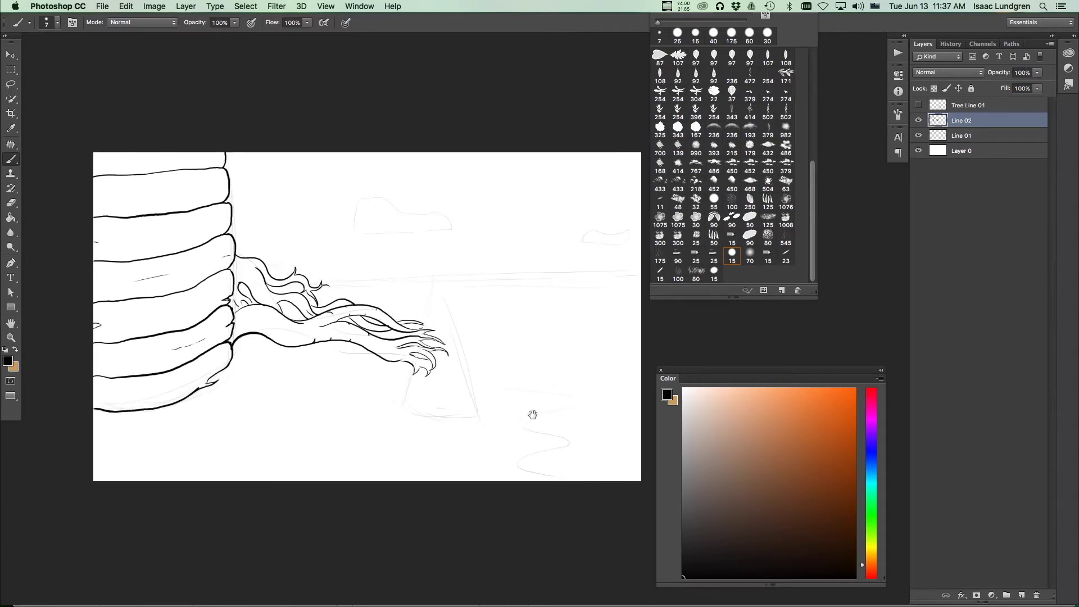
mouse_move(536, 414)
left_mouse_down()
mouse_move(518, 419)
mouse_move(533, 416)
left_mouse_up()
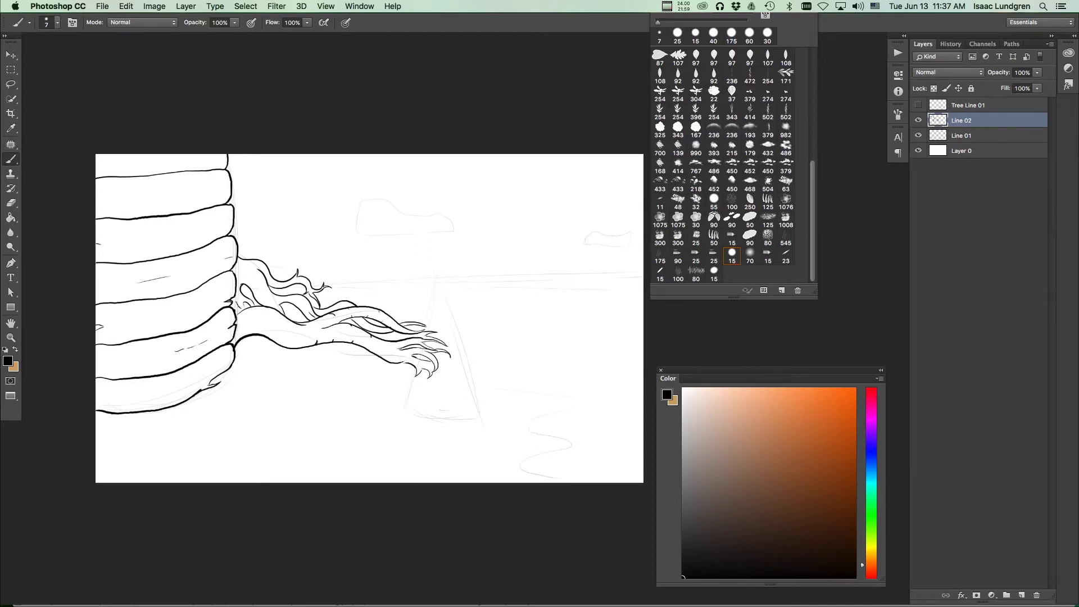
Step: Switch to Chrome and search Google for "value scale", showing the image results
key("Tab")
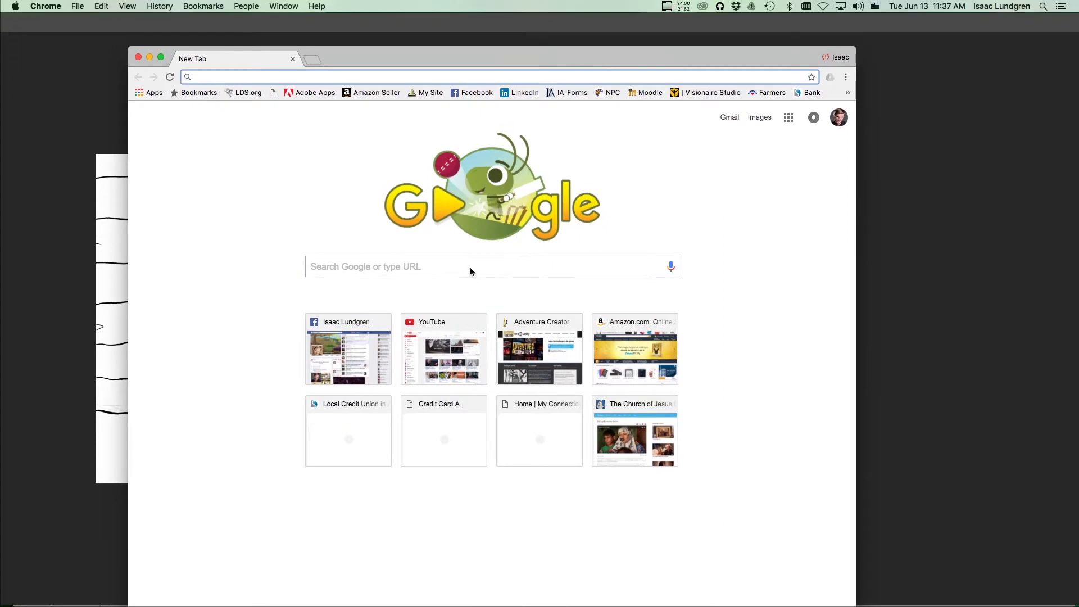
type("value sca")
key("Return")
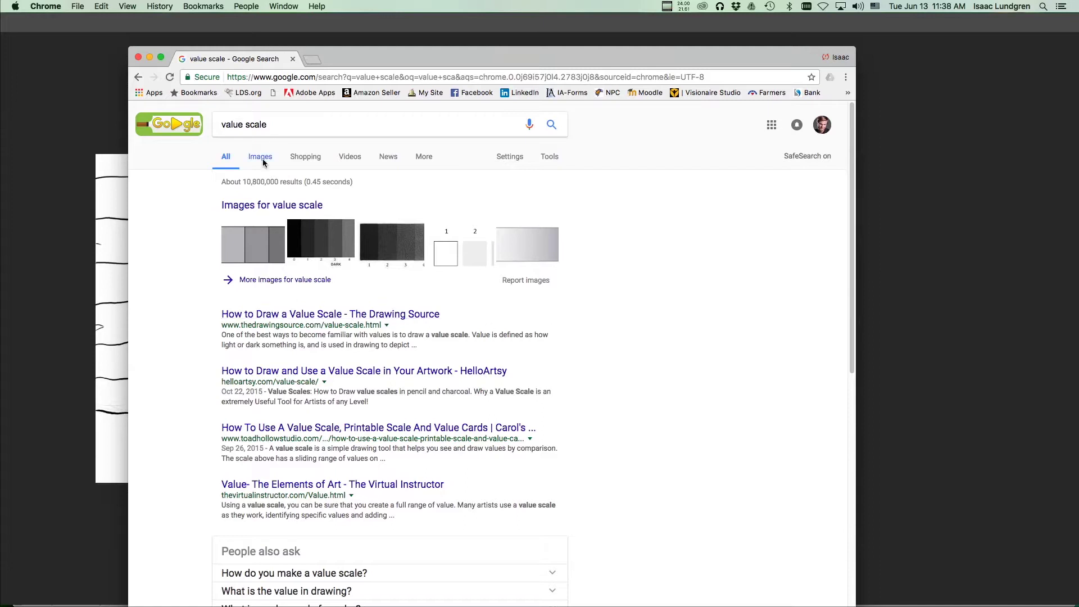
left_click(262, 158)
Step: Look through the value scale images, comparing how the examples grade from white through middle grey to black
scroll(515, 327, "down", 3)
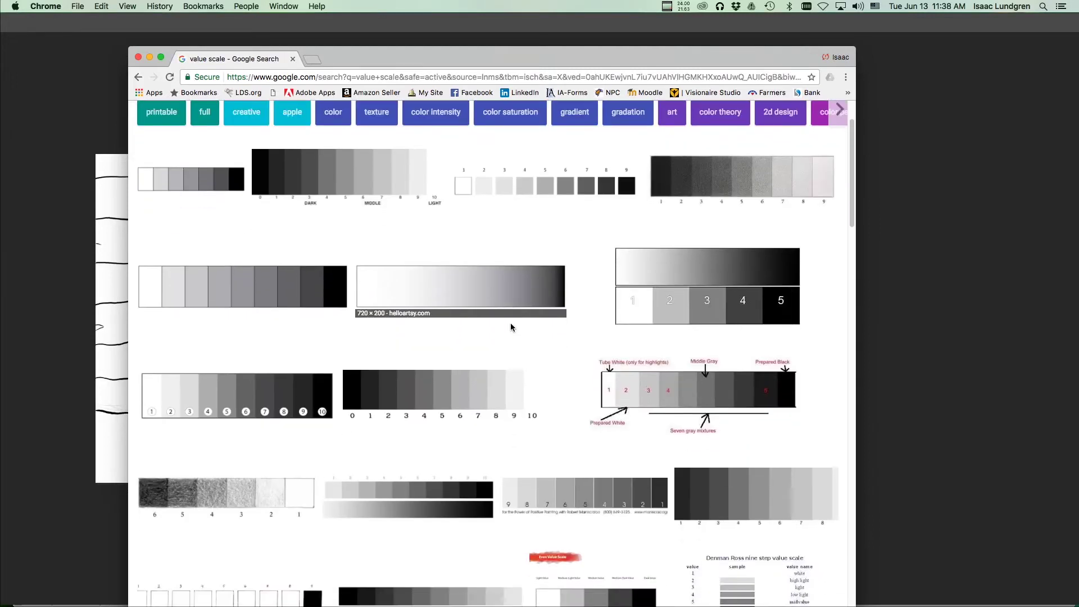
scroll(510, 327, "down", 8)
scroll(499, 314, "down", 8)
key("super+r")
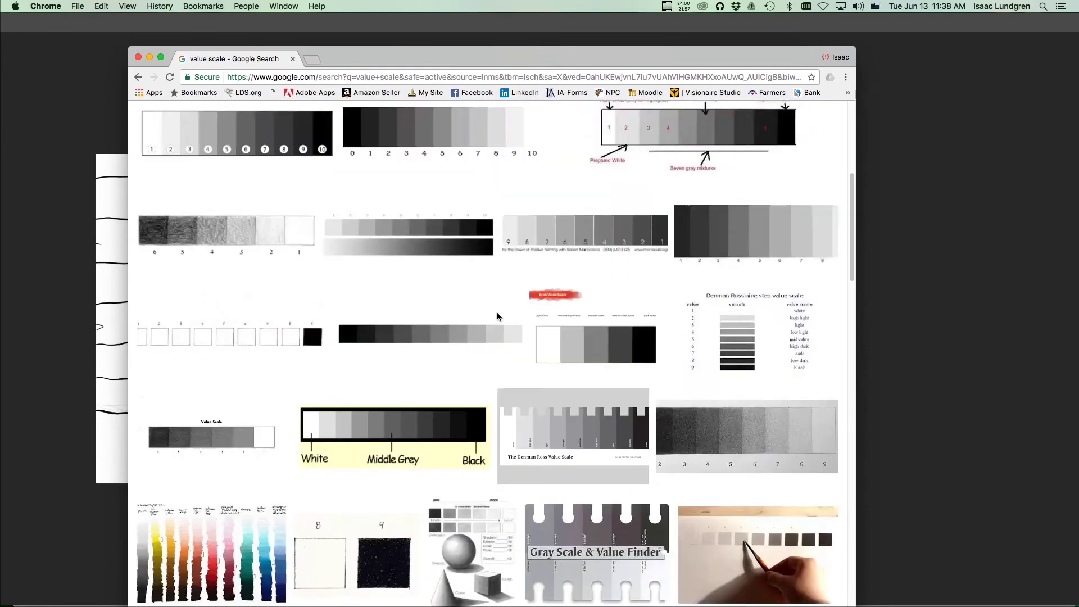
scroll(493, 311, "down", 1)
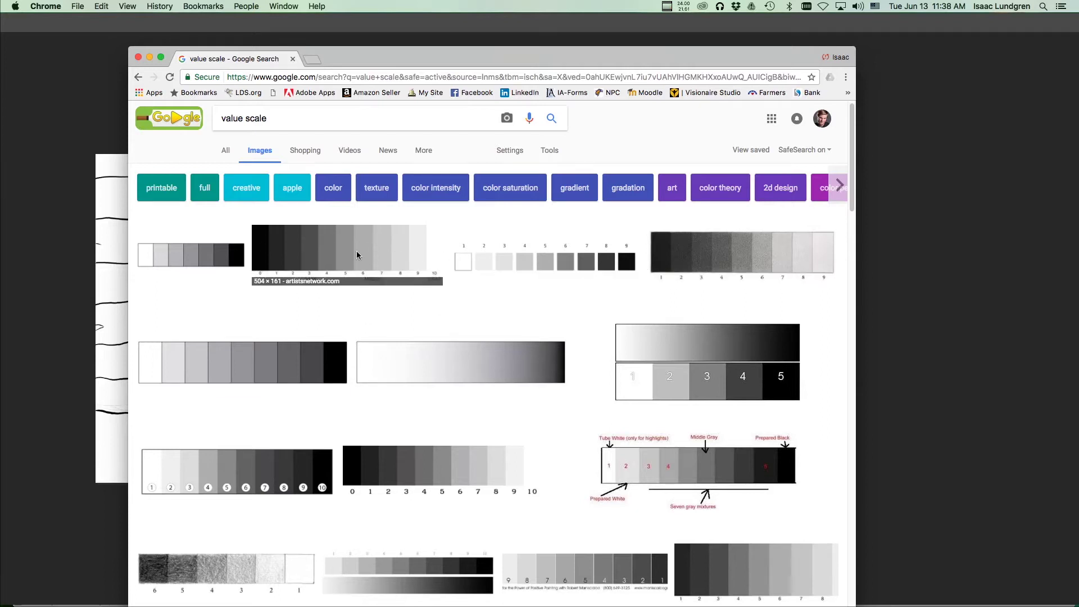
scroll(462, 282, "down", 3)
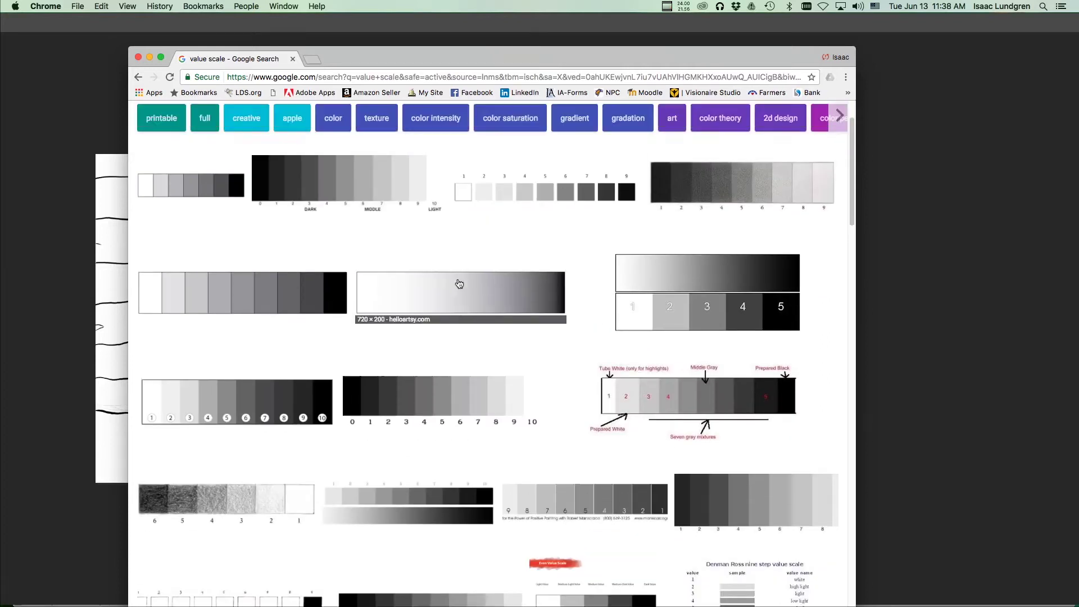
scroll(458, 281, "up", 3)
scroll(457, 281, "down", 6)
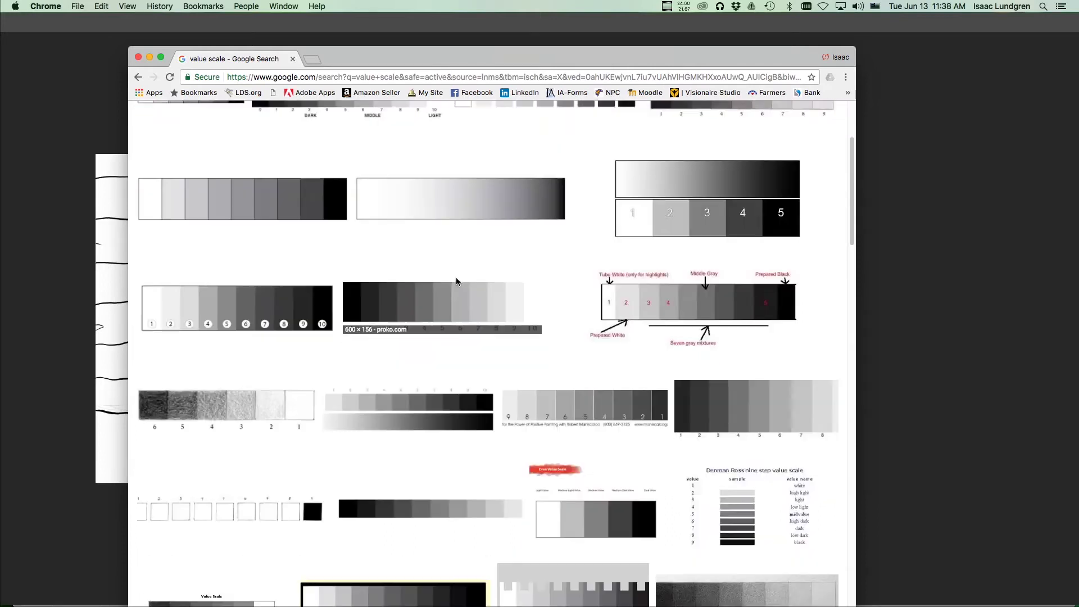
scroll(456, 278, "down", 5)
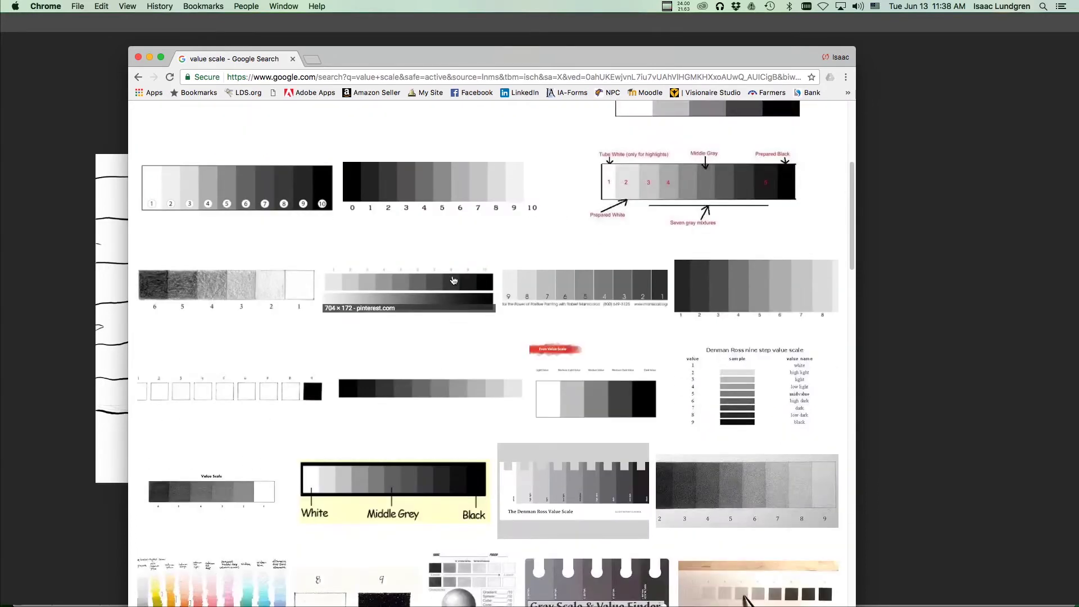
scroll(450, 275, "down", 12)
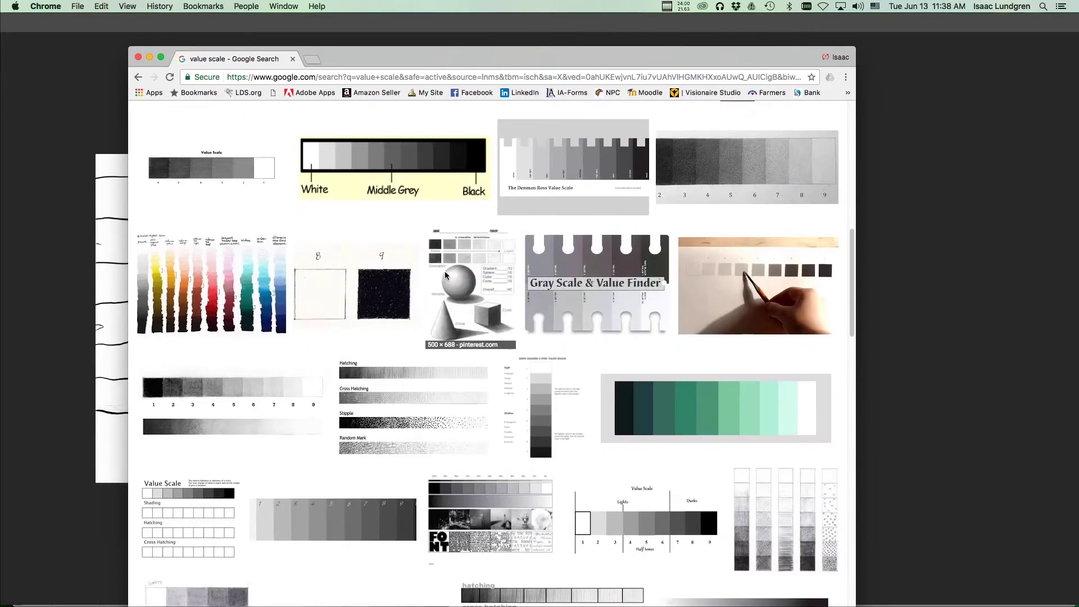
scroll(444, 270, "up", 15)
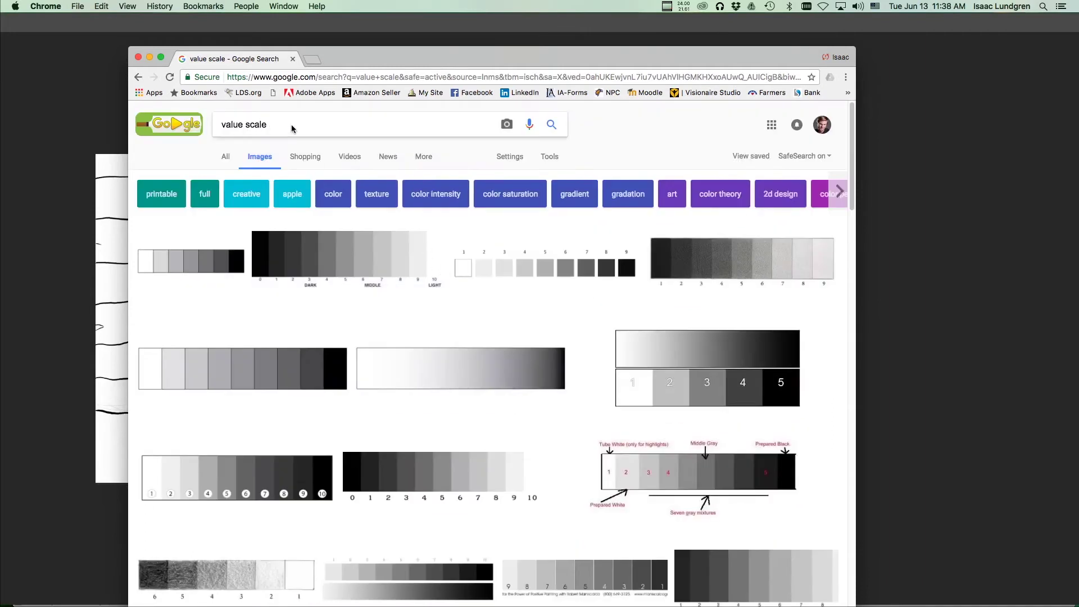
Step: Search the images for "form in art"
triple_click(292, 129)
type("form in art")
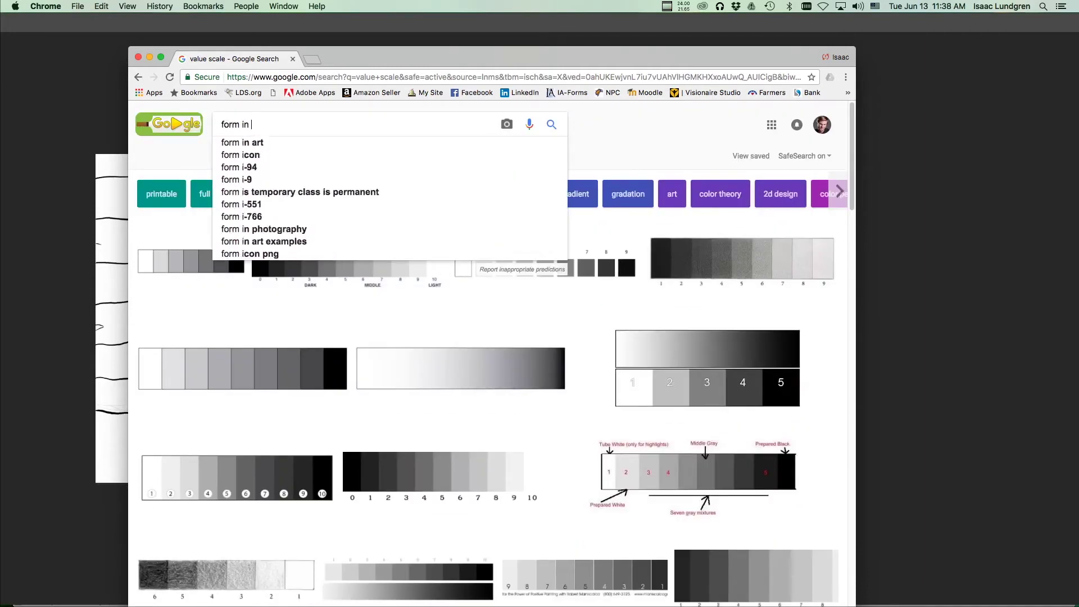
key("Return")
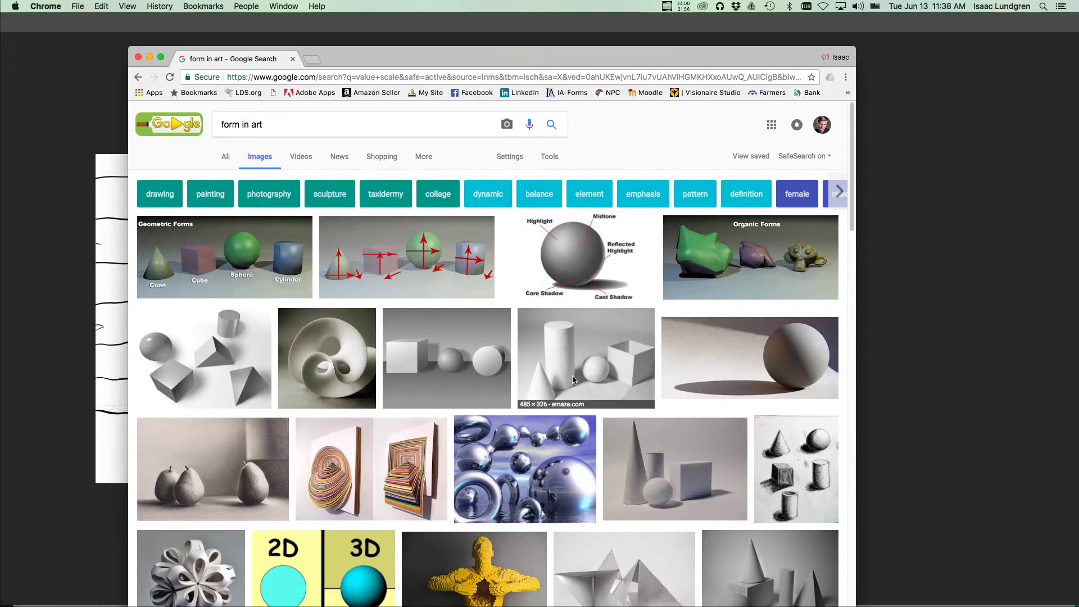
Step: Examine the form in art images for how shading models spheres, cubes, cones and cylinders, and close the browser window
scroll(568, 370, "down", 3)
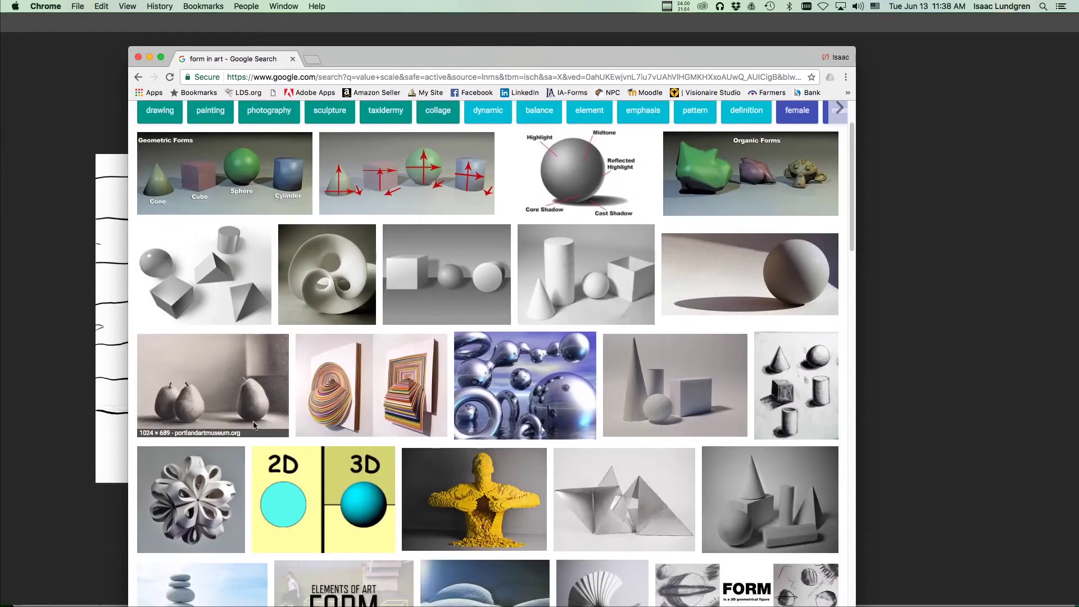
scroll(205, 388, "down", 2)
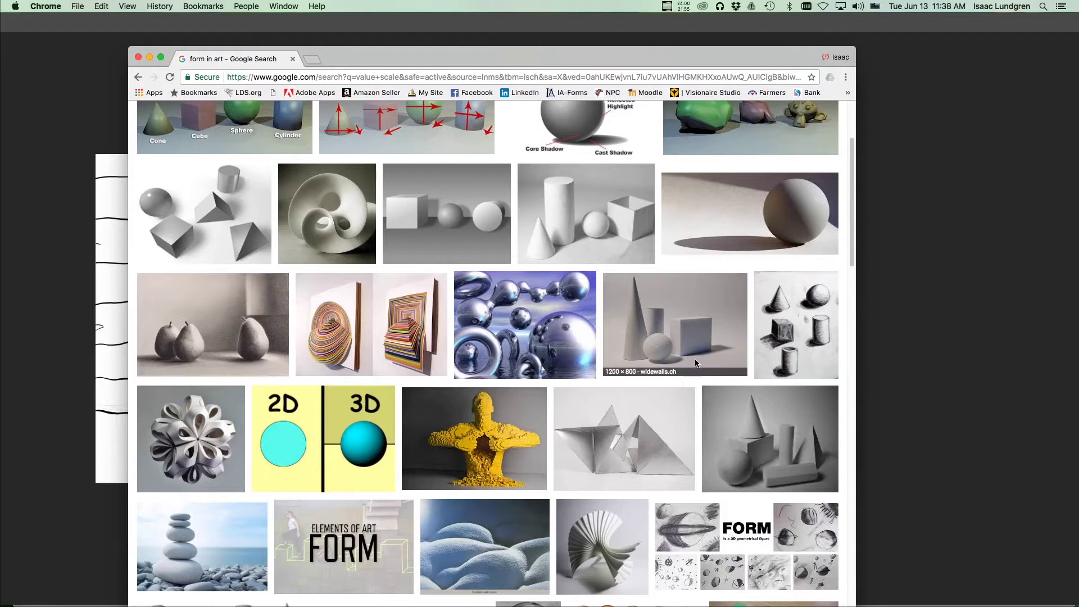
scroll(709, 337, "down", 2)
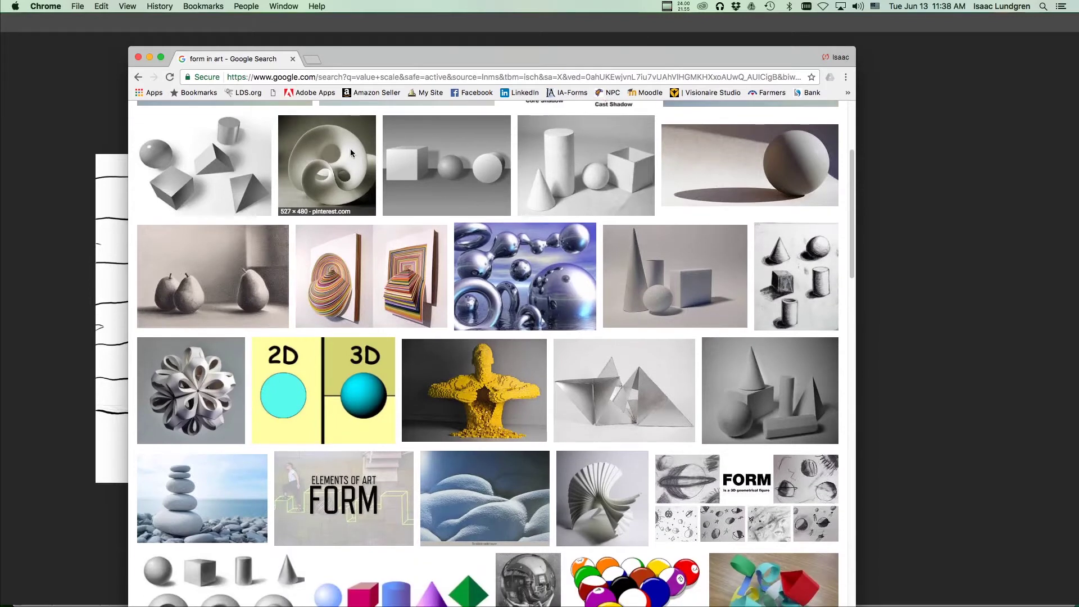
left_click(138, 77)
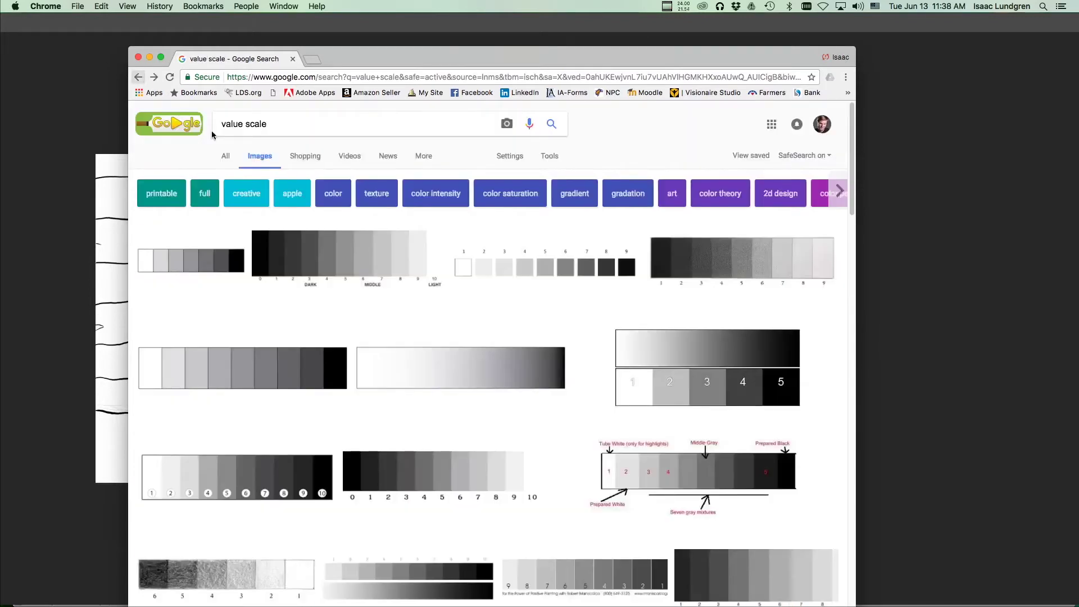
left_click(154, 79)
scroll(417, 319, "down", 3)
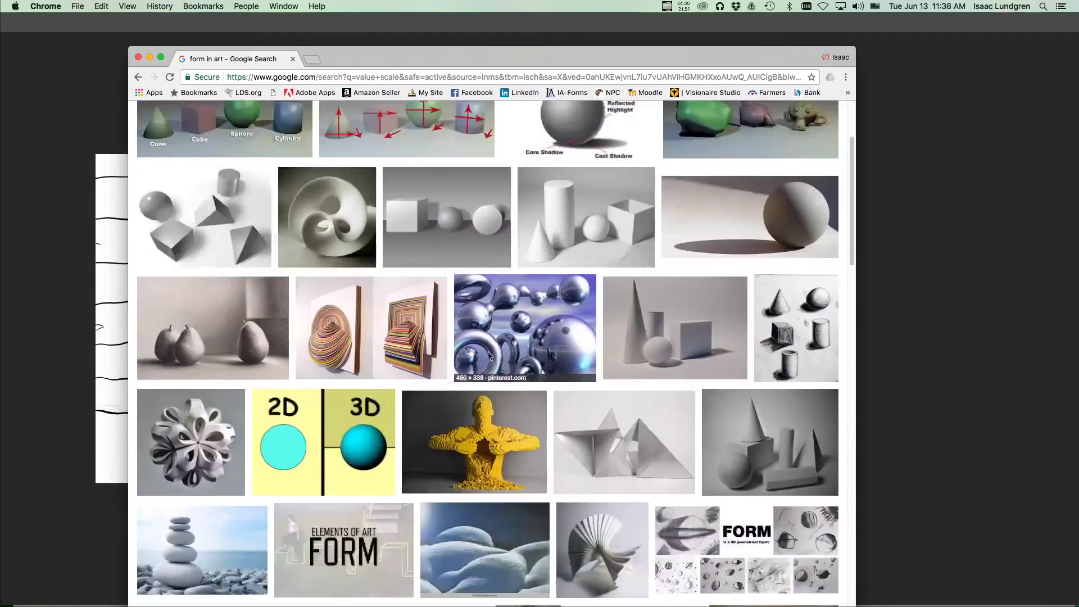
scroll(570, 410, "down", 6)
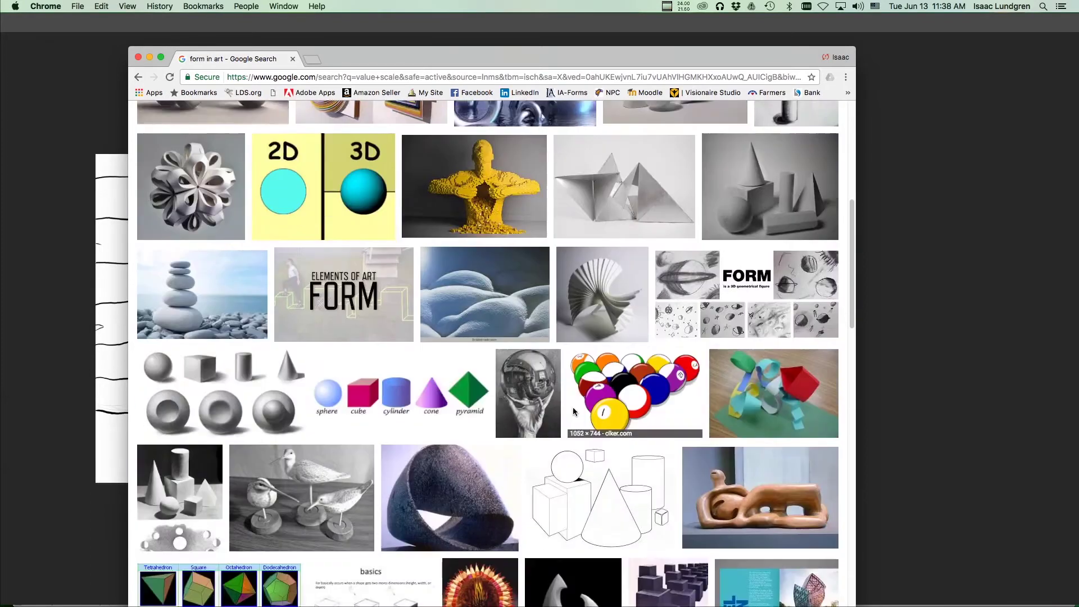
scroll(572, 407, "down", 5)
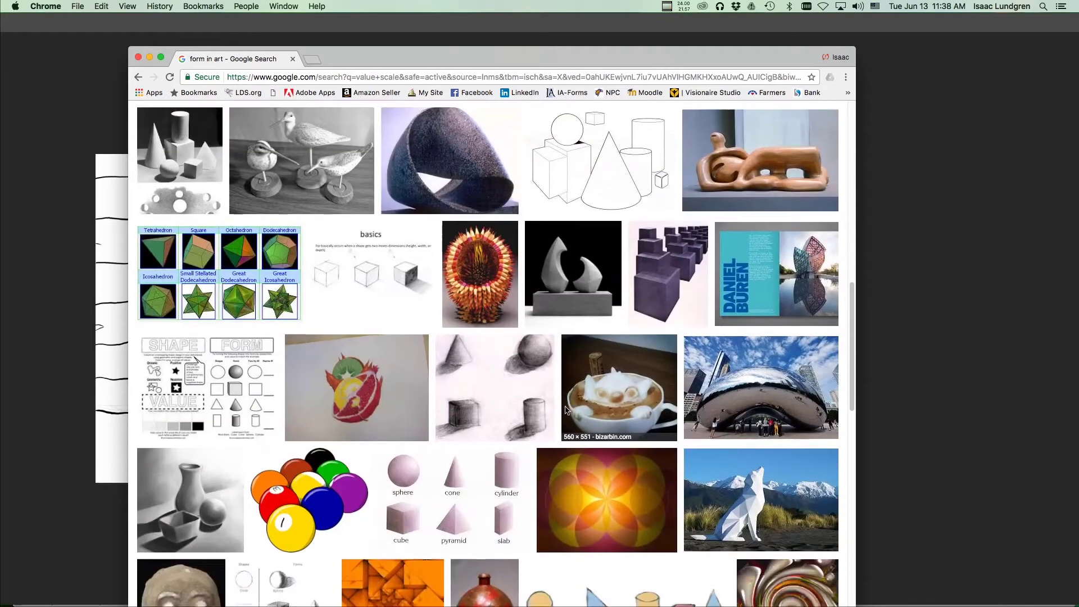
scroll(489, 382, "down", 2)
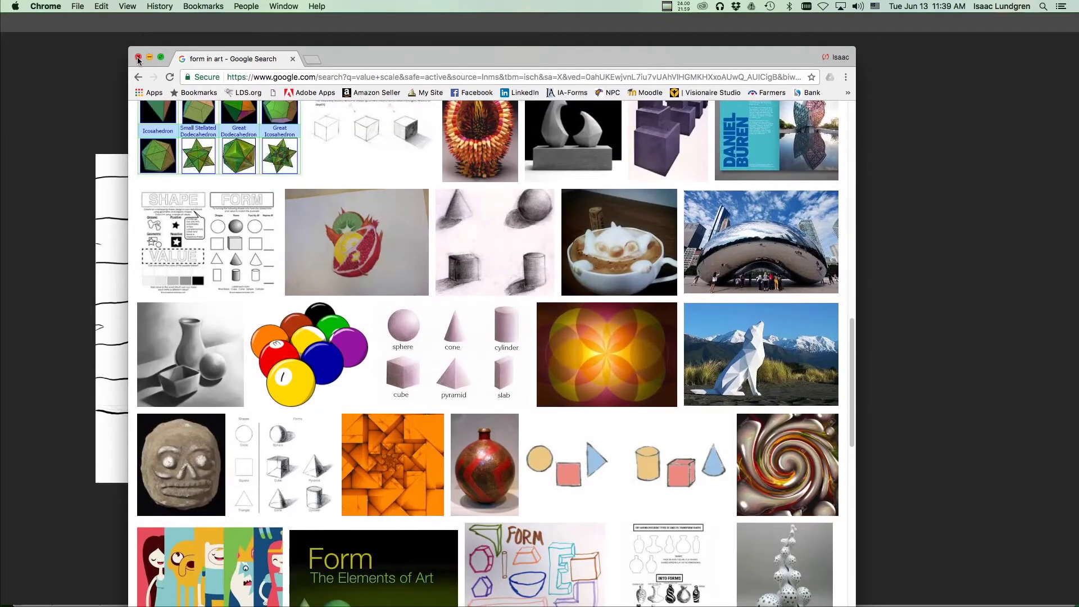
left_click(138, 59)
left_click(264, 32)
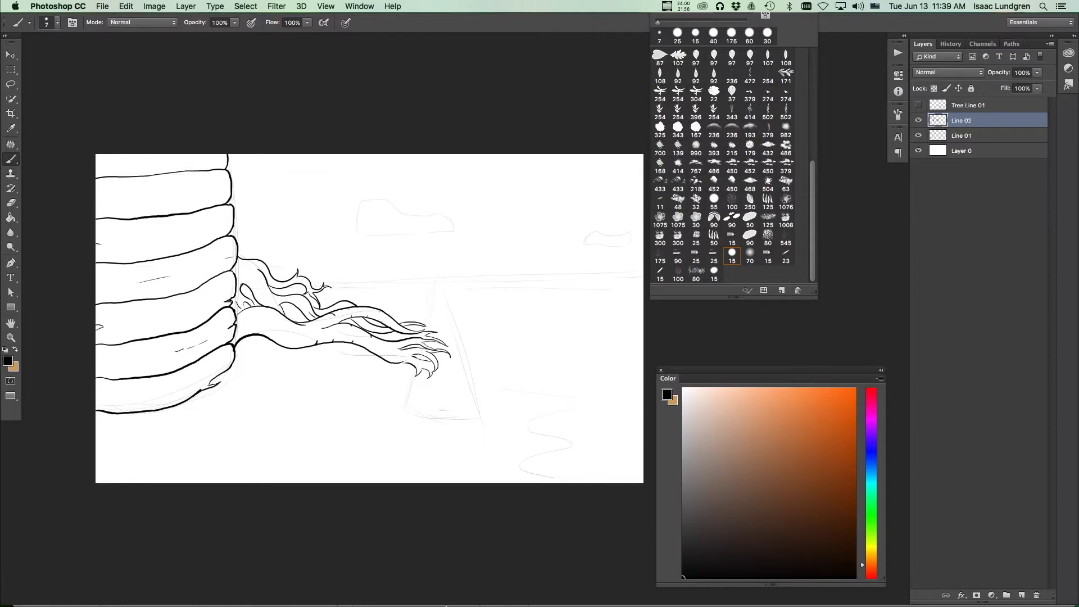
Step: Review the trunk, roots and shoreline in 01 The Great Tree 02.psd, and return to Great Tree Side View 02.psd
left_click(360, 6)
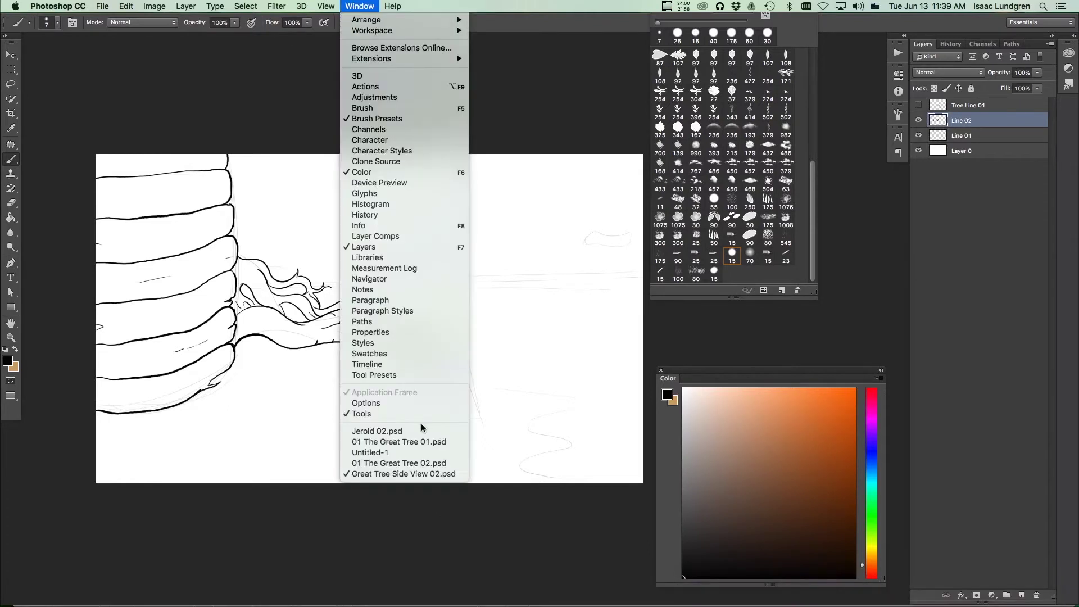
left_click(429, 463)
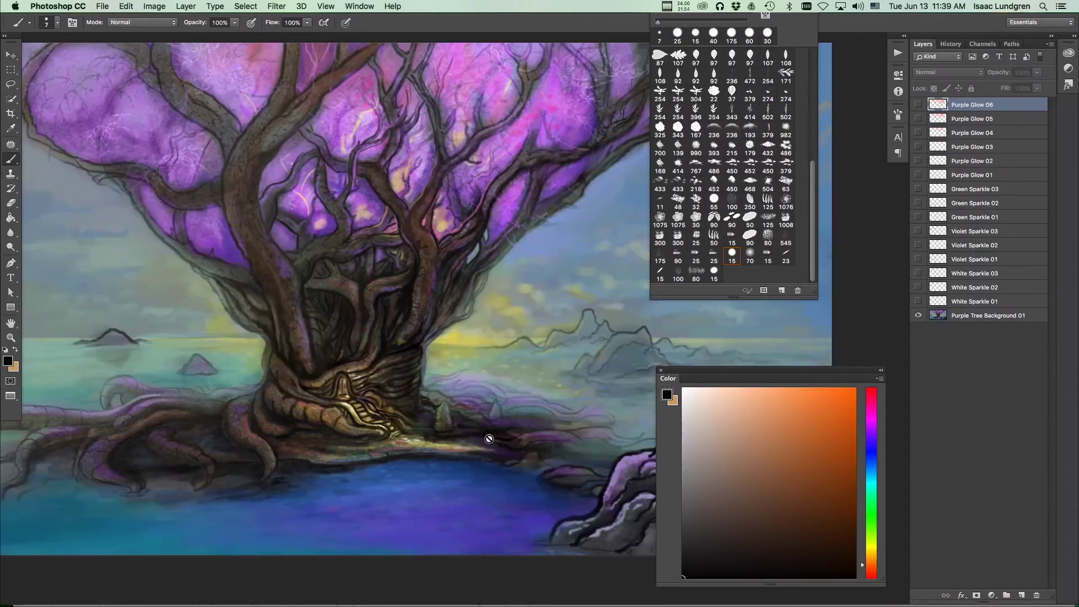
left_click_drag(489, 439, 414, 397)
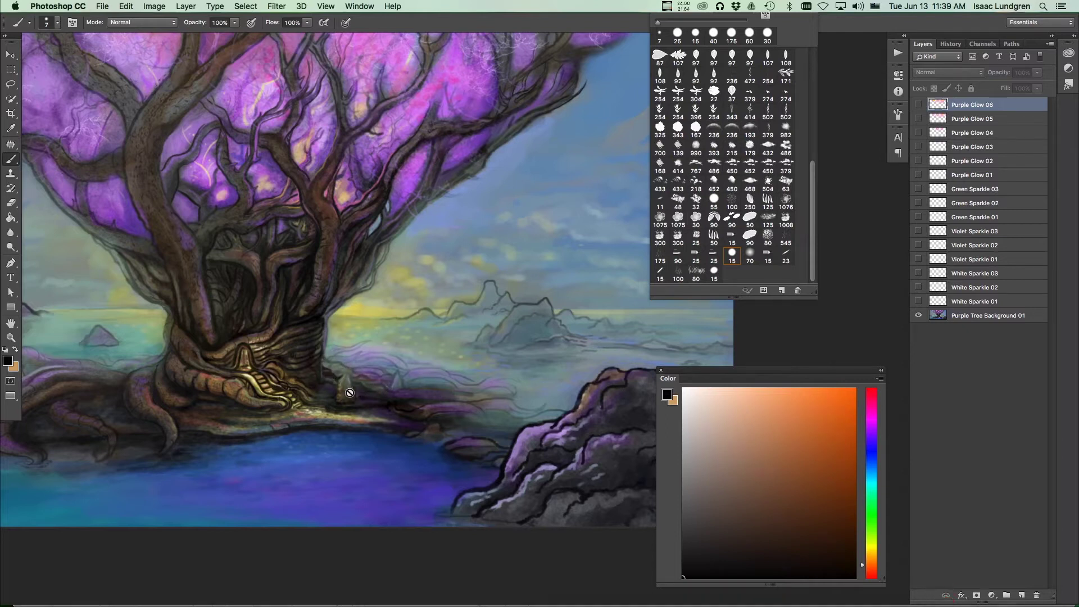
left_click_drag(384, 372, 419, 372)
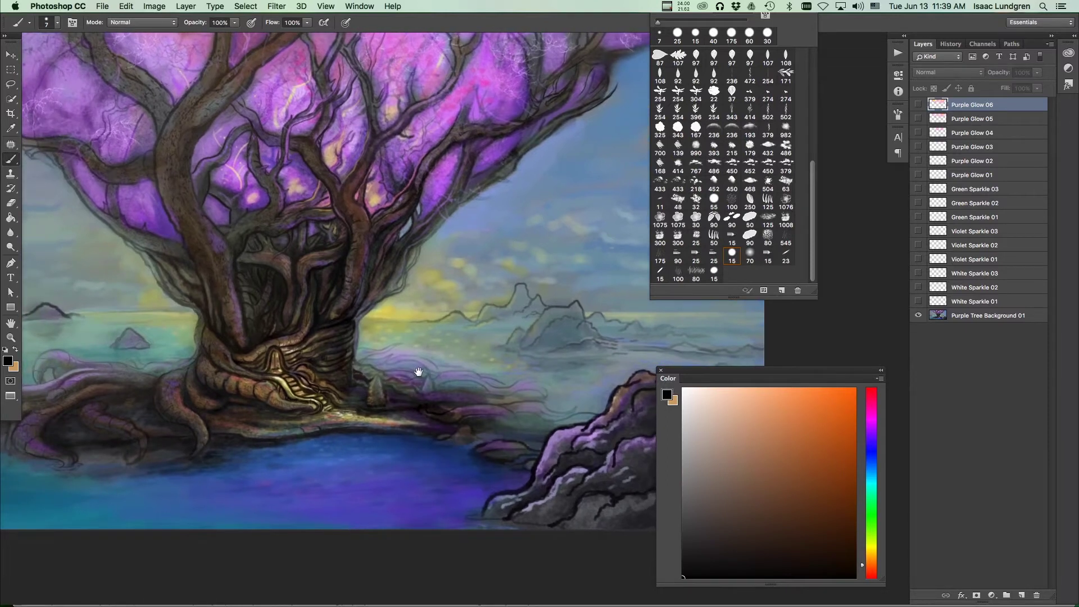
left_click(362, 7)
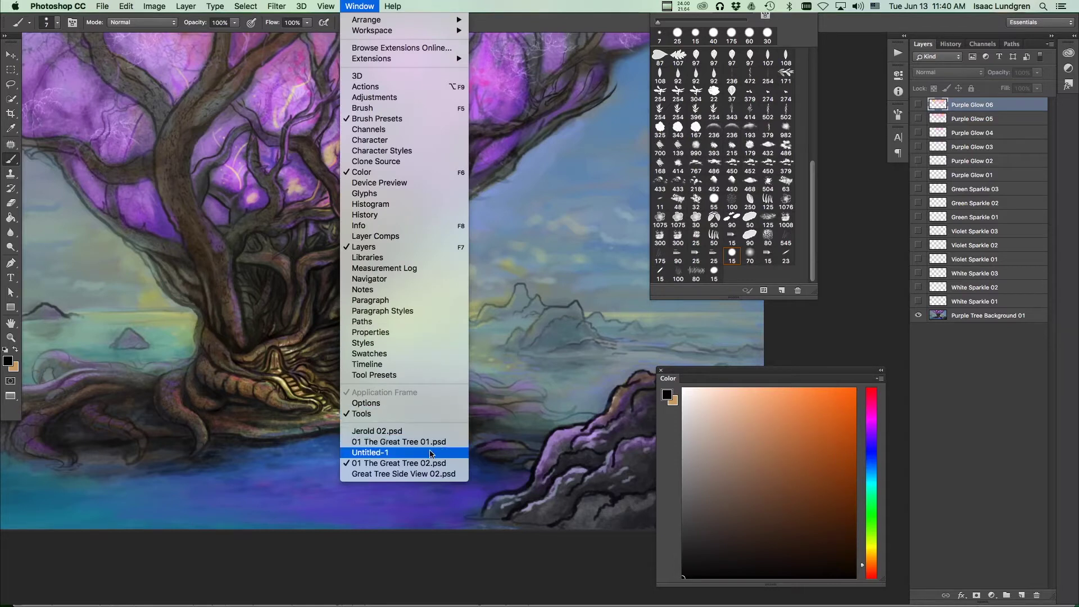
left_click(434, 474)
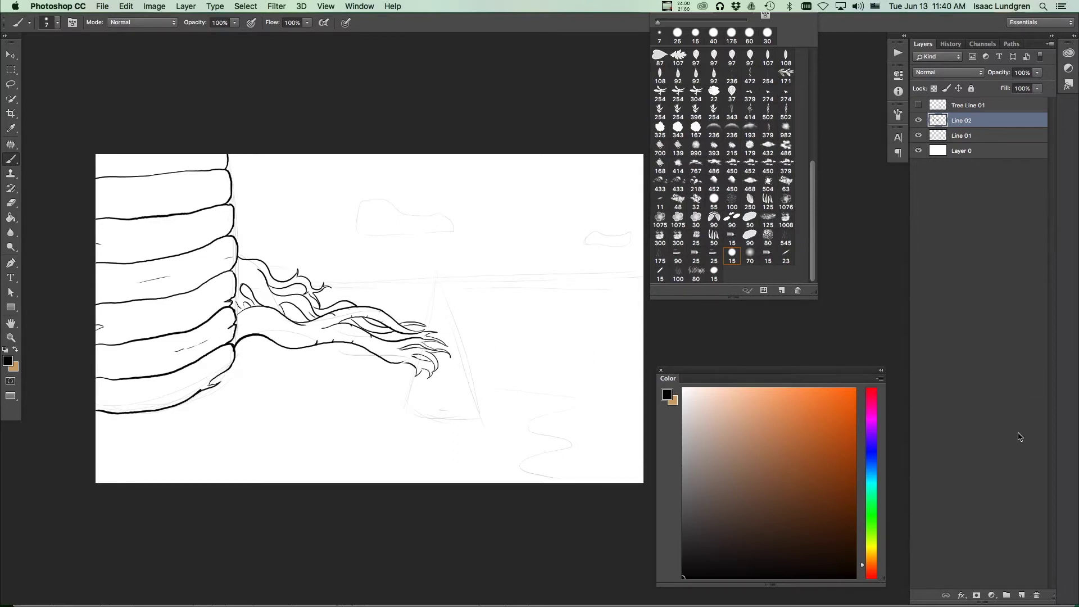
Step: Add a new layer between Line 02 and Line 01 and name it Value Study
left_click(1022, 595)
left_click_drag(978, 125, 979, 142)
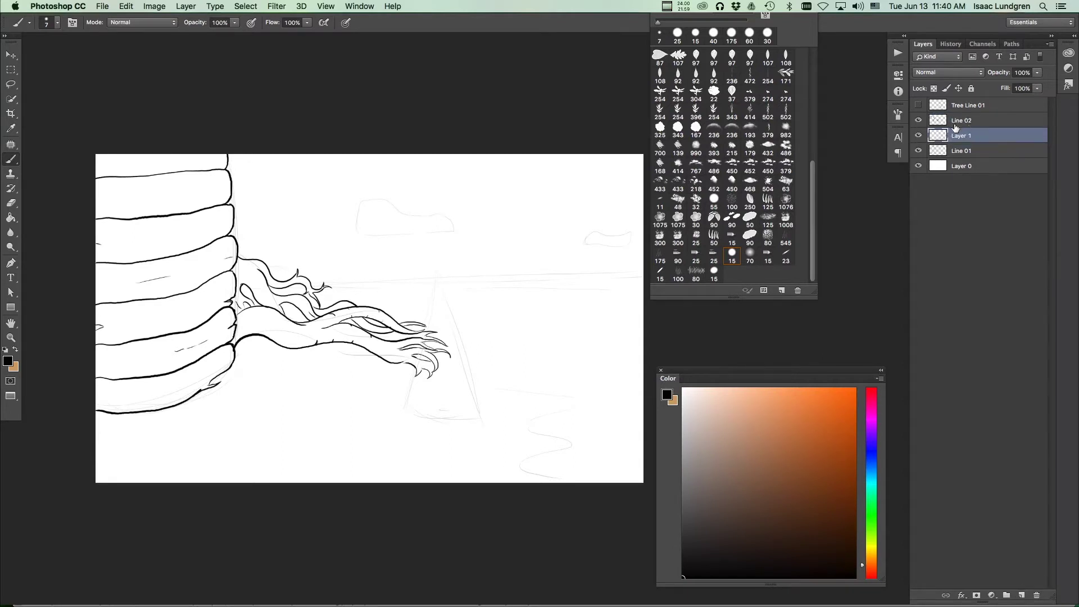
double_click(960, 136)
type("Value Study")
key("Return")
Step: Choose the Erodible Round 3 brush, check its name without renaming it, and enlarge the brush to 40 px
left_click(768, 259)
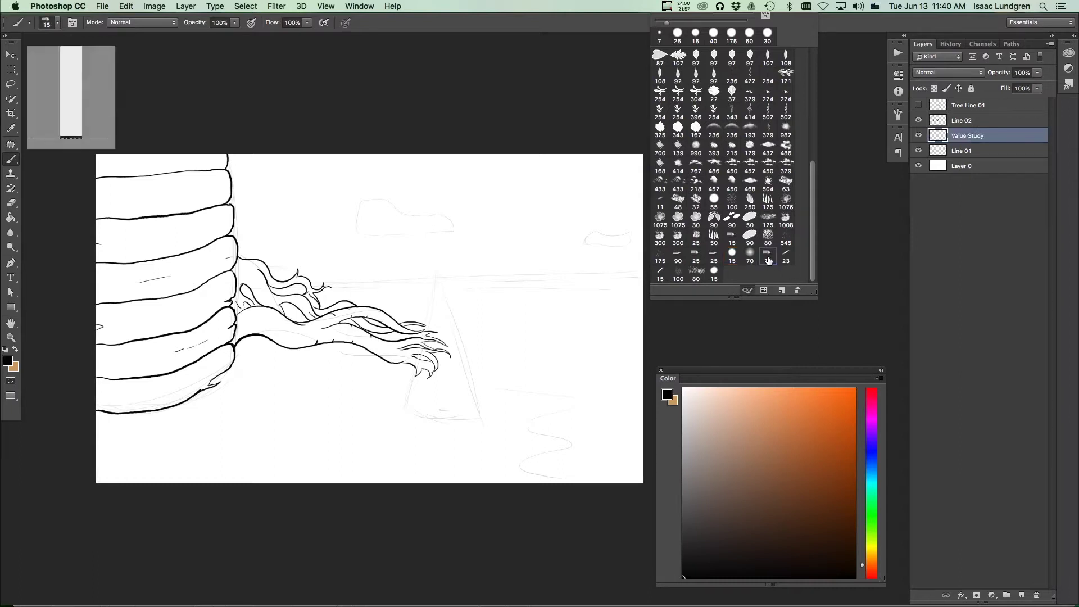
mouse_move(813, 254)
left_mouse_down()
mouse_move(820, 135)
mouse_move(816, 281)
left_mouse_up()
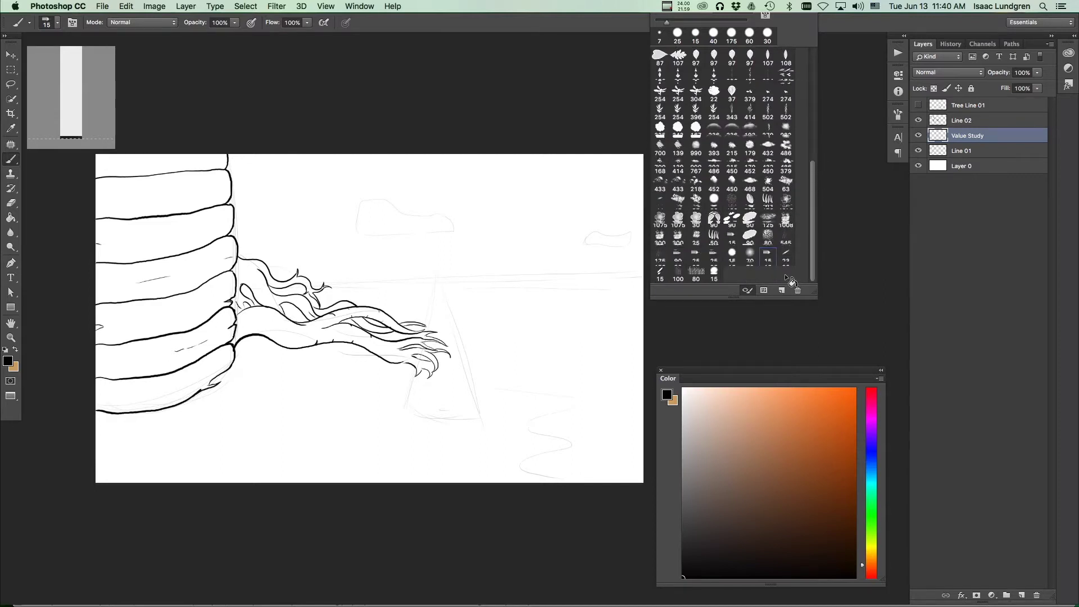
double_click(769, 260)
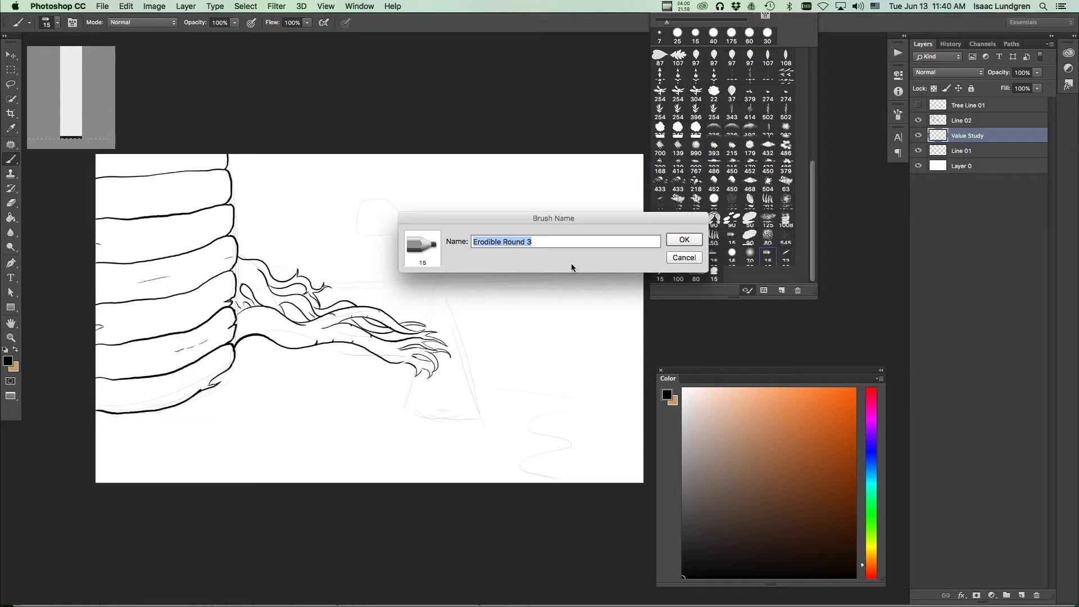
left_click(678, 261)
key("bracketright")
scroll(416, 271, "up", 3)
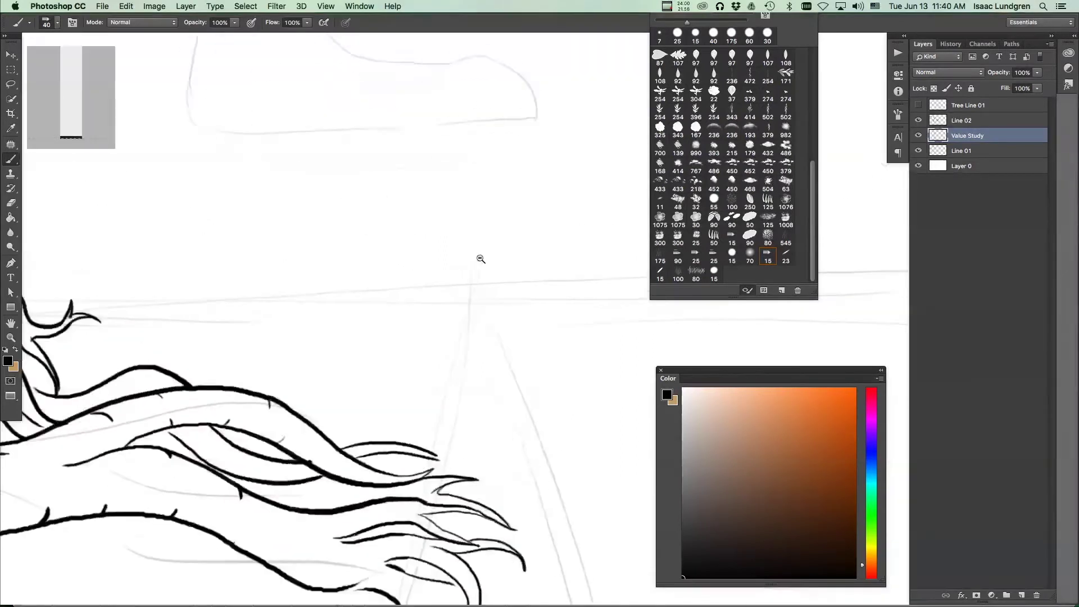
Step: Test the brush on Value Study with overlapping strokes from light grey to solid black near the horizon above the root tips, undoing the first stroke
mouse_move(256, 250)
left_mouse_down()
mouse_move(302, 259)
mouse_move(380, 229)
mouse_move(461, 227)
mouse_move(561, 245)
mouse_move(590, 339)
mouse_move(369, 395)
mouse_move(275, 342)
mouse_move(233, 375)
left_mouse_up()
key("super+z")
mouse_move(246, 258)
left_mouse_down()
mouse_move(310, 238)
mouse_move(278, 271)
mouse_move(386, 251)
mouse_move(420, 250)
mouse_move(378, 273)
mouse_move(434, 261)
mouse_move(376, 296)
mouse_move(528, 251)
mouse_move(387, 296)
mouse_move(562, 276)
mouse_move(429, 331)
mouse_move(559, 295)
mouse_move(449, 344)
mouse_move(551, 330)
mouse_move(528, 342)
mouse_move(593, 338)
mouse_move(555, 358)
mouse_move(497, 350)
mouse_move(522, 344)
mouse_move(413, 347)
mouse_move(424, 300)
mouse_move(435, 298)
mouse_move(453, 298)
mouse_move(476, 348)
mouse_move(546, 342)
mouse_move(598, 304)
mouse_move(389, 308)
mouse_move(378, 272)
mouse_move(296, 284)
mouse_move(352, 319)
mouse_move(468, 327)
mouse_move(575, 355)
mouse_move(497, 368)
mouse_move(478, 329)
mouse_move(400, 326)
mouse_move(375, 308)
mouse_move(444, 318)
mouse_move(481, 350)
mouse_move(538, 354)
mouse_move(526, 343)
mouse_move(427, 344)
mouse_move(354, 330)
mouse_move(326, 315)
left_mouse_up()
left_click(442, 403, "alt")
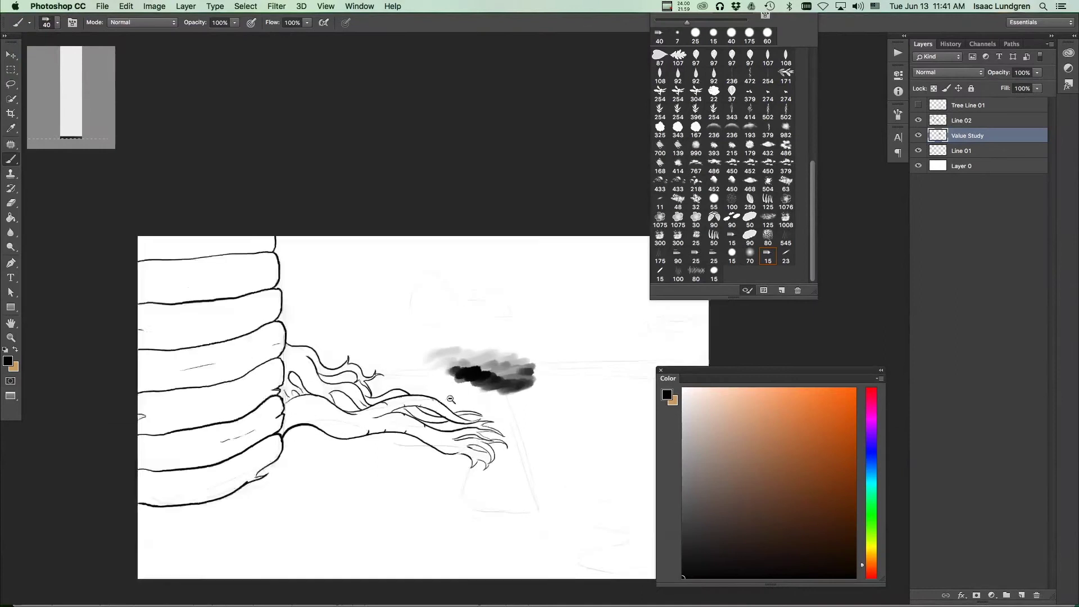
Step: Undo the grey and black test strokes one by one until the Value Study layer is empty
left_click(500, 411)
key("super+alt+z")
key("super+alt+z")
key("super+alt+z")
key("super+alt+z")
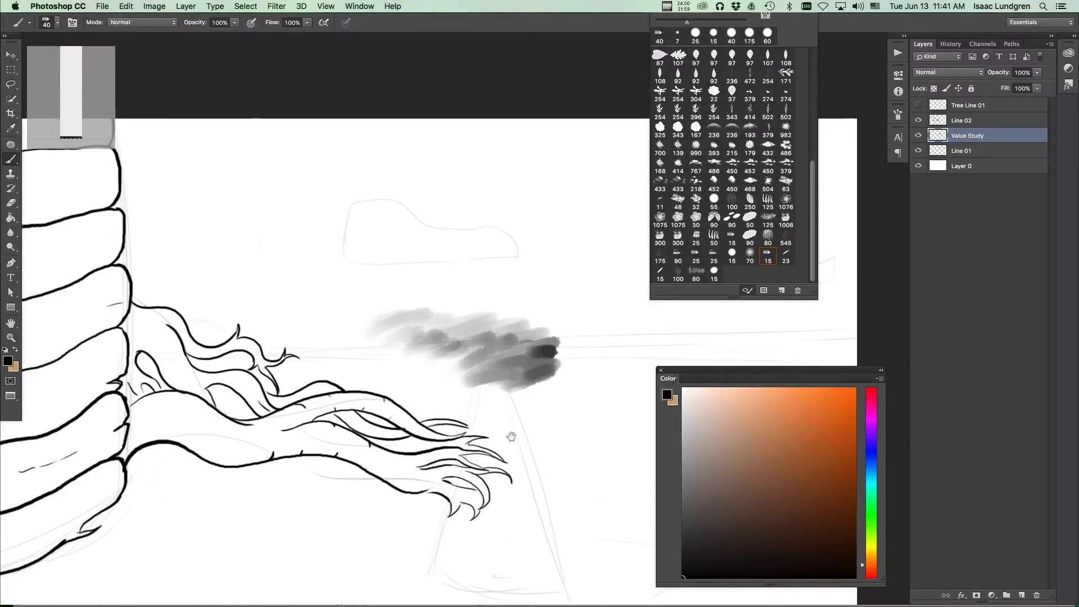
key("super+alt+z")
key("super+alt+z")
key("super+alt+z")
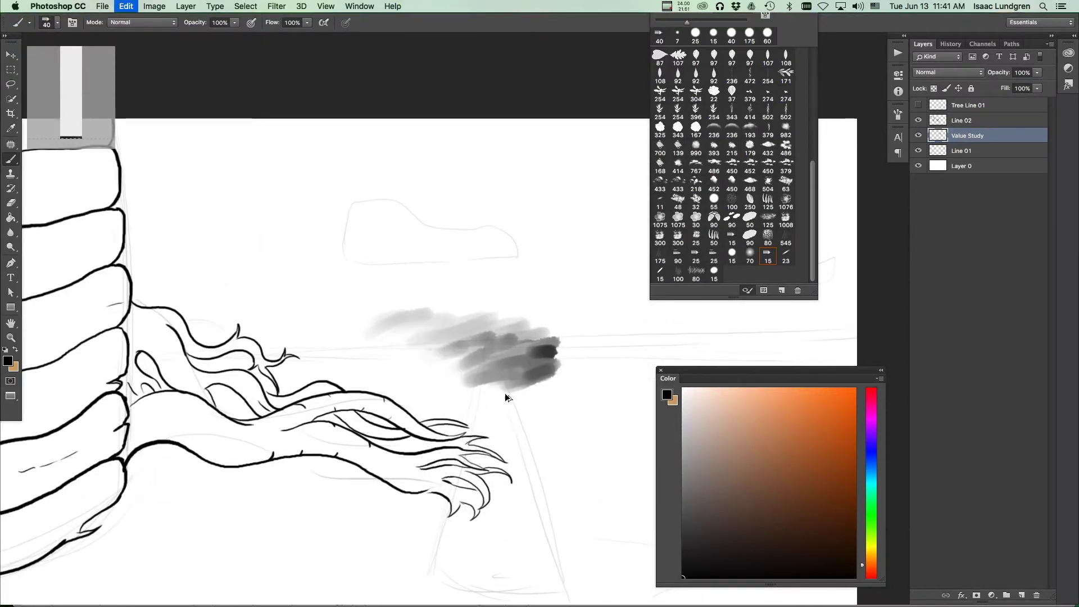
mouse_move(365, 385)
left_mouse_down()
mouse_move(543, 399)
mouse_move(441, 397)
mouse_move(436, 386)
mouse_move(404, 409)
left_mouse_up()
scroll(436, 386, "up", 2)
scroll(472, 399, "down", 3)
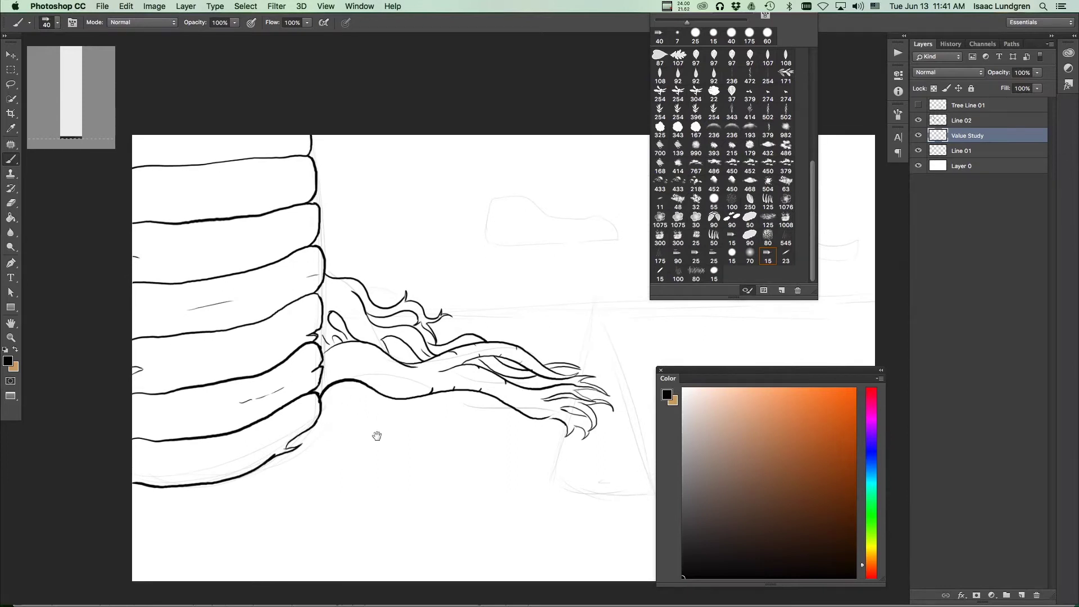
left_click_drag(381, 450, 373, 438)
scroll(373, 438, "up", 1)
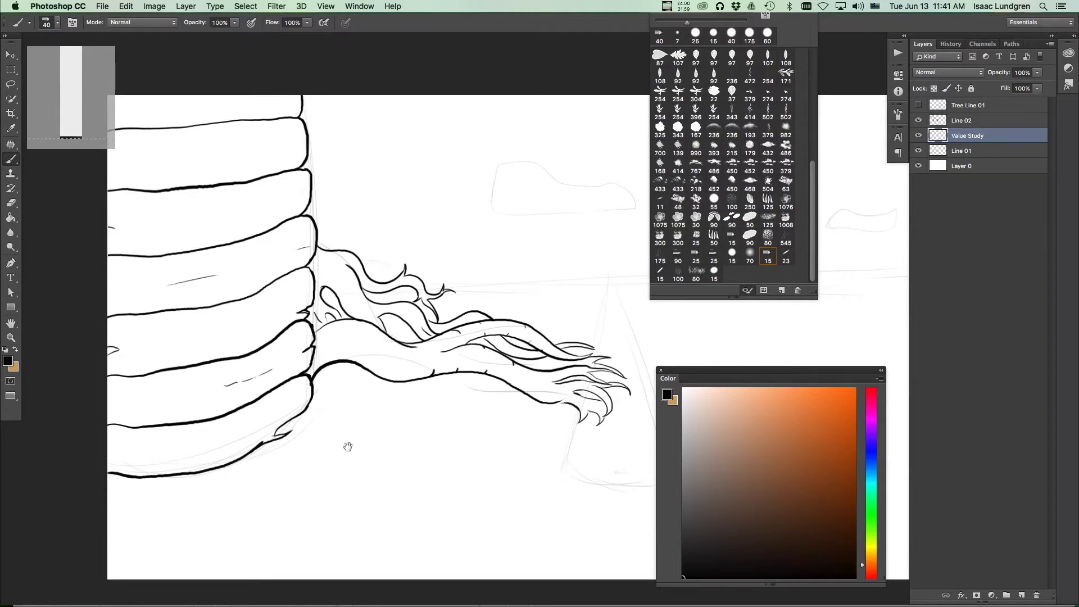
scroll(329, 446, "down", 1)
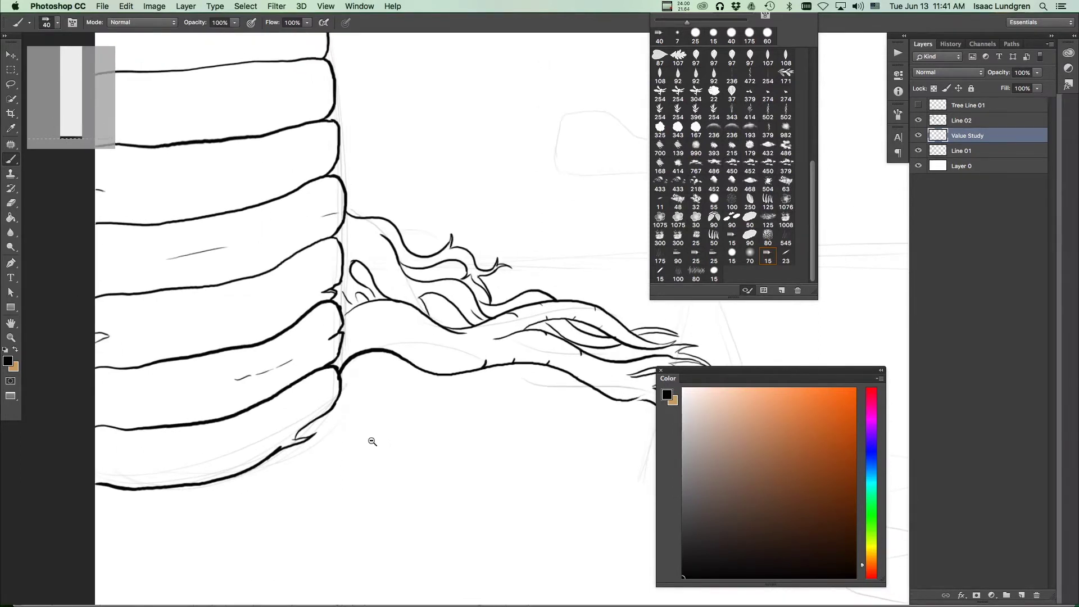
scroll(361, 445, "up", 1)
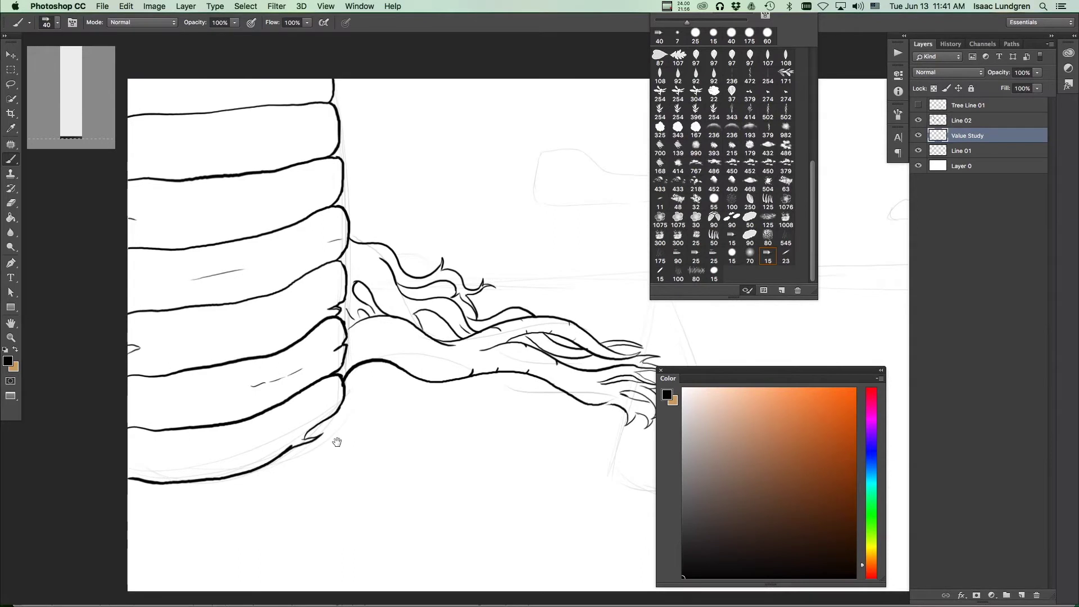
scroll(298, 444, "up", 1)
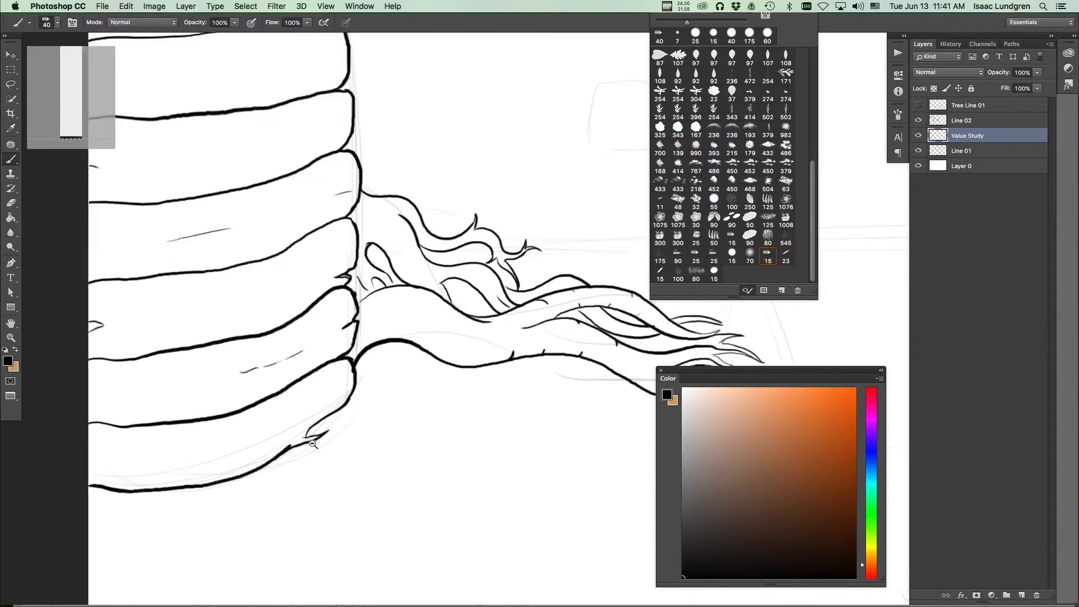
mouse_move(333, 451)
left_mouse_down()
mouse_move(318, 472)
mouse_move(337, 443)
mouse_move(388, 441)
left_mouse_up()
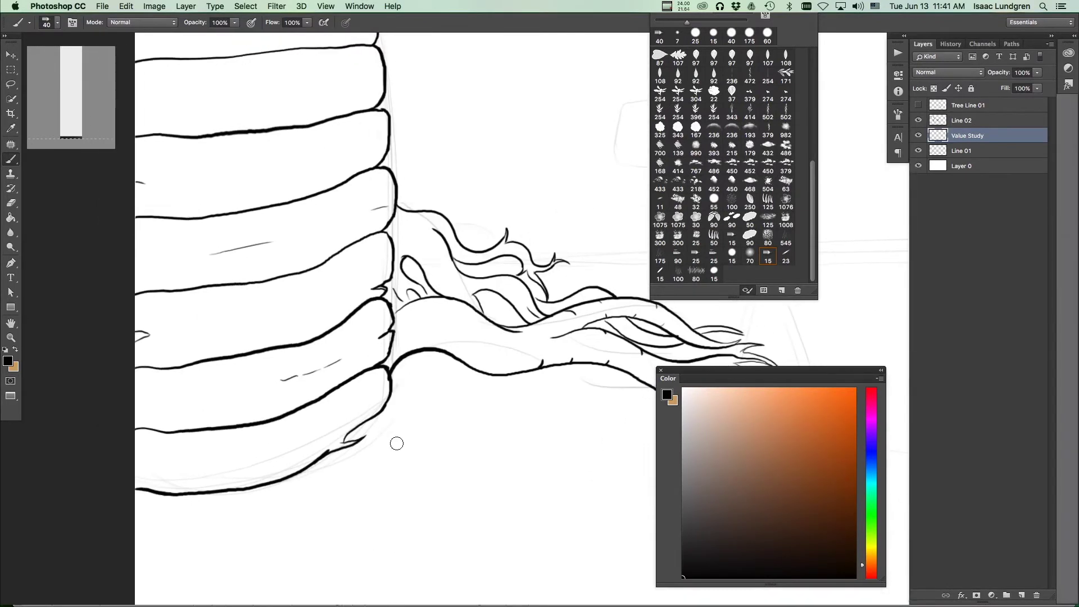
Step: Enlarge the brush to 80 px, try a stroke along the trunk's lower edge, and undo the stroke
key("bracketright")
key("bracketright")
key("bracketright")
key("bracketright")
mouse_move(320, 444)
left_mouse_down()
mouse_move(298, 459)
mouse_move(345, 431)
mouse_move(225, 478)
mouse_move(360, 423)
mouse_move(149, 485)
mouse_move(284, 464)
mouse_move(181, 479)
mouse_move(385, 379)
mouse_move(367, 397)
mouse_move(380, 379)
left_mouse_up()
key("super+z")
key("super+minus")
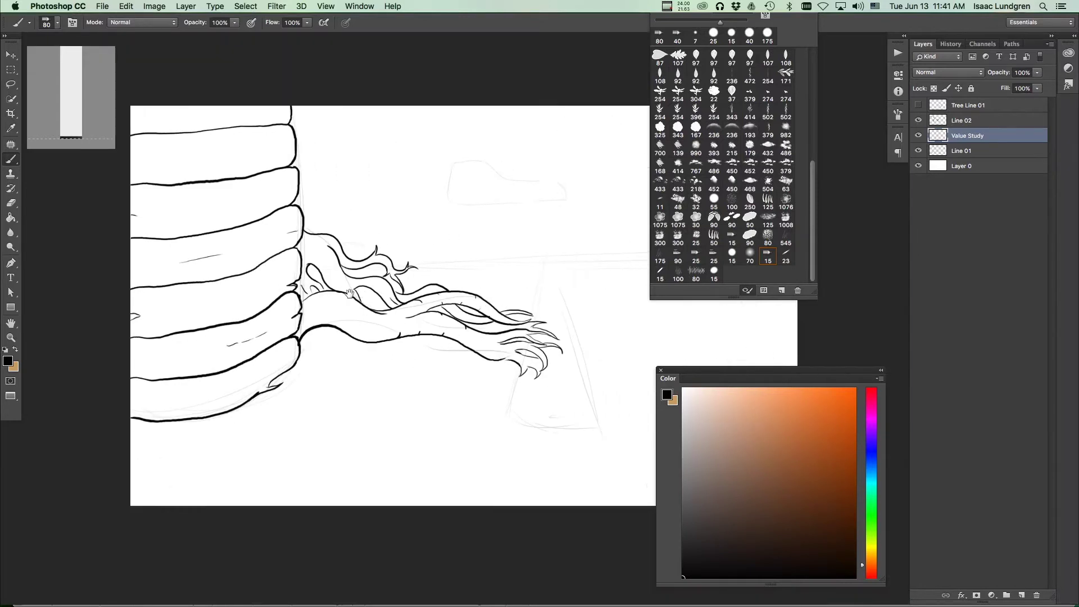
scroll(349, 292, "right", 1)
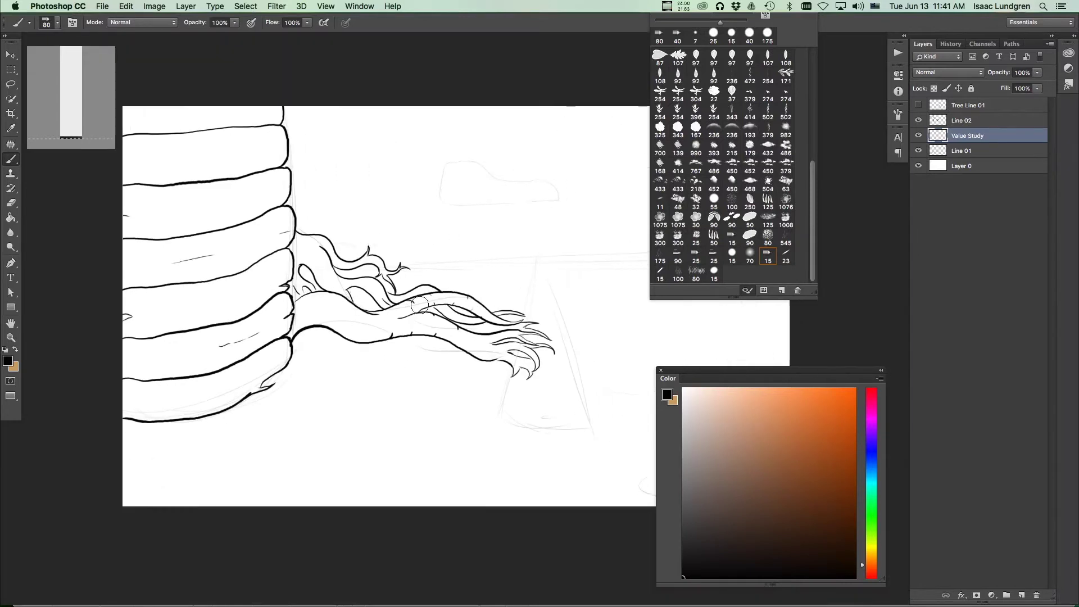
Step: Duplicate the Line 02 layer and place the copy directly below Line 02
left_click(968, 121)
left_click(919, 120)
left_click(918, 121)
left_click_drag(968, 121, 1021, 596)
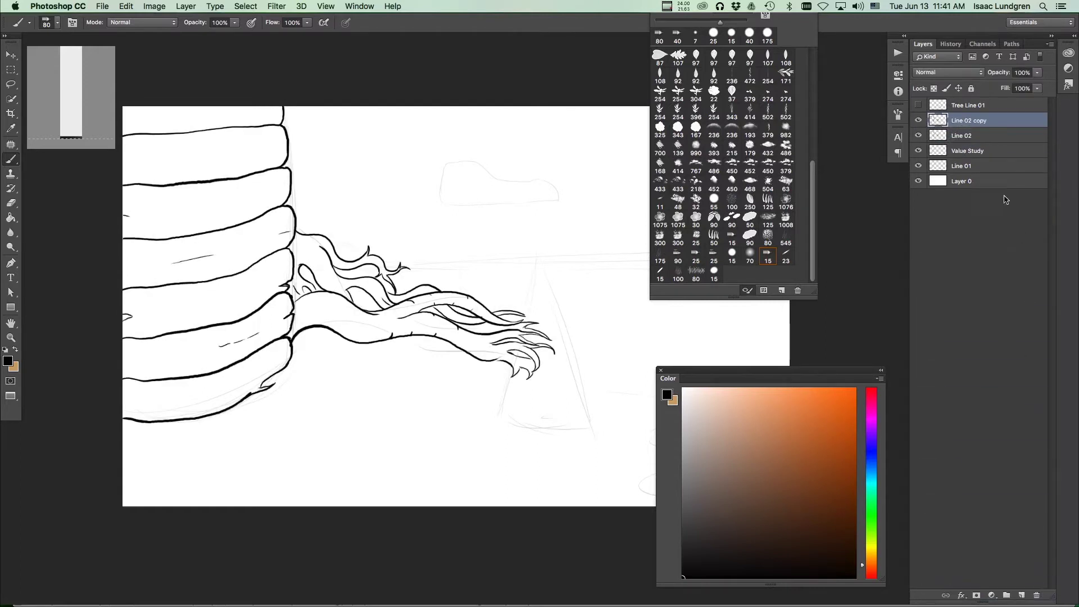
left_click_drag(980, 120, 977, 141)
Step: Rename the Line 02 copy as Value Study and delete the old empty Value Study layer
double_click(978, 136)
type("Value")
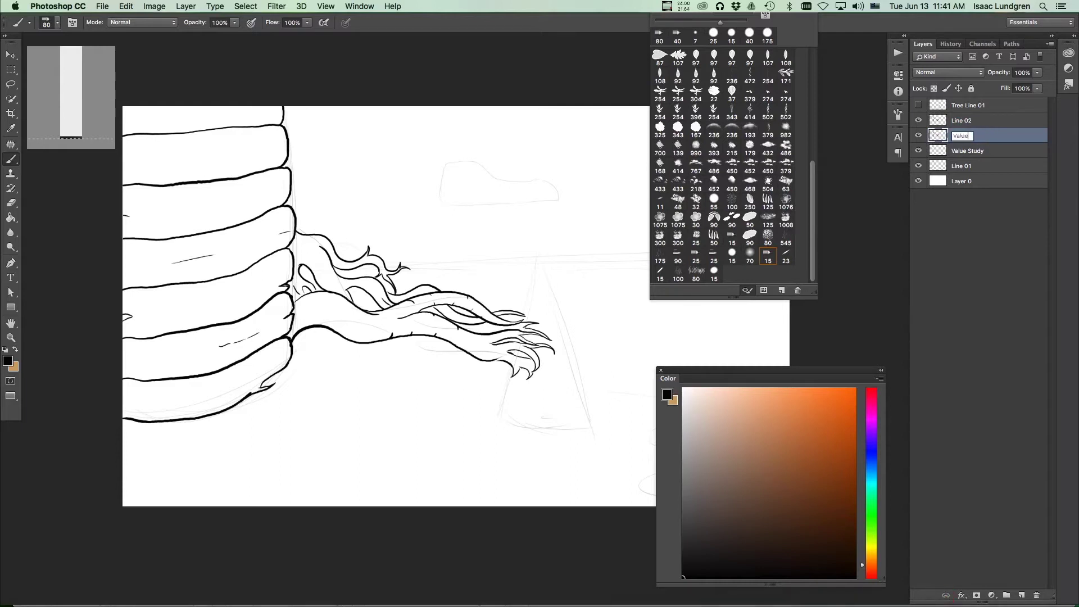
type(" Study")
key("Return")
left_click_drag(975, 152, 1037, 595)
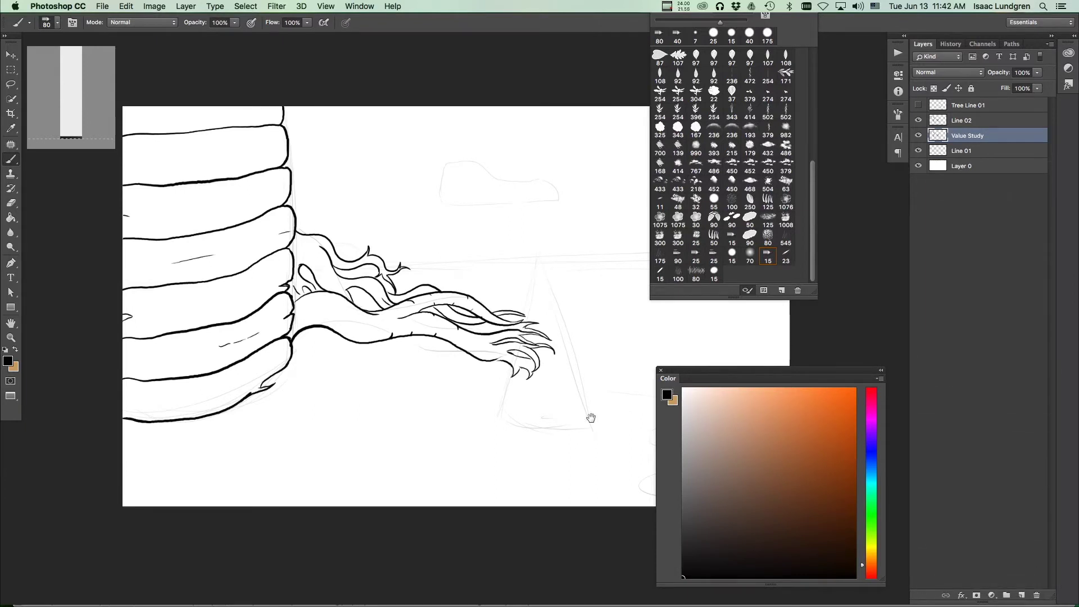
Step: Fill the background around the tree with a middle grey on Value Study using the Paint Bucket
scroll(588, 417, "down", 2)
scroll(477, 374, "right", 1)
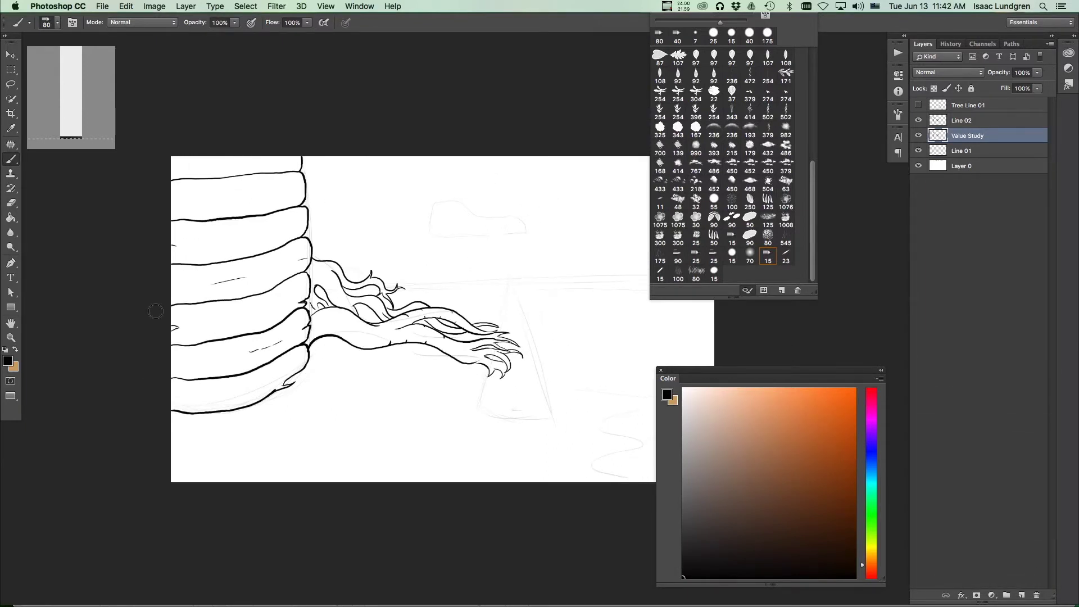
left_click(14, 218)
scroll(428, 332, "up", 1)
left_click(732, 518)
mouse_move(740, 519)
left_mouse_down()
mouse_move(706, 492)
mouse_move(663, 491)
mouse_move(658, 479)
left_mouse_up()
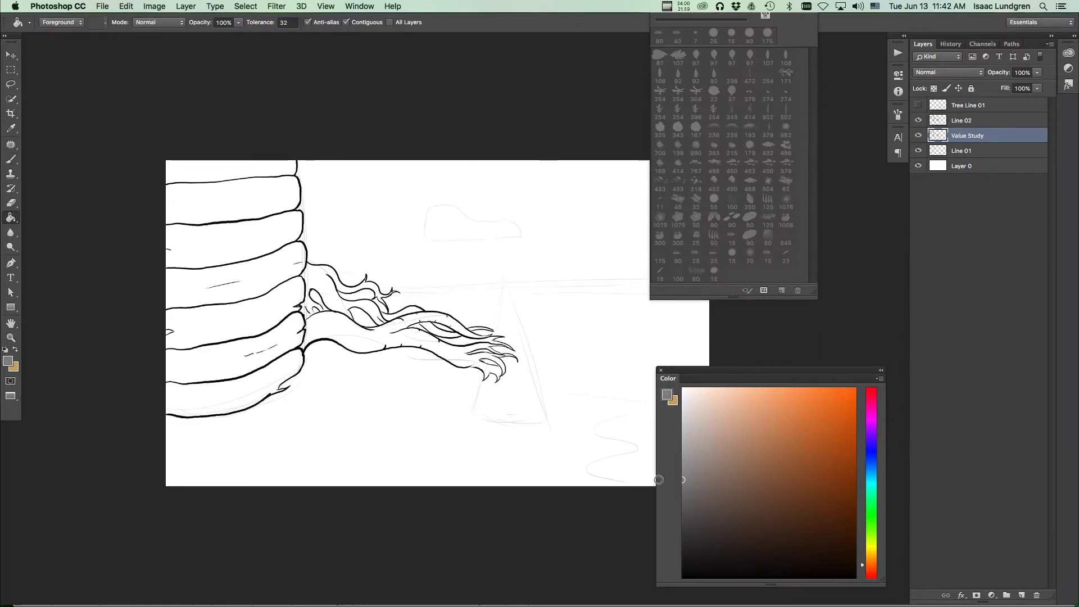
left_click(443, 256)
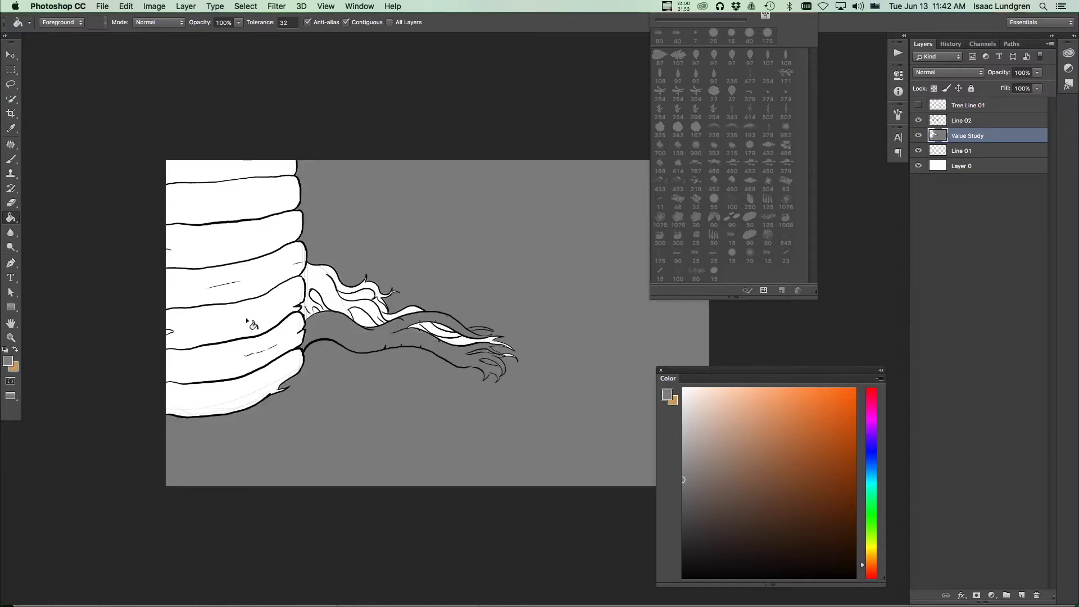
Step: Fill the middle and upper trunk bands with progressively lighter greys, ending with the lightest grey on the top band
left_click_drag(691, 464, 669, 448)
left_click(214, 316)
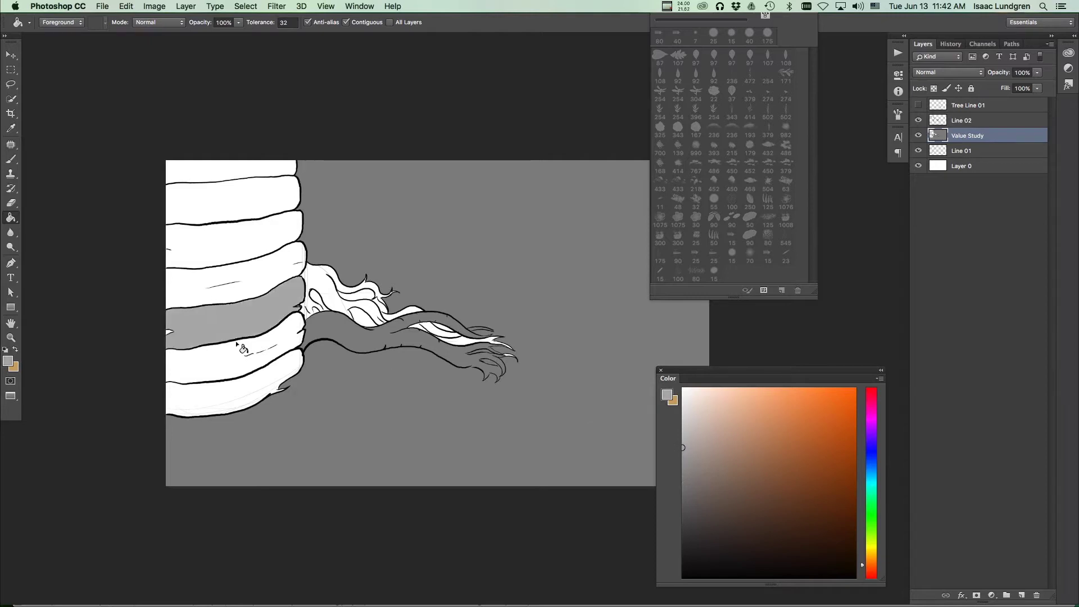
left_click_drag(686, 438, 680, 437)
left_click(275, 273)
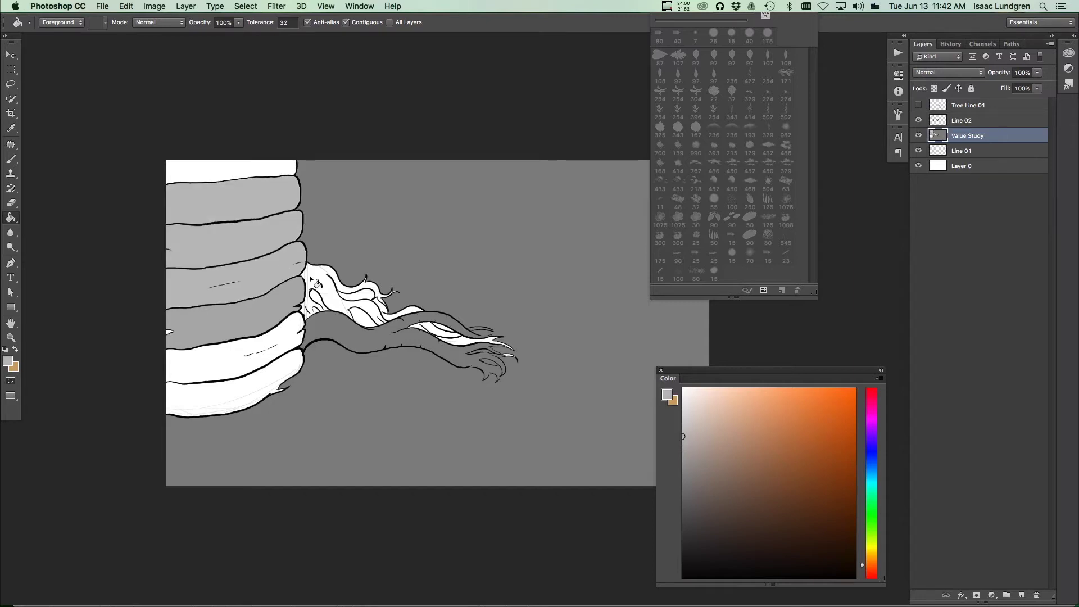
left_click_drag(685, 434, 680, 426)
left_click(246, 179)
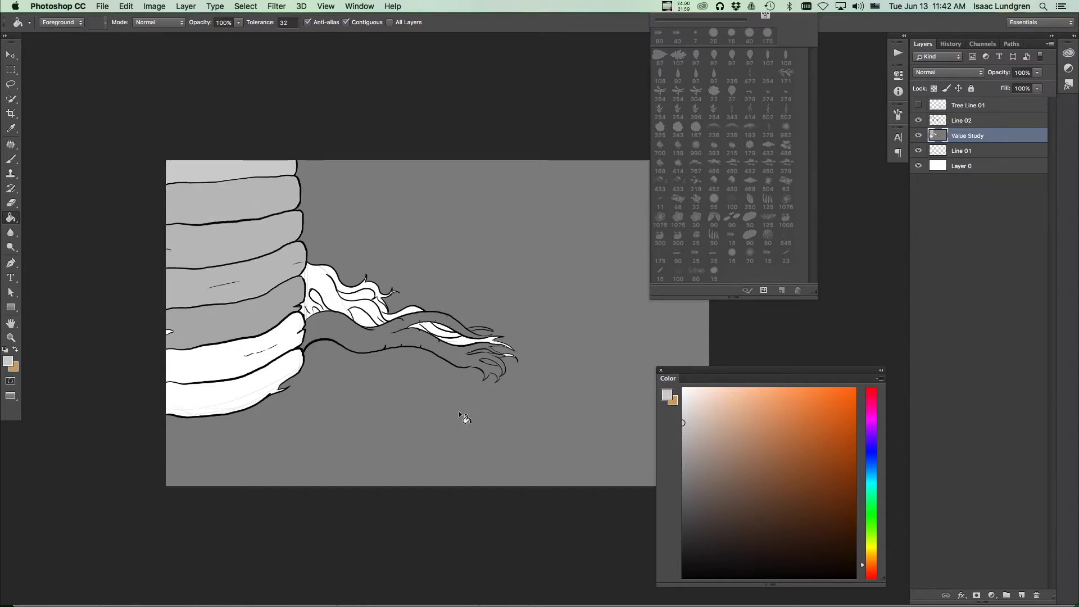
Step: Fill the two lowest trunk bands with progressively darker greys, making the bottom band darker than the background
left_click(257, 310, "alt")
left_click(254, 312, "alt")
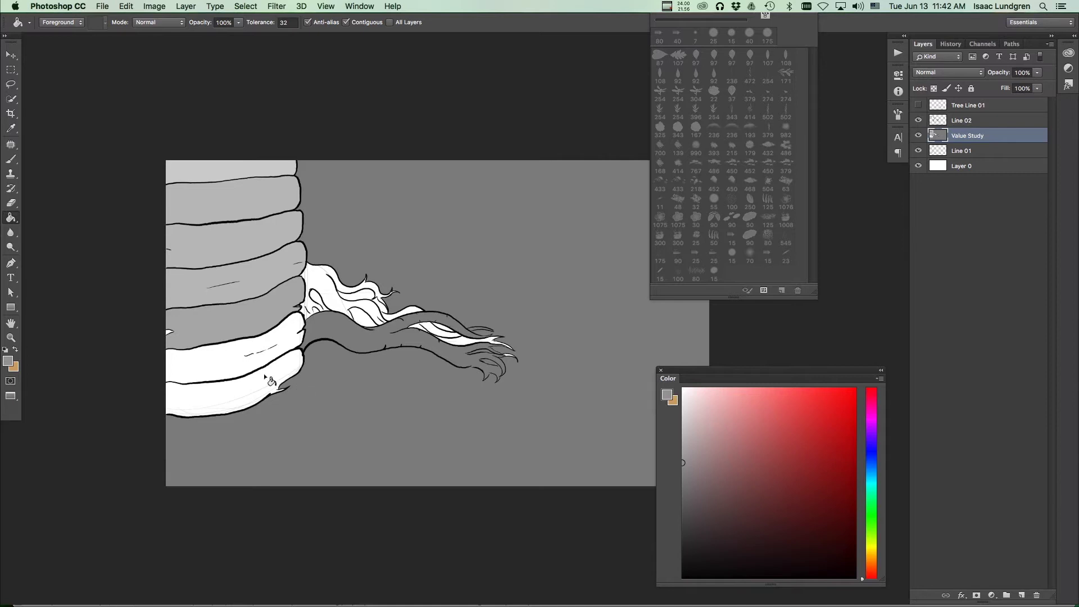
left_click(236, 371)
left_click_drag(682, 467, 682, 472)
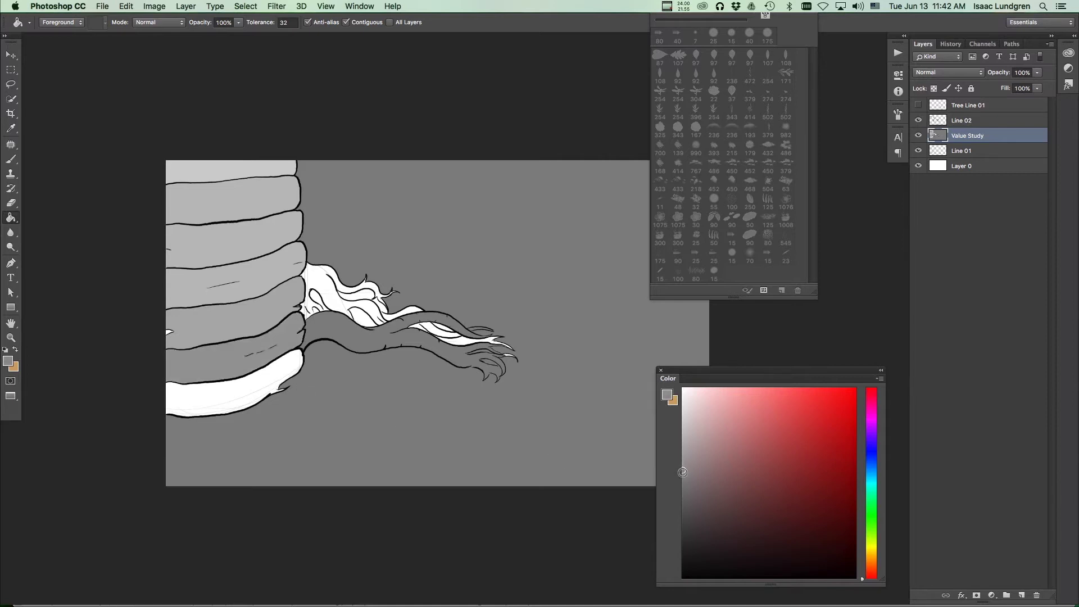
left_click(212, 402)
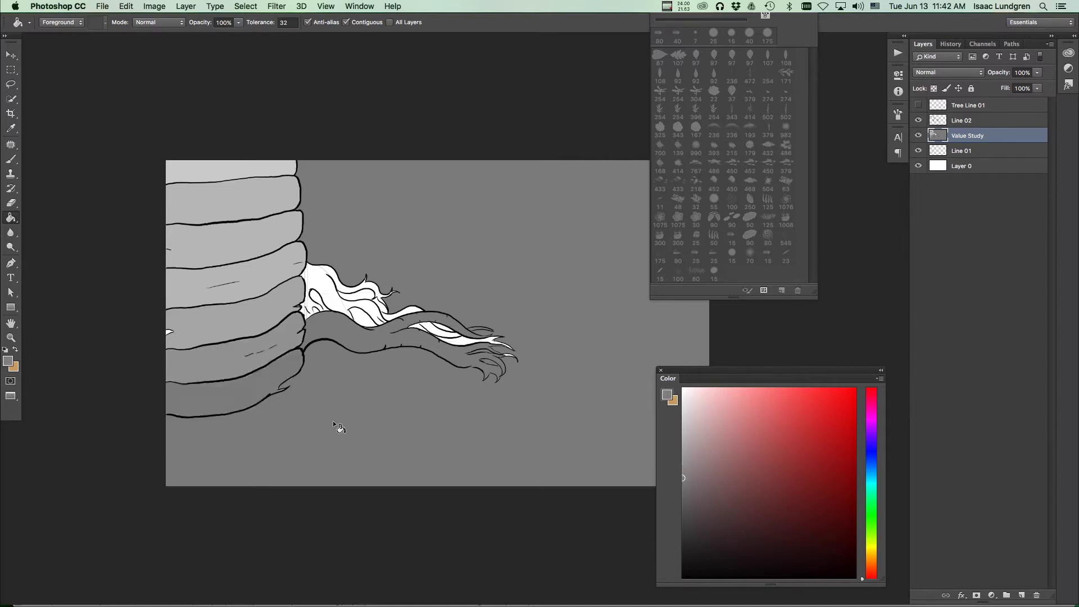
left_click_drag(674, 474, 677, 497)
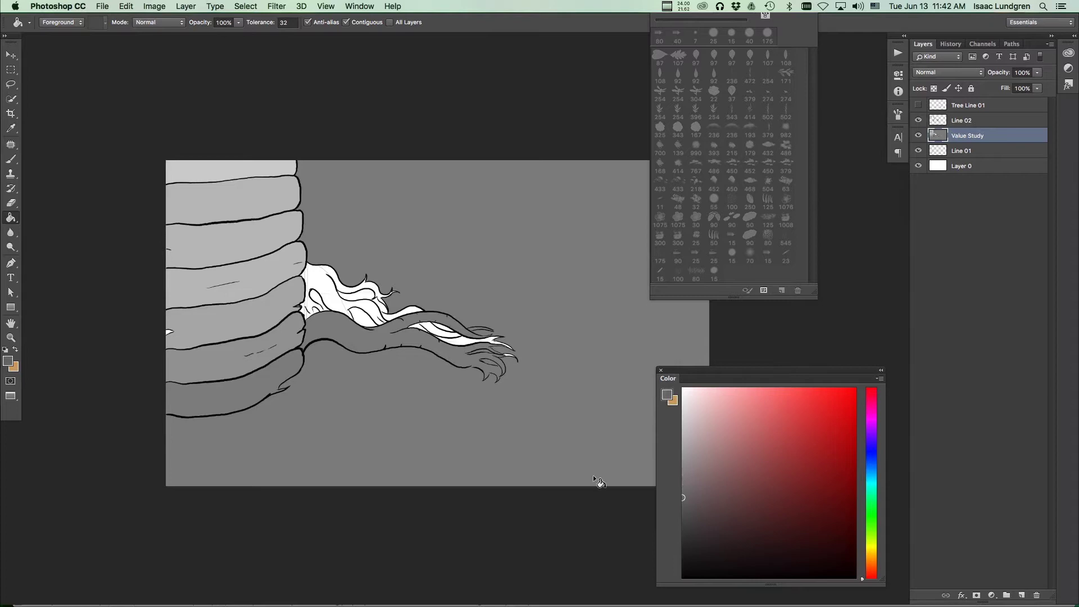
left_click(225, 396)
Step: Sample the bottom band's dark grey and fill the leftover light pixels along its upper outline
left_click_drag(227, 399, 344, 376)
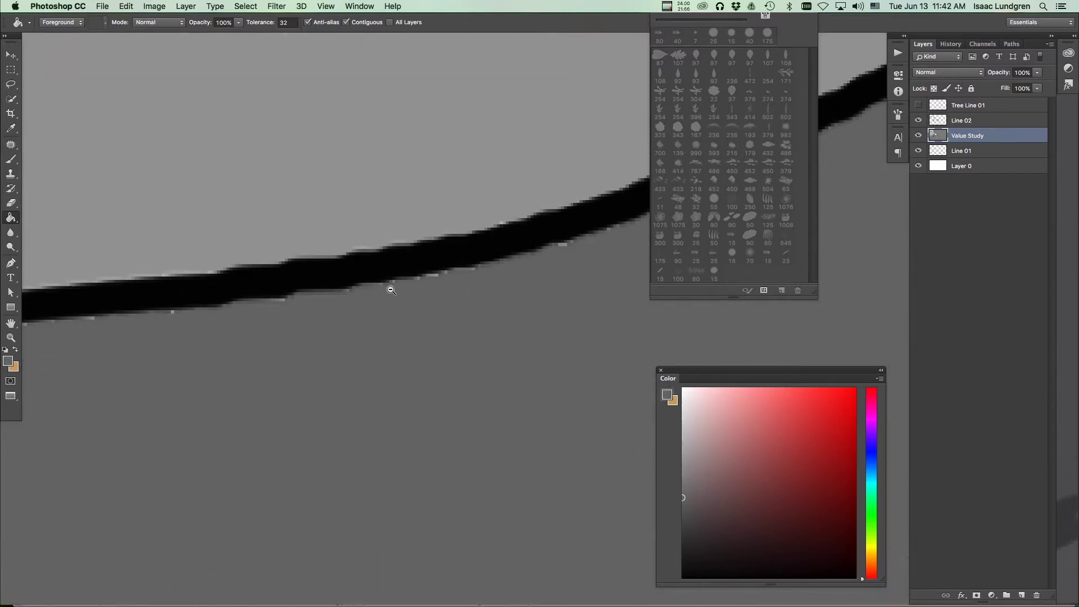
left_click(299, 344, "alt")
mouse_move(299, 345)
left_mouse_down()
mouse_move(268, 350)
mouse_move(388, 361)
left_mouse_up()
left_click(307, 375, "alt")
left_click(314, 325)
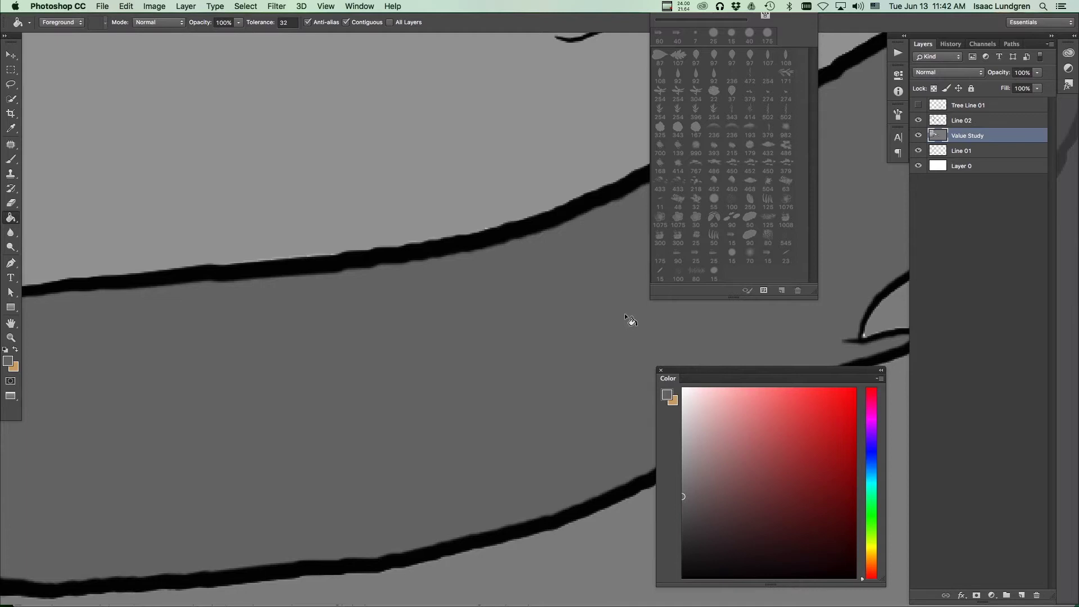
Step: Toggle the visibility of Line 02 and Value Study to compare the line edges with the grey fills beneath
left_click(920, 123)
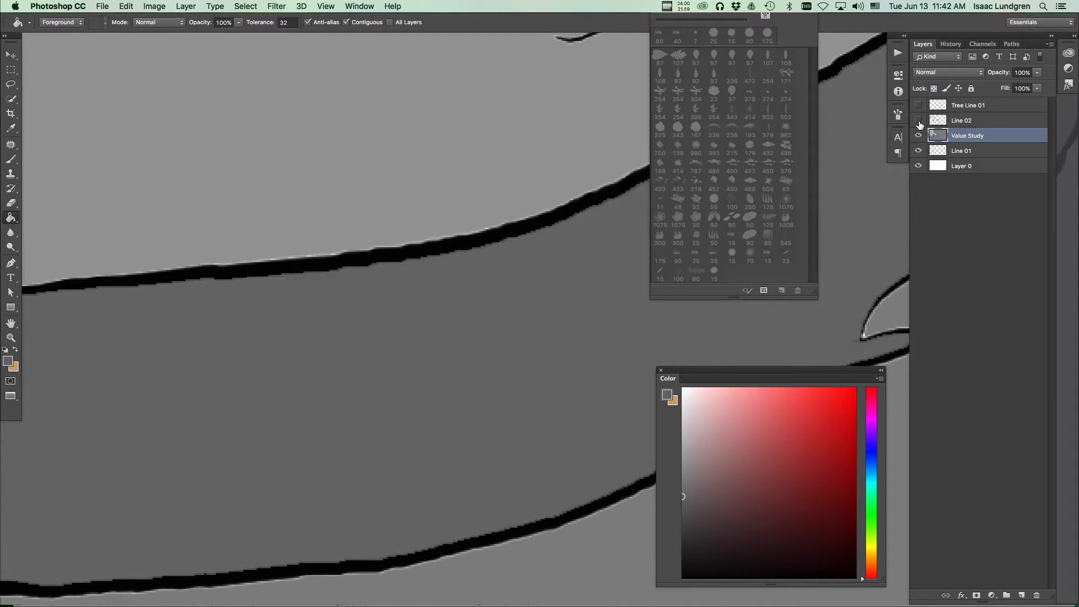
left_click(918, 121)
left_click(918, 121)
left_click(918, 121)
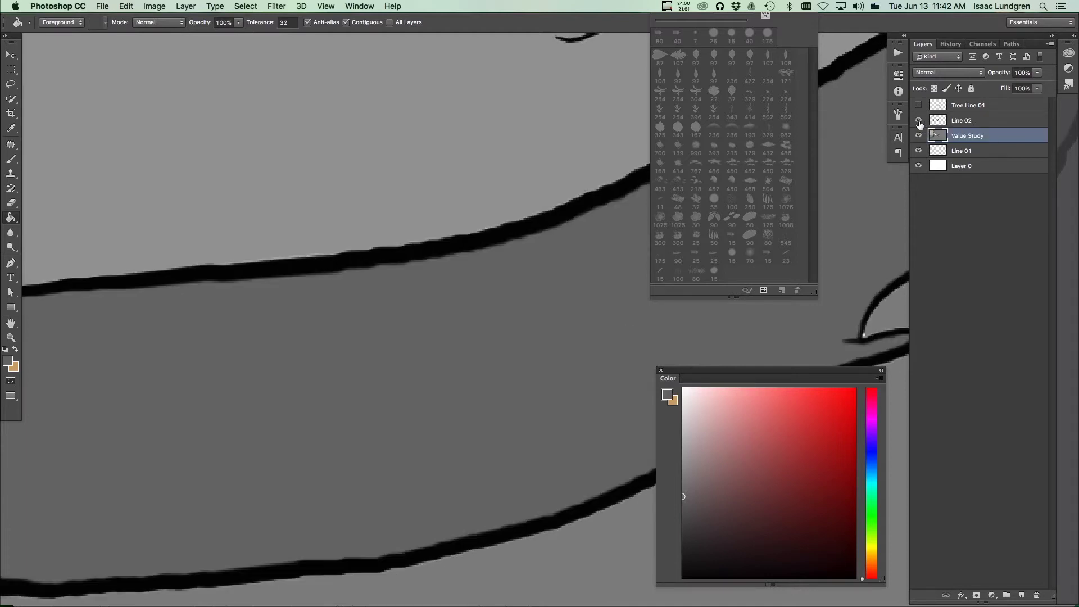
left_click(918, 135)
left_click(919, 136)
left_click(918, 135)
left_click(918, 136)
left_click(919, 121)
left_click(918, 121)
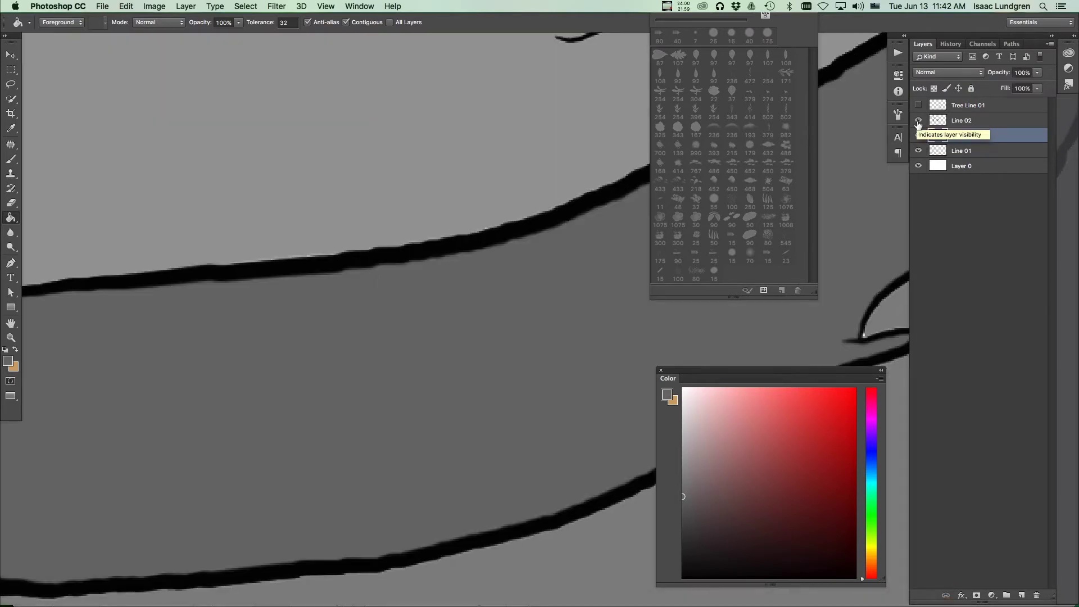
left_click(919, 121)
left_click(918, 121)
Step: Sample the greys of the trunk bands and fill the leftover light pixels along their outlines up the trunk
scroll(386, 289, "down", 3)
left_click(397, 234)
scroll(401, 258, "up", 3)
left_click(335, 234, "alt")
left_click(273, 248)
left_click(198, 259)
left_click_drag(290, 227, 305, 315)
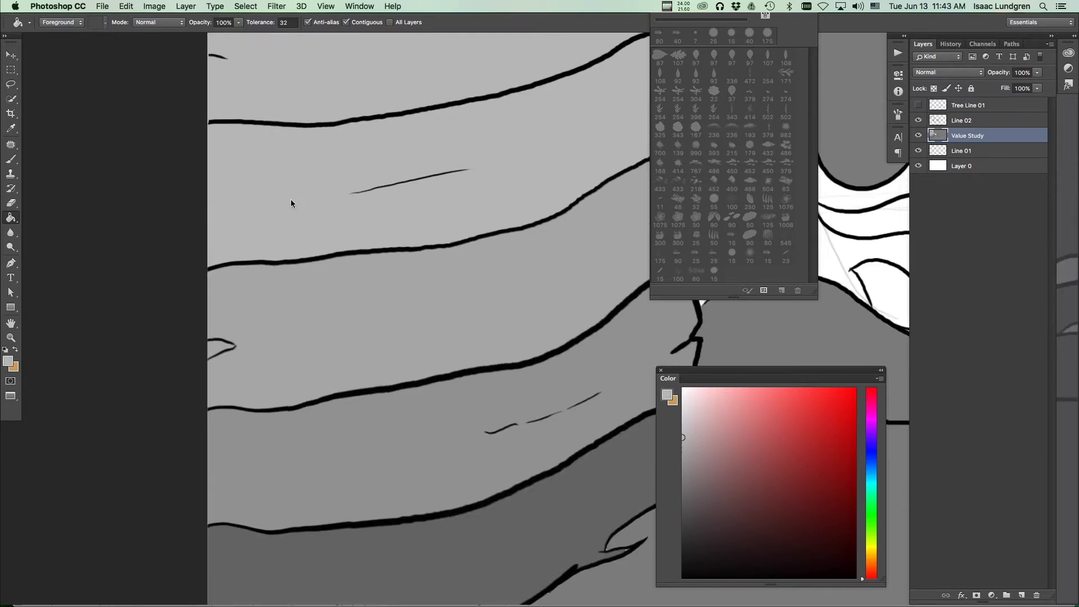
left_click_drag(306, 184, 307, 376)
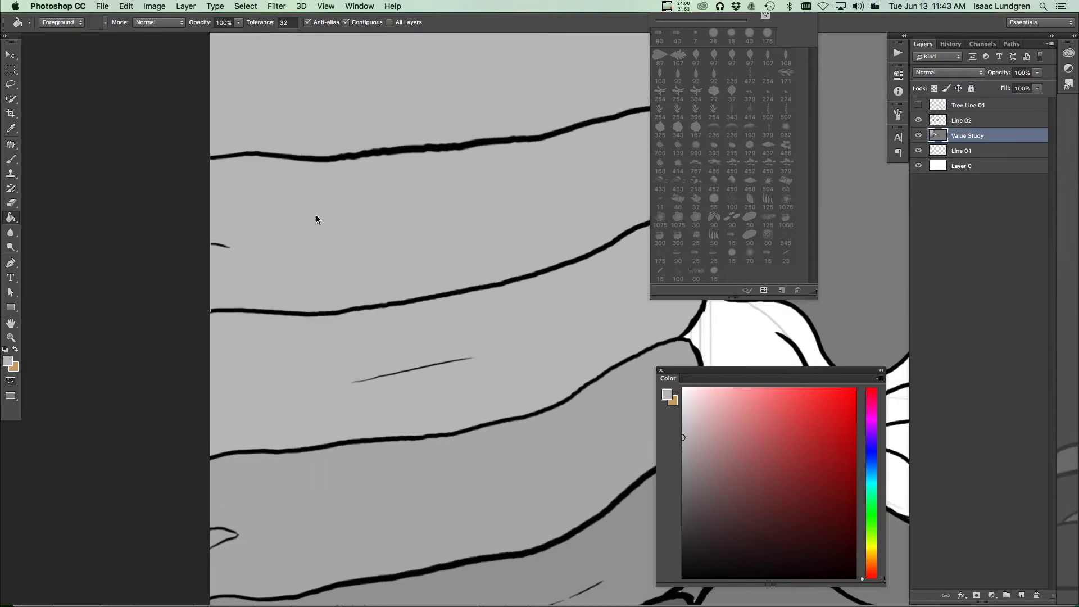
scroll(316, 215, "down", 5)
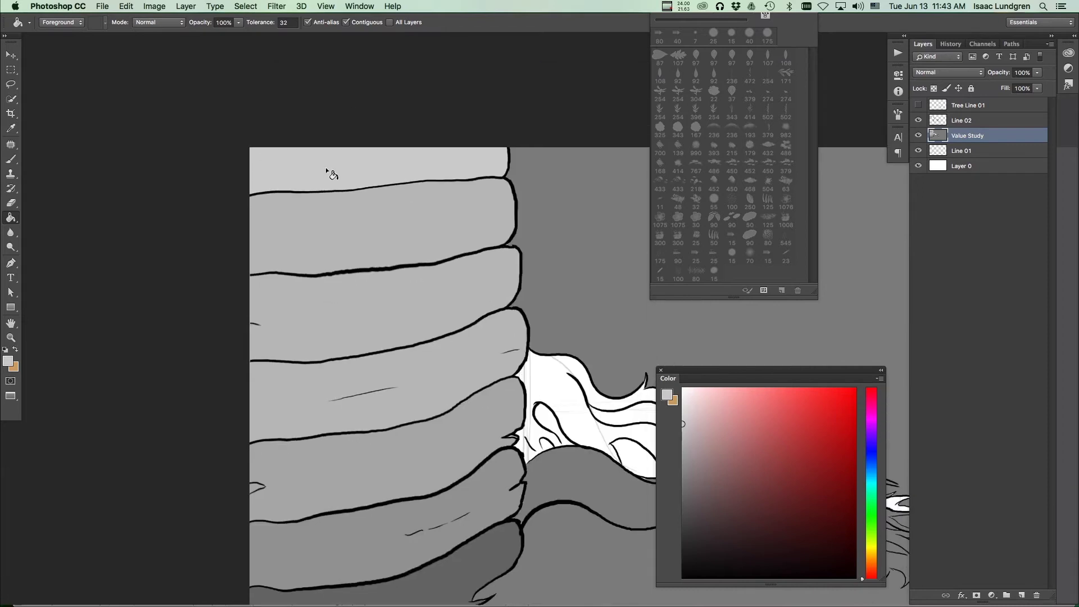
Step: Sample the background grey and fill the white areas of the upper roots beside the trunk with it
scroll(394, 213, "right", 5)
scroll(393, 214, "down", 3)
left_click(464, 231, "alt")
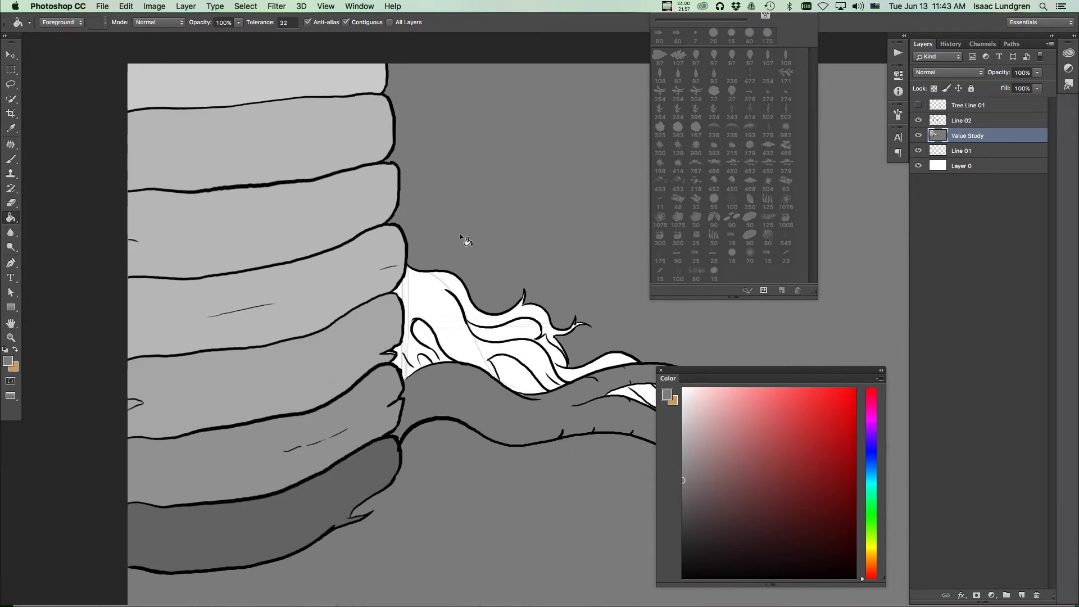
scroll(433, 293, "up", 3)
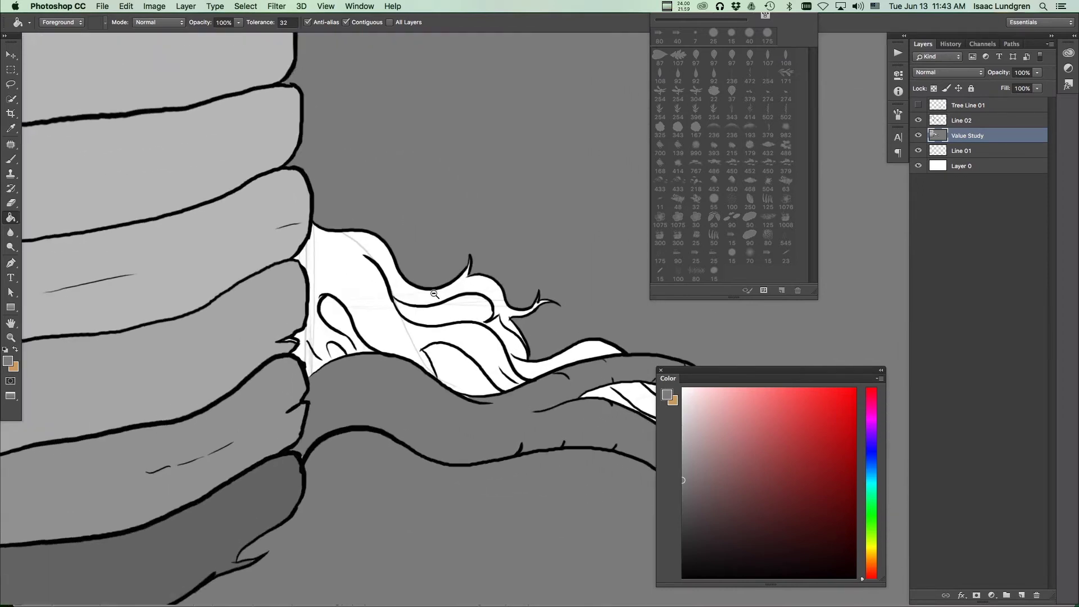
left_click(461, 305)
left_click(450, 363)
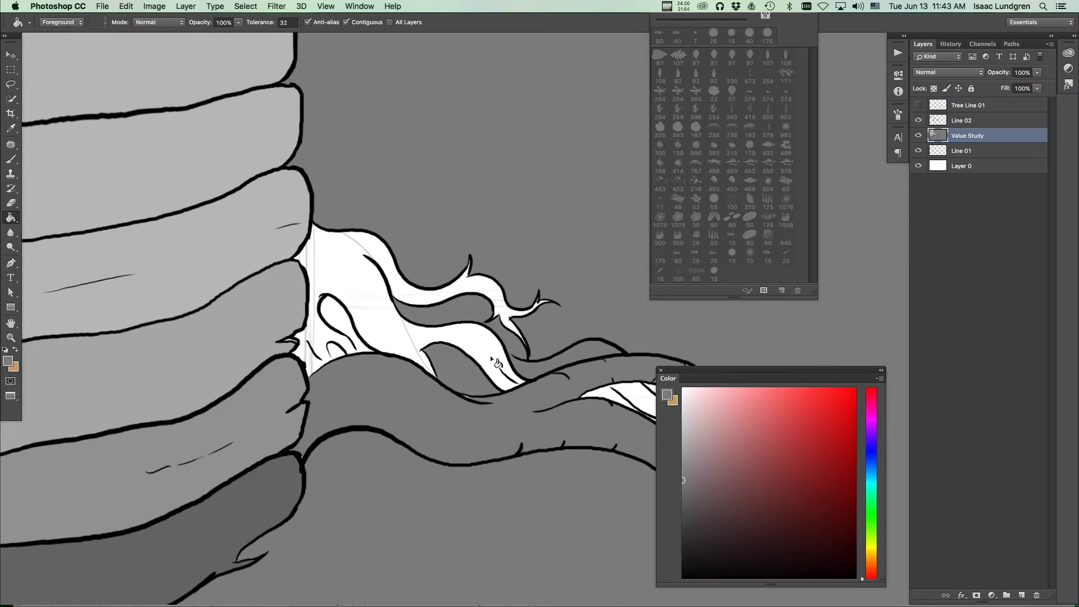
left_click(336, 313)
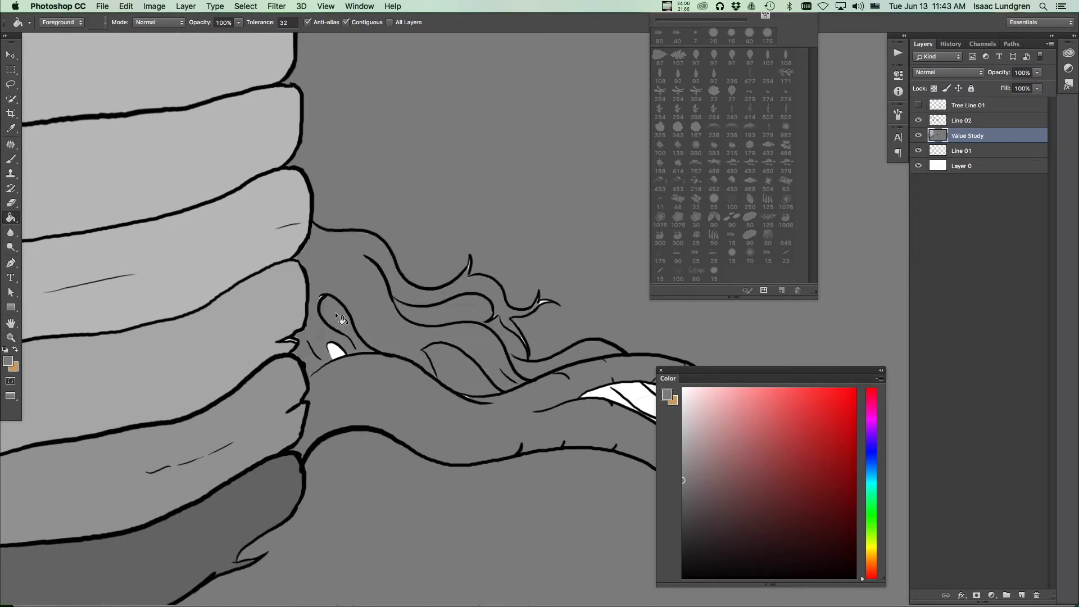
left_click(332, 350)
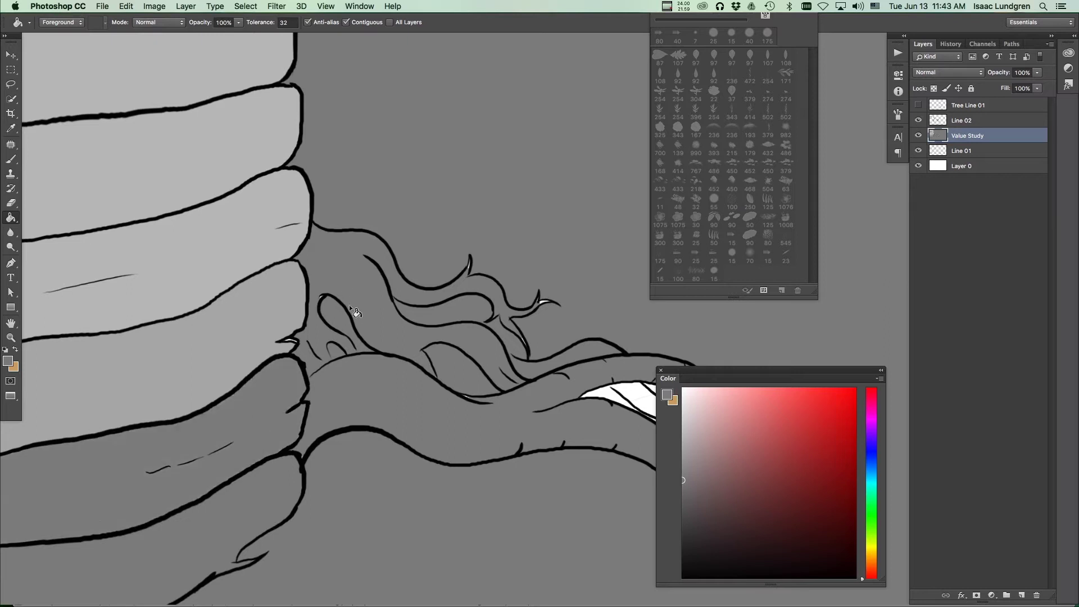
Step: Fill the remaining white gaps between the long root's branches and at its tips with the same background grey
scroll(387, 413, "down", 3)
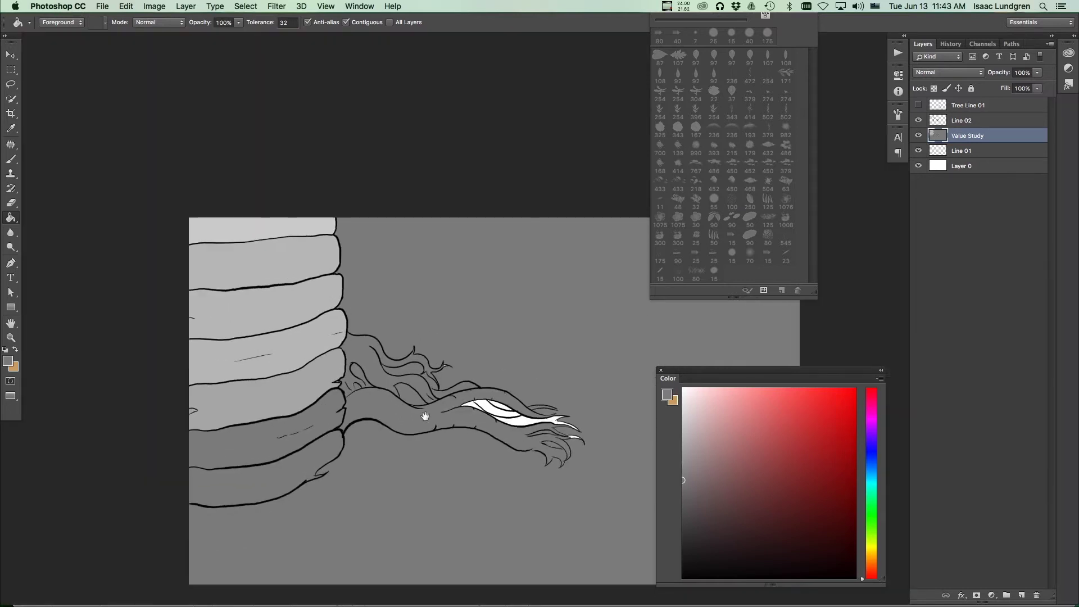
left_click_drag(425, 416, 317, 377)
left_click(414, 384)
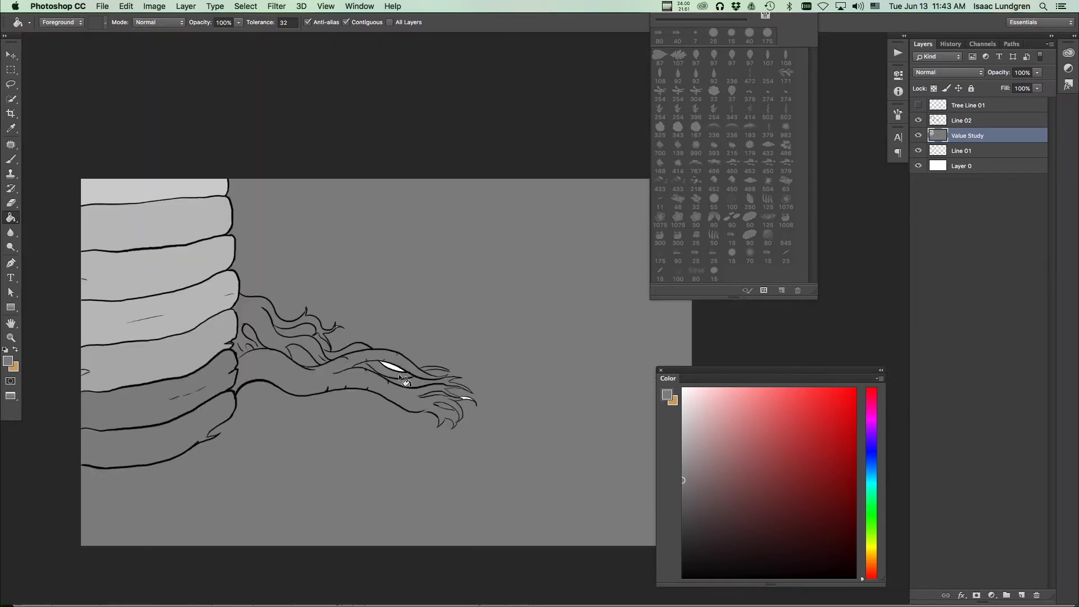
scroll(466, 397, "up", 3)
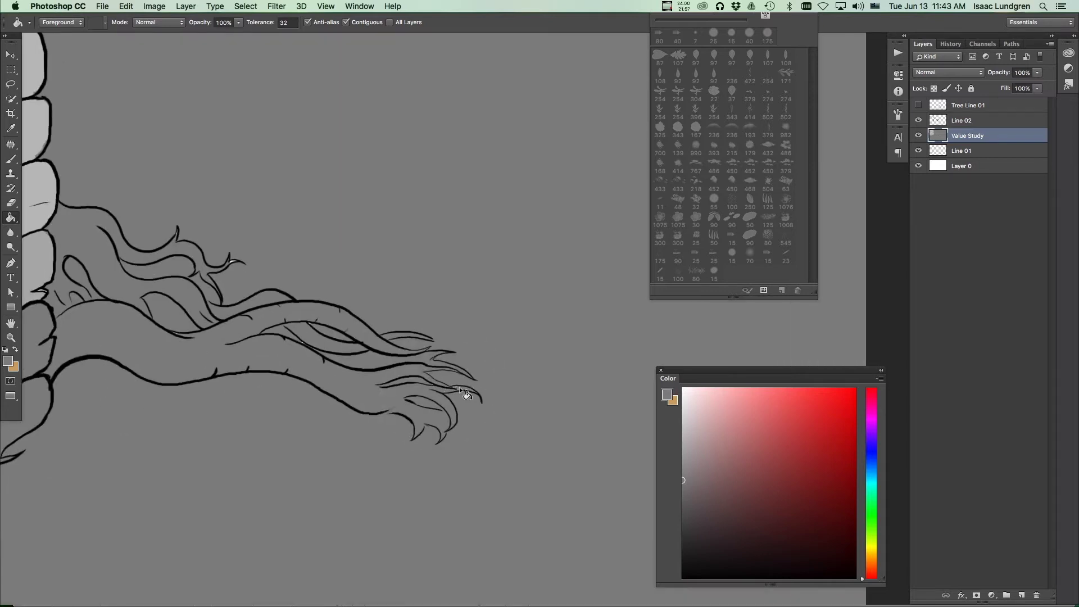
scroll(459, 388, "down", 3)
scroll(421, 397, "up", 1)
mouse_move(429, 393)
left_mouse_down()
mouse_move(414, 401)
mouse_move(424, 406)
left_mouse_up()
Step: Choose a dark grey for the Brush tool, move the Line 01 layer above Value Study, and make Value Study active
key("b")
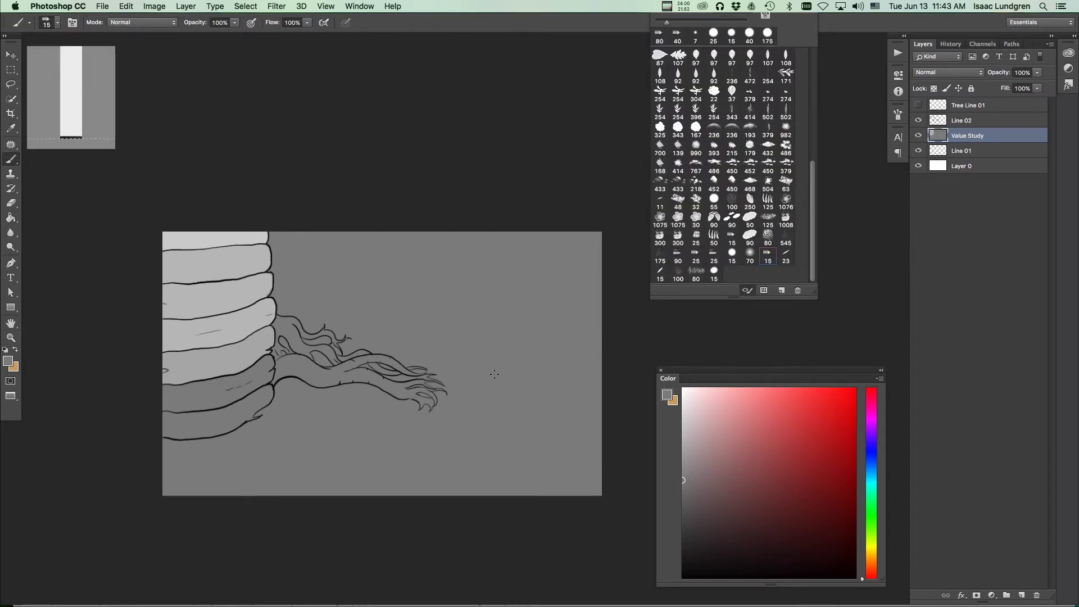
key("super+plus")
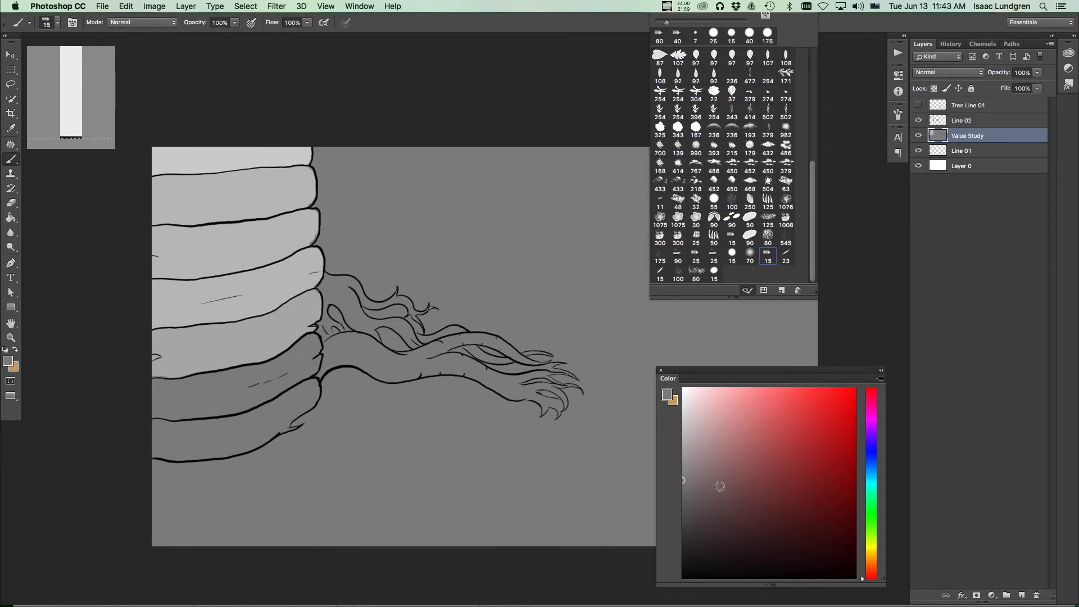
left_click_drag(684, 481, 678, 525)
left_click_drag(484, 488, 506, 472)
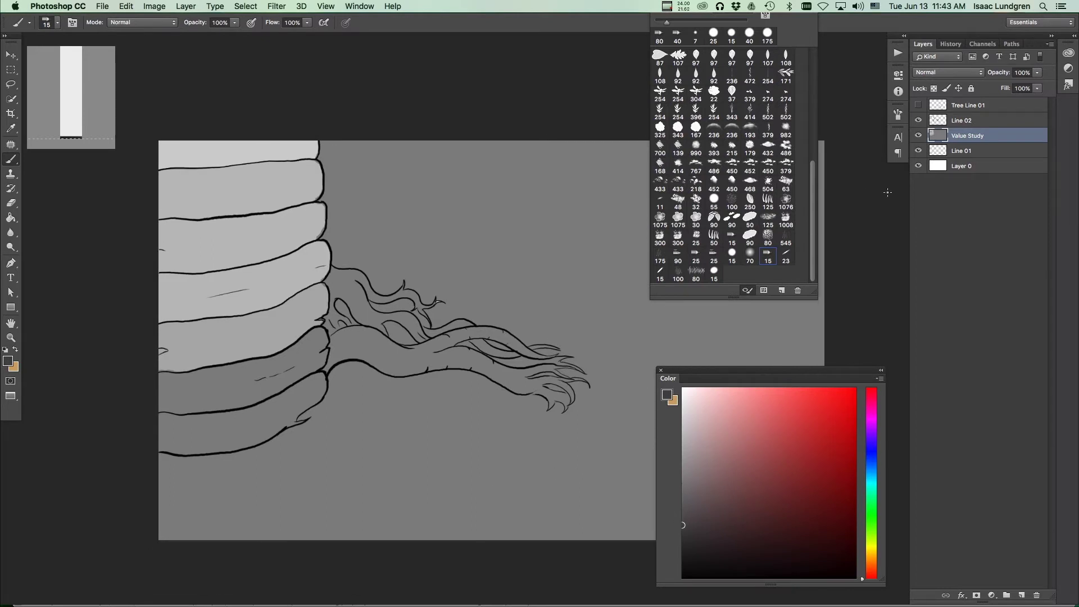
left_click_drag(997, 151, 991, 126)
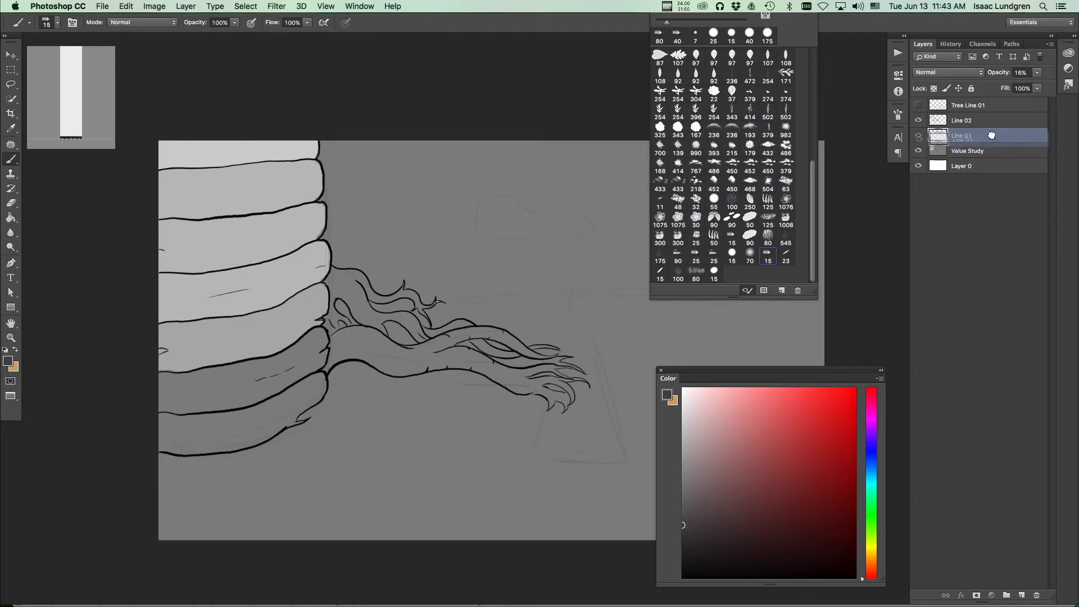
left_click(990, 151)
Step: Enlarge the brush to 70, hide the interface panels, and shade the edges of the lowest trunk band in dark grey
left_click_drag(489, 307, 386, 367)
key("bracketright")
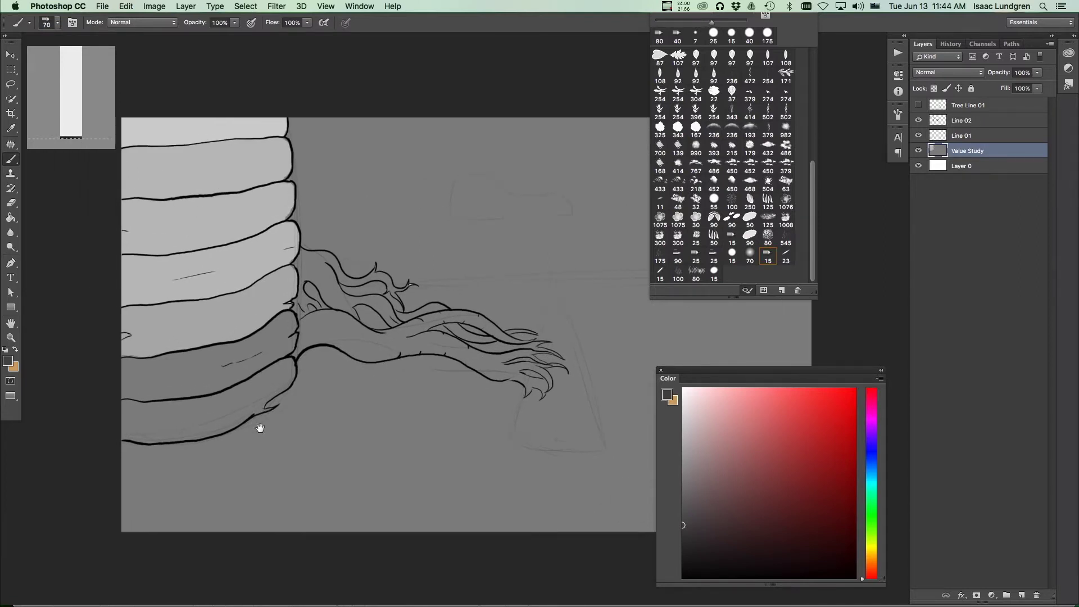
left_click_drag(260, 428, 342, 426)
key("Tab")
left_click(365, 418)
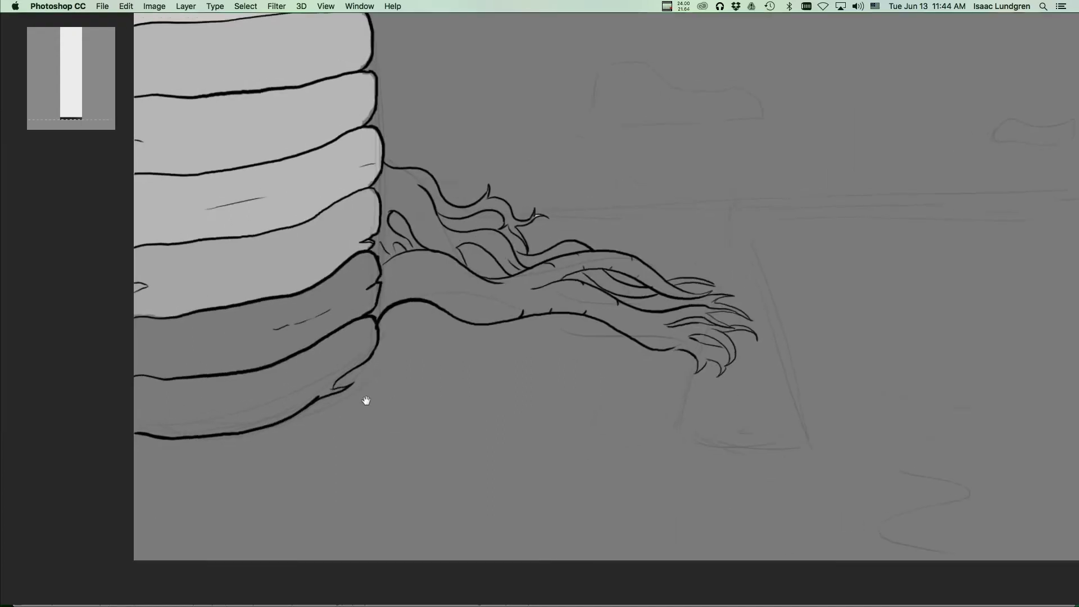
mouse_move(336, 403)
left_mouse_down()
mouse_move(271, 431)
mouse_move(346, 408)
mouse_move(168, 447)
mouse_move(343, 399)
mouse_move(372, 342)
mouse_move(156, 397)
mouse_move(360, 351)
mouse_move(366, 371)
mouse_move(321, 418)
mouse_move(142, 444)
left_mouse_up()
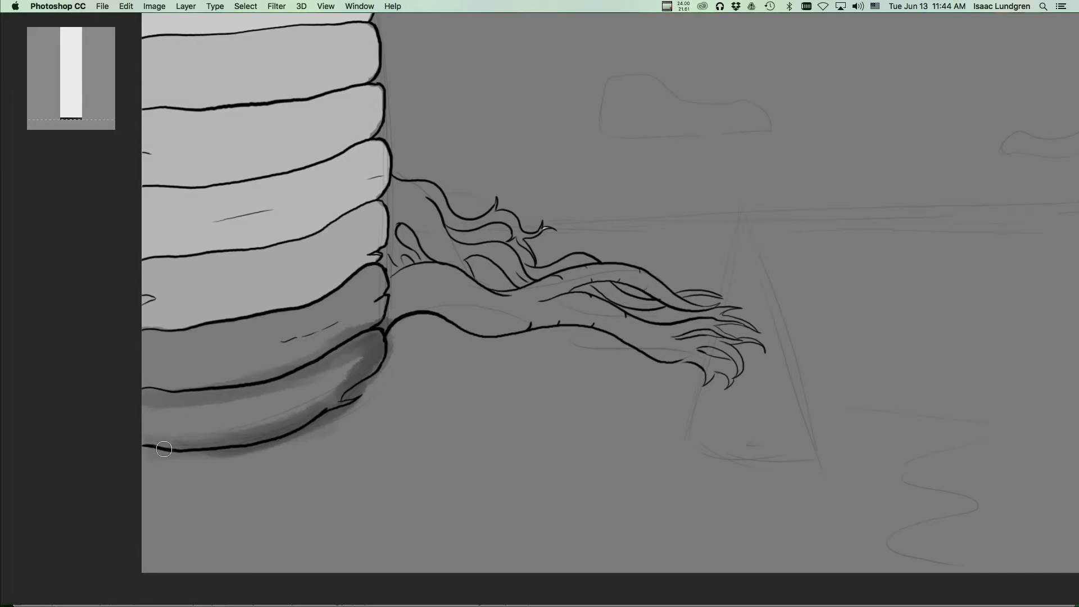
mouse_move(320, 409)
left_mouse_down()
mouse_move(372, 333)
mouse_move(368, 377)
mouse_move(383, 281)
mouse_move(377, 185)
mouse_move(351, 329)
mouse_move(285, 370)
mouse_move(143, 380)
left_mouse_up()
left_click_drag(284, 372, 377, 340)
Step: Shade the outer ends and edges of the second and third trunk bands from the ground in dark grey
mouse_move(308, 411)
left_mouse_down()
mouse_move(365, 390)
mouse_move(389, 307)
mouse_move(370, 264)
mouse_move(274, 309)
mouse_move(294, 295)
left_mouse_up()
mouse_move(235, 319)
left_mouse_down()
mouse_move(322, 305)
mouse_move(172, 327)
mouse_move(253, 321)
mouse_move(205, 318)
mouse_move(354, 271)
mouse_move(327, 298)
mouse_move(351, 280)
mouse_move(363, 317)
left_mouse_up()
mouse_move(372, 268)
left_mouse_down()
mouse_move(363, 211)
mouse_move(376, 208)
mouse_move(358, 210)
mouse_move(371, 199)
mouse_move(290, 245)
mouse_move(209, 263)
left_mouse_up()
mouse_move(152, 292)
left_mouse_down()
mouse_move(141, 296)
mouse_move(239, 287)
left_mouse_up()
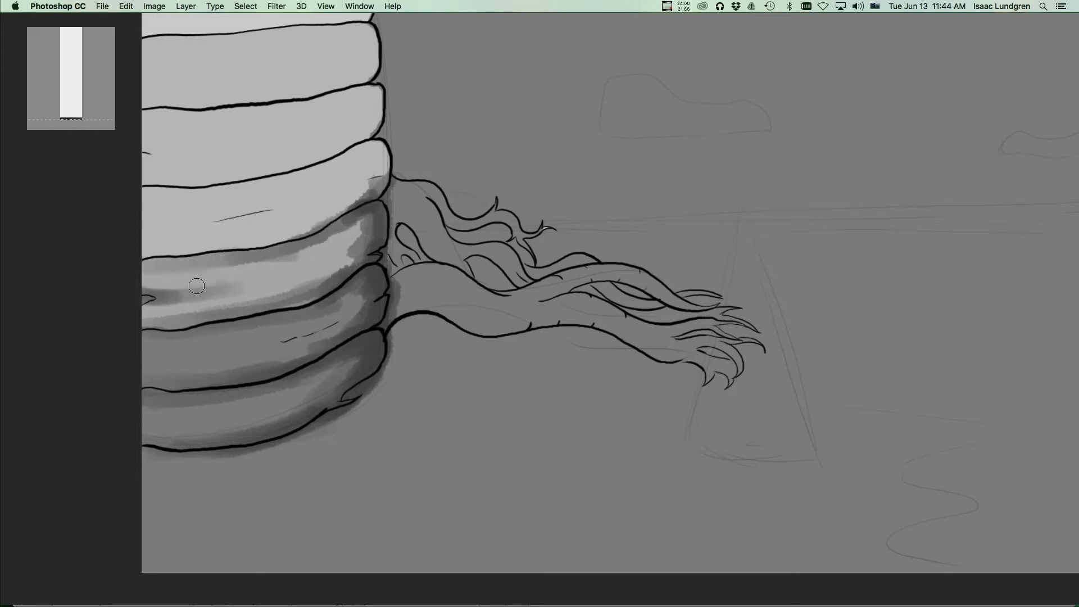
Step: Paint dark grey shading over the long root, along its underside, and across the upper roots beside the trunk
mouse_move(350, 284)
left_mouse_down()
mouse_move(387, 343)
mouse_move(343, 360)
mouse_move(410, 329)
mouse_move(361, 421)
mouse_move(421, 410)
left_mouse_up()
mouse_move(432, 359)
left_mouse_down()
mouse_move(472, 365)
mouse_move(437, 361)
mouse_move(440, 341)
mouse_move(479, 330)
mouse_move(513, 367)
mouse_move(492, 378)
mouse_move(477, 365)
mouse_move(586, 384)
mouse_move(537, 373)
mouse_move(511, 351)
mouse_move(525, 347)
mouse_move(524, 357)
mouse_move(562, 367)
mouse_move(537, 365)
mouse_move(551, 377)
mouse_move(592, 386)
mouse_move(514, 375)
mouse_move(519, 356)
mouse_move(456, 337)
mouse_move(434, 367)
mouse_move(498, 375)
mouse_move(442, 376)
mouse_move(450, 371)
mouse_move(424, 395)
mouse_move(508, 384)
mouse_move(550, 394)
mouse_move(528, 390)
mouse_move(530, 400)
mouse_move(578, 390)
mouse_move(709, 408)
mouse_move(704, 422)
mouse_move(663, 406)
mouse_move(682, 386)
mouse_move(597, 383)
mouse_move(620, 360)
mouse_move(555, 363)
mouse_move(618, 333)
left_mouse_up()
mouse_move(559, 353)
left_mouse_down()
mouse_move(523, 337)
mouse_move(556, 320)
mouse_move(500, 308)
mouse_move(450, 323)
mouse_move(435, 278)
mouse_move(446, 262)
mouse_move(486, 312)
left_mouse_up()
mouse_move(451, 253)
left_mouse_down()
mouse_move(504, 308)
mouse_move(544, 322)
left_mouse_up()
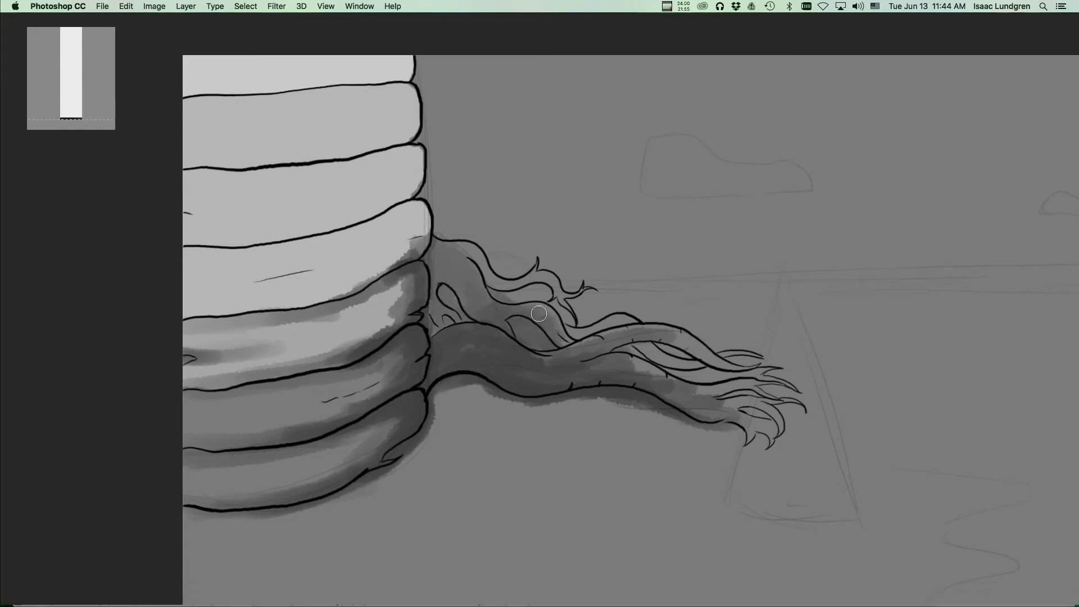
mouse_move(495, 285)
left_mouse_down()
mouse_move(457, 252)
mouse_move(478, 262)
mouse_move(488, 311)
mouse_move(493, 287)
mouse_move(540, 277)
mouse_move(570, 306)
mouse_move(566, 294)
mouse_move(595, 287)
left_mouse_up()
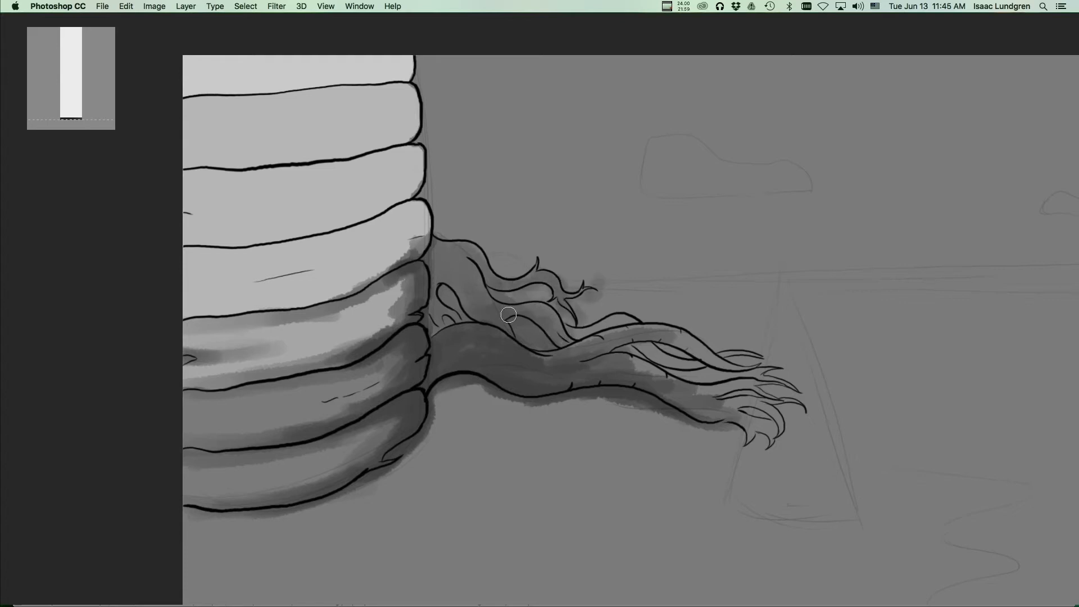
Step: Sample greys from the shaded trunk and blend the tones on the second and third bands from the ground
scroll(549, 392, "down", 4)
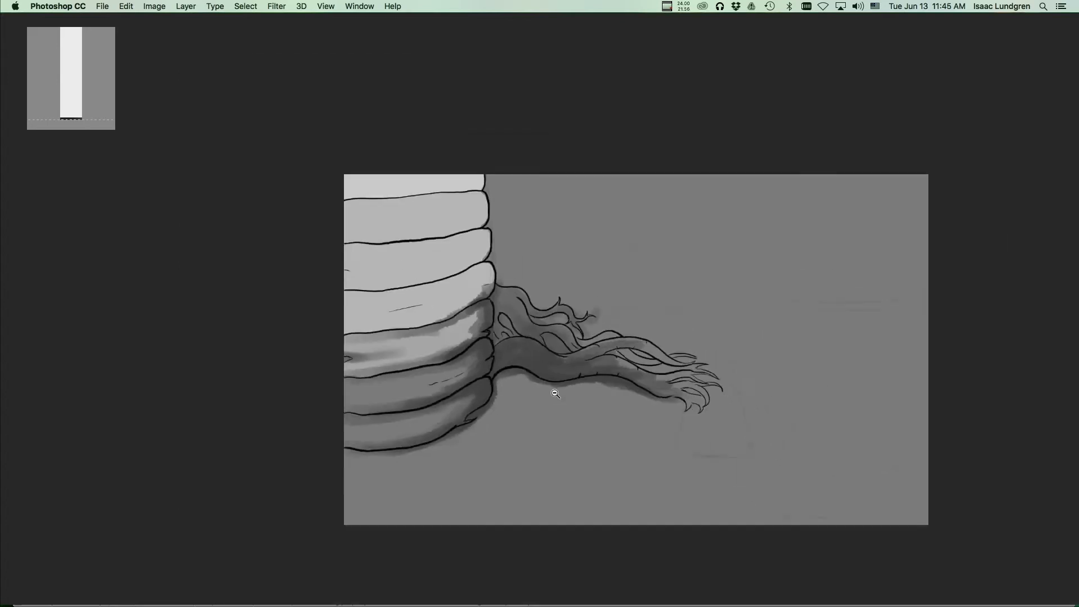
scroll(591, 378, "up", 5)
left_click(464, 371, "alt")
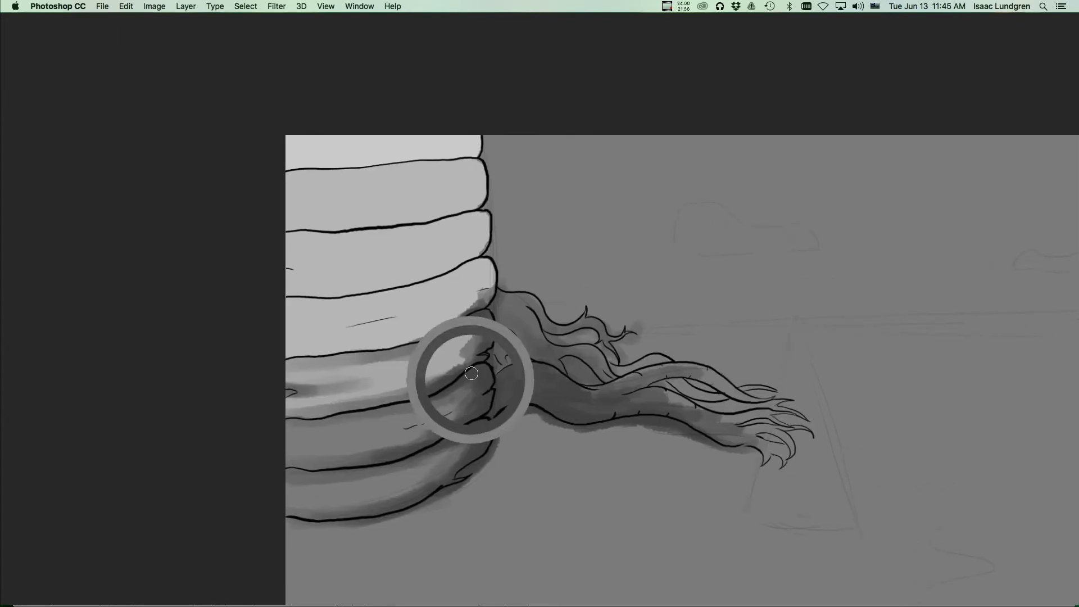
mouse_move(474, 360)
left_mouse_down()
mouse_move(448, 372)
mouse_move(479, 355)
mouse_move(456, 332)
mouse_move(361, 364)
mouse_move(471, 353)
left_mouse_up()
left_click(477, 346, "alt")
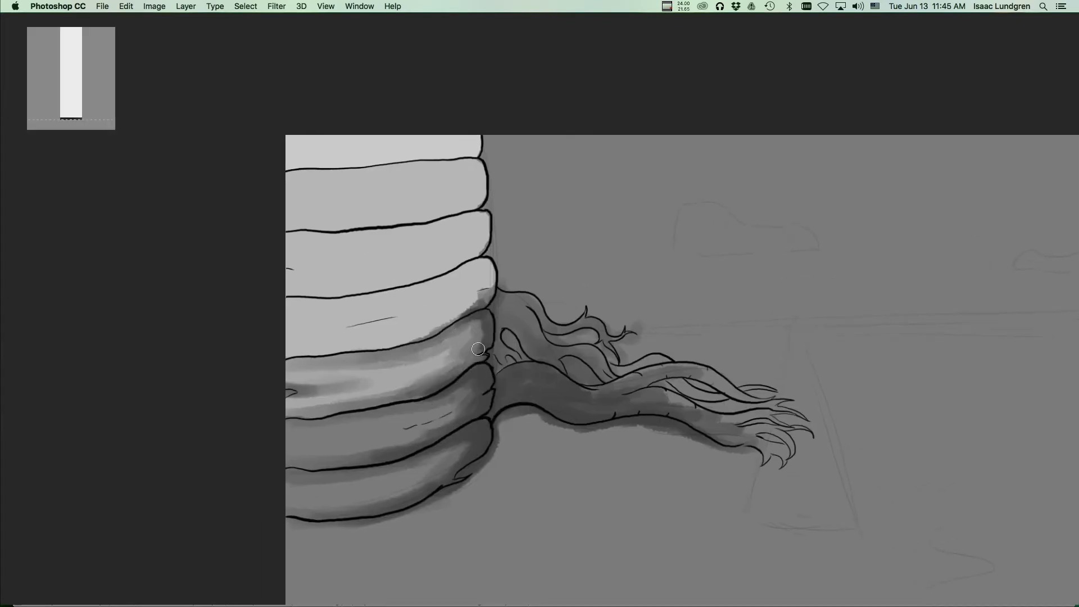
left_click(387, 375, "alt")
mouse_move(321, 441)
left_mouse_down()
mouse_move(292, 441)
mouse_move(351, 433)
left_mouse_up()
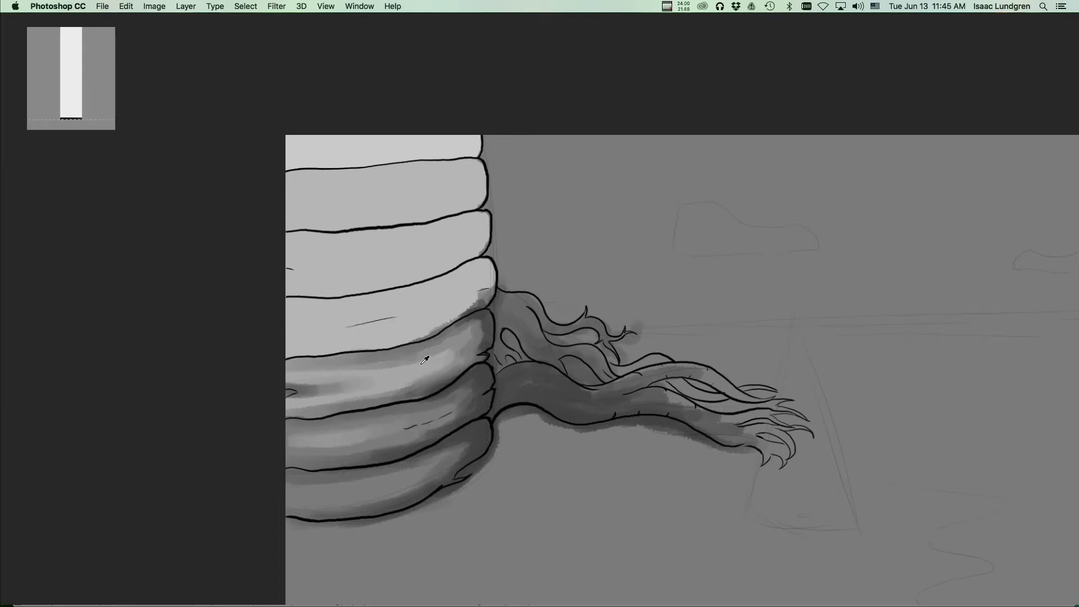
Step: Shade the outer end and edges of the fourth trunk band from the ground, blending with greys sampled from the trunk
left_click(402, 356, "alt")
mouse_move(416, 344)
left_mouse_down()
mouse_move(381, 346)
mouse_move(439, 333)
mouse_move(428, 331)
mouse_move(478, 300)
mouse_move(461, 302)
mouse_move(485, 292)
mouse_move(484, 263)
left_mouse_up()
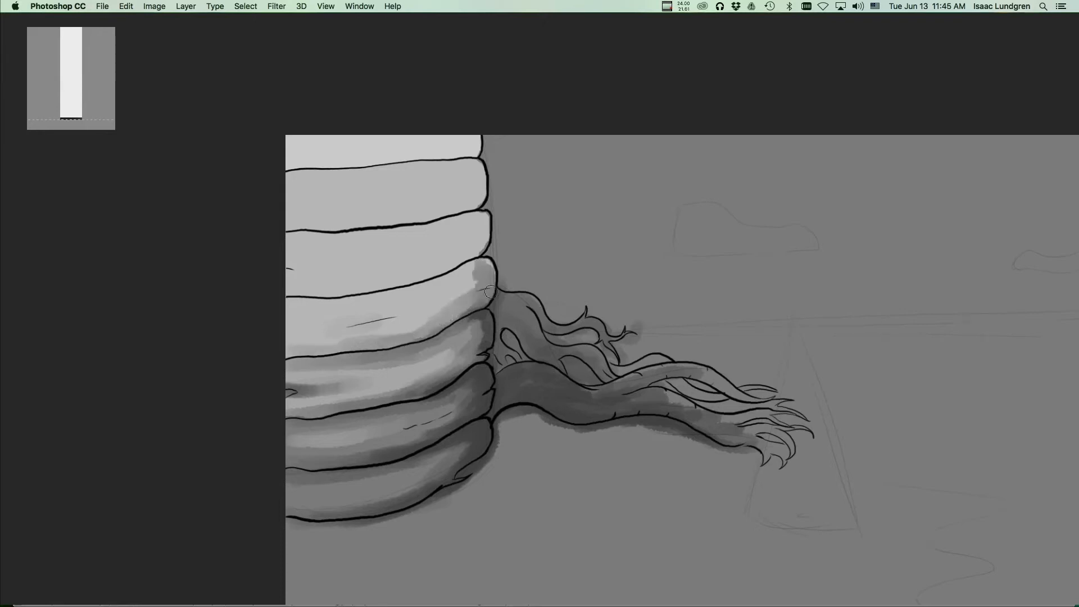
mouse_move(482, 259)
left_mouse_down()
mouse_move(431, 281)
mouse_move(446, 286)
mouse_move(403, 294)
mouse_move(279, 299)
mouse_move(472, 270)
mouse_move(477, 298)
mouse_move(458, 308)
mouse_move(487, 301)
mouse_move(490, 322)
mouse_move(486, 301)
mouse_move(407, 345)
mouse_move(479, 327)
mouse_move(479, 354)
mouse_move(471, 328)
mouse_move(455, 375)
mouse_move(453, 336)
mouse_move(472, 353)
left_mouse_up()
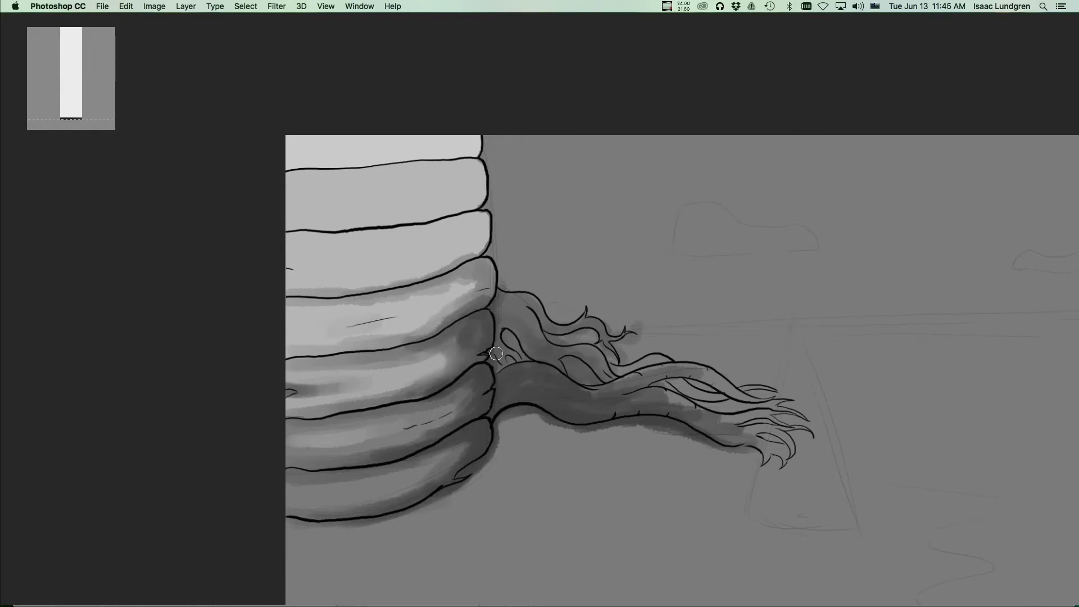
scroll(495, 353, "down", 3)
scroll(489, 360, "up", 2)
left_click(459, 376, "alt")
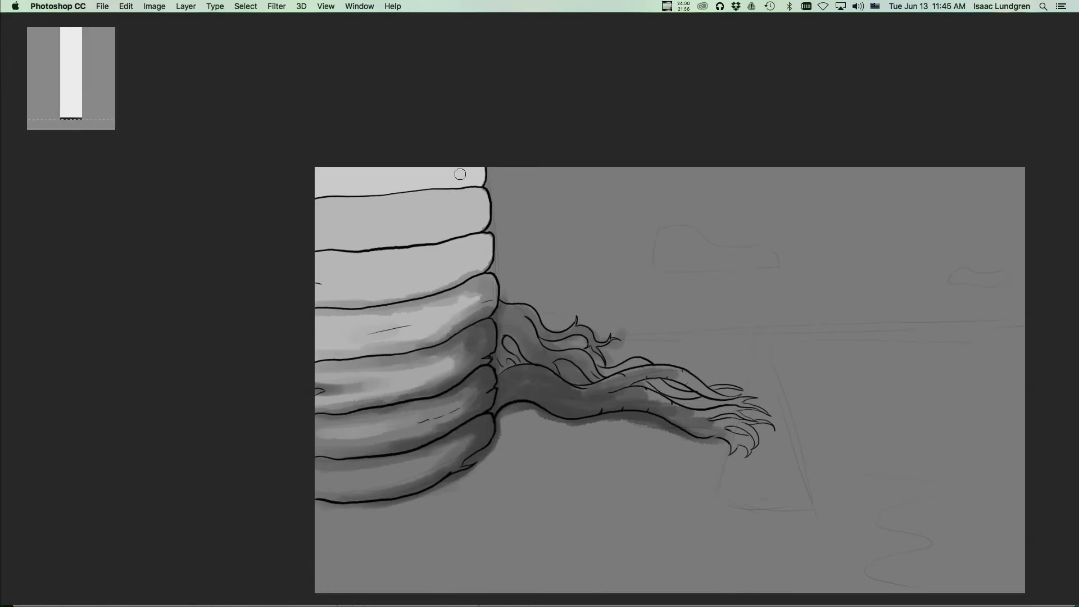
mouse_move(464, 322)
left_mouse_down()
mouse_move(495, 295)
mouse_move(485, 276)
mouse_move(479, 314)
mouse_move(435, 341)
mouse_move(484, 306)
mouse_move(487, 283)
mouse_move(439, 296)
mouse_move(448, 330)
left_mouse_up()
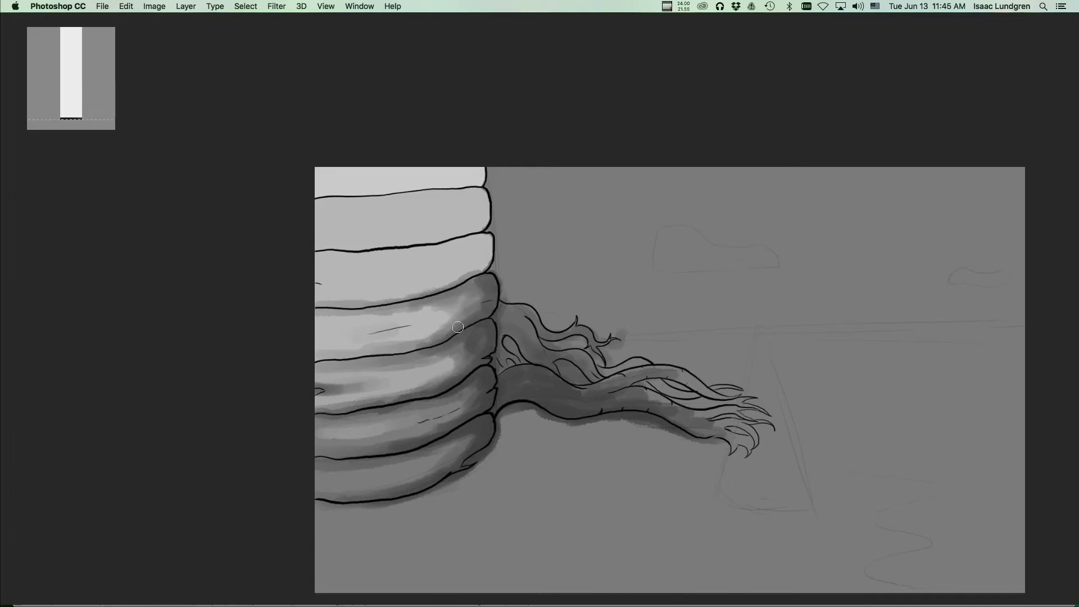
mouse_move(425, 302)
left_mouse_down()
mouse_move(449, 302)
mouse_move(461, 322)
left_mouse_up()
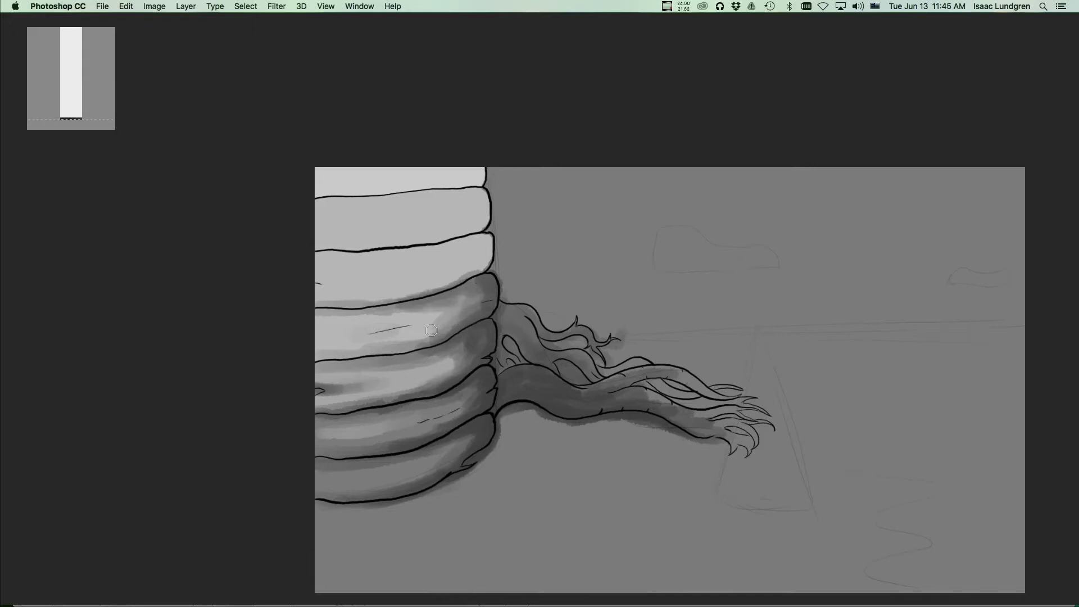
mouse_move(485, 294)
left_mouse_down()
mouse_move(447, 334)
mouse_move(361, 358)
left_mouse_up()
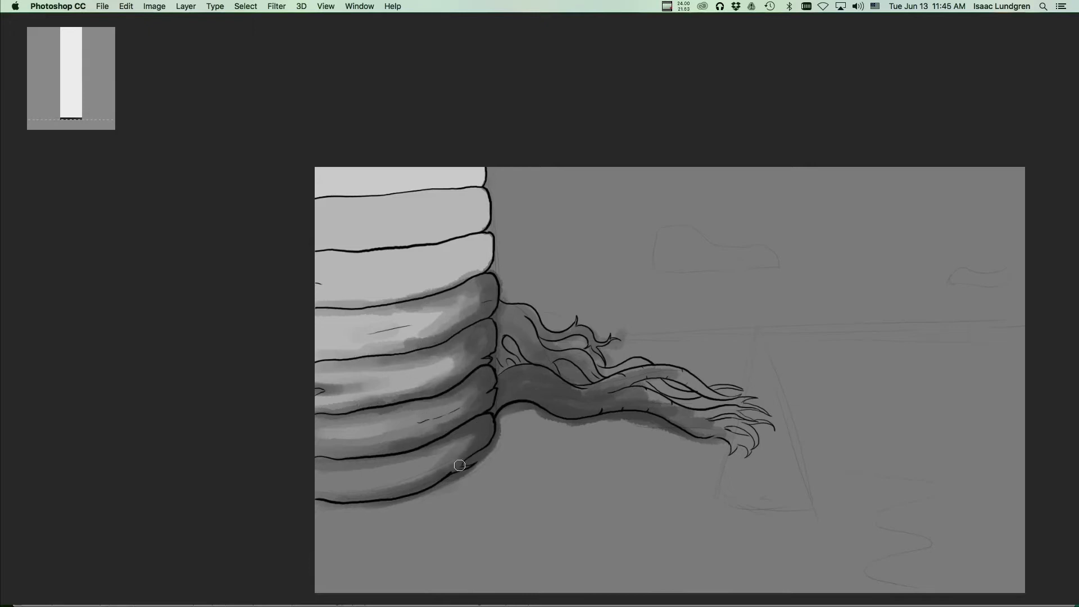
Step: Sample a darker grey and deepen the shadows at the outer ends of the three lowest trunk bands
scroll(497, 354, "up", 2, "alt")
left_click(494, 363, "alt")
left_click_drag(490, 362, 482, 433)
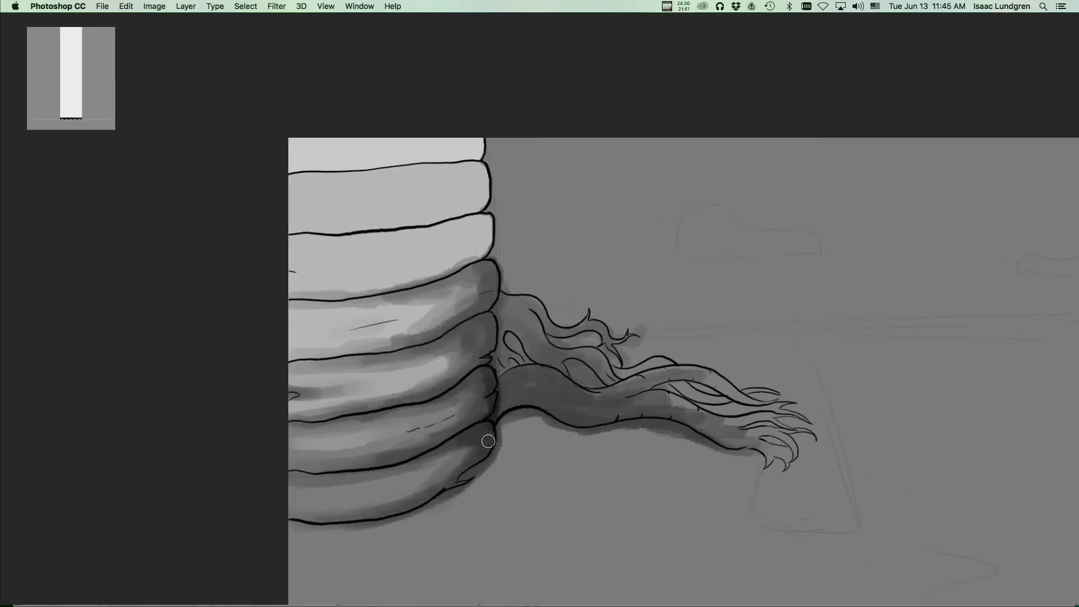
mouse_move(488, 386)
left_mouse_down()
mouse_move(472, 425)
mouse_move(486, 367)
mouse_move(467, 385)
left_mouse_up()
mouse_move(461, 433)
left_mouse_down()
mouse_move(480, 448)
mouse_move(492, 433)
left_mouse_up()
mouse_move(475, 356)
left_mouse_down()
mouse_move(486, 316)
mouse_move(360, 354)
left_mouse_up()
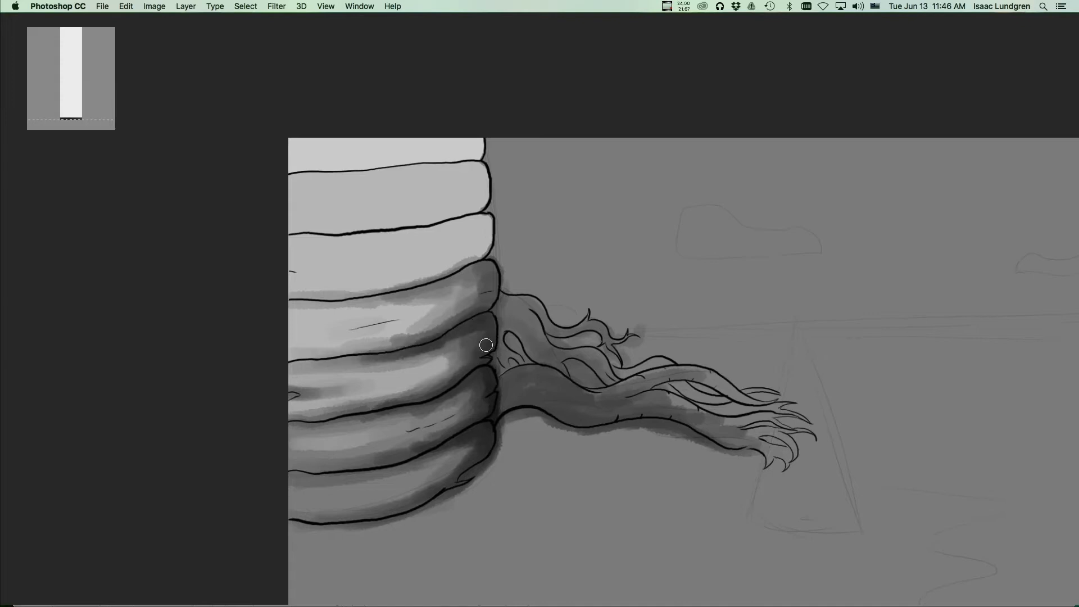
Step: Deepen the shading along the fourth trunk band and add grey shading to the fifth band's outer end and lower edge
mouse_move(481, 319)
left_mouse_down()
mouse_move(478, 256)
mouse_move(447, 264)
mouse_move(477, 227)
mouse_move(484, 247)
mouse_move(375, 297)
mouse_move(315, 353)
mouse_move(415, 338)
mouse_move(432, 327)
mouse_move(385, 308)
mouse_move(292, 307)
left_mouse_up()
left_click_drag(436, 288, 446, 281)
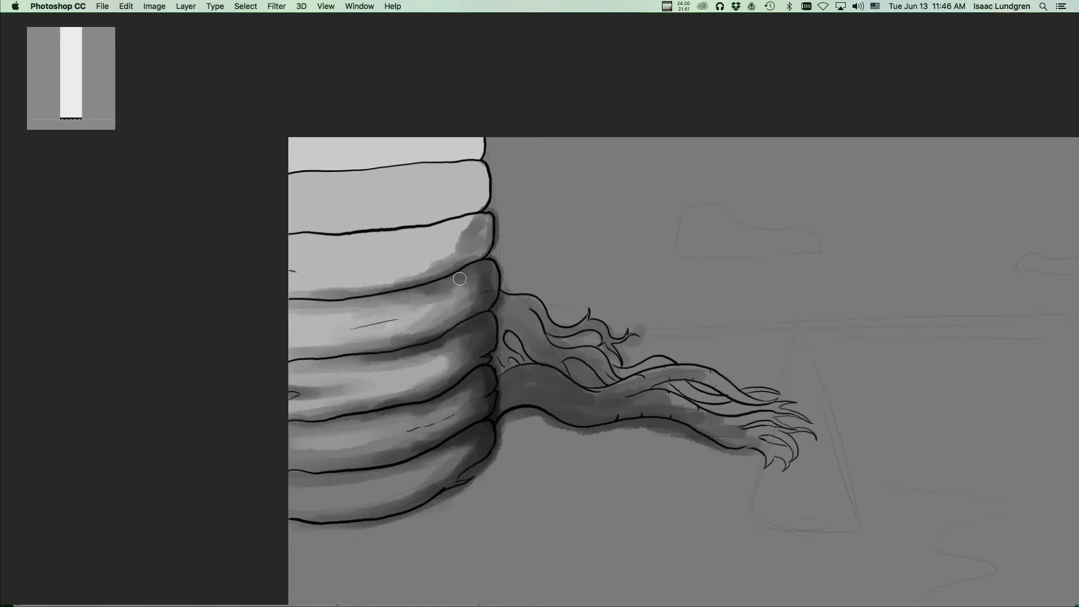
mouse_move(454, 323)
left_mouse_down()
mouse_move(416, 342)
mouse_move(482, 302)
left_mouse_up()
Step: Blend sampled greys across the third trunk band and paint a cast shadow on the ground below the trunk and long root
left_click(417, 343, "alt")
left_click(427, 339, "alt")
mouse_move(419, 346)
left_mouse_down()
mouse_move(293, 360)
mouse_move(467, 343)
mouse_move(470, 365)
mouse_move(441, 399)
mouse_move(264, 405)
mouse_move(321, 390)
mouse_move(305, 379)
mouse_move(347, 383)
mouse_move(315, 390)
mouse_move(365, 390)
mouse_move(282, 422)
mouse_move(423, 408)
left_mouse_up()
mouse_move(403, 459)
left_mouse_down()
mouse_move(315, 471)
mouse_move(416, 461)
mouse_move(394, 470)
mouse_move(432, 453)
mouse_move(382, 514)
mouse_move(298, 515)
mouse_move(454, 495)
mouse_move(420, 512)
mouse_move(486, 480)
mouse_move(502, 417)
mouse_move(497, 446)
mouse_move(522, 408)
mouse_move(570, 422)
mouse_move(531, 421)
mouse_move(506, 447)
mouse_move(654, 438)
mouse_move(537, 458)
mouse_move(509, 479)
mouse_move(383, 518)
left_mouse_up()
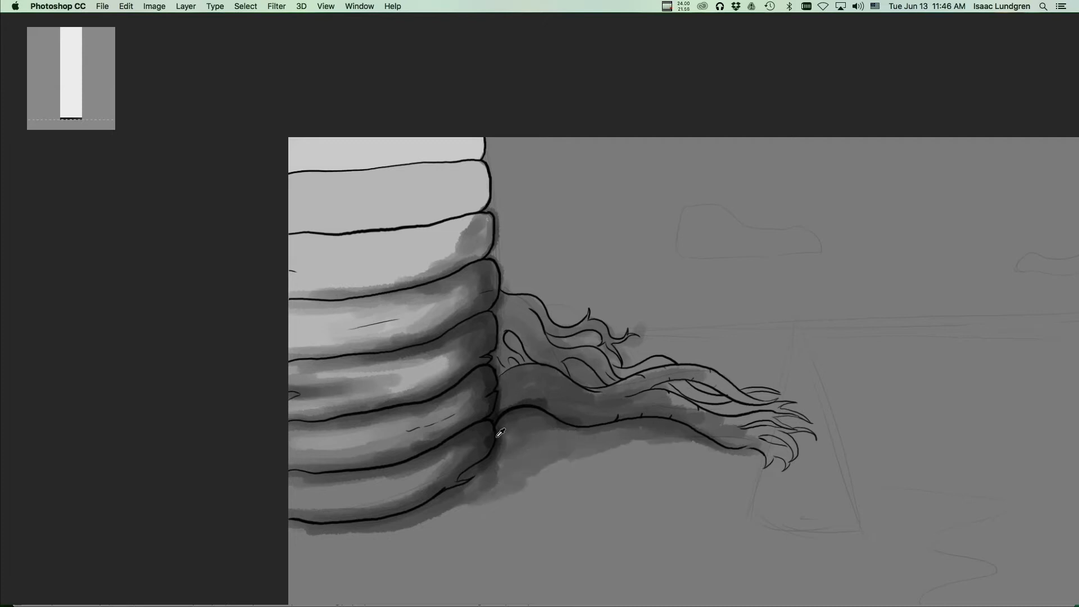
Step: Sample the darkest grey at the trunk's edge and deepen the ground shadow directly beneath the long root
left_click(496, 397)
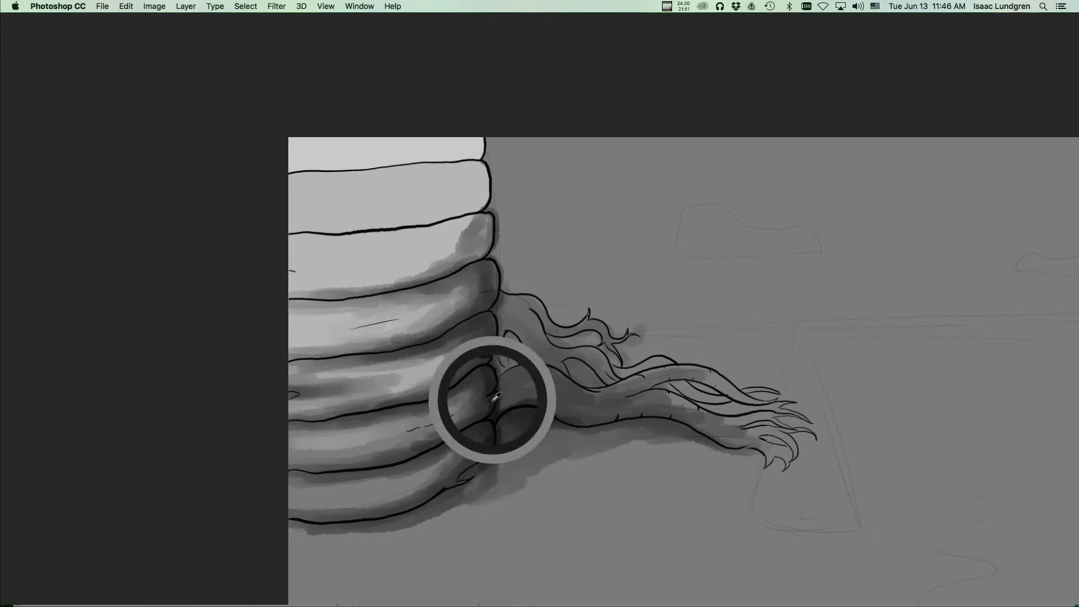
left_click(494, 393, "alt")
mouse_move(518, 419)
left_mouse_down()
mouse_move(553, 430)
mouse_move(490, 482)
mouse_move(565, 430)
mouse_move(544, 439)
mouse_move(641, 422)
mouse_move(694, 434)
mouse_move(671, 426)
left_mouse_up()
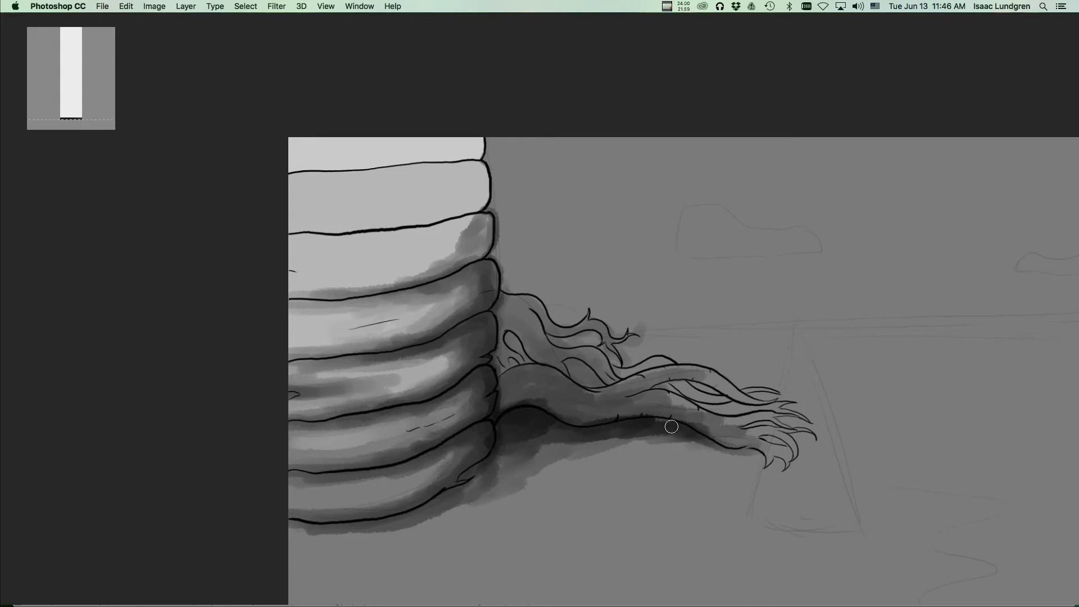
mouse_move(560, 430)
left_mouse_down()
mouse_move(571, 453)
mouse_move(489, 484)
mouse_move(569, 423)
mouse_move(609, 444)
mouse_move(696, 447)
mouse_move(658, 444)
left_mouse_up()
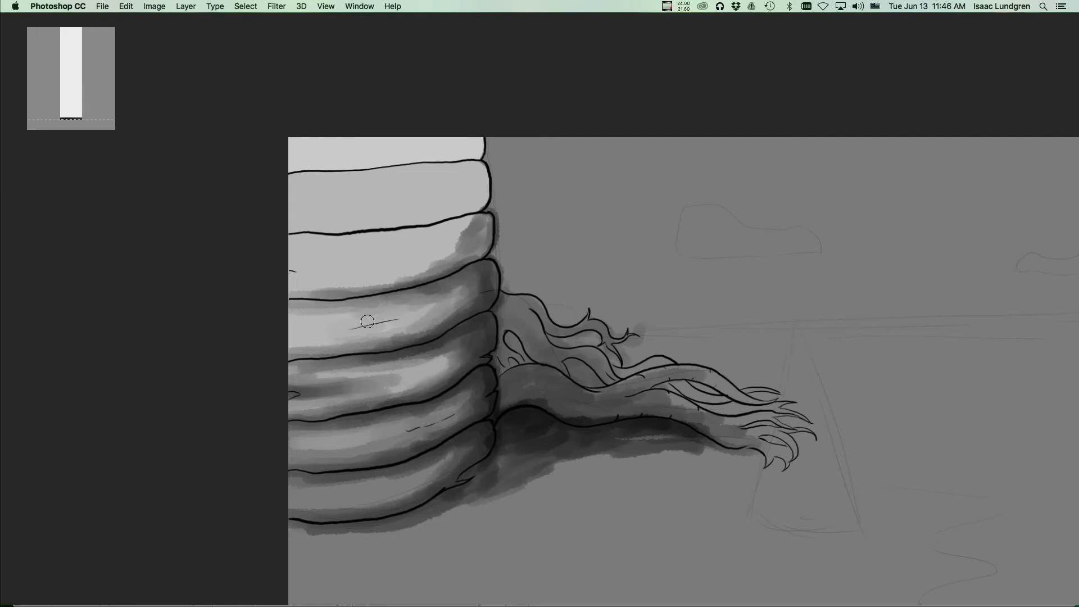
Step: Blend sampled greys along the ground shadow beneath the long root and extend it past the root's clawed tips
left_click_drag(717, 446, 796, 466)
mouse_move(691, 441)
left_mouse_down()
mouse_move(596, 451)
mouse_move(495, 495)
left_mouse_up()
left_click(611, 458, "alt")
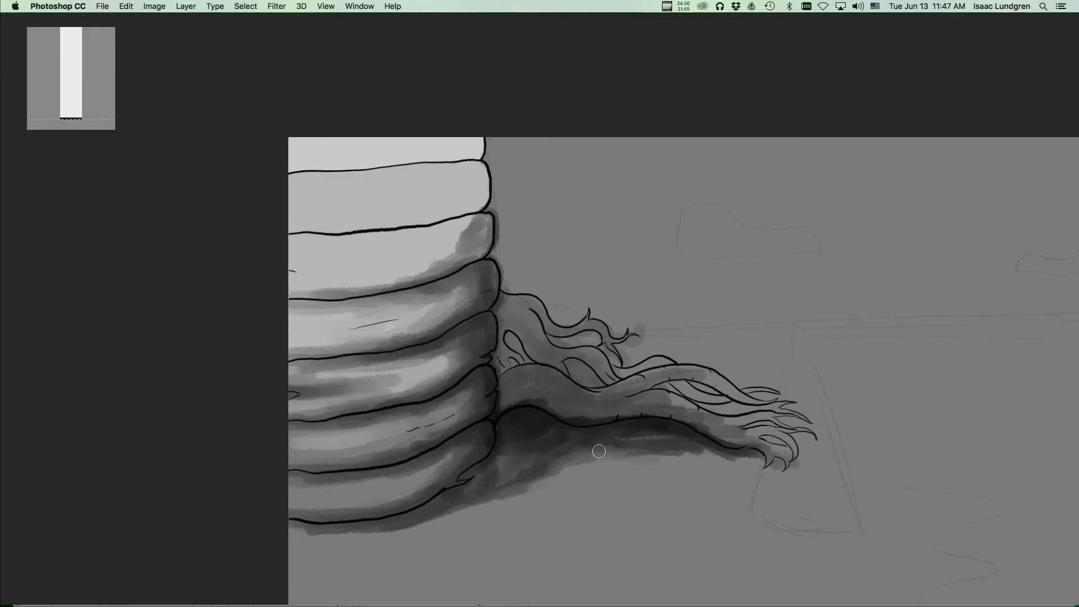
left_click(666, 447, "alt")
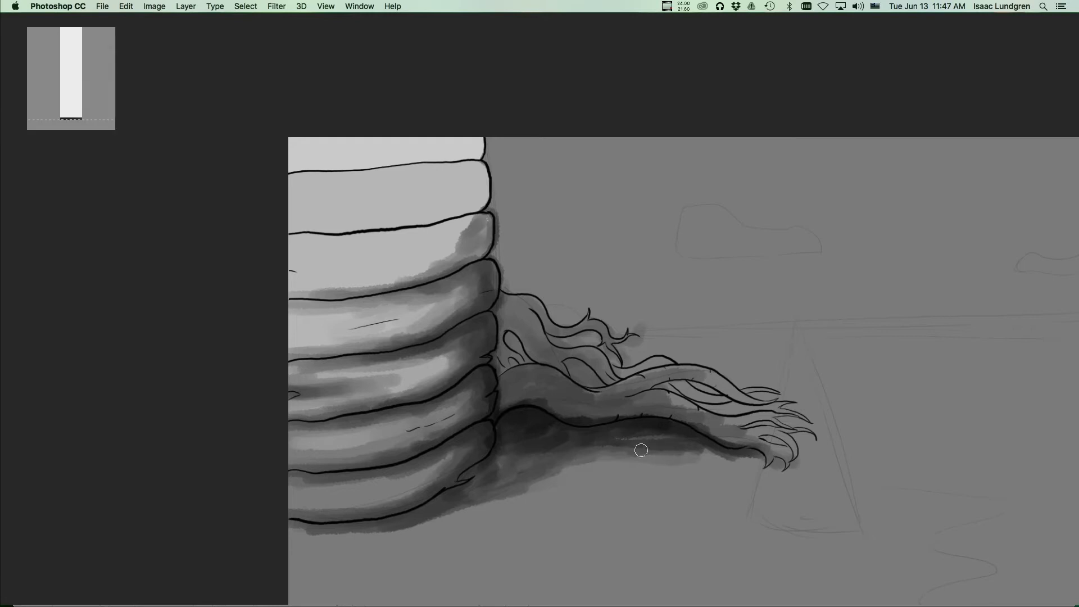
mouse_move(695, 450)
left_mouse_down()
mouse_move(787, 480)
mouse_move(724, 467)
mouse_move(531, 476)
mouse_move(453, 529)
left_mouse_up()
Step: Widen the ground shadow below the trunk and root with a larger brush and stretch it outward beyond the root tips
scroll(508, 450, "down", 5)
scroll(521, 437, "up", 4)
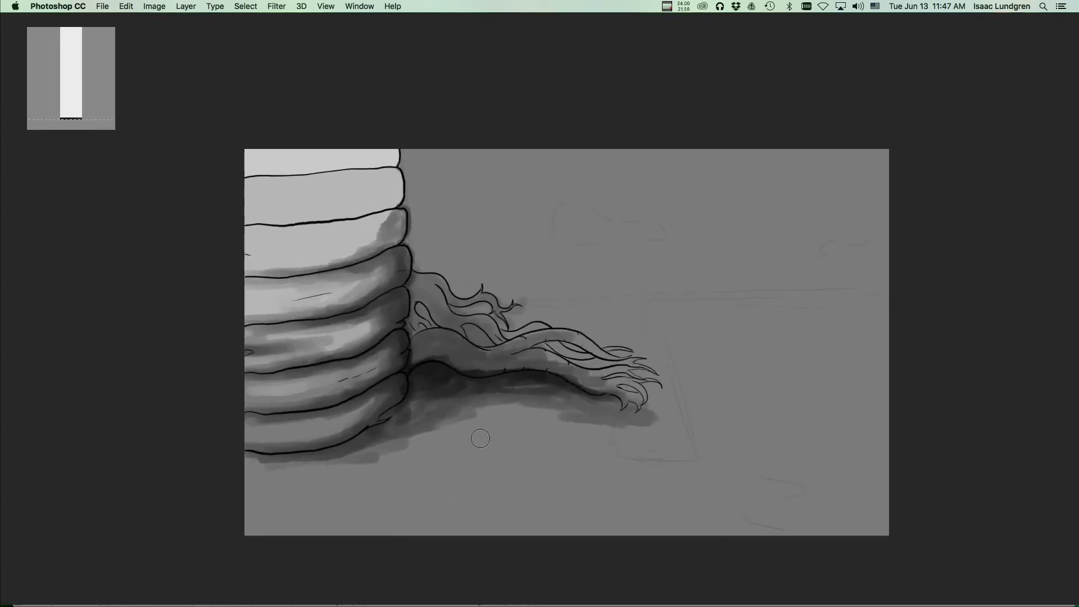
mouse_move(437, 410)
left_mouse_down()
mouse_move(440, 425)
mouse_move(409, 455)
mouse_move(509, 399)
left_mouse_up()
mouse_move(514, 405)
left_mouse_down()
mouse_move(609, 432)
mouse_move(488, 431)
mouse_move(516, 429)
mouse_move(524, 405)
mouse_move(515, 398)
mouse_move(619, 429)
mouse_move(457, 386)
mouse_move(565, 399)
mouse_move(542, 412)
mouse_move(460, 419)
mouse_move(465, 428)
mouse_move(394, 448)
mouse_move(275, 469)
left_mouse_up()
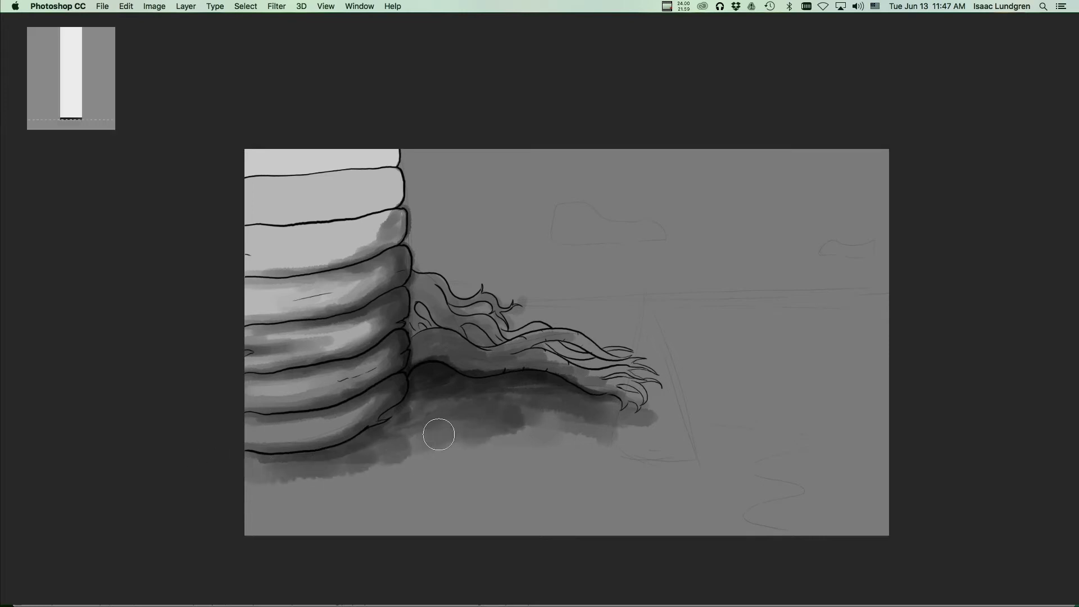
mouse_move(609, 414)
left_mouse_down()
mouse_move(655, 433)
mouse_move(738, 440)
left_mouse_up()
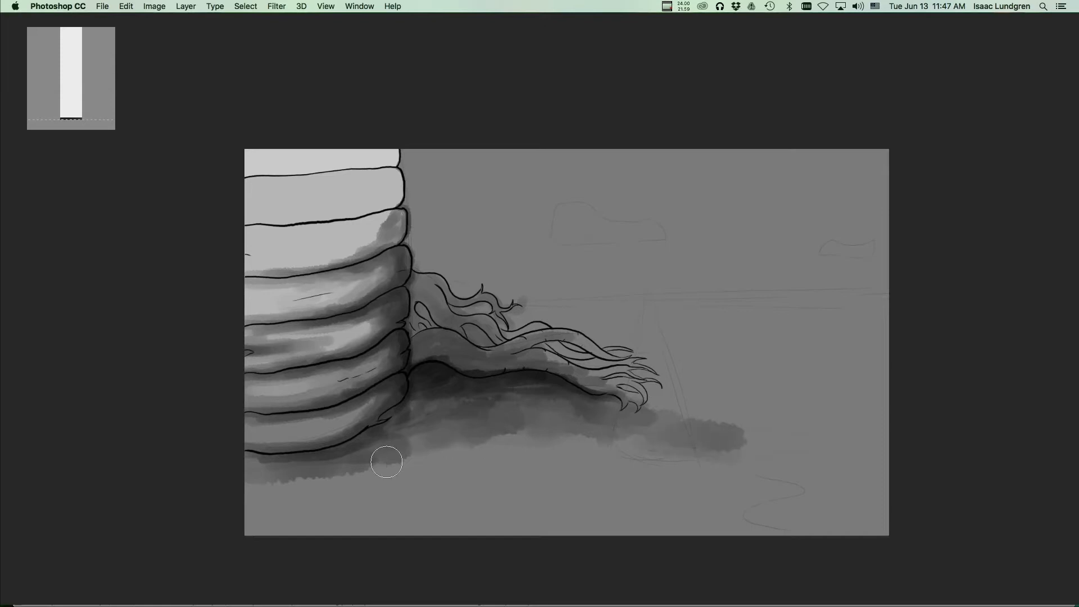
Step: Spread softer grey shading across the foreground ground down to the canvas's lower edge, using greys sampled from the shadow
left_click_drag(494, 429, 427, 462)
mouse_move(706, 471)
left_mouse_down()
mouse_move(752, 513)
mouse_move(544, 465)
left_mouse_up()
mouse_move(469, 422)
left_mouse_down()
mouse_move(412, 450)
mouse_move(627, 468)
mouse_move(608, 476)
mouse_move(644, 502)
mouse_move(739, 510)
mouse_move(557, 498)
mouse_move(396, 440)
mouse_move(428, 457)
left_mouse_up()
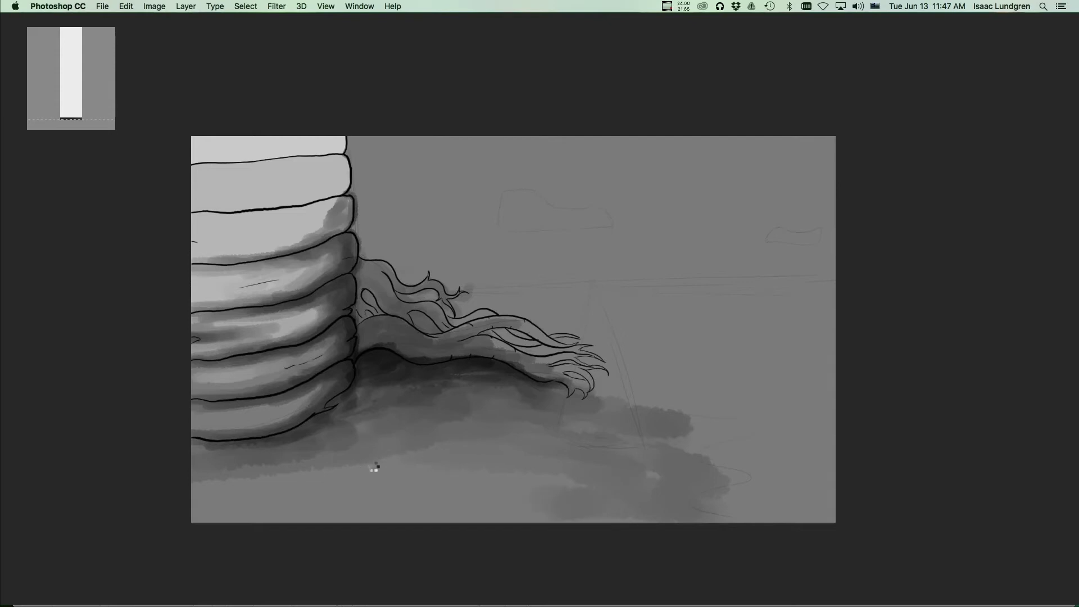
left_click(396, 450, "alt")
left_click(292, 473, "alt")
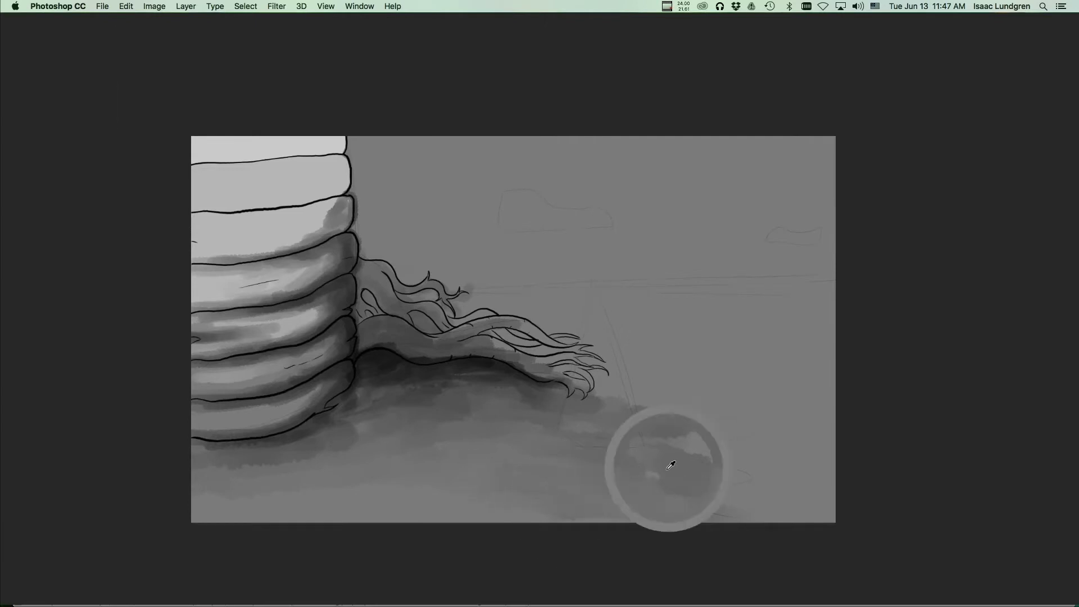
Step: Shade the outer edge of the ground with sampled greys as a slope descending from the root tips to the canvas's lower edge
mouse_move(682, 487)
left_mouse_down()
mouse_move(747, 491)
mouse_move(708, 455)
left_mouse_up()
left_click(718, 484, "alt")
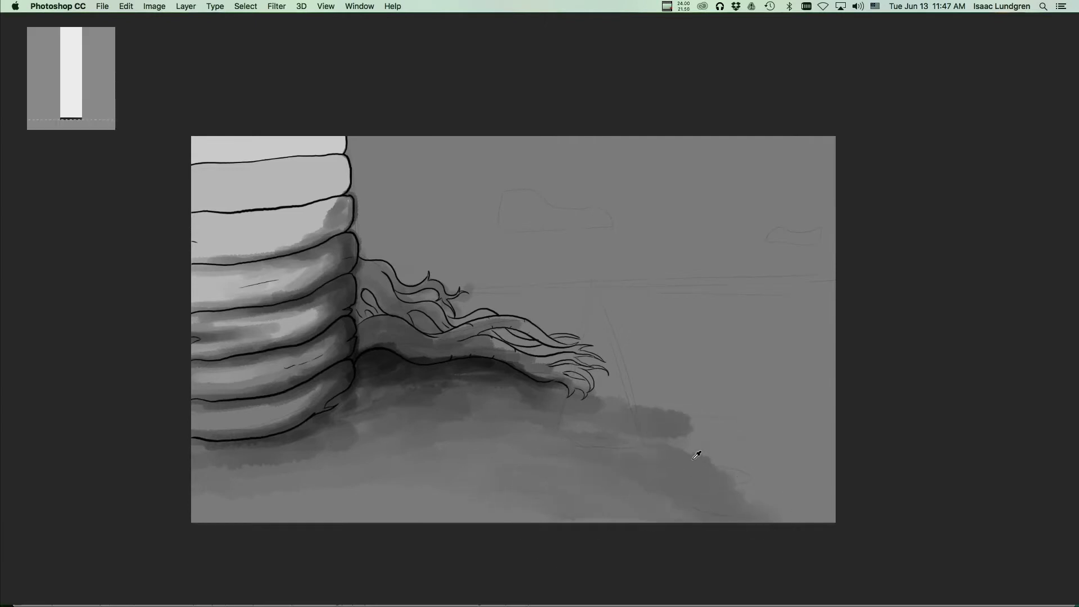
left_click(672, 425, "alt")
left_click_drag(705, 452, 763, 515)
left_click(653, 426, "alt")
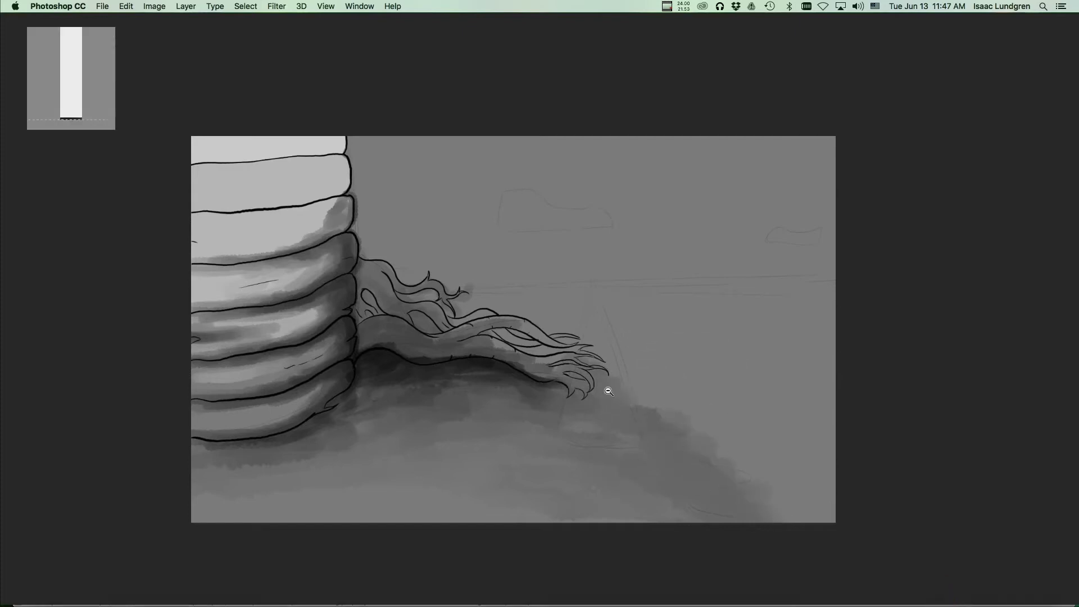
Step: Paint mid-grey ground behind the claw tips and along the outline of the upper roots
left_click(622, 382)
left_click(494, 351, "alt")
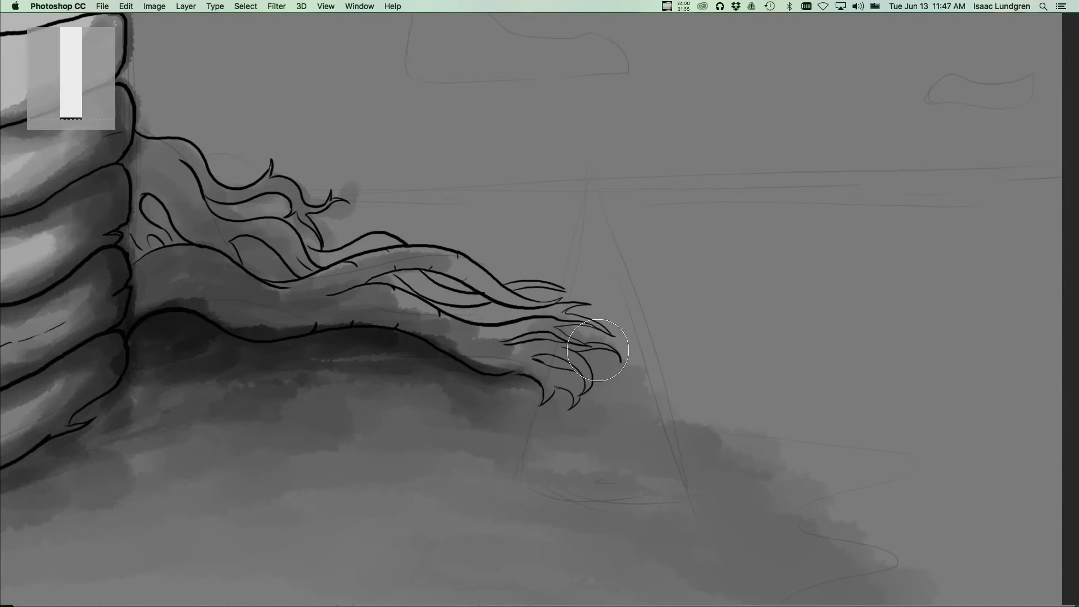
mouse_move(529, 388)
left_mouse_down()
mouse_move(514, 368)
mouse_move(455, 349)
mouse_move(460, 338)
mouse_move(419, 330)
mouse_move(563, 365)
mouse_move(538, 338)
mouse_move(446, 320)
mouse_move(480, 331)
mouse_move(503, 310)
mouse_move(391, 285)
mouse_move(549, 325)
mouse_move(583, 315)
mouse_move(517, 279)
mouse_move(344, 258)
mouse_move(446, 259)
mouse_move(616, 315)
mouse_move(604, 299)
mouse_move(597, 290)
mouse_move(598, 315)
mouse_move(523, 285)
mouse_move(550, 274)
mouse_move(449, 273)
mouse_move(457, 250)
mouse_move(396, 231)
left_mouse_up()
left_click(580, 276, "alt")
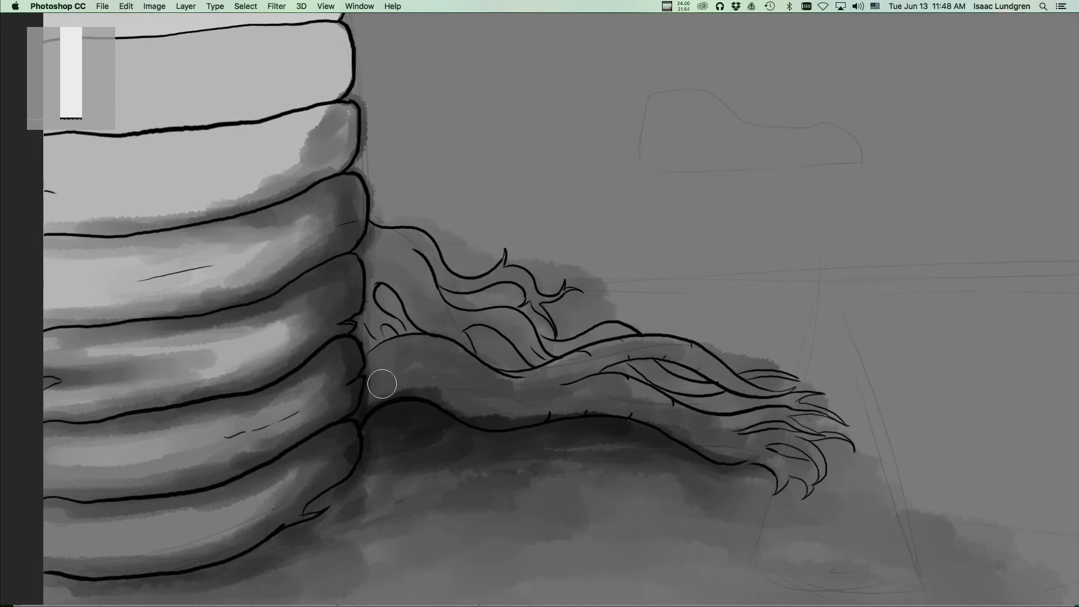
Step: Sample dark greys and build up shading on the underside of the long root where it leaves the trunk
left_click(429, 342)
left_click(313, 440, "alt")
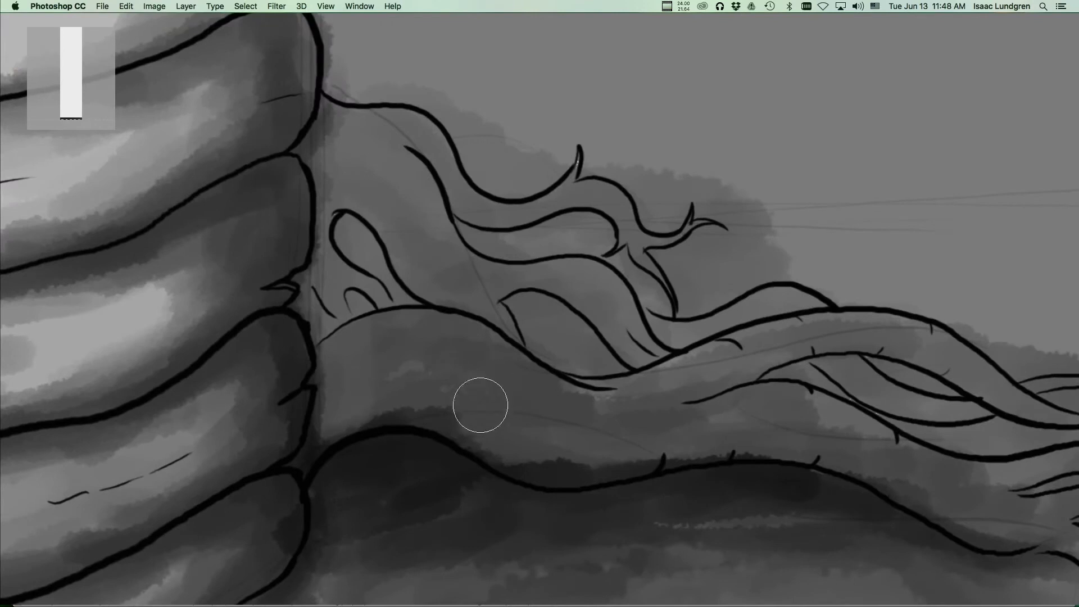
mouse_move(357, 433)
left_mouse_down()
mouse_move(311, 438)
mouse_move(353, 421)
mouse_move(316, 360)
mouse_move(372, 416)
mouse_move(382, 404)
mouse_move(529, 446)
mouse_move(343, 385)
mouse_move(586, 462)
mouse_move(563, 468)
mouse_move(456, 404)
mouse_move(350, 383)
mouse_move(567, 463)
mouse_move(669, 464)
mouse_move(530, 455)
mouse_move(546, 456)
mouse_move(479, 380)
mouse_move(411, 383)
mouse_move(351, 336)
mouse_move(470, 363)
mouse_move(440, 357)
mouse_move(381, 373)
mouse_move(386, 357)
mouse_move(474, 382)
mouse_move(426, 366)
mouse_move(383, 385)
mouse_move(462, 391)
mouse_move(501, 420)
mouse_move(582, 431)
mouse_move(438, 412)
mouse_move(436, 399)
mouse_move(366, 420)
left_mouse_up()
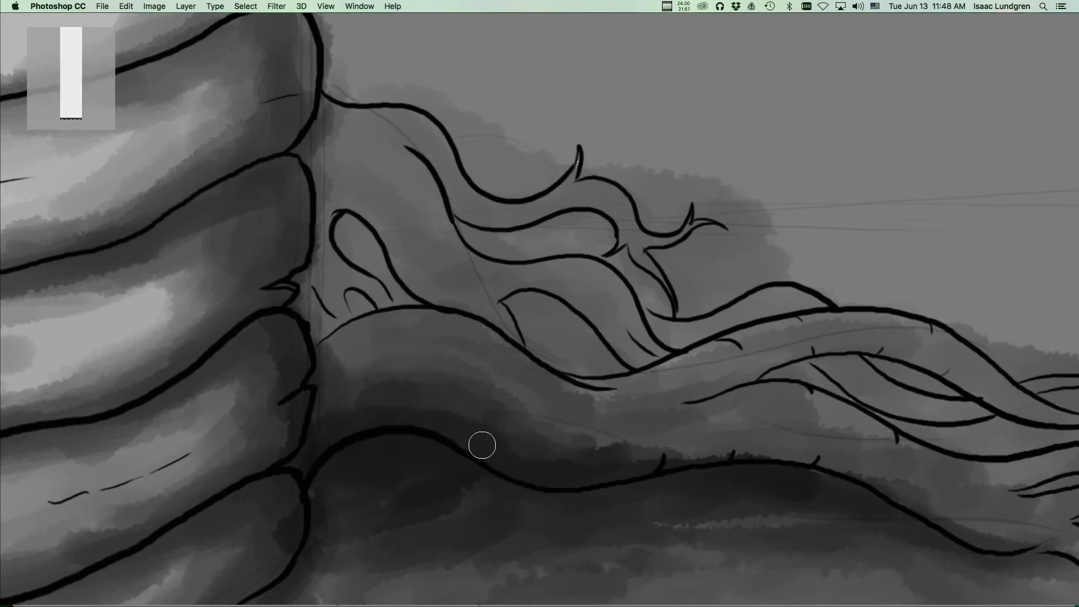
mouse_move(646, 467)
left_mouse_down()
mouse_move(477, 400)
mouse_move(413, 351)
left_mouse_up()
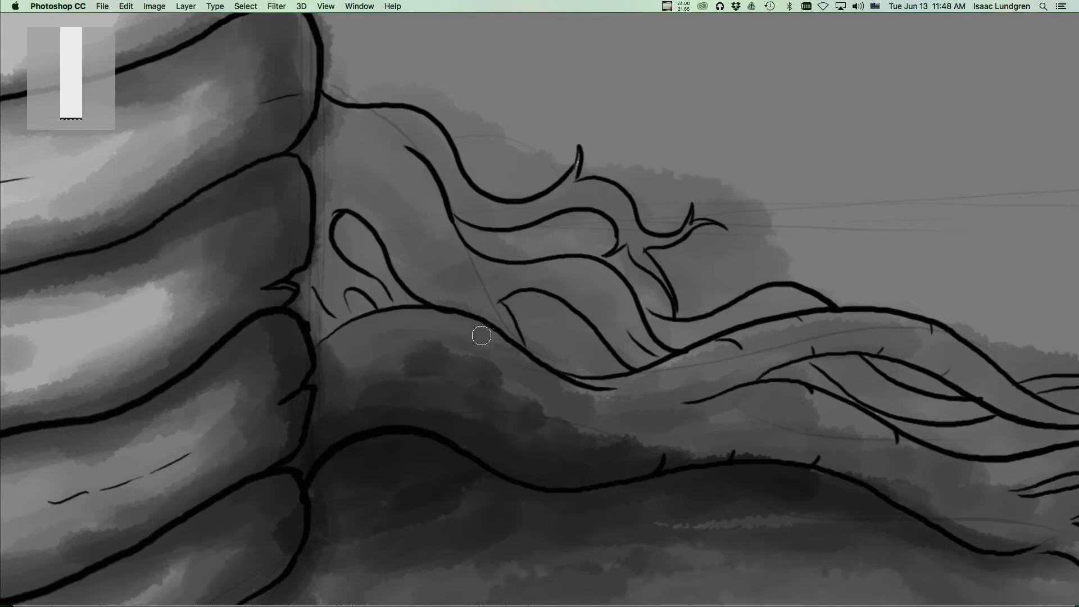
mouse_move(460, 381)
left_mouse_down()
mouse_move(389, 357)
mouse_move(481, 387)
mouse_move(497, 372)
left_mouse_up()
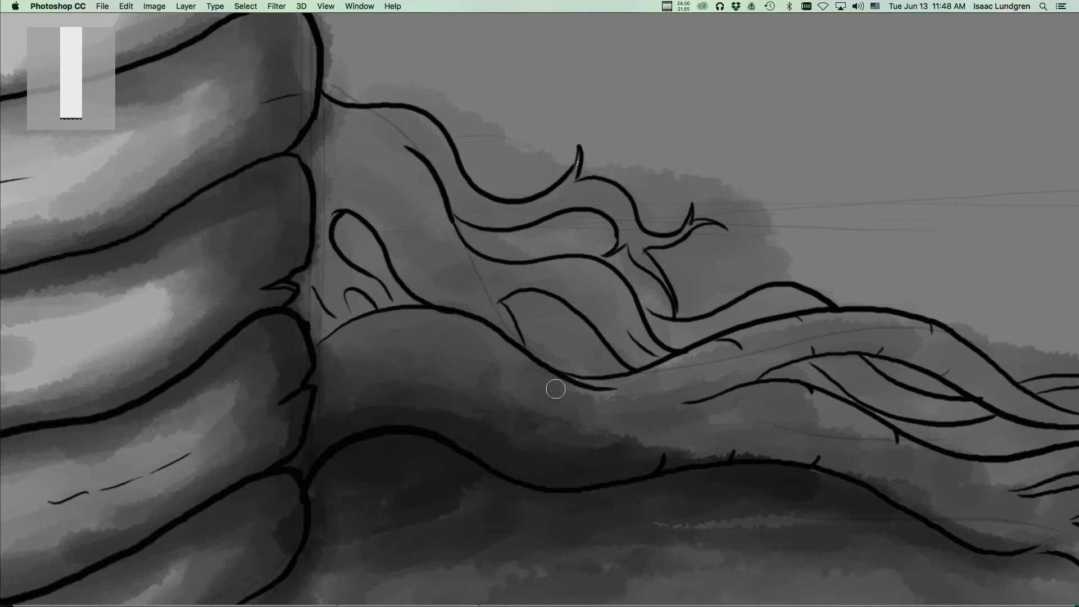
Step: Blend sampled dark greys along the lower edge of the long root's middle section
left_click(609, 439, "alt")
left_click(625, 461, "alt")
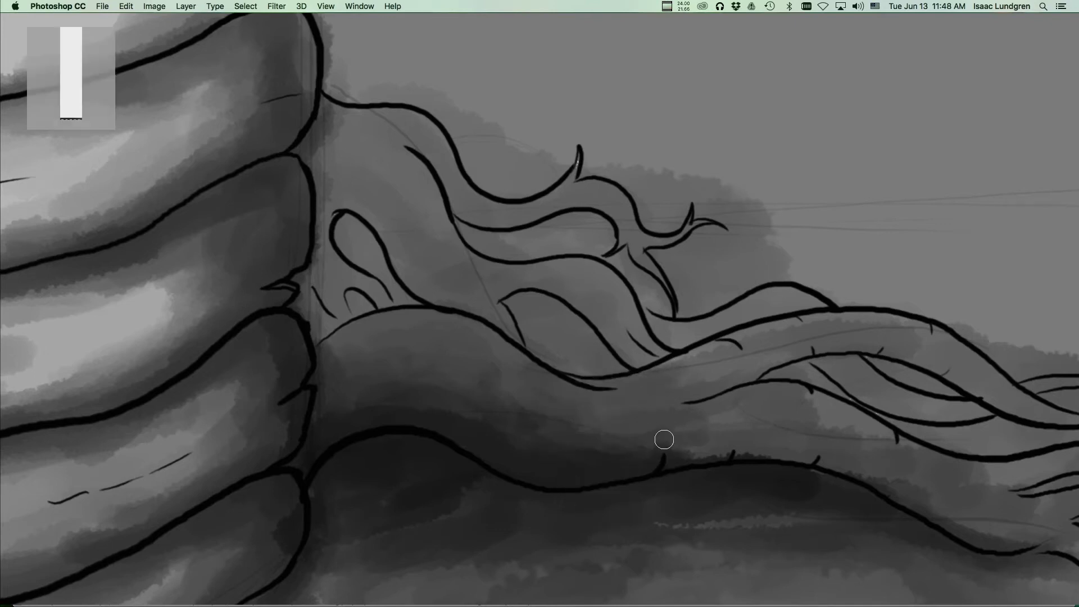
mouse_move(665, 448)
left_mouse_down()
mouse_move(700, 455)
mouse_move(750, 454)
mouse_move(685, 452)
mouse_move(719, 455)
mouse_move(739, 428)
mouse_move(728, 449)
mouse_move(786, 460)
mouse_move(774, 431)
left_mouse_up()
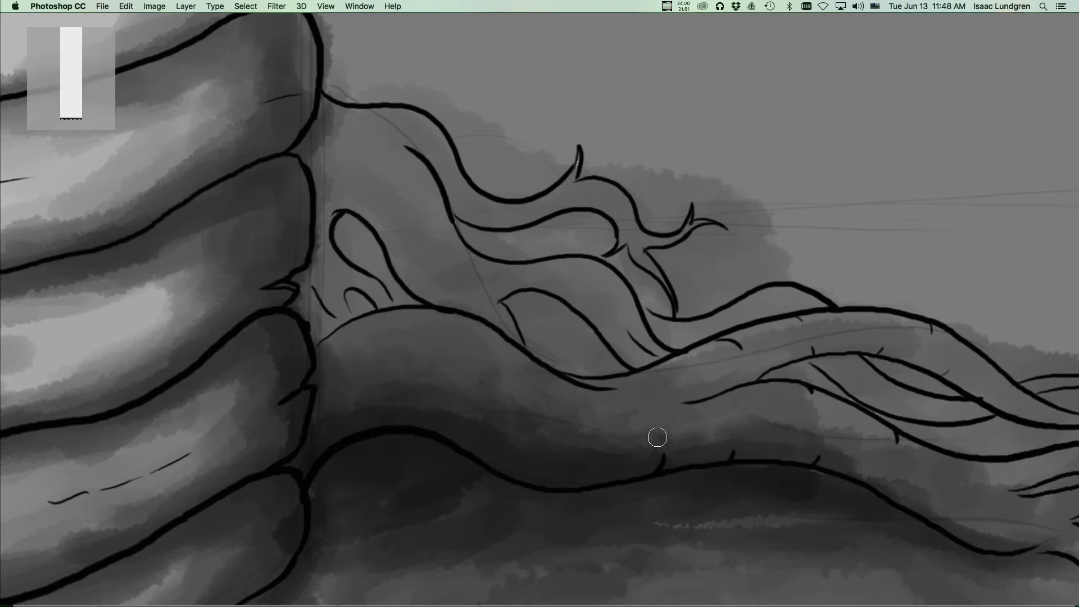
Step: Paint lighter grey strokes along the long root's upper edge, from the fork back to the trunk
left_click_drag(699, 377, 614, 376)
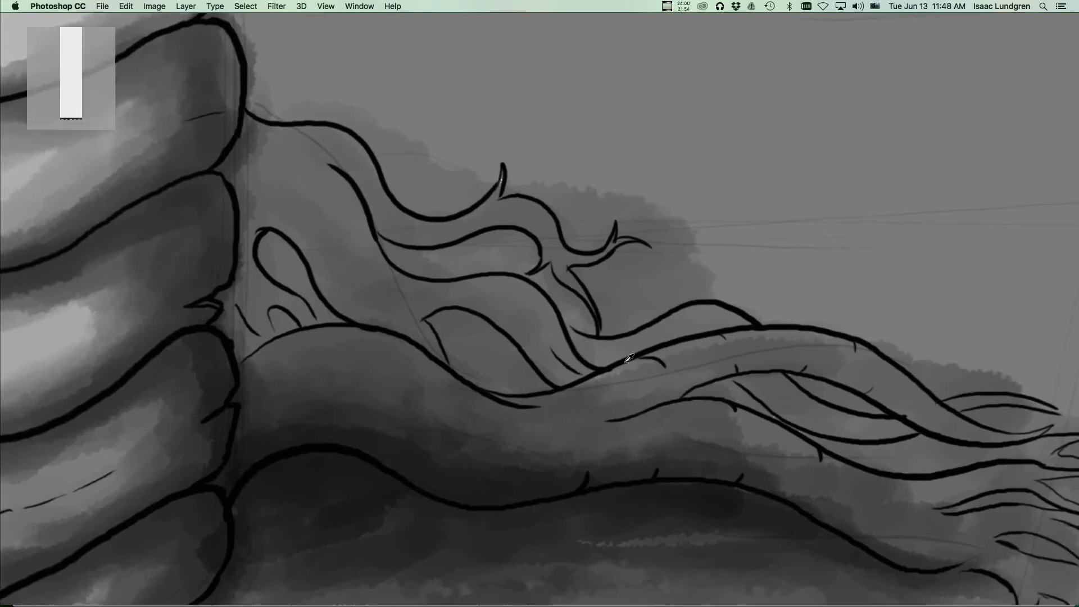
left_click_drag(589, 385, 557, 395)
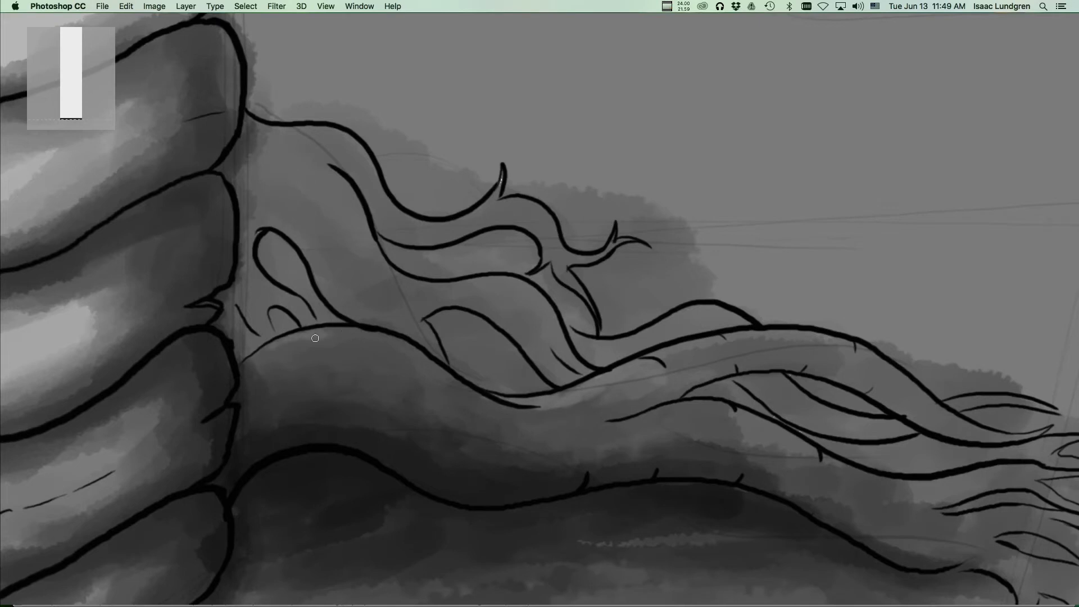
mouse_move(319, 332)
left_mouse_down()
mouse_move(382, 343)
mouse_move(318, 350)
left_mouse_up()
left_click_drag(402, 351, 366, 351)
left_click_drag(453, 370, 430, 385)
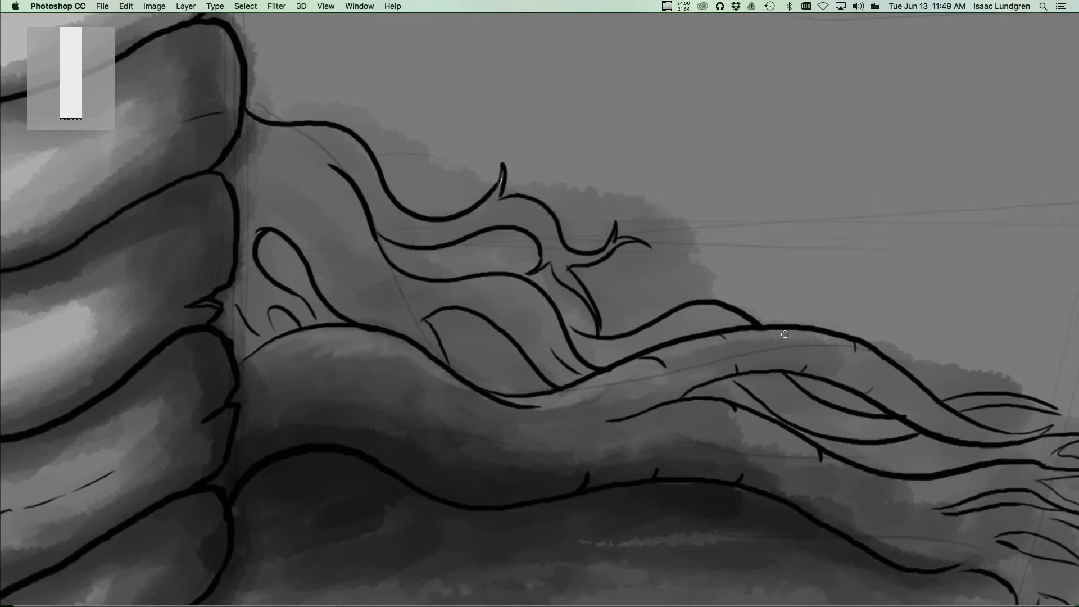
Step: Highlight the top of the long root's lower branch beyond the fork and blend sampled darker greys along its underside
scroll(692, 433, "down", 5)
scroll(693, 427, "up", 5)
left_click_drag(694, 427, 620, 454)
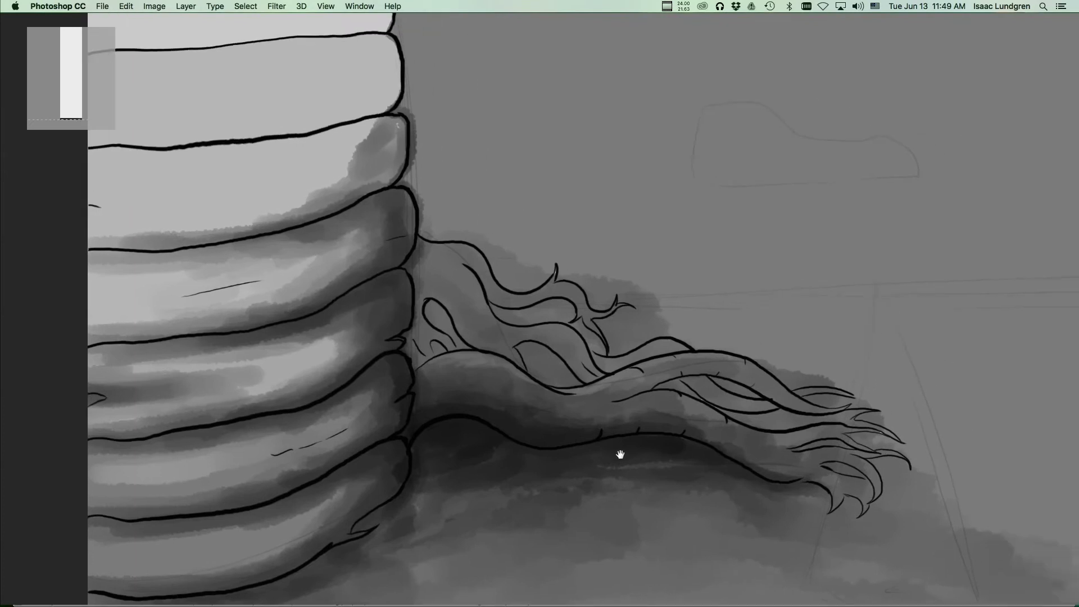
scroll(621, 454, "up", 1)
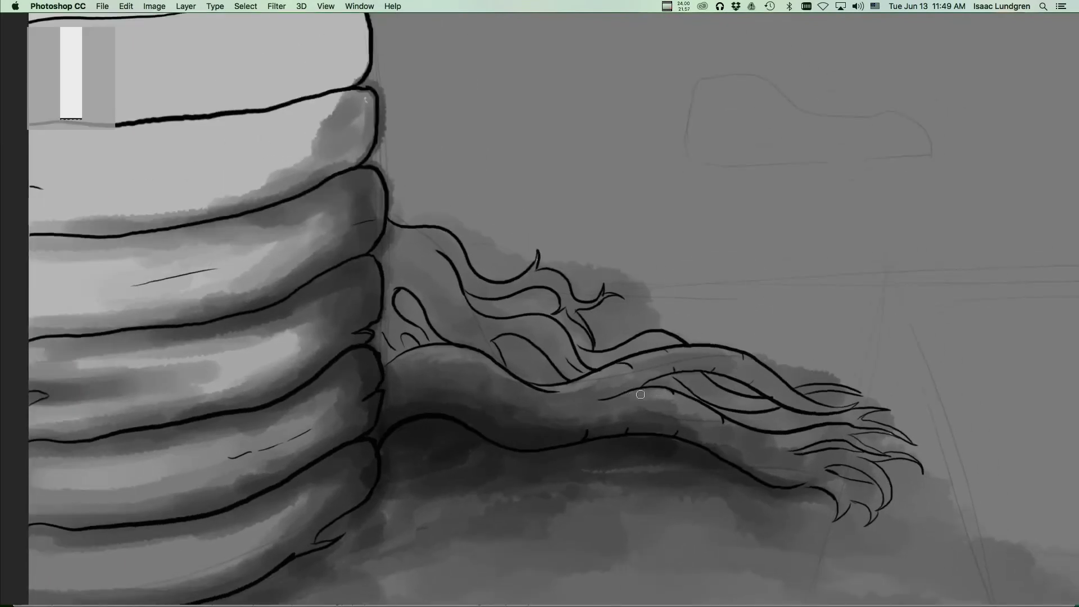
left_click_drag(631, 397, 704, 413)
mouse_move(616, 403)
left_mouse_down()
mouse_move(688, 411)
mouse_move(742, 439)
mouse_move(722, 428)
mouse_move(776, 439)
mouse_move(815, 432)
mouse_move(780, 447)
left_mouse_up()
left_click(708, 444, "alt")
left_click(685, 433, "alt")
left_click_drag(691, 434, 725, 450)
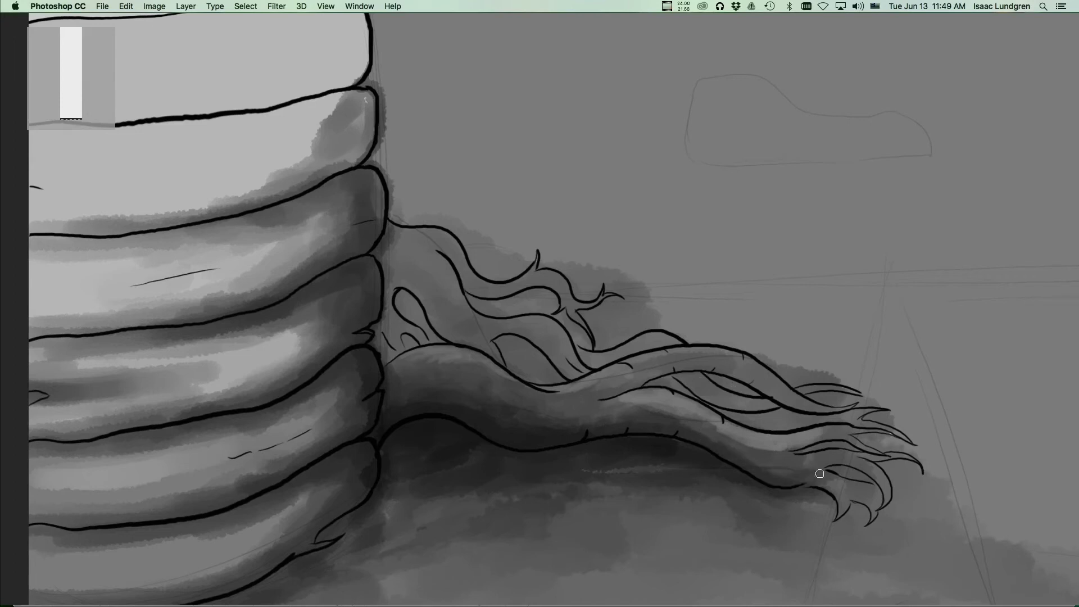
Step: Shade the root's claws, the gap between its two branches and the underside of the upper branch
left_click_drag(853, 461, 878, 480)
mouse_move(798, 459)
left_mouse_down()
mouse_move(813, 443)
mouse_move(773, 452)
mouse_move(711, 433)
mouse_move(826, 435)
left_mouse_up()
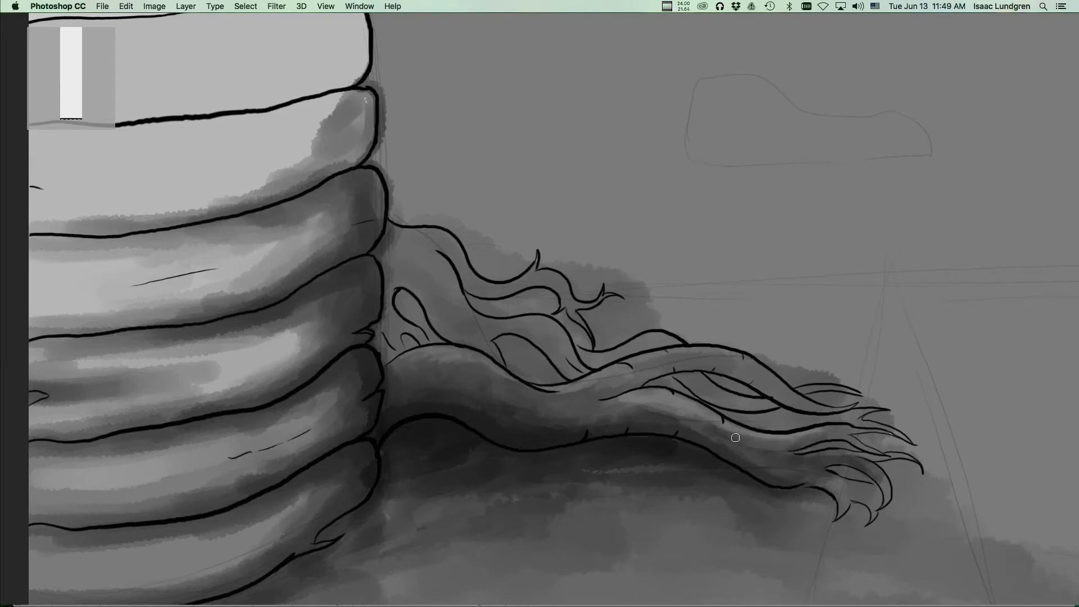
left_click_drag(720, 427, 630, 407)
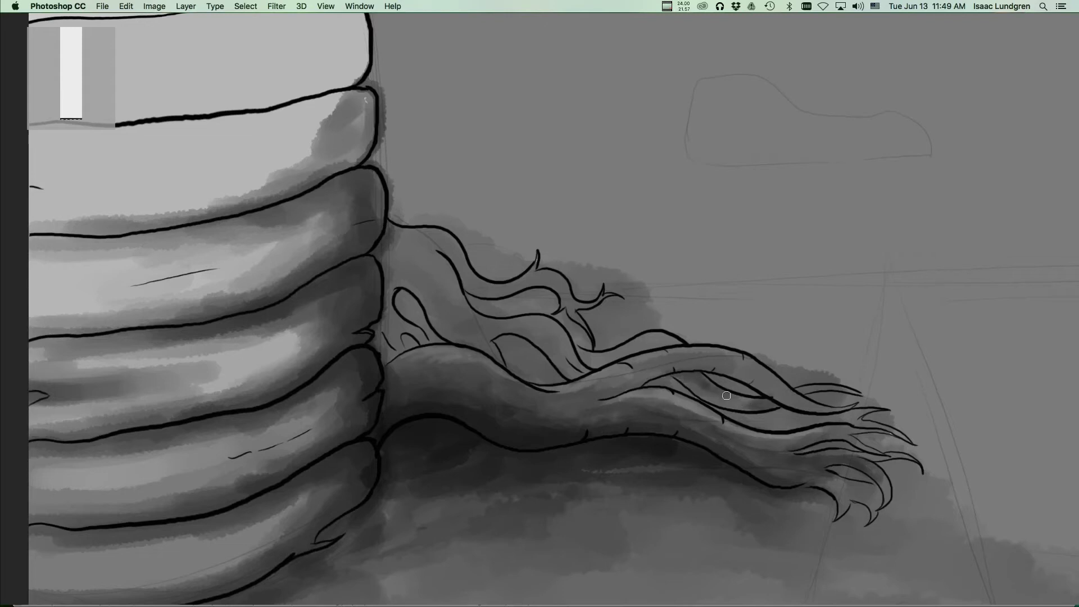
left_click_drag(726, 396, 749, 401)
mouse_move(669, 374)
left_mouse_down()
mouse_move(727, 372)
mouse_move(819, 413)
left_mouse_up()
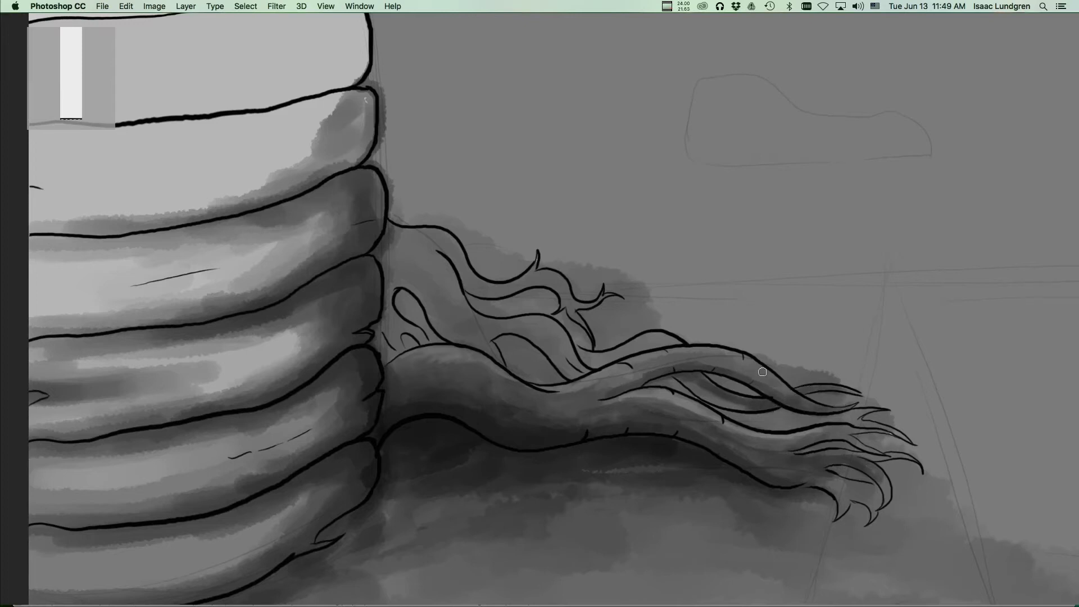
Step: Sample a light grey from the trunk and highlight the upper edges of both root branches, blending into the midtones
left_click(661, 397)
left_click(276, 280, "alt")
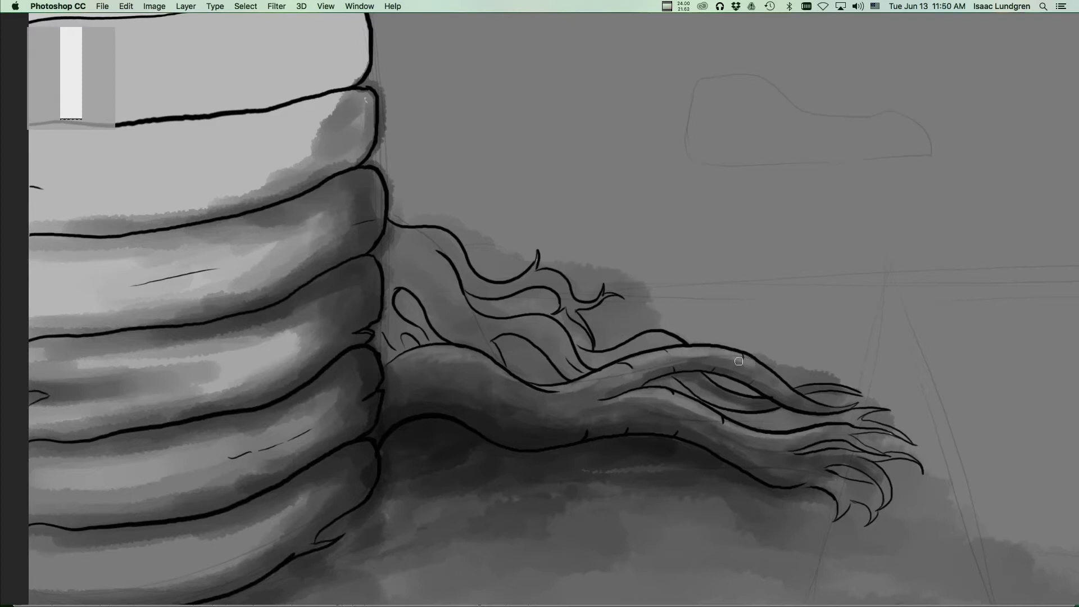
left_click_drag(659, 358, 549, 388)
mouse_move(663, 400)
left_mouse_down()
mouse_move(689, 407)
mouse_move(644, 397)
mouse_move(774, 444)
mouse_move(831, 431)
left_mouse_up()
left_click(725, 442, "alt")
mouse_move(697, 423)
left_mouse_down()
mouse_move(789, 442)
mouse_move(783, 448)
left_mouse_up()
left_click(799, 448, "alt")
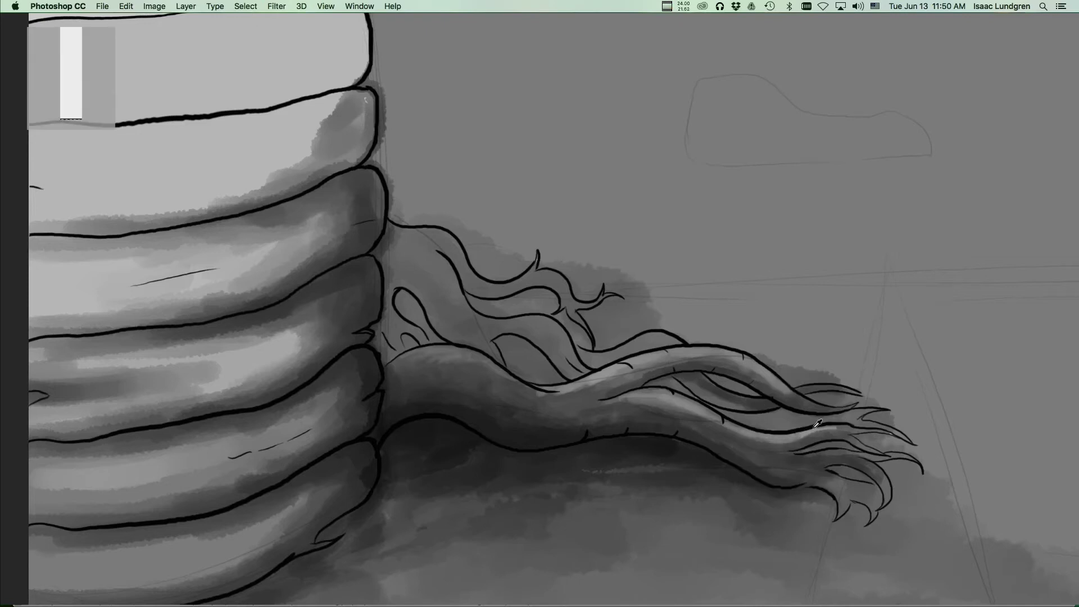
Step: Darken the small hollows and root stubs between the trunk's edge and the base of the upper roots
scroll(711, 434, "up", 2)
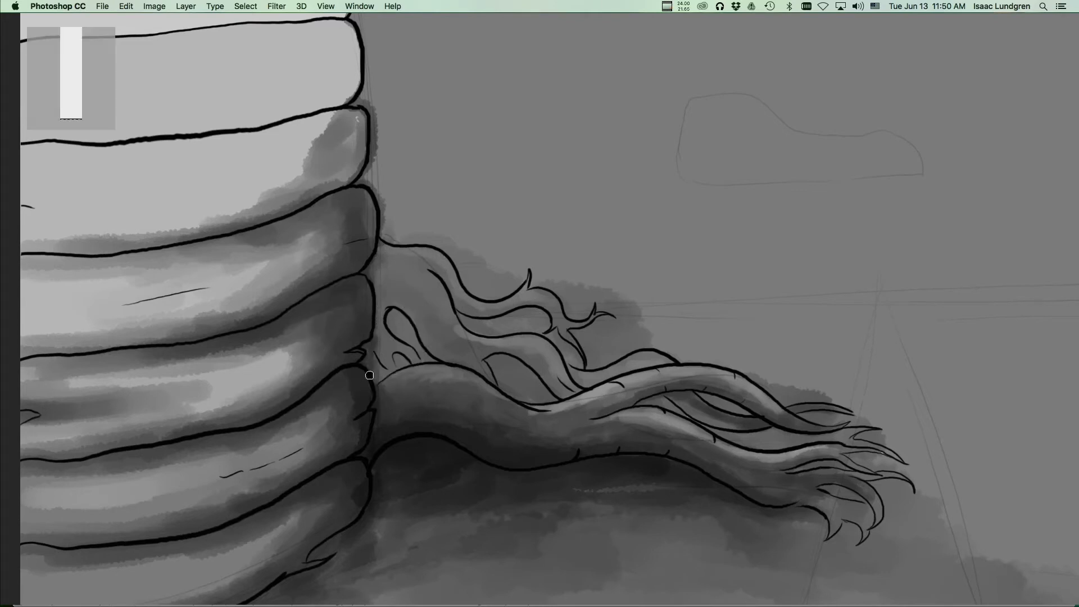
left_click_drag(380, 372, 380, 346)
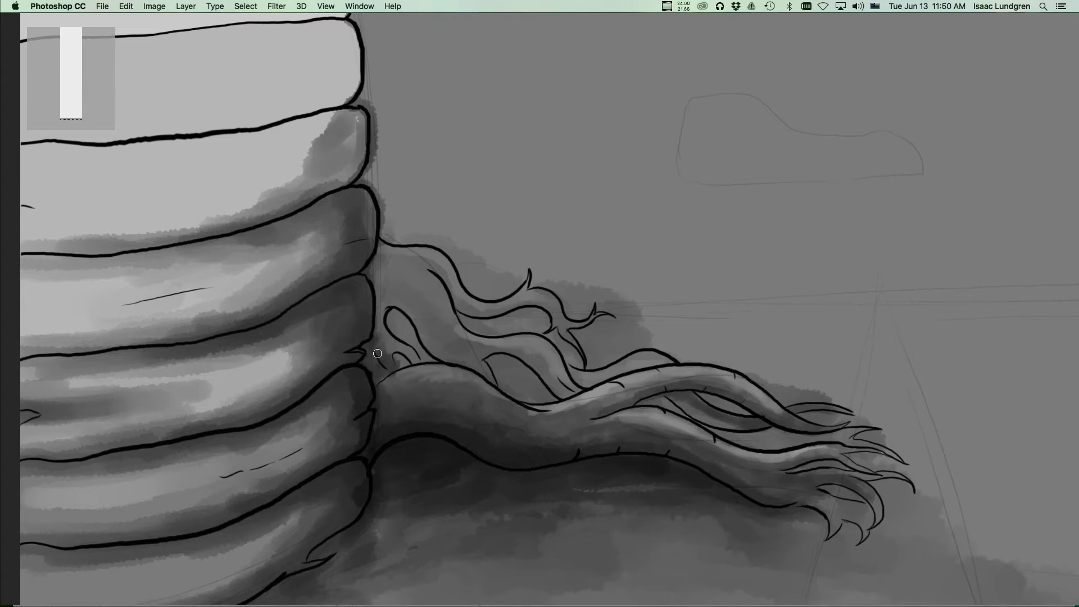
left_click_drag(384, 351, 394, 347)
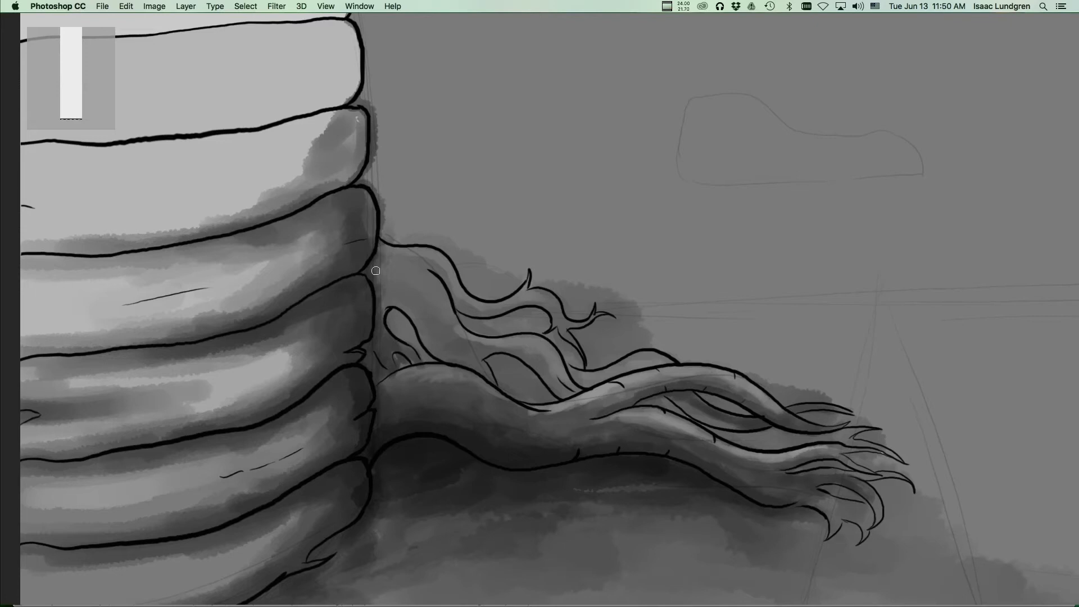
left_click_drag(441, 275, 428, 373)
left_click_drag(430, 412, 436, 414)
left_click_drag(453, 347, 469, 400)
left_click_drag(471, 395, 462, 441)
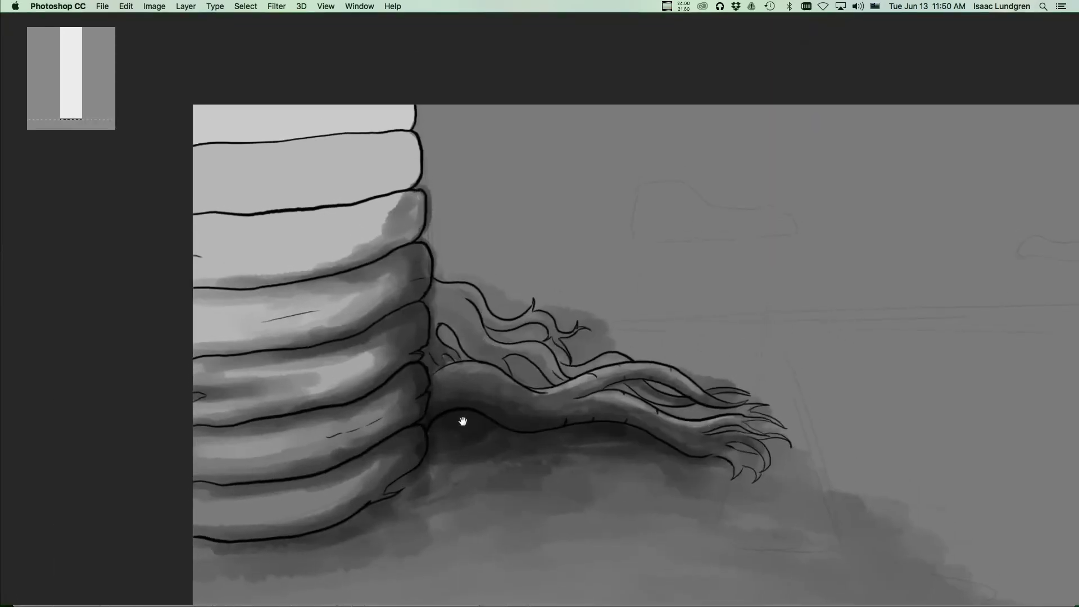
Step: Sample greys around the trunk's edge and blend them into the outer ends of the bands just above the upper roots
left_click(508, 301, "super")
left_click(494, 313, "alt")
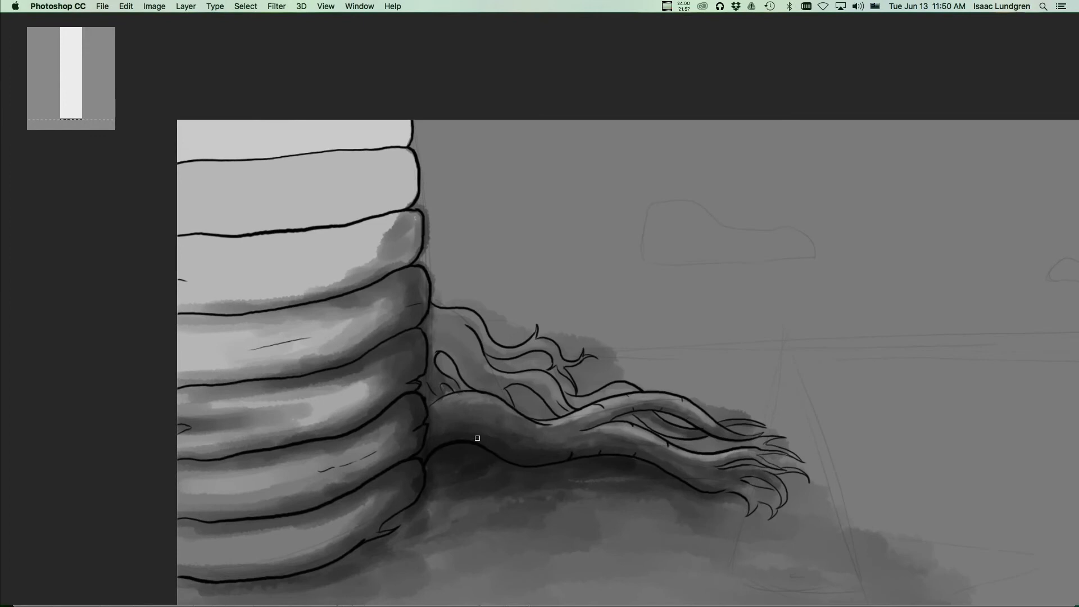
left_click(432, 449, "super")
scroll(491, 378, "up", 2)
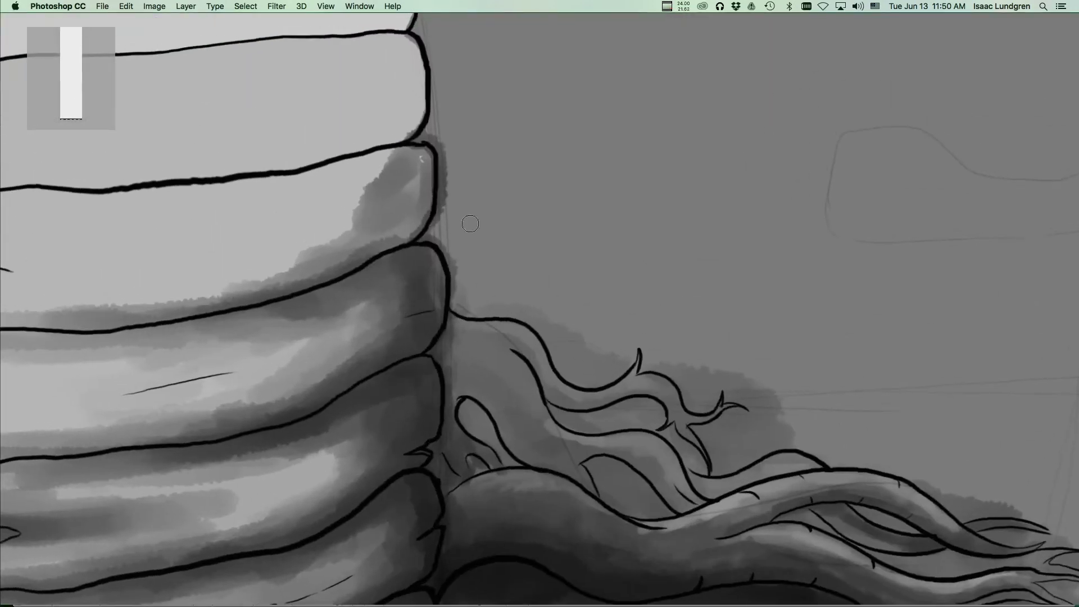
left_click_drag(434, 287, 436, 267)
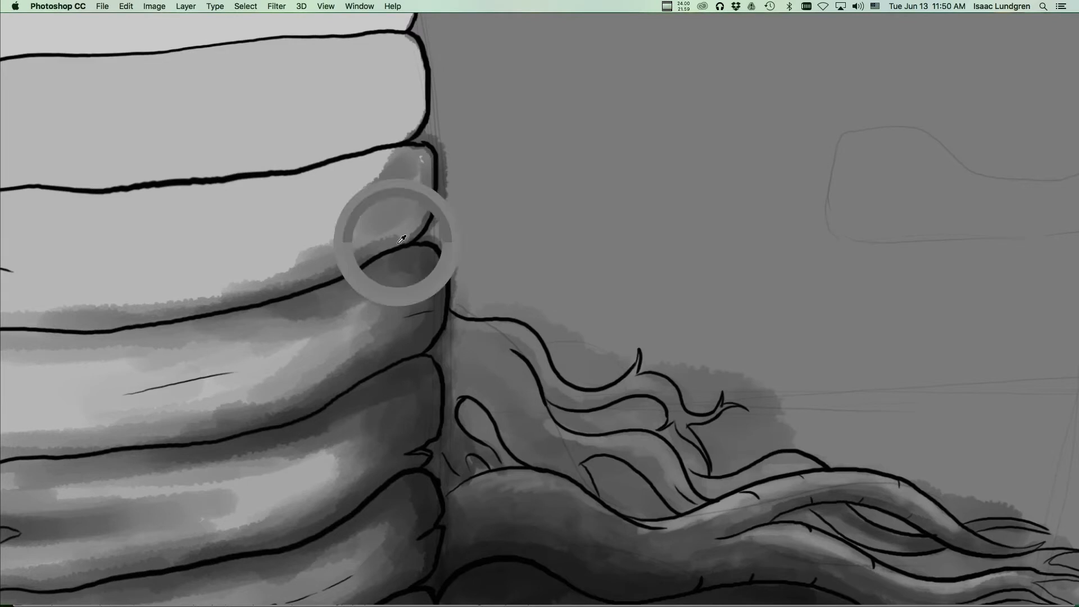
left_click_drag(420, 188, 421, 153)
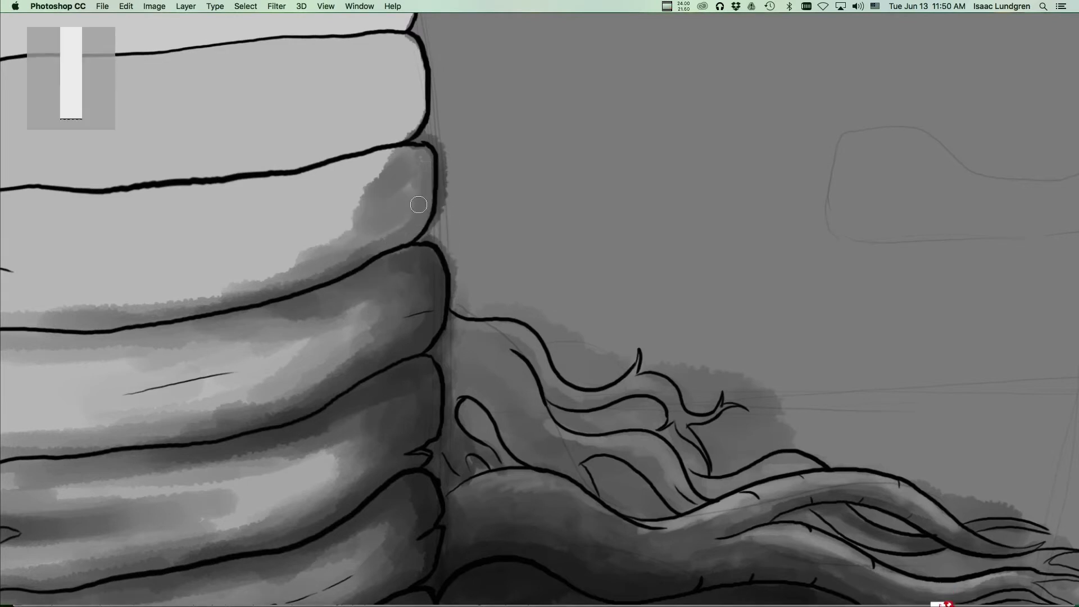
Step: Shade the third visible trunk band from the top with midtone greys, darkening its lower edge and outer end
scroll(398, 233, "down", 3)
scroll(433, 265, "up", 2)
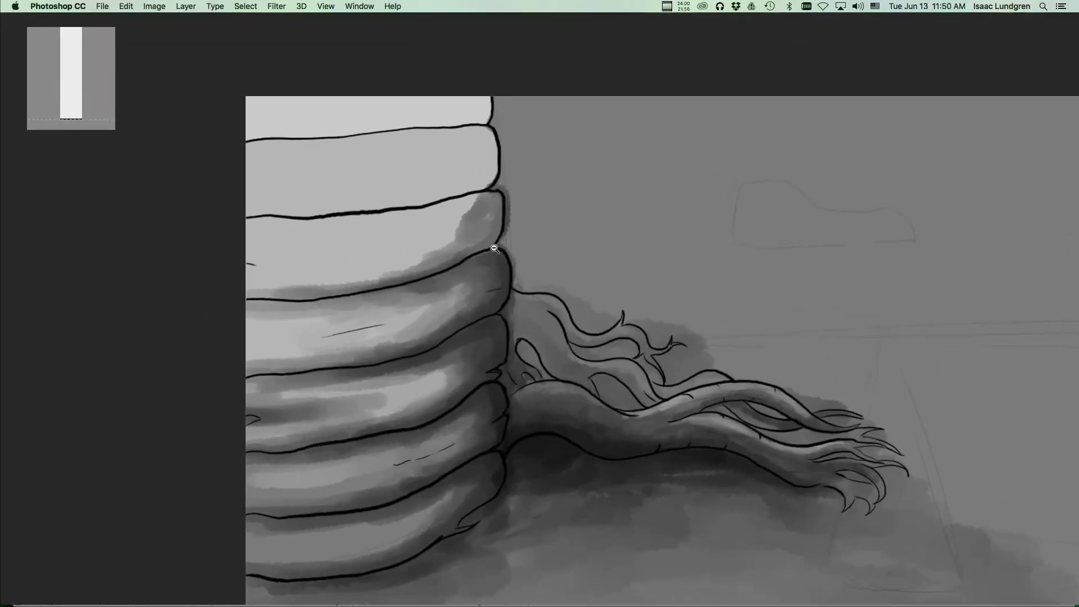
mouse_move(367, 274)
left_mouse_down()
mouse_move(264, 271)
mouse_move(425, 254)
left_mouse_up()
mouse_move(464, 220)
left_mouse_down()
mouse_move(470, 198)
mouse_move(427, 215)
mouse_move(327, 218)
mouse_move(407, 233)
mouse_move(437, 250)
mouse_move(427, 252)
mouse_move(380, 249)
mouse_move(394, 231)
mouse_move(247, 232)
mouse_move(260, 219)
mouse_move(249, 231)
mouse_move(399, 257)
left_mouse_up()
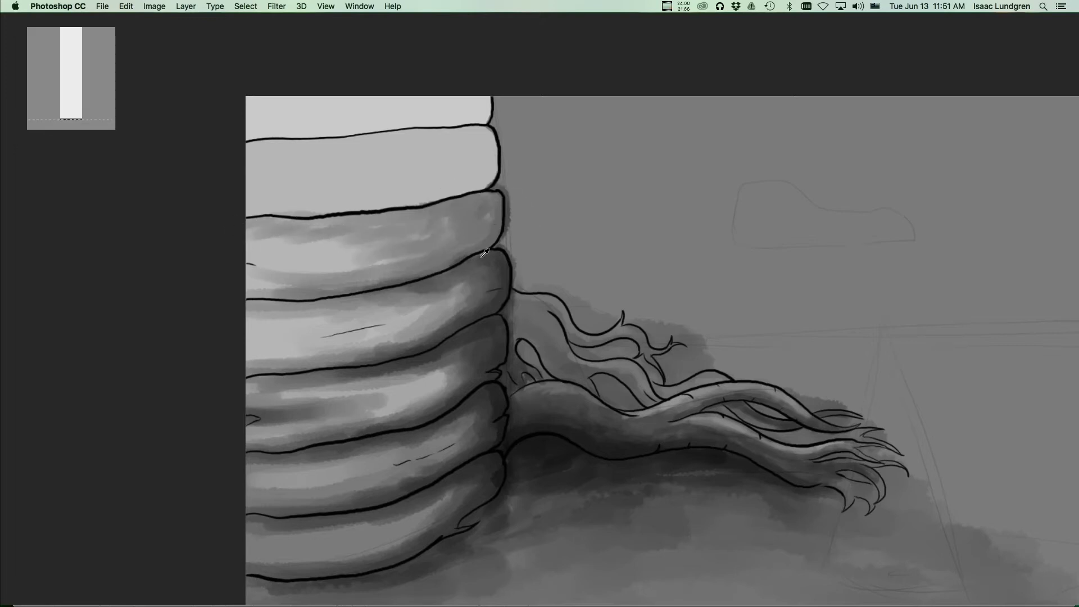
left_click_drag(450, 264, 499, 236)
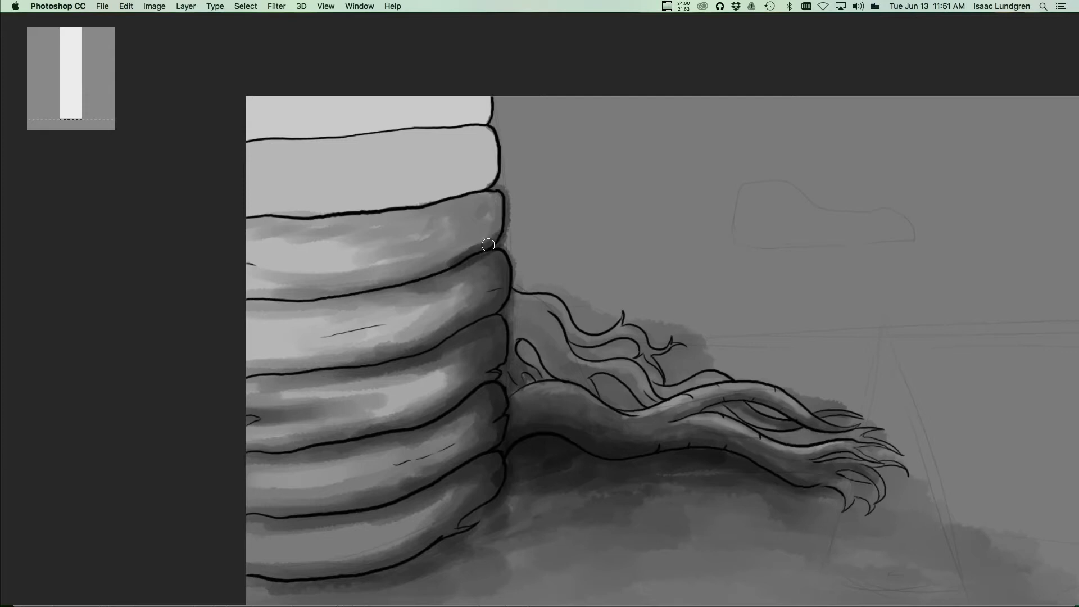
Step: Shade the second visible trunk band with dark greys along both edges and its outer end, keeping a light central highlight
mouse_move(409, 275)
left_mouse_down()
mouse_move(489, 225)
mouse_move(491, 208)
mouse_move(475, 193)
mouse_move(366, 212)
mouse_move(443, 199)
mouse_move(435, 191)
mouse_move(355, 209)
mouse_move(291, 207)
mouse_move(463, 187)
mouse_move(491, 167)
mouse_move(490, 127)
mouse_move(238, 148)
left_mouse_up()
mouse_move(465, 190)
left_mouse_down()
mouse_move(301, 200)
mouse_move(472, 177)
mouse_move(470, 166)
mouse_move(485, 167)
mouse_move(485, 134)
mouse_move(233, 159)
left_mouse_up()
left_click_drag(458, 157, 270, 168)
mouse_move(434, 177)
left_mouse_down()
mouse_move(295, 204)
mouse_move(422, 182)
mouse_move(463, 152)
mouse_move(407, 192)
mouse_move(323, 177)
mouse_move(299, 193)
mouse_move(434, 174)
left_mouse_up()
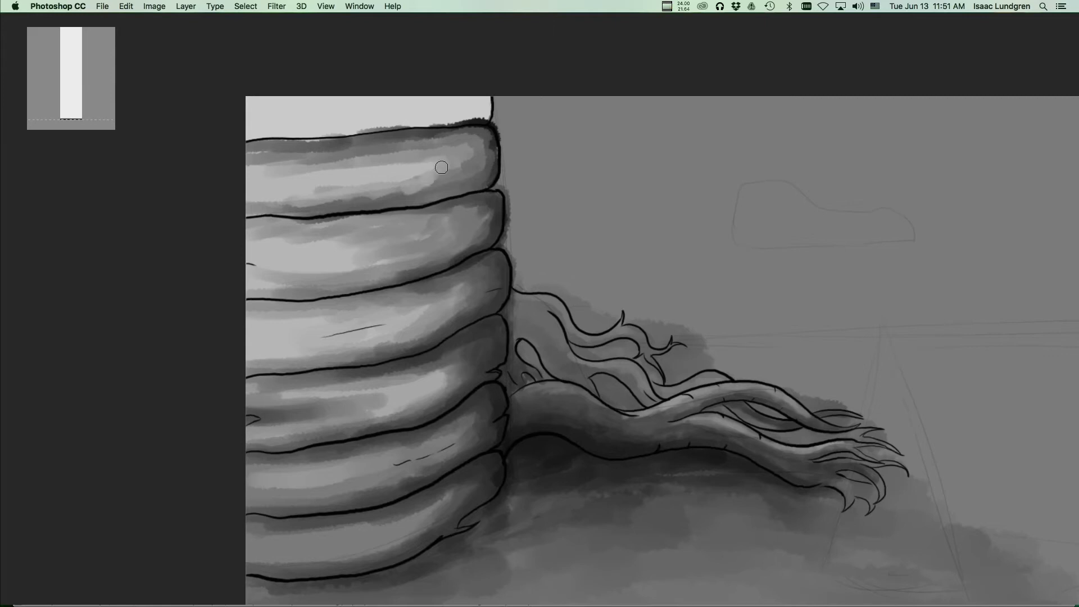
Step: Darken the lower edge and outer end of the topmost visible trunk band and blend midtones into its light area
mouse_move(355, 133)
left_mouse_down()
mouse_move(250, 138)
mouse_move(484, 115)
mouse_move(449, 104)
mouse_move(391, 124)
mouse_move(259, 122)
left_mouse_up()
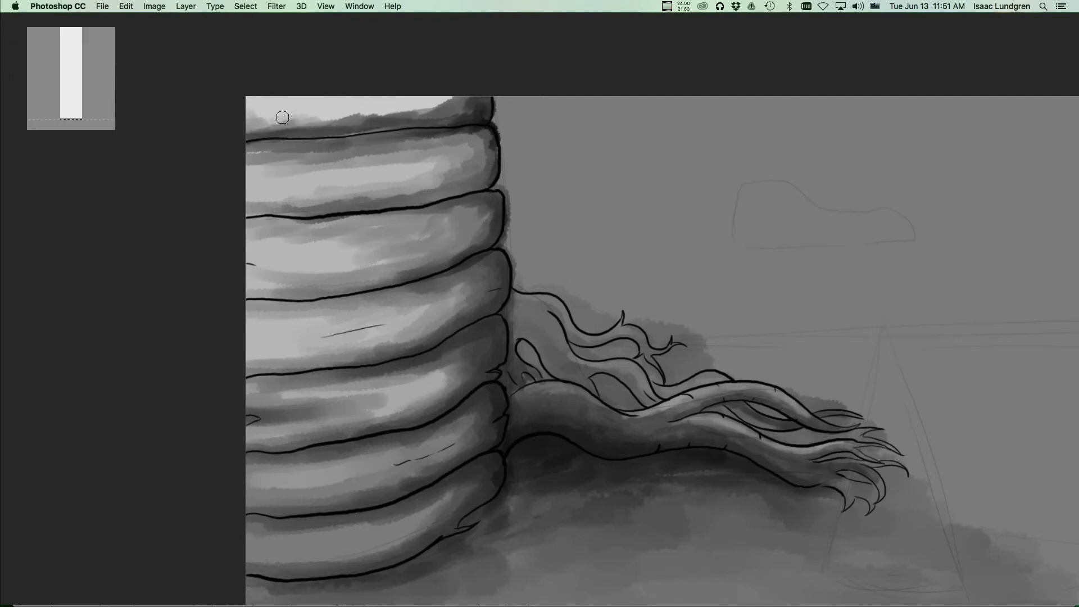
mouse_move(382, 104)
left_mouse_down()
mouse_move(420, 106)
mouse_move(247, 112)
mouse_move(335, 98)
left_mouse_up()
mouse_move(444, 97)
left_mouse_down()
mouse_move(353, 102)
mouse_move(395, 102)
left_mouse_up()
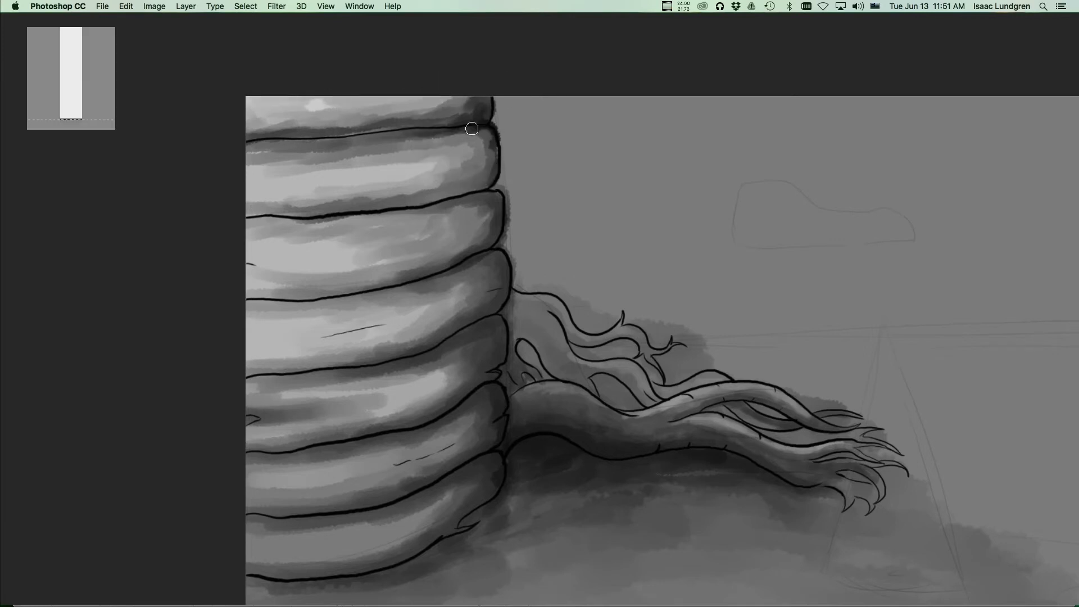
Step: Deepen the creases between the trunk bands and the trunk's outer edge with near-black, extending the shadow onto the long root's base
mouse_move(469, 196)
left_mouse_down()
mouse_move(414, 211)
mouse_move(251, 212)
left_mouse_up()
mouse_move(491, 216)
left_mouse_down()
mouse_move(453, 269)
mouse_move(343, 296)
mouse_move(208, 307)
left_mouse_up()
mouse_move(499, 251)
left_mouse_down()
mouse_move(500, 305)
mouse_move(477, 319)
left_mouse_up()
left_click(352, 293, "alt")
left_click(346, 291, "alt")
mouse_move(471, 320)
left_mouse_down()
mouse_move(419, 346)
mouse_move(441, 343)
left_mouse_up()
mouse_move(497, 311)
left_mouse_down()
mouse_move(410, 352)
mouse_move(471, 332)
mouse_move(496, 337)
mouse_move(494, 364)
left_mouse_up()
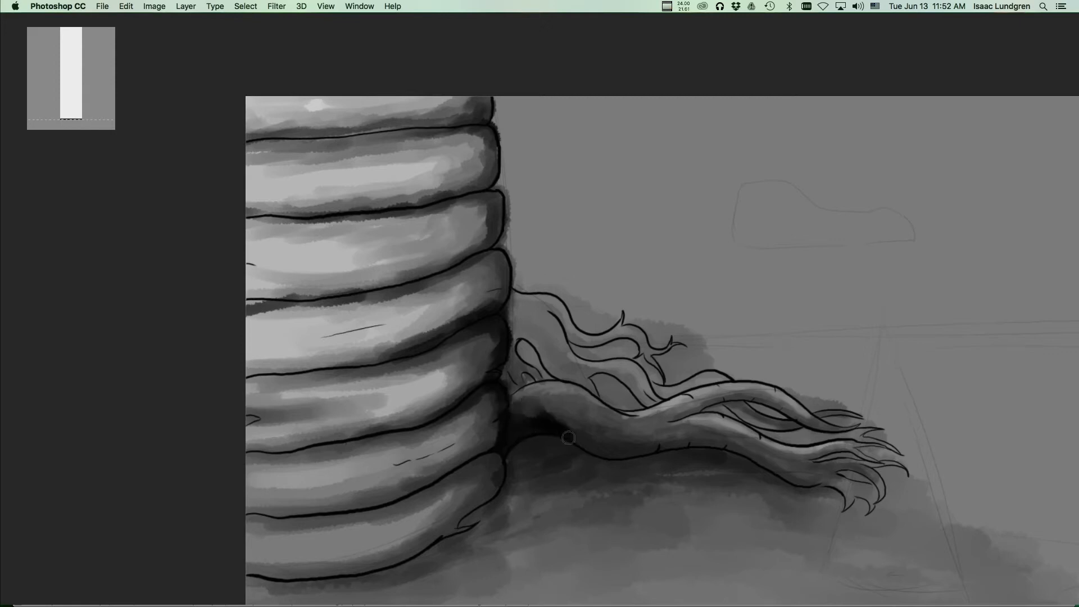
Step: Paint a near-black cast shadow on the ground beneath the long root and along the trunk's base
mouse_move(631, 450)
left_mouse_down()
mouse_move(519, 453)
mouse_move(533, 460)
mouse_move(505, 482)
mouse_move(608, 495)
mouse_move(532, 471)
mouse_move(569, 485)
mouse_move(487, 510)
mouse_move(616, 515)
mouse_move(662, 515)
left_mouse_up()
scroll(662, 515, "right", 5)
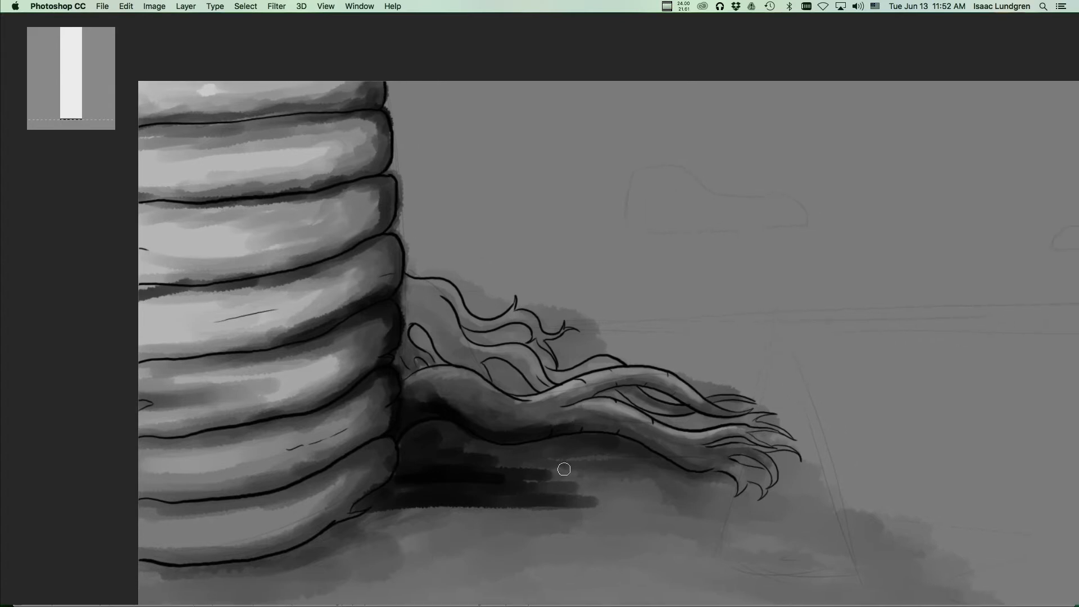
mouse_move(516, 507)
left_mouse_down()
mouse_move(392, 506)
mouse_move(358, 519)
mouse_move(372, 528)
mouse_move(378, 509)
mouse_move(309, 550)
mouse_move(418, 531)
mouse_move(355, 556)
mouse_move(238, 563)
mouse_move(368, 567)
mouse_move(356, 565)
mouse_move(525, 534)
mouse_move(443, 522)
mouse_move(577, 525)
mouse_move(567, 502)
mouse_move(545, 496)
mouse_move(574, 467)
left_mouse_up()
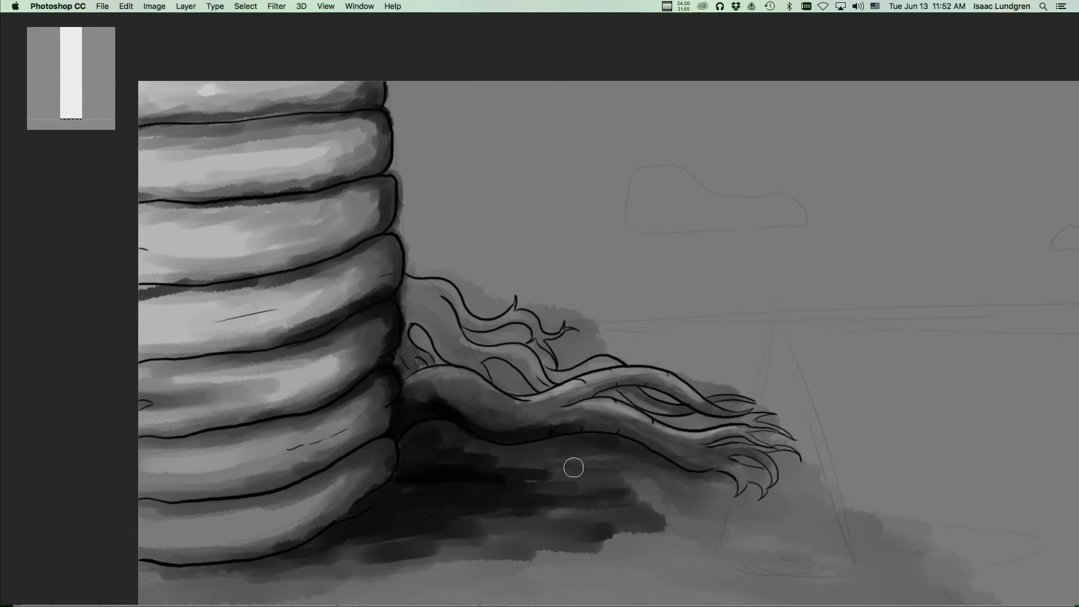
mouse_move(531, 531)
left_mouse_down()
mouse_move(504, 551)
mouse_move(228, 568)
mouse_move(684, 546)
mouse_move(610, 538)
mouse_move(686, 506)
mouse_move(612, 479)
mouse_move(530, 476)
mouse_move(484, 551)
mouse_move(496, 568)
mouse_move(119, 572)
left_mouse_up()
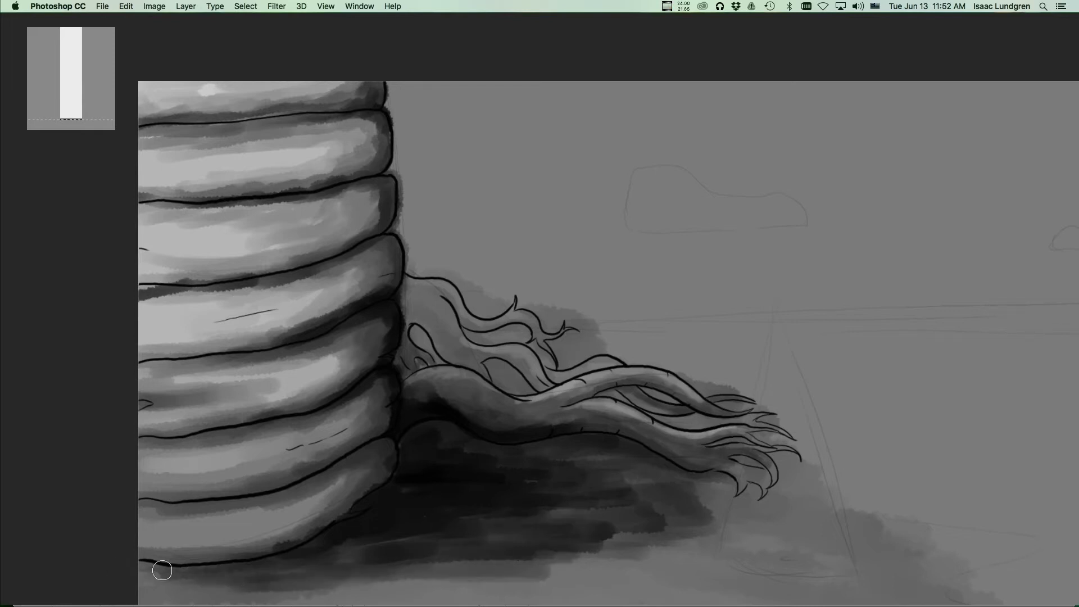
left_click_drag(482, 566, 614, 556)
left_click_drag(668, 516, 643, 430)
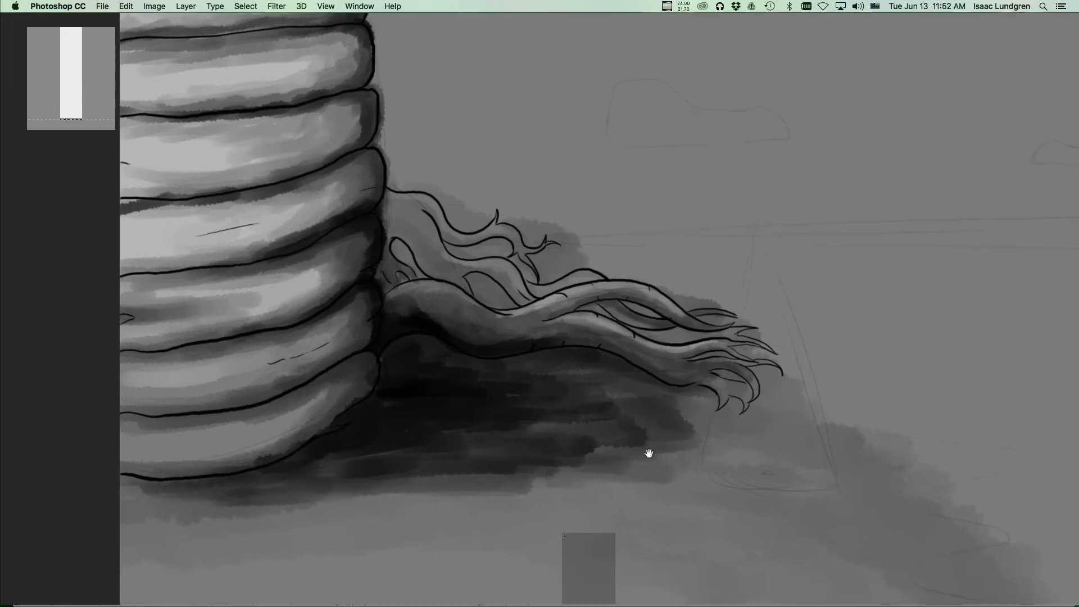
Step: Blend the outer edge of the root's cast shadow into the ground with mid-grey horizontal strokes
mouse_move(506, 485)
left_mouse_down()
mouse_move(621, 491)
mouse_move(613, 495)
mouse_move(686, 467)
left_mouse_up()
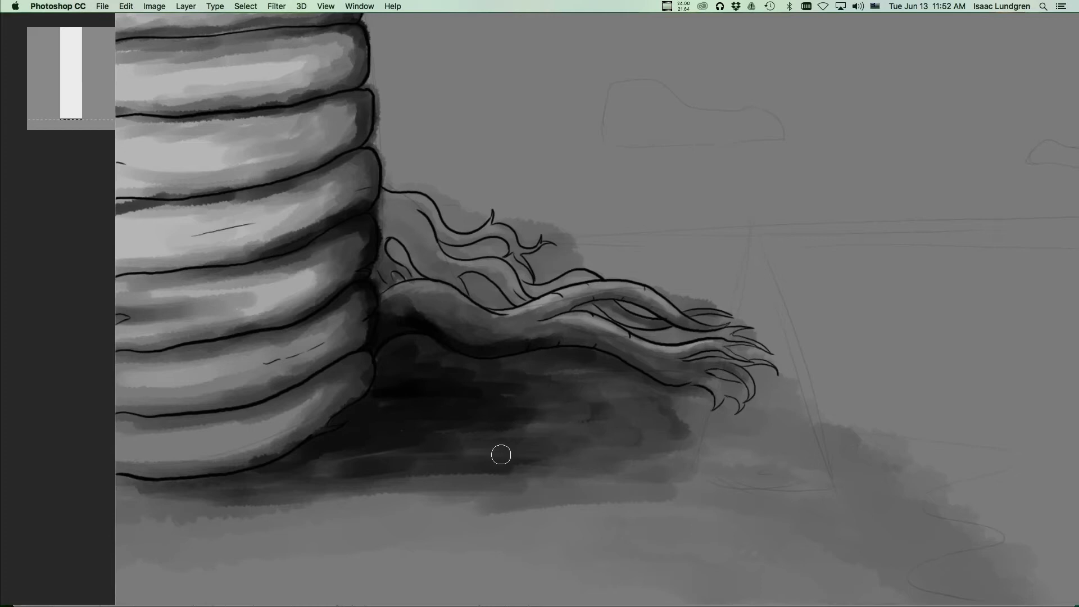
mouse_move(697, 433)
left_mouse_down()
mouse_move(797, 478)
mouse_move(680, 490)
left_mouse_up()
mouse_move(728, 460)
left_mouse_down()
mouse_move(846, 535)
mouse_move(460, 484)
mouse_move(651, 518)
mouse_move(329, 511)
mouse_move(304, 525)
left_mouse_up()
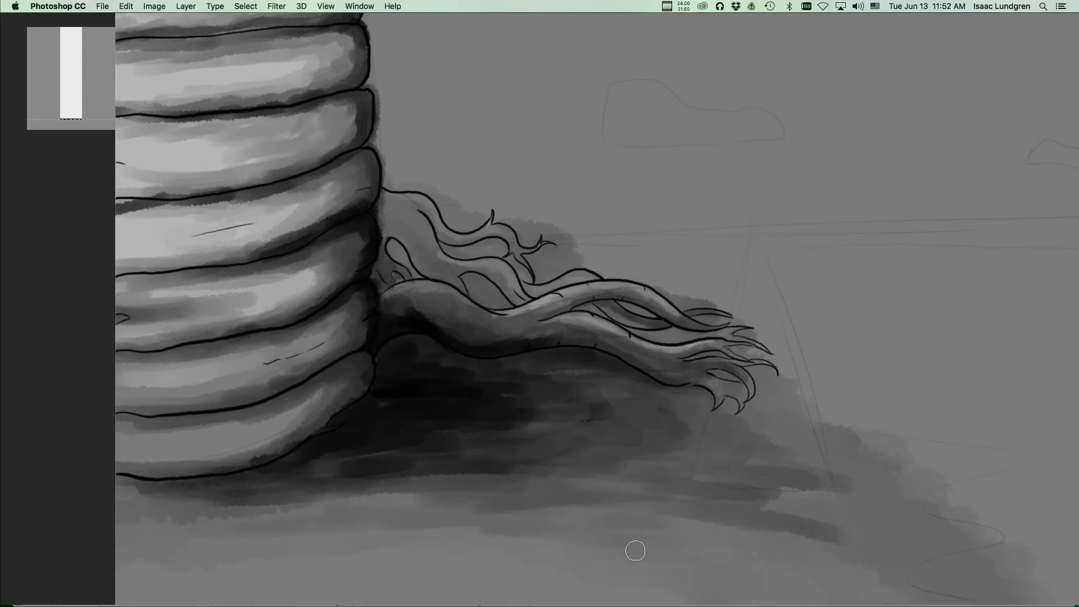
Step: Sample a dark grey from the ground and paint long wavy dark strokes across the foreground below the trunk and root
key("super+minus")
left_click_drag(838, 513, 647, 476)
left_click(615, 454, "alt")
left_click_drag(704, 525, 494, 512)
mouse_move(435, 474)
left_mouse_down()
mouse_move(352, 457)
mouse_move(320, 477)
mouse_move(405, 507)
mouse_move(526, 498)
mouse_move(665, 524)
mouse_move(587, 508)
mouse_move(544, 480)
mouse_move(641, 484)
mouse_move(563, 481)
left_mouse_up()
mouse_move(332, 515)
left_mouse_down()
mouse_move(364, 524)
mouse_move(256, 501)
left_mouse_up()
scroll(678, 492, "up", 3)
left_click_drag(694, 494, 751, 515)
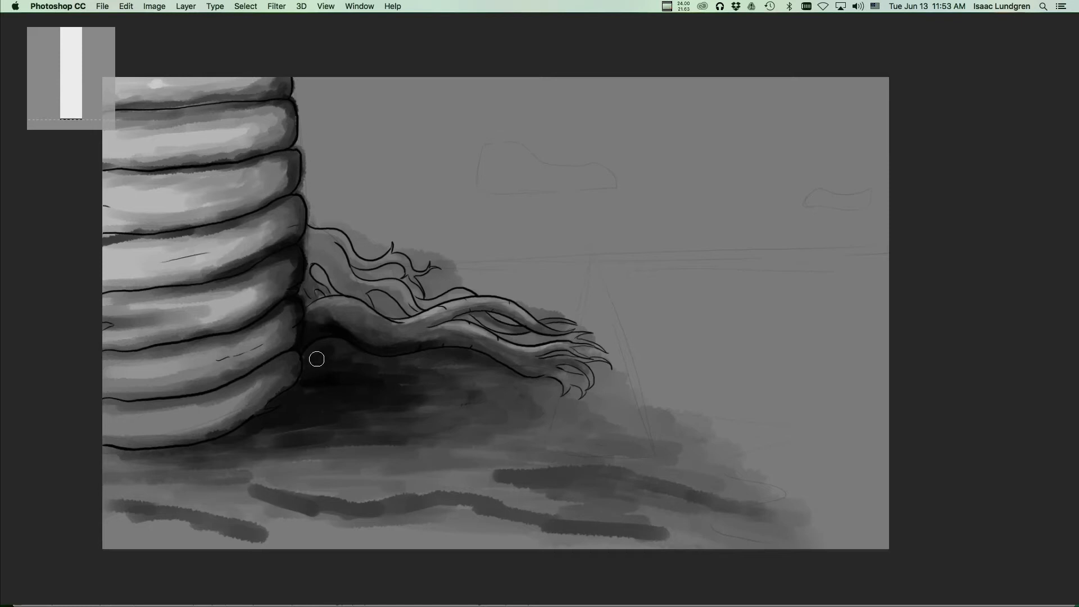
Step: Paint faint horizontal grey bands and short darker patches over the distant ground beyond the root's claws, up to the horizon
left_click_drag(518, 397, 497, 458)
mouse_move(551, 427)
left_mouse_down()
mouse_move(527, 448)
mouse_move(547, 407)
left_mouse_up()
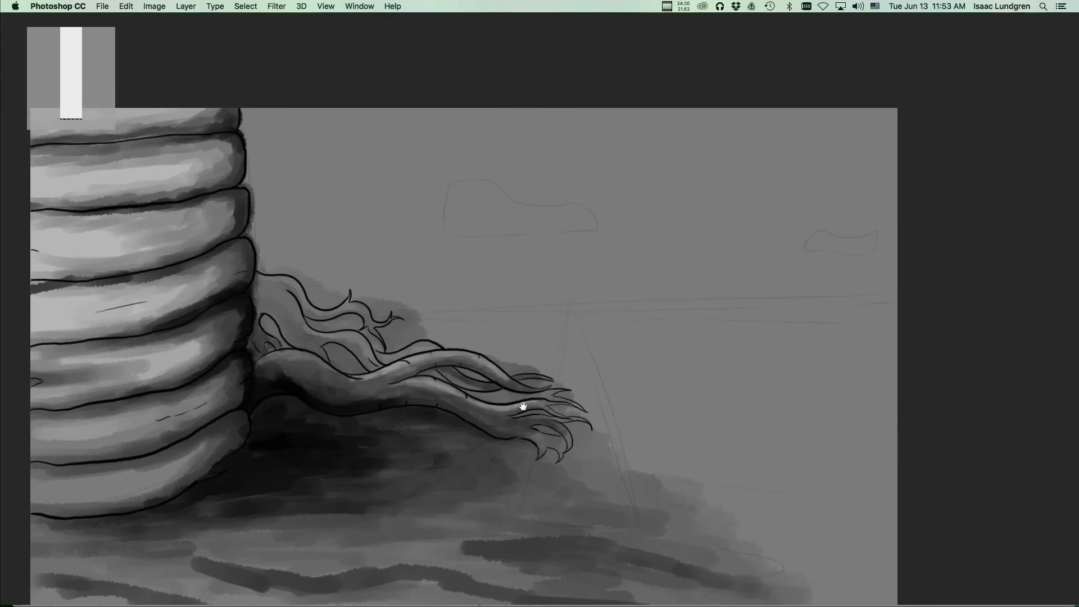
mouse_move(578, 371)
left_mouse_down()
mouse_move(504, 414)
mouse_move(460, 378)
mouse_move(759, 332)
mouse_move(322, 352)
mouse_move(306, 369)
mouse_move(354, 348)
mouse_move(464, 345)
mouse_move(212, 446)
mouse_move(648, 344)
mouse_move(307, 440)
mouse_move(525, 349)
mouse_move(393, 342)
mouse_move(512, 309)
mouse_move(378, 392)
mouse_move(491, 296)
mouse_move(697, 321)
mouse_move(511, 347)
mouse_move(472, 335)
mouse_move(462, 352)
mouse_move(457, 339)
mouse_move(511, 331)
mouse_move(539, 354)
mouse_move(556, 345)
mouse_move(532, 356)
mouse_move(638, 304)
mouse_move(378, 409)
mouse_move(430, 392)
left_mouse_up()
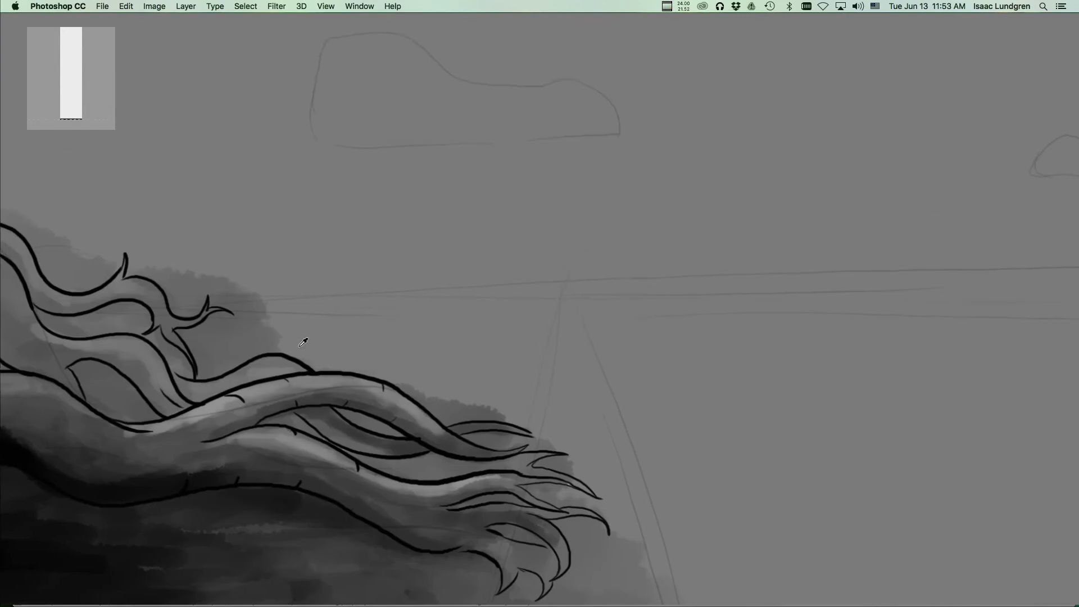
mouse_move(316, 348)
left_mouse_down()
mouse_move(435, 366)
mouse_move(278, 317)
mouse_move(455, 317)
mouse_move(227, 305)
mouse_move(432, 289)
mouse_move(359, 297)
mouse_move(510, 297)
mouse_move(525, 312)
mouse_move(485, 331)
mouse_move(504, 359)
mouse_move(552, 387)
mouse_move(445, 328)
mouse_move(849, 298)
mouse_move(560, 291)
mouse_move(882, 306)
mouse_move(782, 316)
mouse_move(726, 345)
mouse_move(932, 351)
mouse_move(621, 390)
mouse_move(898, 399)
left_mouse_up()
mouse_move(708, 418)
left_mouse_down()
mouse_move(517, 373)
mouse_move(639, 393)
mouse_move(863, 401)
mouse_move(513, 433)
mouse_move(930, 450)
mouse_move(590, 486)
mouse_move(734, 491)
mouse_move(605, 514)
mouse_move(826, 554)
mouse_move(585, 530)
mouse_move(518, 404)
left_mouse_up()
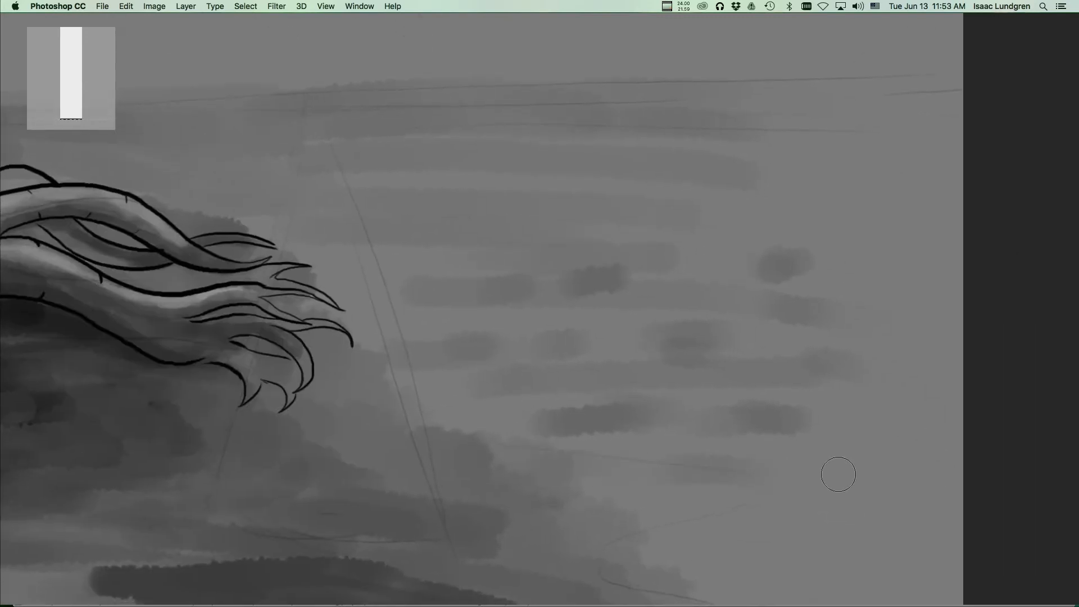
mouse_move(836, 472)
left_mouse_down()
mouse_move(602, 484)
mouse_move(883, 524)
mouse_move(615, 540)
left_mouse_up()
scroll(596, 483, "right", 5)
scroll(595, 483, "up", 2)
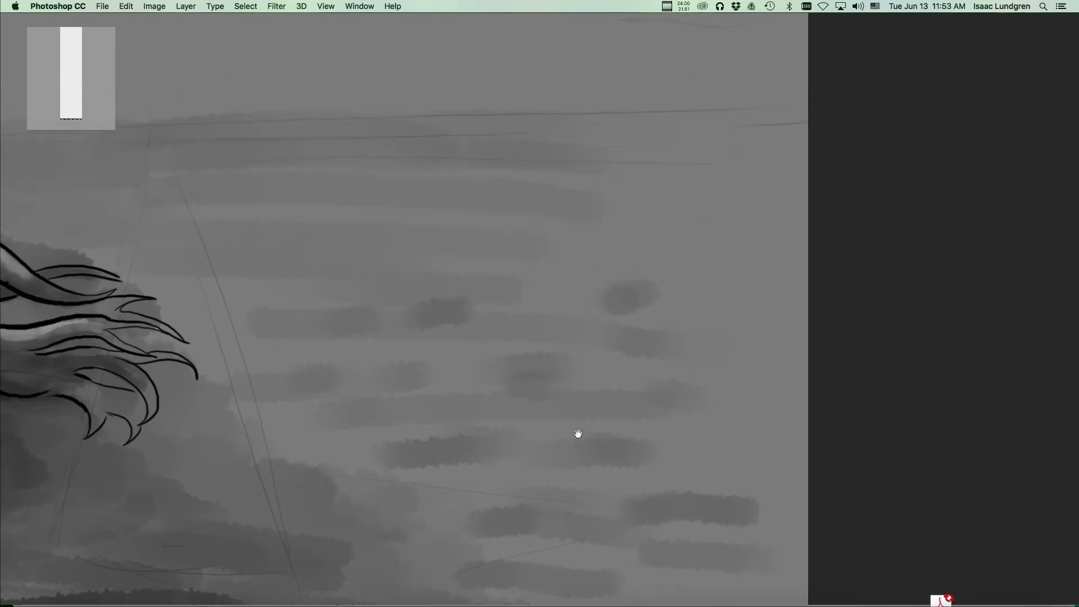
Step: Scatter more short dark grey patches across the far ground and along the horizon line
left_click_drag(583, 260, 806, 261)
left_click(718, 225)
left_click(604, 199)
left_click(661, 181)
left_click(762, 162)
left_click(713, 161)
left_click(557, 157)
left_click(630, 156)
left_click(754, 328)
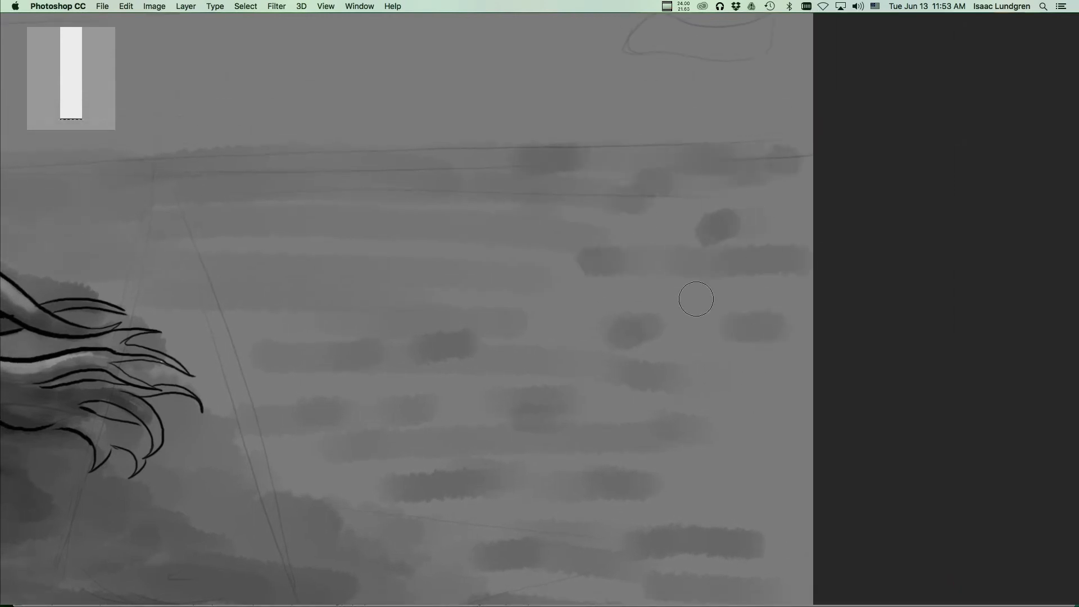
left_click_drag(506, 279, 430, 279)
left_click(363, 234)
scroll(590, 351, "up", 10)
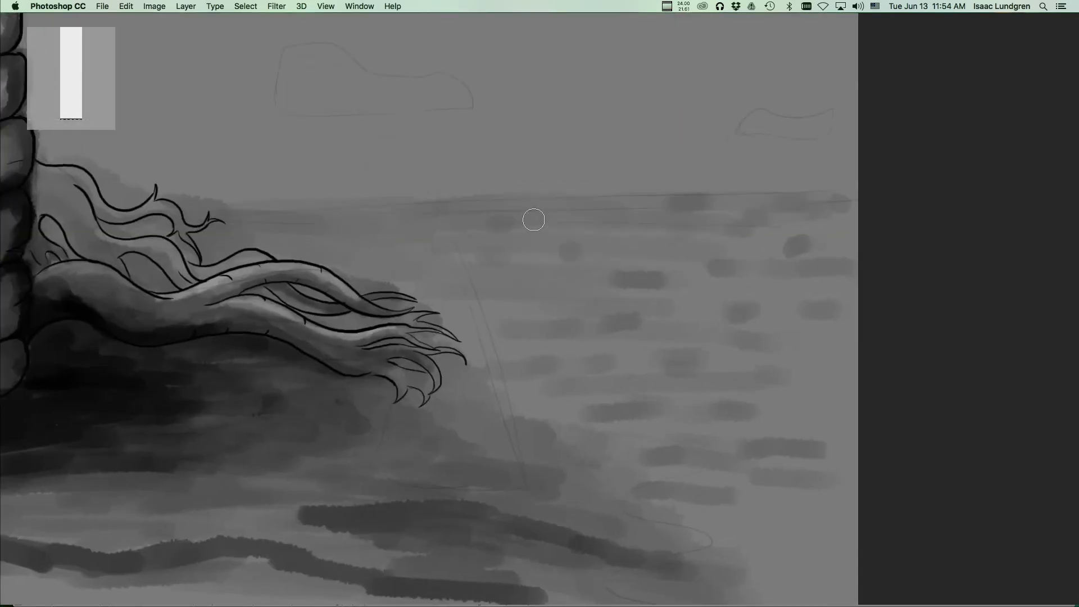
scroll(566, 236, "down", 5)
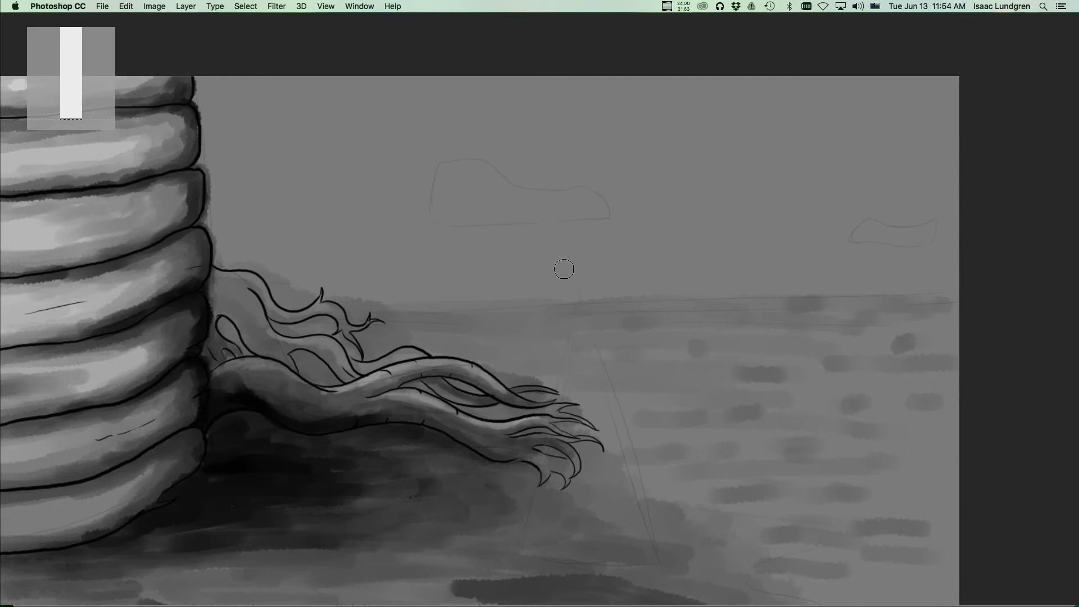
Step: Enlarge the brush and paint a soft grey haze in the sky just above the horizon
key("bracketright")
key("bracketright")
left_click_drag(618, 322, 632, 343)
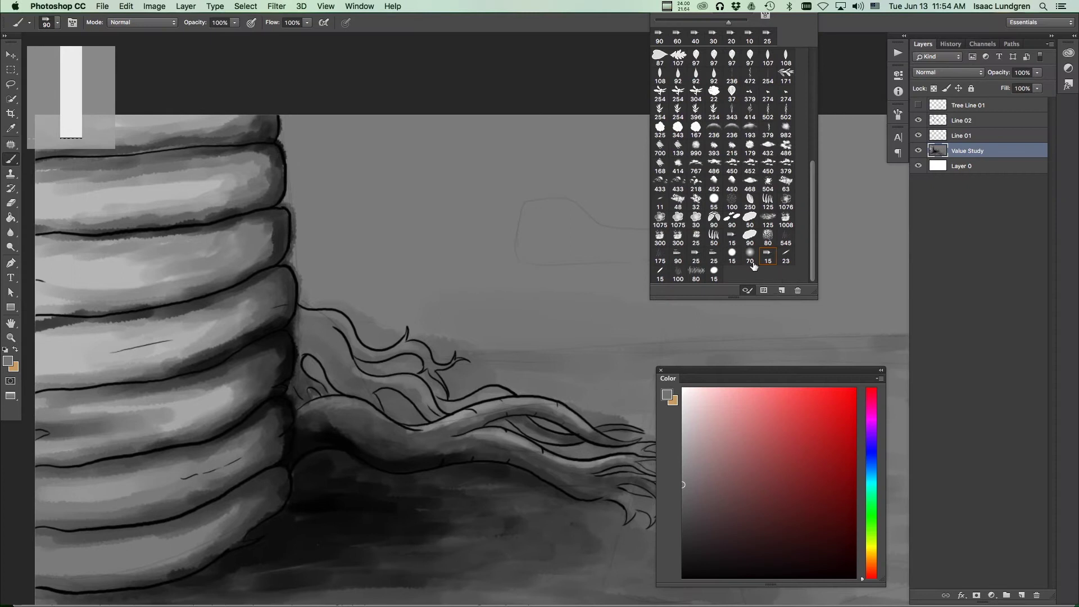
scroll(378, 337, "right", 5)
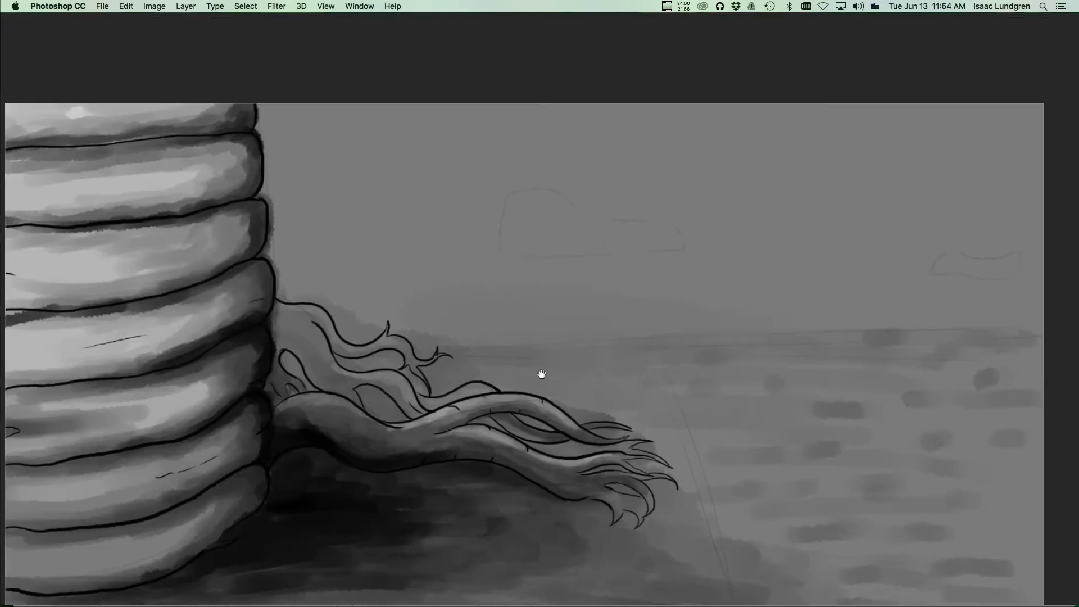
scroll(541, 374, "down", 5)
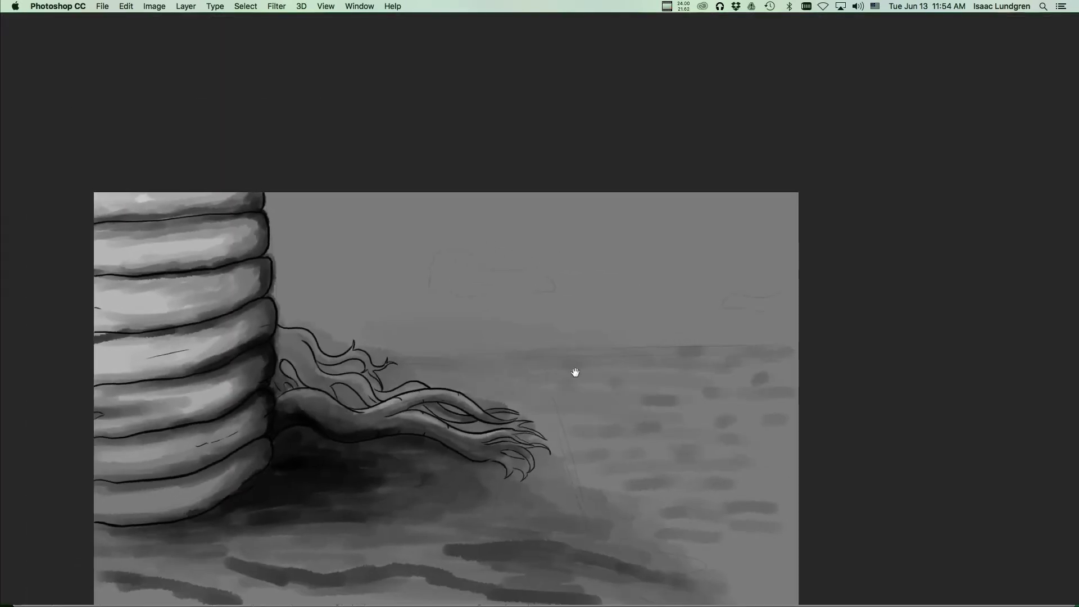
scroll(573, 371, "right", 3)
mouse_move(537, 359)
left_mouse_down()
mouse_move(465, 335)
mouse_move(666, 328)
left_mouse_up()
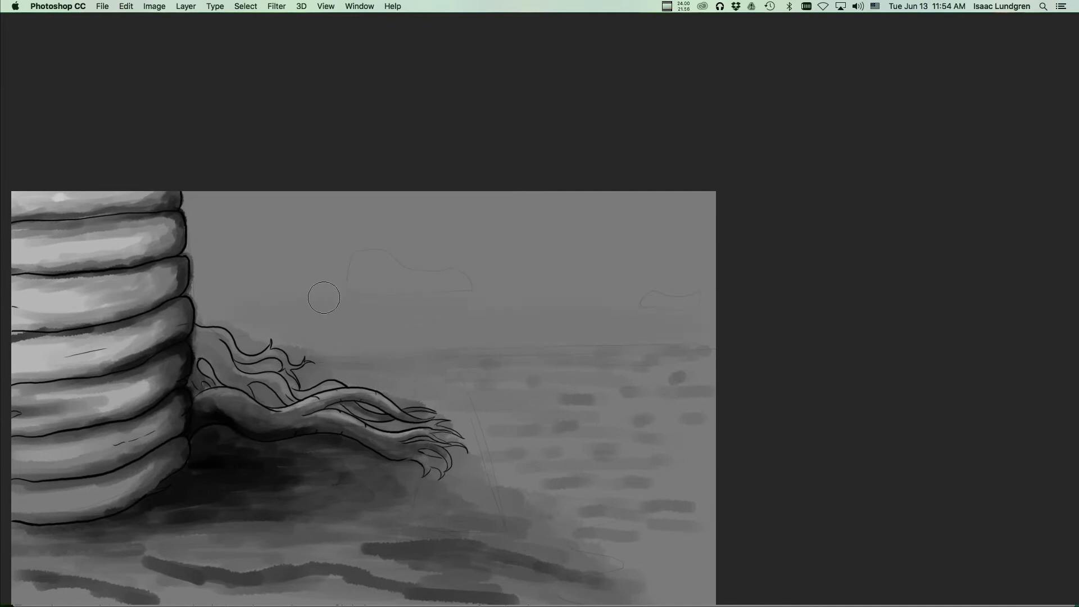
Step: Sample a darker grey near the upper roots and blend it into the sky beside the trunk and along the horizon
left_click(296, 344, "alt")
mouse_move(295, 344)
left_mouse_down()
mouse_move(202, 311)
mouse_move(352, 318)
mouse_move(403, 346)
mouse_move(677, 347)
mouse_move(482, 326)
mouse_move(558, 323)
mouse_move(234, 295)
mouse_move(256, 287)
mouse_move(239, 239)
mouse_move(202, 205)
left_mouse_up()
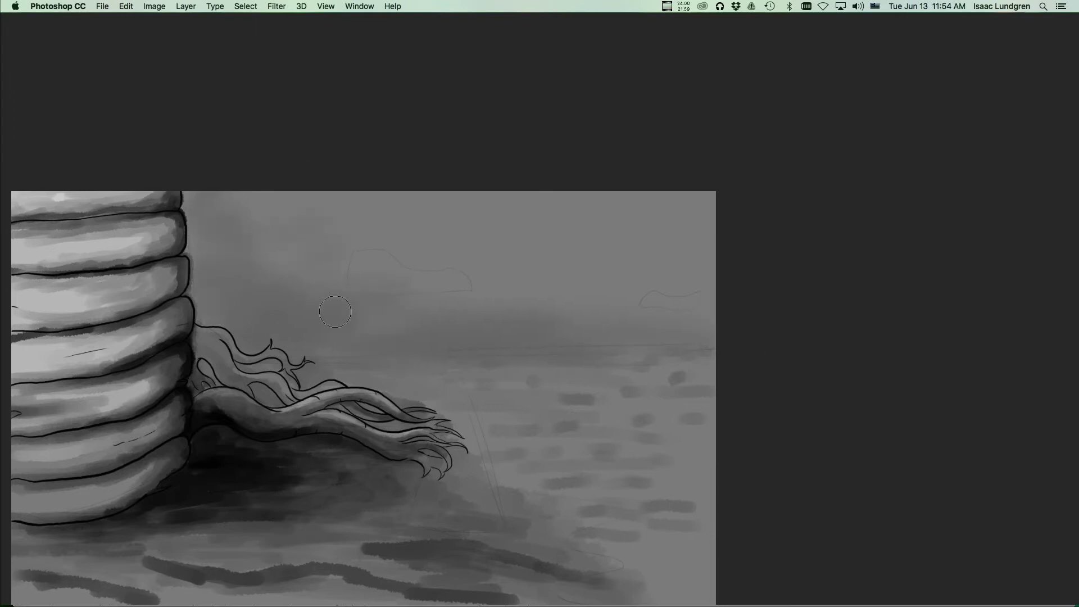
mouse_move(396, 329)
left_mouse_down()
mouse_move(525, 241)
mouse_move(663, 298)
mouse_move(455, 327)
mouse_move(305, 310)
mouse_move(386, 357)
mouse_move(366, 395)
mouse_move(483, 423)
mouse_move(613, 440)
mouse_move(744, 383)
left_mouse_up()
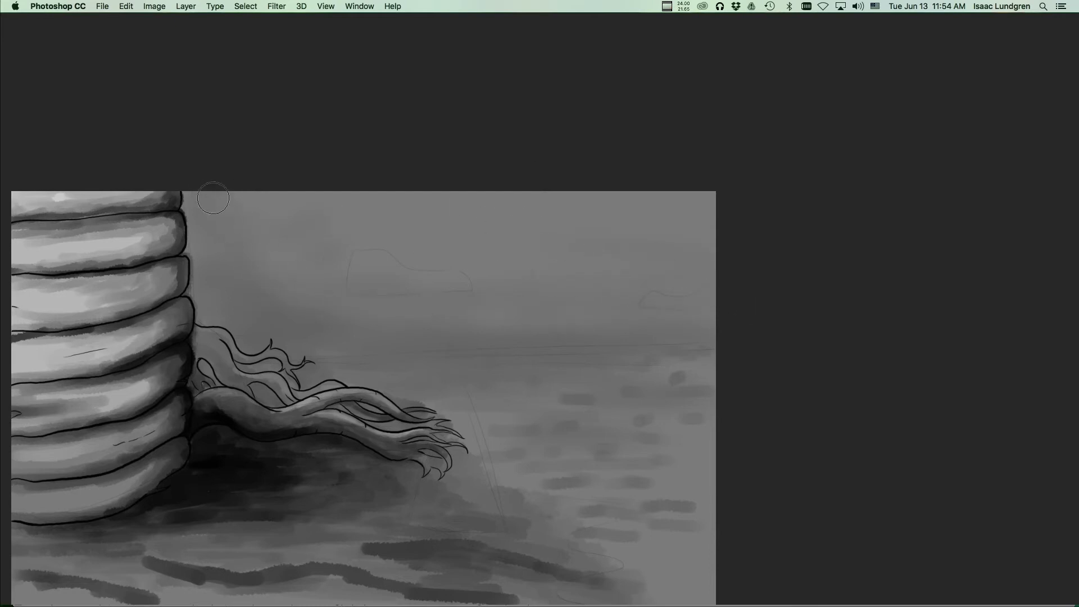
Step: Soften the distant ground patches and the wavy foreground strokes by blending sampled greys over them
scroll(579, 448, "down", 3)
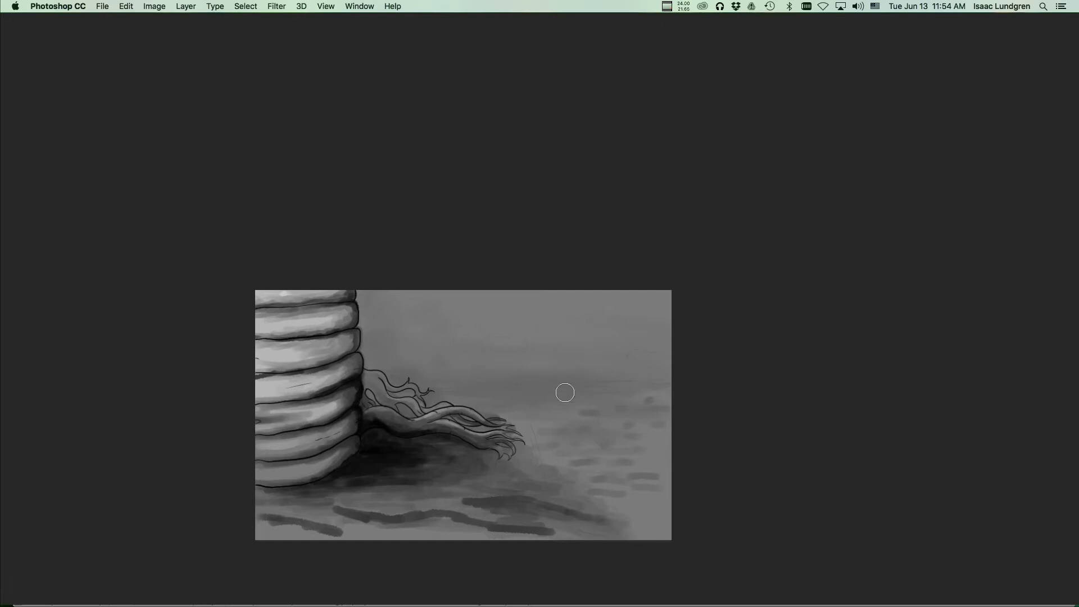
left_click_drag(511, 424, 548, 431)
left_click_drag(659, 473, 635, 506)
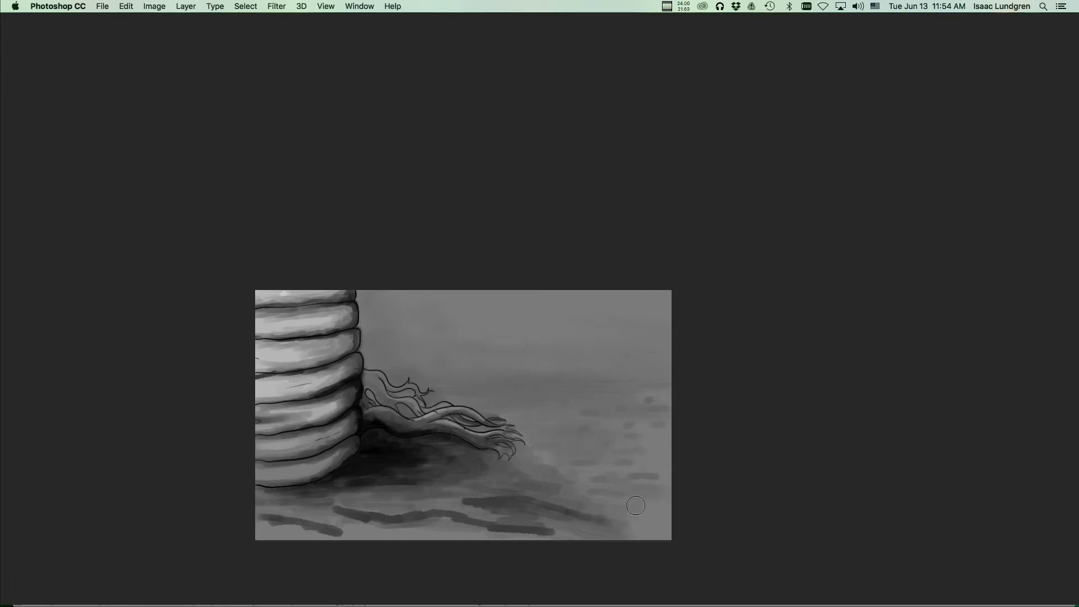
mouse_move(662, 439)
left_mouse_down()
mouse_move(595, 450)
mouse_move(557, 443)
mouse_move(531, 417)
left_mouse_up()
mouse_move(582, 517)
left_mouse_down()
mouse_move(548, 531)
mouse_move(466, 531)
mouse_move(583, 533)
mouse_move(410, 518)
mouse_move(379, 531)
left_mouse_up()
left_click(546, 490, "alt")
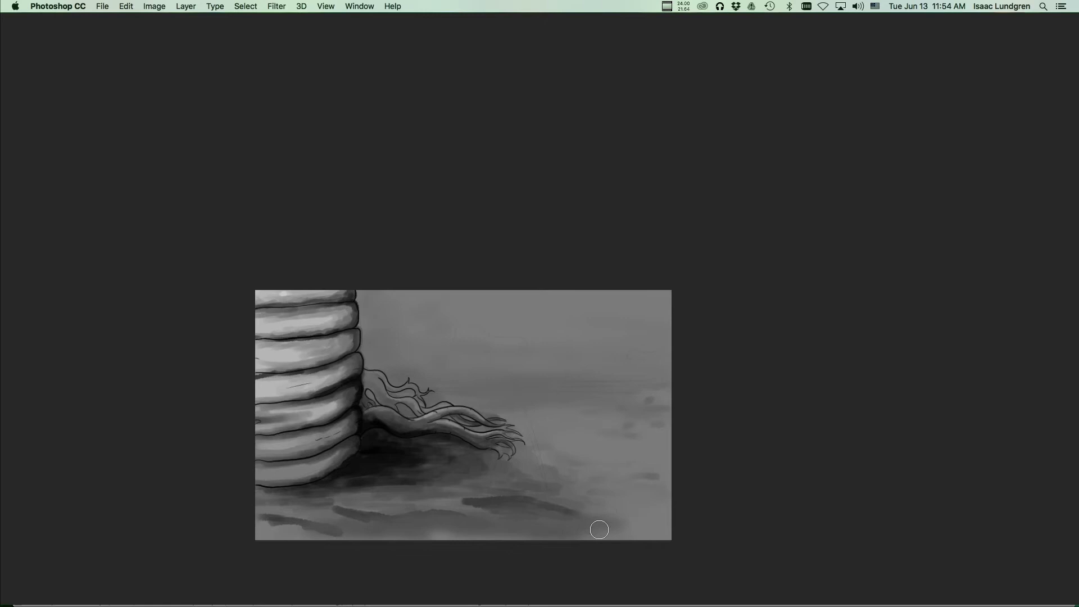
mouse_move(570, 508)
left_mouse_down()
mouse_move(547, 501)
mouse_move(551, 453)
mouse_move(578, 423)
mouse_move(542, 444)
mouse_move(585, 441)
left_mouse_up()
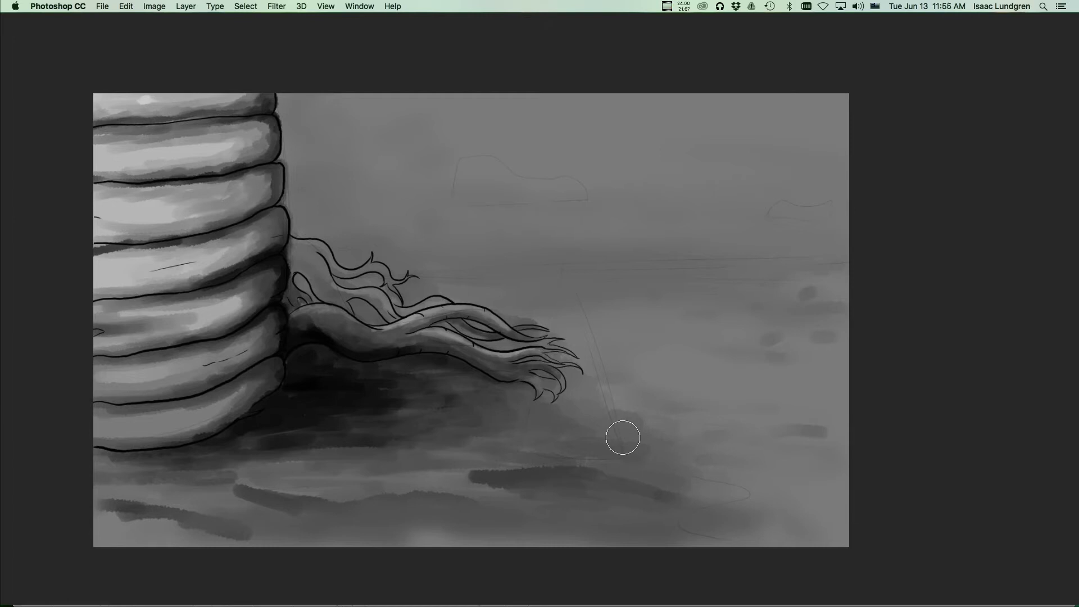
Step: Choose the 15 px round brush and set the painting colour to near-black for the foreground ground details
key("space")
left_click(579, 436, "alt")
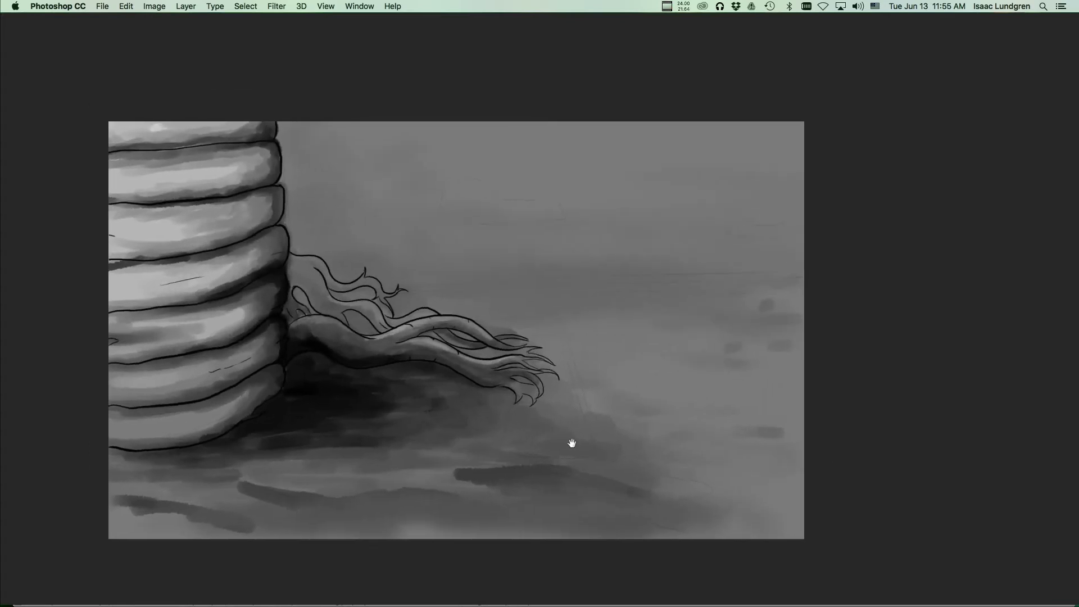
left_click(570, 442, "alt")
left_click_drag(584, 438, 554, 436)
left_click(559, 436, "super")
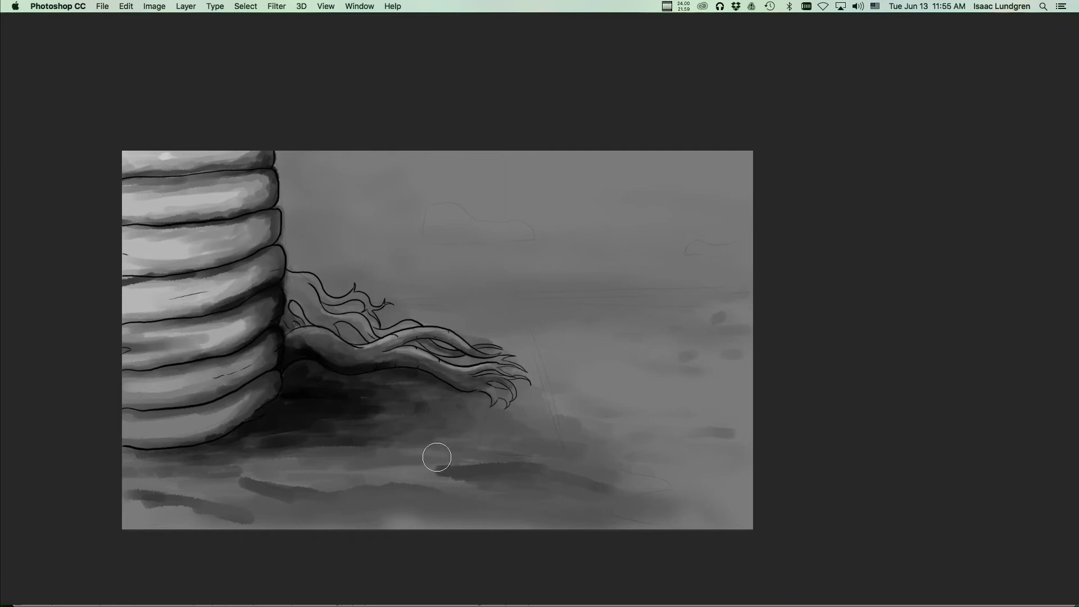
key("Tab")
mouse_move(550, 426)
left_mouse_down()
mouse_move(391, 422)
mouse_move(455, 427)
mouse_move(446, 431)
mouse_move(417, 427)
mouse_move(484, 380)
left_mouse_up()
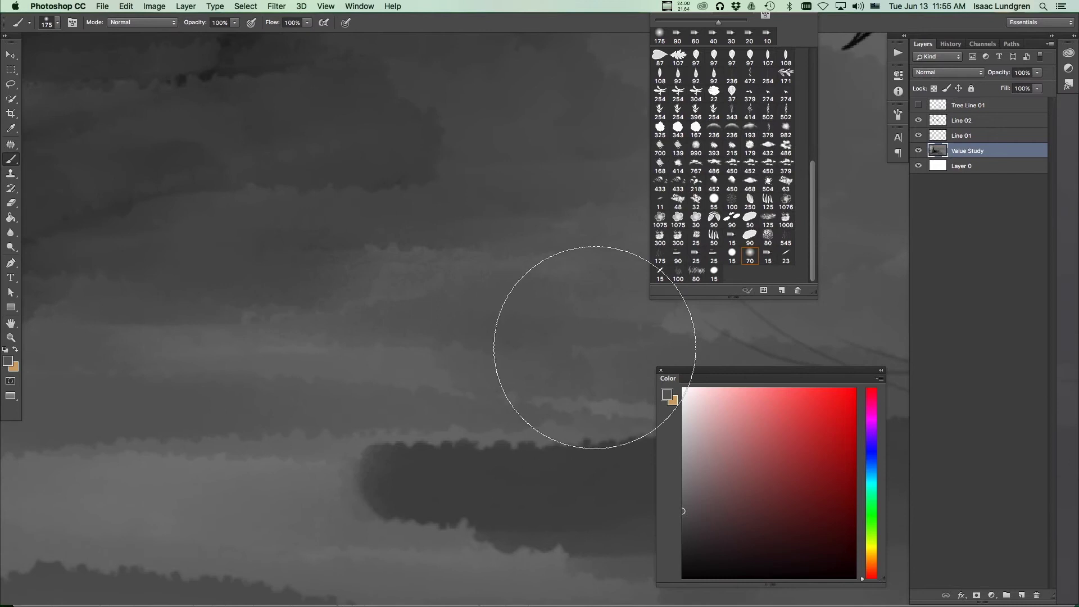
left_click(731, 253)
mouse_move(378, 436)
left_mouse_down()
mouse_move(320, 436)
mouse_move(498, 386)
mouse_move(426, 396)
left_mouse_up()
left_click(679, 563)
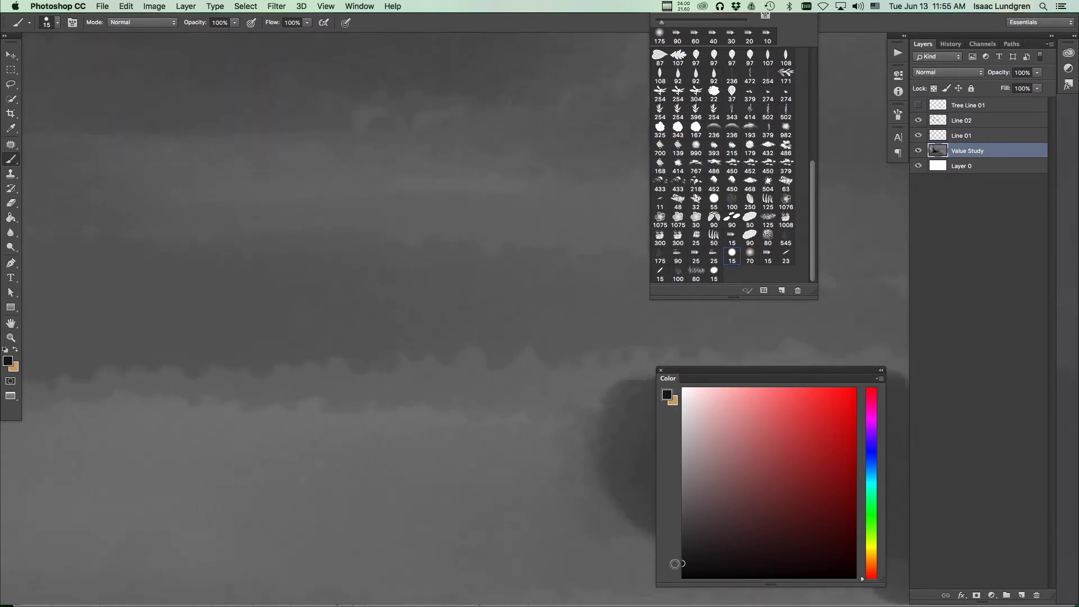
Step: Shrink the brush to 2 px and dab small near-black specks on the foreground ground beside the dark stroke
key("bracketleft")
key("bracketleft")
key("bracketleft")
key("bracketleft")
key("bracketleft")
left_click(358, 360)
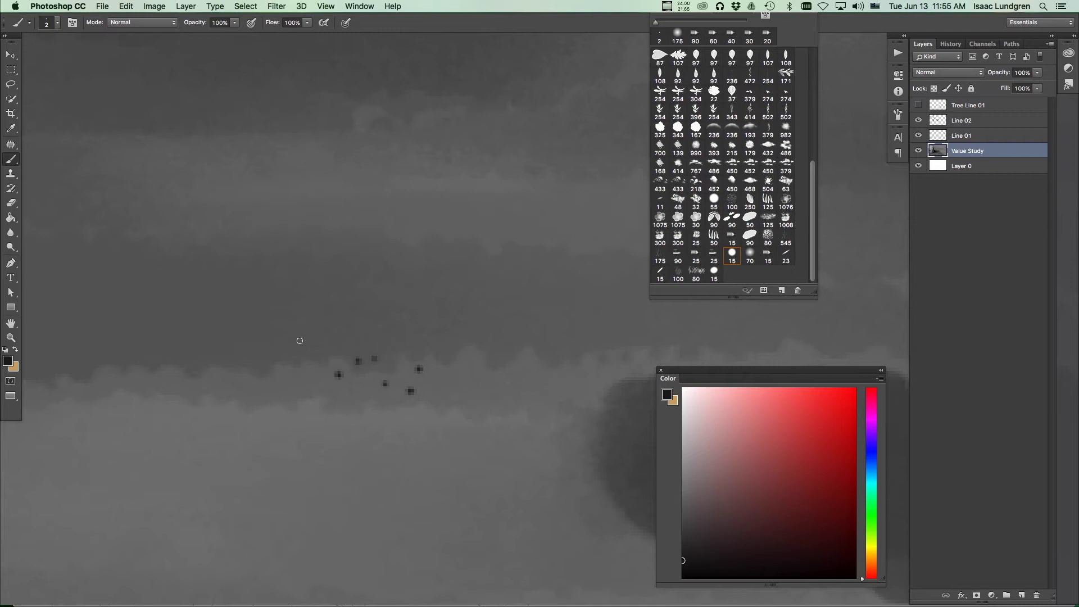
mouse_move(495, 368)
left_mouse_down()
mouse_move(367, 437)
mouse_move(464, 390)
mouse_move(399, 415)
mouse_move(409, 401)
mouse_move(477, 386)
mouse_move(416, 409)
mouse_move(436, 400)
mouse_move(473, 410)
mouse_move(424, 412)
mouse_move(441, 409)
mouse_move(433, 405)
mouse_move(454, 414)
mouse_move(392, 428)
left_mouse_up()
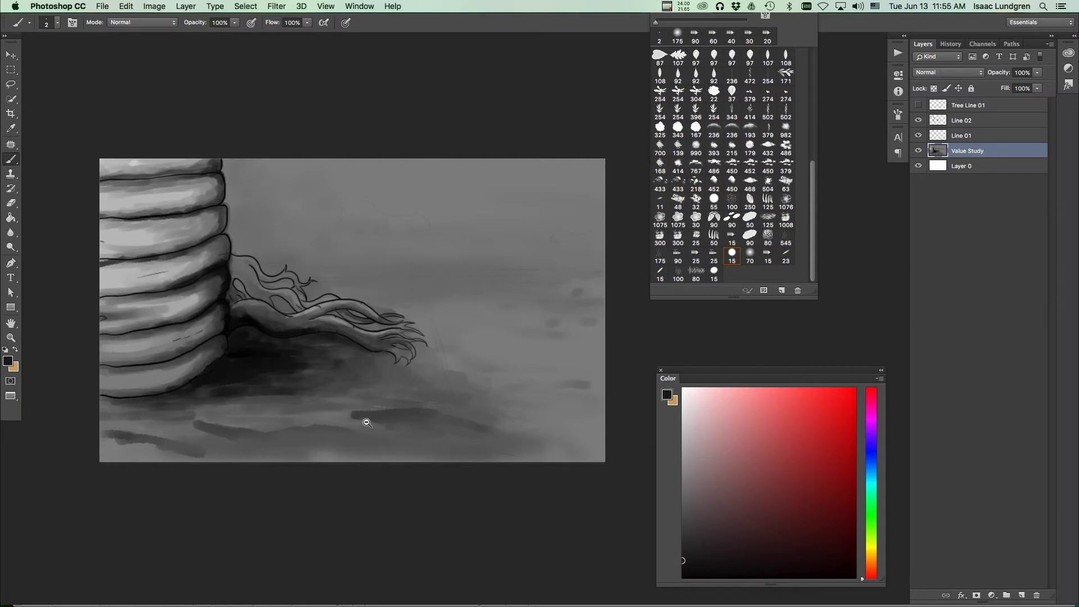
Step: Lasso the shaded foreground ground below the trunk and roots, down to the canvas's lower edge
left_click_drag(367, 422, 379, 417)
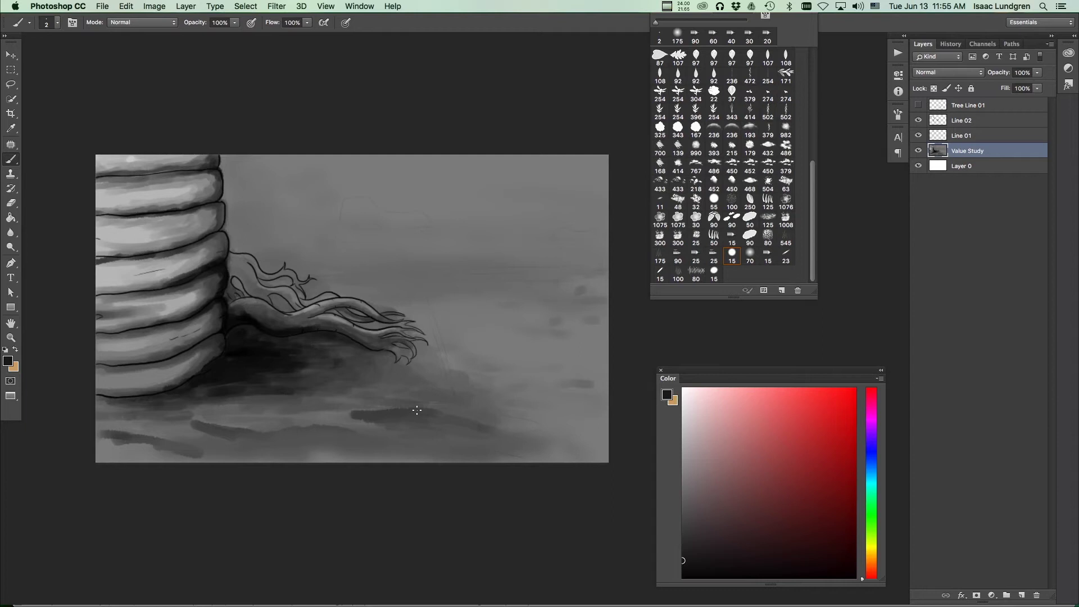
left_click_drag(416, 410, 400, 374)
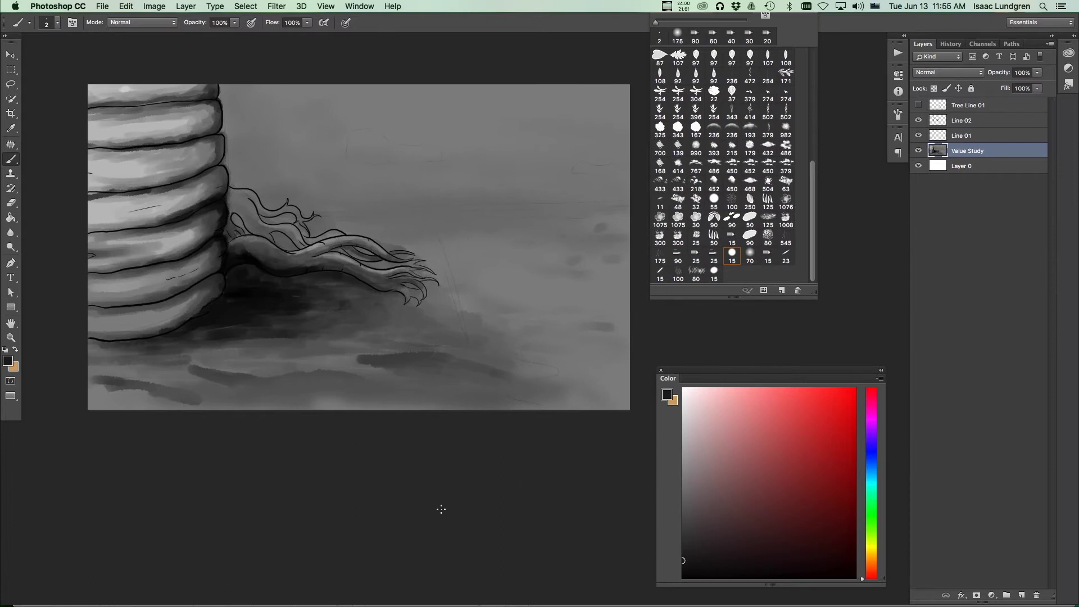
left_click_drag(364, 360, 422, 375)
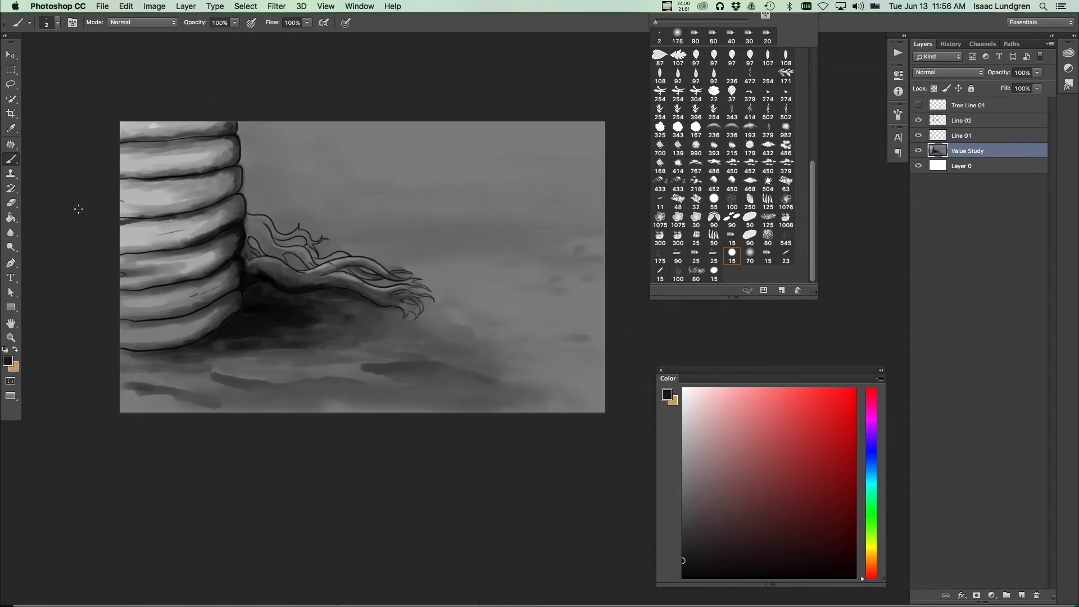
key("l")
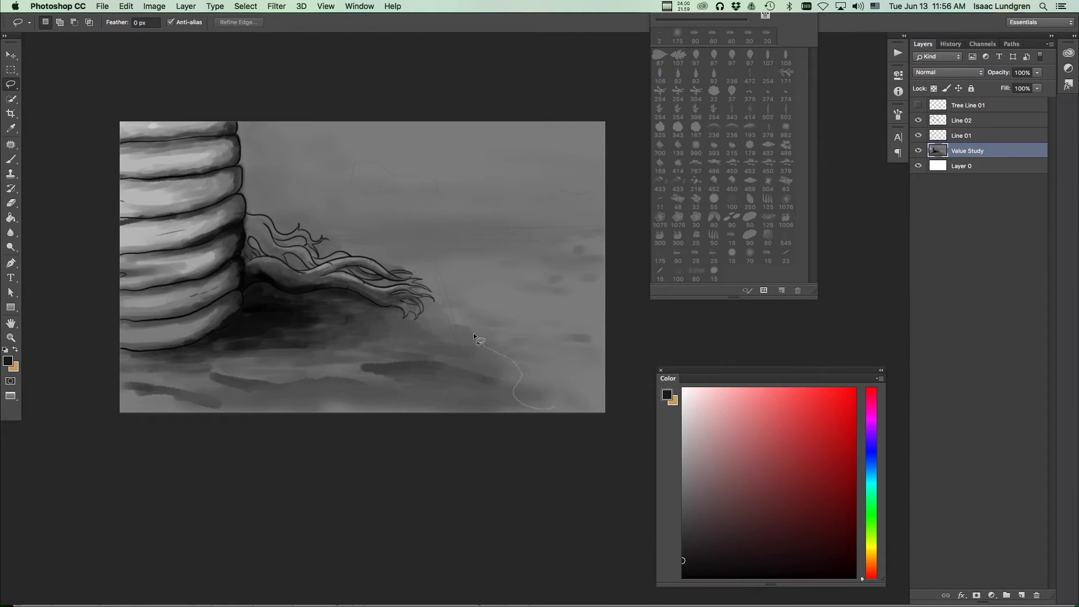
mouse_move(407, 326)
left_mouse_down()
mouse_move(311, 297)
mouse_move(257, 296)
mouse_move(240, 332)
left_mouse_up()
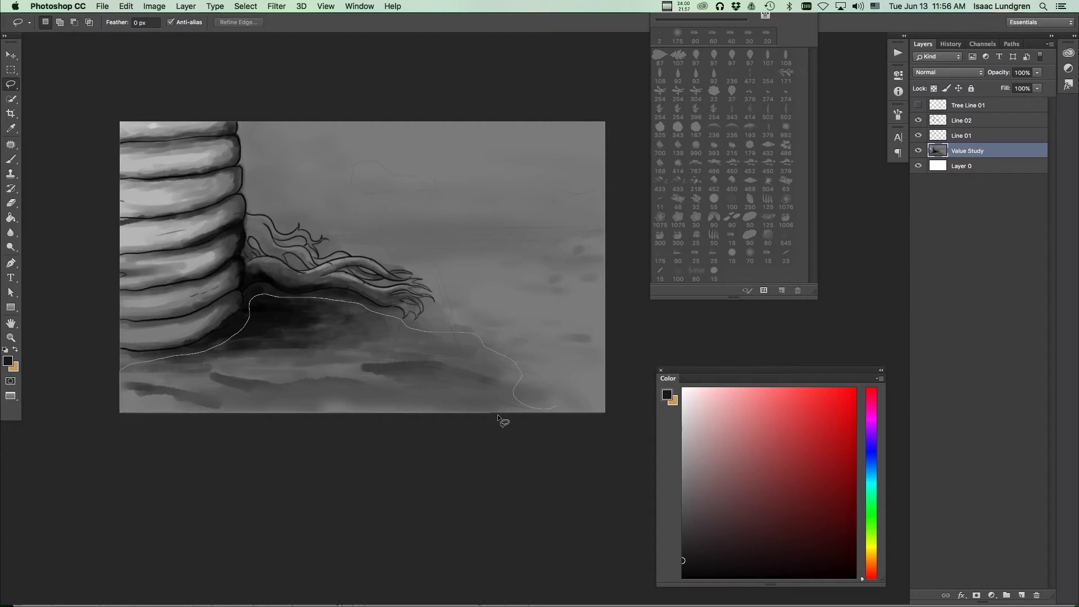
left_click_drag(550, 414, 535, 409)
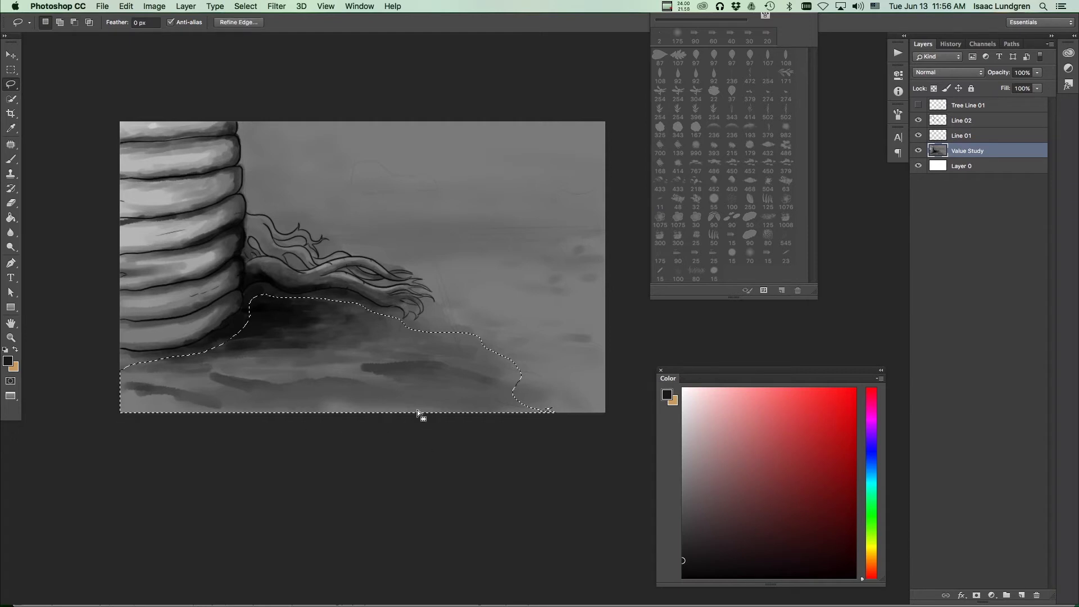
Step: Refine the ground selection's edge with Smooth 25, Feather 29.4 px and Shift Edge +13%
scroll(398, 357, "up", 3)
left_click_drag(380, 364, 508, 371)
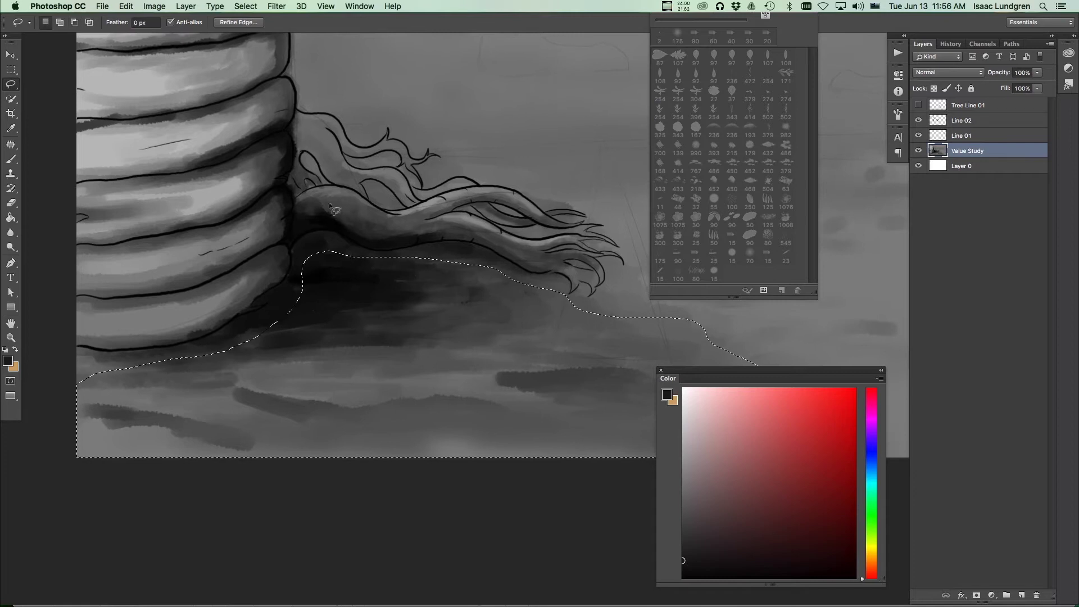
left_click(246, 6)
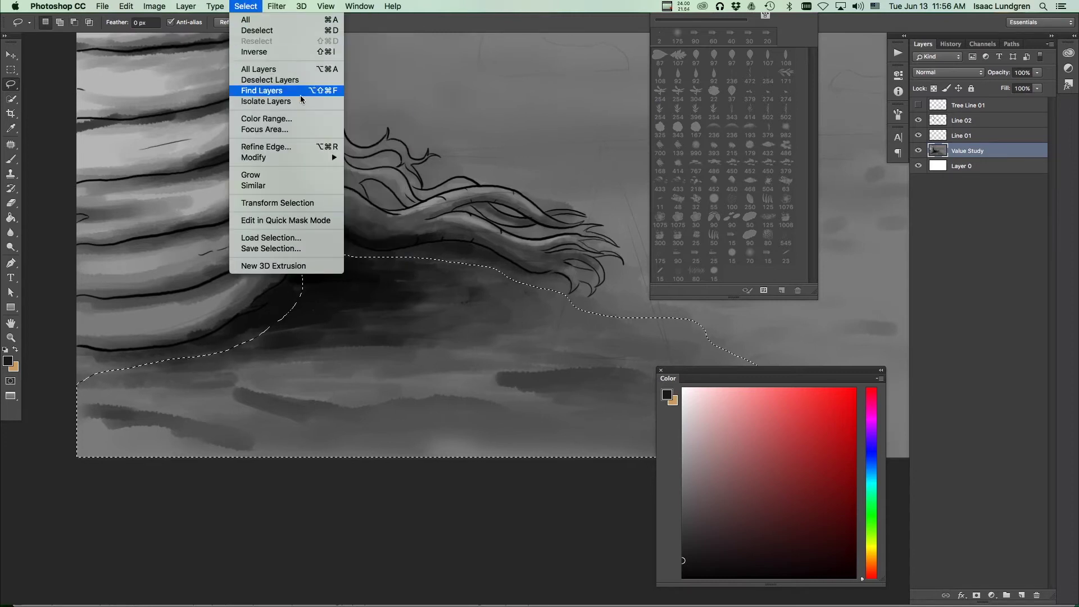
left_click(299, 150)
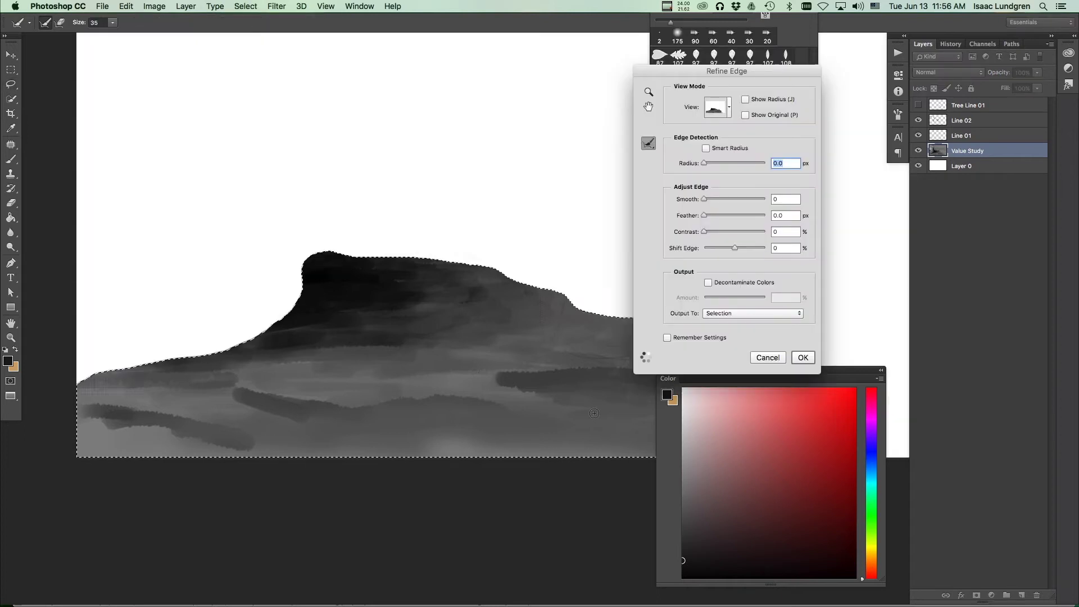
left_click_drag(522, 399, 472, 371)
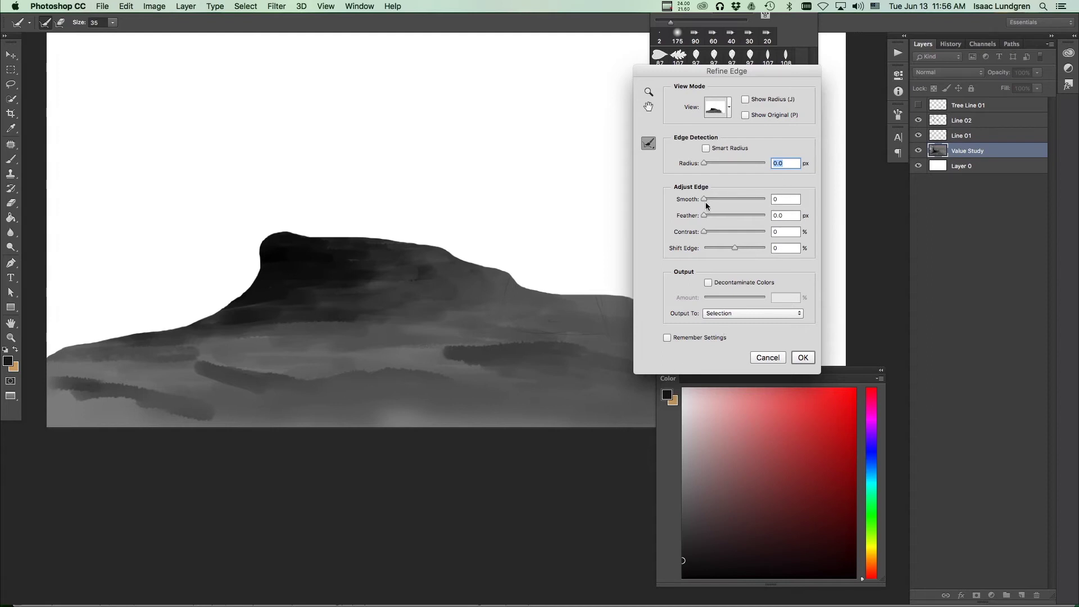
left_click_drag(710, 220, 734, 248)
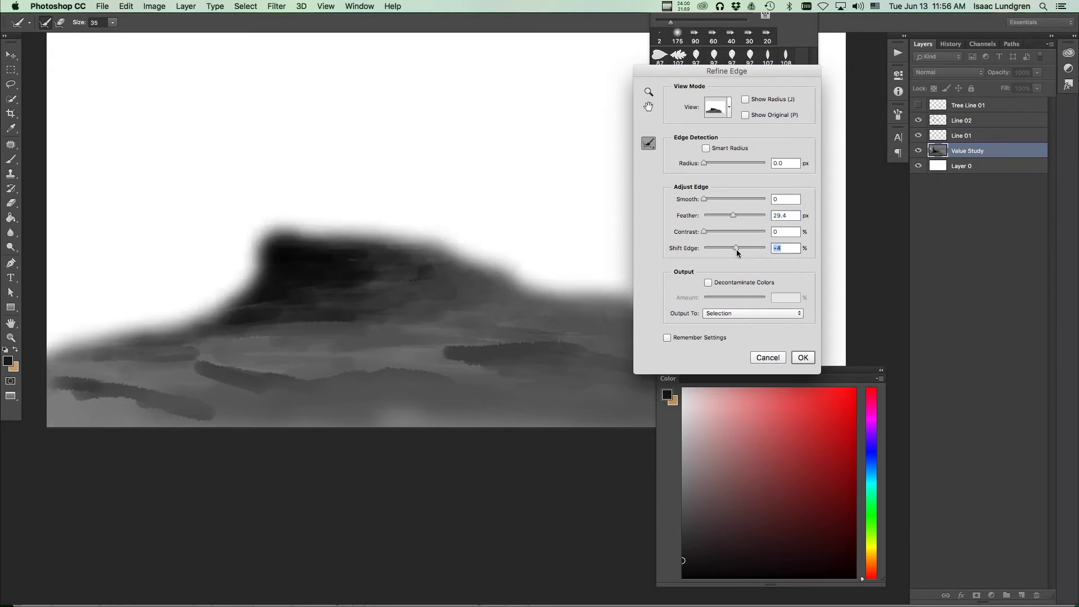
left_click_drag(703, 200, 710, 199)
left_click_drag(736, 247, 740, 250)
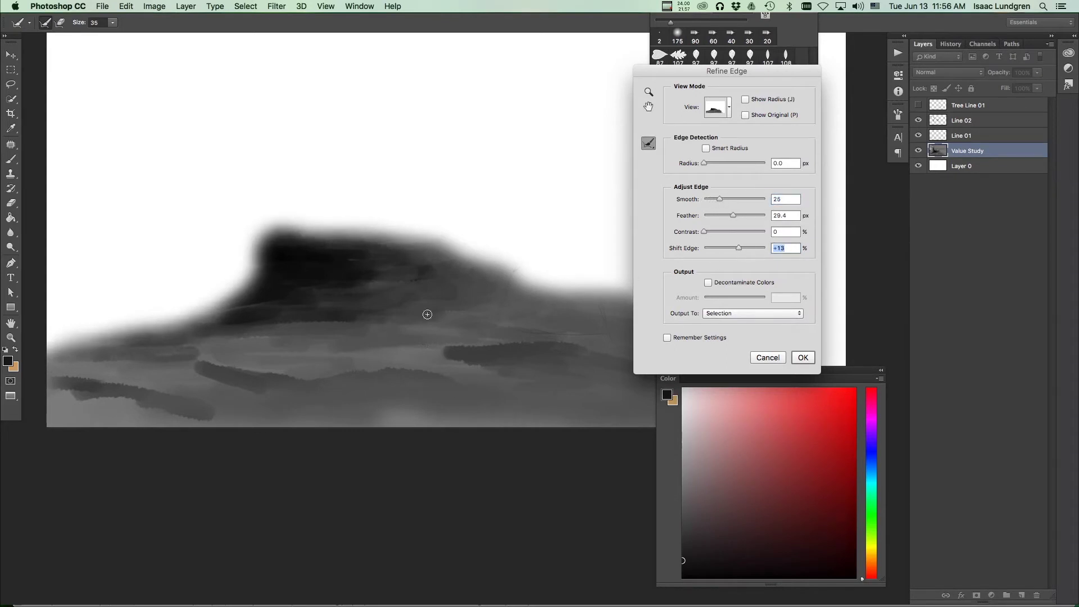
left_click(803, 358)
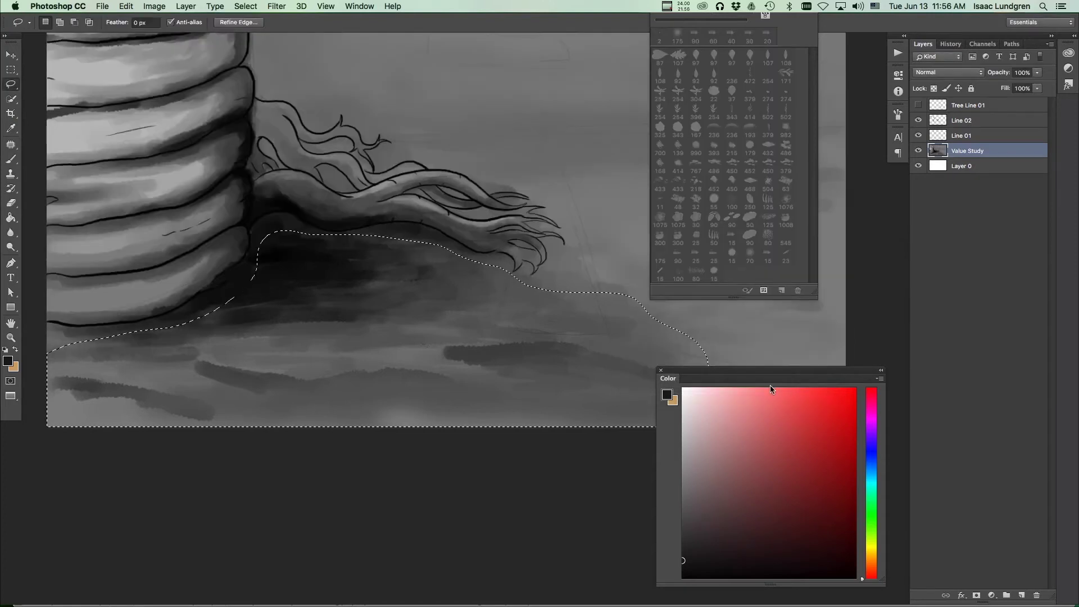
Step: Set up the Add Noise filter for the selected ground, testing stronger amounts and settling on 14.21% with Gaussian distribution
left_click(276, 6)
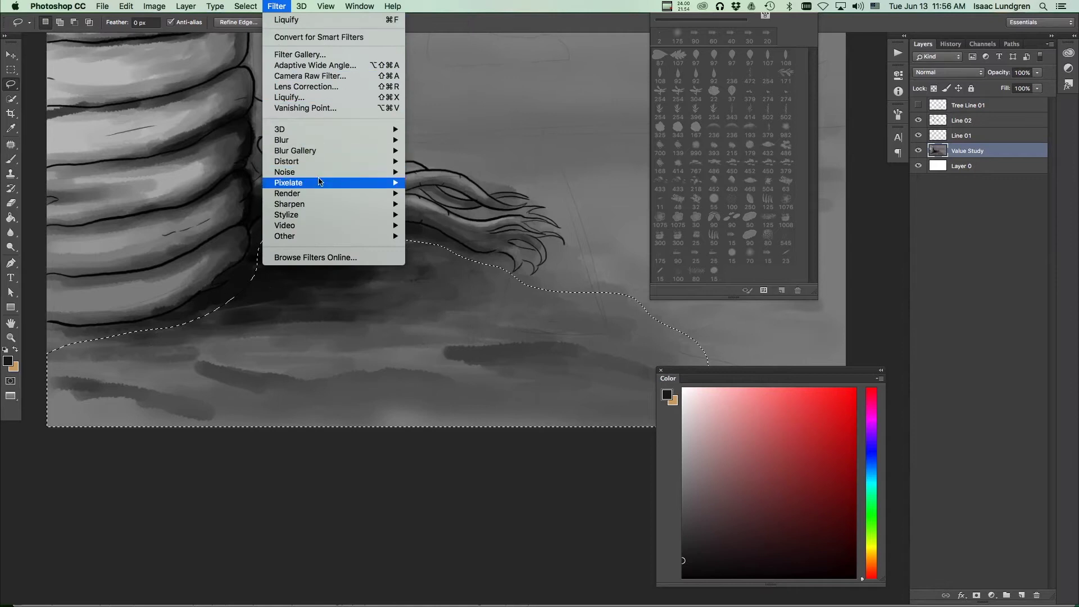
mouse_move(322, 174)
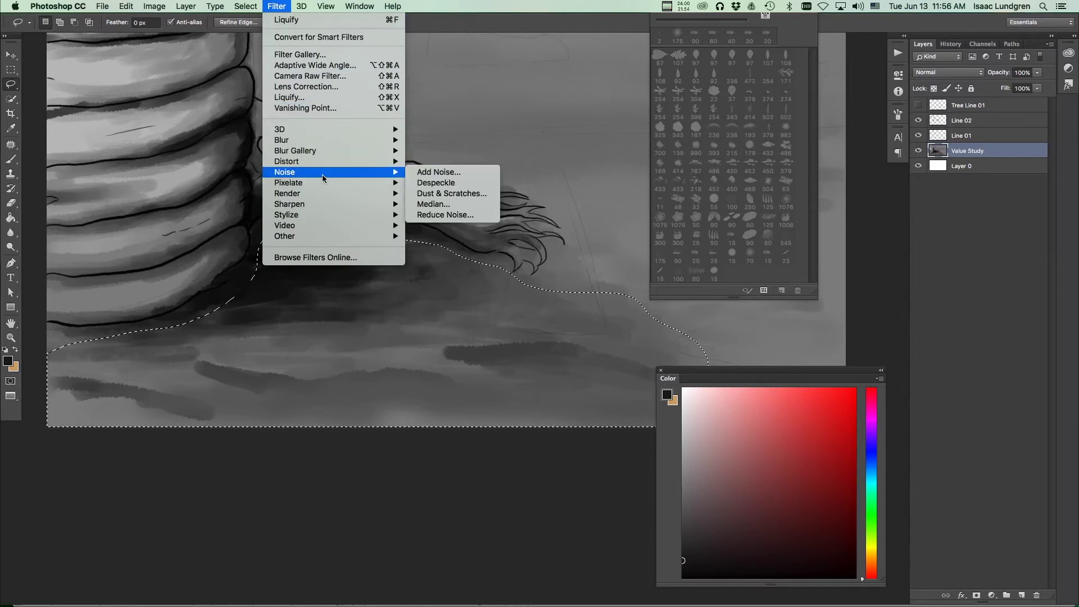
left_click(480, 177)
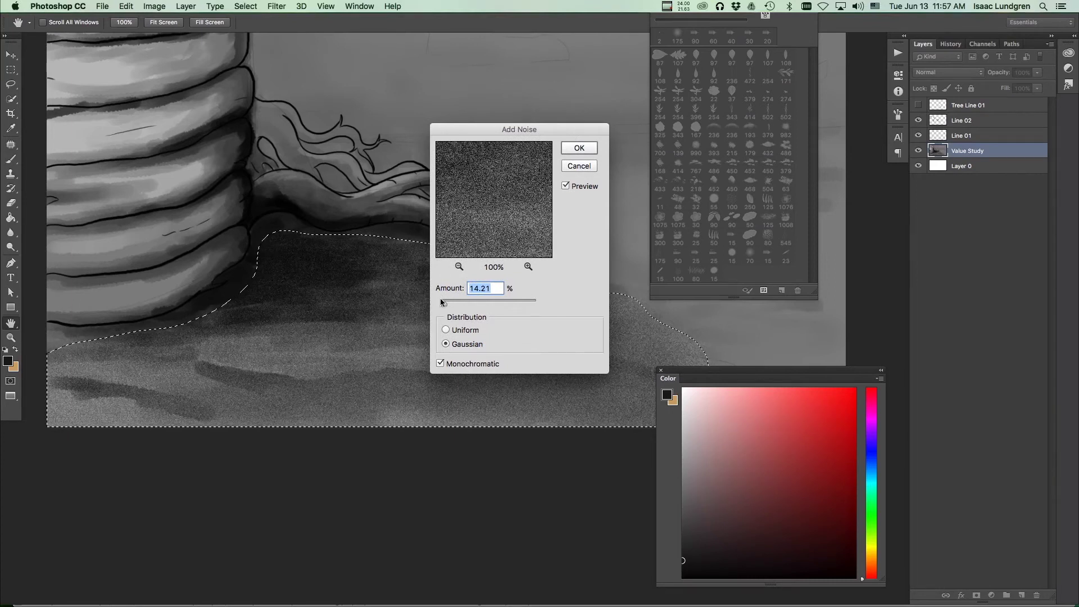
left_click_drag(441, 300, 511, 306)
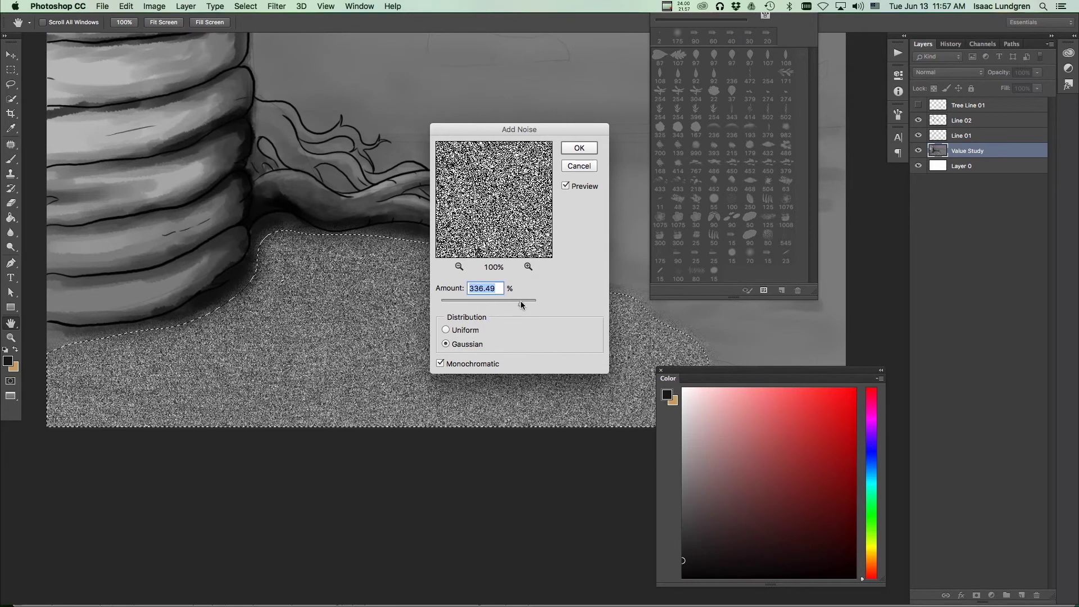
left_click(464, 344)
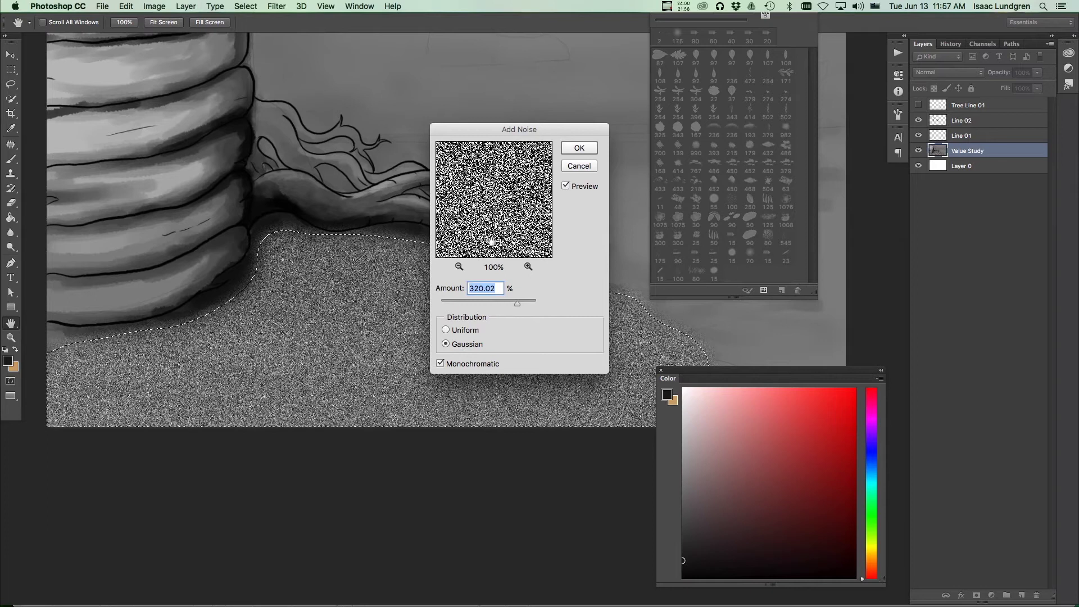
left_click(463, 303)
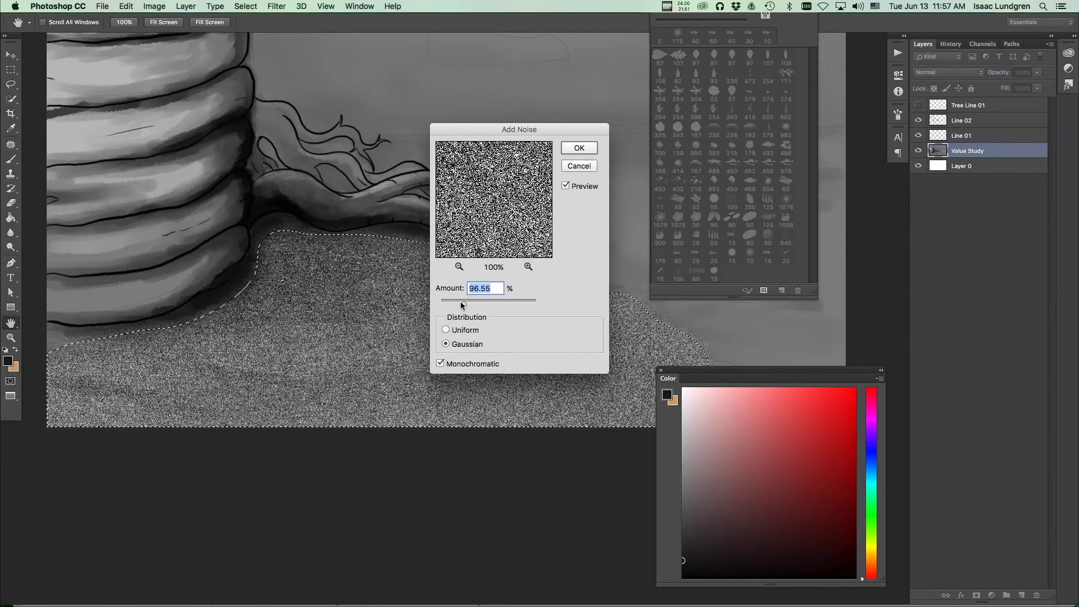
left_click_drag(460, 305, 447, 307)
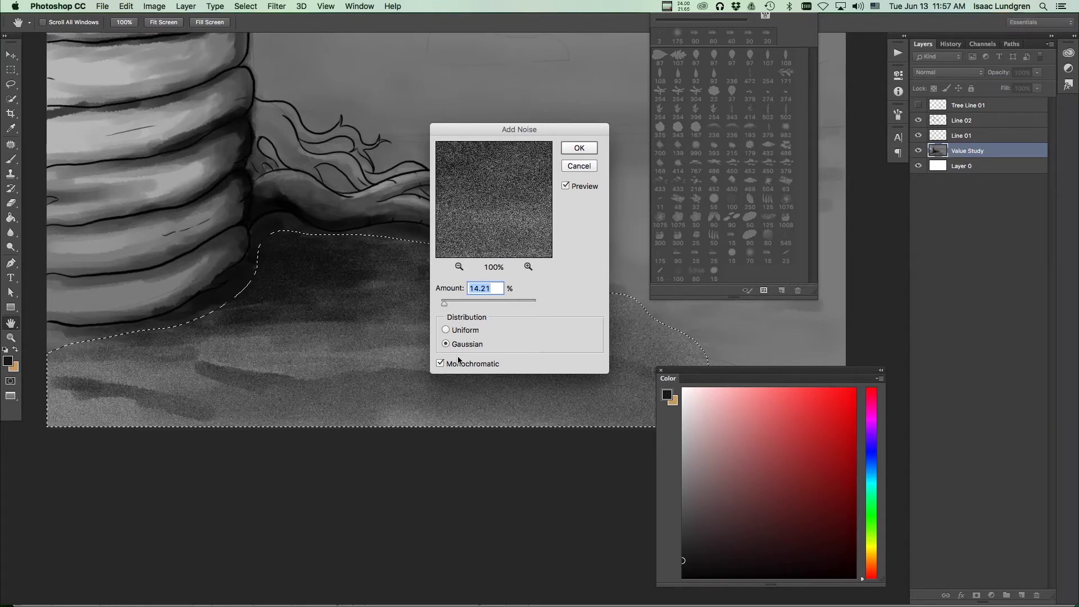
Step: Try the noise without Monochromatic, inspect its pixels at 500% in the filter preview, and restore the monochromatic setting
left_click(441, 364)
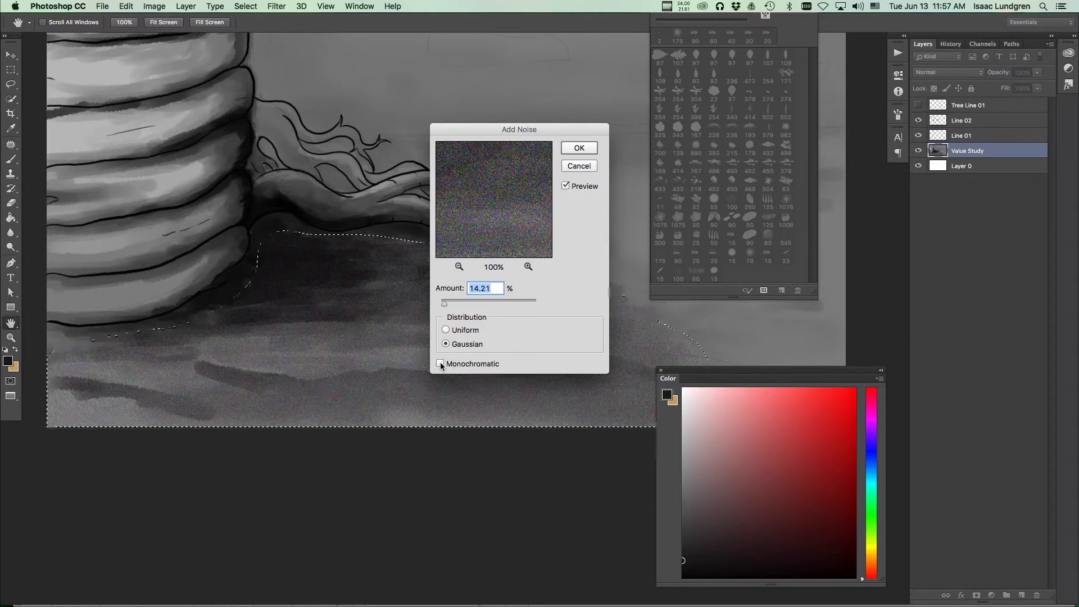
left_click(527, 266)
left_click(528, 266)
left_click(527, 267)
left_click(527, 266)
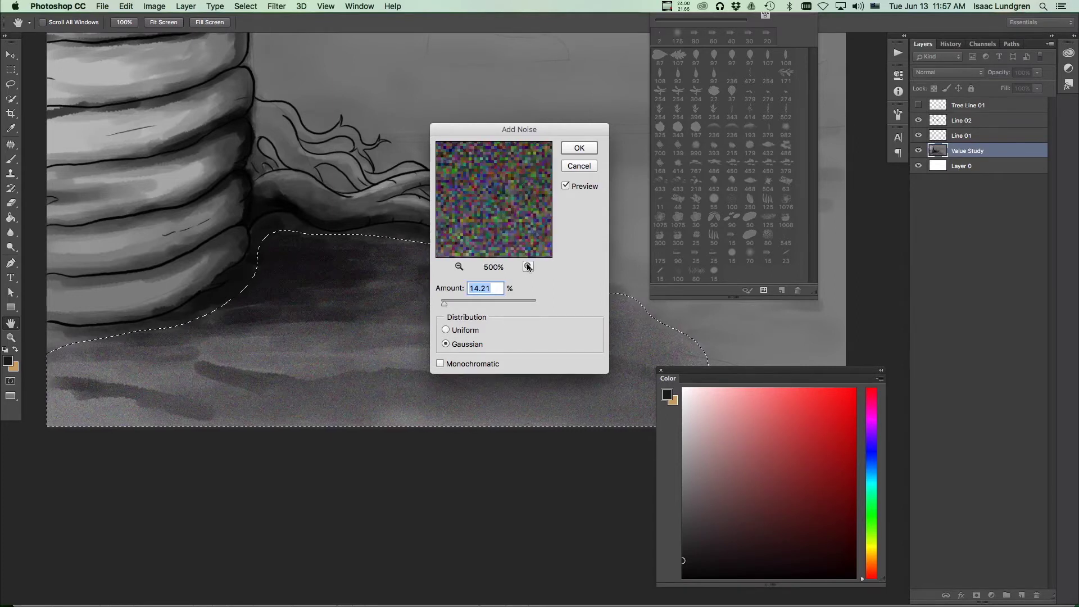
left_click(460, 267)
left_click(459, 267)
left_click(459, 267)
left_click(459, 267)
left_click(440, 363)
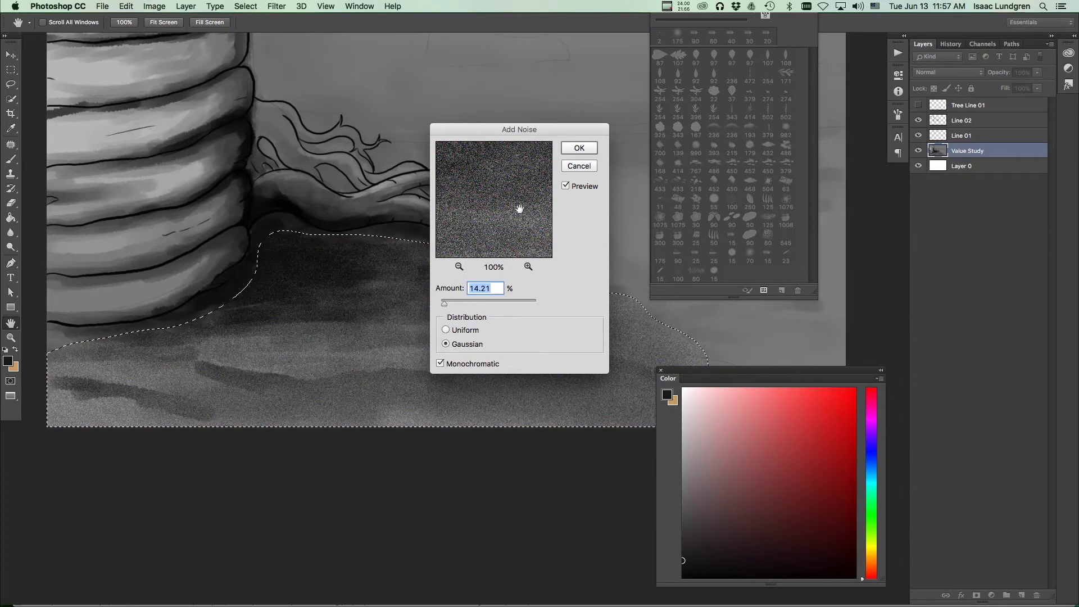
Step: Apply the monochromatic noise to the ground on the Value Study layer, inspect the texture and its edges, and clear the selection
left_click(579, 148)
scroll(330, 288, "up", 5)
scroll(356, 311, "down", 3)
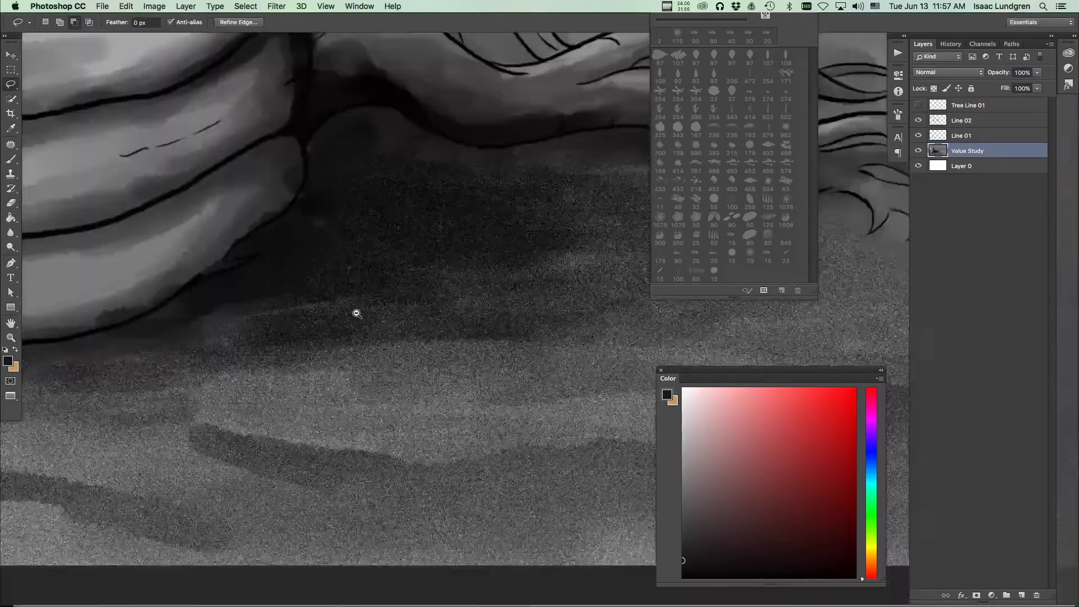
left_click_drag(405, 326, 202, 289)
scroll(243, 320, "right", 5)
left_click_drag(263, 339, 456, 341)
scroll(456, 341, "down", 4)
scroll(463, 322, "up", 2)
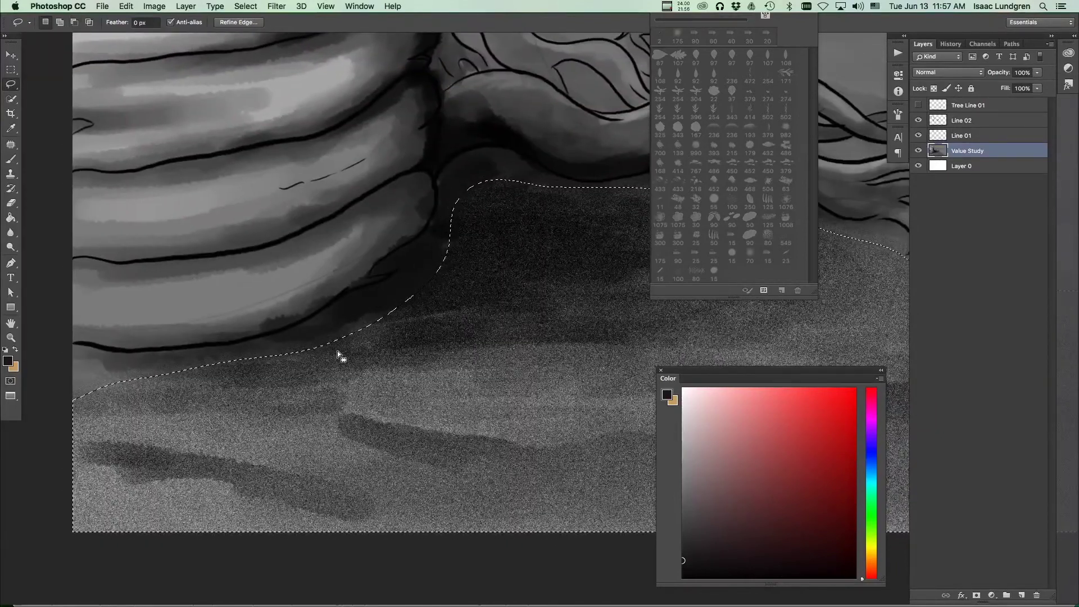
left_click_drag(450, 355, 429, 366)
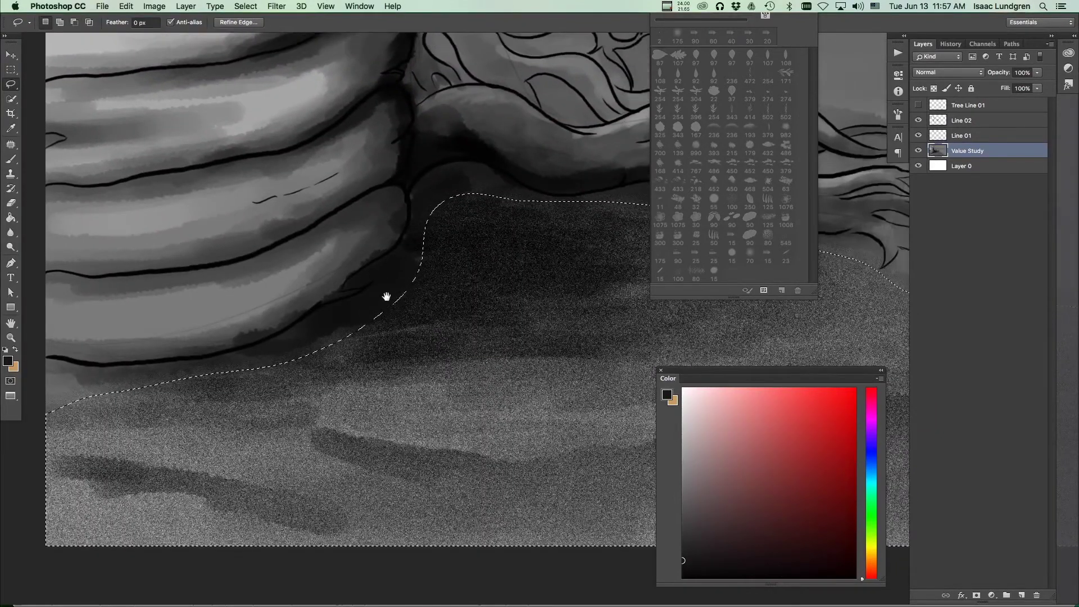
left_click_drag(482, 186, 224, 221)
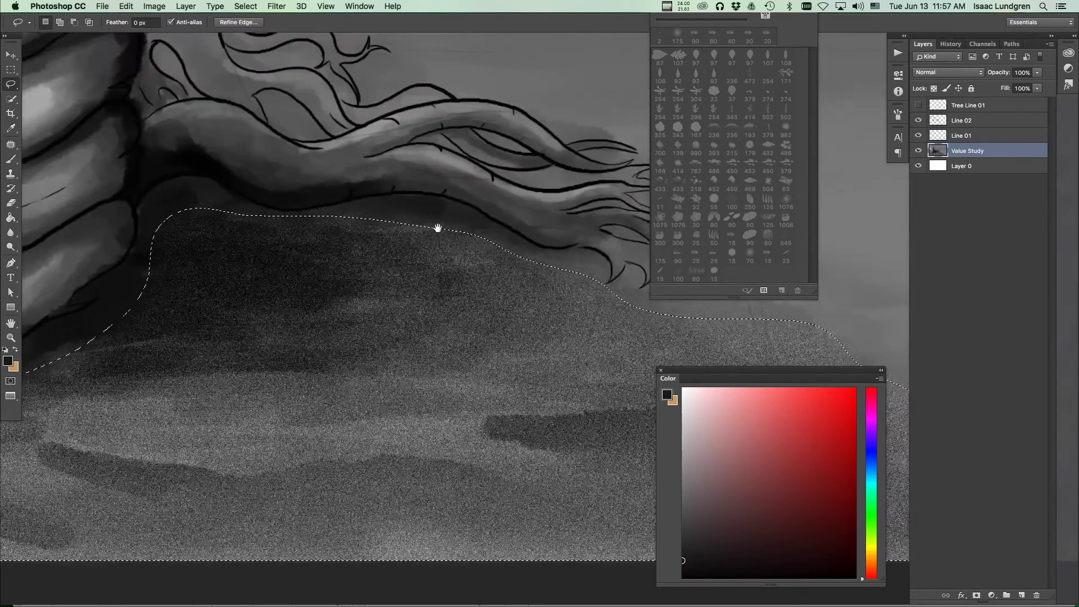
left_click_drag(510, 316, 361, 252)
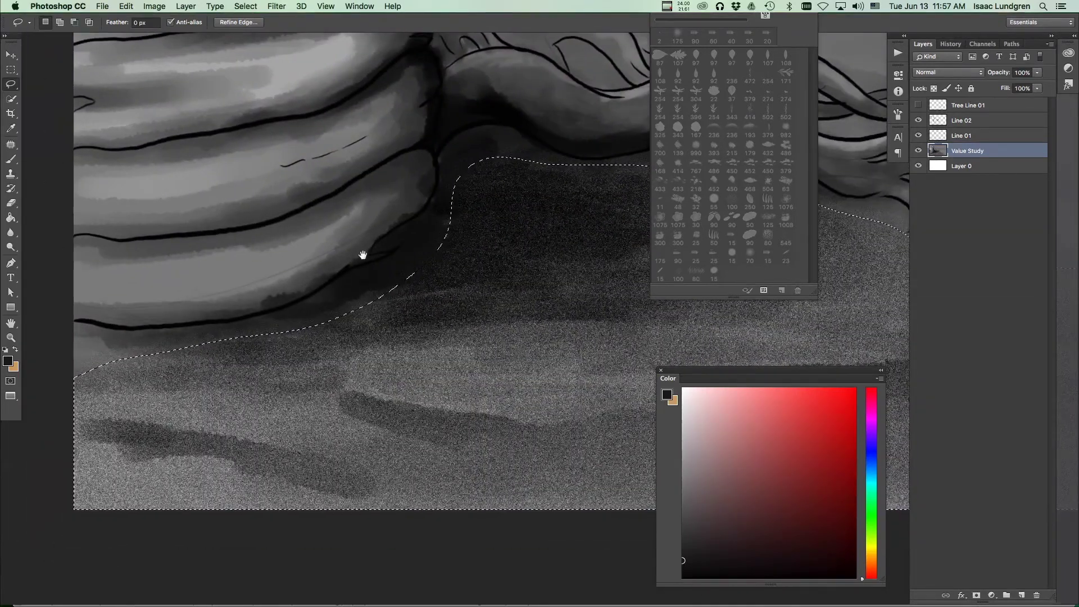
key("super+d")
key("Tab")
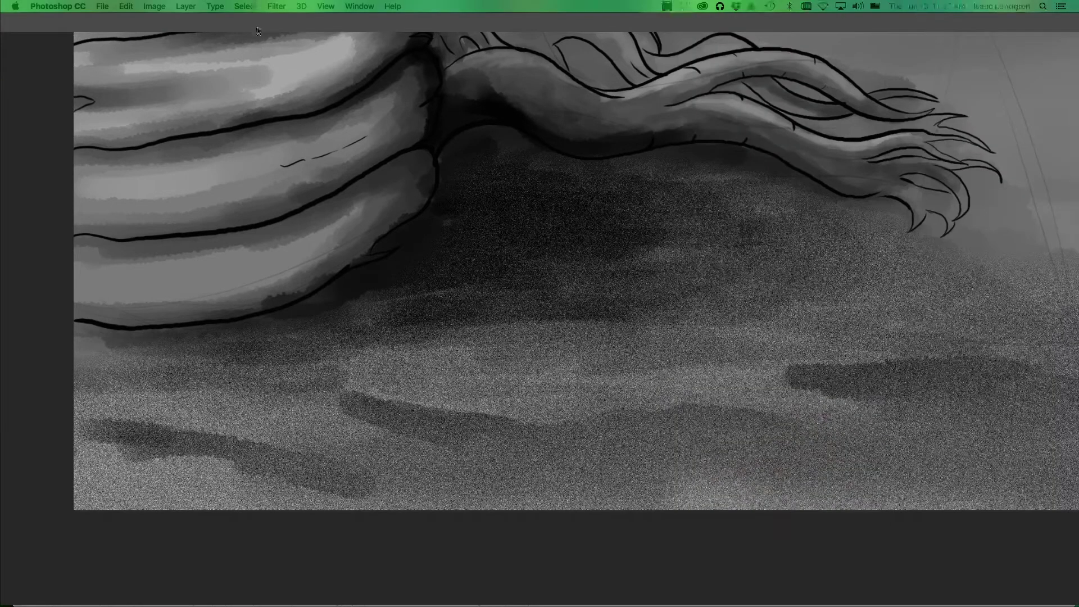
key("Tab")
left_click(252, 8)
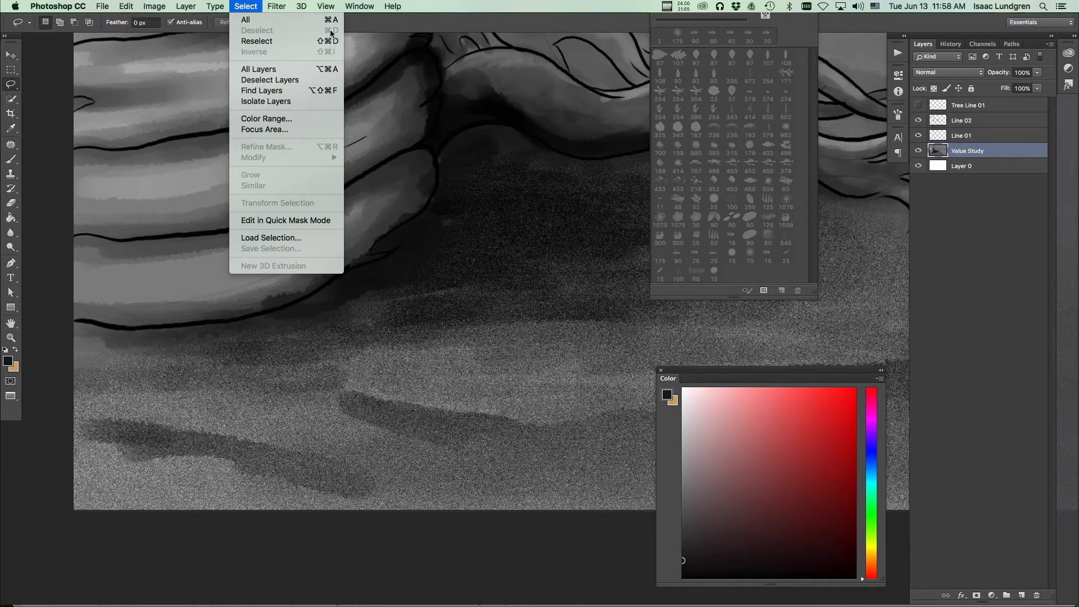
left_click(418, 8)
left_click_drag(529, 351, 385, 354)
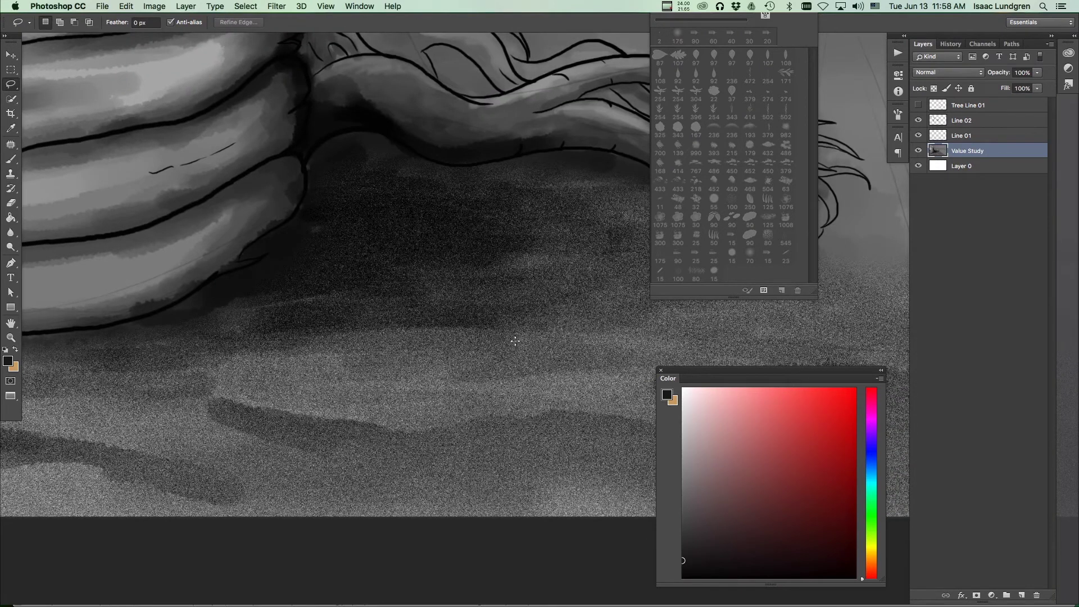
Step: Switch to the Brush tool and choose the 90 px Dirt Texure 01 brush preset
key("b")
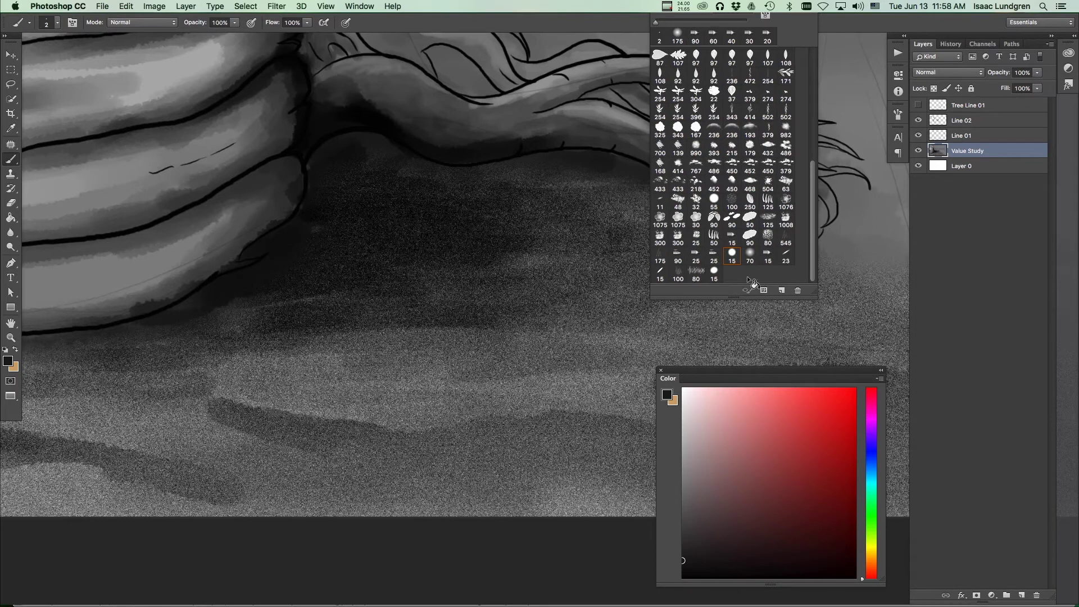
left_click(714, 254)
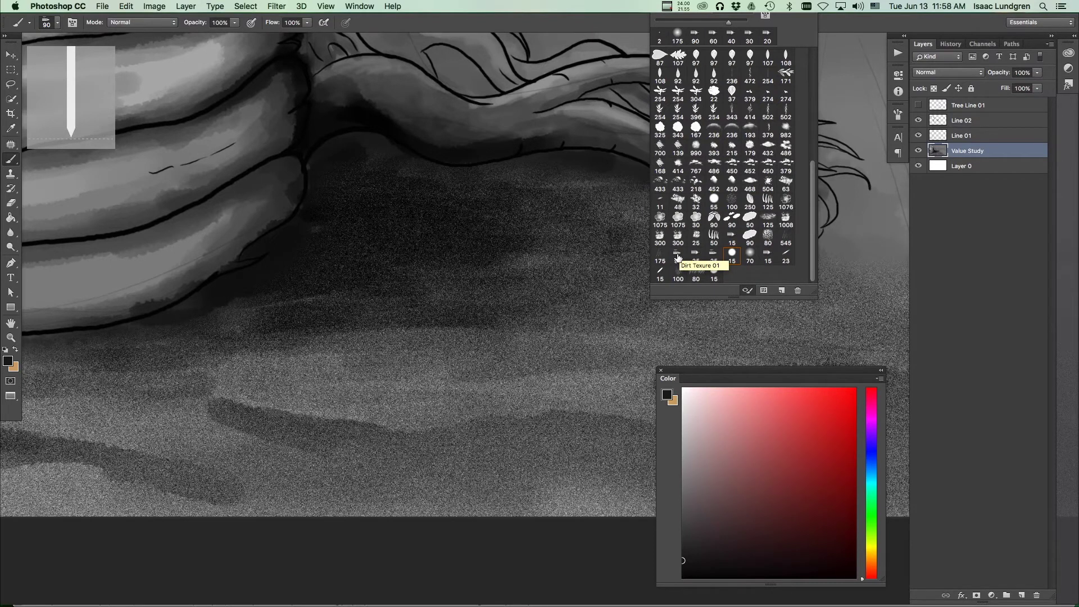
left_click(679, 257)
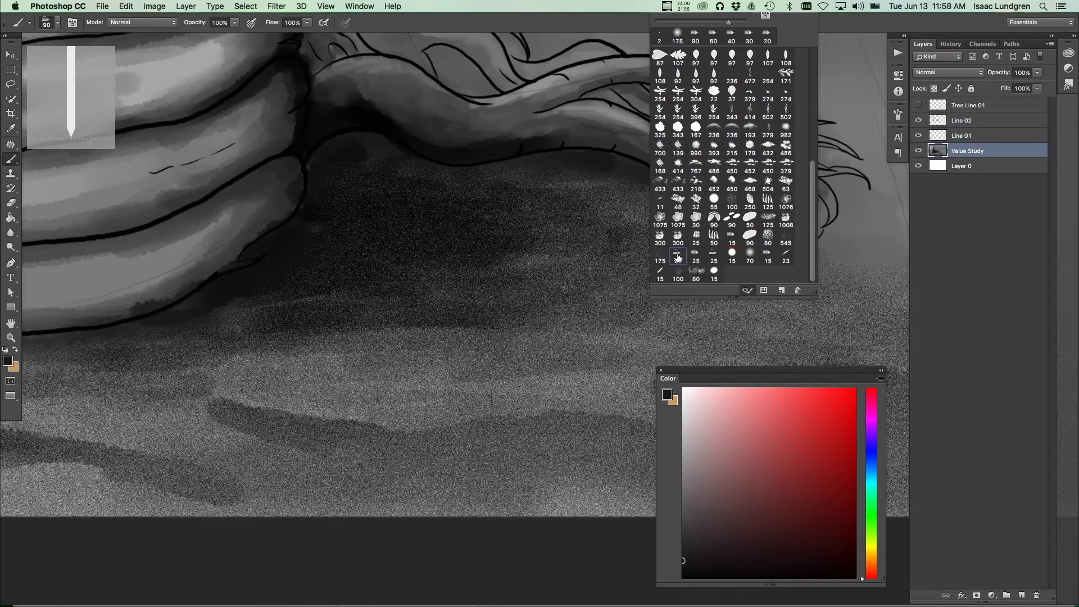
left_click(765, 291)
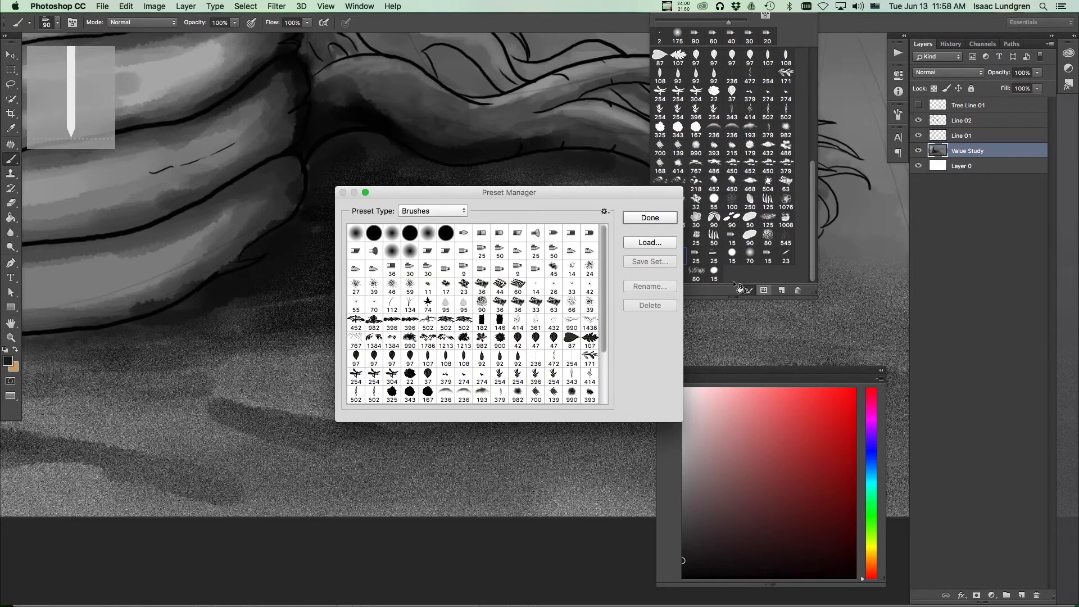
left_click(673, 224)
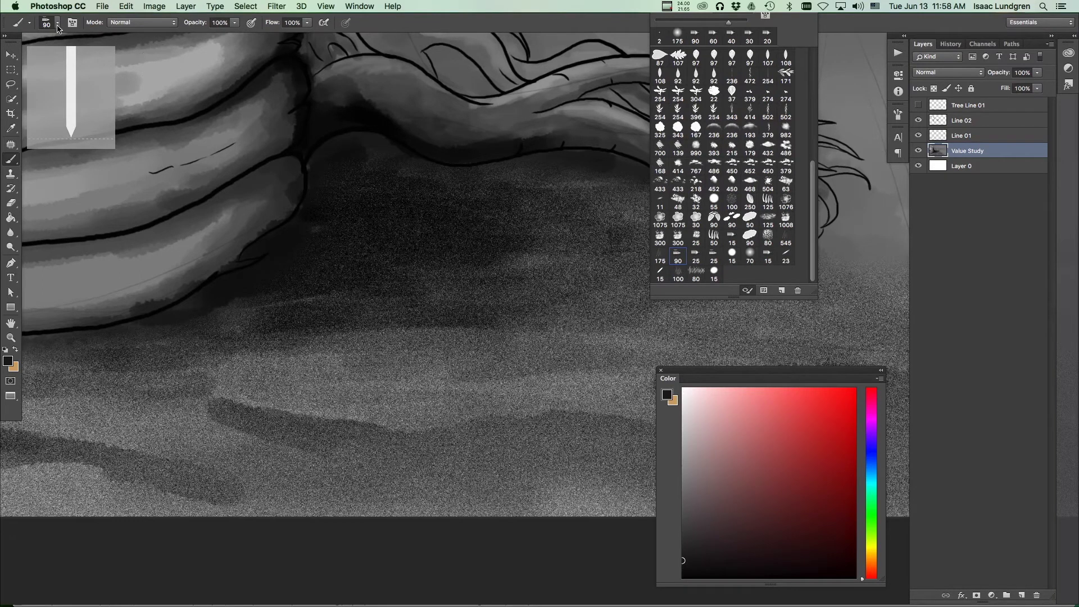
Step: Examine the dirt brush's tip shape and Shape Dynamics settings, and look through the other brush presets
left_click(899, 115)
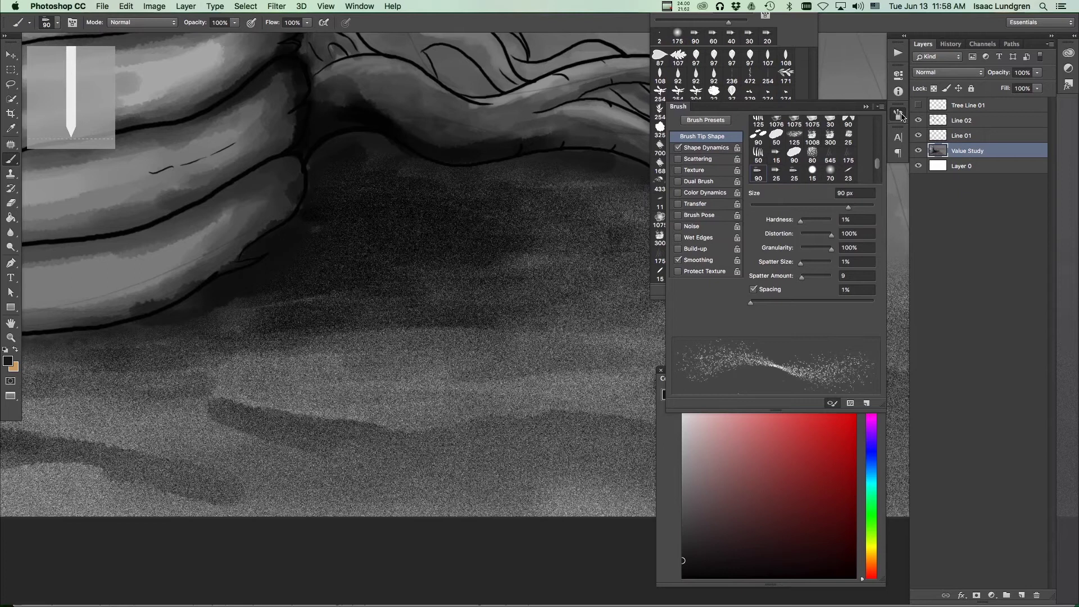
left_click(899, 115)
left_click(900, 115)
left_click(362, 7)
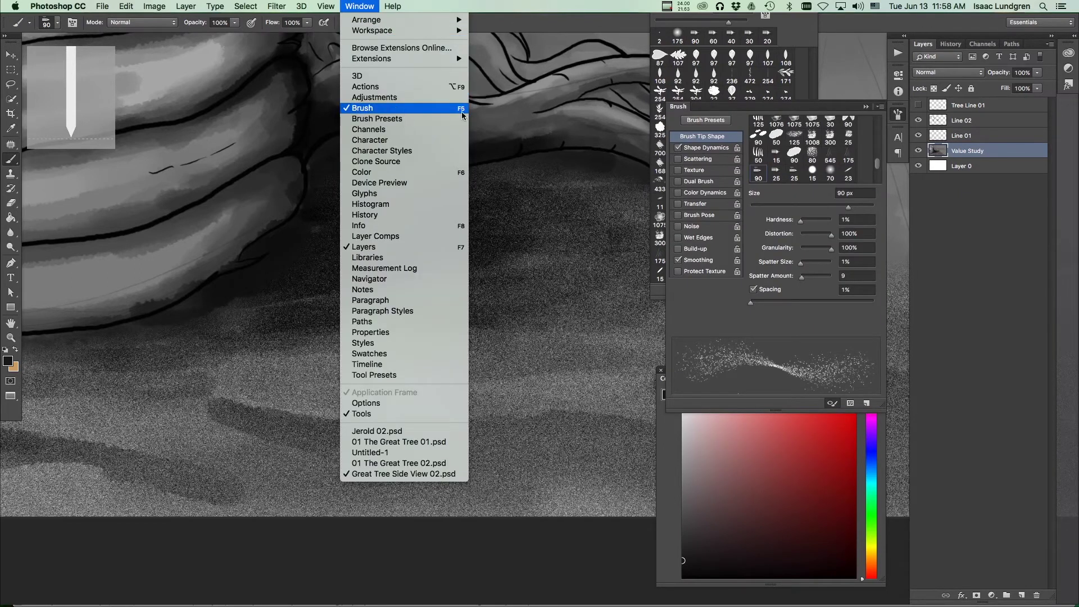
left_click(732, 110)
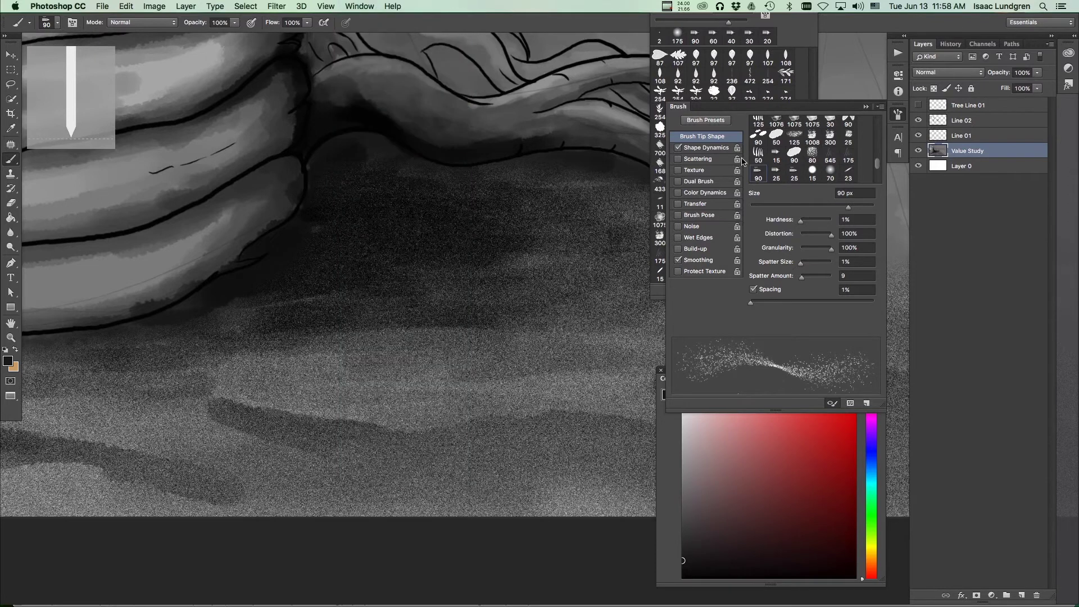
left_click(708, 148)
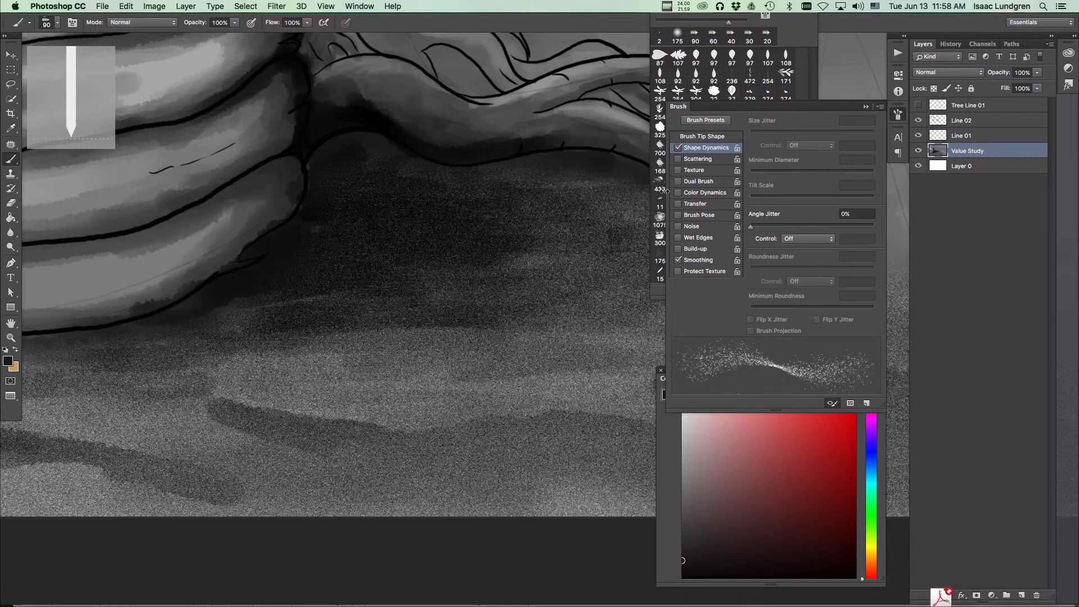
left_click(898, 116)
scroll(755, 201, "up", 8)
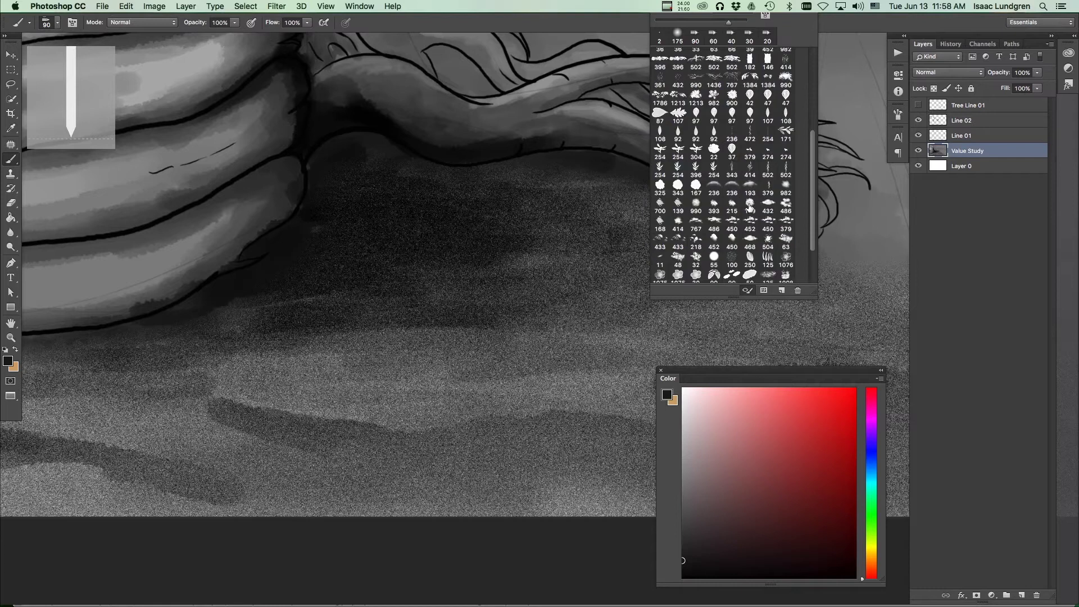
Step: Browse the brush presets, then try a thin, dark wavy stroke on the lowest trunk coil and undo it
scroll(752, 180, "up", 1)
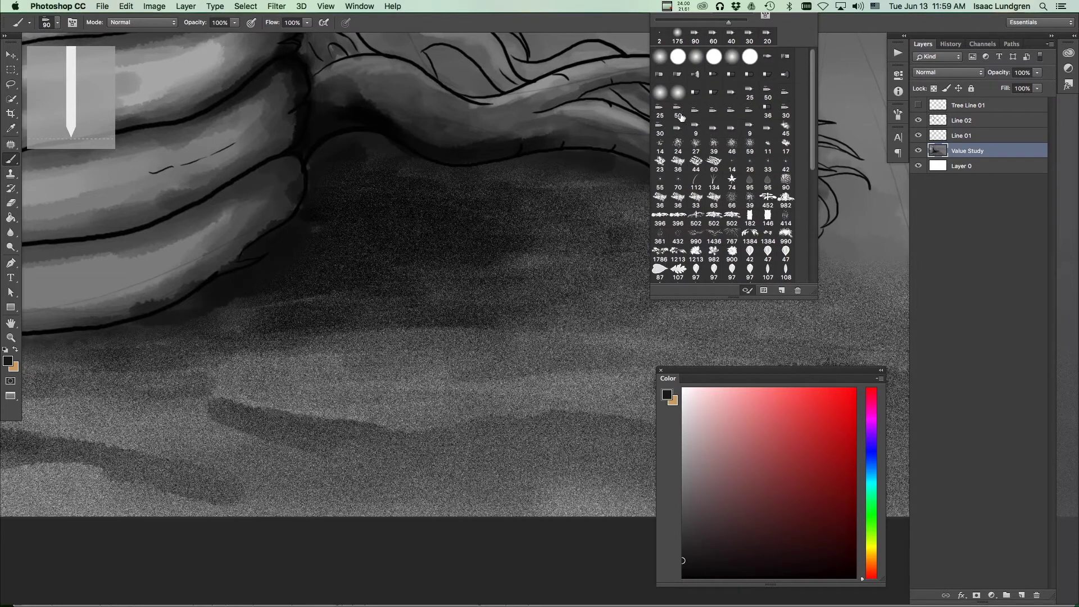
left_click_drag(813, 153, 802, 280)
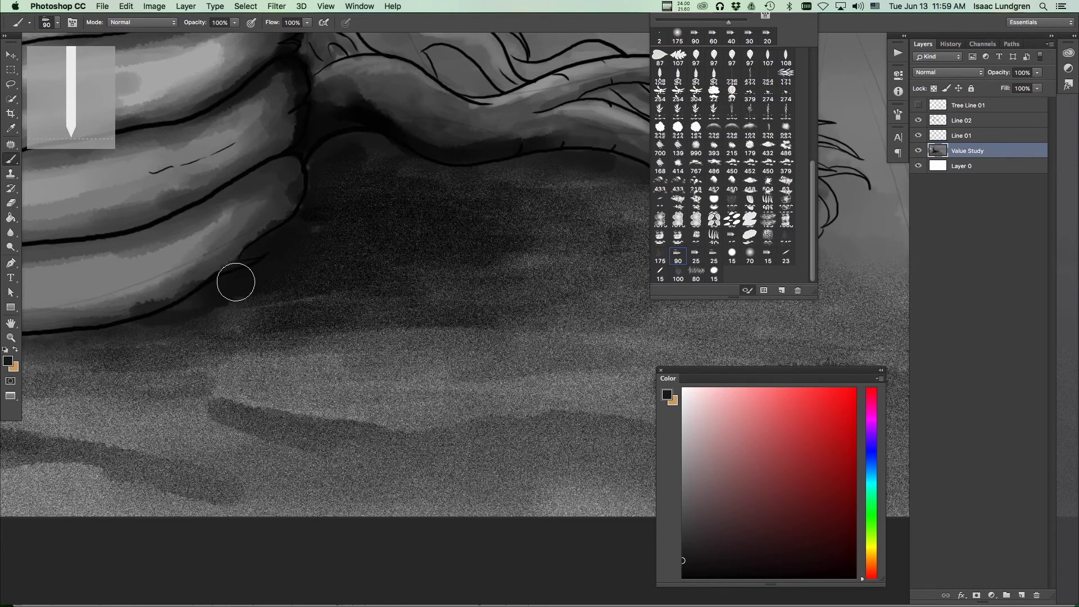
scroll(356, 313, "left", 5)
scroll(356, 313, "down", 1)
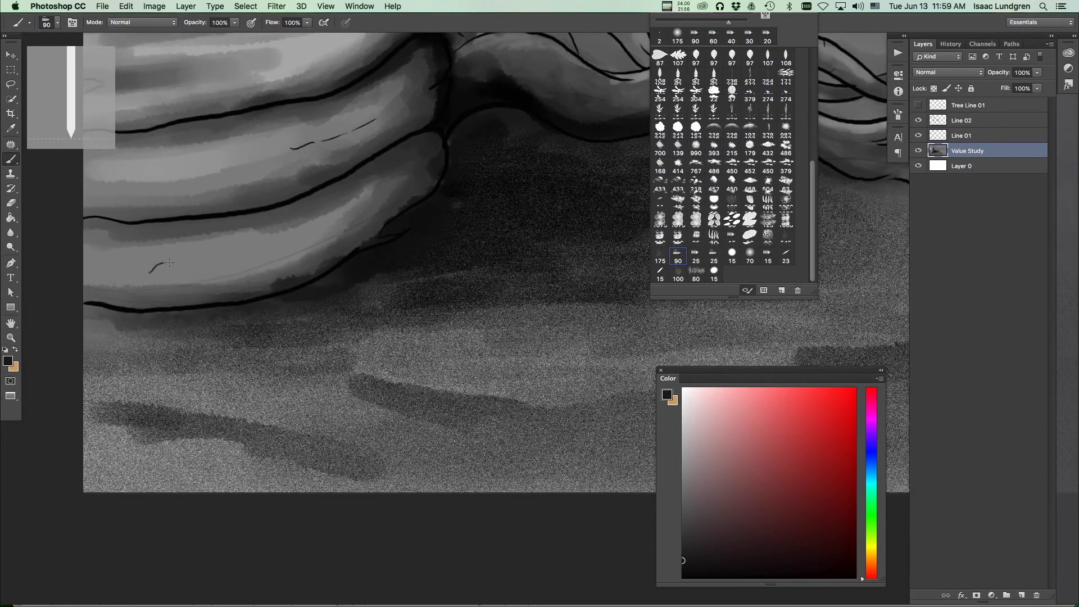
scroll(199, 279, "up", 5)
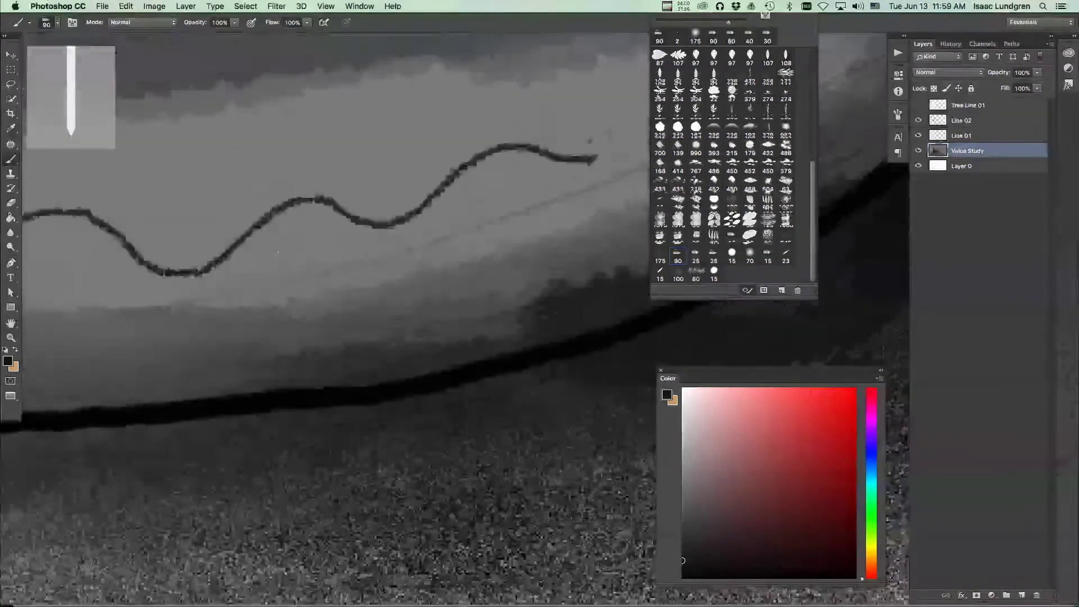
scroll(242, 274, "down", 2)
scroll(242, 274, "down", 3)
key("ctrl+z")
scroll(163, 276, "up", 2)
mouse_move(185, 264)
left_mouse_down()
mouse_move(245, 247)
mouse_move(313, 252)
mouse_move(337, 231)
mouse_move(475, 179)
left_mouse_up()
key("ctrl+z")
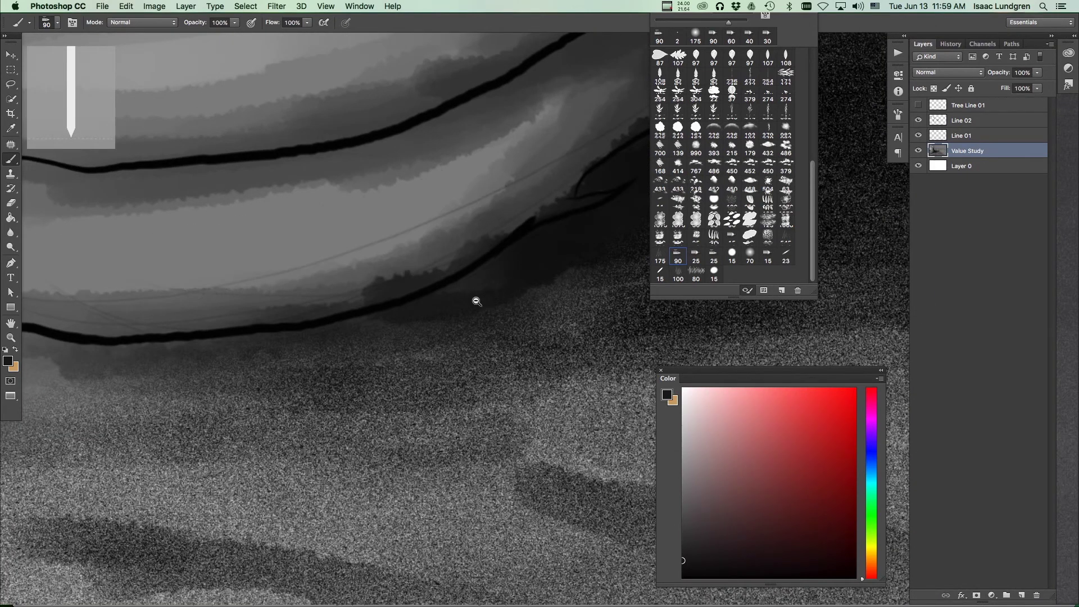
Step: Paint near-black dirt texture on the ground along the shadowed base of the trunk on the Value Study layer
scroll(420, 330, "down", 3)
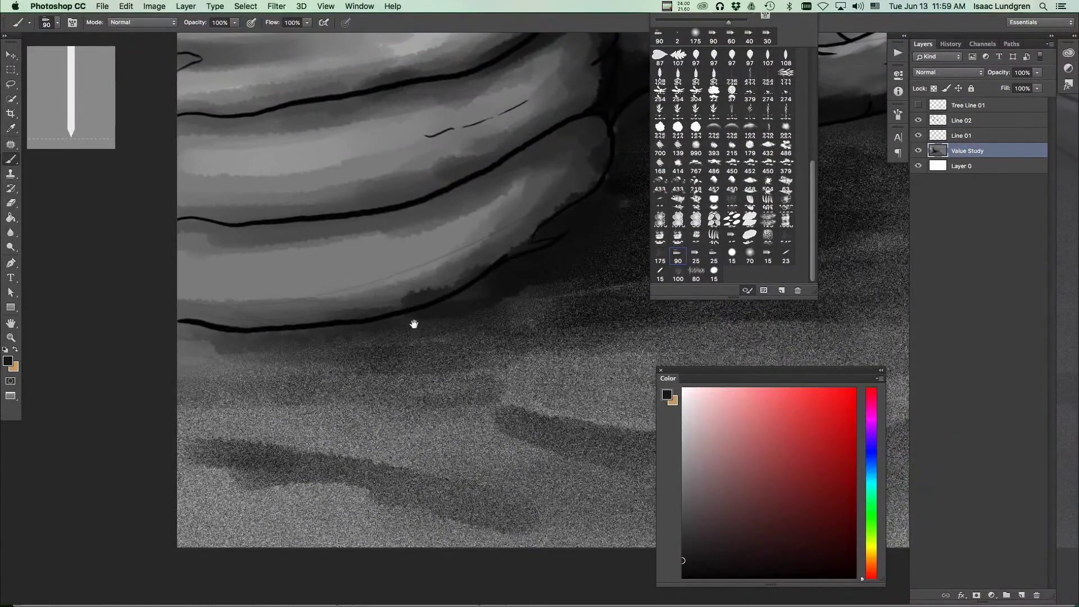
scroll(433, 365, "right", 2)
scroll(433, 365, "down", 1)
left_click(678, 567)
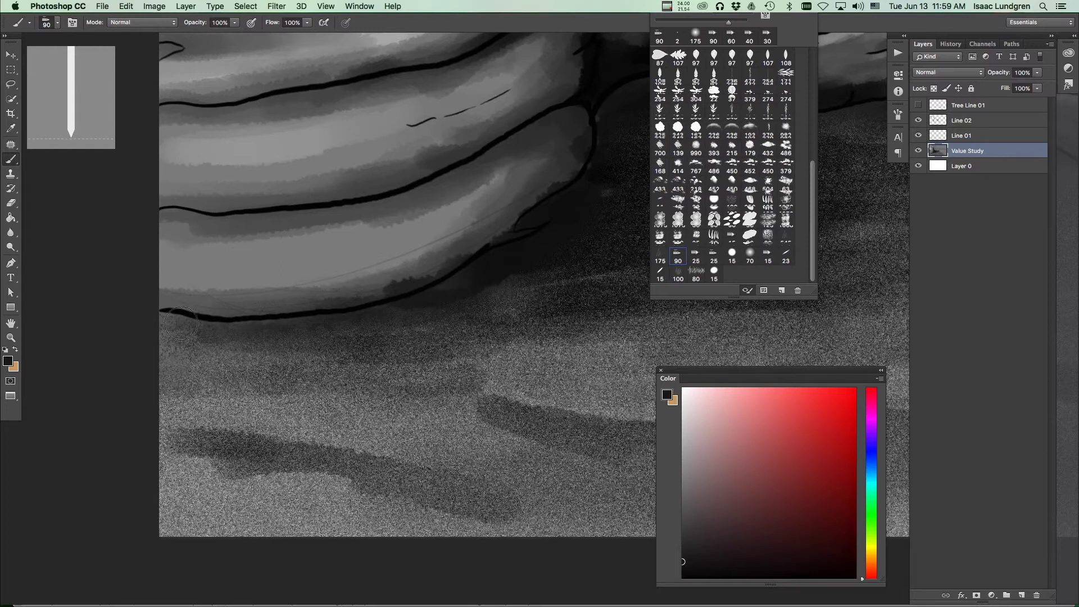
scroll(337, 337, "right", 6)
scroll(337, 338, "up", 1)
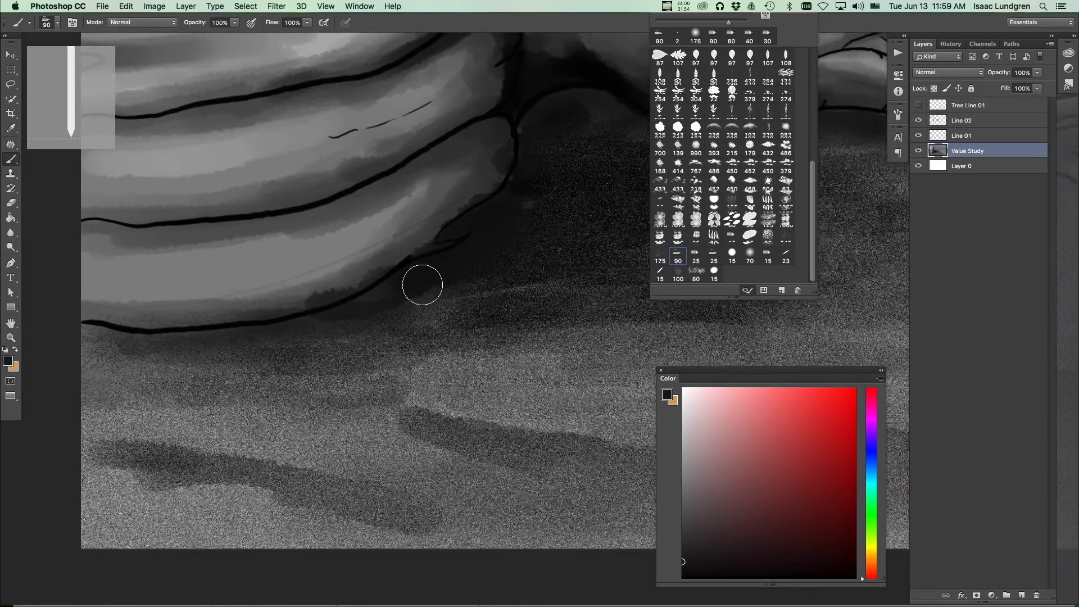
scroll(484, 251, "right", 5)
scroll(485, 251, "down", 1)
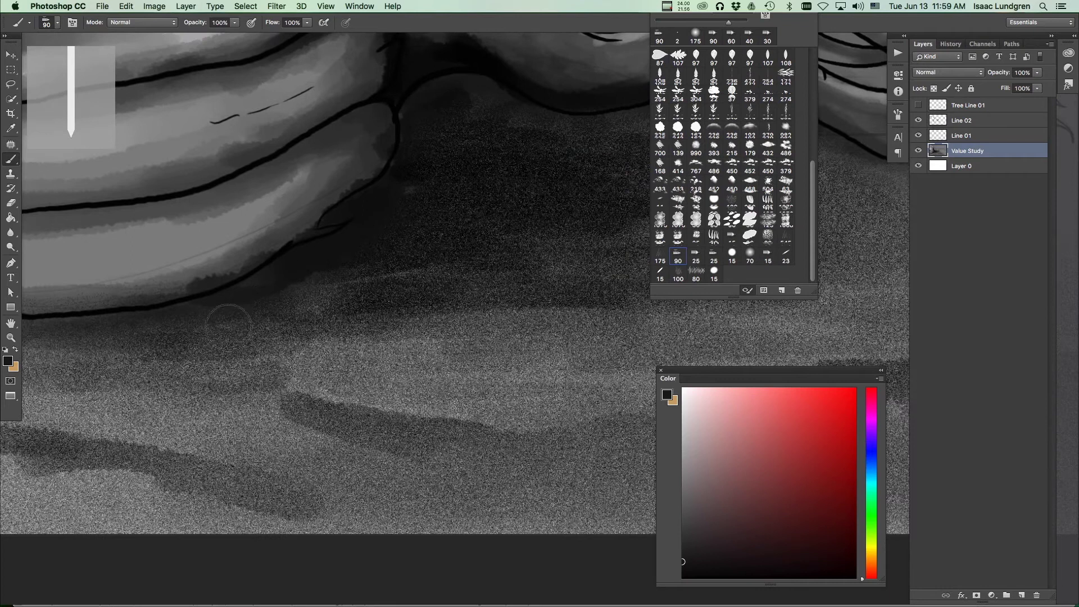
Step: Pick medium and darker grays and paint dirt texture over the shadowed ground beside the trunk and beneath the large root
left_click_drag(686, 526, 679, 482)
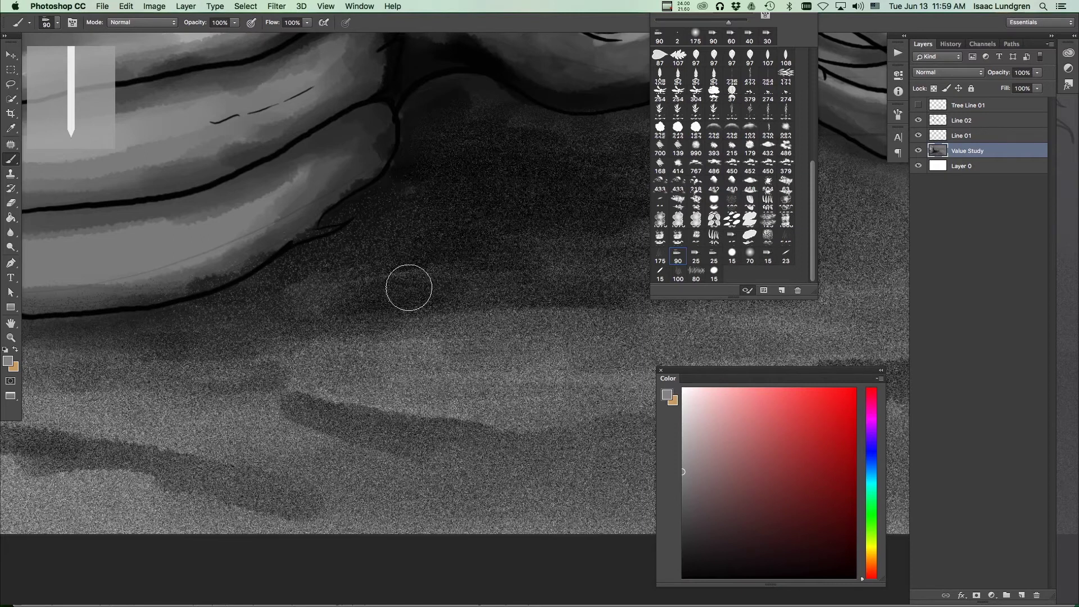
scroll(376, 284, "right", 5)
scroll(376, 284, "up", 2)
left_click_drag(688, 503, 683, 510)
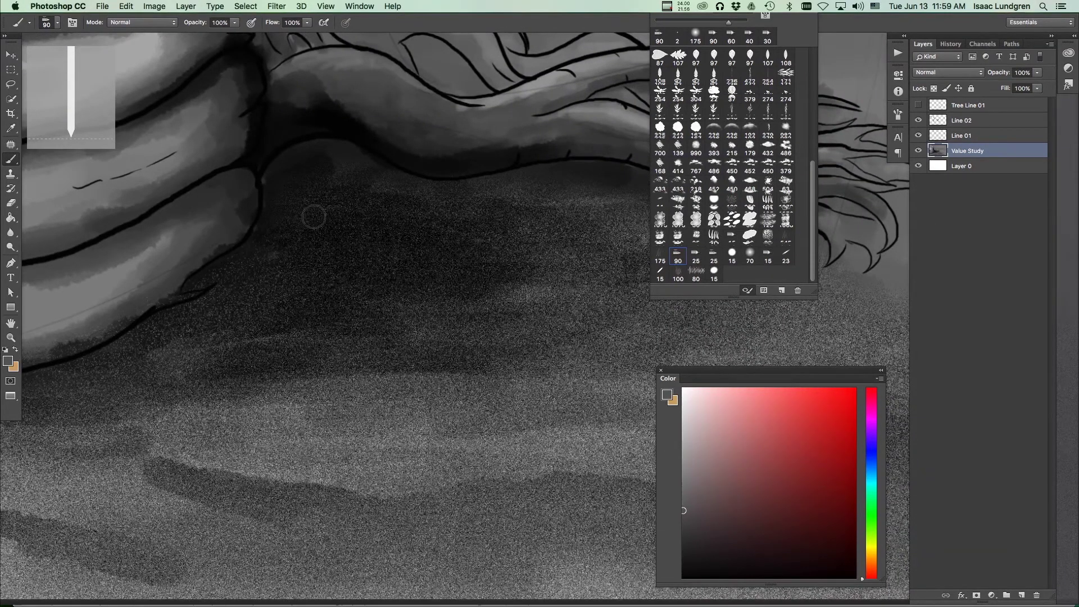
mouse_move(311, 172)
left_mouse_down()
mouse_move(345, 157)
mouse_move(402, 178)
mouse_move(457, 228)
mouse_move(353, 287)
left_mouse_up()
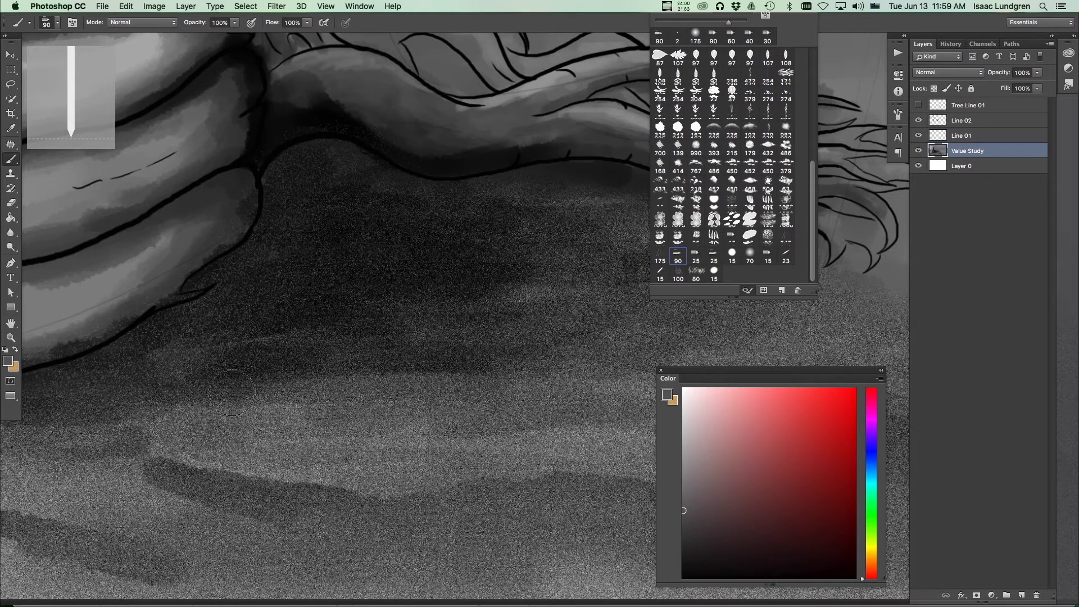
Step: Pick a light gray and paint dirt texture across the ground below the roots with the brush at 100 px
scroll(284, 344, "down", 3)
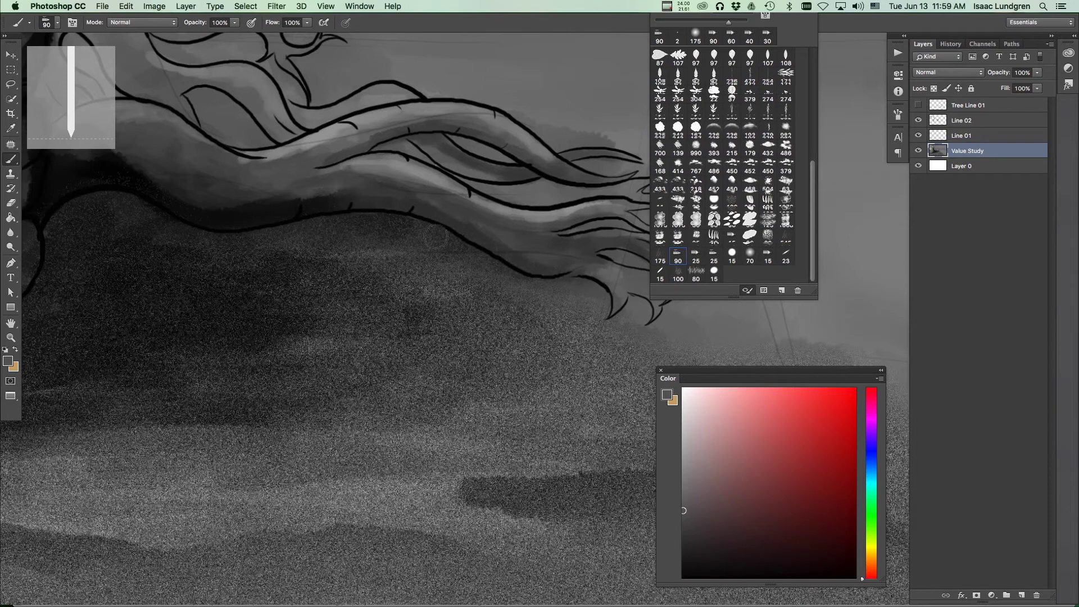
scroll(183, 216, "down", 5)
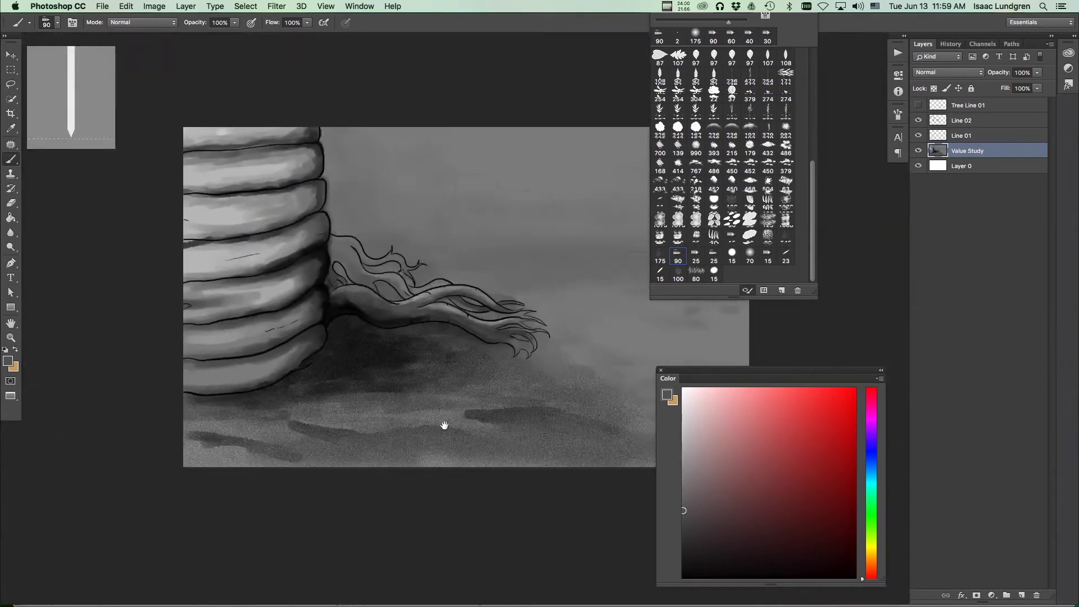
left_click_drag(444, 426, 325, 393)
scroll(472, 306, "up", 5)
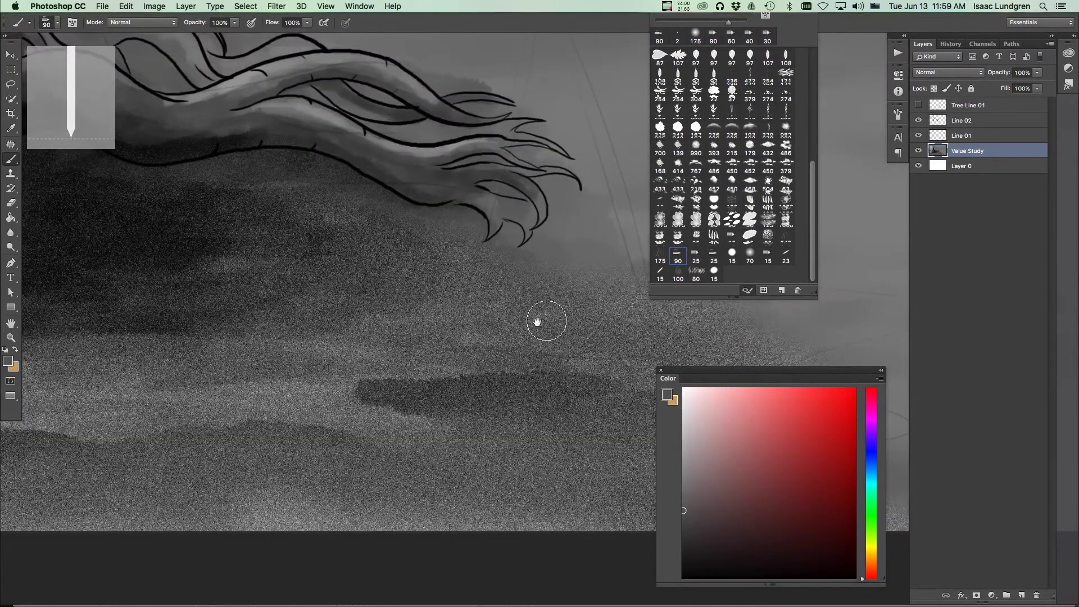
scroll(385, 340, "down", 4)
left_click_drag(325, 346, 444, 354)
scroll(441, 355, "up", 3)
left_click_drag(691, 460, 672, 448)
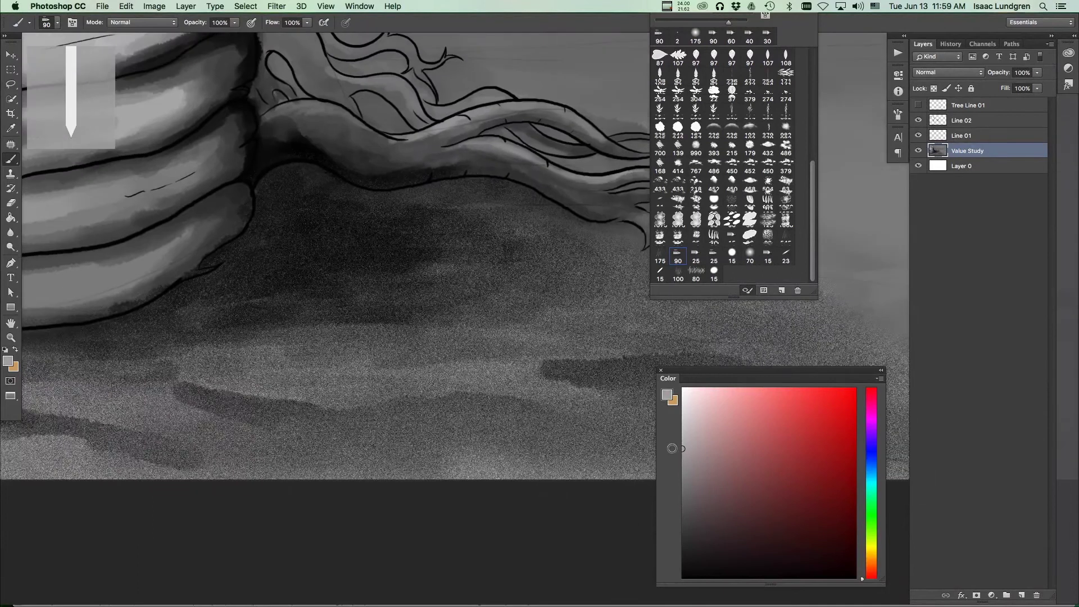
key("bracketright")
key("bracketright")
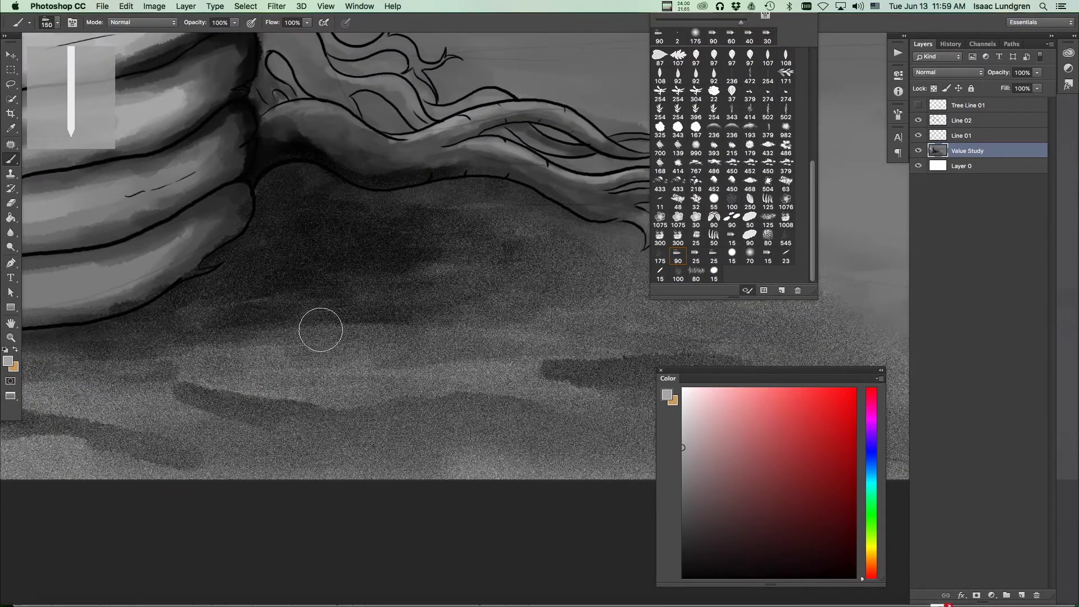
key("bracketleft")
mouse_move(433, 325)
left_mouse_down()
mouse_move(282, 326)
mouse_move(454, 327)
mouse_move(273, 334)
mouse_move(463, 313)
mouse_move(413, 292)
mouse_move(413, 266)
mouse_move(234, 343)
mouse_move(341, 282)
mouse_move(320, 272)
mouse_move(228, 333)
mouse_move(280, 292)
mouse_move(399, 259)
mouse_move(369, 292)
mouse_move(526, 330)
mouse_move(540, 360)
mouse_move(361, 343)
mouse_move(481, 343)
mouse_move(458, 319)
mouse_move(519, 294)
mouse_move(303, 346)
mouse_move(392, 361)
mouse_move(554, 357)
mouse_move(562, 339)
mouse_move(455, 271)
mouse_move(380, 259)
mouse_move(370, 236)
mouse_move(349, 232)
mouse_move(550, 244)
mouse_move(522, 245)
mouse_move(563, 255)
mouse_move(590, 303)
mouse_move(546, 370)
mouse_move(605, 374)
mouse_move(611, 365)
mouse_move(559, 376)
mouse_move(542, 394)
mouse_move(379, 405)
mouse_move(311, 393)
mouse_move(197, 399)
mouse_move(171, 386)
mouse_move(247, 389)
mouse_move(222, 383)
mouse_move(241, 377)
mouse_move(191, 389)
mouse_move(268, 398)
mouse_move(304, 379)
mouse_move(475, 368)
mouse_move(415, 392)
mouse_move(582, 398)
mouse_move(436, 422)
mouse_move(377, 390)
mouse_move(398, 366)
mouse_move(341, 366)
mouse_move(499, 391)
mouse_move(359, 383)
left_mouse_up()
Step: Enlarge the dirt brush to 175 px and paint broad light-gray texture over the foreground mound
scroll(504, 364, "down", 5)
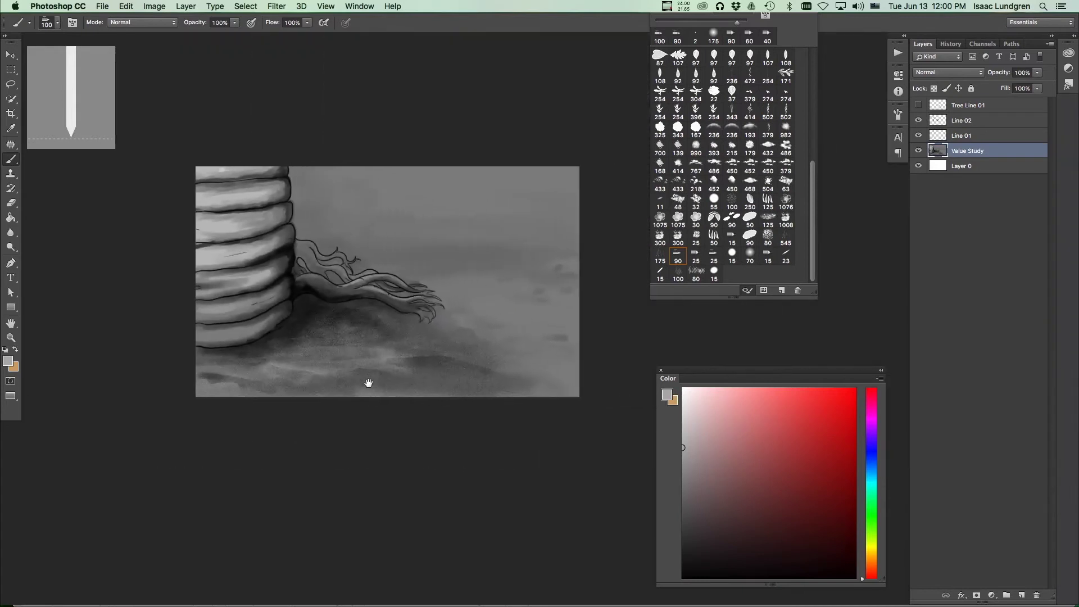
scroll(358, 383, "up", 2)
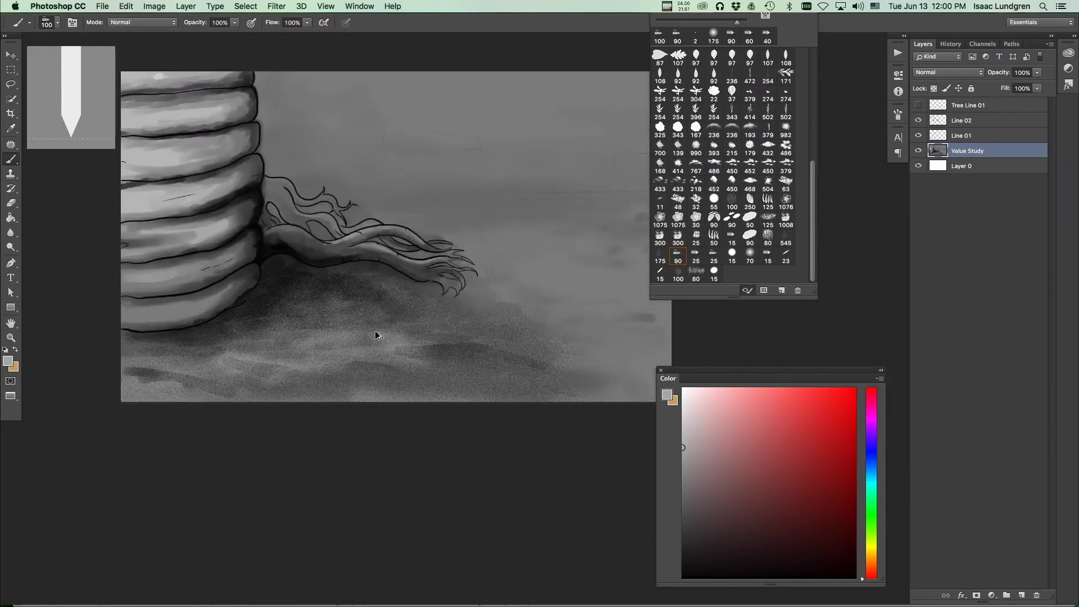
key("bracketright")
key("bracketright")
key("bracketright")
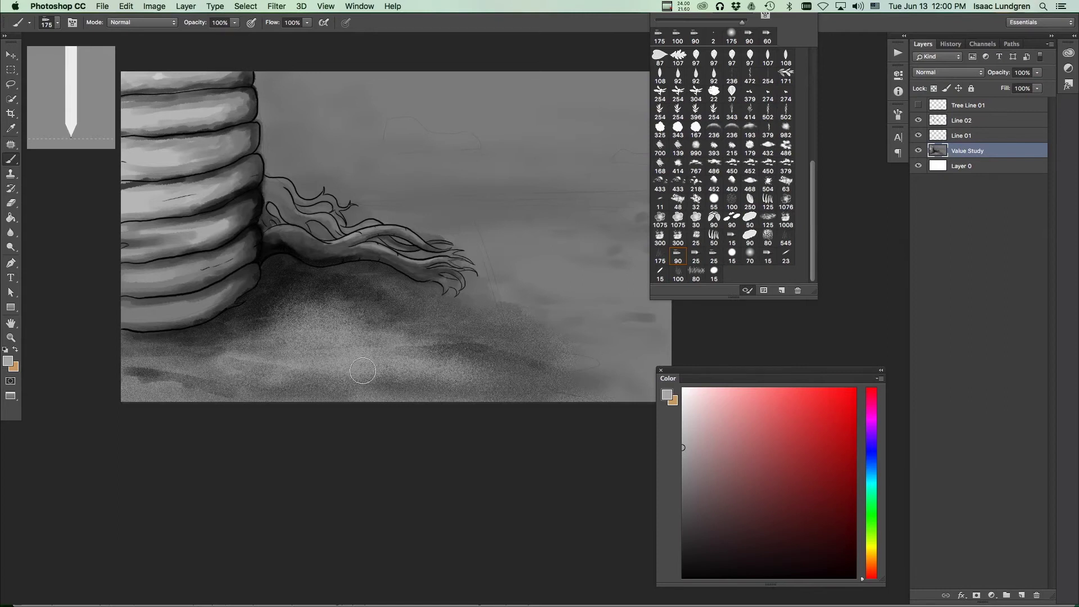
scroll(362, 371, "up", 3)
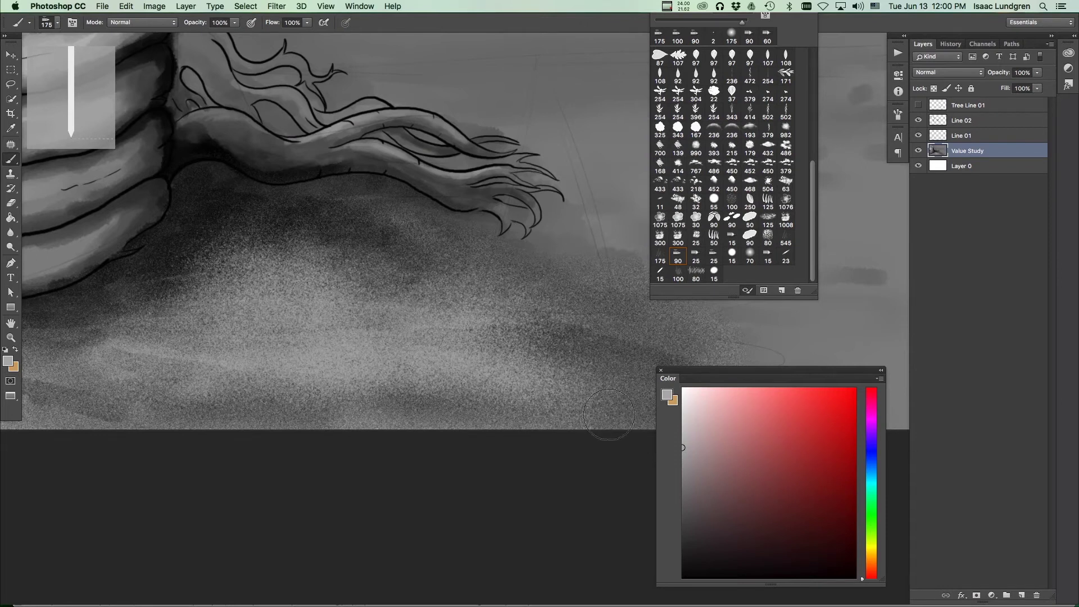
Step: Sample dark and medium grays from the ground and blend the shadow under the root into the lighter dirt
left_click(242, 266, "alt")
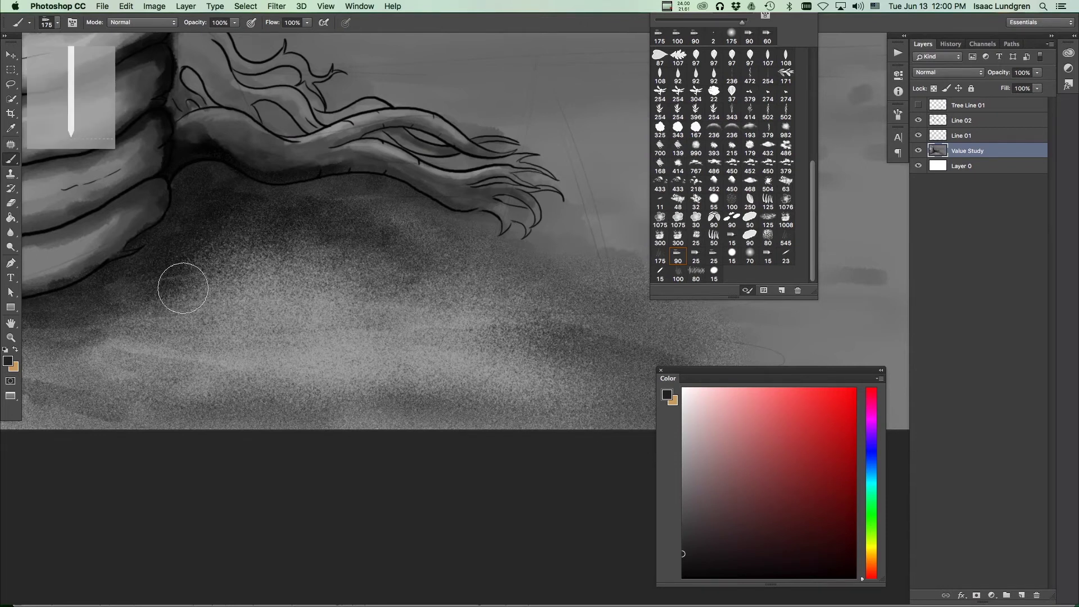
mouse_move(378, 308)
left_mouse_down()
mouse_move(169, 352)
mouse_move(405, 388)
mouse_move(371, 368)
mouse_move(512, 363)
left_mouse_up()
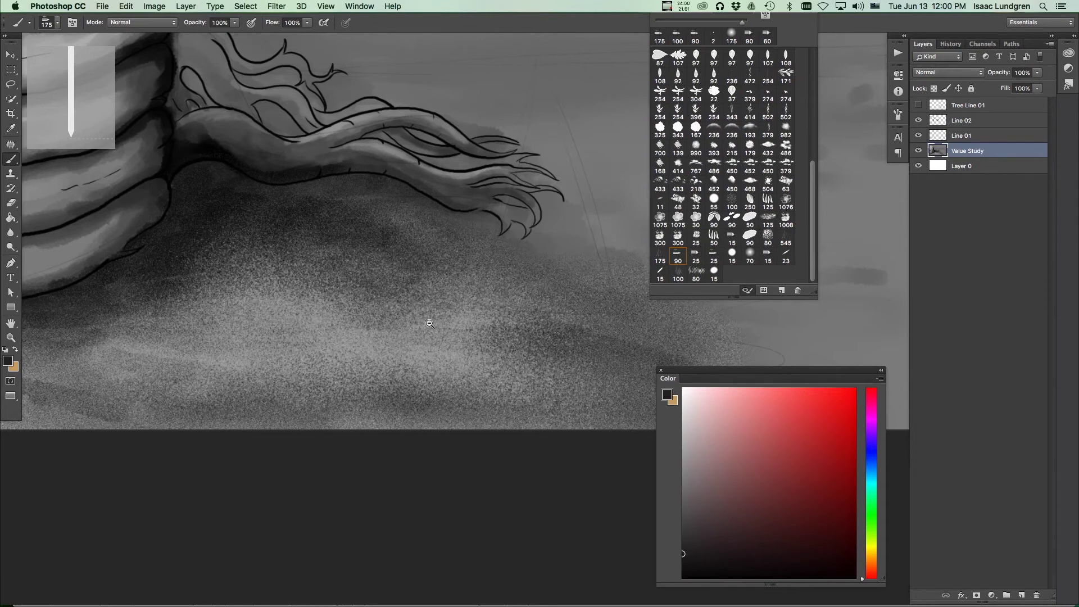
key("super+minus")
left_click(288, 283, "alt")
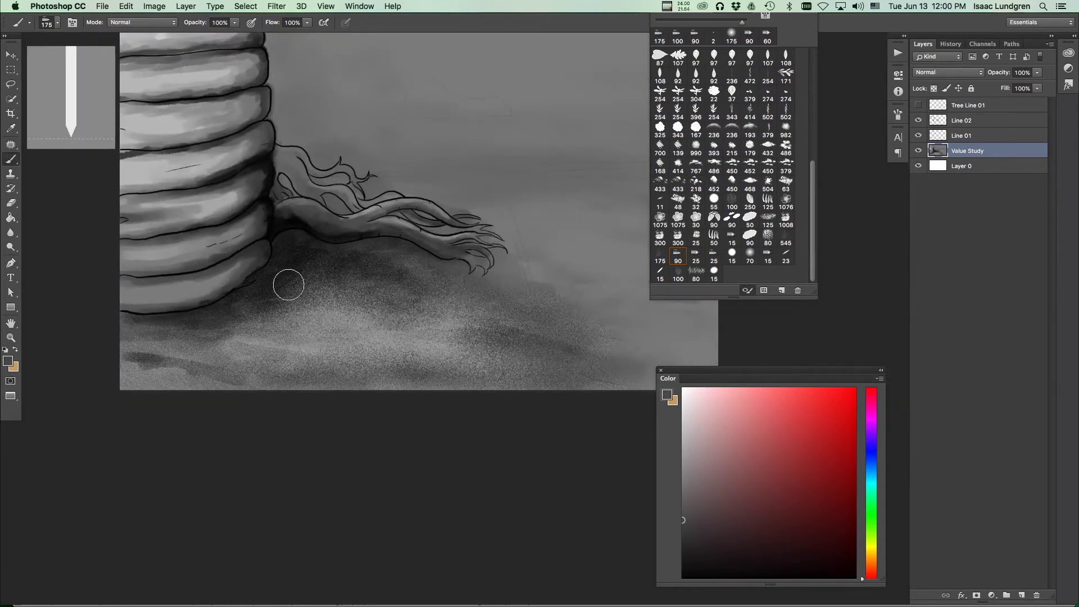
left_click(297, 308, "alt")
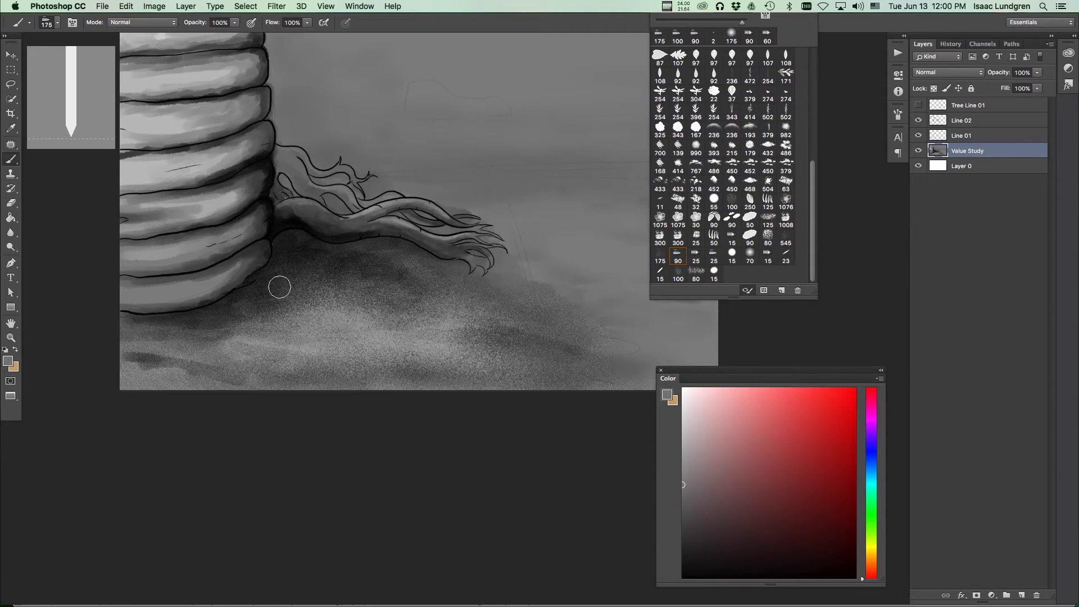
left_click(297, 259, "alt")
left_click_drag(366, 254, 496, 316)
Step: Sample further grays from the mound and paint dirt texture to blend its outer slope and foreground
left_click(497, 316, "alt")
left_click(512, 353)
left_click_drag(542, 357, 376, 338)
left_click(428, 324, "alt")
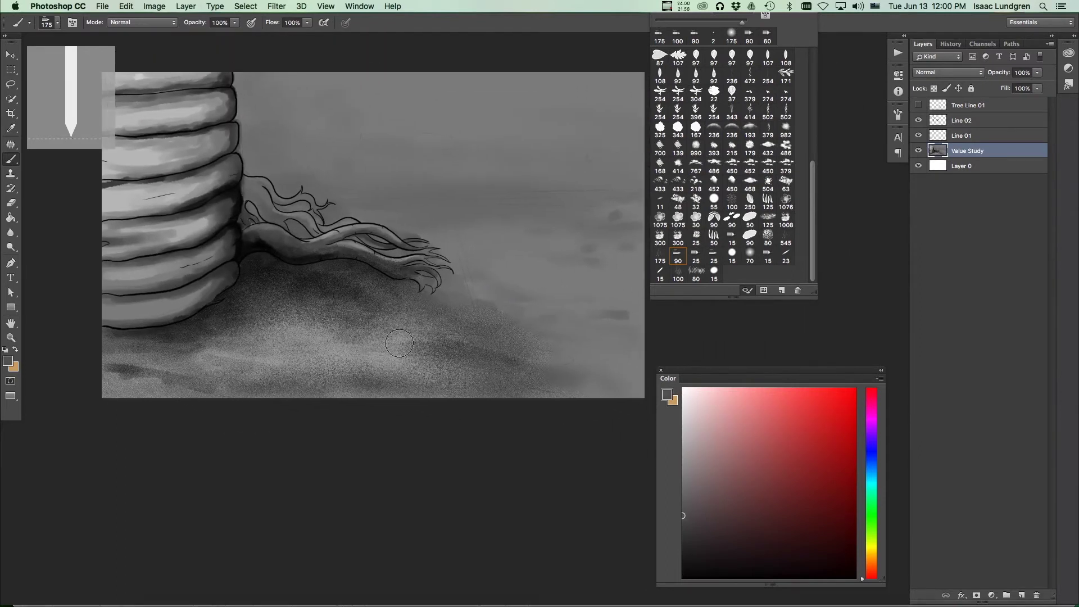
left_click(429, 330, "alt")
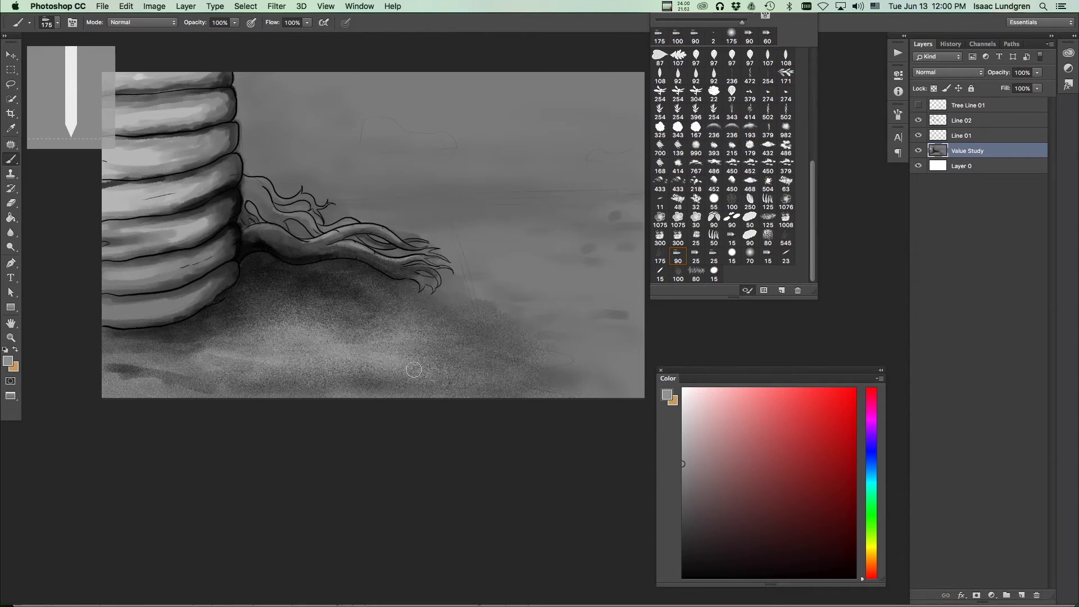
mouse_move(324, 301)
left_mouse_down()
mouse_move(397, 325)
mouse_move(442, 410)
left_mouse_up()
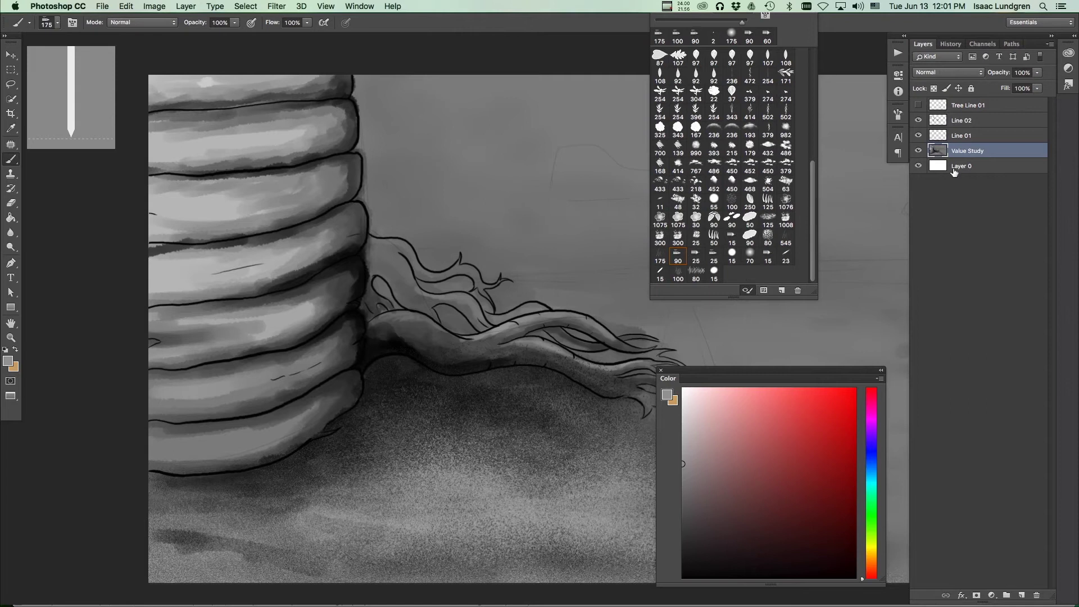
Step: Toggle the visibility of the Value Study, Line 02 and Line 01 layers to check what each one contains
left_click(918, 152)
left_click(917, 152)
left_click(955, 136)
left_click(918, 120)
left_click(917, 120)
left_click(967, 120)
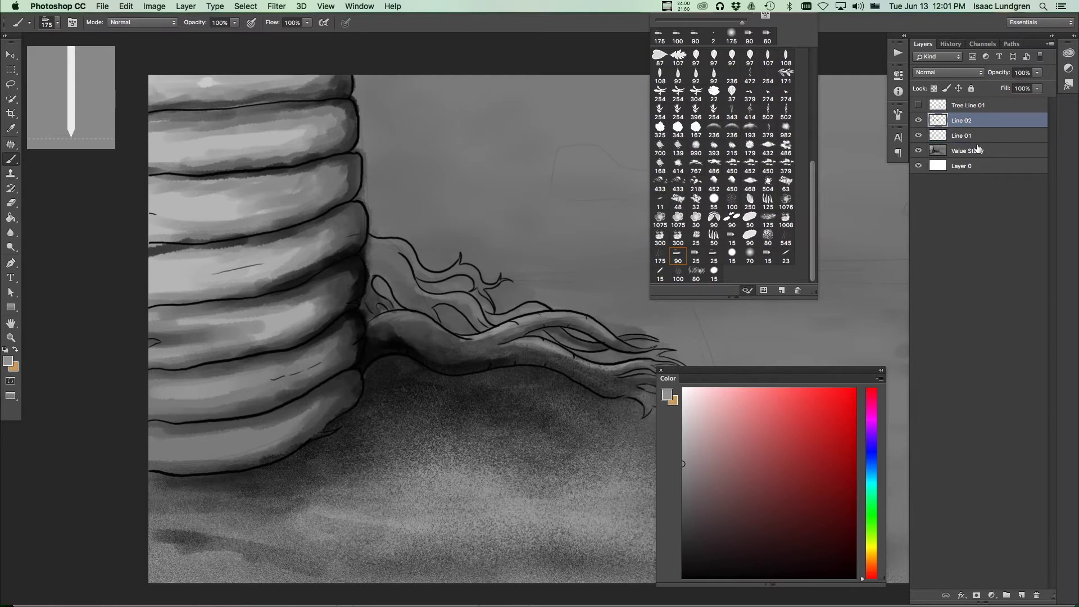
left_click(918, 121)
left_click(918, 120)
scroll(532, 340, "down", 5)
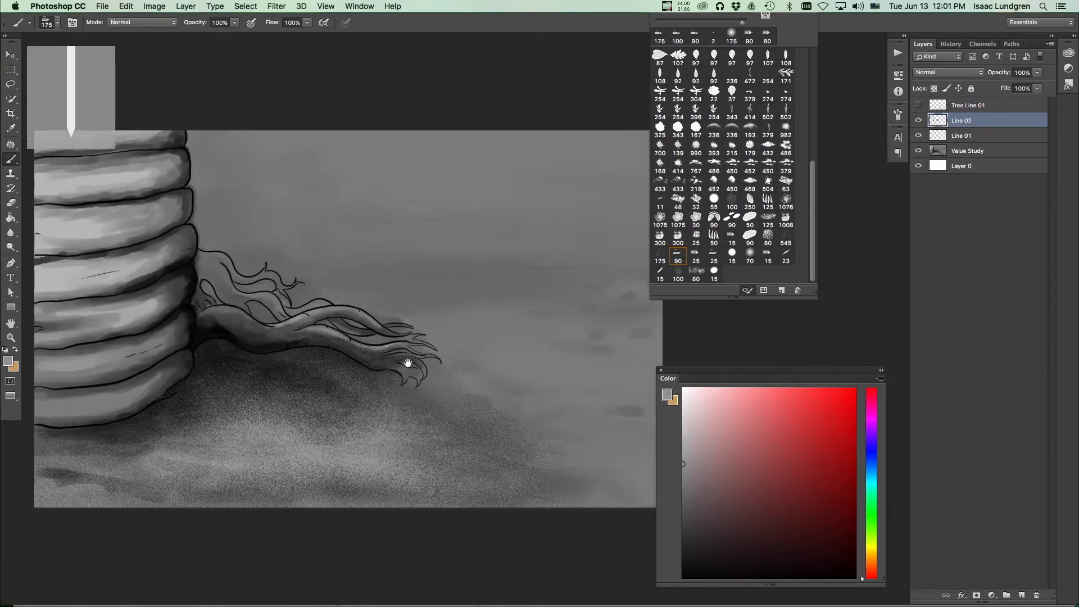
scroll(407, 363, "right", 3)
scroll(416, 375, "down", 2)
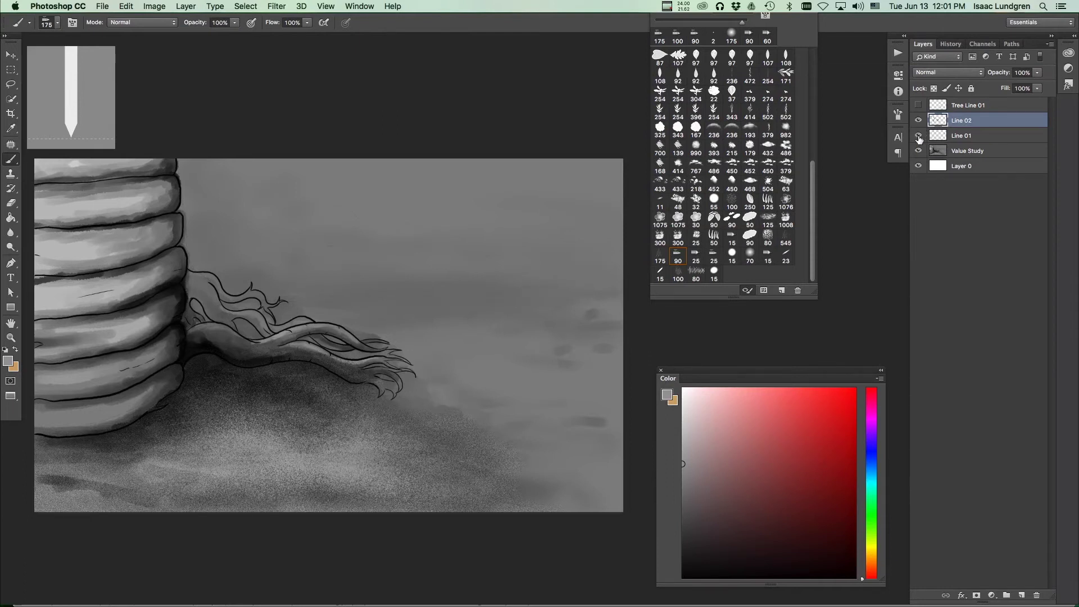
left_click(919, 136)
Step: Move the Line 01 layer above Line 02 and dismiss the Layer Style dialog without changes
mouse_move(978, 138)
left_mouse_down()
mouse_move(968, 115)
mouse_move(982, 130)
left_mouse_up()
double_click(980, 136)
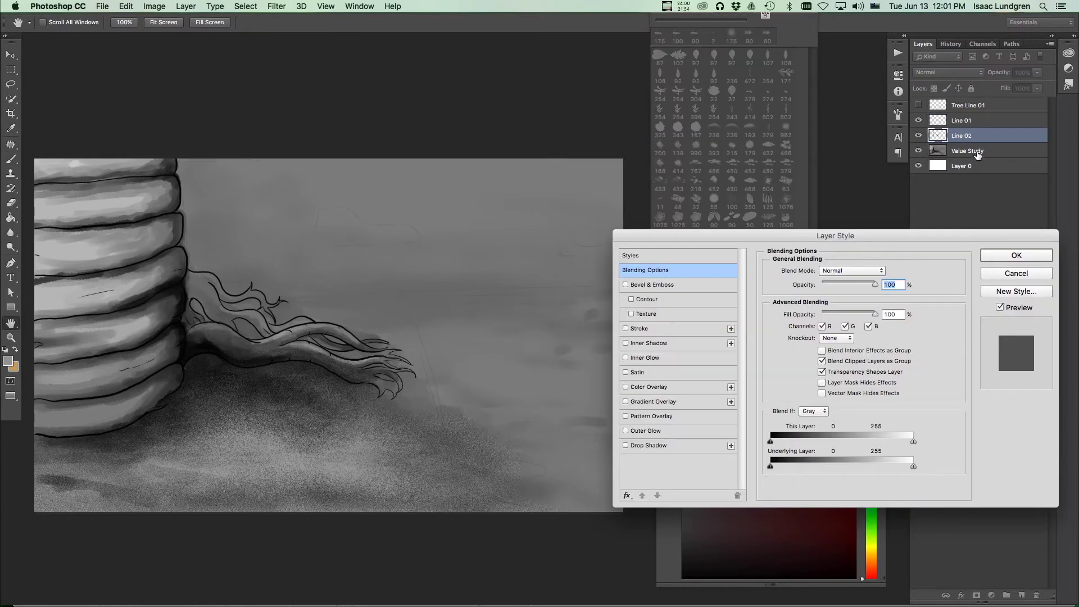
key("b")
left_click(1013, 275)
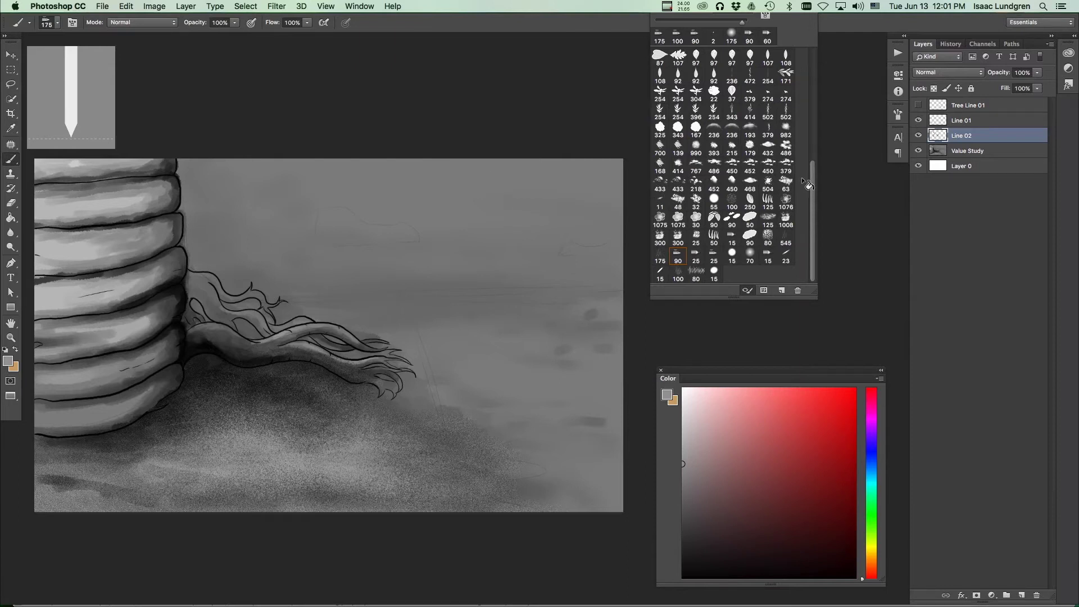
Step: Duplicate the Line 02 and Value Study layers together and merge the two copies into a single layer
left_click(971, 153, "shift")
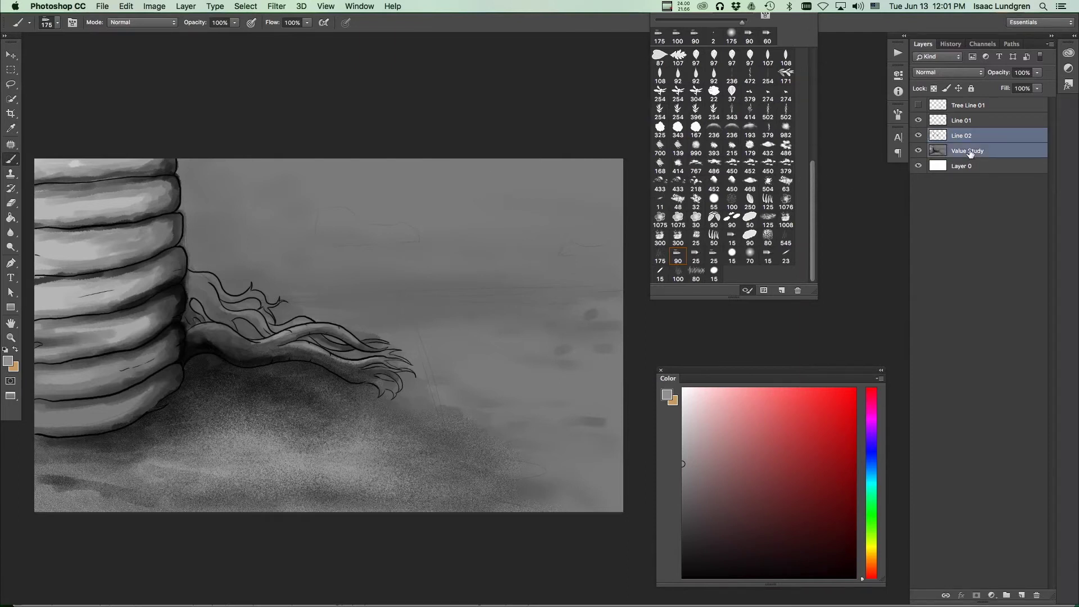
right_click(970, 153)
left_click(1057, 212)
left_click_drag(1002, 155, 1022, 594)
right_click(975, 151)
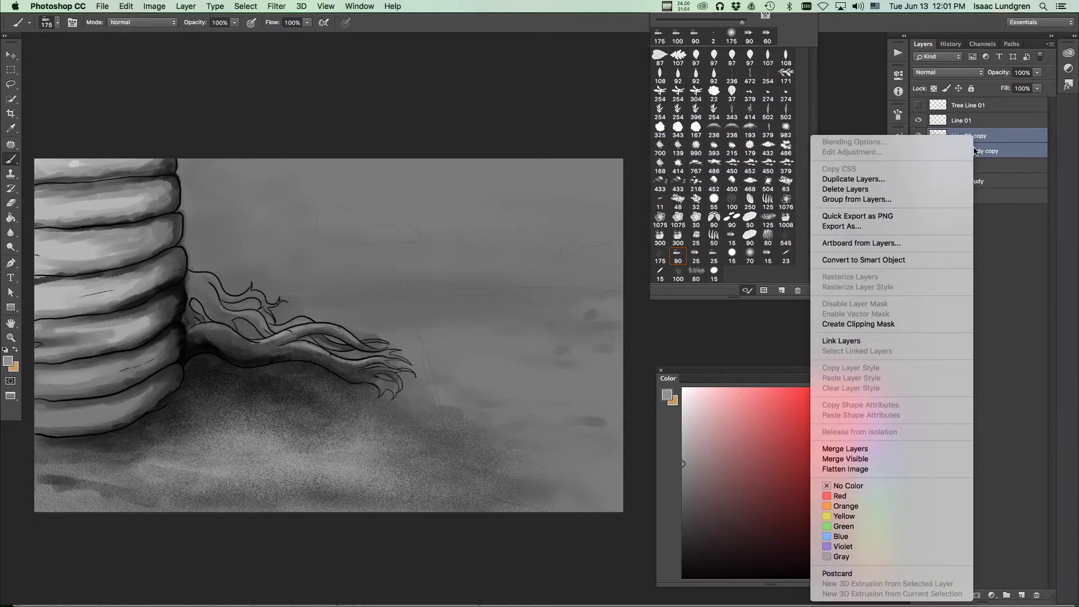
left_click(885, 448)
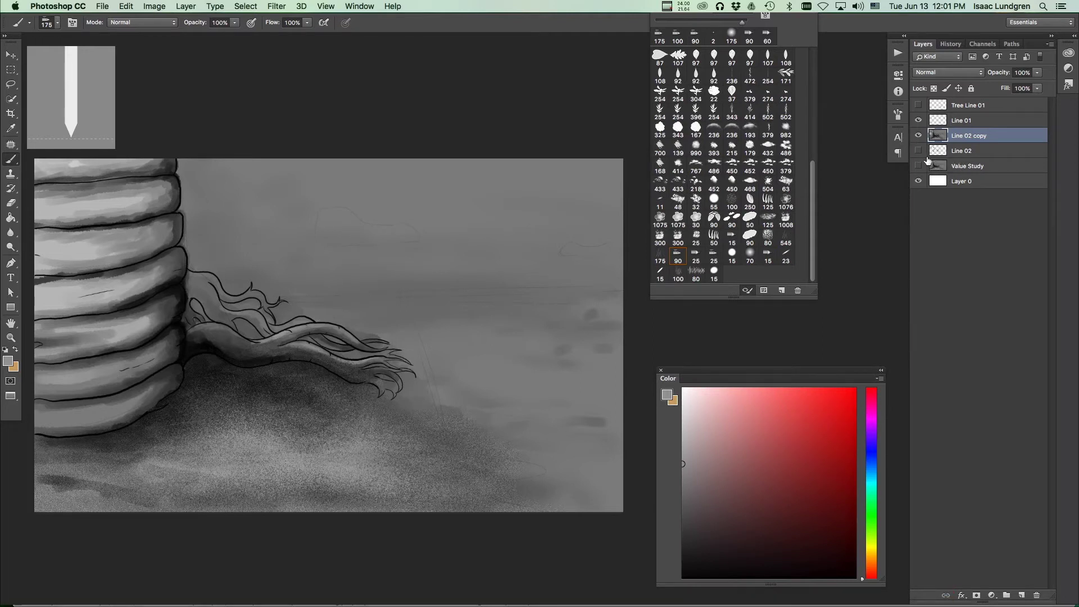
Step: Toggle the visibility of the merged line and value layer to check what it contains
left_click(918, 136)
left_click(919, 137)
left_click(919, 136)
left_click(918, 137)
left_click(919, 136)
left_click(918, 137)
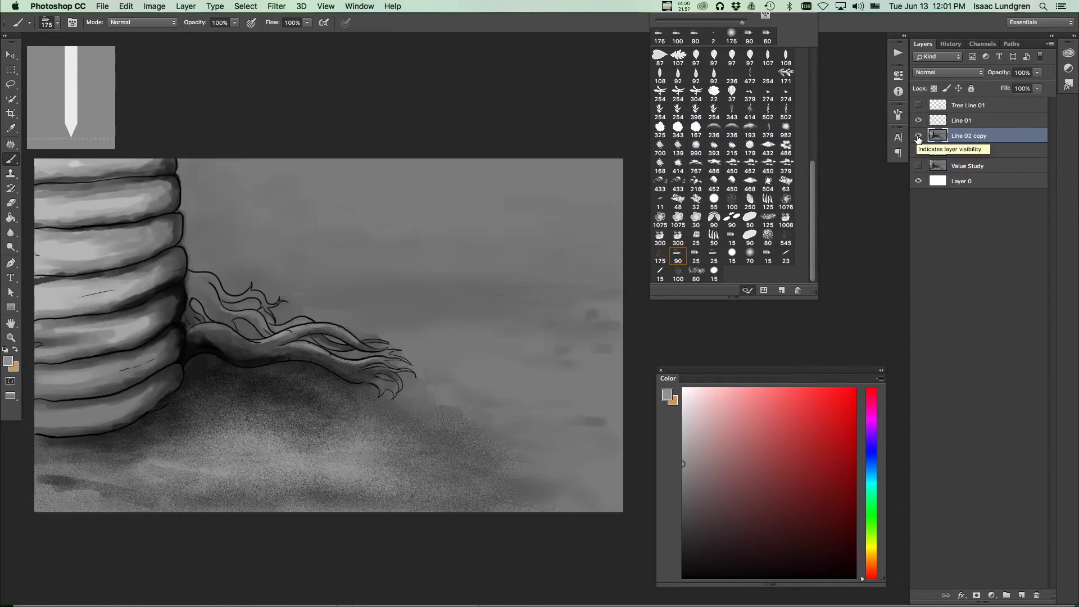
left_click(919, 137)
left_click(918, 137)
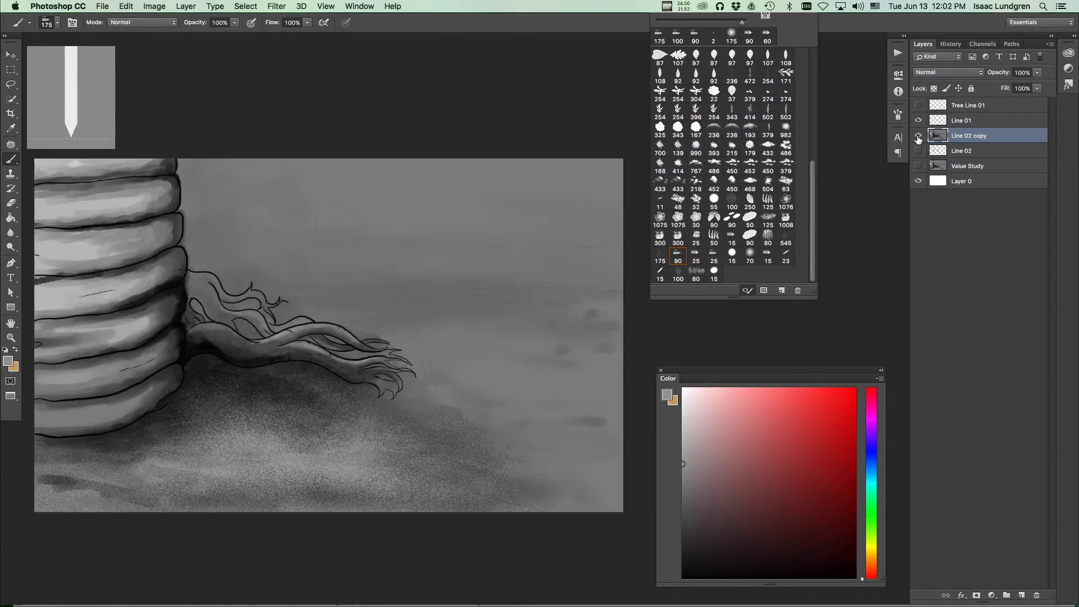
left_click(919, 136, "alt")
Step: Take a history snapshot of the merged painting, compare it with the earlier line-art snapshot, and restore the new one
left_click(949, 45)
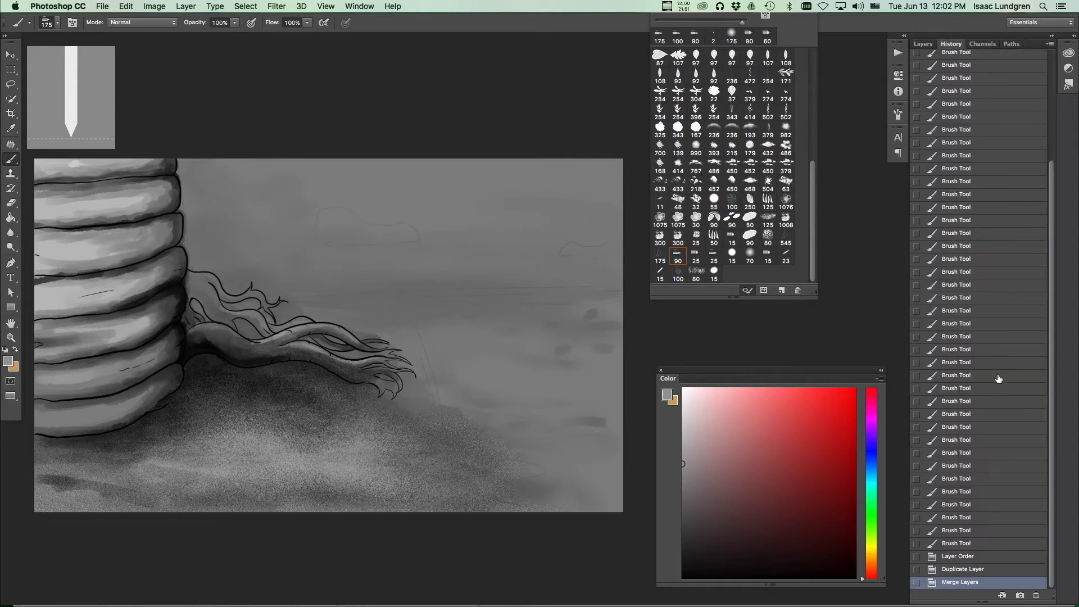
left_click(1020, 596)
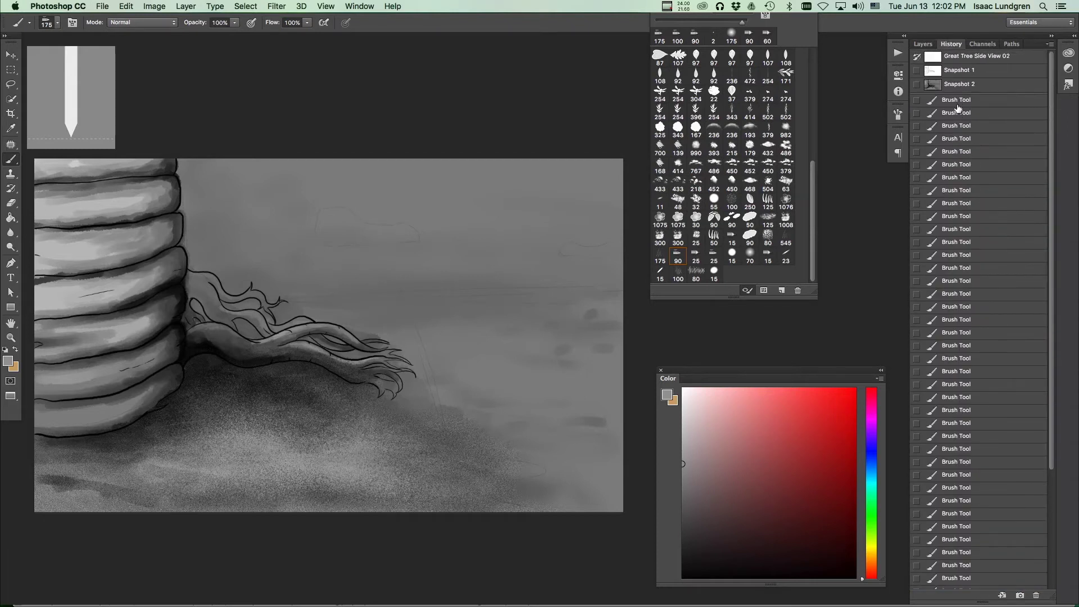
left_click(951, 72)
left_click(955, 85)
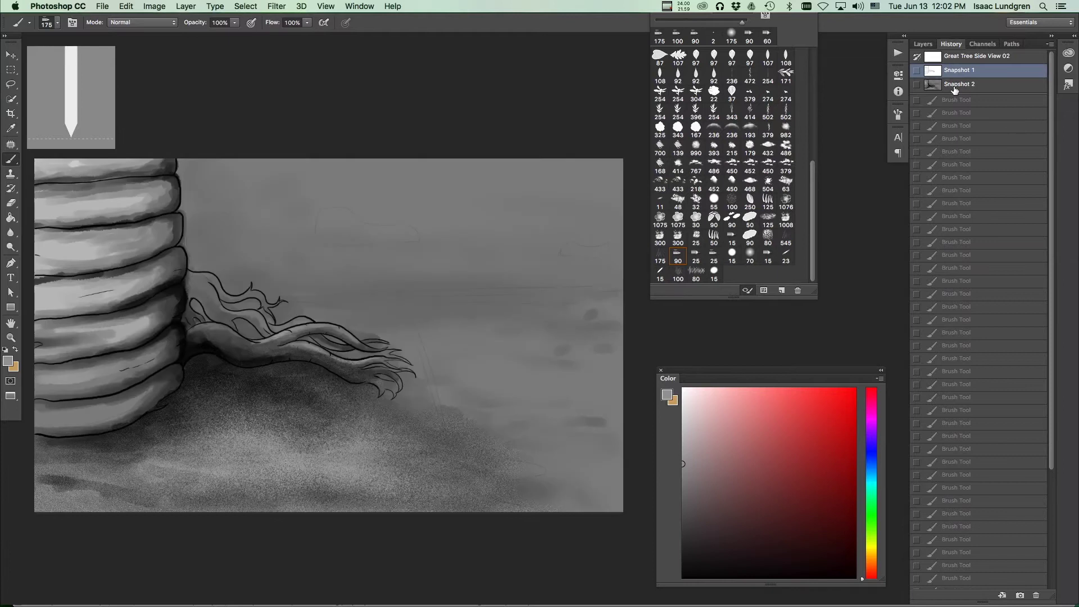
left_click(961, 71)
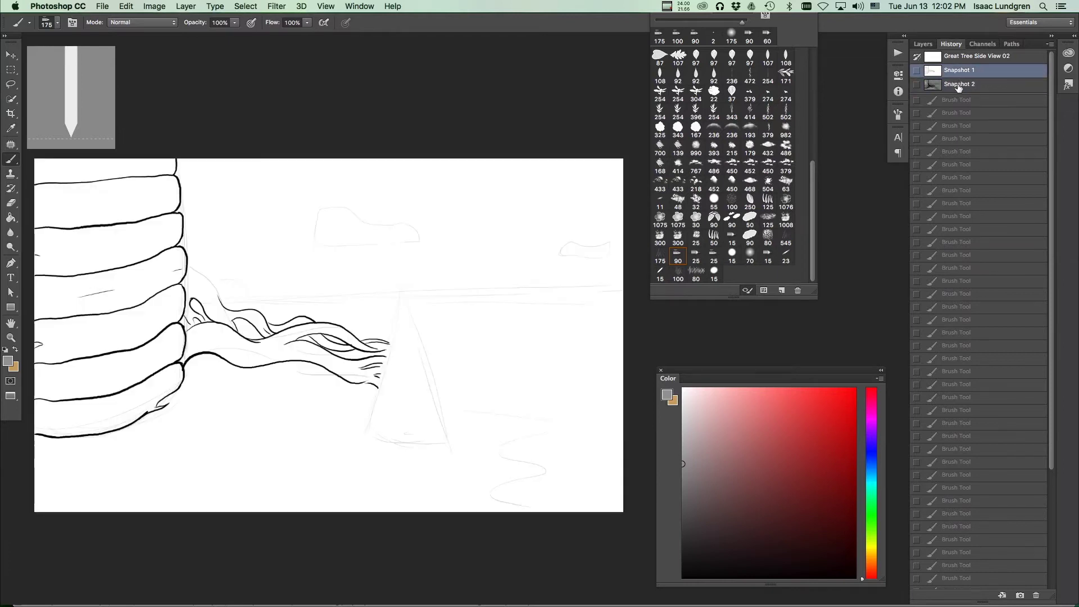
left_click(958, 87)
left_click(961, 72)
left_click(959, 84)
left_click(923, 44)
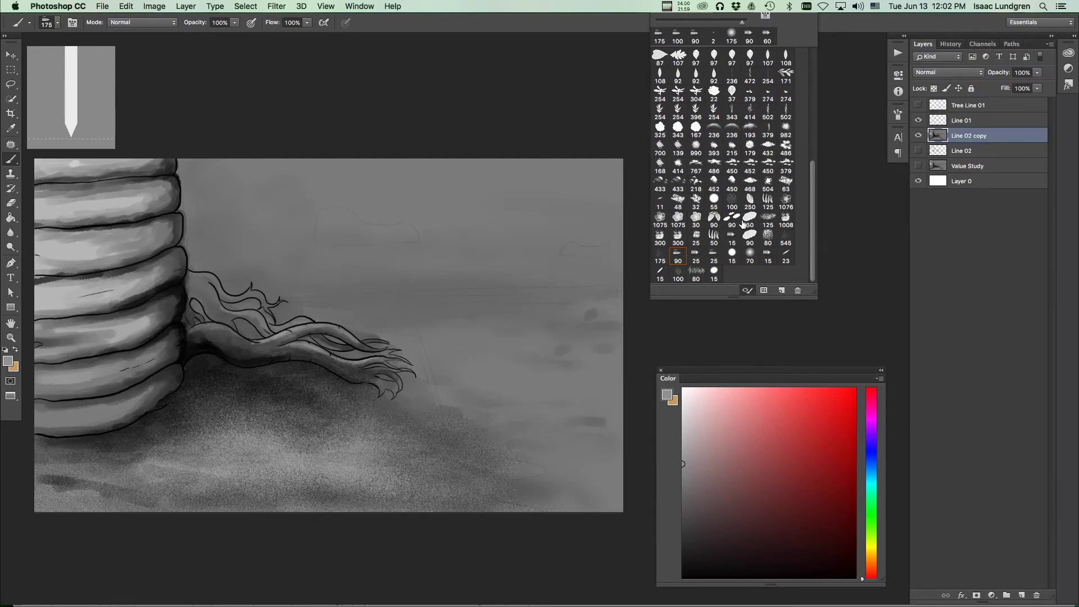
Step: Switch to Chrome and browse the "wavy wood grain texture" image results for a texture that suits the tree
left_click_drag(274, 291, 394, 294)
left_click(266, 278)
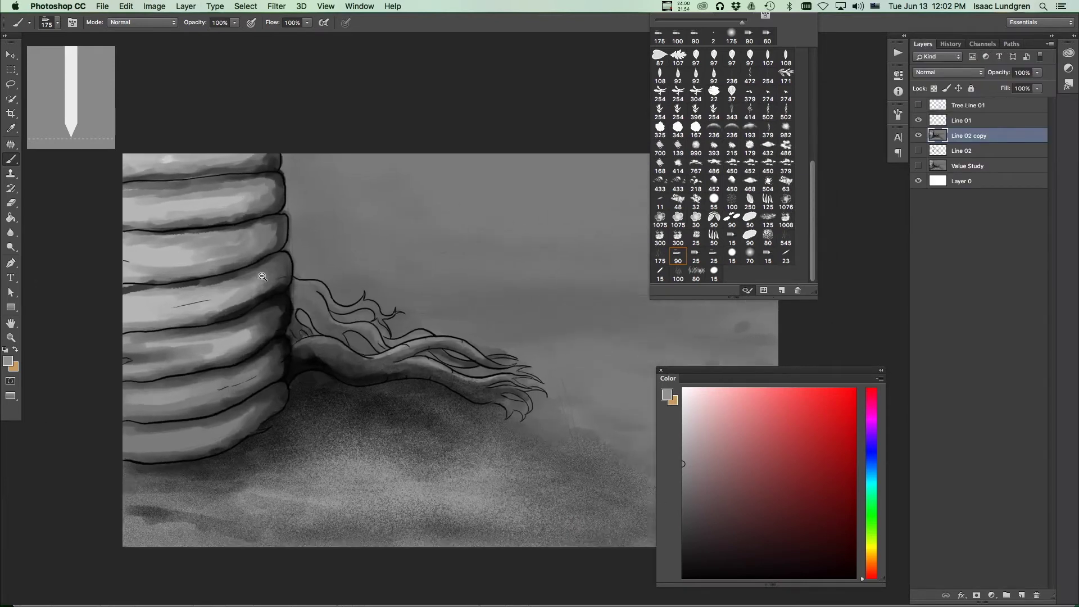
scroll(269, 292, "down", 1)
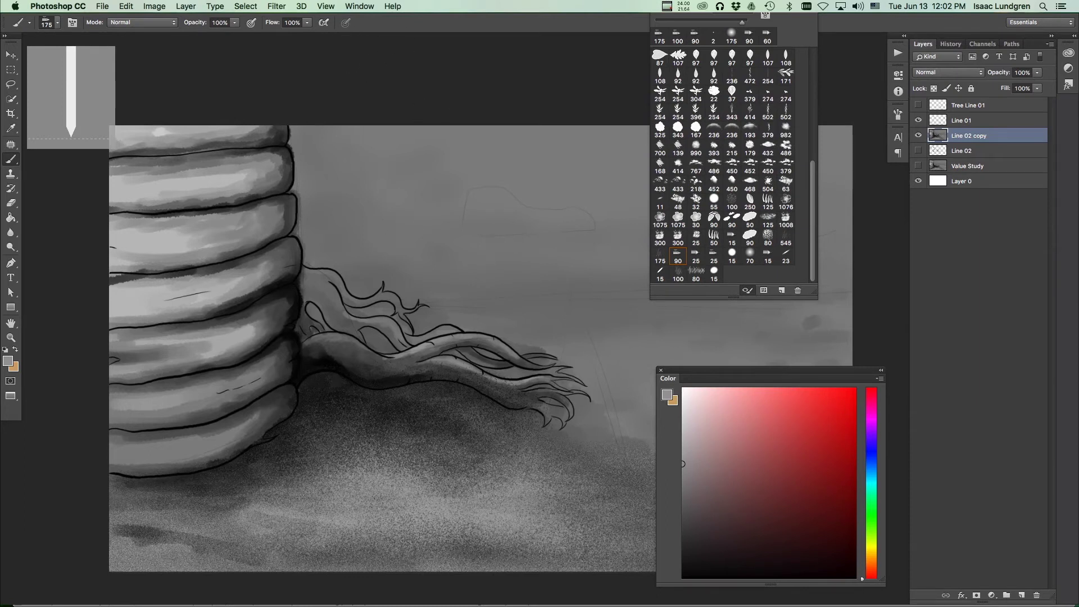
key("Tab")
key("super+Tab")
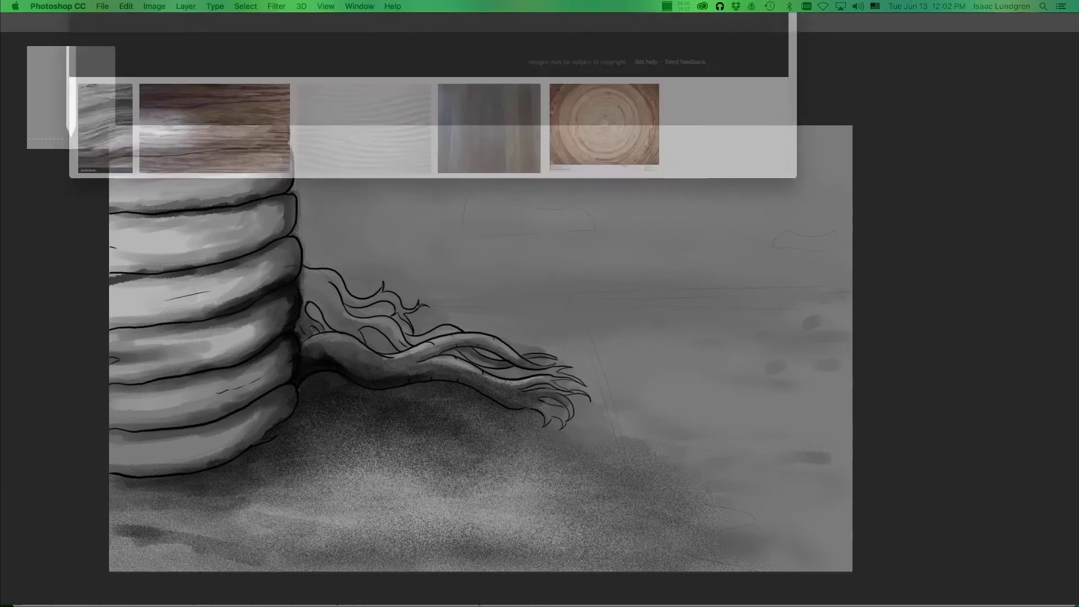
scroll(539, 259, "up", 15)
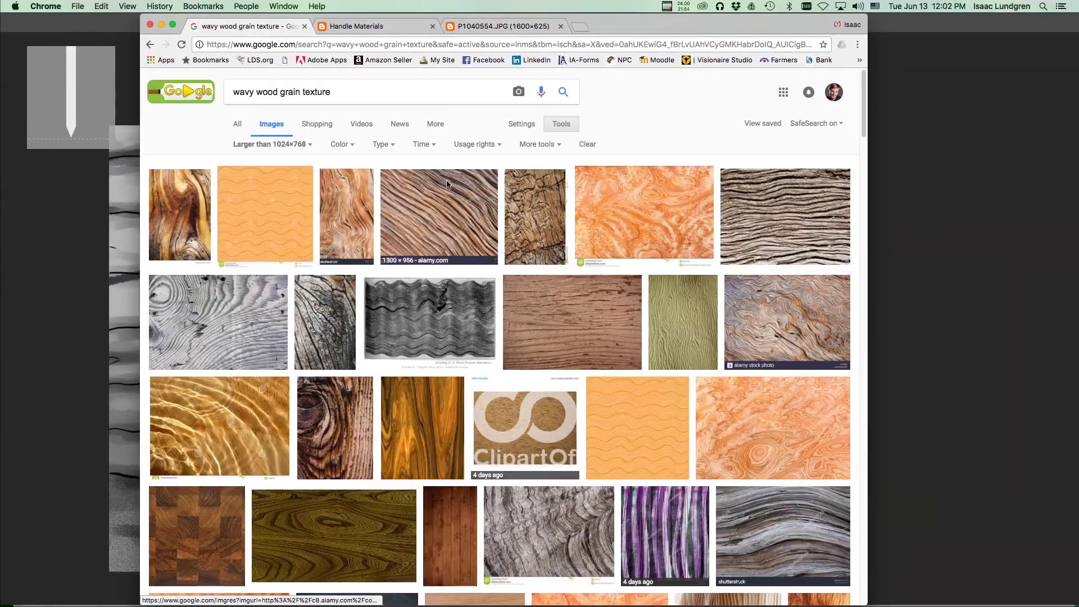
scroll(484, 208, "down", 15)
scroll(493, 213, "down", 15)
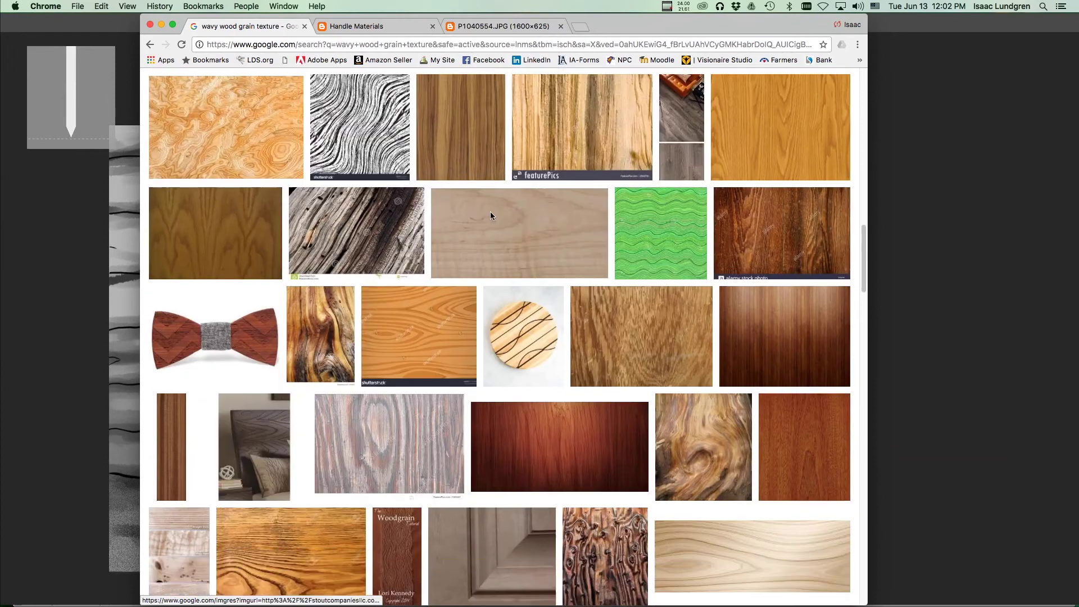
scroll(496, 214, "down", 6)
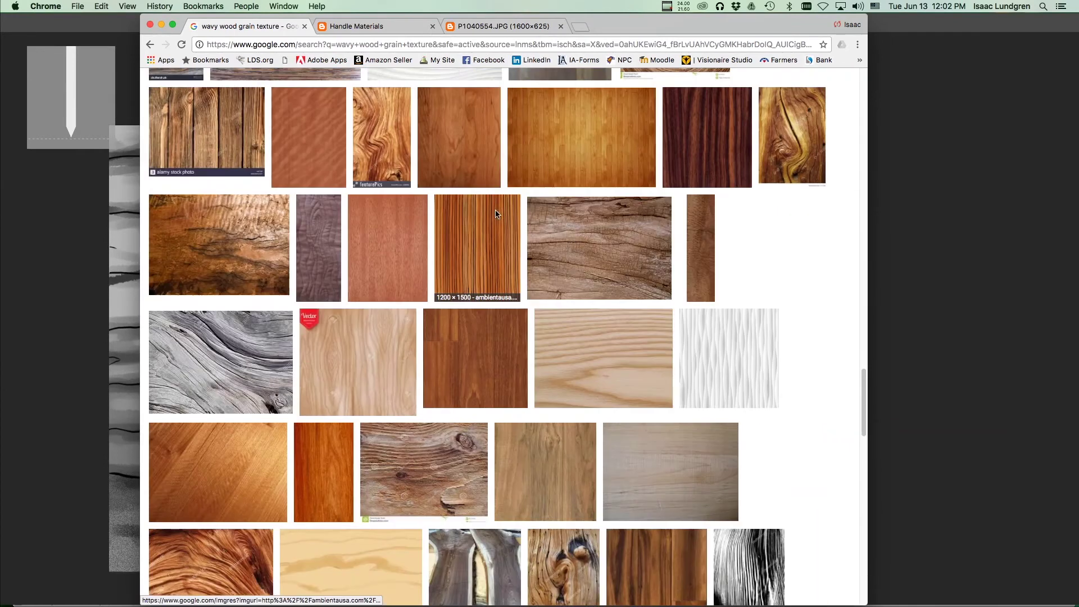
scroll(497, 216, "up", 4)
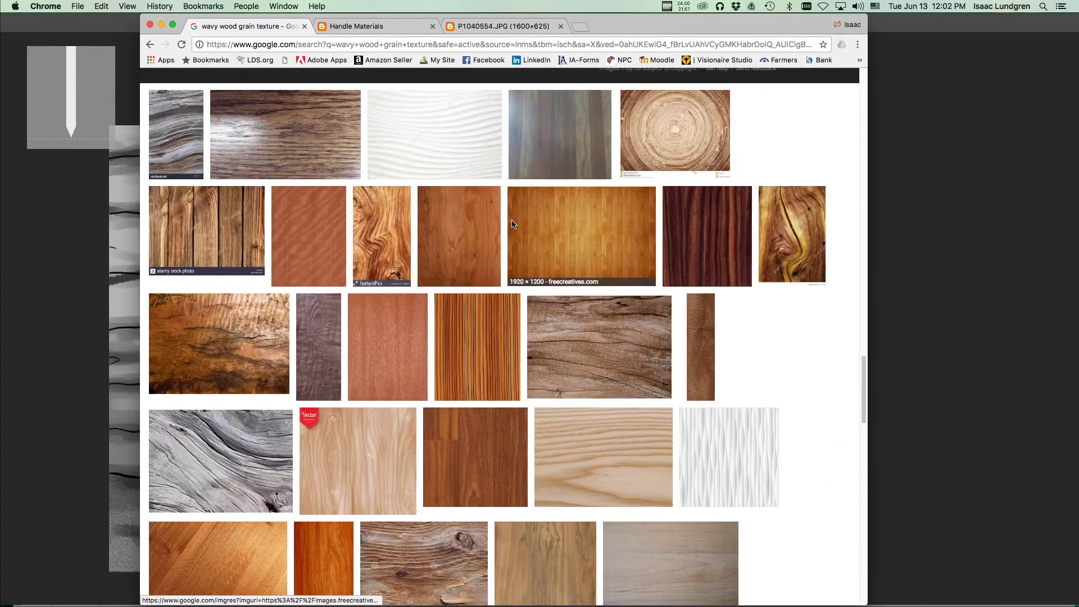
scroll(511, 220, "up", 5)
scroll(512, 225, "down", 15)
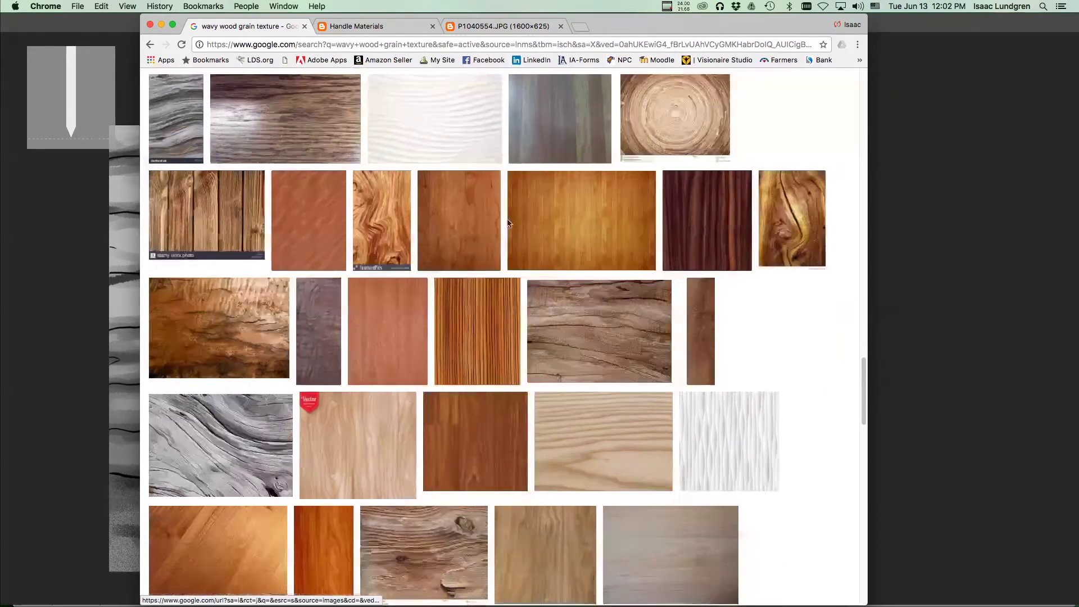
scroll(515, 238, "down", 2)
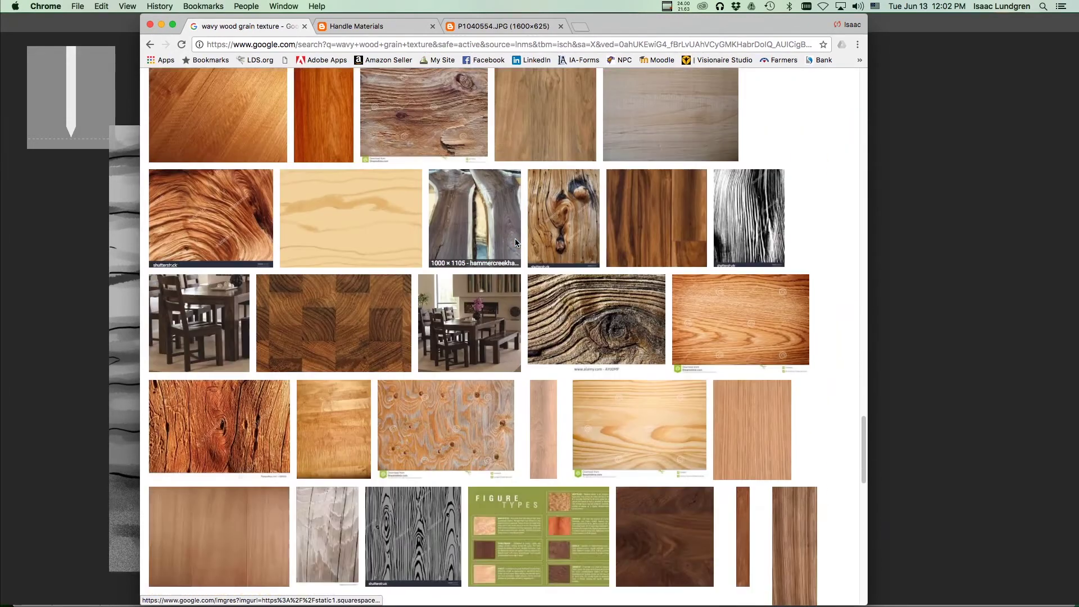
scroll(506, 231, "up", 2)
Step: Preview the Grain Eroded Wood Background image, close the preview, and look through the earlier wood grain results
left_click(440, 213)
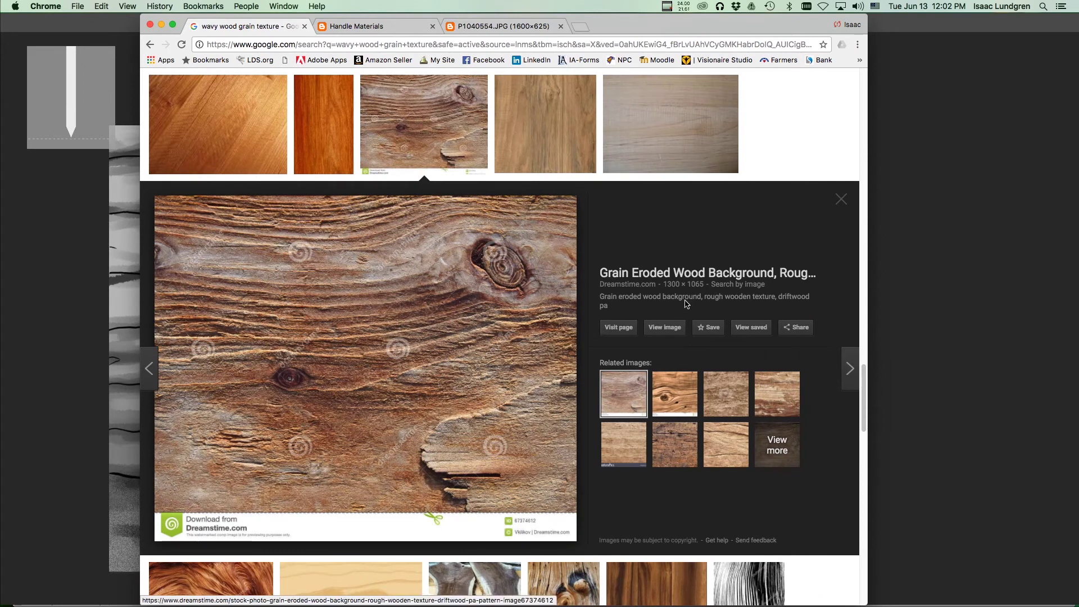
scroll(422, 311, "up", 2)
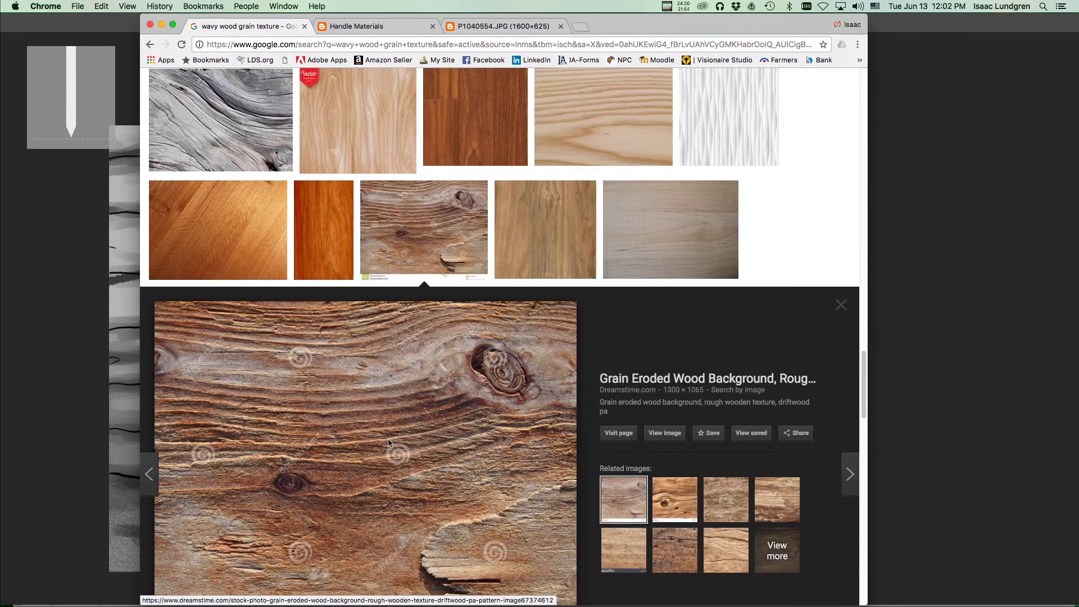
left_click(422, 243)
scroll(405, 337, "up", 1)
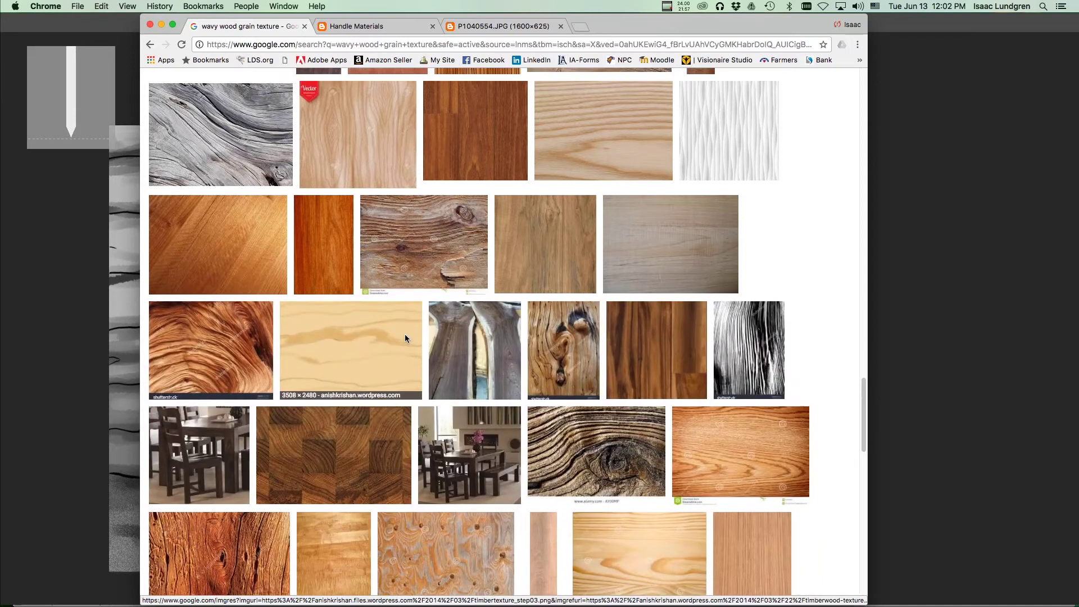
scroll(469, 365, "up", 2)
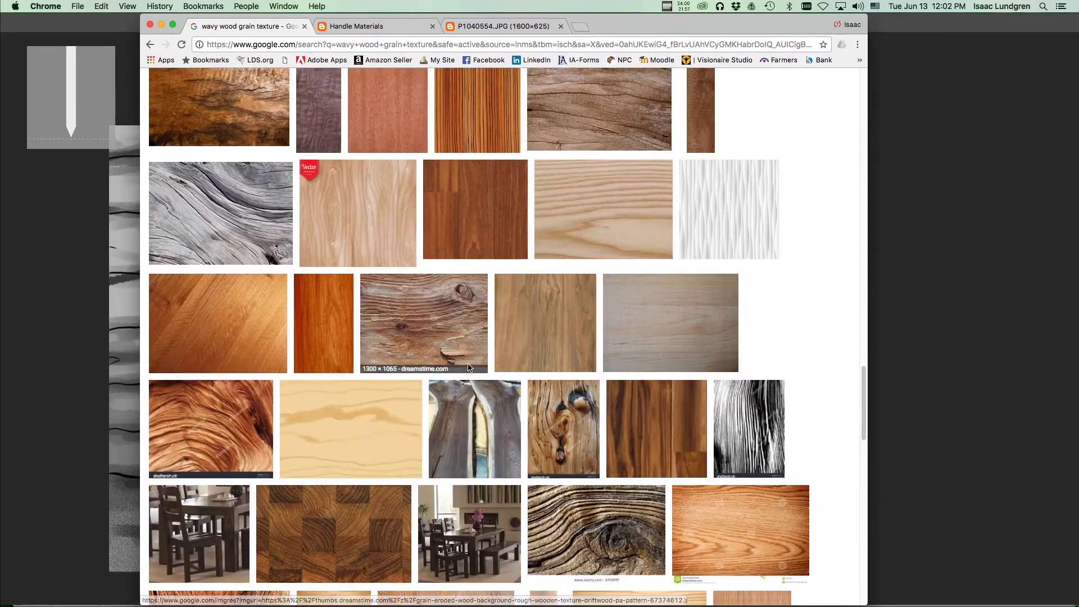
scroll(468, 366, "up", 8)
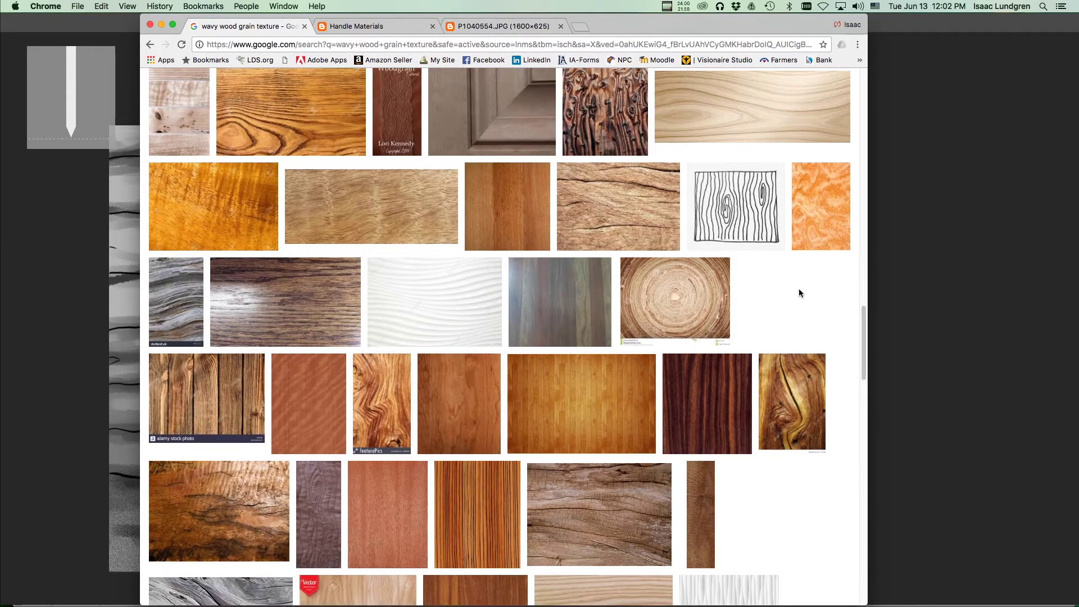
scroll(798, 288, "up", 2)
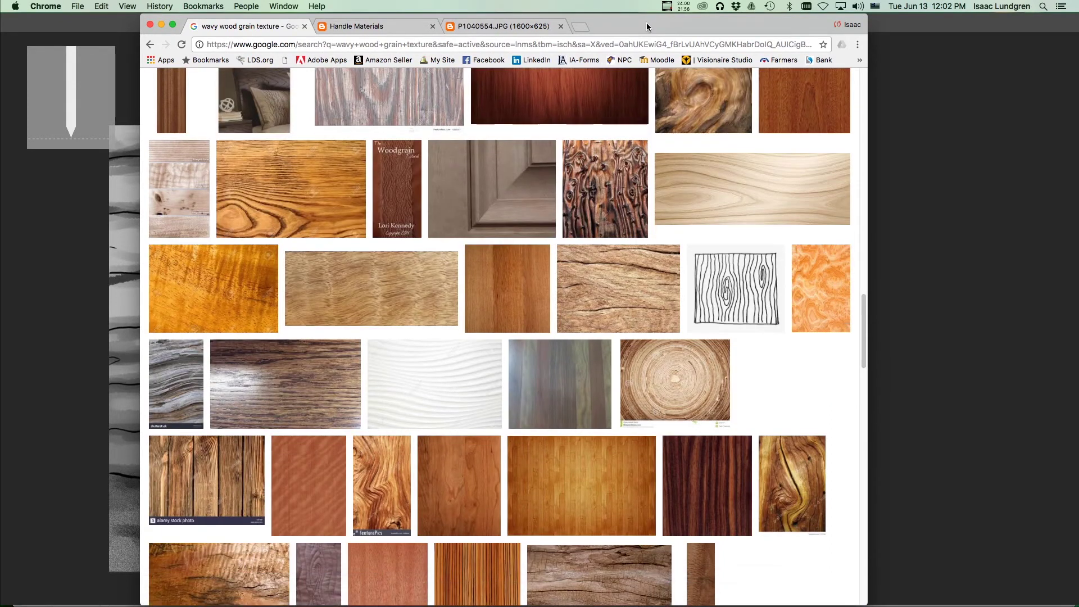
Step: Return to Photoshop, bring in the wavy golden-brown wood grain image as a new layer, and position it across the trunk and roots
double_click(647, 26)
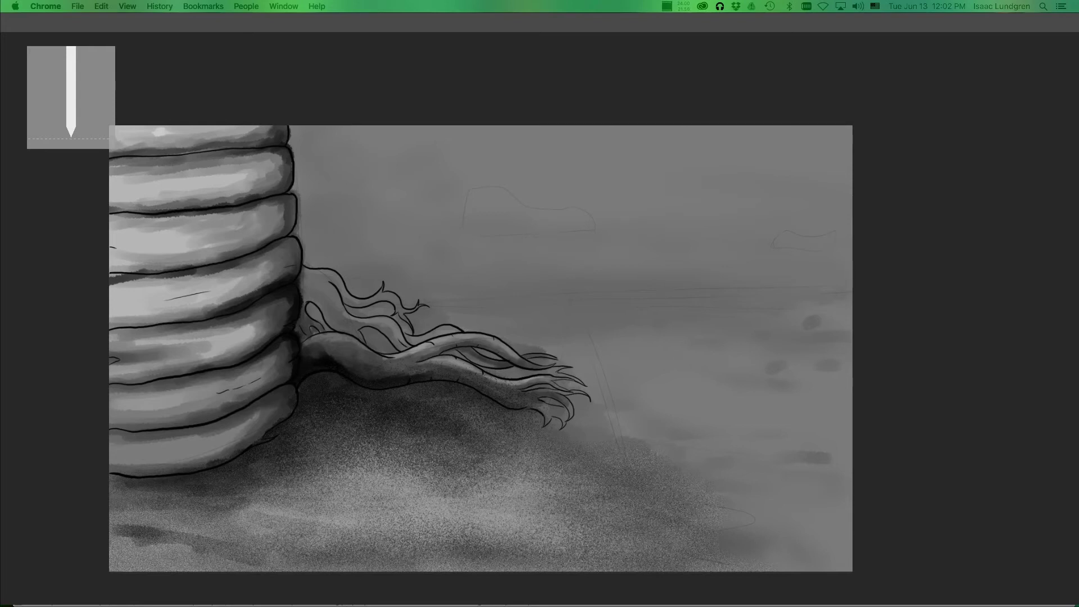
left_click_drag(429, 1, 264, 281)
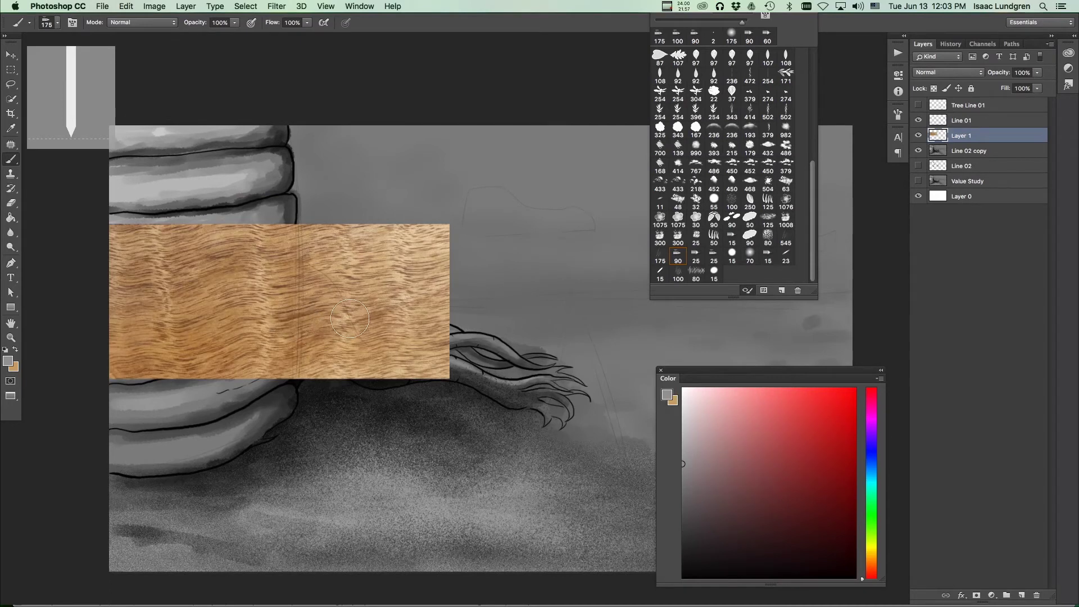
key("v")
mouse_move(260, 325)
left_mouse_down()
mouse_move(312, 319)
mouse_move(305, 375)
mouse_move(261, 420)
mouse_move(275, 265)
mouse_move(298, 227)
mouse_move(281, 232)
mouse_move(347, 311)
mouse_move(377, 306)
mouse_move(309, 323)
mouse_move(335, 320)
left_mouse_up()
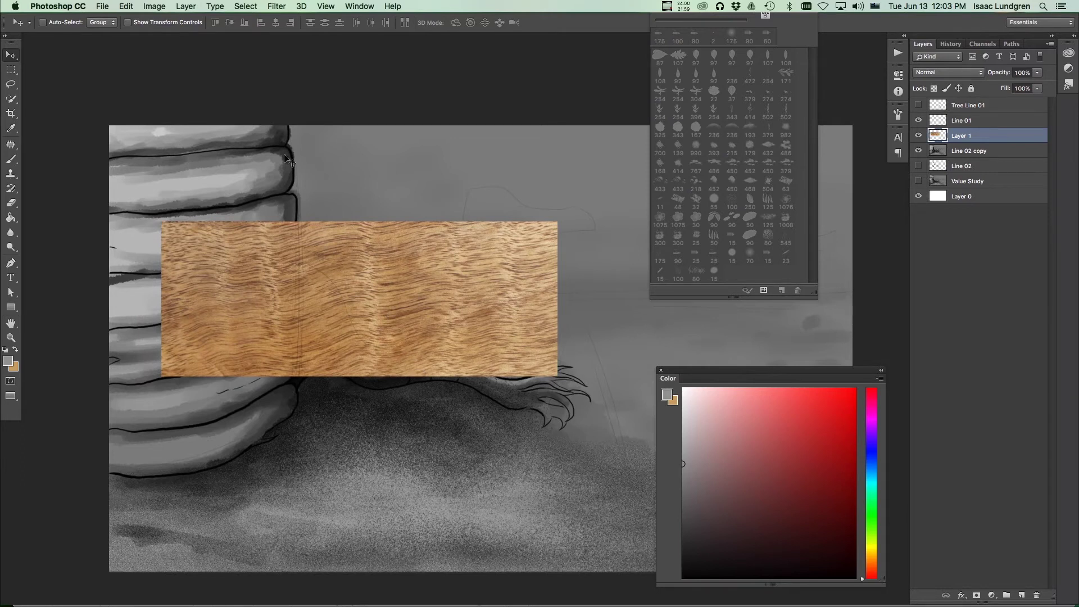
Step: Desaturate the wood grain layer with a Hue/Saturation adjustment, setting Saturation to -100
left_click(155, 6)
mouse_move(166, 37)
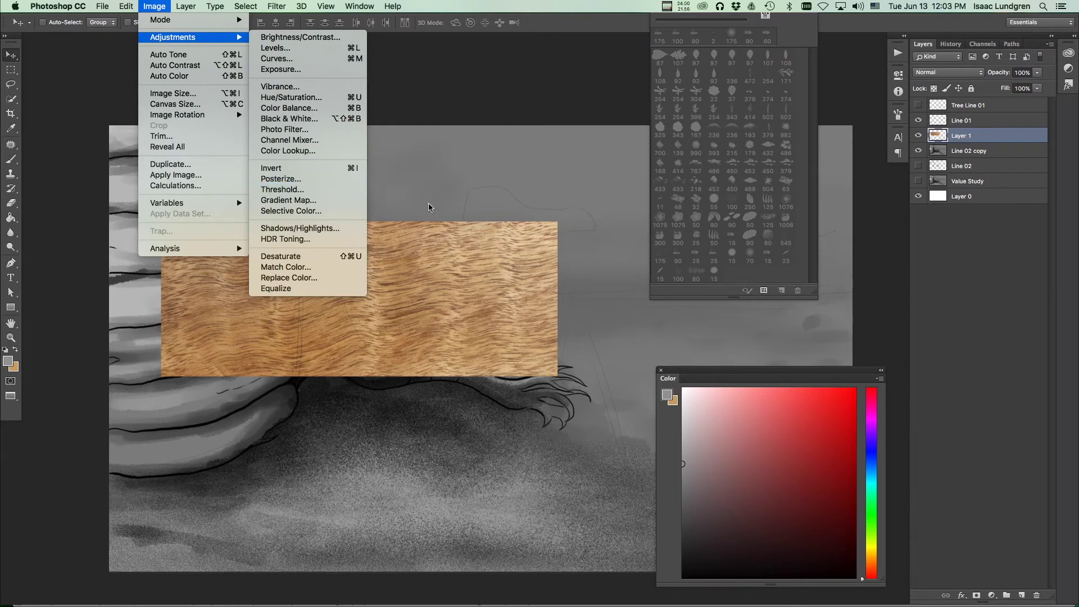
left_click(327, 104)
left_click_drag(810, 218, 701, 220)
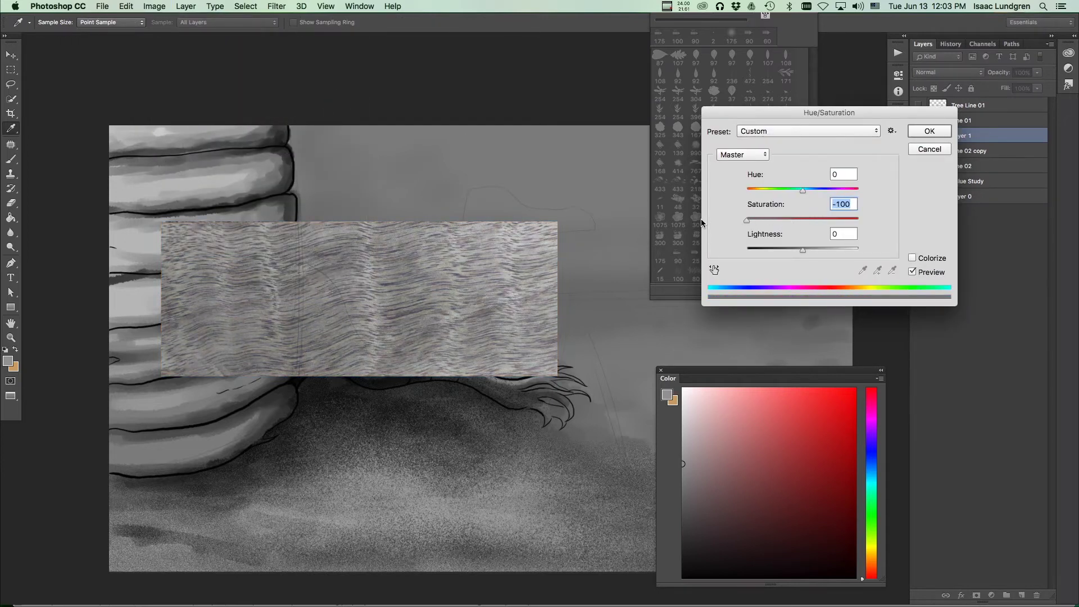
left_click(929, 131)
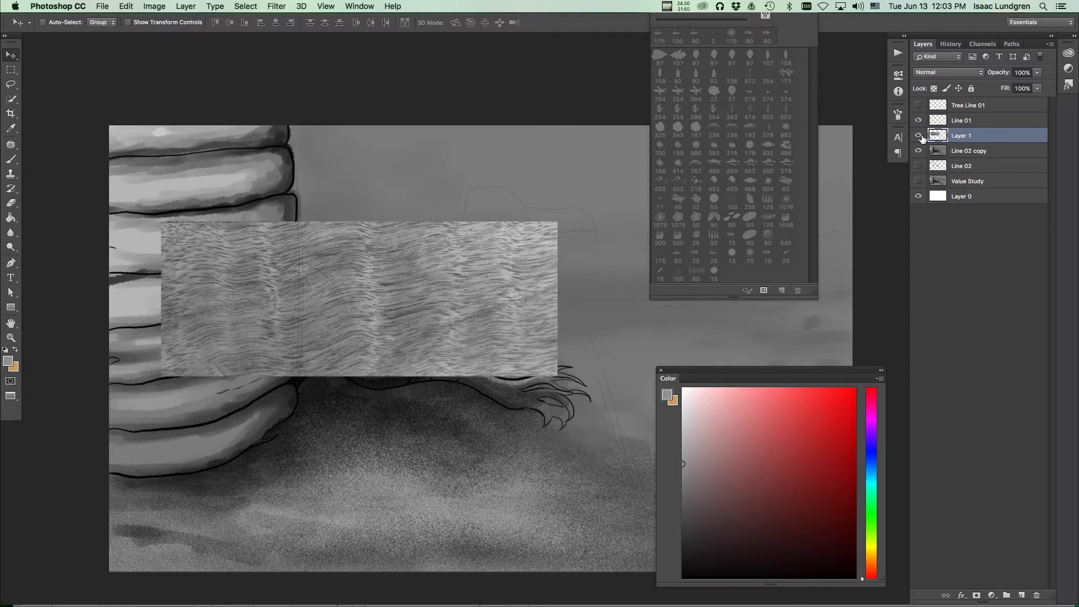
Step: Shift the gray wood grain about 0.42 in left and 0.29 in down, and toggle its layer's visibility to compare
mouse_move(436, 276)
left_mouse_down()
mouse_move(388, 301)
mouse_move(372, 325)
mouse_move(392, 299)
mouse_move(423, 289)
left_mouse_up()
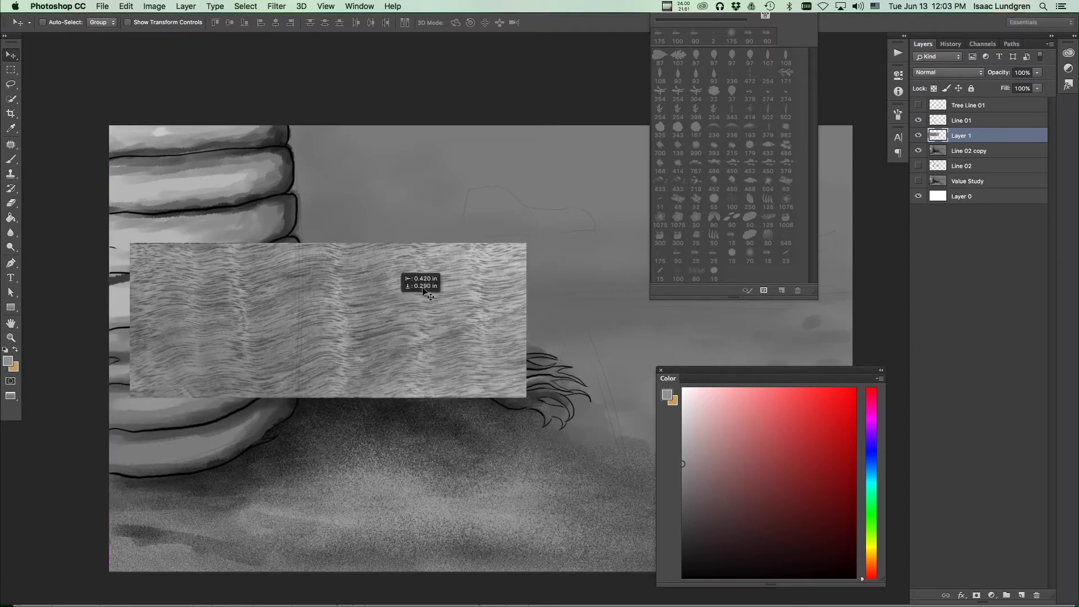
left_click(918, 137)
left_click(918, 136)
Step: Set the wood grain layer's blending mode to Overlay and move the texture slightly higher over the trunk and roots
left_click(946, 74)
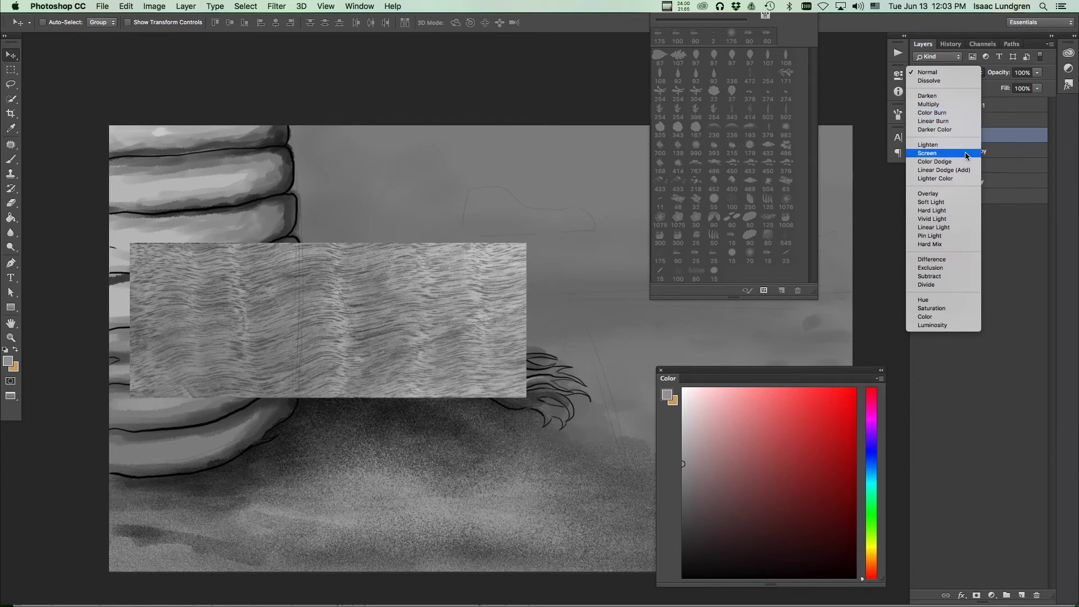
left_click(955, 193)
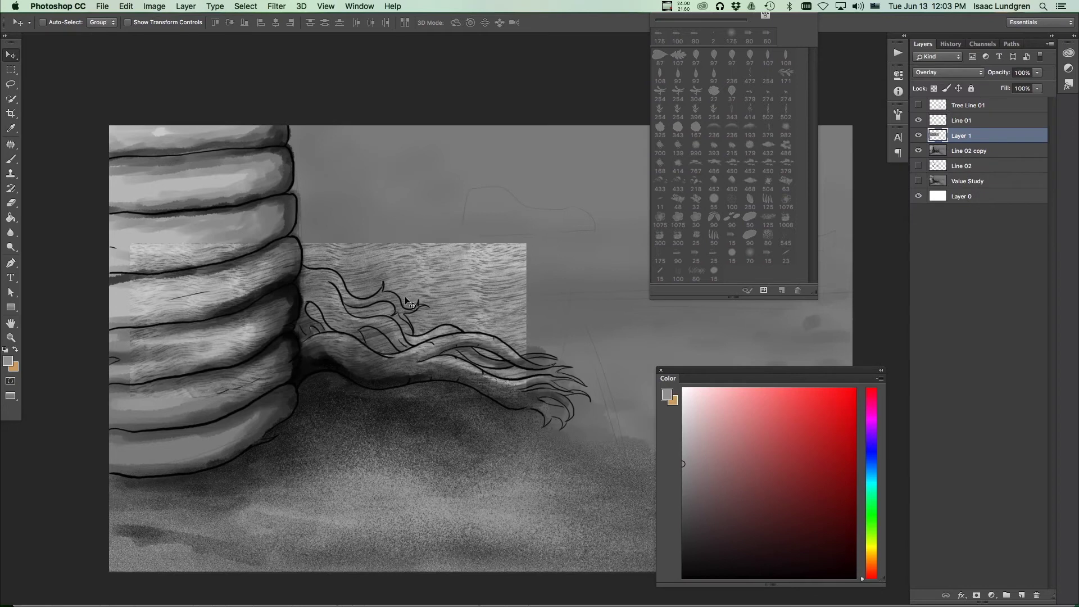
mouse_move(413, 293)
left_mouse_down()
mouse_move(399, 277)
mouse_move(331, 255)
mouse_move(260, 256)
mouse_move(353, 261)
mouse_move(363, 314)
mouse_move(393, 357)
mouse_move(419, 286)
mouse_move(424, 220)
mouse_move(410, 181)
mouse_move(342, 193)
mouse_move(288, 232)
mouse_move(281, 255)
mouse_move(447, 240)
mouse_move(418, 231)
mouse_move(399, 280)
mouse_move(433, 254)
mouse_move(393, 235)
mouse_move(380, 270)
mouse_move(415, 267)
mouse_move(436, 245)
mouse_move(407, 234)
mouse_move(388, 268)
mouse_move(411, 287)
left_mouse_up()
left_click_drag(403, 214, 438, 277)
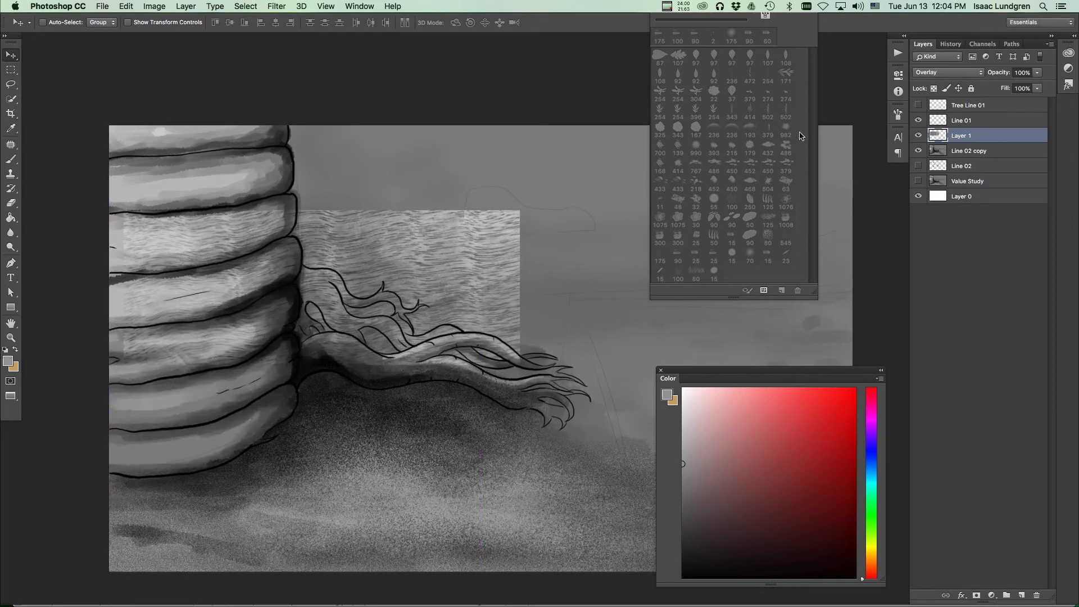
Step: Lower the overlaid wood grain layer's opacity to 47%
left_click(924, 73)
left_click(933, 74)
mouse_move(404, 284)
left_mouse_down()
mouse_move(382, 308)
mouse_move(424, 331)
mouse_move(402, 286)
left_mouse_up()
left_click(1039, 74)
left_click_drag(1016, 92, 1011, 98)
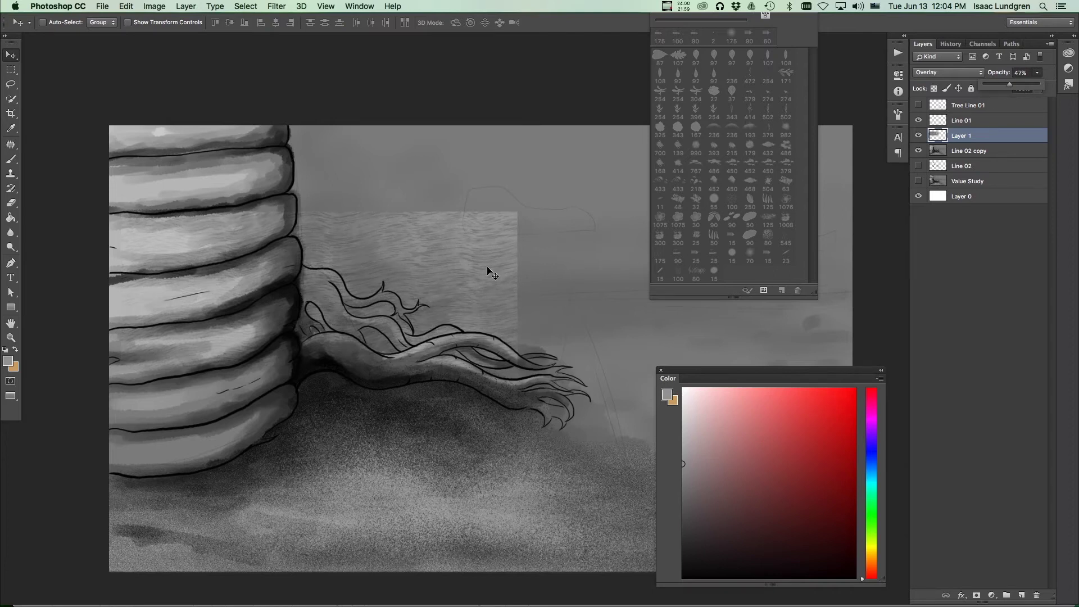
Step: Move the wood grain texture down over the lower trunk rings and roots, and check the effect up close
left_click_drag(239, 322, 226, 405)
left_click(275, 292, "alt")
left_click(276, 292, "alt")
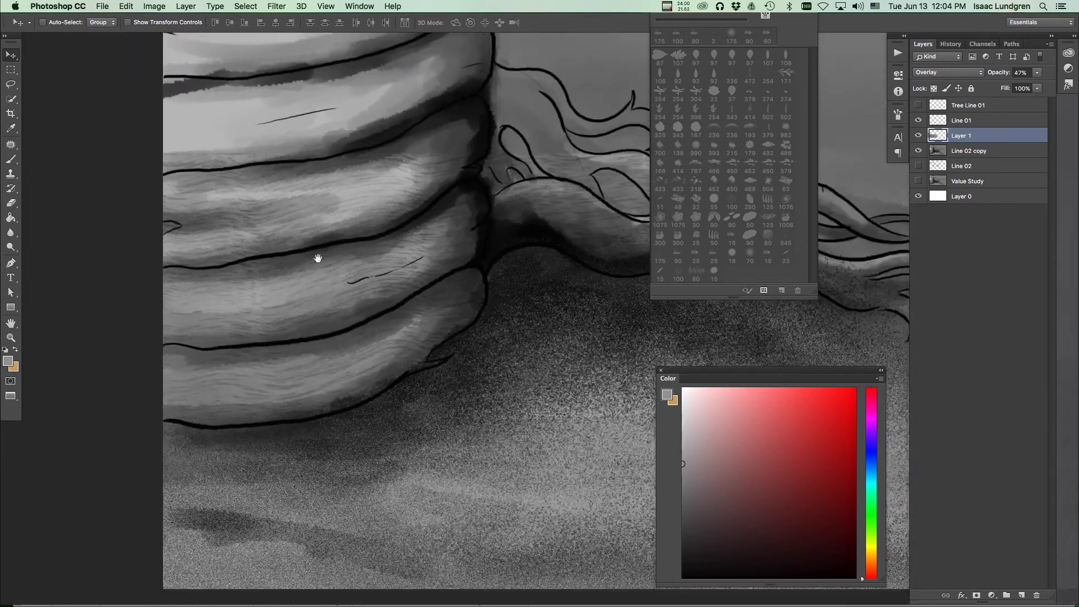
left_click(315, 255, "alt")
left_click(289, 314, "alt")
left_click_drag(289, 314, 291, 307)
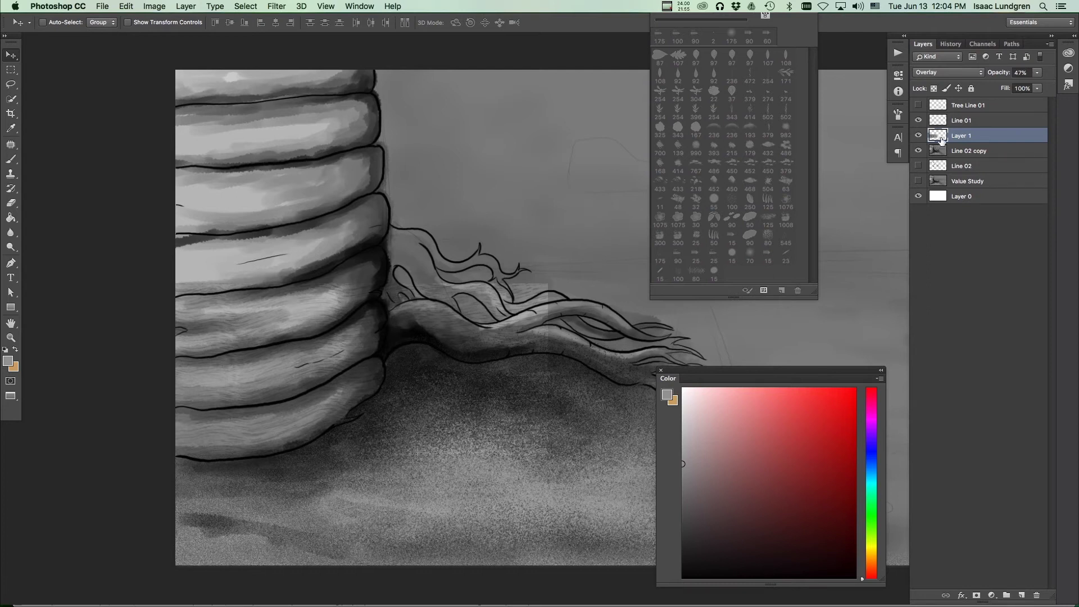
Step: Return the wood grain layer to Normal blending mode and 100% opacity
left_click(980, 80)
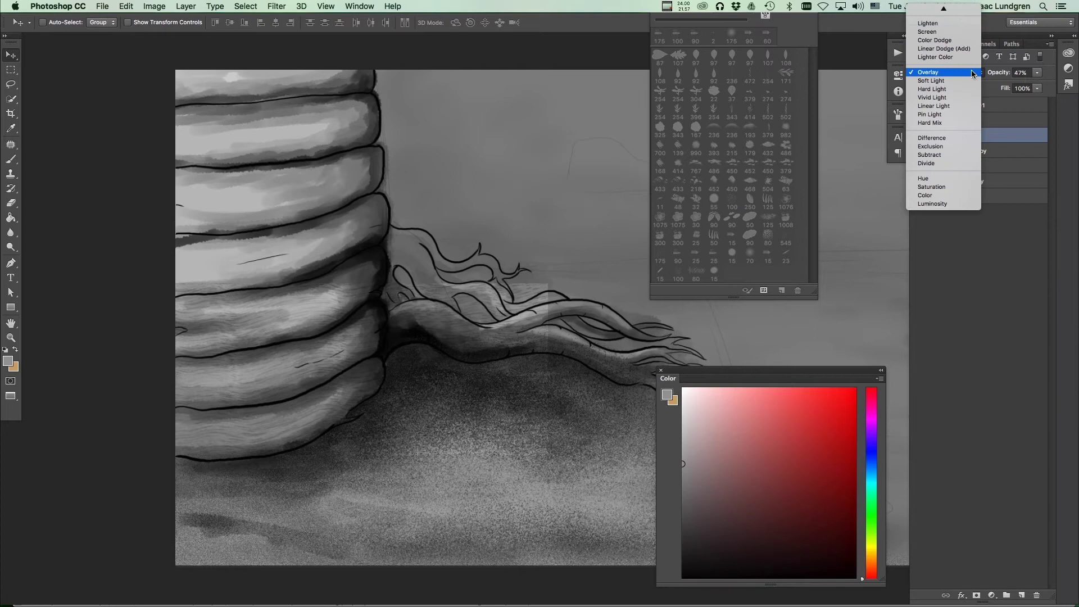
left_click(944, 10)
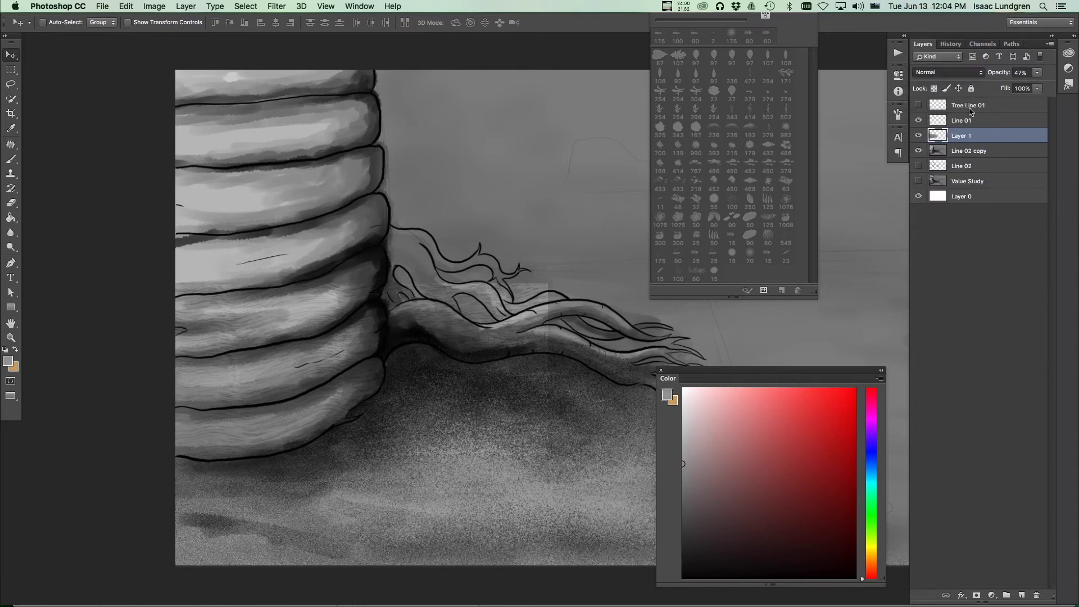
left_click(1037, 74)
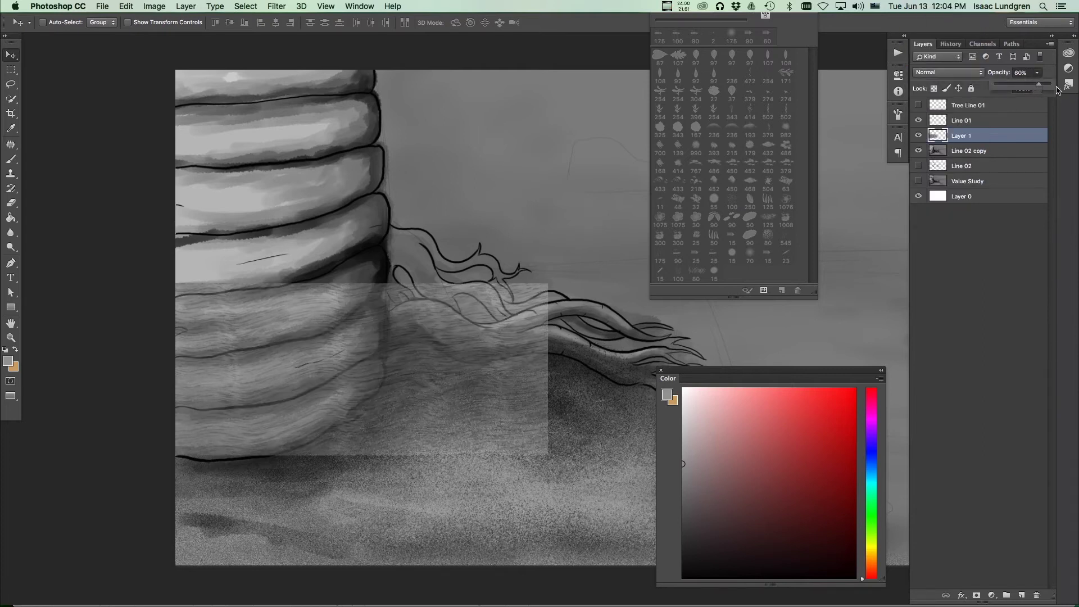
left_click_drag(1057, 90, 1065, 90)
Step: Shift the wood grain fully onto the canvas and place a duplicate directly above it so their edges meet
left_click_drag(434, 325, 456, 334)
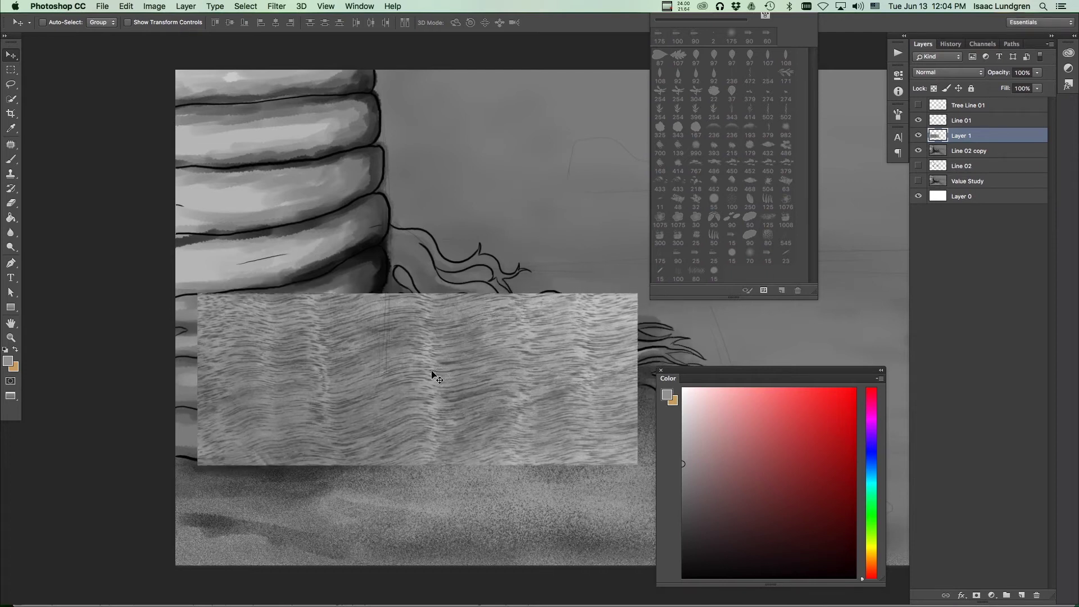
left_click_drag(434, 370, 429, 200, "alt")
left_click(458, 281, "alt+super")
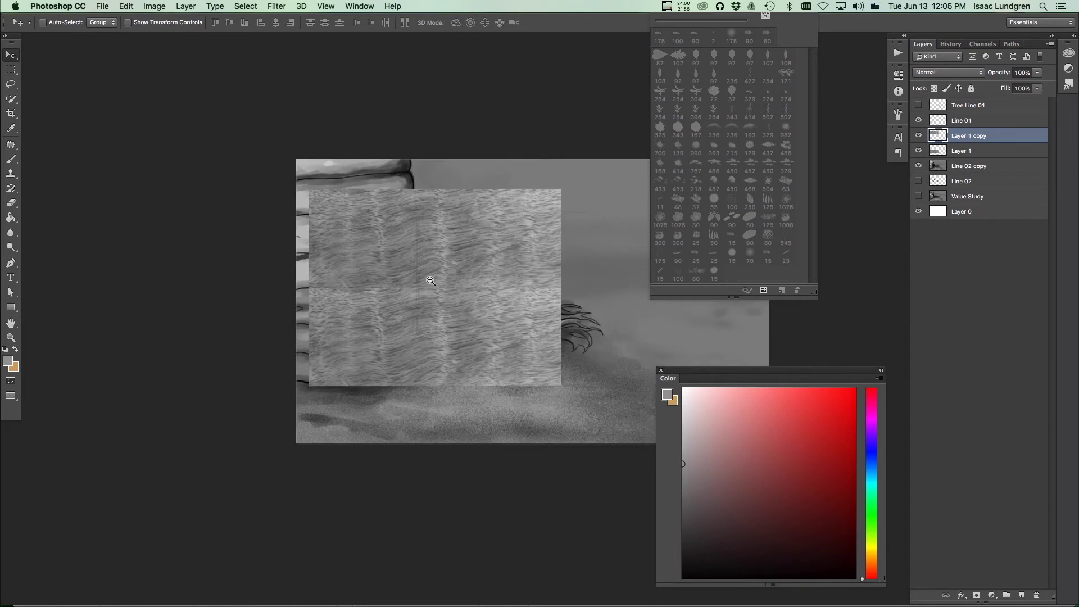
mouse_move(464, 297)
left_mouse_down("alt+super")
mouse_move(524, 271)
mouse_move(476, 283)
mouse_move(498, 265)
mouse_move(446, 270)
left_mouse_up("alt+super")
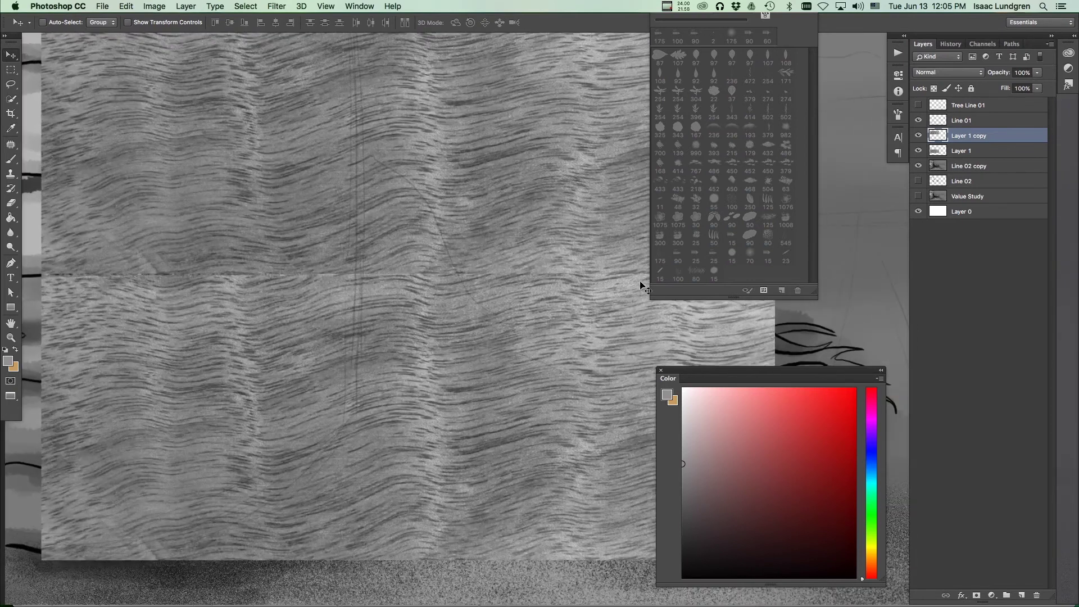
Step: Hide the Line 01 layer and examine the horizontal seam between the two wood grain copies
left_click(918, 121)
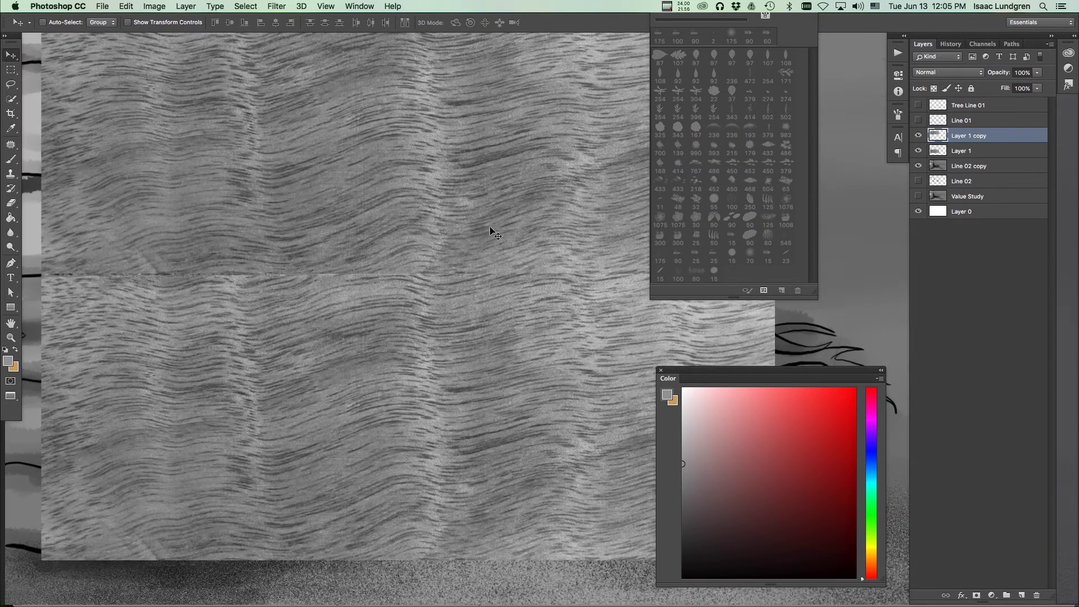
left_click_drag(213, 270, 320, 257, "alt")
left_click_drag(378, 284, 326, 283, "alt")
left_click_drag(488, 284, 308, 279)
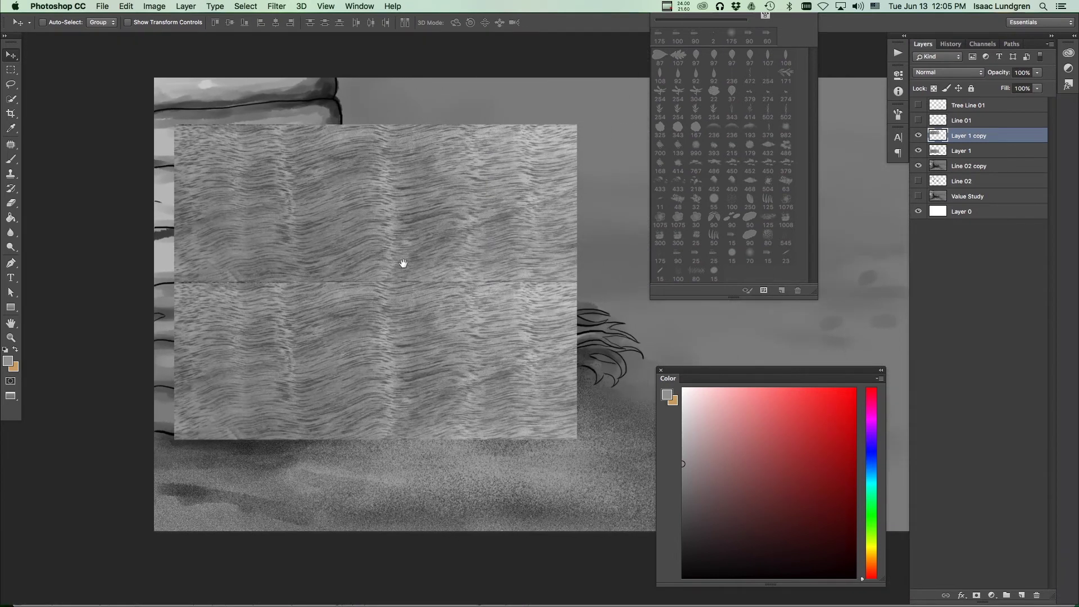
left_click(425, 264, "alt")
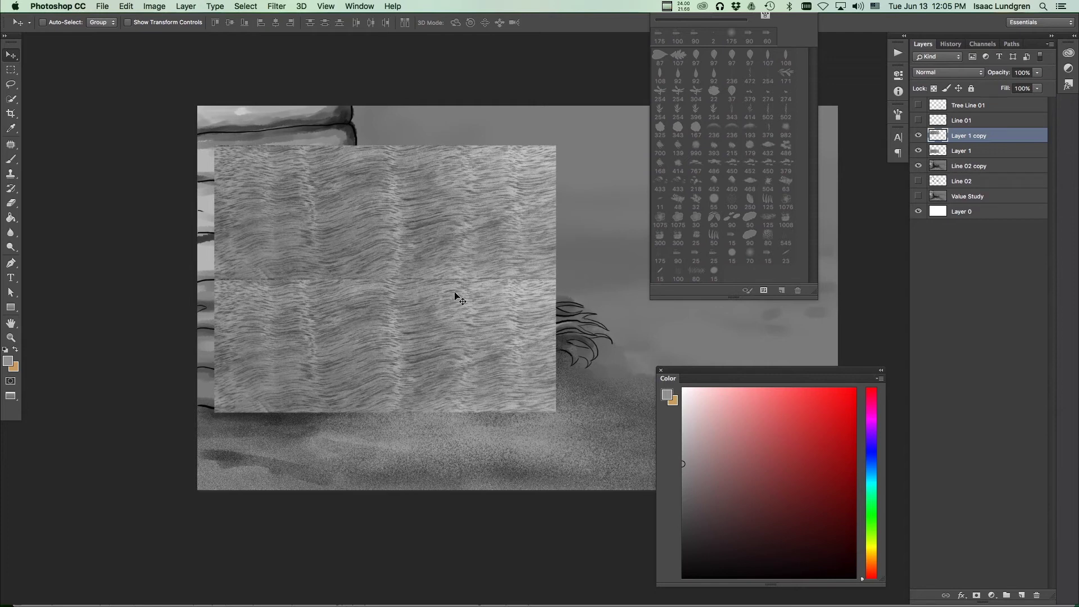
Step: Select a narrow rectangular strip across the seam and merge Layer 1 and Layer 1 copy into one layer
key("m")
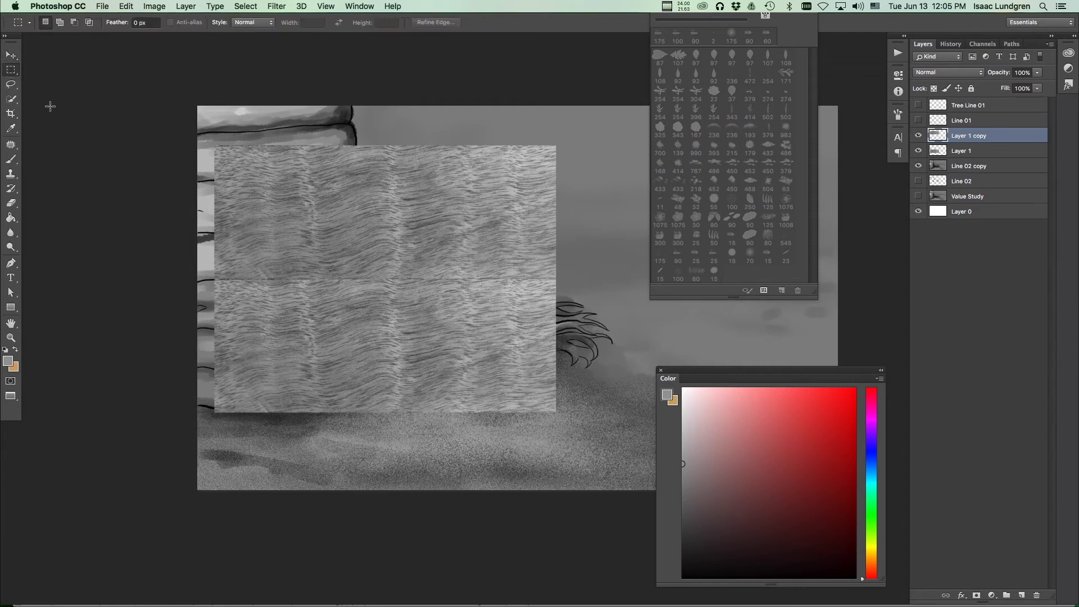
left_click(12, 72)
left_click(65, 68)
left_click_drag(214, 273, 563, 289)
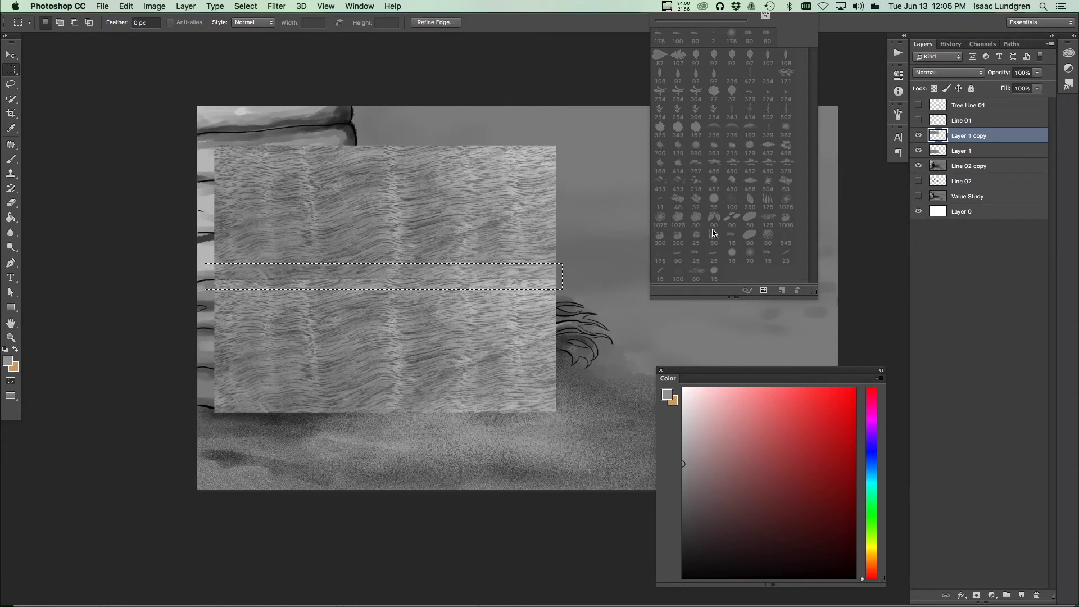
left_click(965, 150, "shift")
right_click(965, 150)
left_click(874, 450)
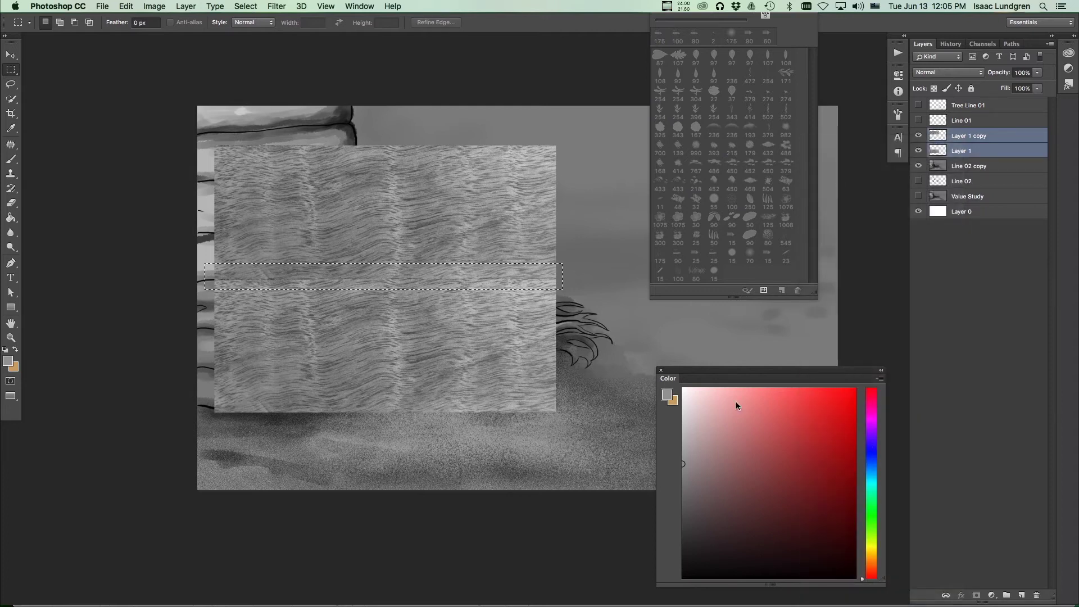
Step: Fill the narrow seam strip with Content-Aware at 100% opacity, deselect it, and inspect the blended grain
left_click(125, 7)
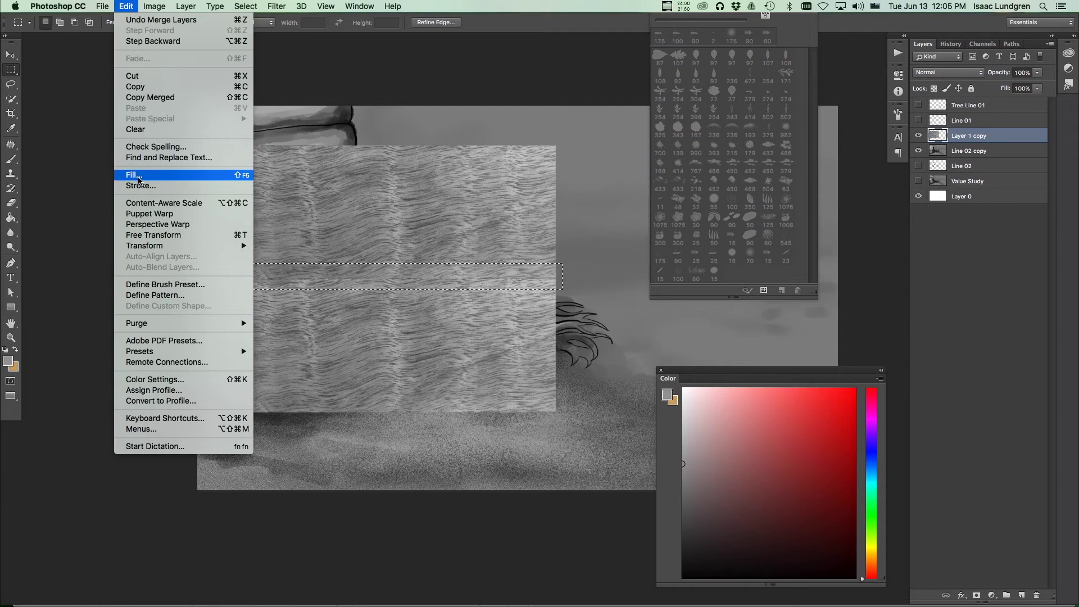
left_click(138, 179)
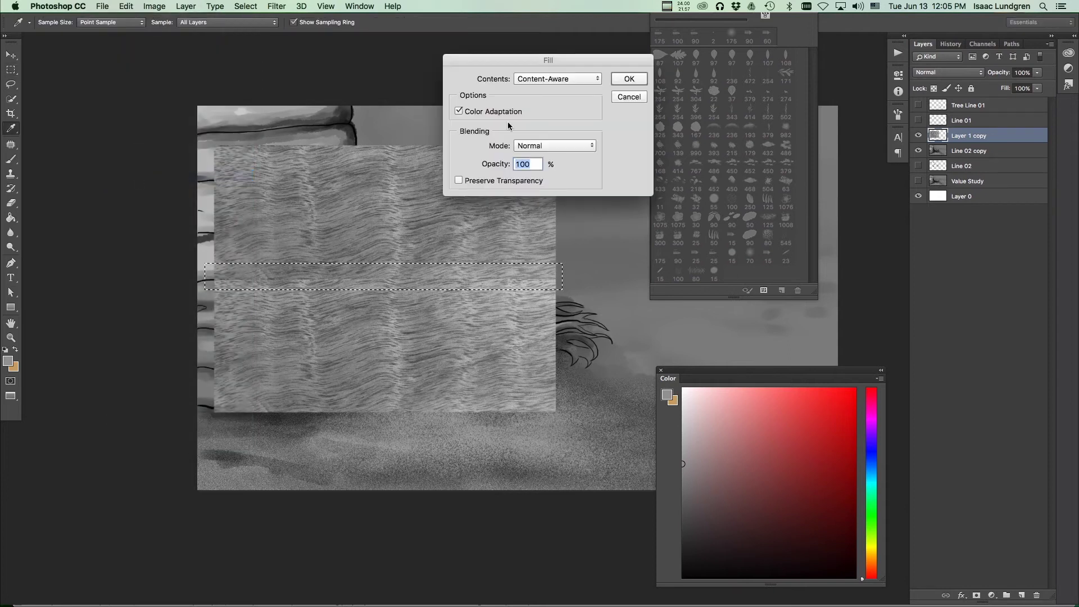
left_click(529, 79)
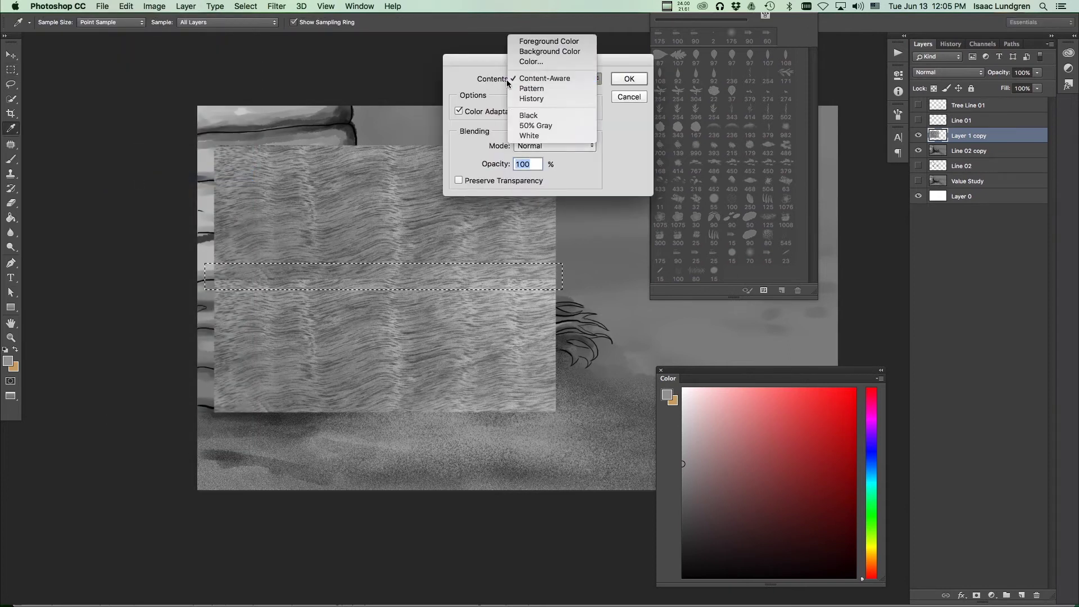
left_click(531, 79)
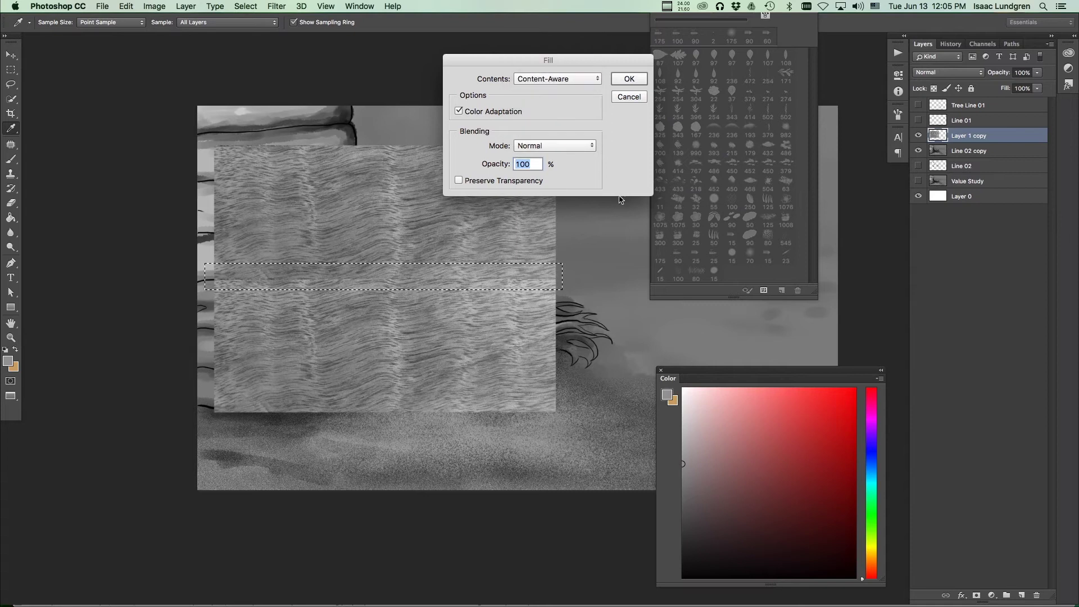
left_click(629, 79)
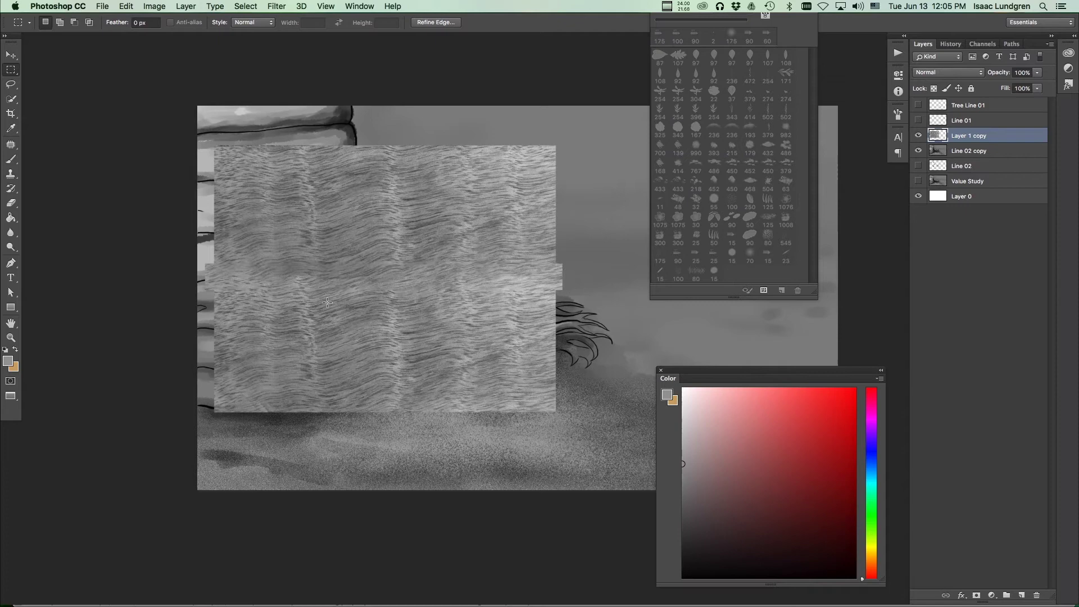
key("super+d")
scroll(393, 286, "up", 1)
scroll(394, 286, "up", 4)
scroll(401, 288, "down", 2)
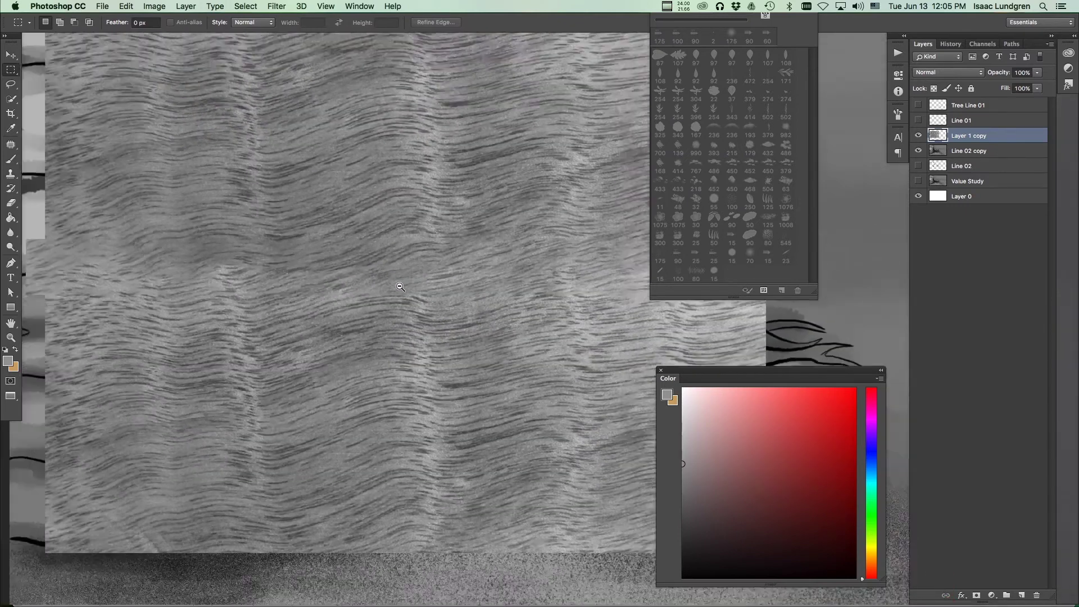
left_click_drag(404, 288, 321, 313)
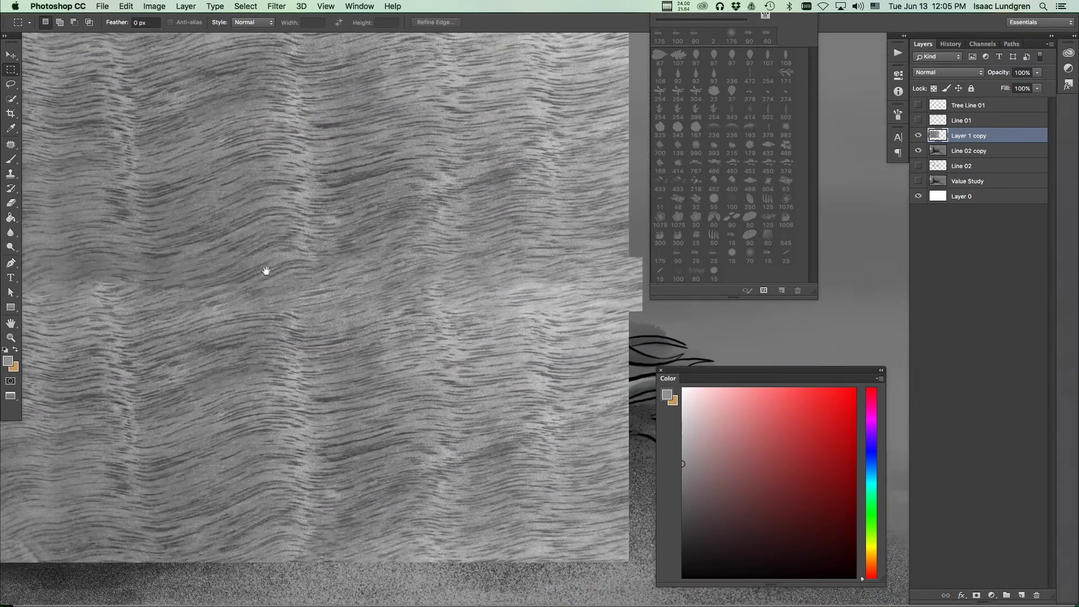
Step: Undo the Content-Aware fill on the narrow strip and clear the selection
scroll(439, 285, "down", 2)
scroll(373, 277, "down", 2)
scroll(385, 296, "down", 1)
left_click_drag(156, 270, 633, 305)
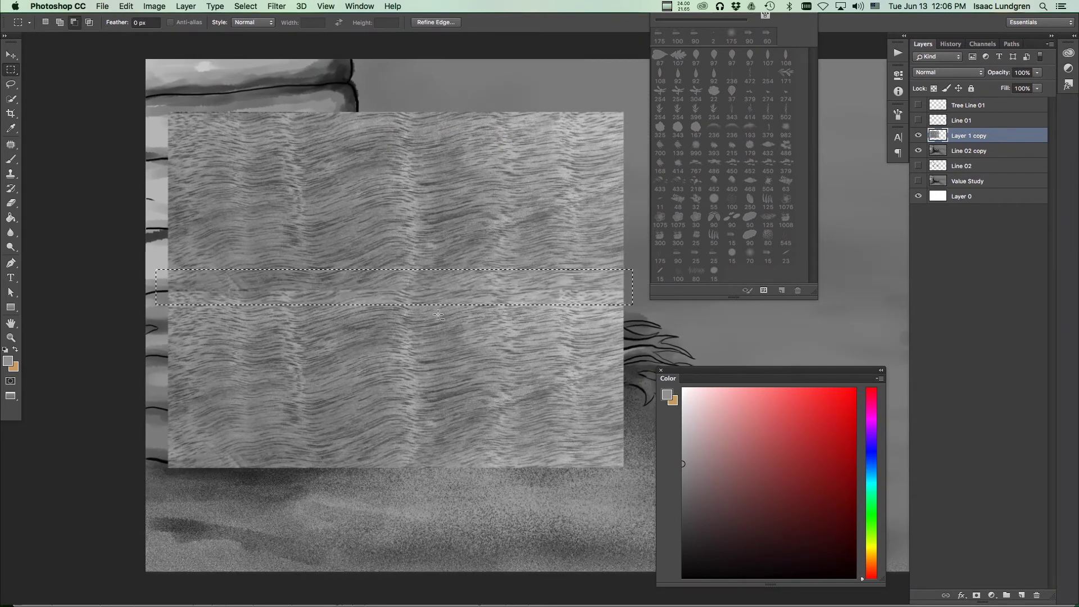
scroll(432, 313, "down", 2)
scroll(372, 272, "up", 1)
left_click(346, 262)
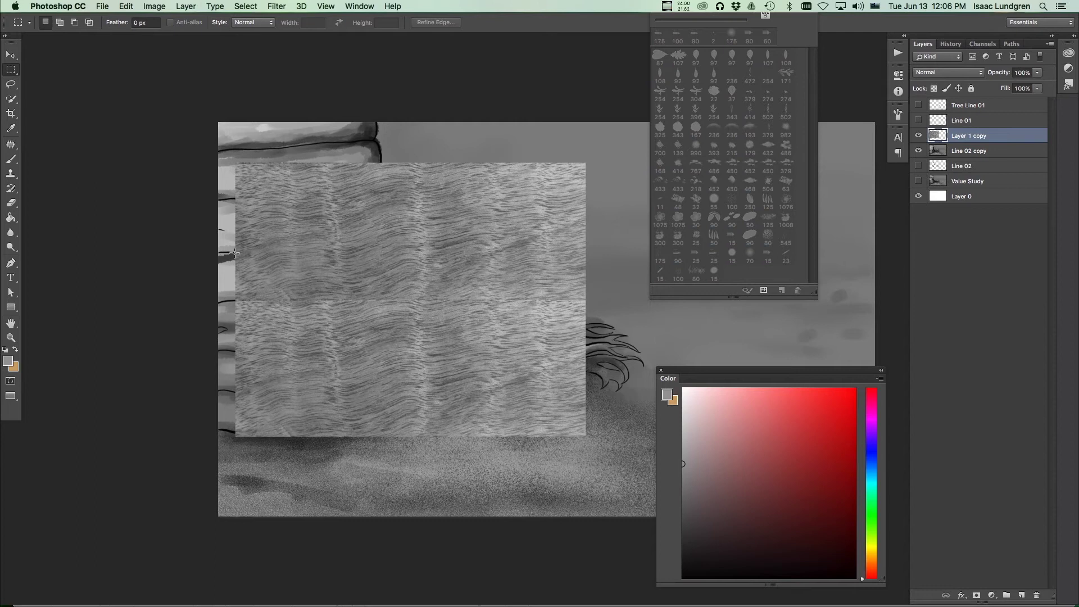
Step: Fill a taller strip spanning the texture's width across the seam with Content-Aware at 100% opacity, and clear the selection
left_click_drag(235, 269, 587, 332)
left_click(125, 6)
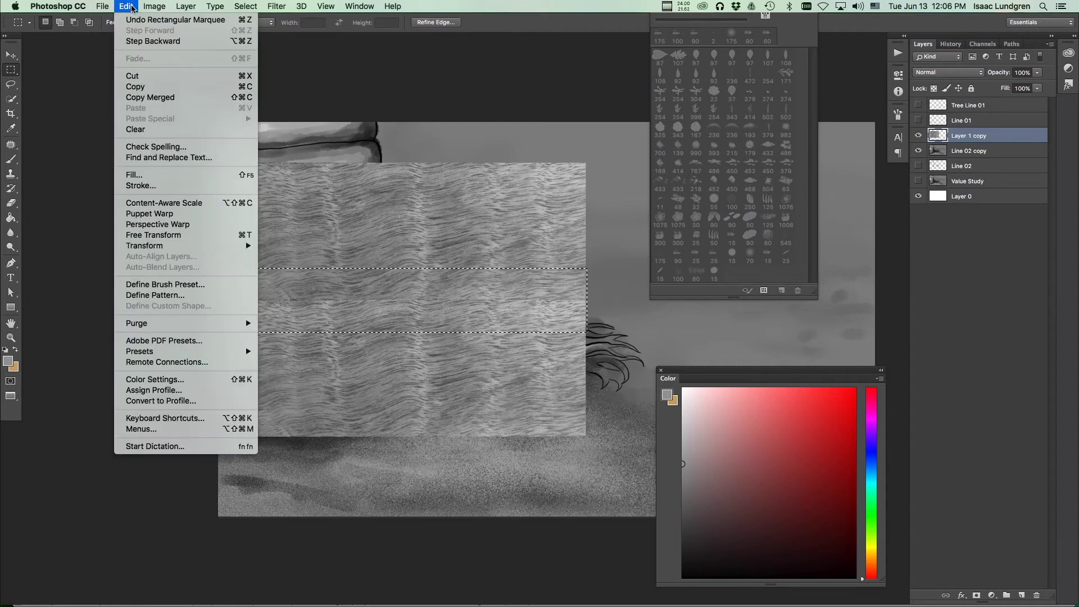
left_click(174, 181)
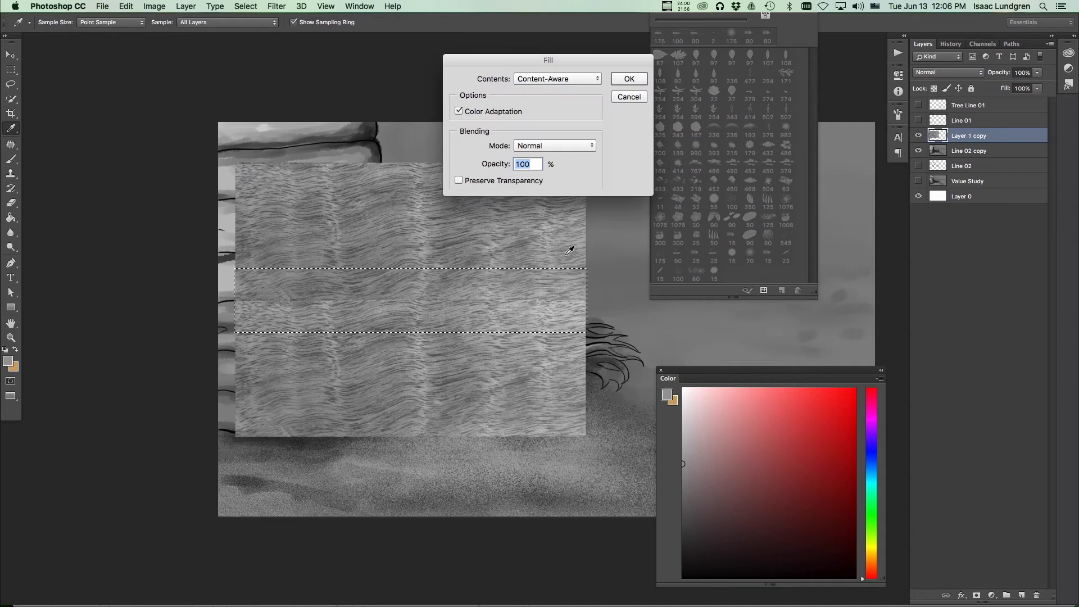
left_click(624, 79)
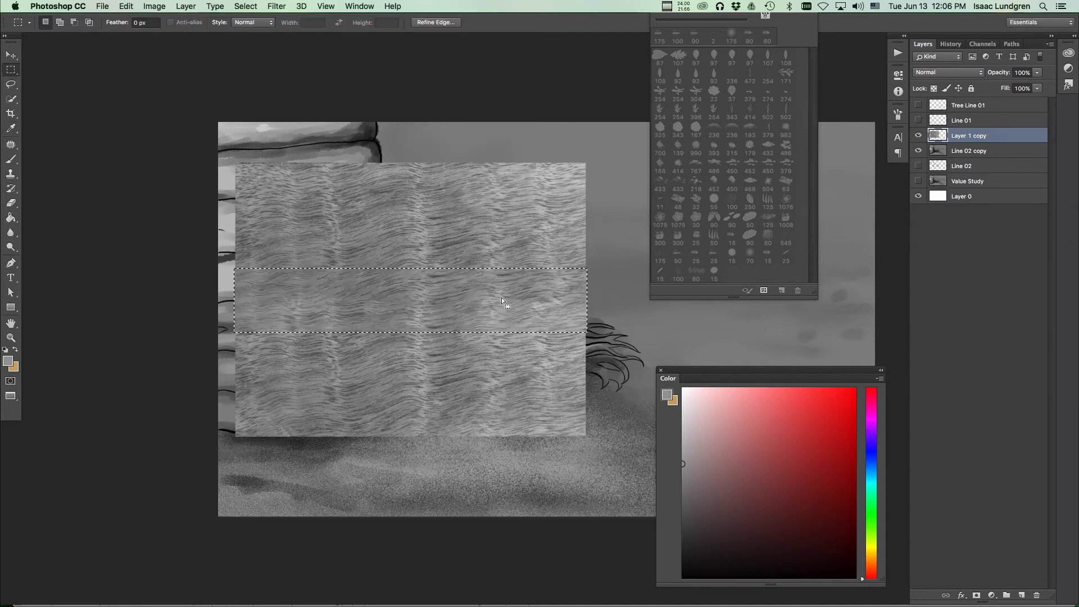
key("ctrl+d")
left_click(465, 325, "ctrl")
mouse_move(465, 325)
left_mouse_down()
mouse_move(487, 314)
mouse_move(446, 323)
mouse_move(467, 315)
left_mouse_up()
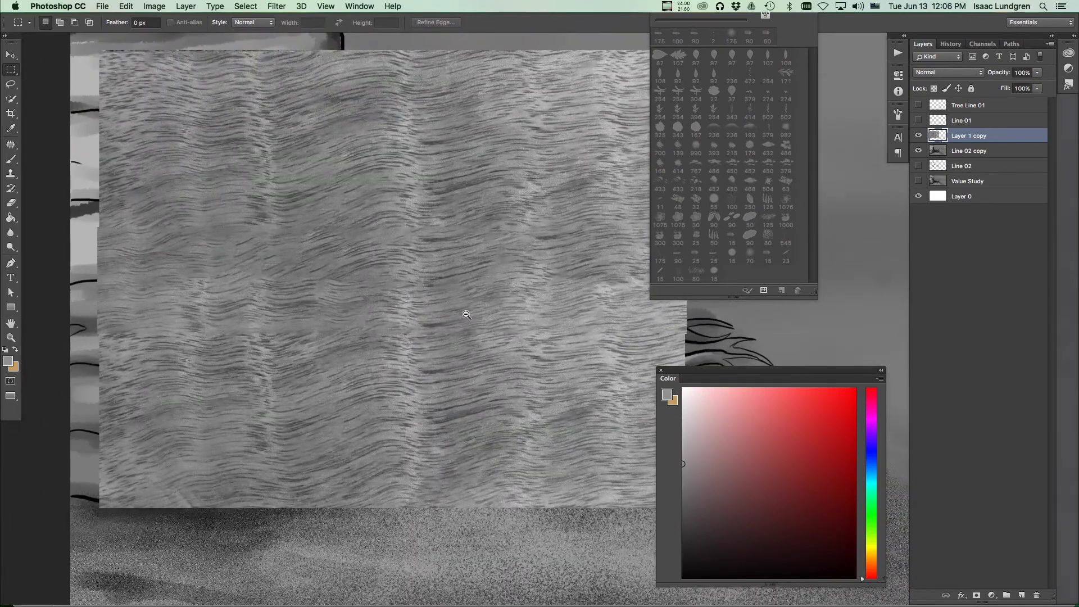
left_click_drag(341, 348, 354, 343)
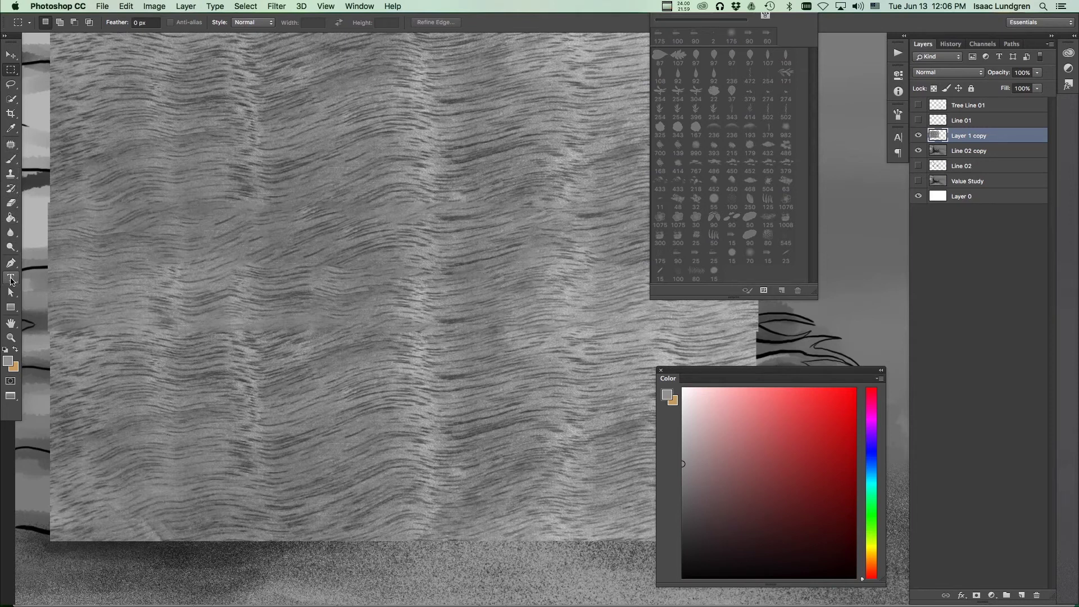
Step: Retouch the leftover seam marks in the wood grain's left half using the Clone Stamp with a size 90 brush
left_click(11, 174)
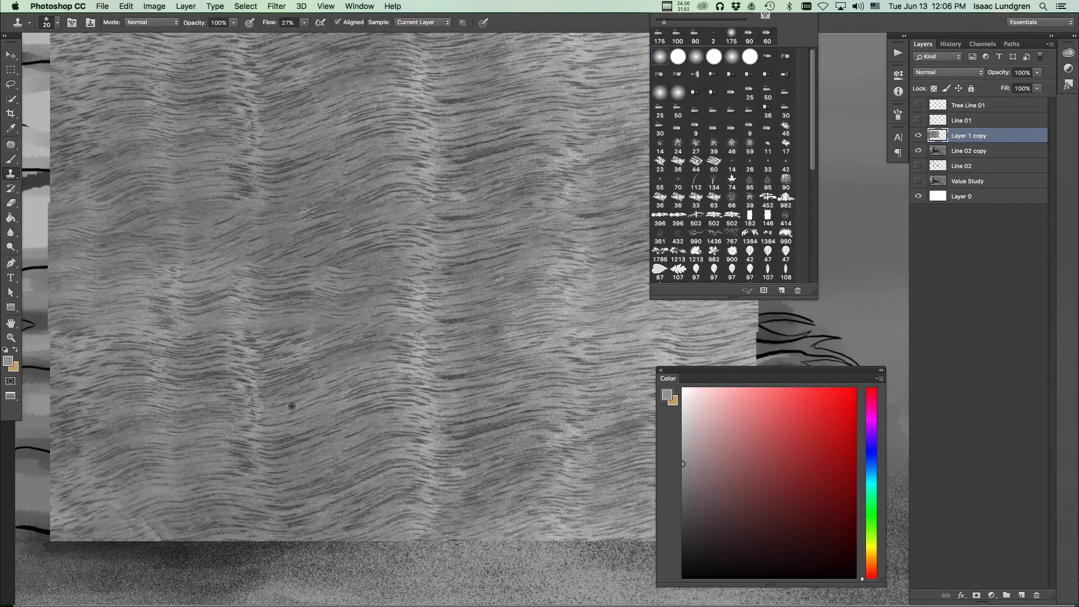
key("]")
key("]")
key("]")
key("]")
key("]")
key("]")
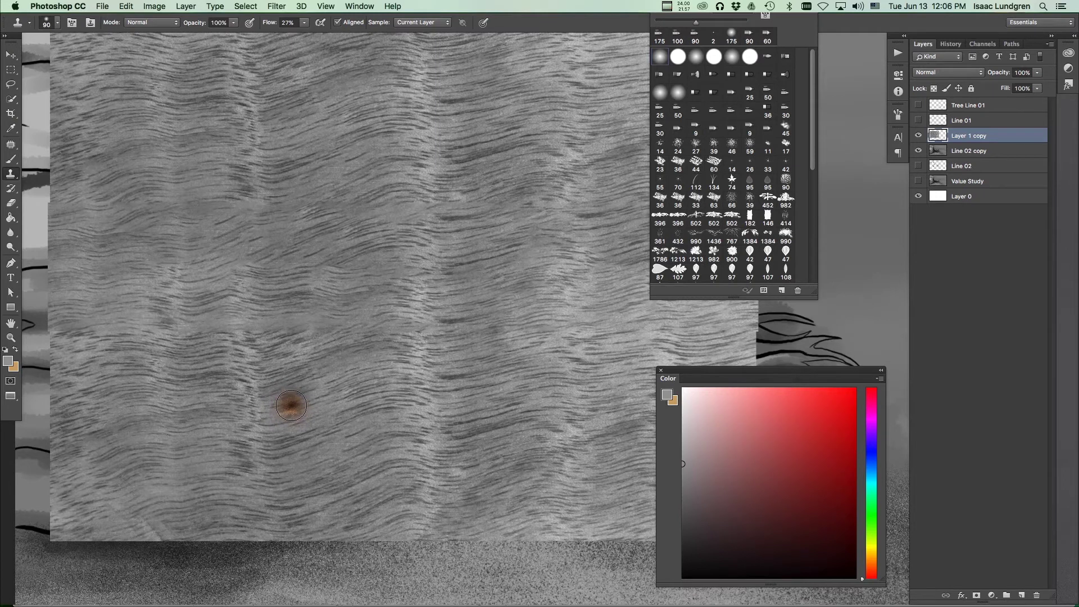
left_click(349, 441, "alt")
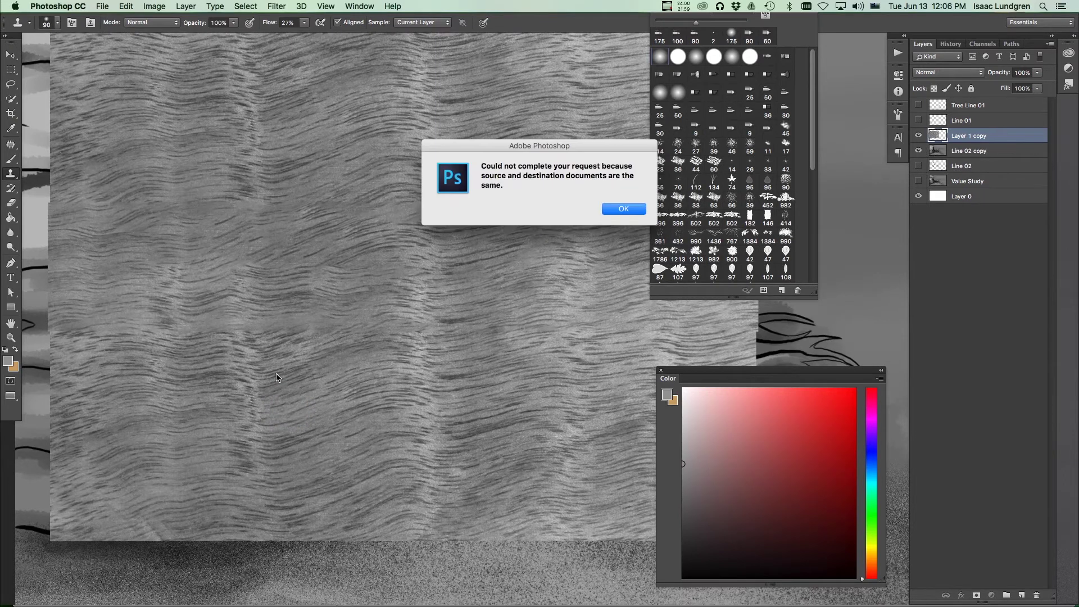
left_click(609, 211)
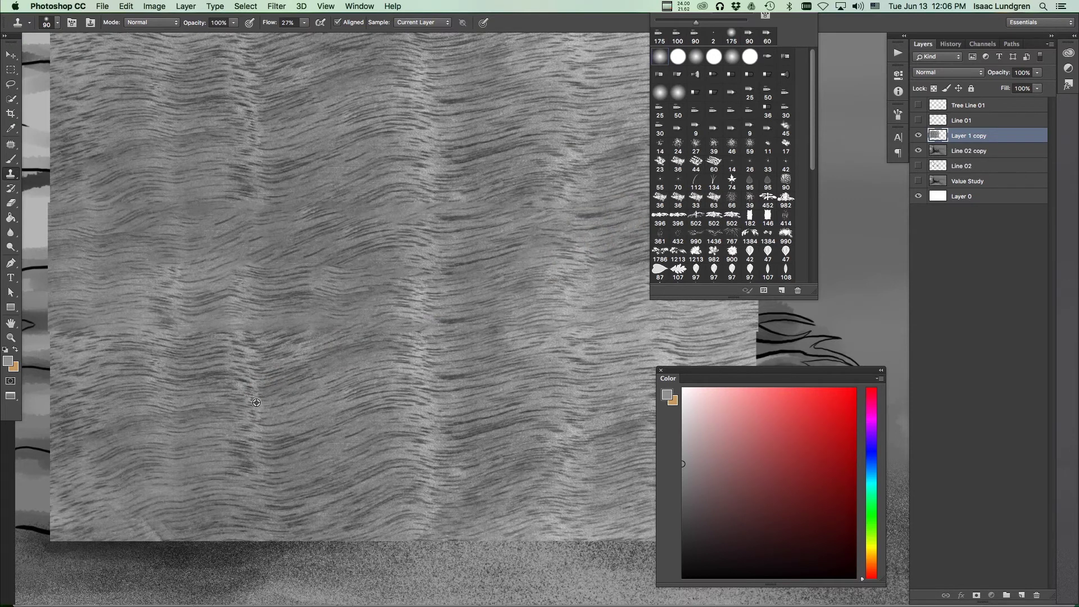
mouse_move(256, 404)
left_mouse_down()
mouse_move(252, 325)
mouse_move(304, 325)
mouse_move(214, 334)
mouse_move(147, 321)
left_mouse_up()
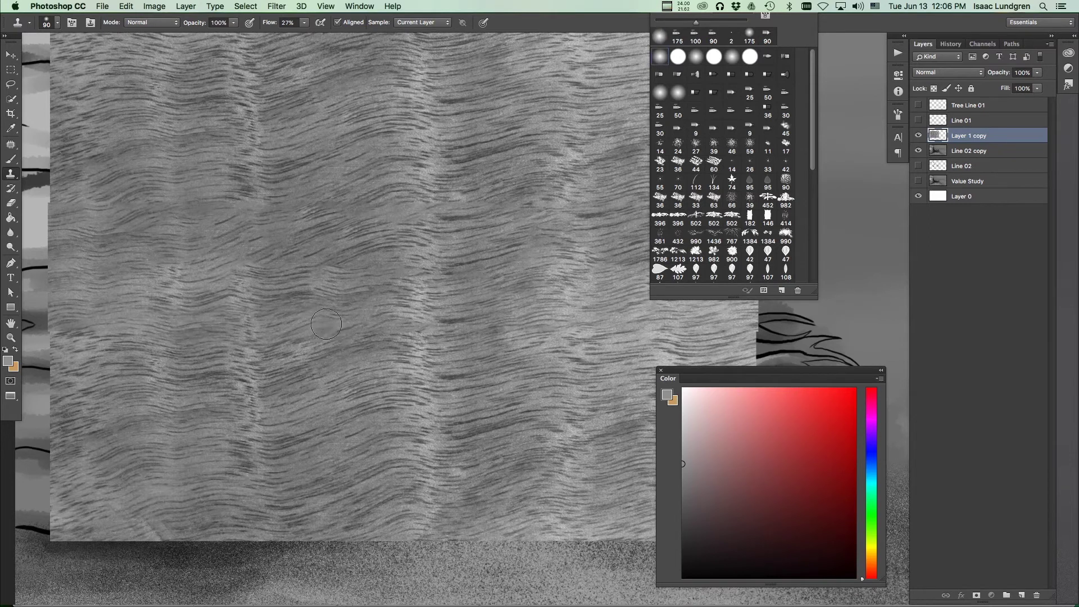
scroll(344, 367, "up", 3)
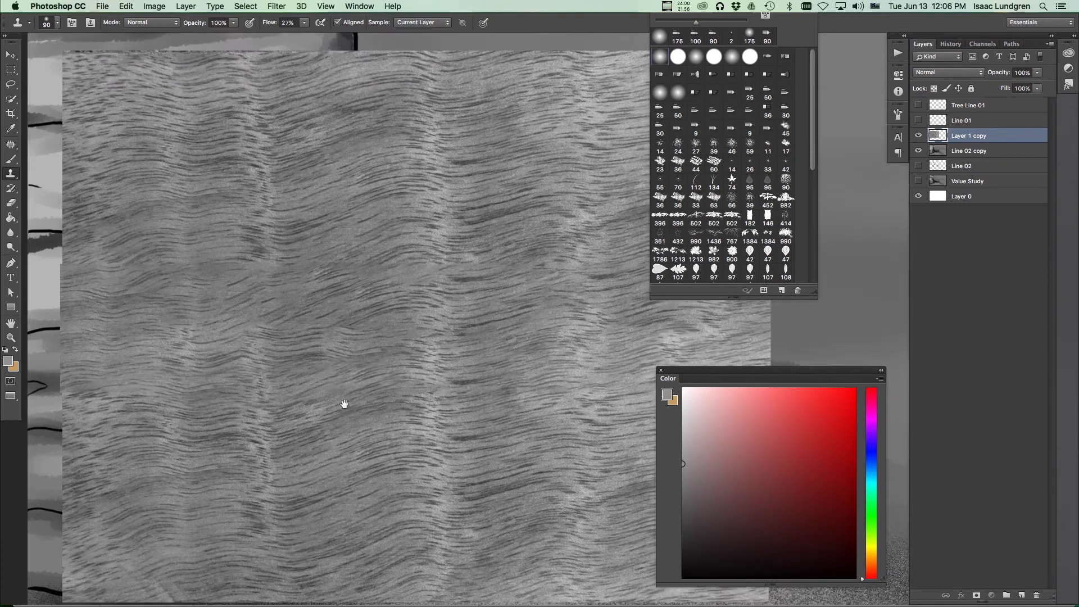
Step: Clone clean grain over the leftover mark in the texture's left half, and check the remaining texture for seam marks
left_click(265, 187, "alt")
left_click(264, 267)
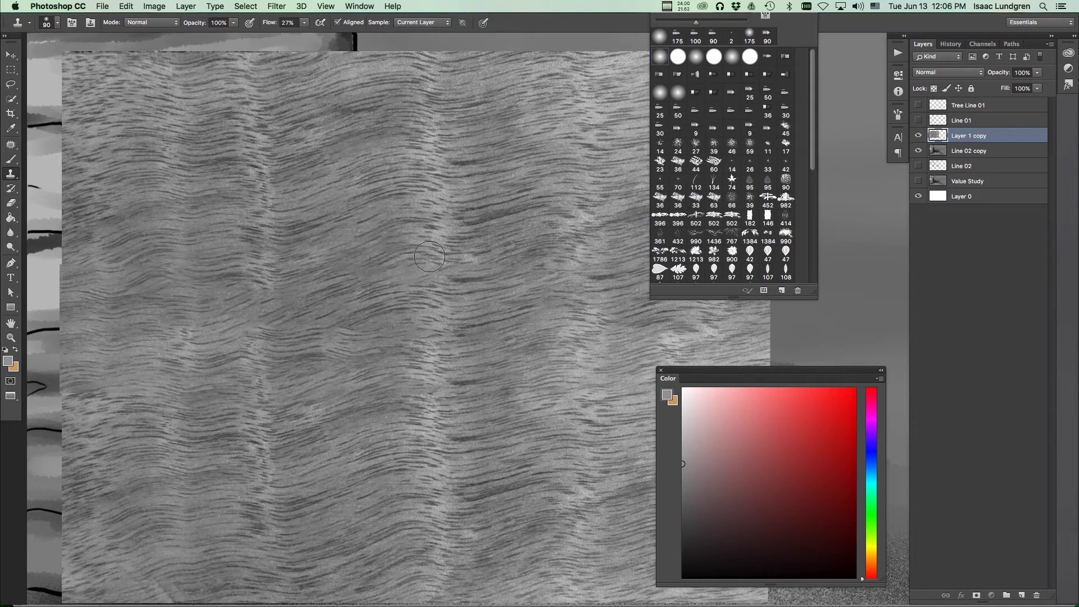
scroll(428, 337, "right", 3)
scroll(427, 337, "up", 1)
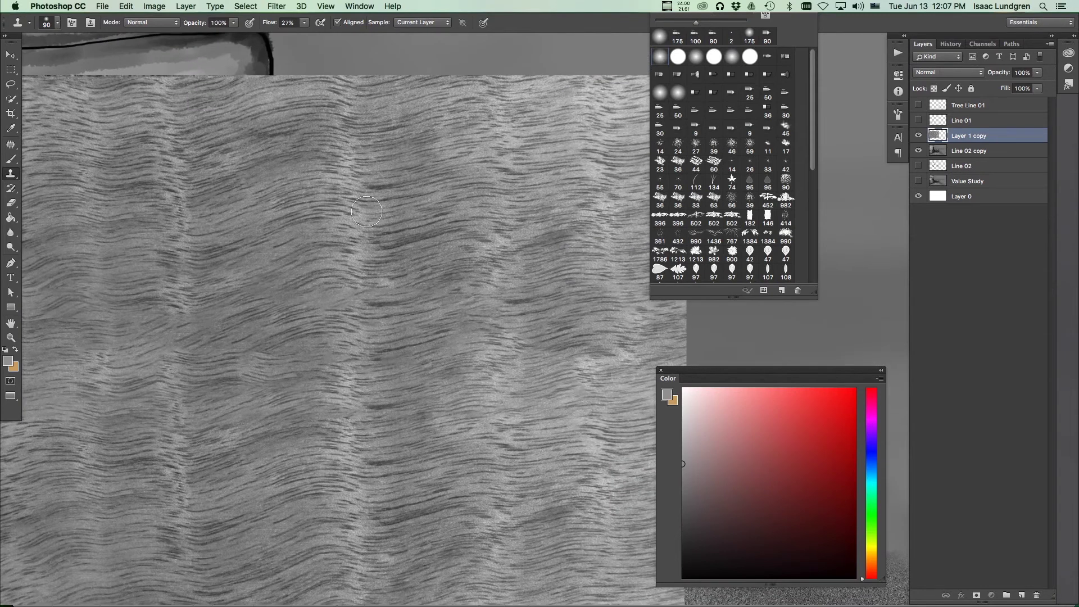
scroll(423, 263, "down", 2)
scroll(423, 263, "right", 2)
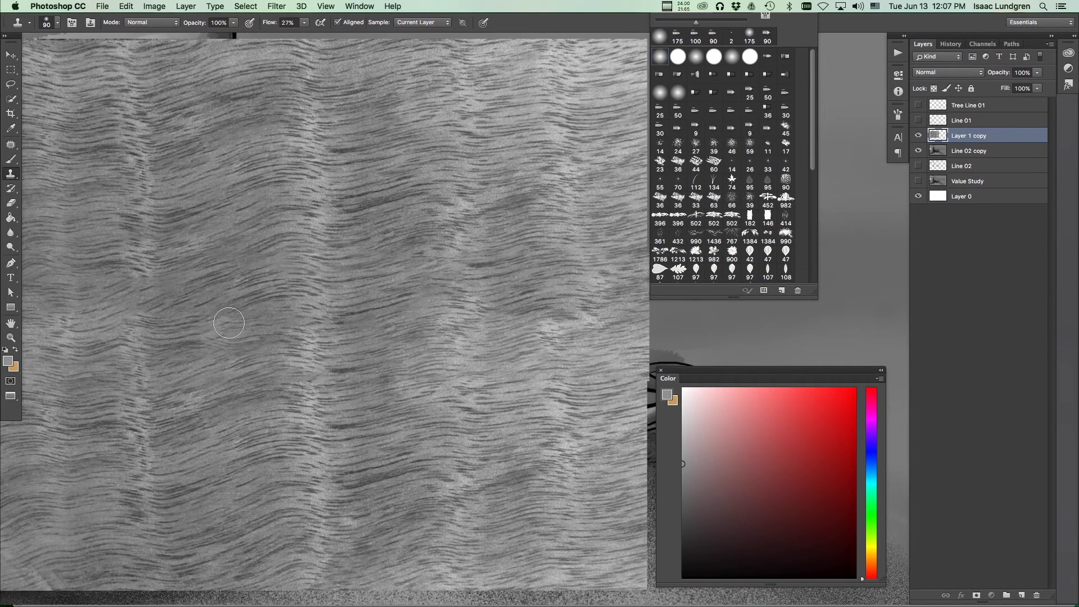
Step: Move the wood grain texture sideways over the tree trunk so that it extends past the canvas edge
scroll(271, 293, "down", 5)
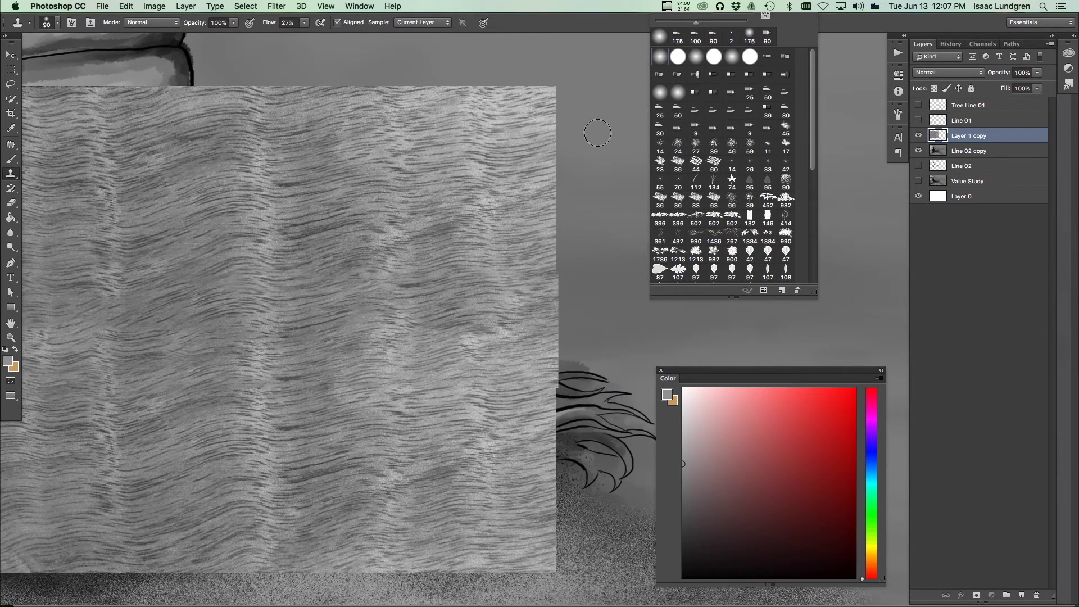
scroll(474, 437, "down", 3)
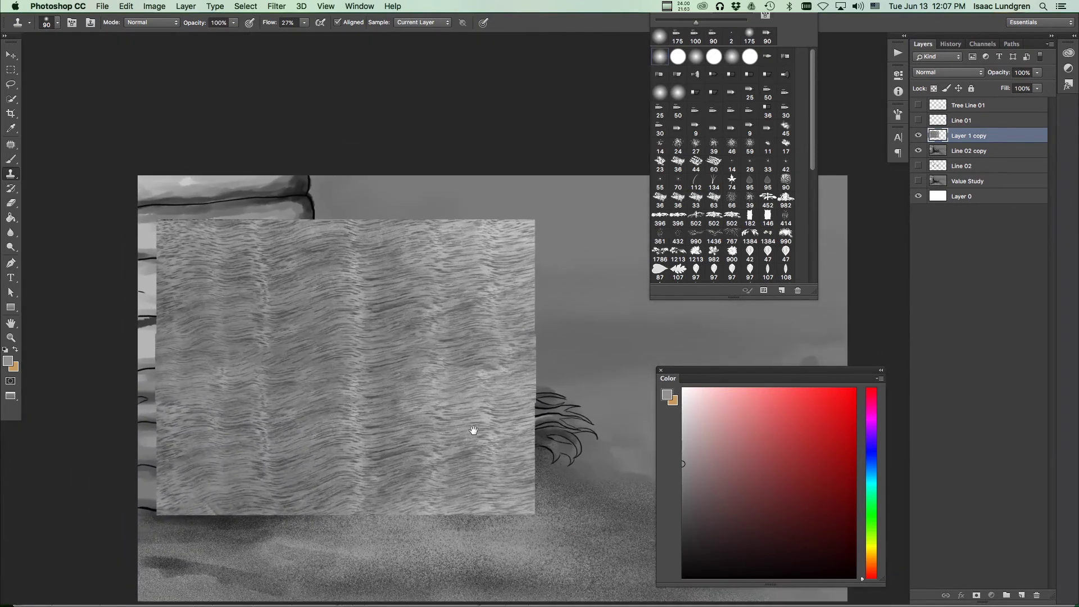
left_click_drag(475, 431, 481, 433)
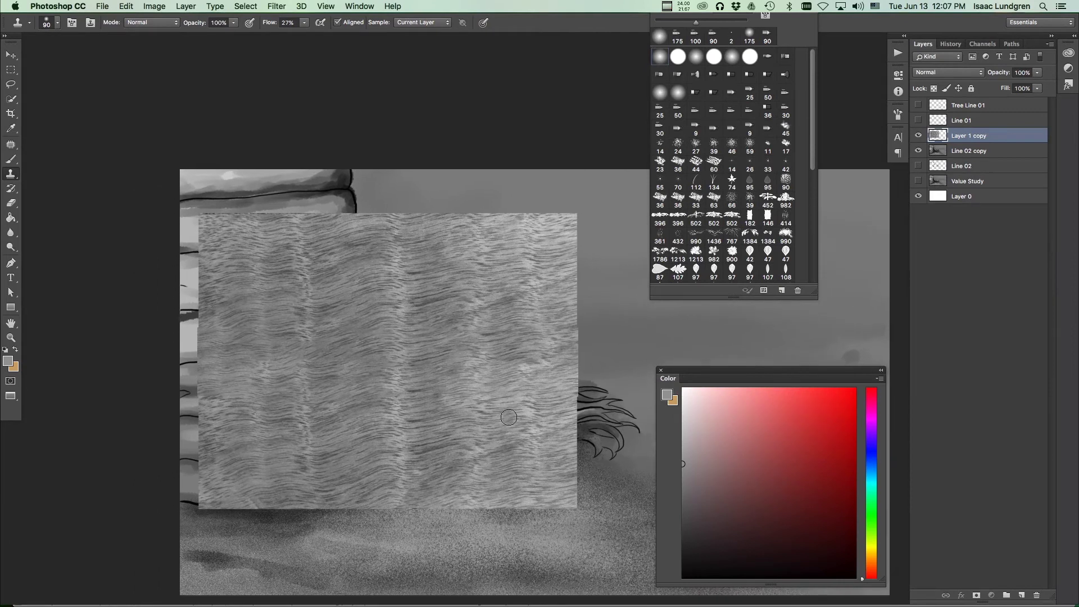
key("v")
left_click_drag(464, 433, 301, 419)
left_click_drag(283, 437, 328, 438)
Step: Scale the wood grain texture to about 125% width and 122% height, positioned to cover the whole trunk and roots
key("ctrl+t")
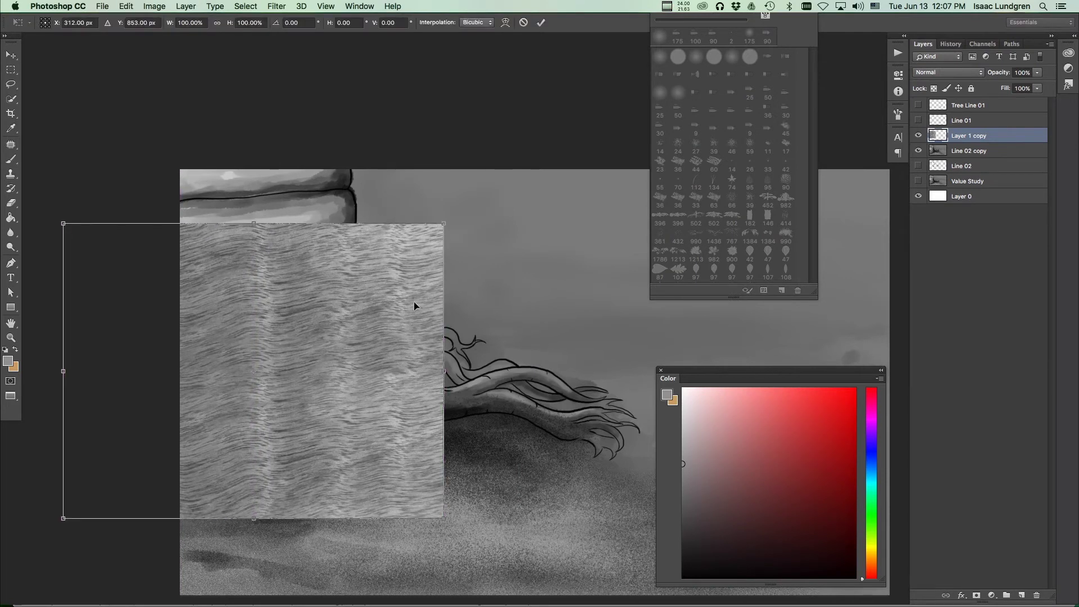
left_click_drag(443, 224, 506, 168)
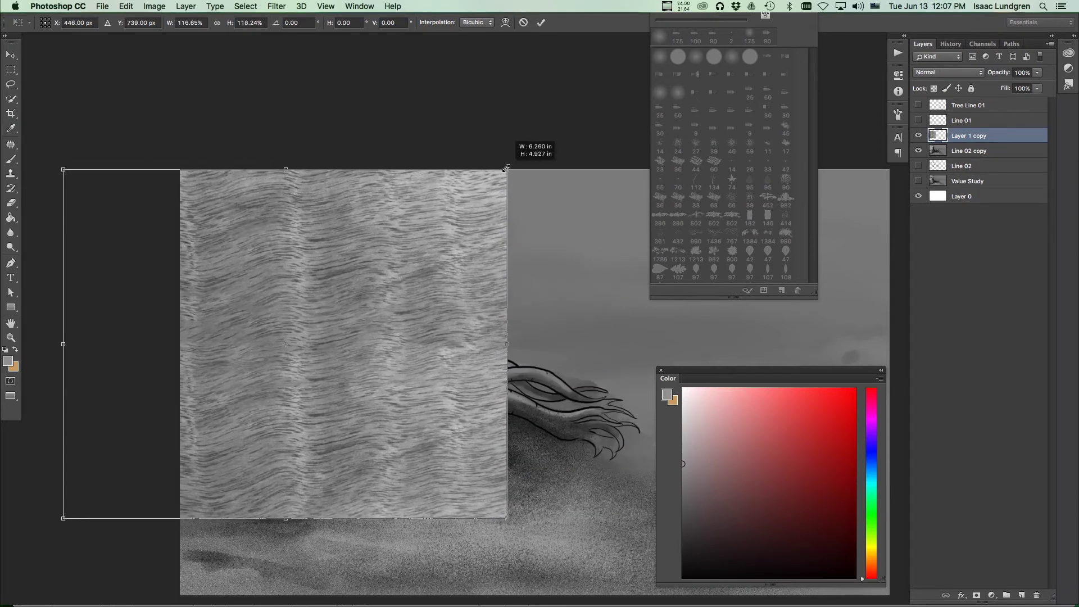
left_click_drag(309, 320, 413, 312)
left_click_drag(611, 508, 645, 518)
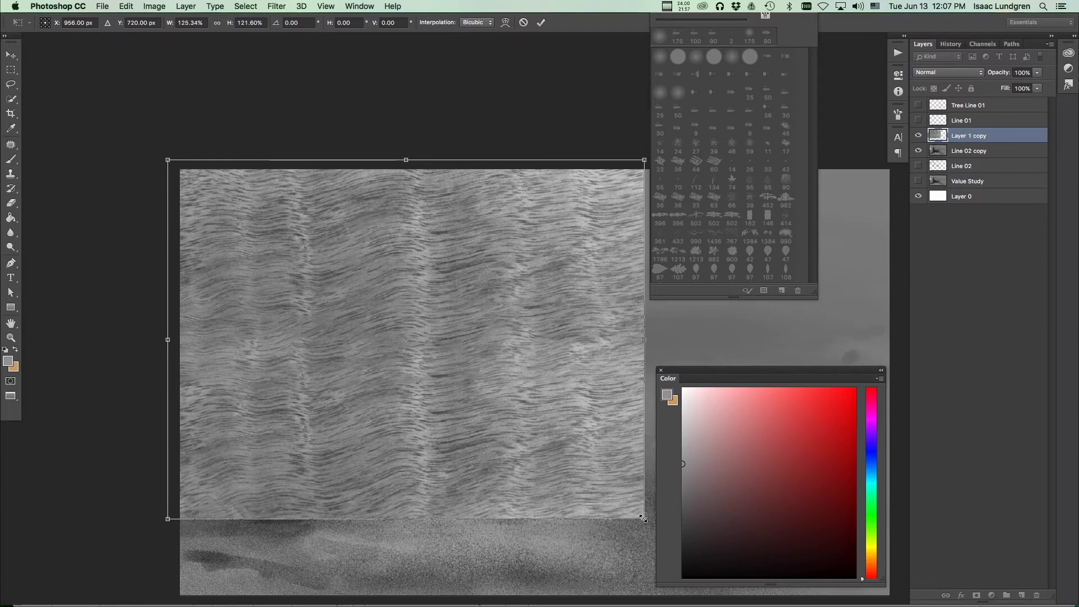
key("Return")
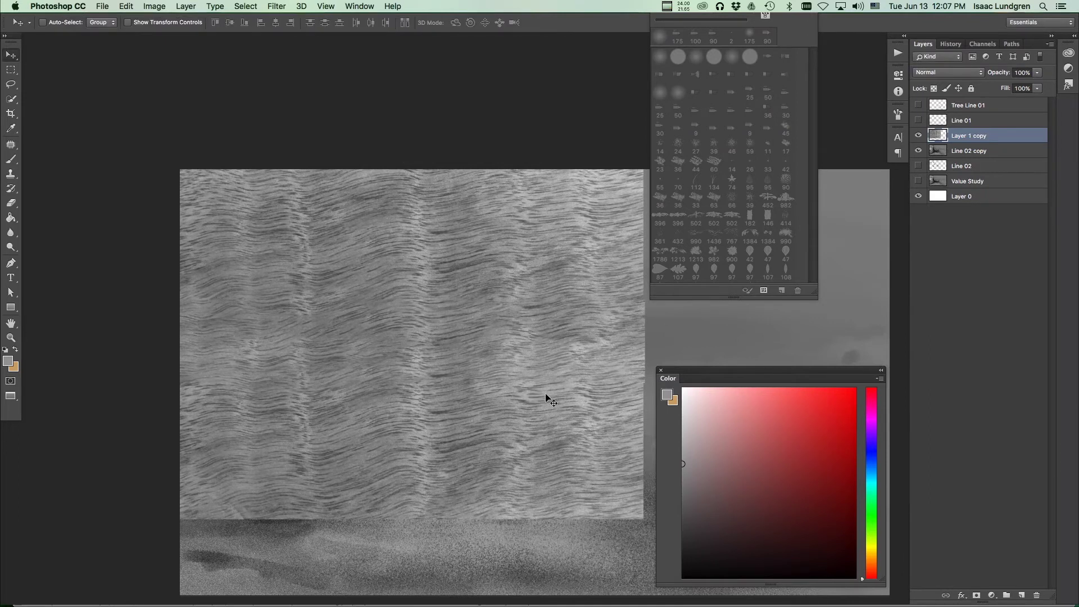
Step: Set the Layer 1 copy texture's blend mode to Overlay and nudge it slightly down over the tree
scroll(544, 393, "up", 3)
scroll(466, 372, "down", 4)
scroll(397, 380, "right", 4)
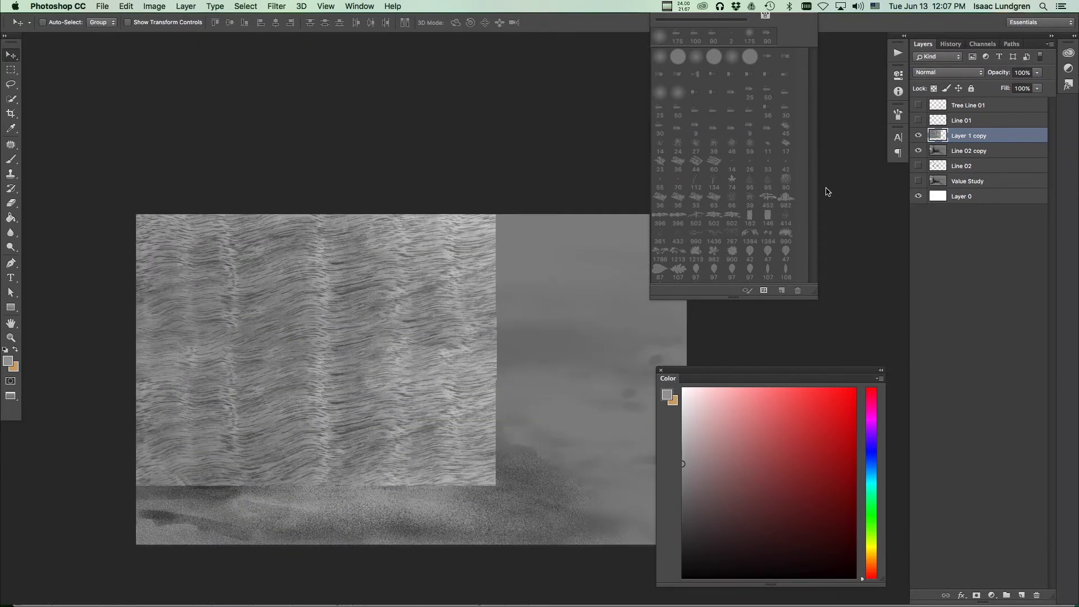
left_click(926, 72)
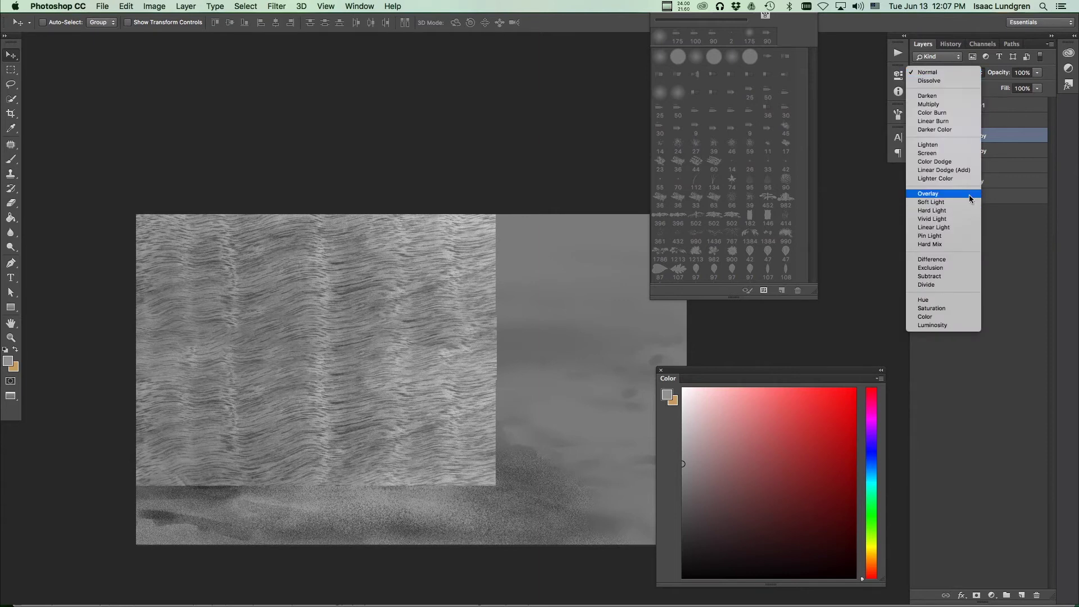
left_click(929, 112)
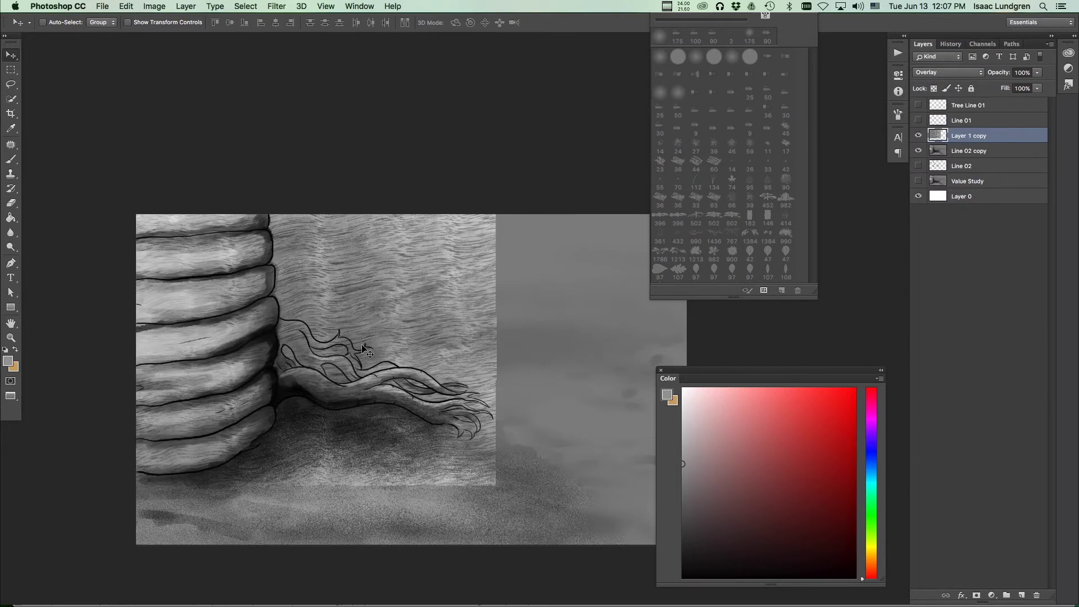
left_click_drag(417, 399, 417, 404)
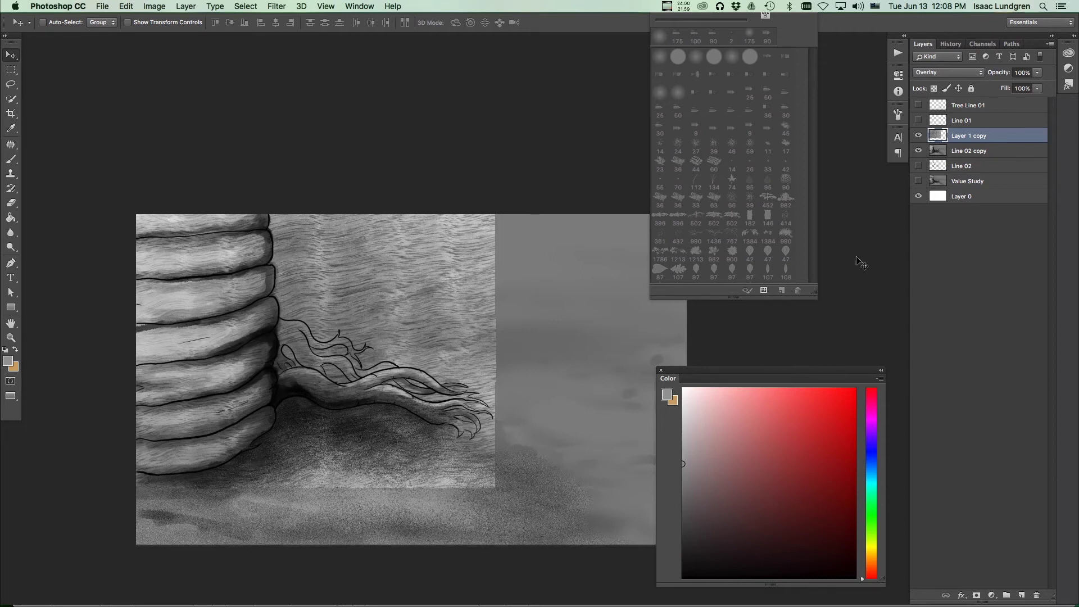
Step: Compare the painting with and without the texture, and lower the Layer 1 copy opacity to 70%
left_click(919, 136)
left_click(918, 136)
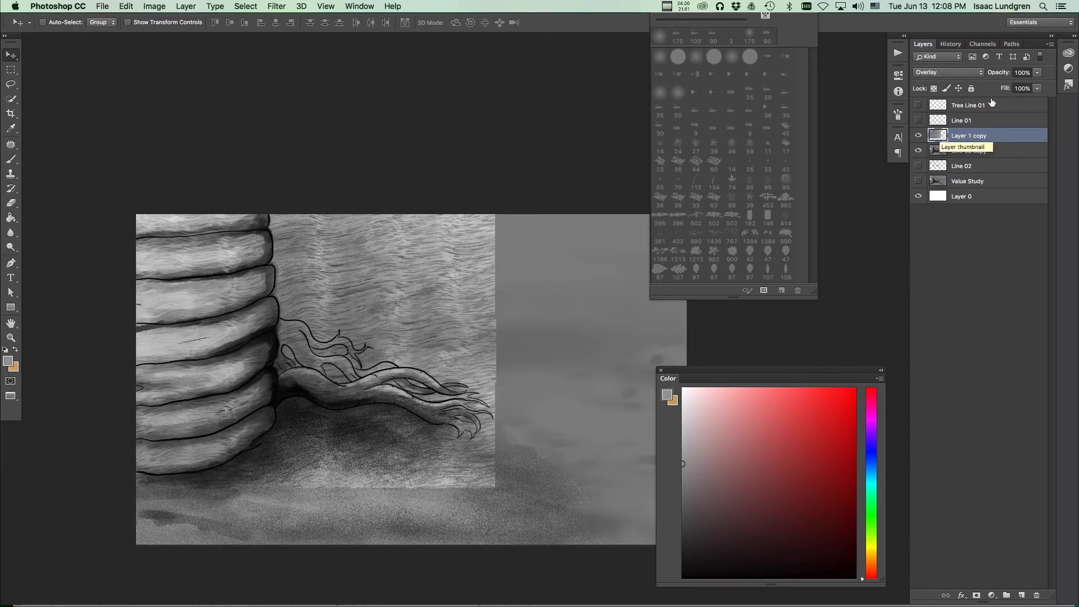
left_click(1036, 72)
left_click_drag(1036, 87, 1026, 88)
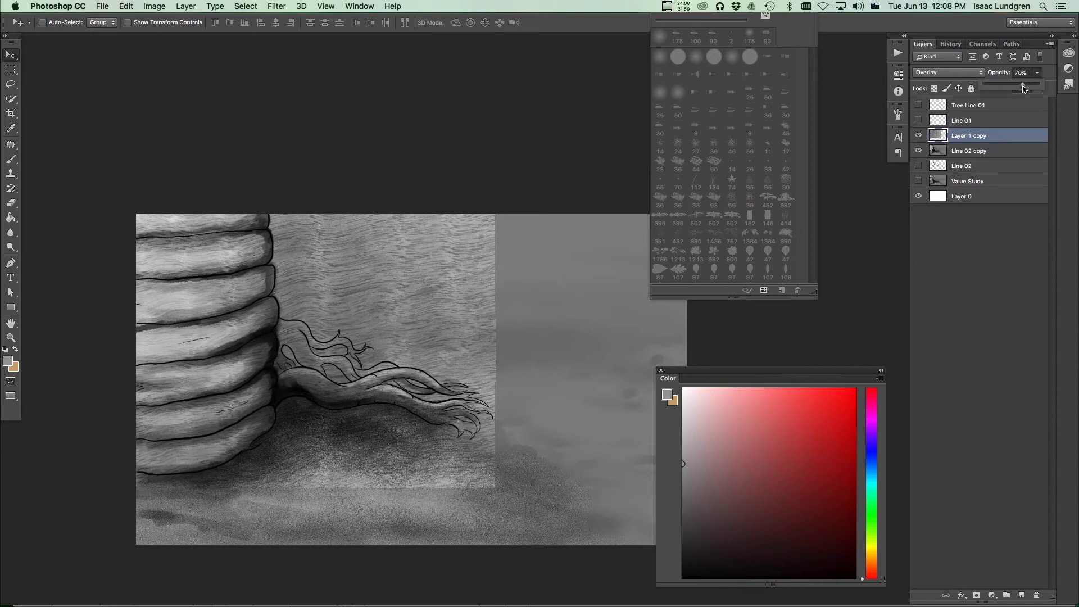
left_click(1011, 138)
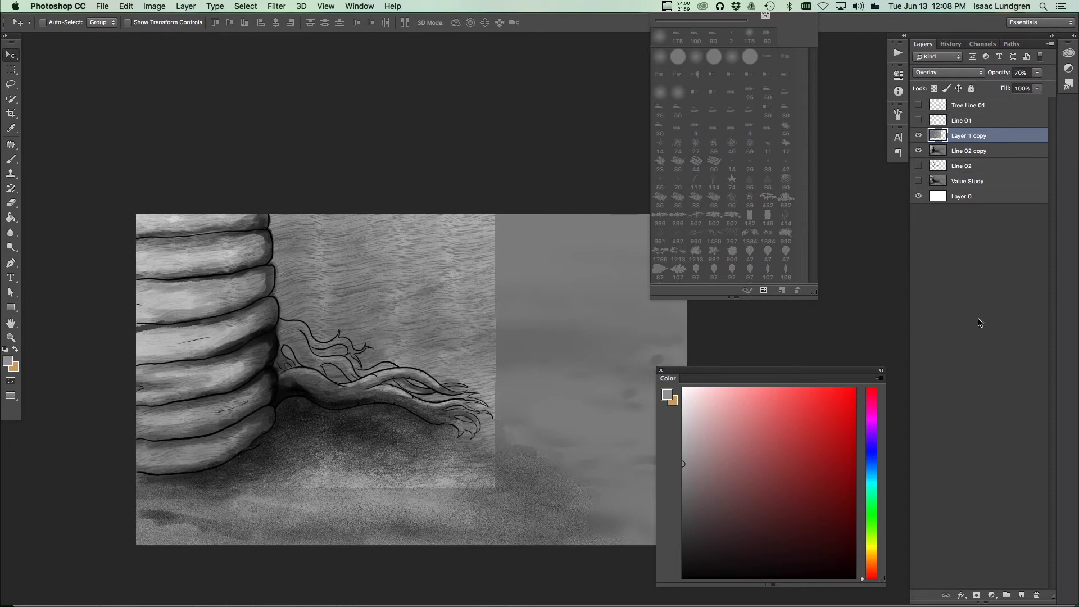
Step: Add a layer mask to Layer 1 copy and choose the flat brush preset labelled 15 for painting on it
left_click(977, 595)
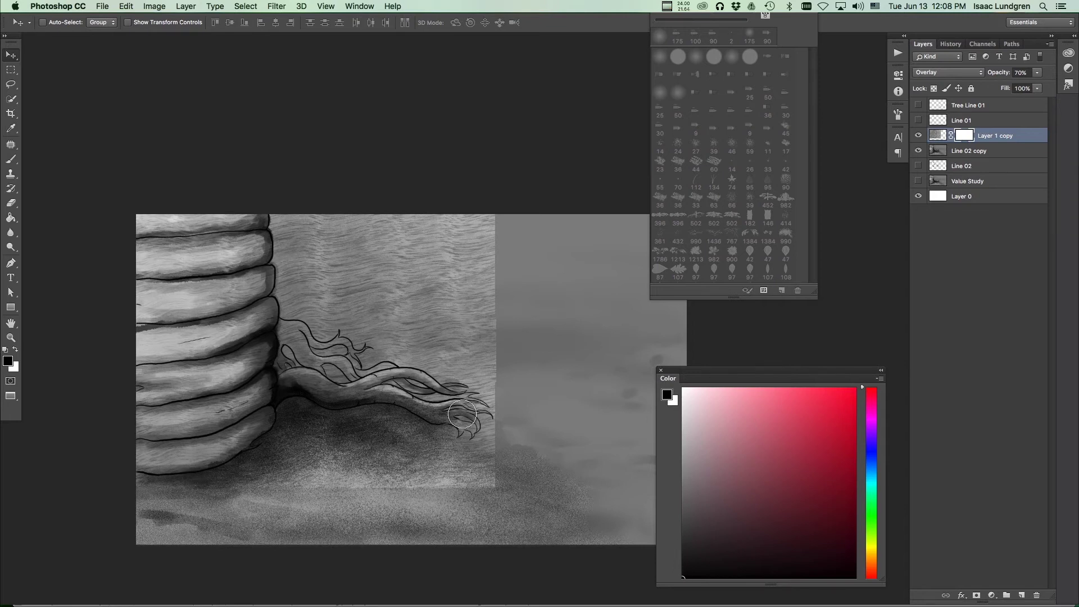
key("b")
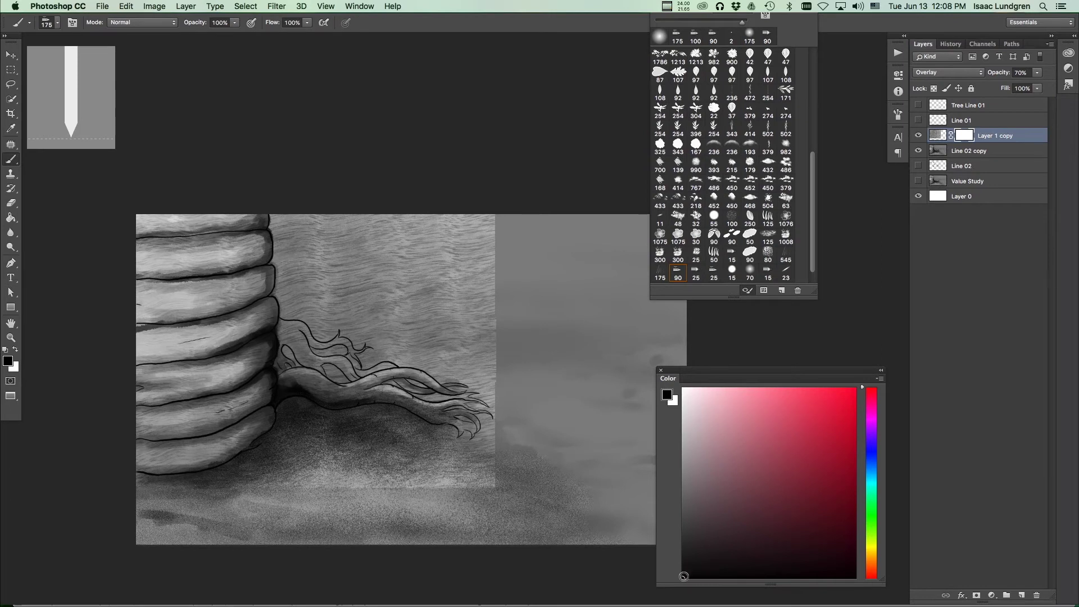
scroll(816, 283, "down", 1)
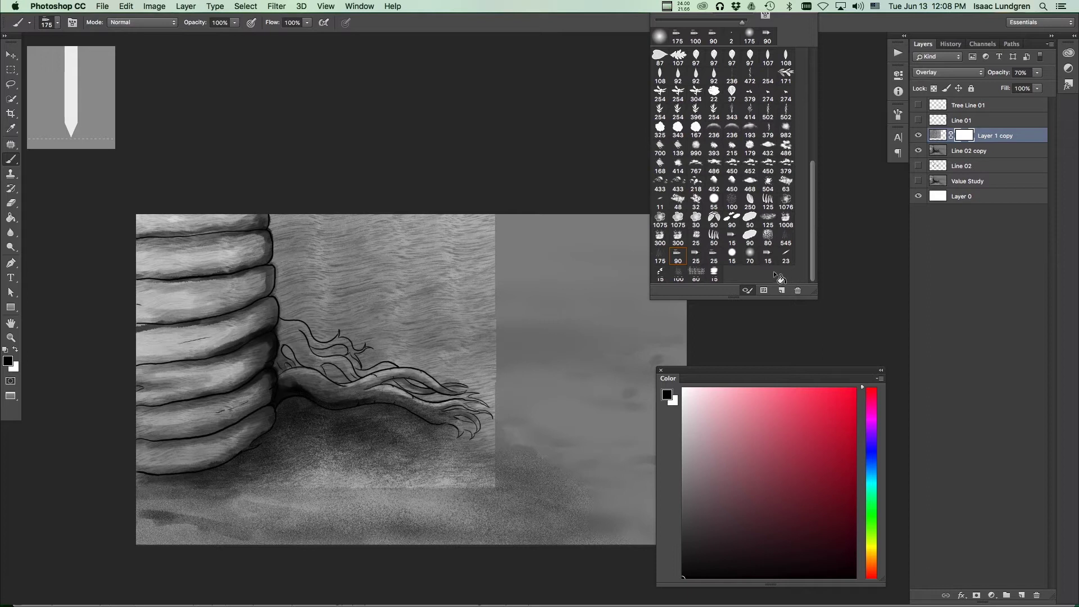
left_click(768, 254)
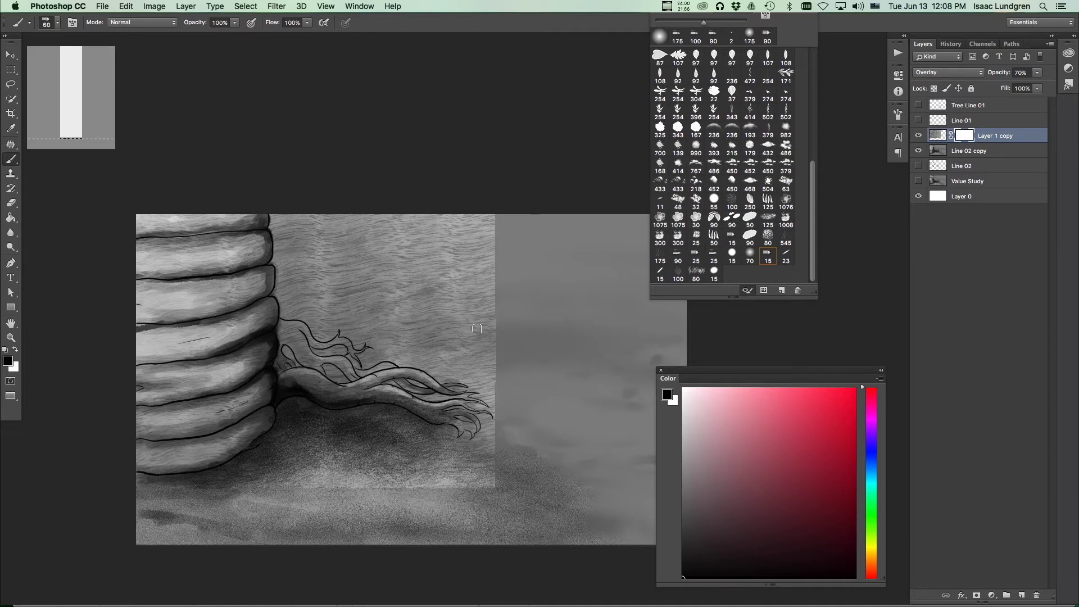
Step: Mask out the grain over the open sky beyond the root tips in black, enlarging the brush from 80 to 125
mouse_move(494, 353)
left_mouse_down()
mouse_move(498, 402)
mouse_move(442, 372)
left_mouse_up()
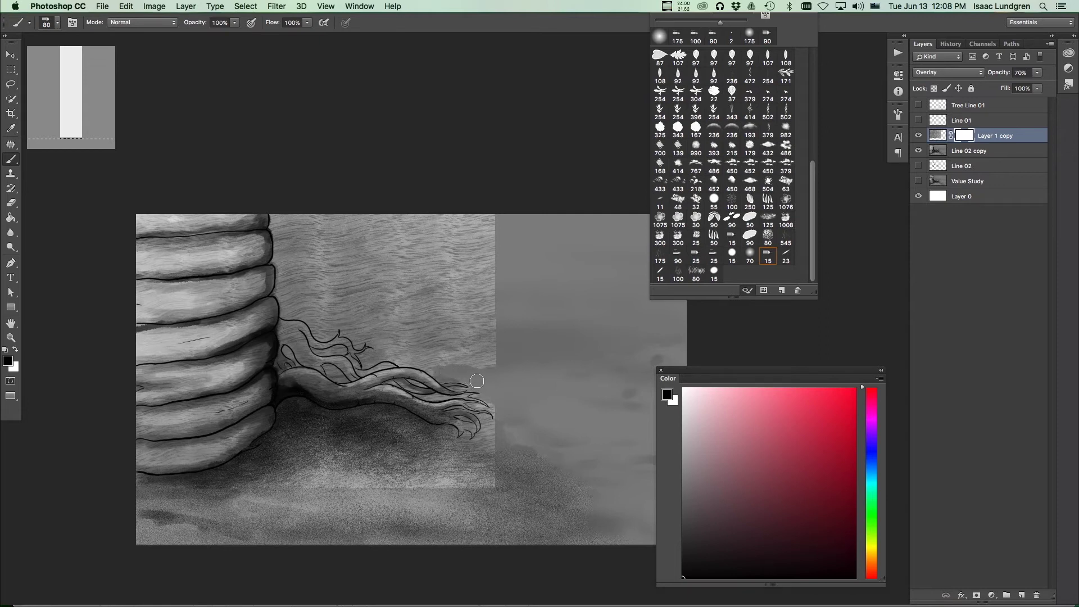
mouse_move(471, 388)
left_mouse_down()
mouse_move(505, 355)
mouse_move(484, 356)
mouse_move(490, 344)
mouse_move(481, 361)
mouse_move(498, 348)
mouse_move(463, 348)
mouse_move(438, 365)
mouse_move(399, 354)
mouse_move(470, 338)
mouse_move(429, 344)
mouse_move(501, 292)
mouse_move(485, 269)
mouse_move(499, 218)
mouse_move(499, 236)
mouse_move(416, 352)
left_mouse_up()
key("bracketright")
key("bracketright")
key("bracketright")
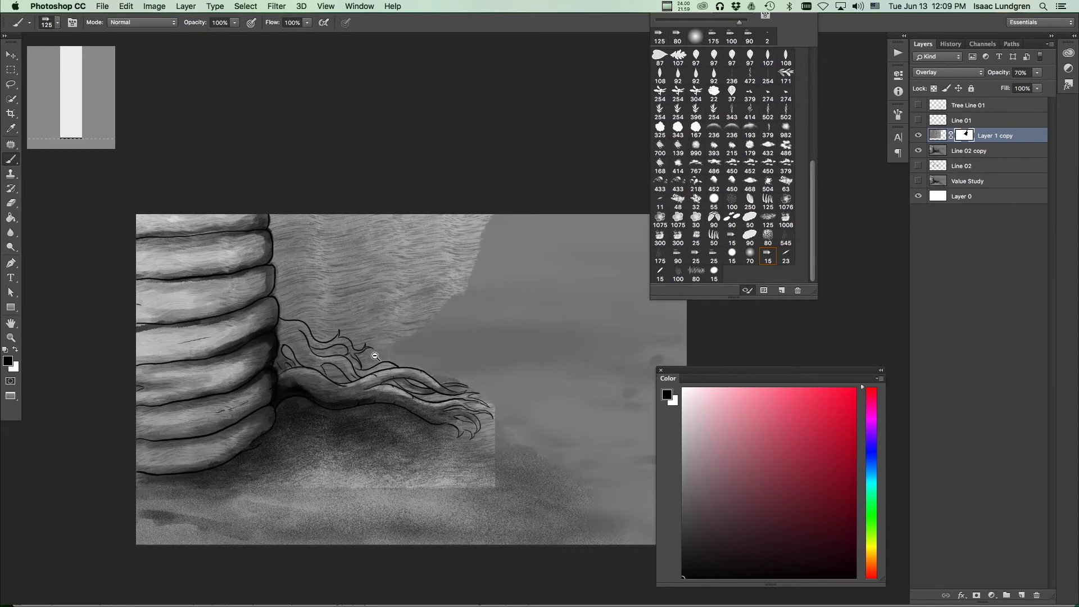
Step: Reduce the brush size to 40 and mask out the grain along the upper edge of the roots
left_click(376, 356)
key("bracketleft")
key("bracketleft")
key("bracketleft")
key("bracketleft")
key("bracketleft")
key("bracketleft")
key("bracketleft")
mouse_move(306, 351)
left_mouse_down()
mouse_move(295, 349)
mouse_move(327, 371)
mouse_move(423, 355)
mouse_move(368, 335)
mouse_move(323, 332)
mouse_move(402, 361)
mouse_move(477, 366)
left_mouse_up()
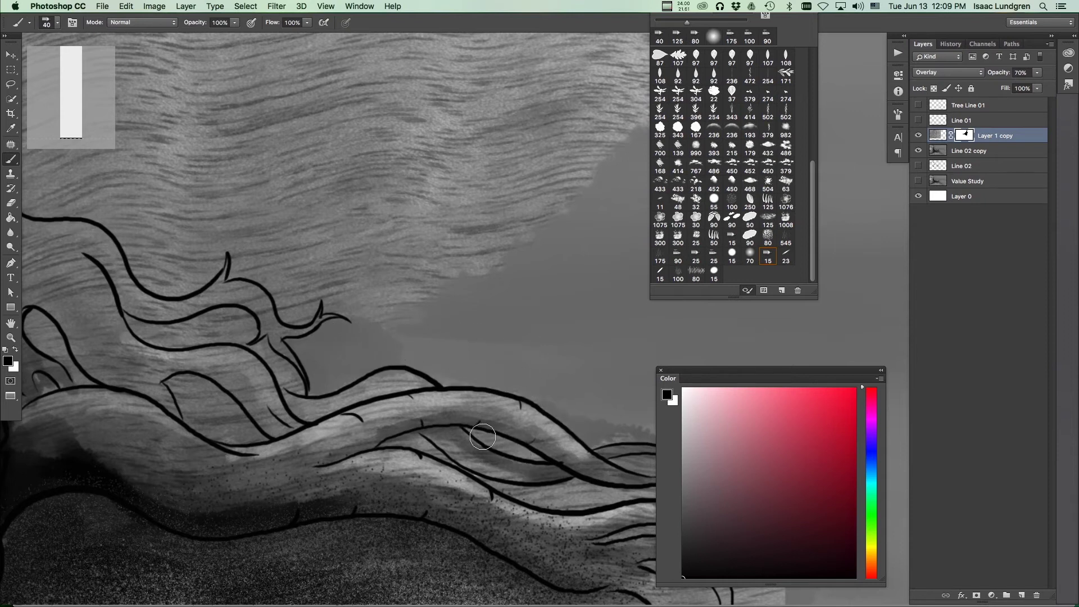
Step: Try to mask out the grain between the thin root tips, and undo the stroke
scroll(385, 444, "down", 2)
scroll(385, 444, "right", 5)
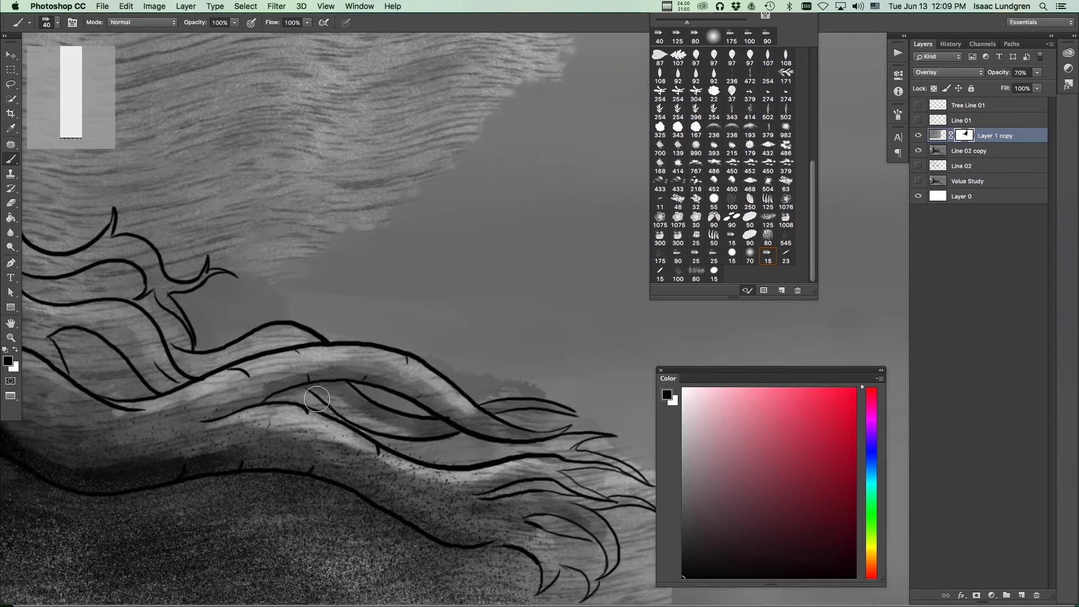
left_click_drag(518, 450, 573, 447)
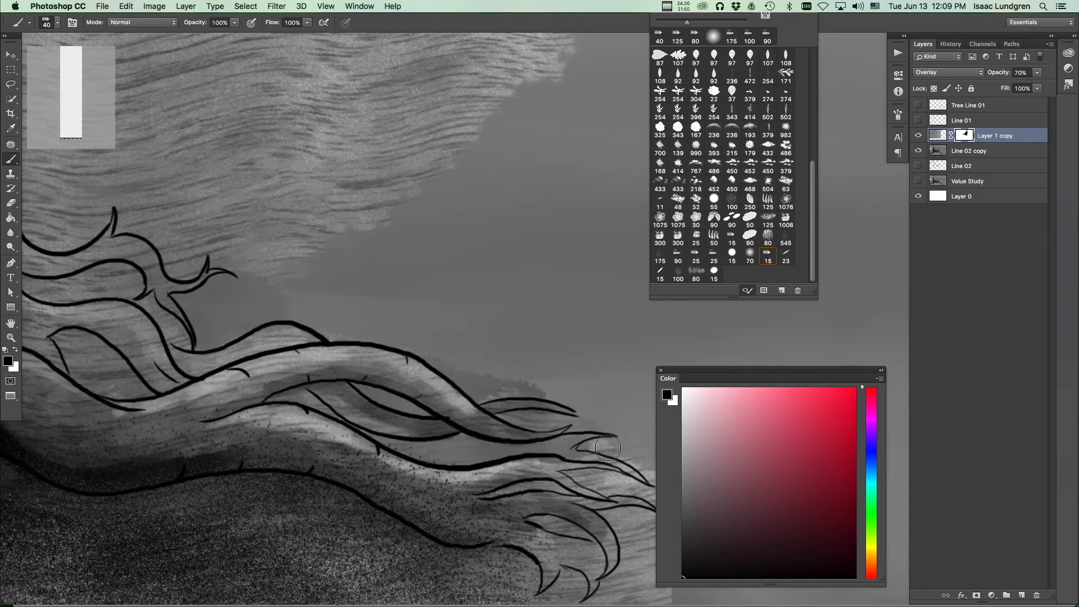
key("super+z")
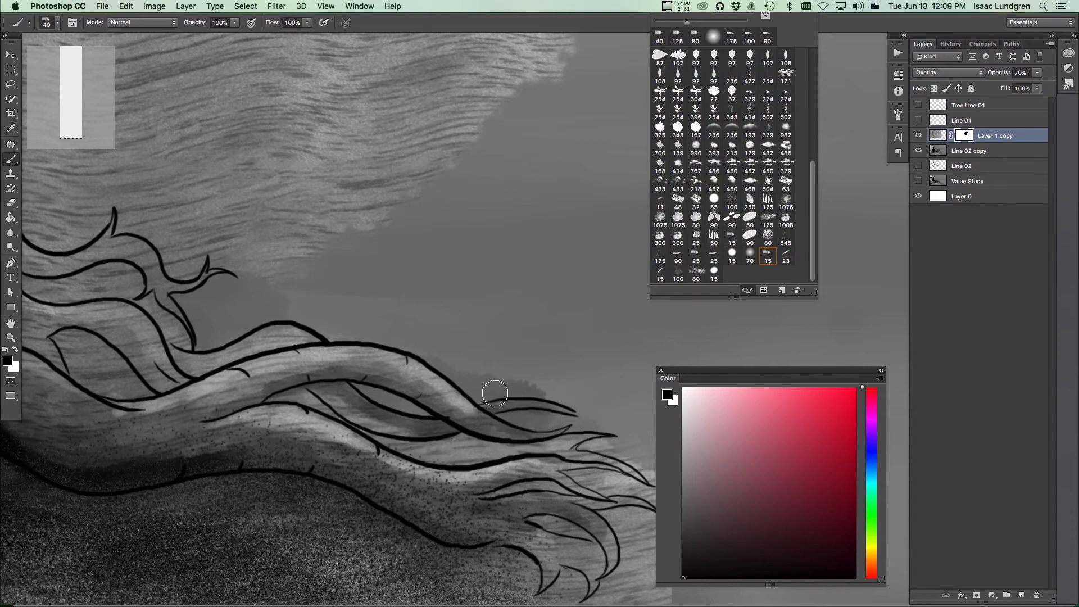
Step: Mask out the grain in the gaps between the curling roots near the trunk and around their upper tips
left_click(327, 283, "alt+super")
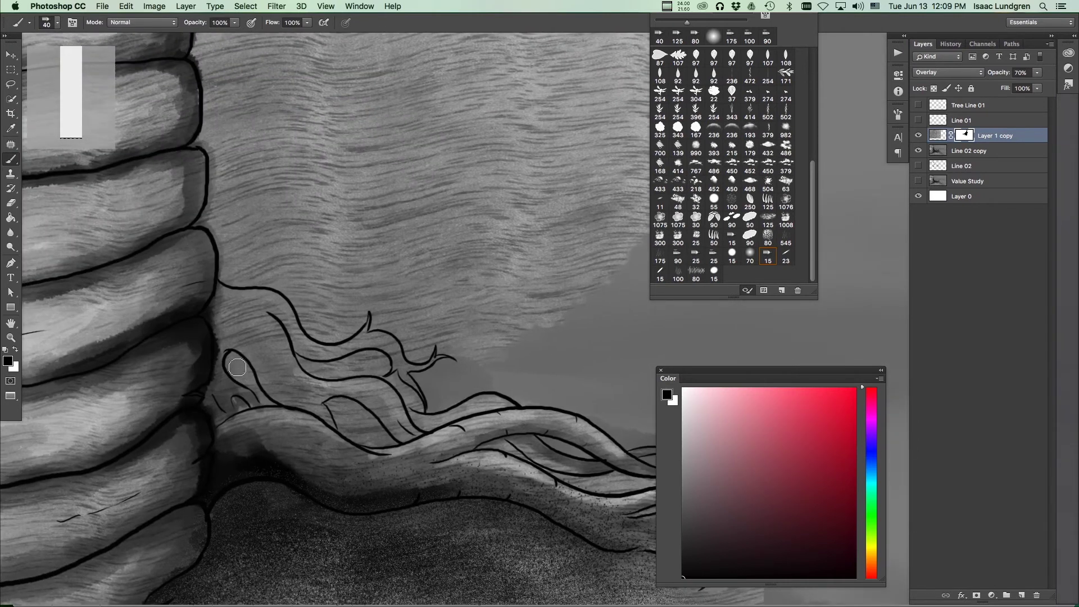
mouse_move(348, 420)
left_mouse_down()
mouse_move(336, 406)
mouse_move(380, 435)
left_mouse_up()
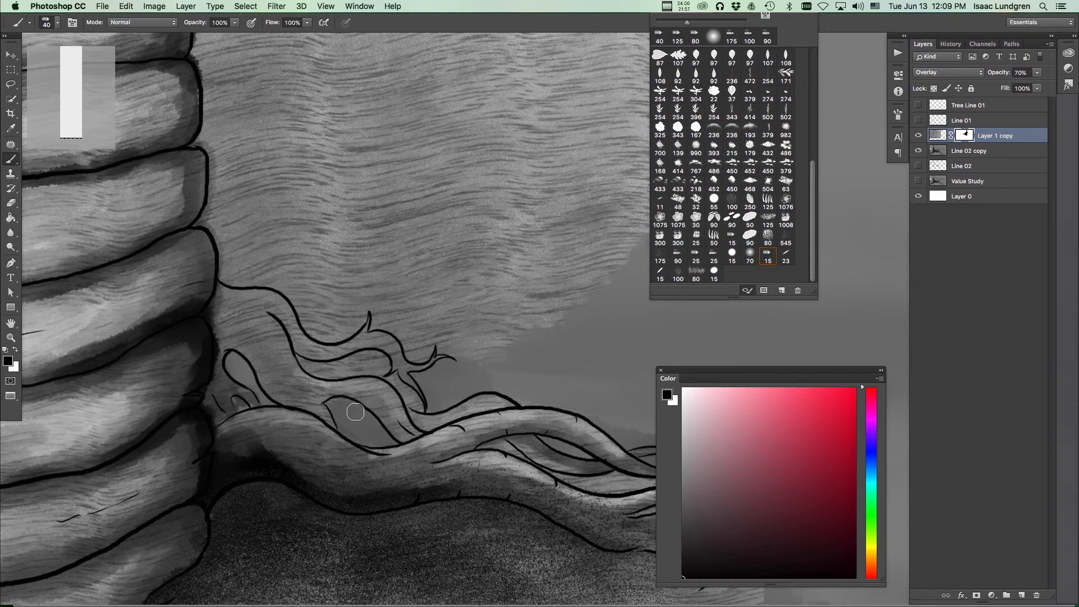
mouse_move(301, 356)
left_mouse_down()
mouse_move(361, 368)
mouse_move(340, 368)
mouse_move(364, 360)
left_mouse_up()
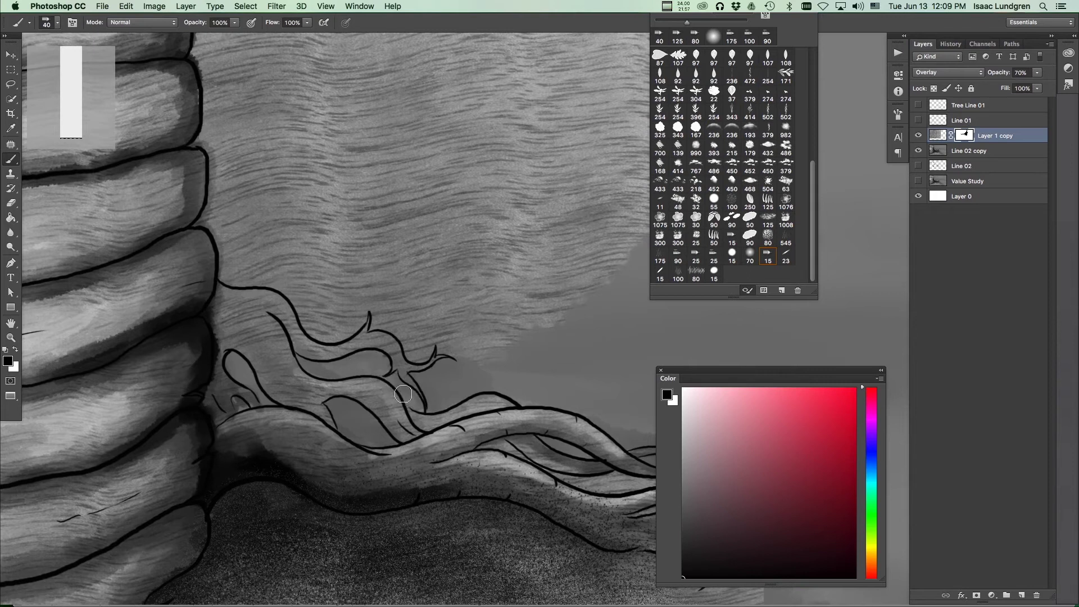
mouse_move(440, 373)
left_mouse_down()
mouse_move(459, 343)
mouse_move(430, 339)
mouse_move(422, 353)
mouse_move(386, 308)
left_mouse_up()
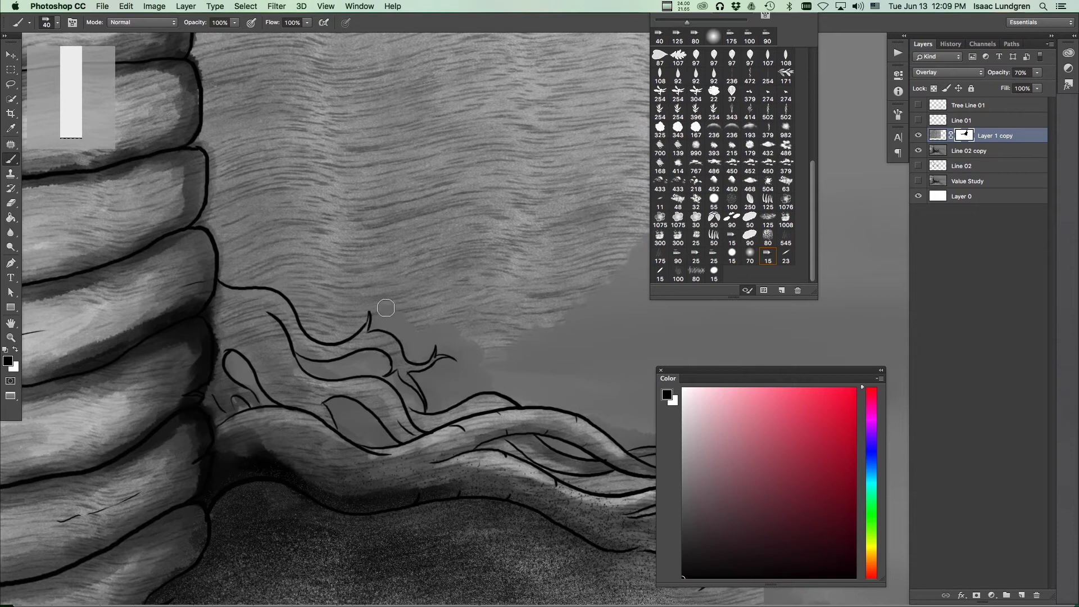
Step: With black as the paint colour, mask out the grain in the background above the uppermost root beside the trunk
scroll(386, 308, "up", 3)
scroll(385, 308, "left", 6)
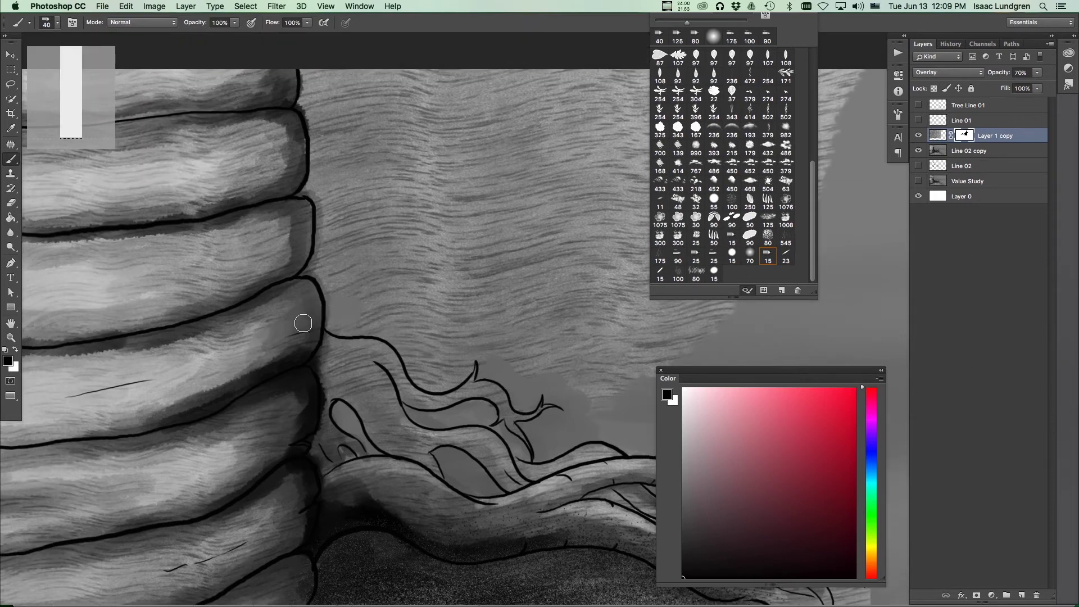
scroll(303, 323, "up", 3)
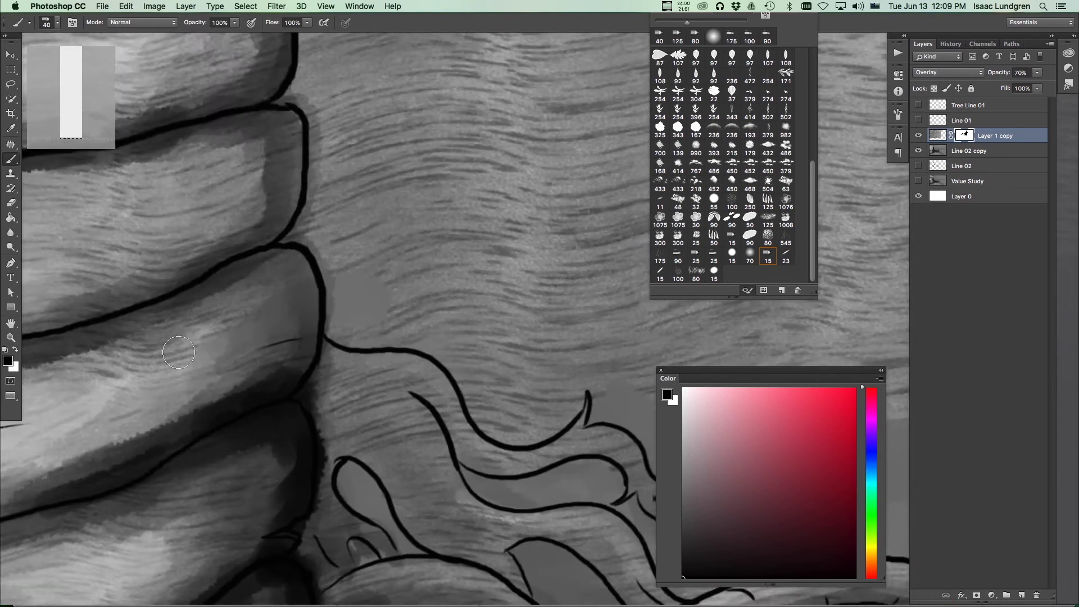
left_click(16, 350)
key("x")
key("x")
key("x")
key("x")
key("x")
key("x")
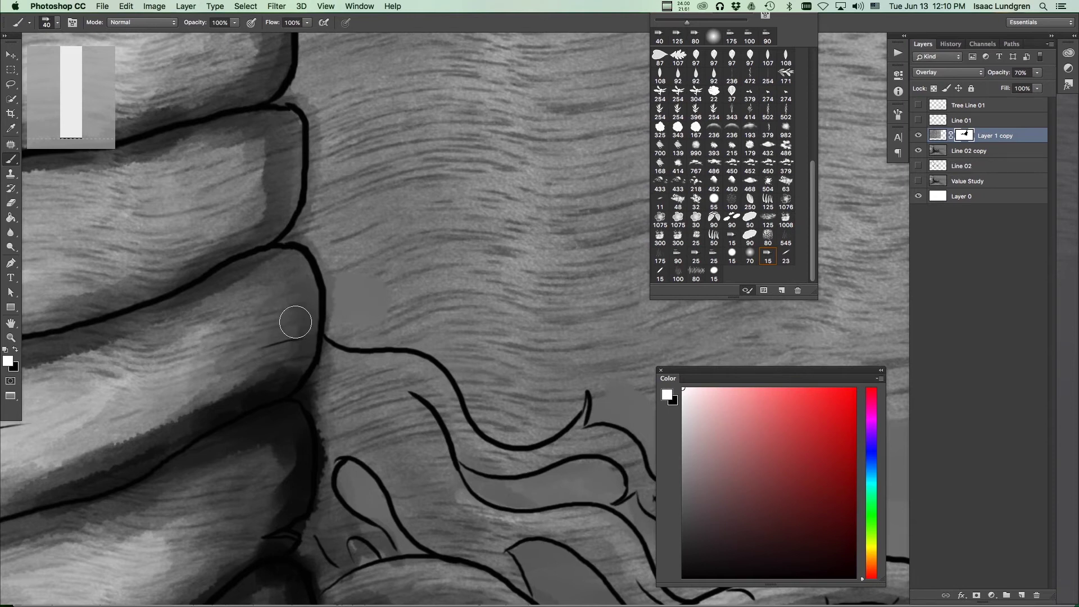
key("x")
mouse_move(410, 338)
left_mouse_down()
mouse_move(472, 352)
mouse_move(455, 356)
mouse_move(485, 410)
mouse_move(509, 424)
mouse_move(465, 369)
mouse_move(520, 429)
mouse_move(530, 415)
mouse_move(506, 424)
mouse_move(564, 402)
mouse_move(561, 373)
mouse_move(515, 378)
mouse_move(583, 364)
mouse_move(614, 385)
mouse_move(457, 296)
mouse_move(349, 306)
mouse_move(336, 246)
mouse_move(312, 222)
mouse_move(313, 233)
mouse_move(374, 253)
left_mouse_up()
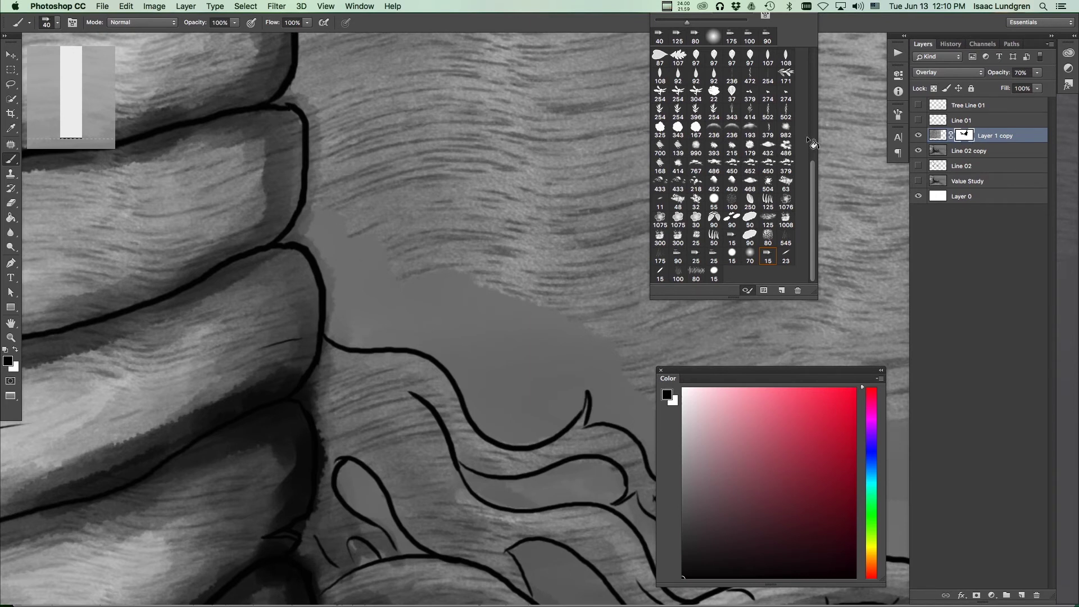
Step: Mask out the grain in a strip of background along the trunk's outer edge, from the roots up to the canvas top
scroll(296, 344, "up", 5)
mouse_move(277, 233)
left_mouse_down()
mouse_move(271, 191)
mouse_move(264, 179)
mouse_move(250, 188)
mouse_move(269, 175)
mouse_move(272, 104)
left_mouse_up()
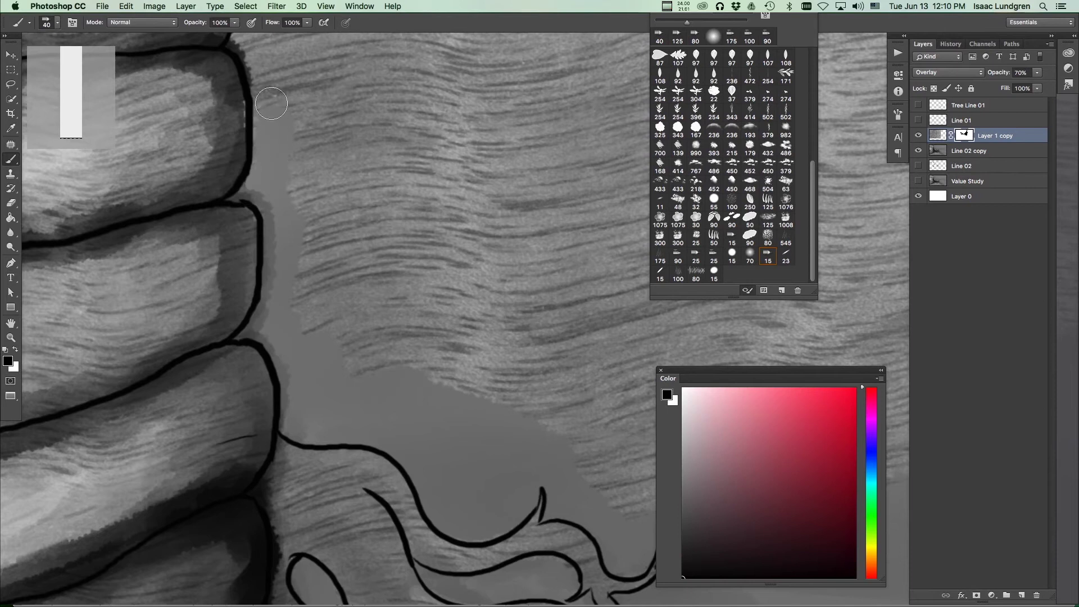
scroll(289, 298, "up", 5)
mouse_move(275, 265)
left_mouse_down()
mouse_move(262, 181)
mouse_move(298, 219)
mouse_move(331, 478)
mouse_move(274, 393)
left_mouse_up()
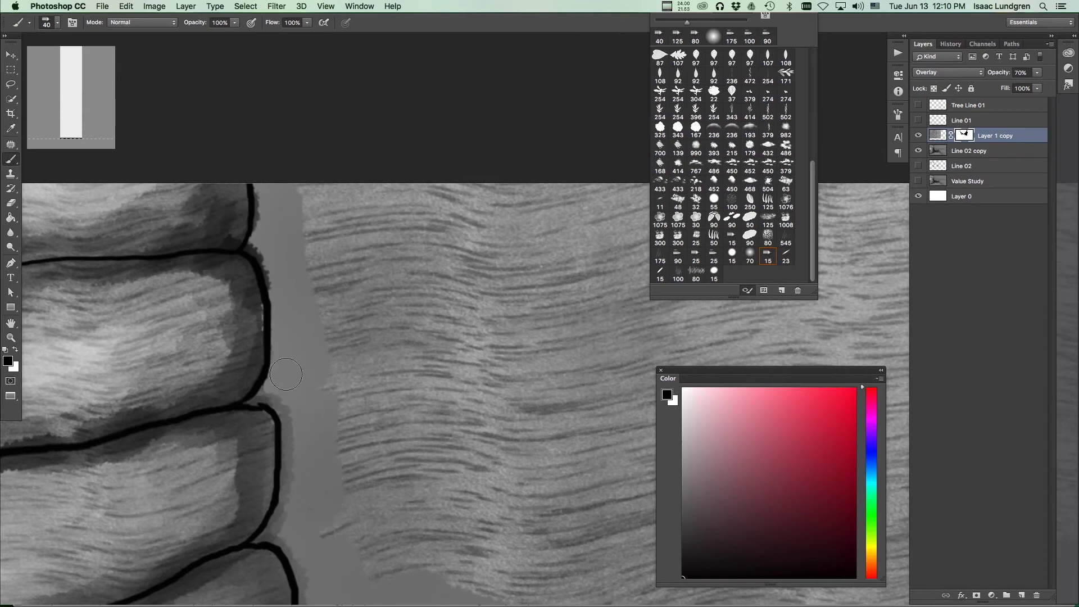
Step: Enlarge the brush to 50 and mask out grain beside the upper trunk and along the far edge of the background texture patch
left_click(349, 481, "alt")
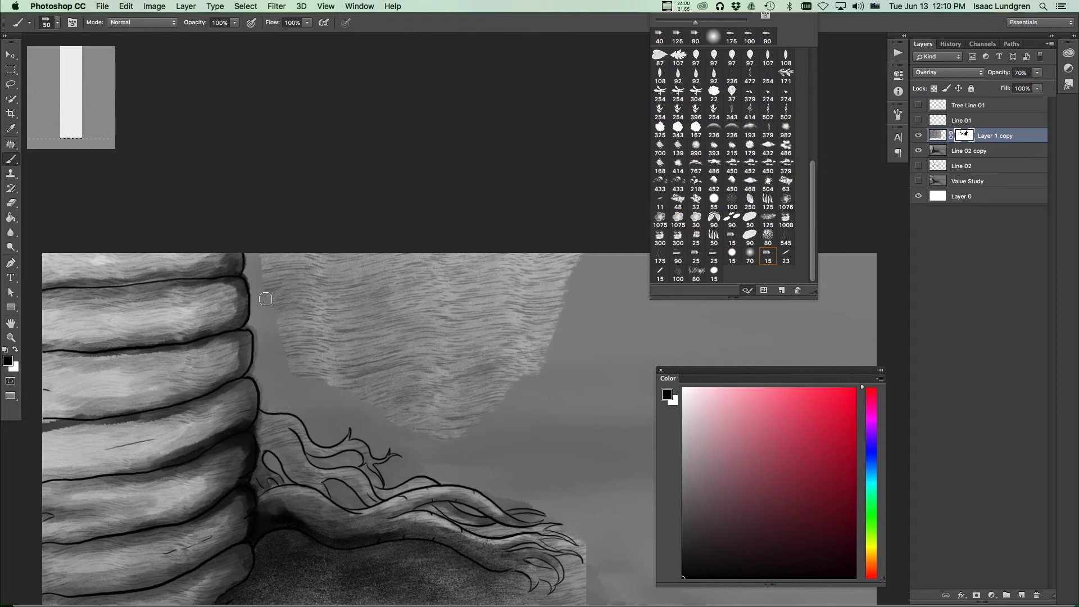
left_click(269, 273)
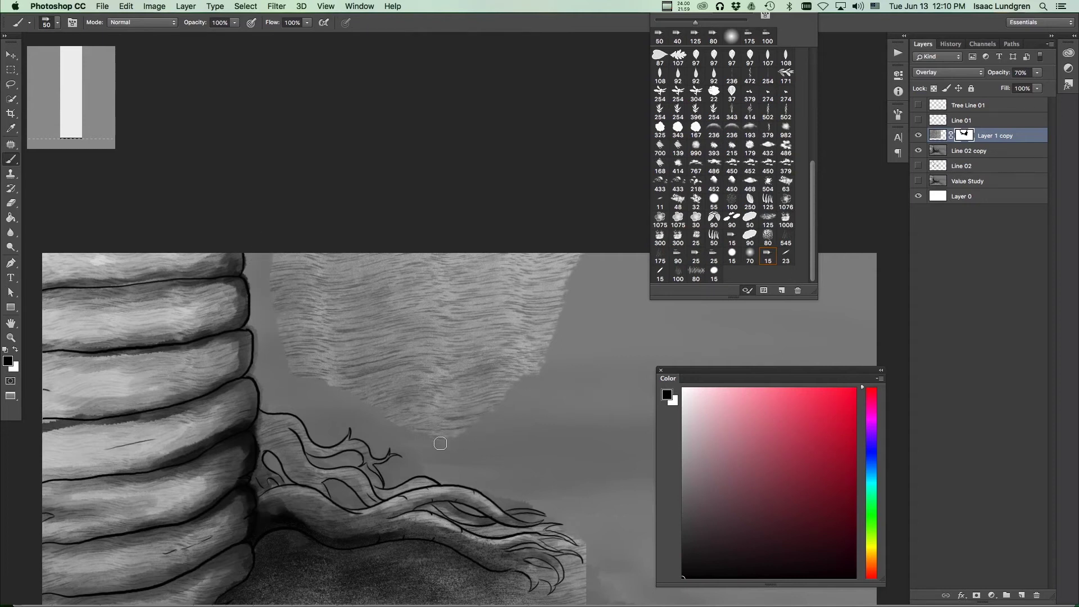
left_click_drag(543, 374, 582, 268)
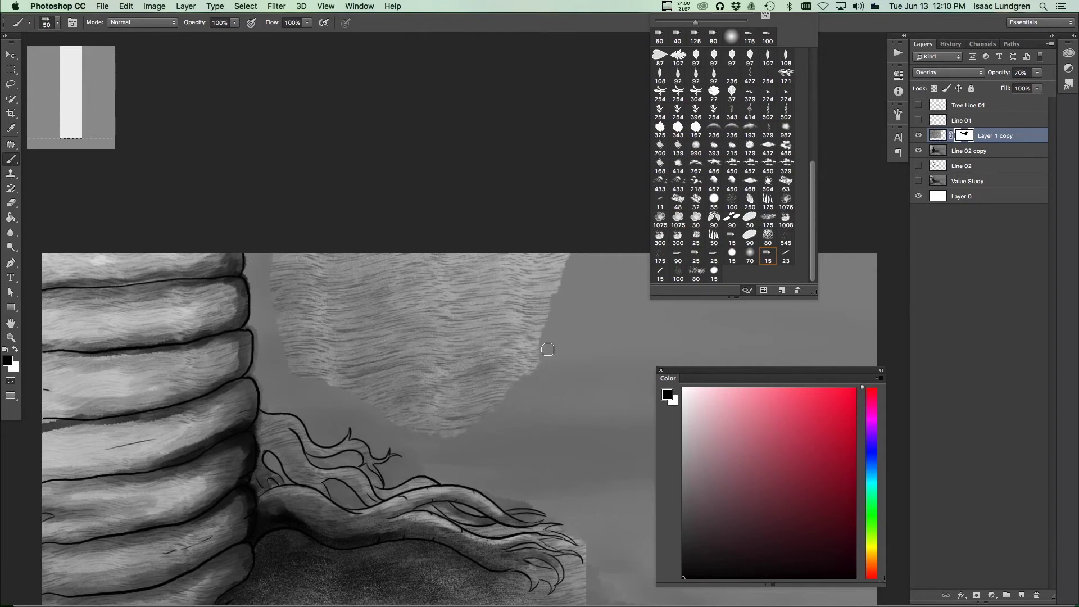
Step: Choose the soft round 70 brush, enlarge it to 175 and mask out all remaining grain in the background above the roots
left_click(748, 257)
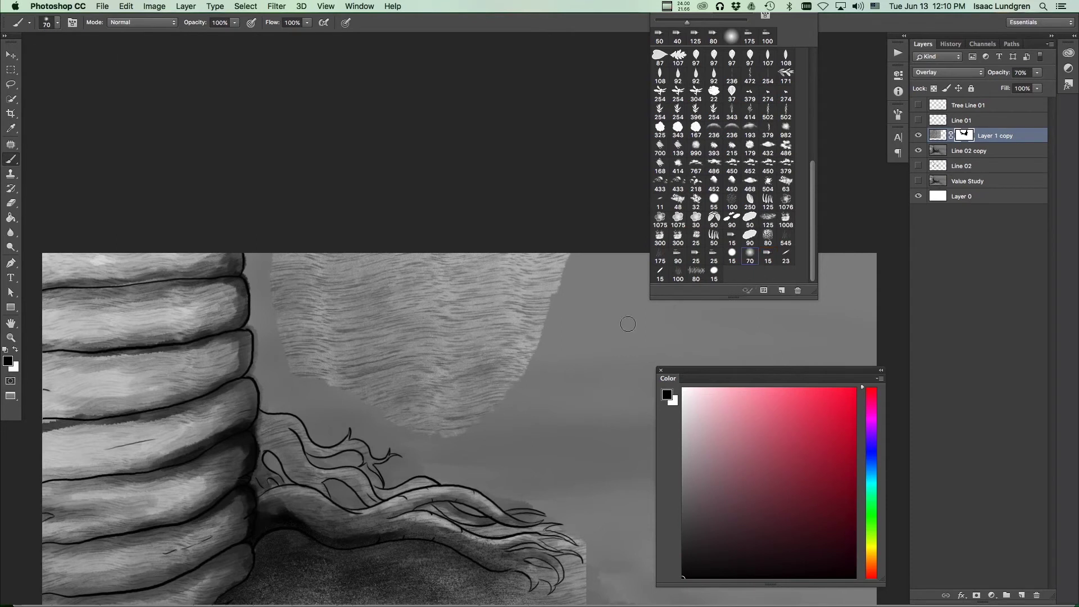
mouse_move(508, 392)
left_mouse_down()
mouse_move(487, 414)
mouse_move(522, 373)
mouse_move(546, 295)
mouse_move(520, 297)
mouse_move(555, 280)
mouse_move(459, 411)
mouse_move(469, 418)
mouse_move(407, 409)
mouse_move(397, 419)
mouse_move(376, 405)
mouse_move(373, 371)
mouse_move(332, 370)
mouse_move(341, 366)
mouse_move(311, 354)
mouse_move(304, 365)
mouse_move(309, 336)
mouse_move(276, 269)
mouse_move(358, 300)
mouse_move(363, 350)
mouse_move(438, 358)
mouse_move(447, 367)
mouse_move(438, 382)
mouse_move(472, 325)
mouse_move(550, 253)
mouse_move(498, 260)
mouse_move(399, 314)
mouse_move(451, 244)
mouse_move(342, 294)
mouse_move(357, 275)
mouse_move(354, 248)
left_mouse_up()
key("bracketright")
key("bracketright")
key("bracketright")
key("bracketright")
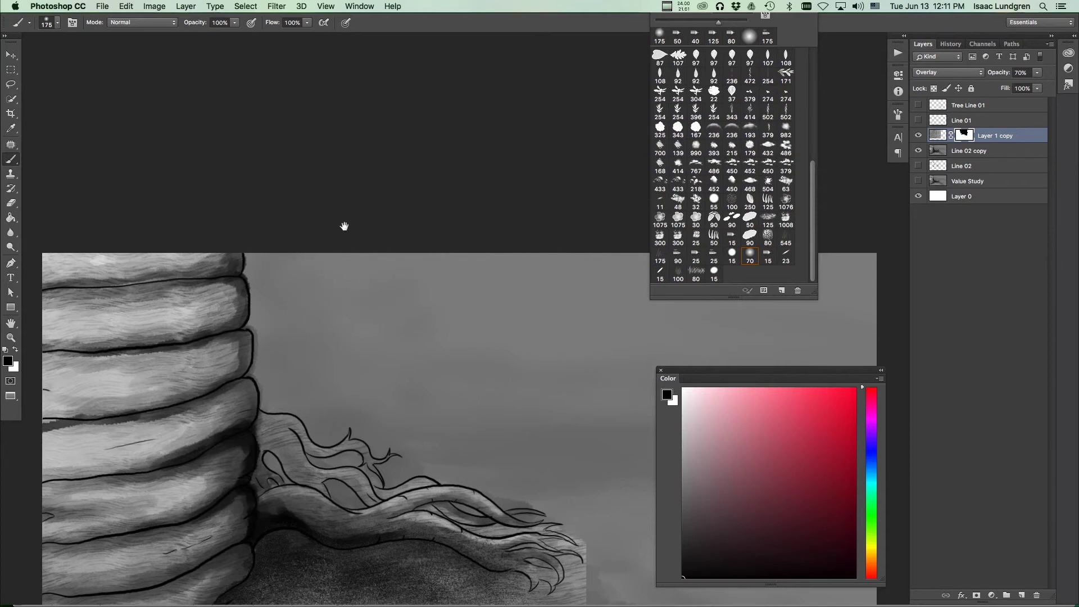
Step: Mask out the grain covering the ground below the roots and the background around the root tips
scroll(394, 264, "down", 10)
scroll(393, 264, "left", 3)
key("super+space")
key("Escape")
scroll(450, 309, "right", 2)
scroll(450, 309, "down", 1)
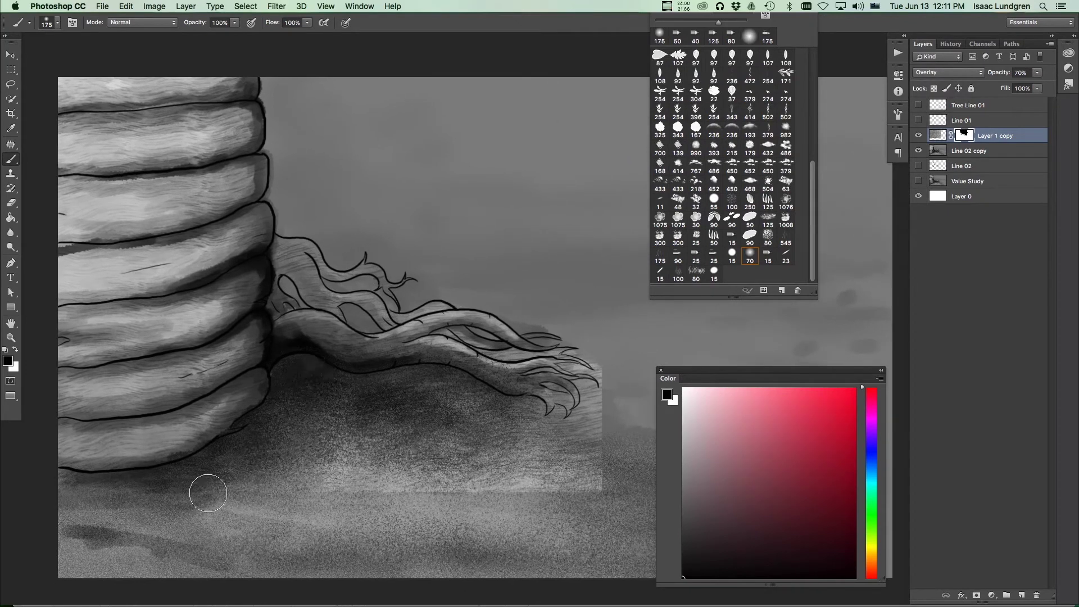
mouse_move(269, 516)
left_mouse_down()
mouse_move(396, 482)
mouse_move(561, 490)
mouse_move(616, 451)
mouse_move(585, 433)
mouse_move(420, 424)
mouse_move(440, 393)
mouse_move(379, 410)
mouse_move(300, 386)
mouse_move(309, 382)
left_mouse_up()
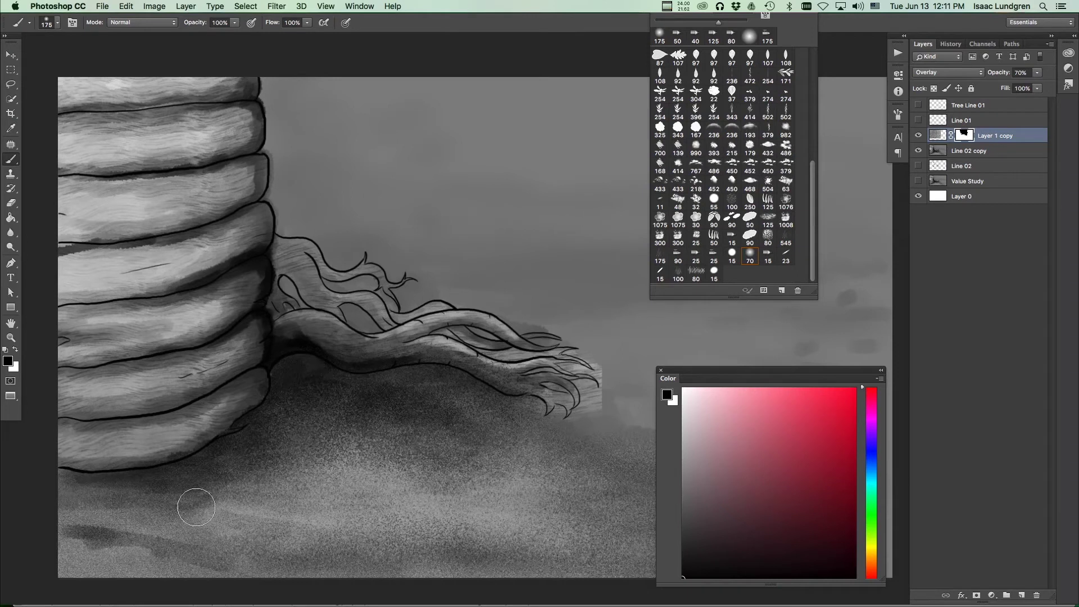
mouse_move(610, 434)
left_mouse_down()
mouse_move(594, 411)
mouse_move(617, 409)
mouse_move(634, 382)
mouse_move(609, 372)
mouse_move(596, 342)
mouse_move(598, 407)
mouse_move(576, 361)
mouse_move(547, 444)
mouse_move(559, 406)
left_mouse_up()
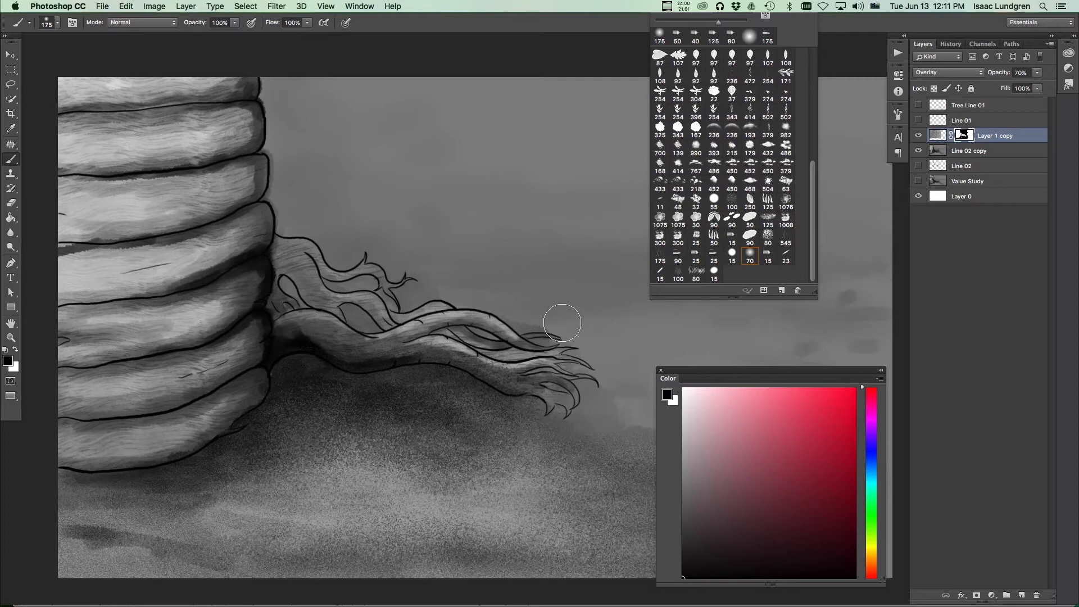
mouse_move(542, 321)
left_mouse_down()
mouse_move(519, 354)
mouse_move(487, 358)
mouse_move(567, 404)
mouse_move(599, 404)
mouse_move(349, 435)
left_mouse_up()
Step: Examine the masked grain on the roots and the trunk coils up close and in the whole picture
scroll(349, 436, "down", 5)
scroll(321, 438, "up", 8)
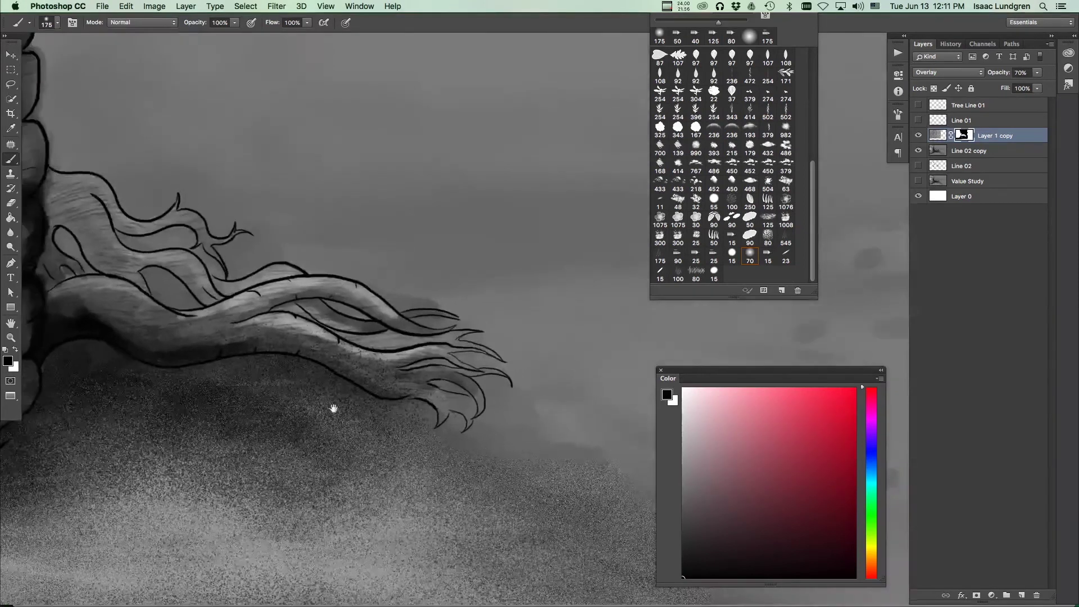
mouse_move(323, 317)
left_mouse_down()
mouse_move(289, 284)
mouse_move(231, 281)
left_mouse_up()
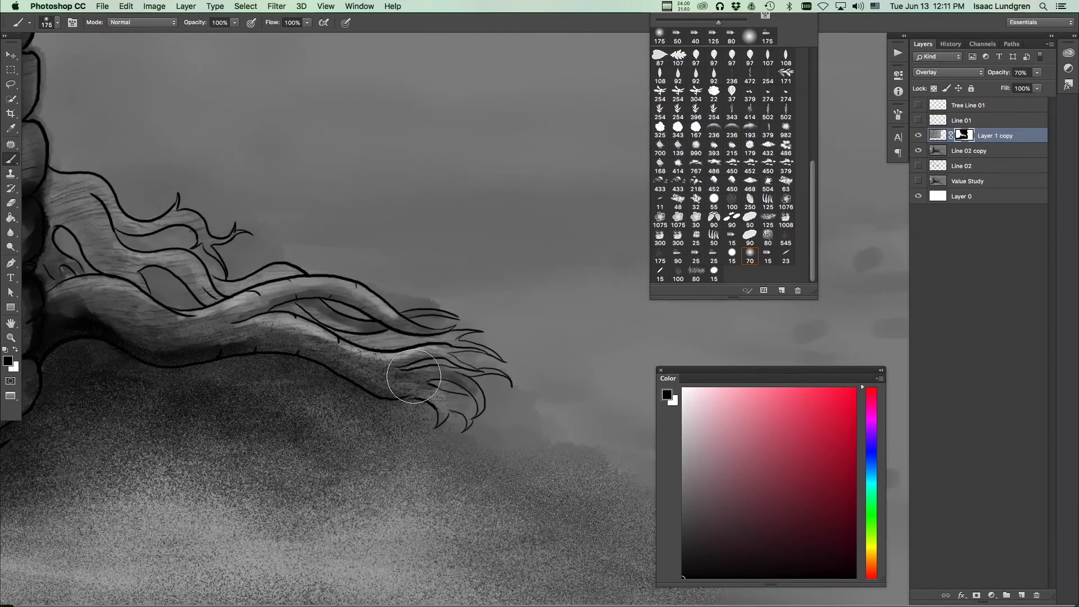
scroll(393, 421, "down", 4)
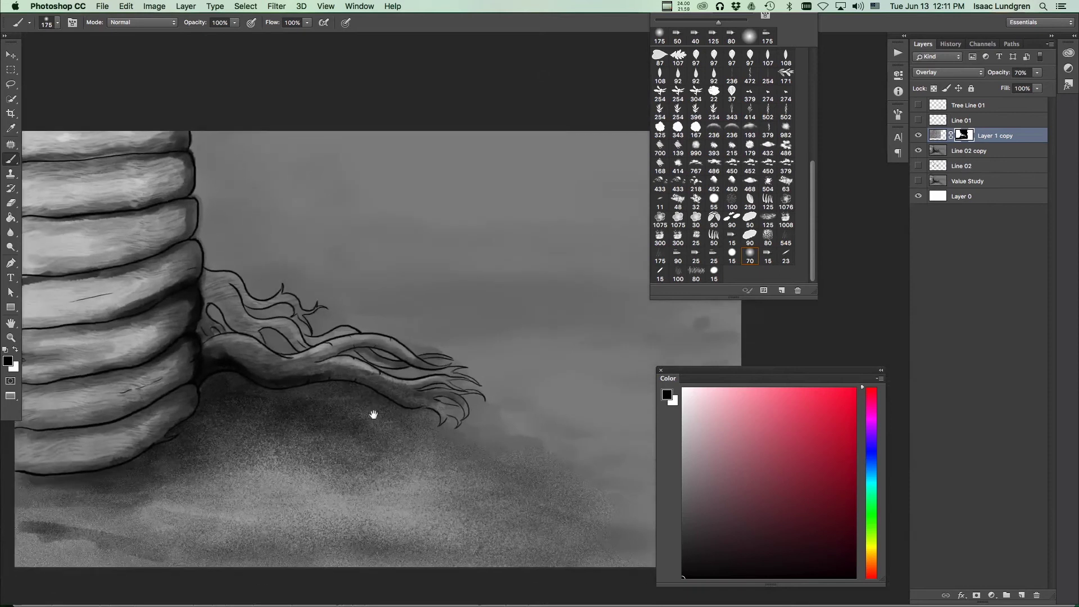
left_click_drag(437, 433, 446, 441)
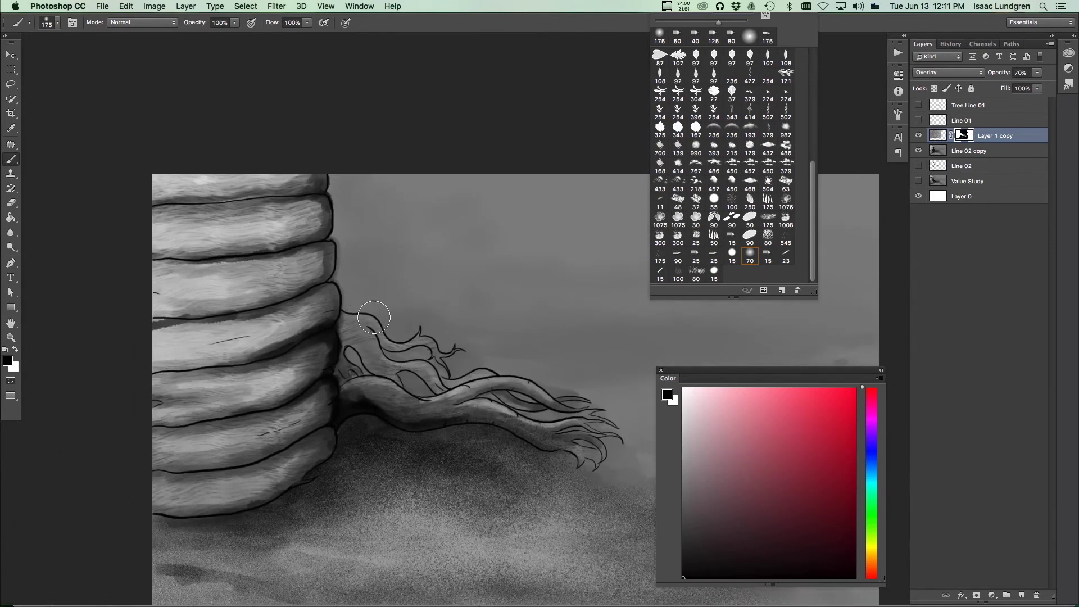
scroll(403, 359, "up", 5)
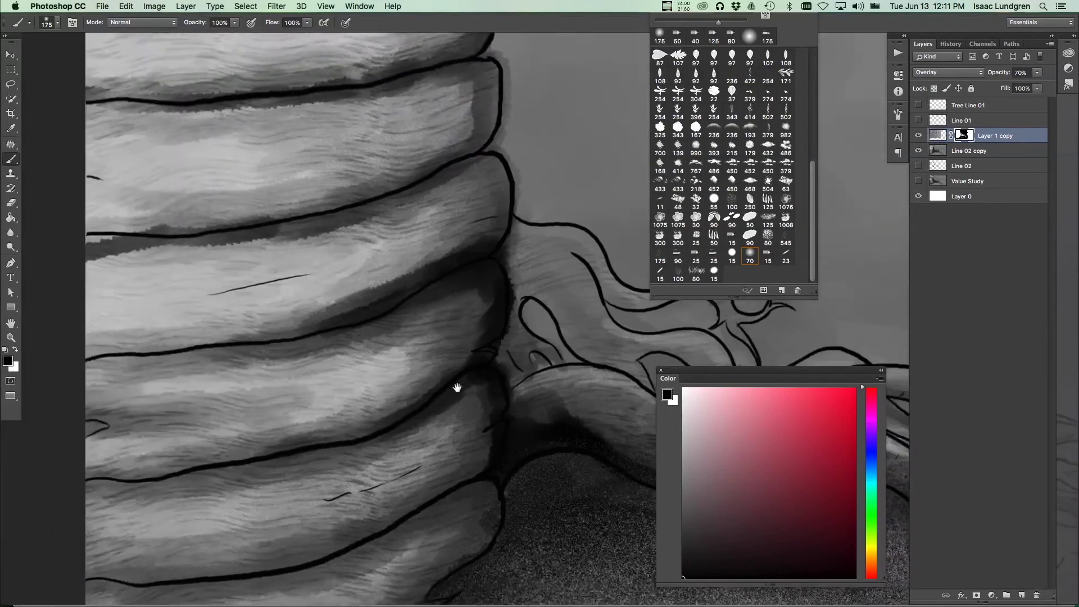
mouse_move(457, 387)
left_mouse_down()
mouse_move(386, 397)
mouse_move(387, 356)
left_mouse_up()
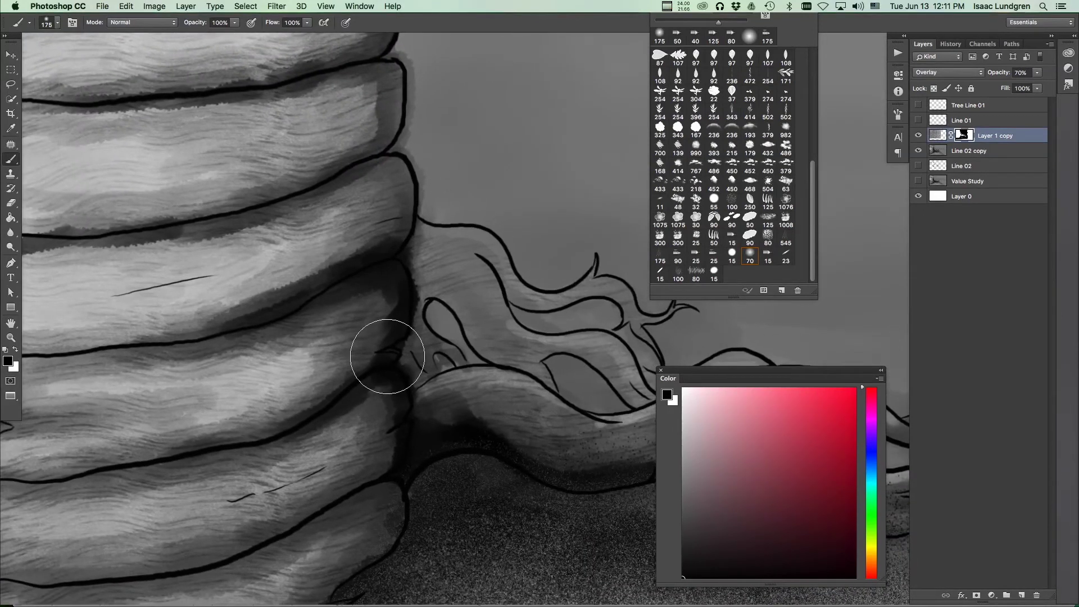
scroll(427, 351, "down", 6)
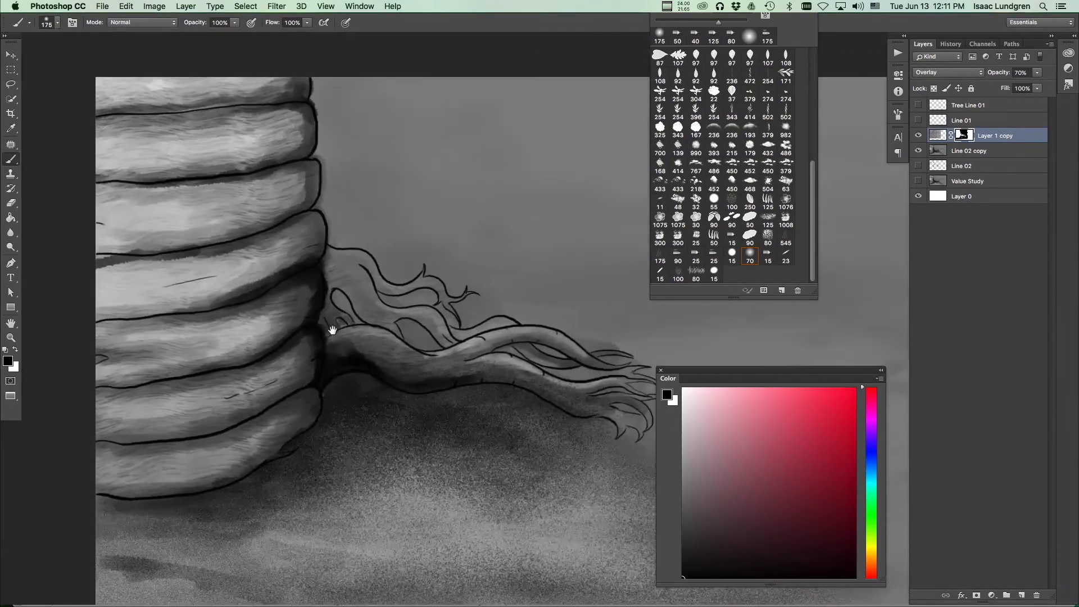
scroll(473, 355, "right", 2)
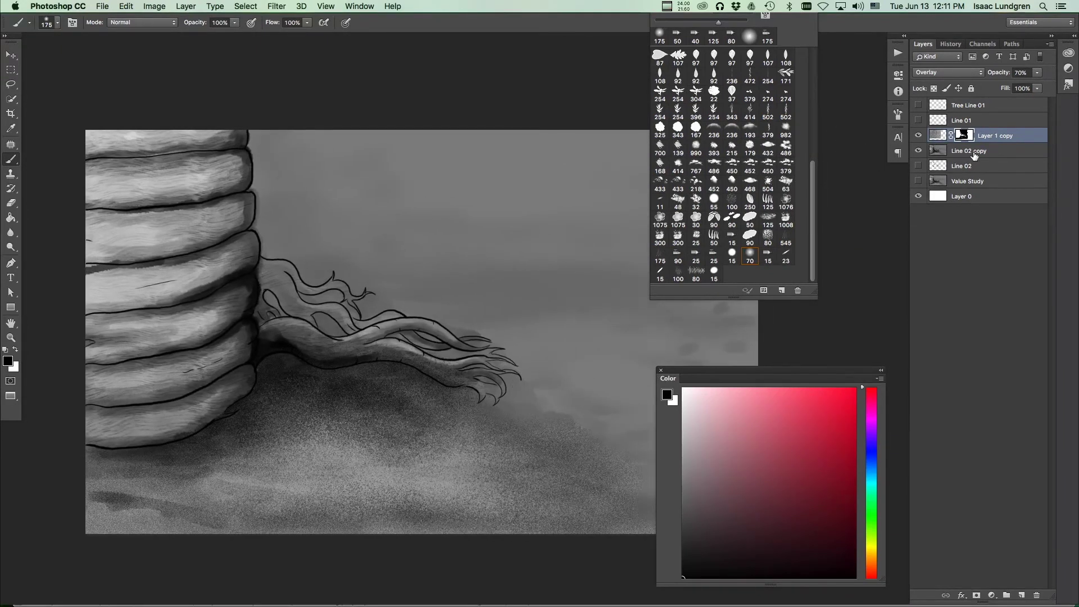
Step: Save a history snapshot of the painting with the masked grain texture
left_click(950, 45)
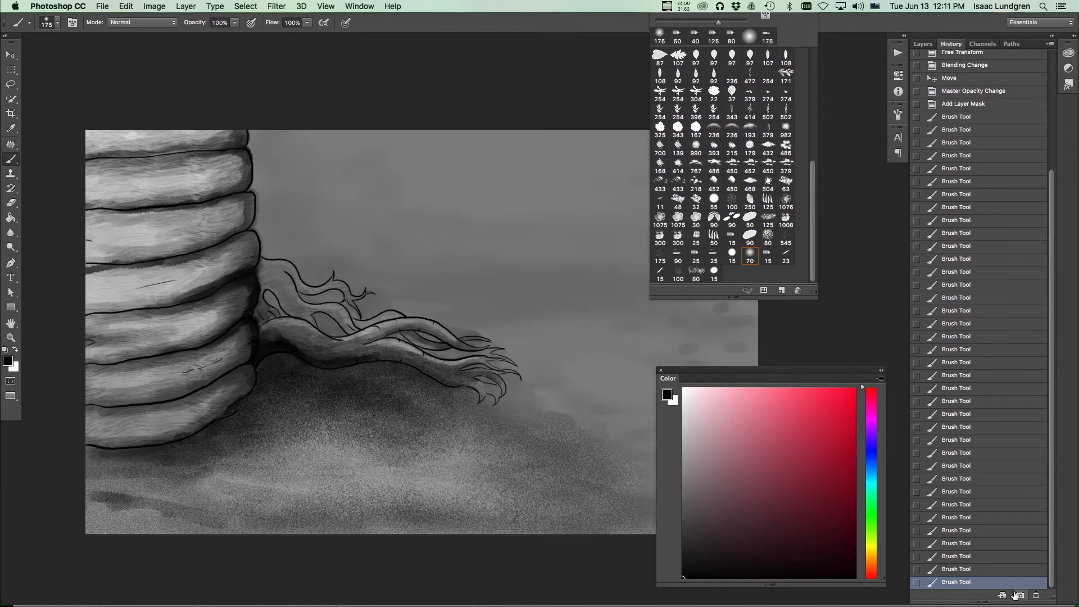
left_click(924, 44)
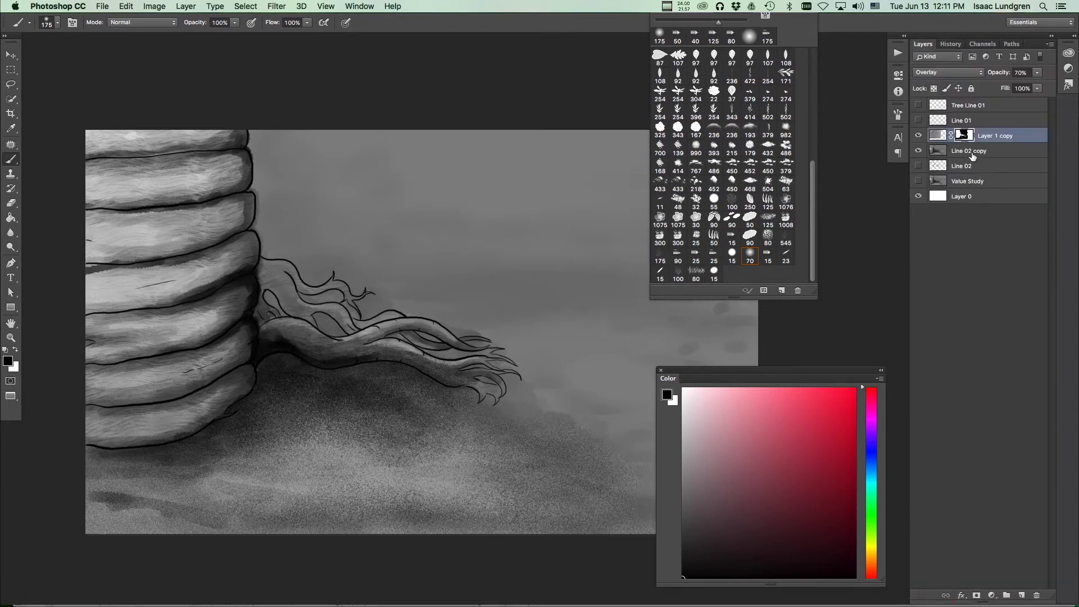
Step: Compare the painting across Snapshot 1, Snapshot 2 and Snapshot 3, ending on Snapshot 3
left_click(954, 44)
scroll(985, 104, "up", 10)
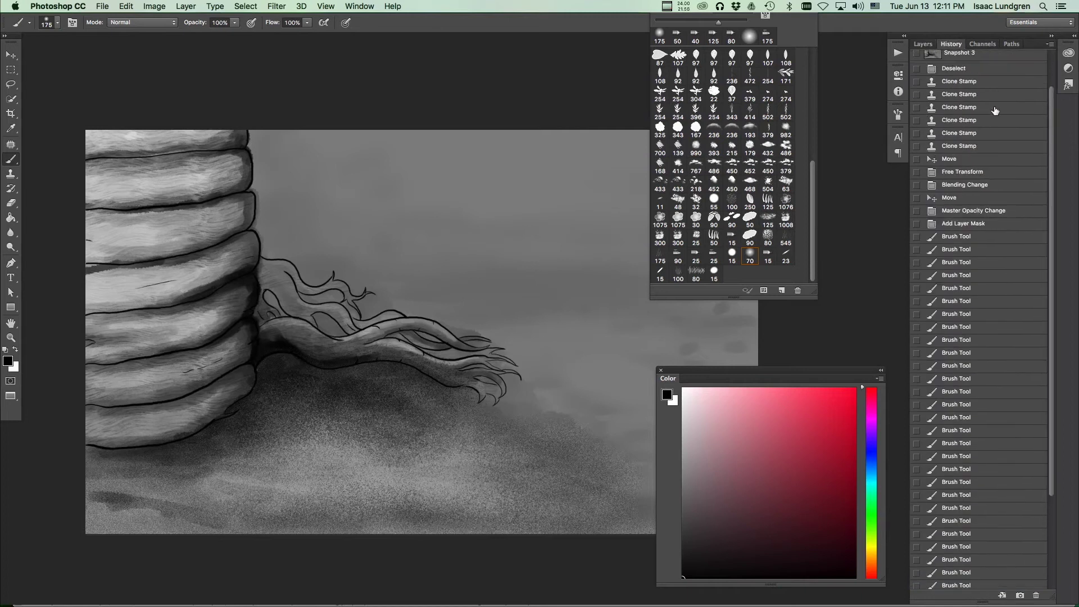
left_click(965, 82)
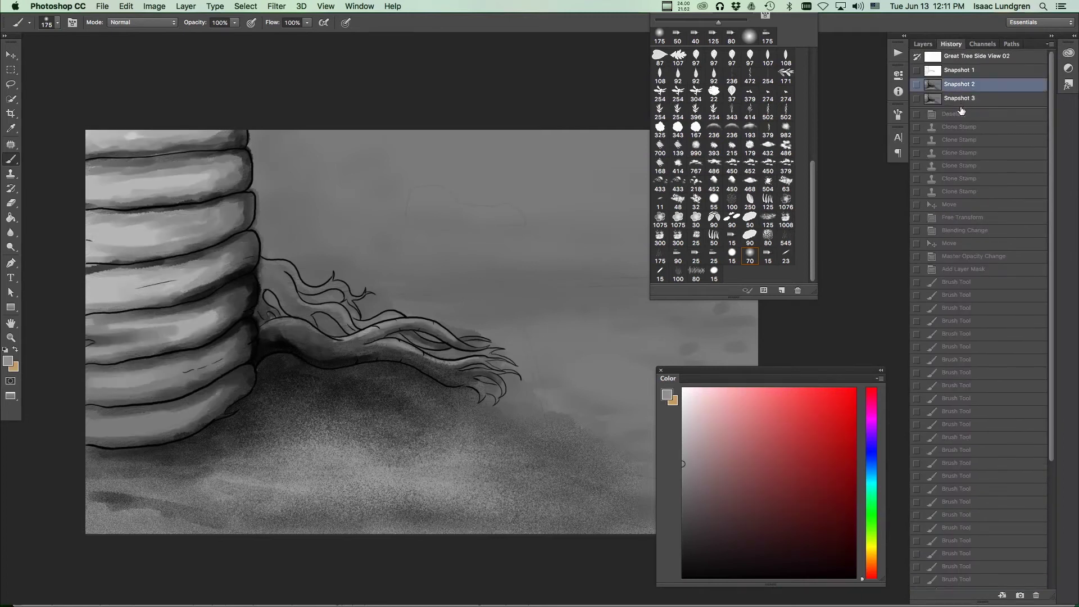
left_click(957, 101)
left_click(956, 85)
left_click(956, 98)
left_click(956, 71)
left_click(955, 87)
left_click(950, 103)
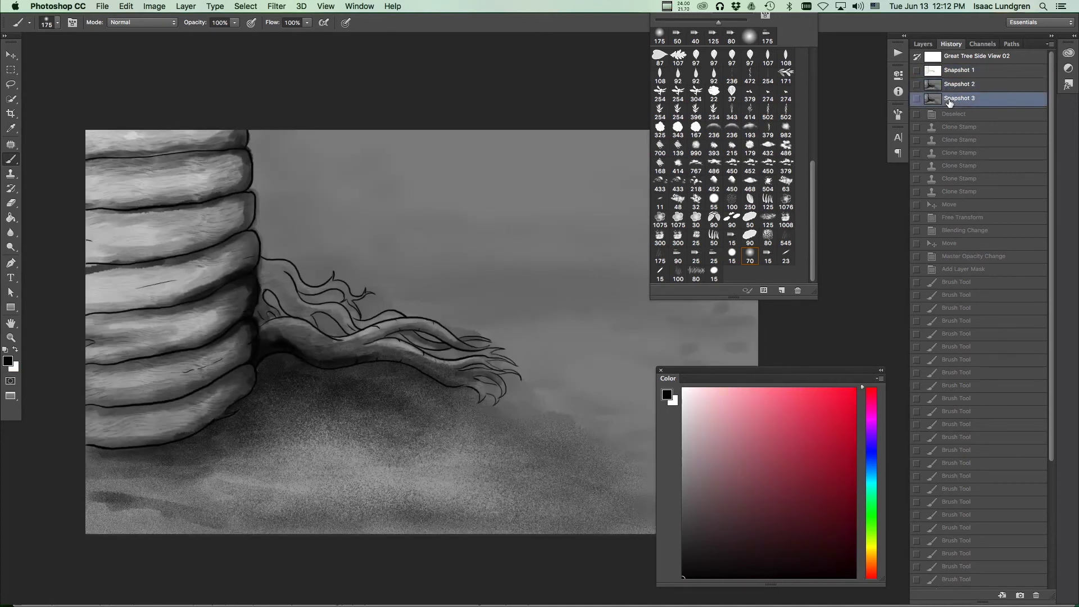
Step: Merge the masked grain layer with Line 02 copy and toggle the merged layer's visibility to check it
left_click(930, 45)
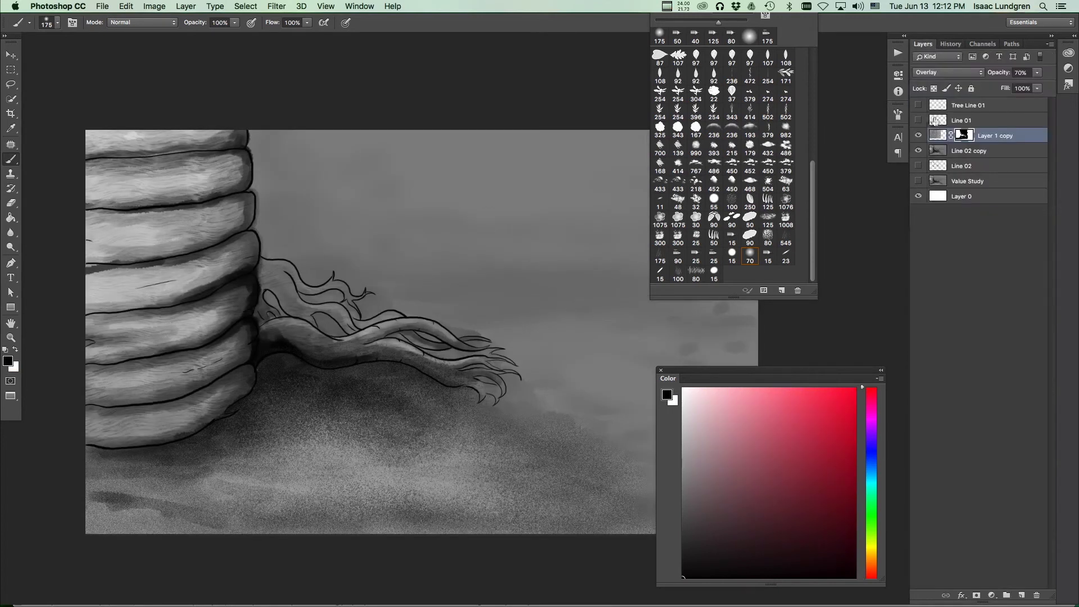
left_click(983, 152, "shift")
right_click(993, 155)
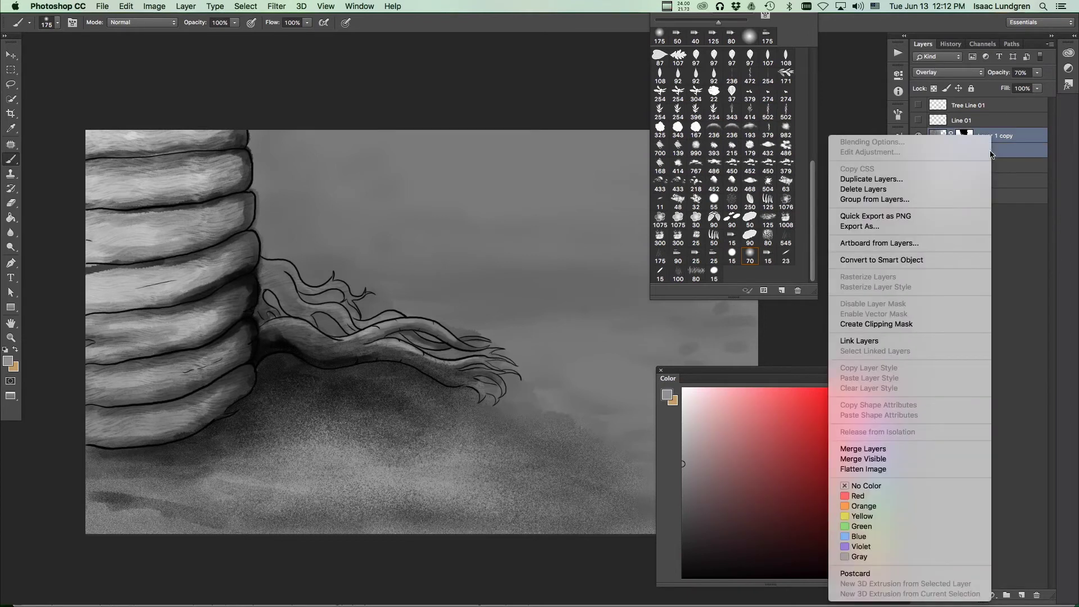
left_click(875, 449)
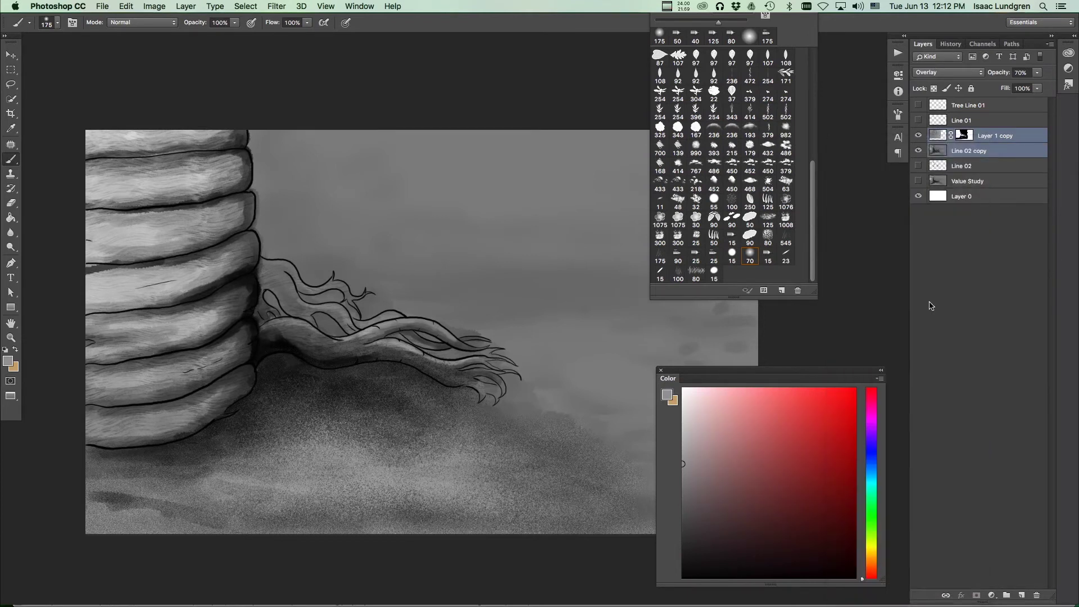
left_click(917, 136)
left_click(917, 136)
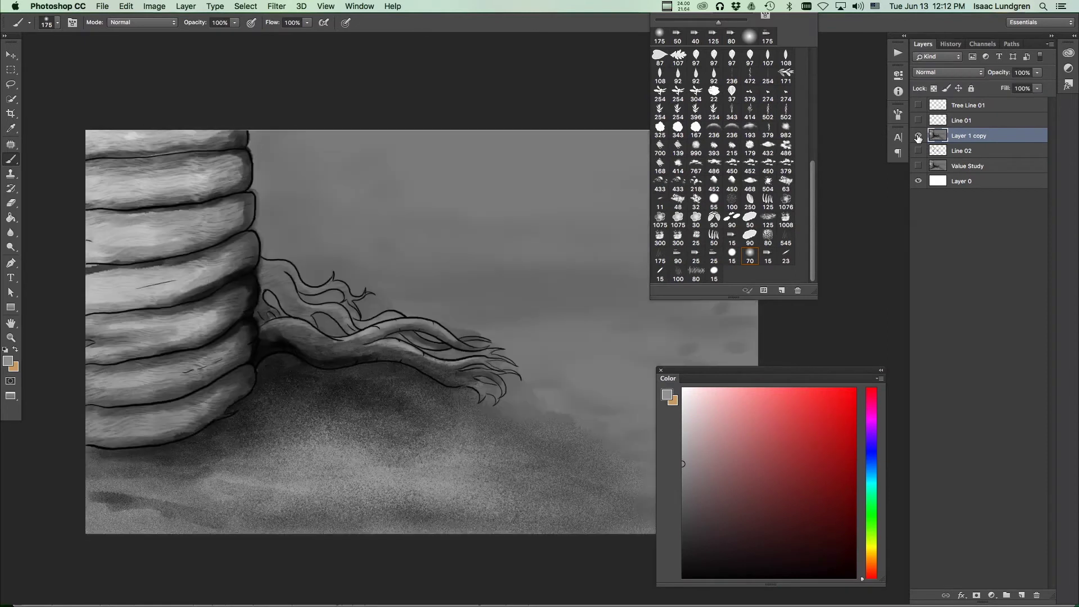
Step: Examine the merged painting of the trunk, roots and ground at several magnifications
scroll(362, 322, "down", 3)
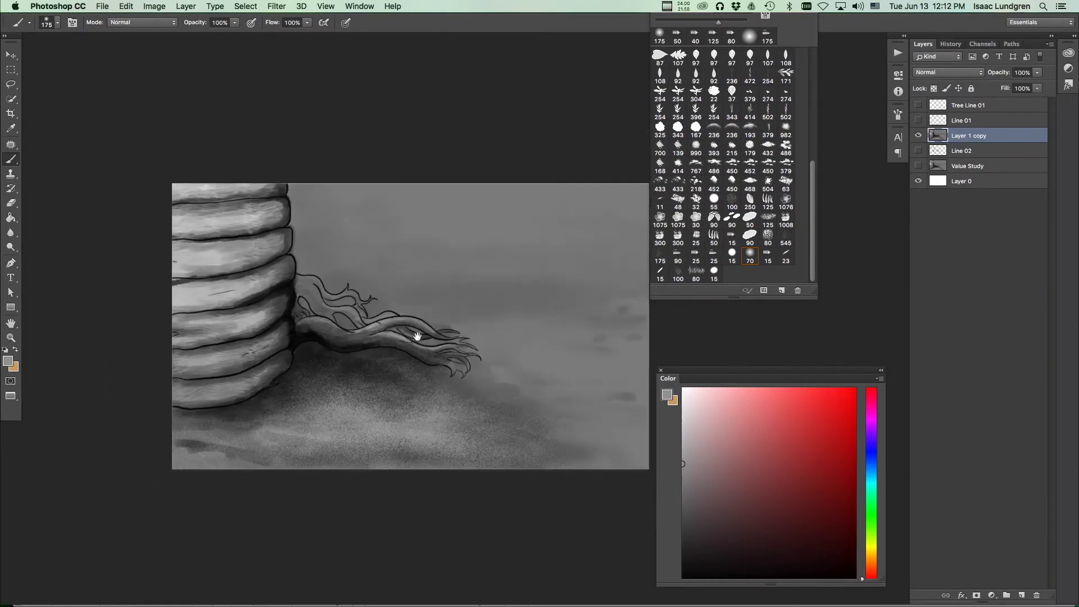
scroll(322, 338, "up", 3)
left_click_drag(373, 349, 392, 359)
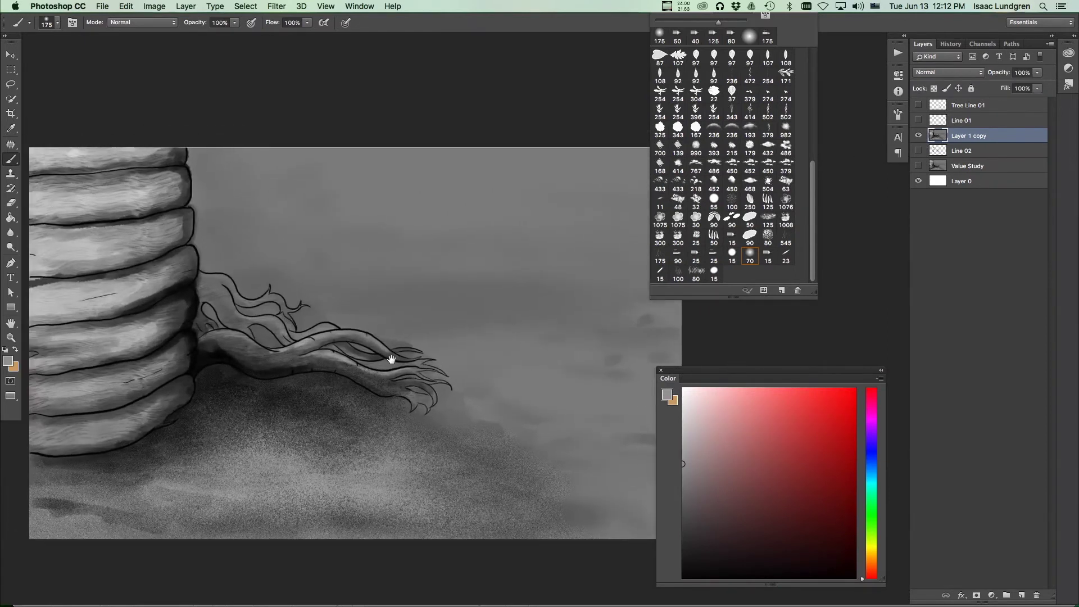
scroll(331, 331, "up", 2)
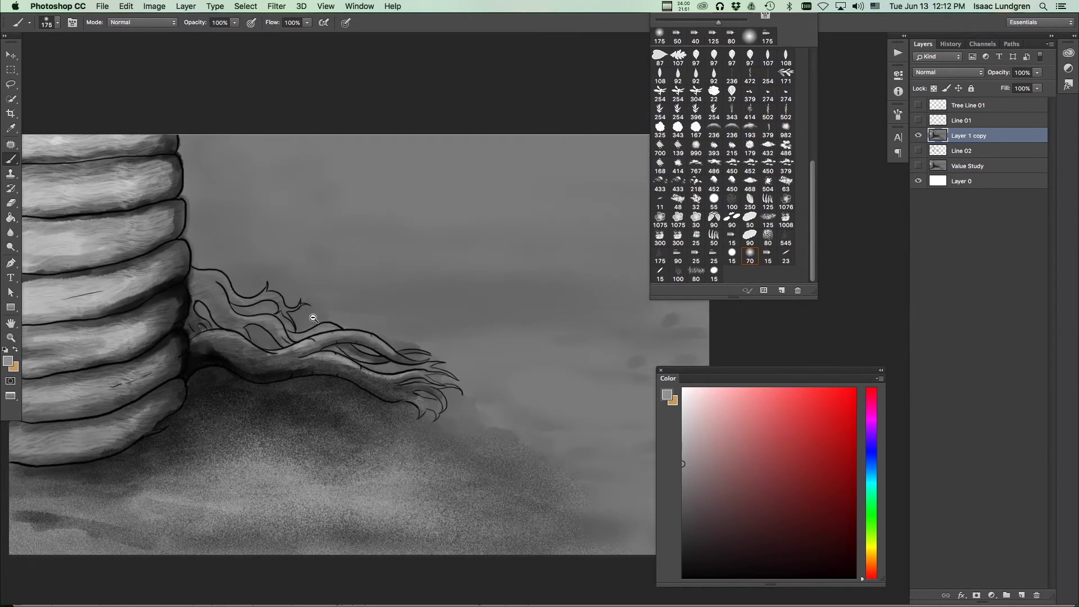
mouse_move(313, 319)
left_mouse_down()
mouse_move(376, 349)
mouse_move(307, 341)
left_mouse_up()
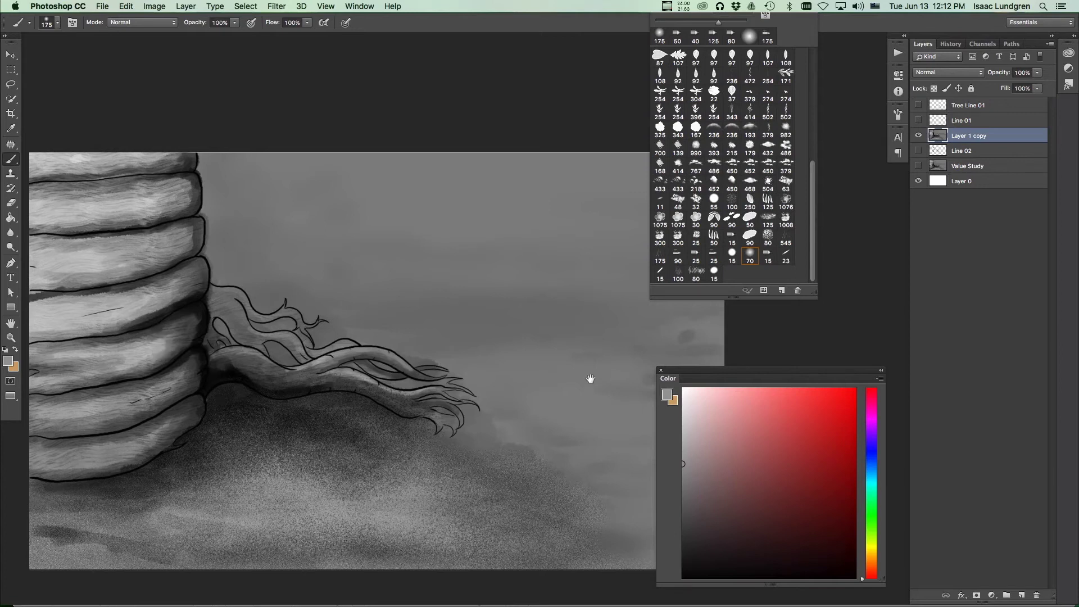
mouse_move(580, 372)
left_mouse_down()
mouse_move(524, 385)
mouse_move(448, 367)
left_mouse_up()
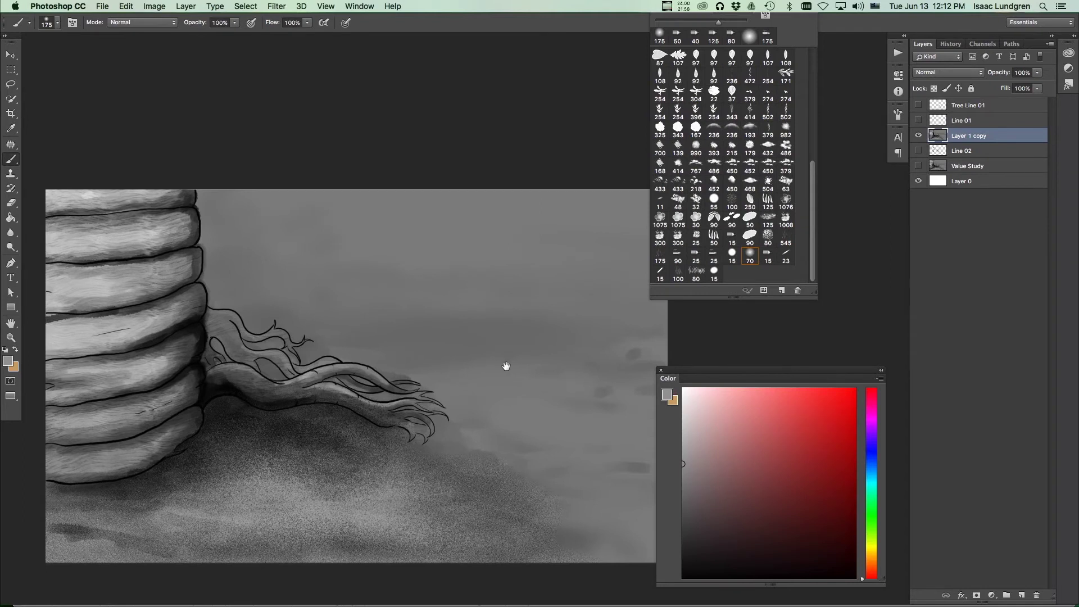
left_click_drag(337, 349, 384, 337)
scroll(356, 343, "down", 1)
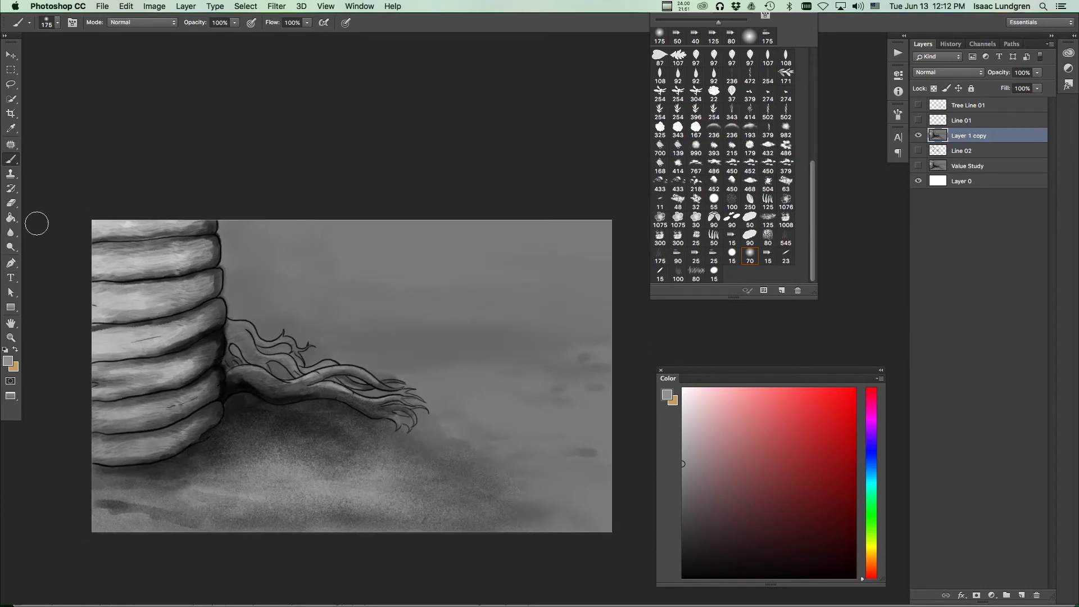
Step: Select the grey background beyond the trunk and roots on Layer 1 copy with the Quick Selection tool
left_click(13, 100)
scroll(233, 254, "up", 5)
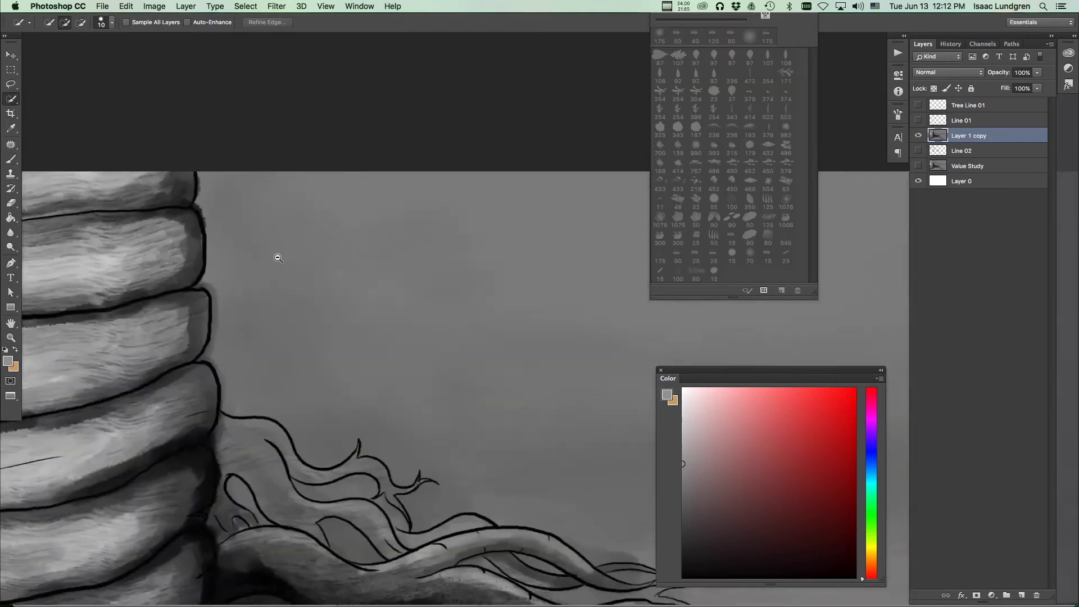
scroll(303, 251, "up", 1)
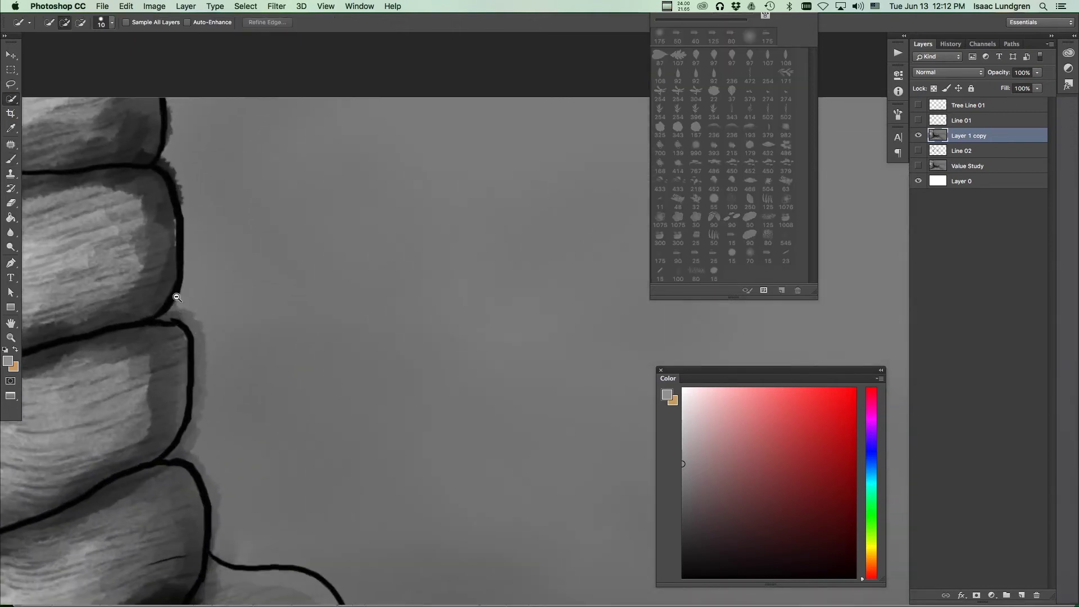
scroll(196, 245, "down", 6)
left_click_drag(338, 379, 288, 358)
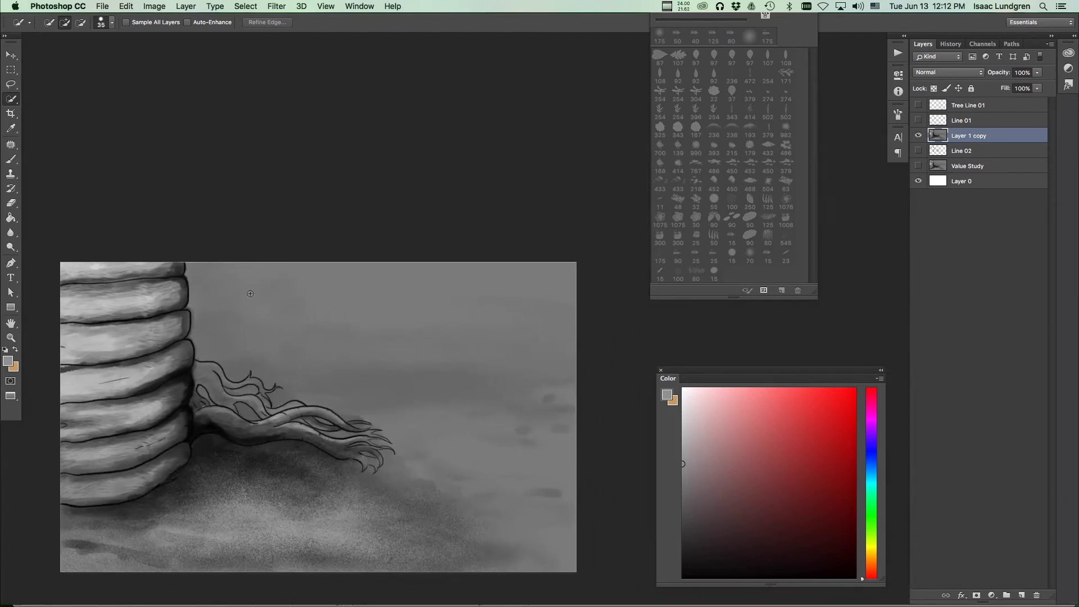
mouse_move(210, 282)
left_mouse_down()
mouse_move(213, 306)
mouse_move(234, 330)
mouse_move(265, 332)
mouse_move(324, 370)
mouse_move(490, 382)
left_mouse_up()
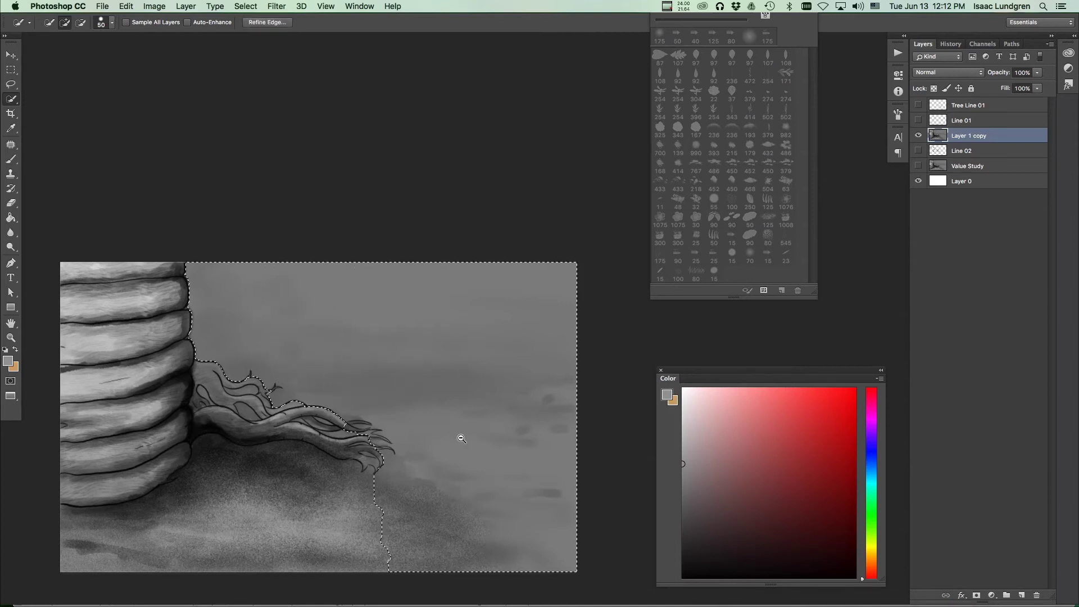
Step: Extend the background selection into the notch between the trunk bands just above the roots, using a smaller selection brush
scroll(458, 433, "up", 5)
left_click_drag(132, 390, 373, 433)
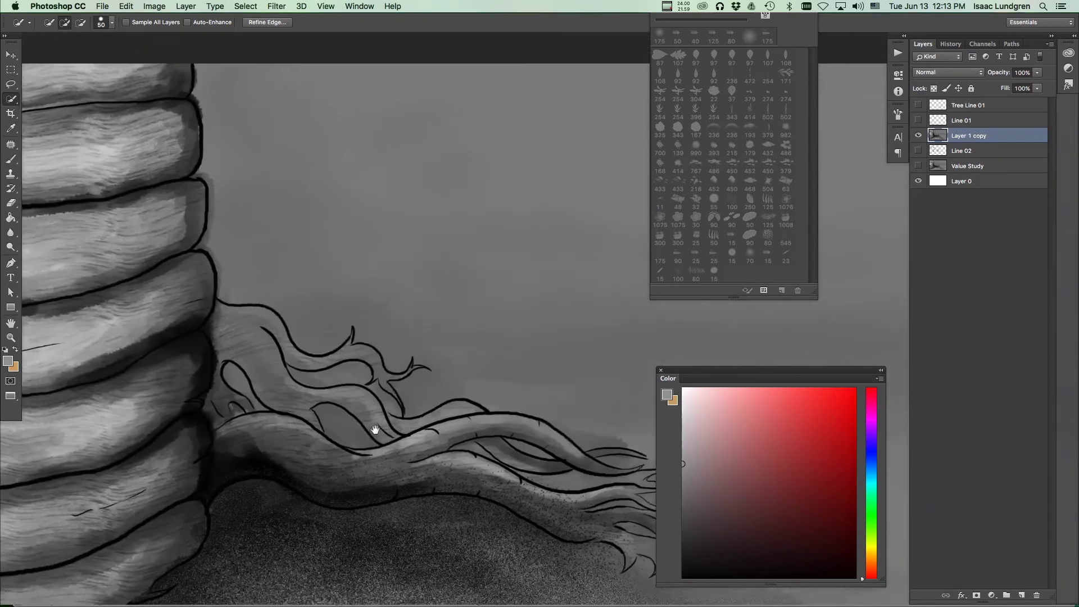
left_click_drag(241, 265, 264, 255)
scroll(219, 234, "up", 5)
key("bracketleft")
key("bracketleft")
key("bracketleft")
key("bracketleft")
key("bracketleft")
key("bracketleft")
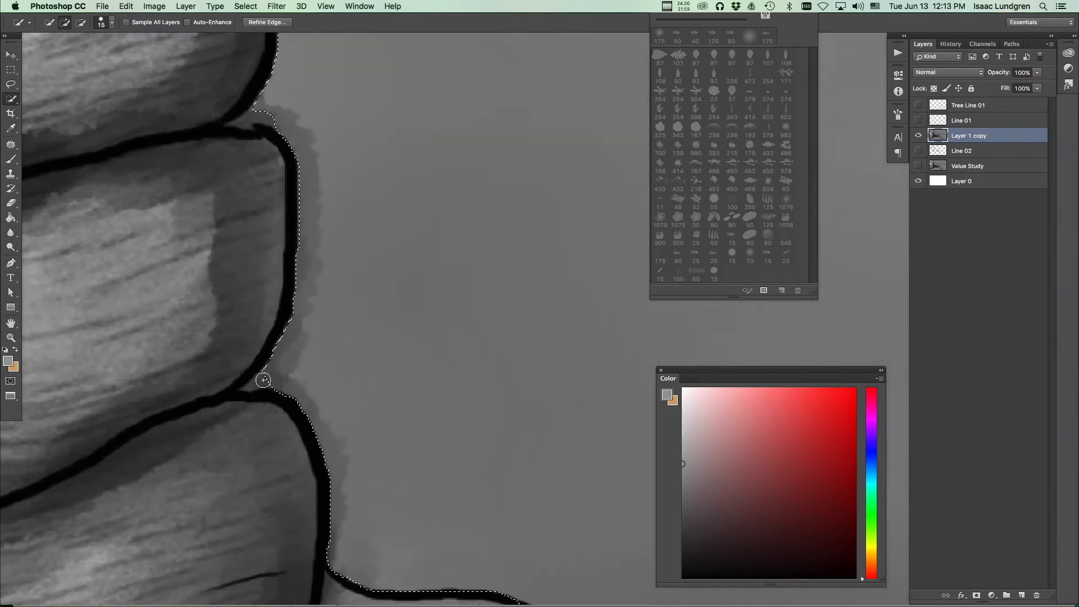
left_click_drag(282, 369, 248, 385)
key("alt")
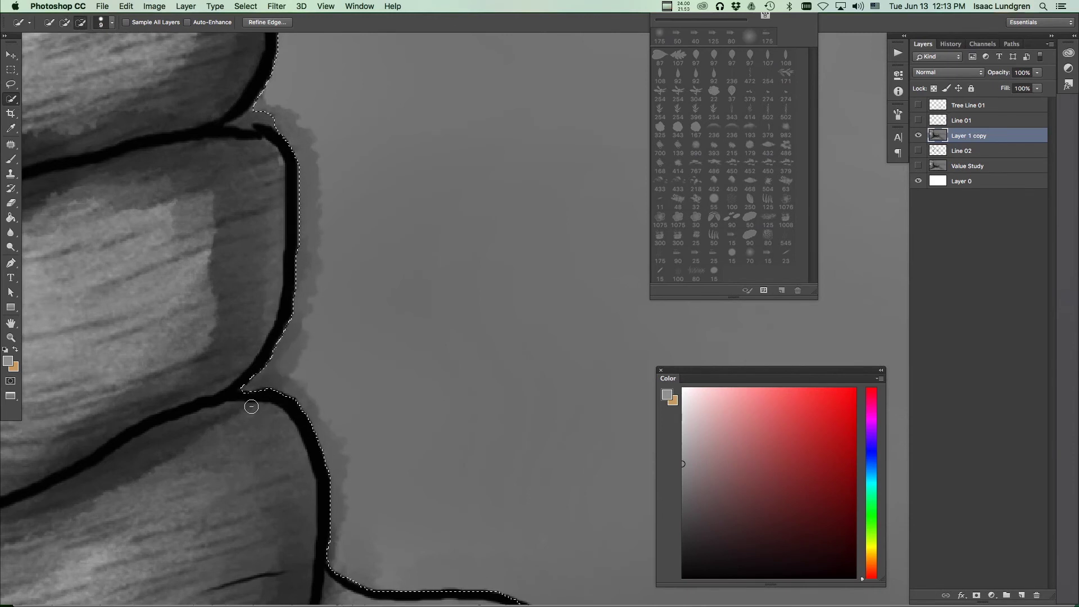
Step: Fit the selection edge to the outlines and notches of the uppermost trunk bands with a size 9 brush
scroll(312, 355, "down", 4)
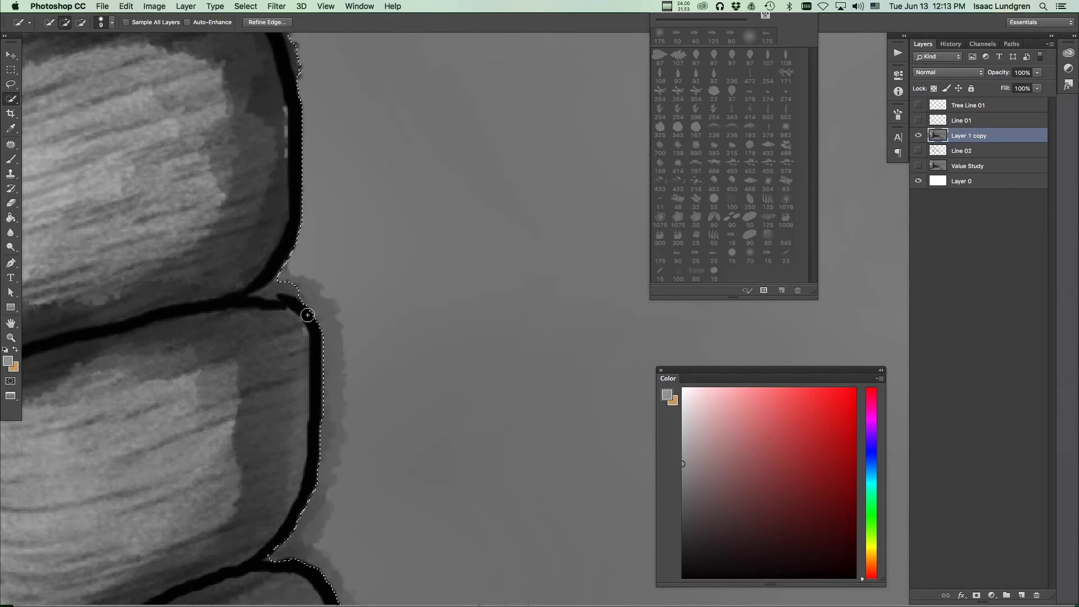
mouse_move(276, 290)
left_mouse_down()
mouse_move(306, 302)
mouse_move(286, 318)
mouse_move(267, 318)
mouse_move(279, 318)
mouse_move(267, 308)
mouse_move(290, 323)
left_mouse_up()
scroll(331, 243, "up", 5)
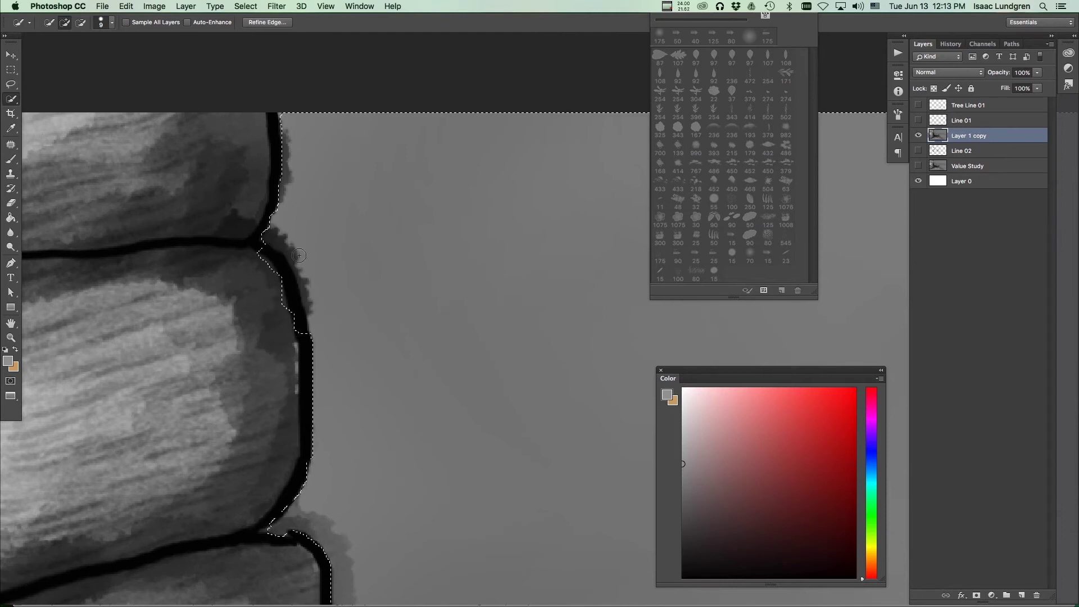
left_click_drag(284, 352, 260, 260)
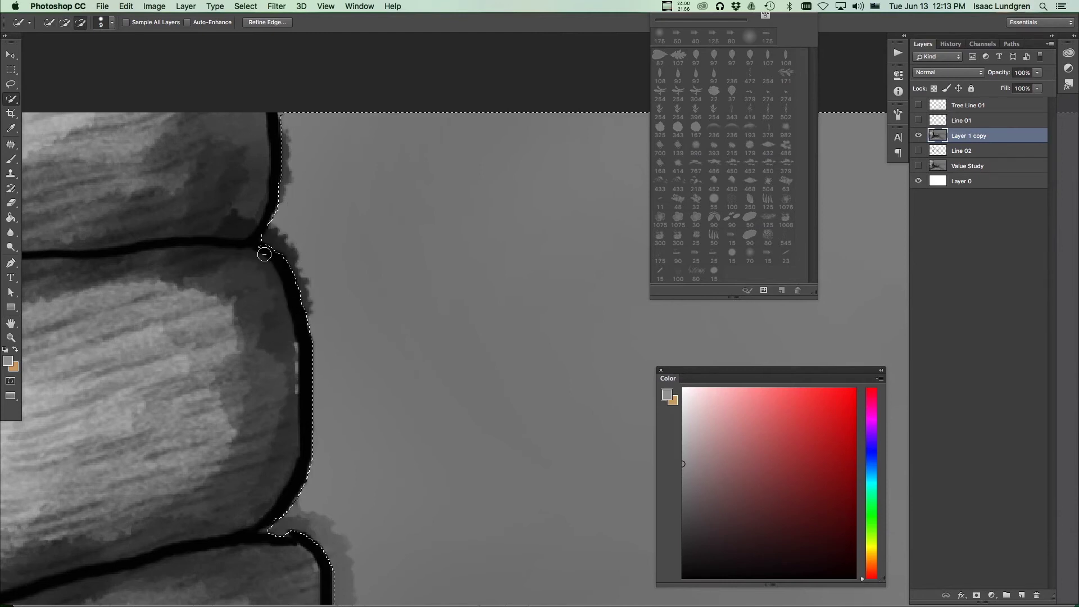
scroll(396, 287, "down", 2)
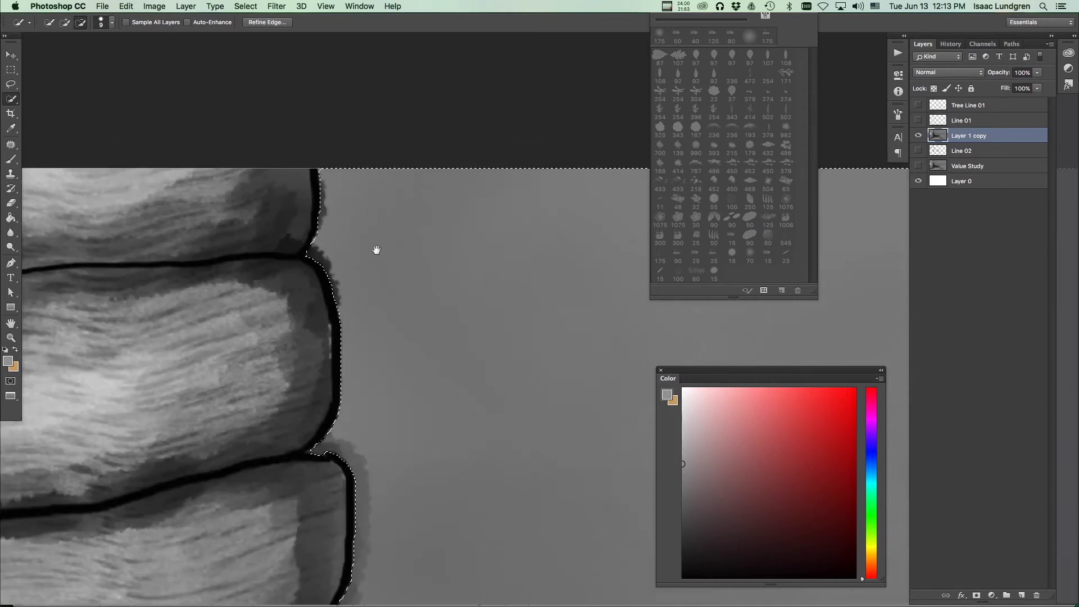
Step: Add the gaps among the upper roots to the selection and subtract the upper root strand with its forked tips
scroll(457, 313, "down", 10)
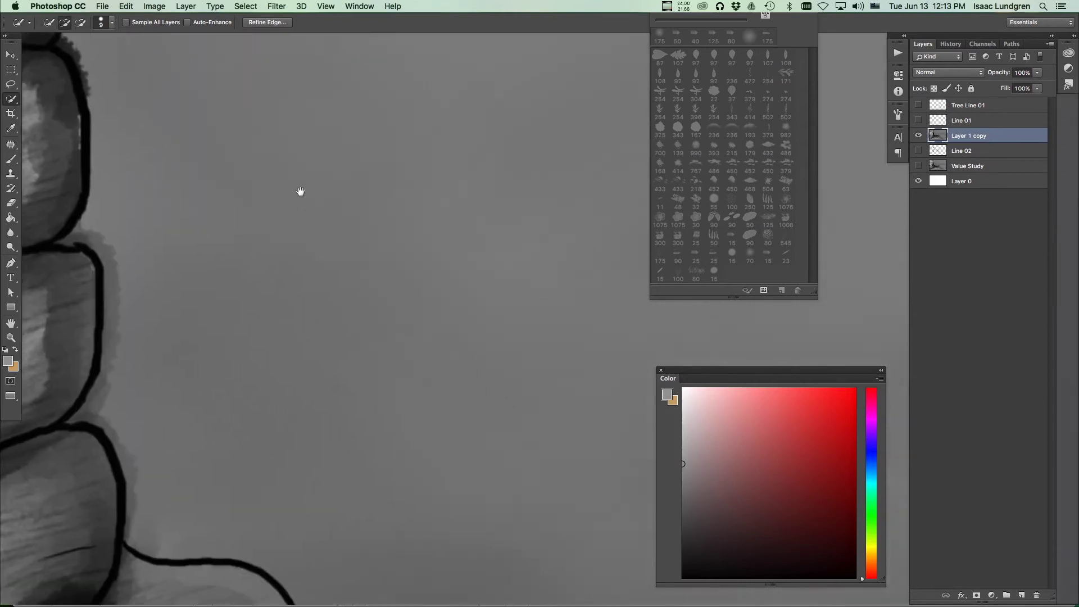
scroll(444, 415, "left", 6)
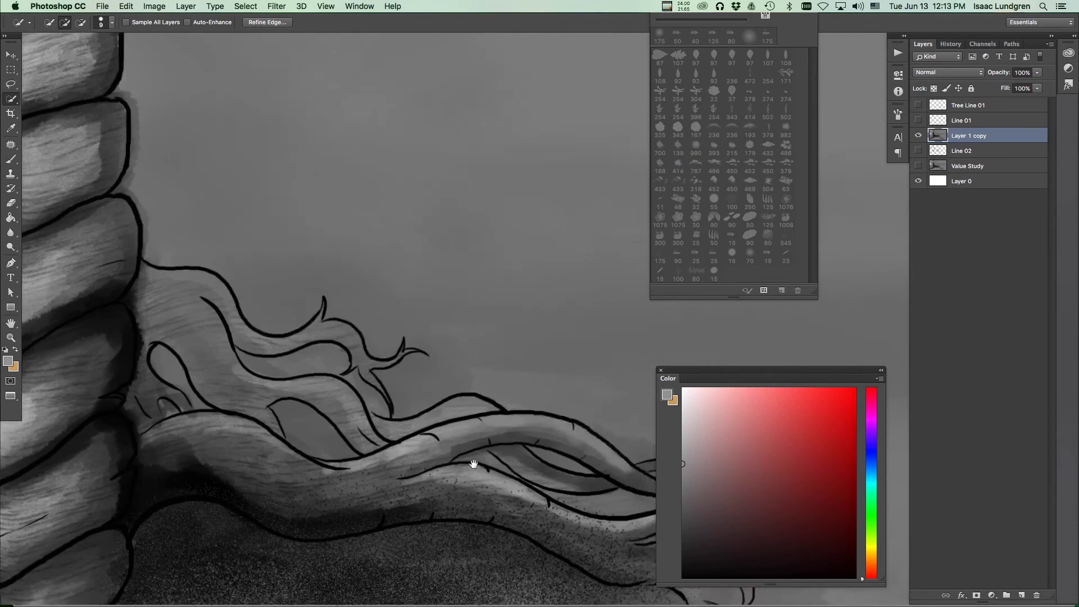
left_click_drag(427, 442, 408, 438)
left_click_drag(477, 442, 453, 446)
scroll(516, 460, "down", 5)
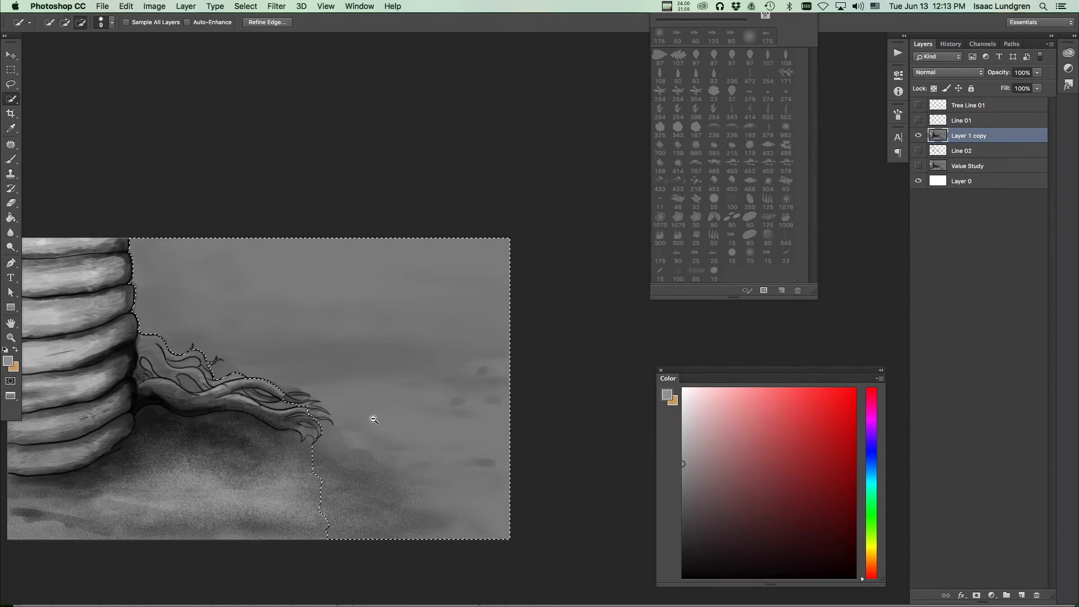
scroll(230, 371, "up", 3)
scroll(326, 360, "left", 5)
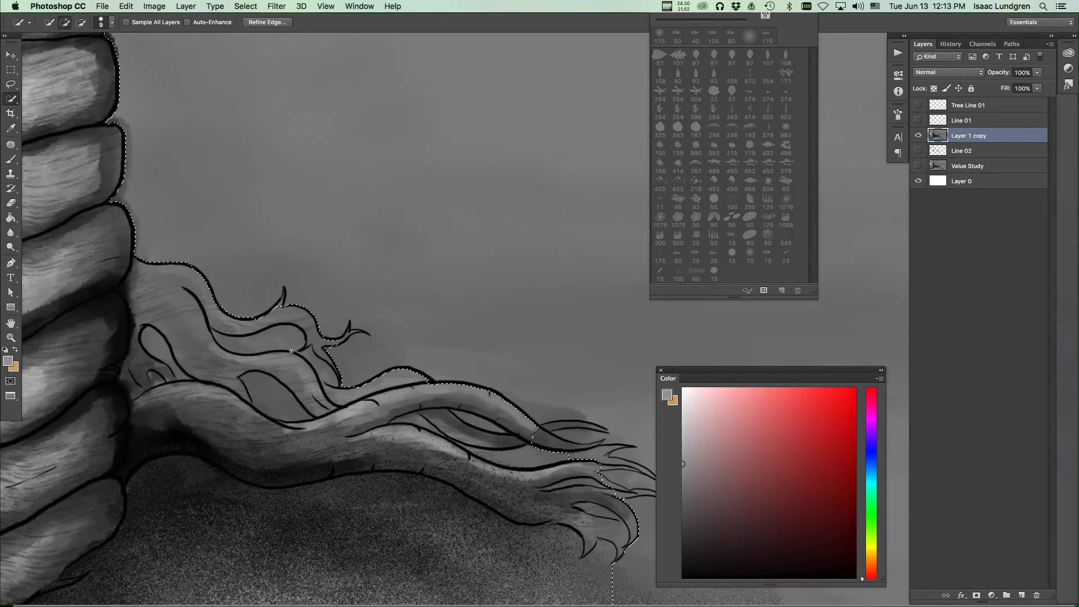
mouse_move(342, 363)
left_mouse_down()
mouse_move(185, 303)
mouse_move(168, 360)
mouse_move(327, 405)
left_mouse_up()
scroll(205, 293, "up", 2)
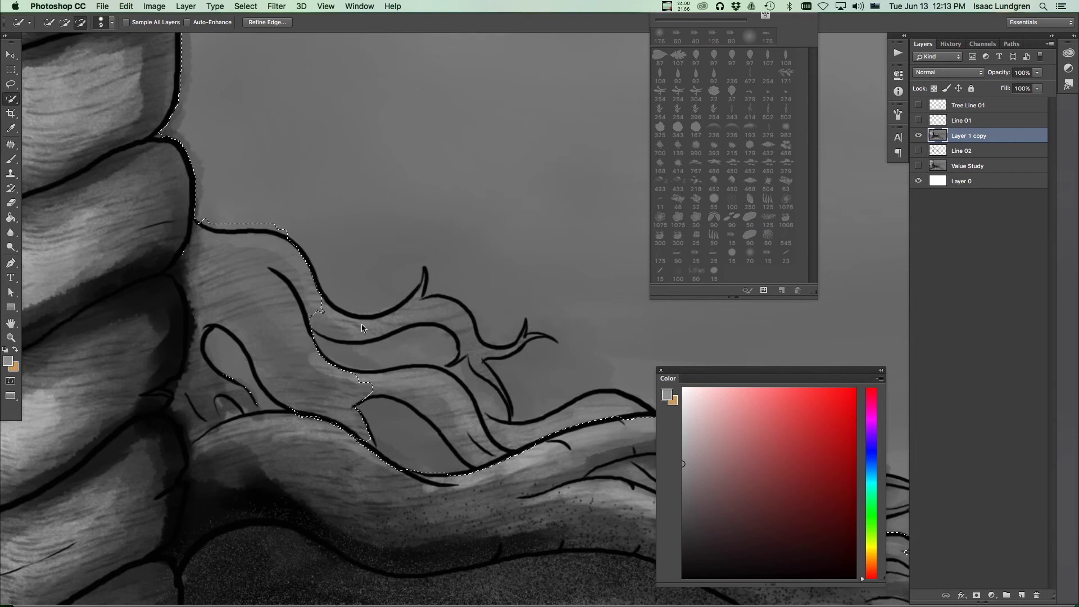
left_click_drag(413, 300, 450, 311)
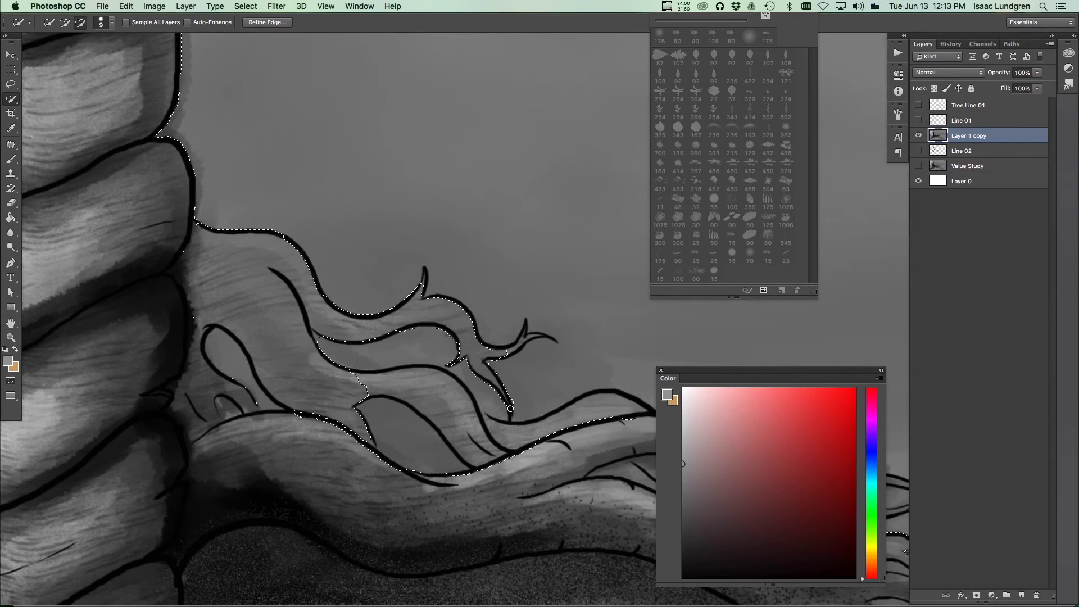
left_click_drag(513, 406, 512, 414)
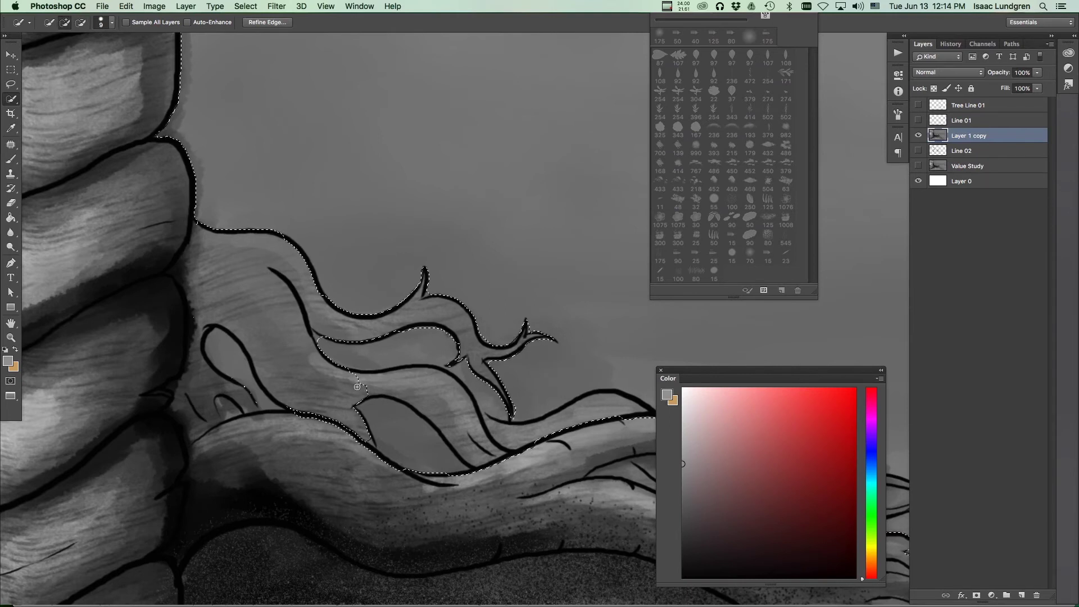
Step: Subtract the middle root strand and the root surfaces around the lens-shaped gap from the selection
left_click_drag(468, 392, 403, 381)
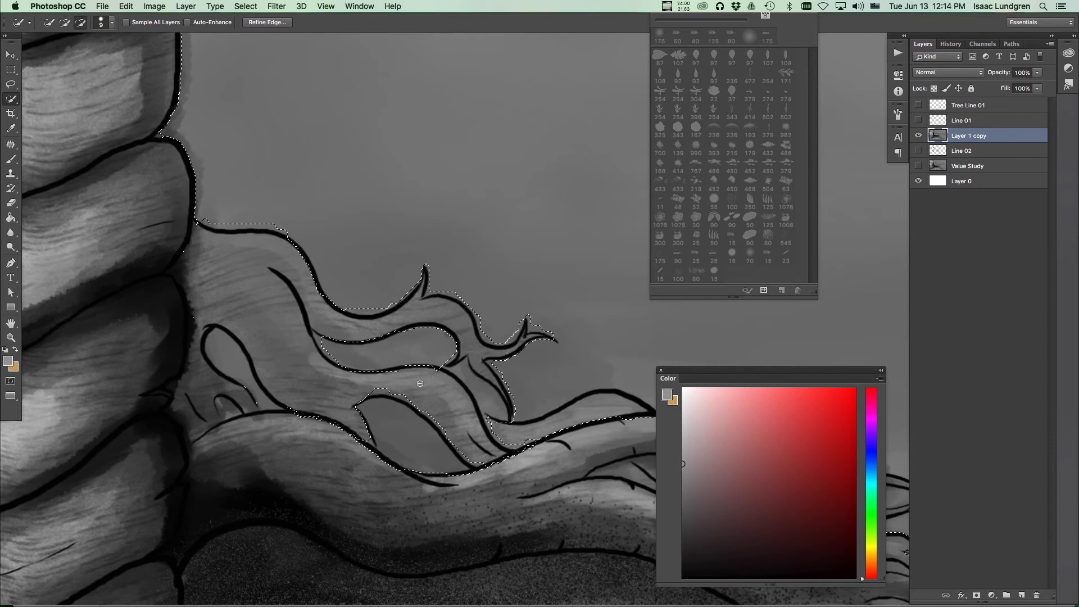
key("alt")
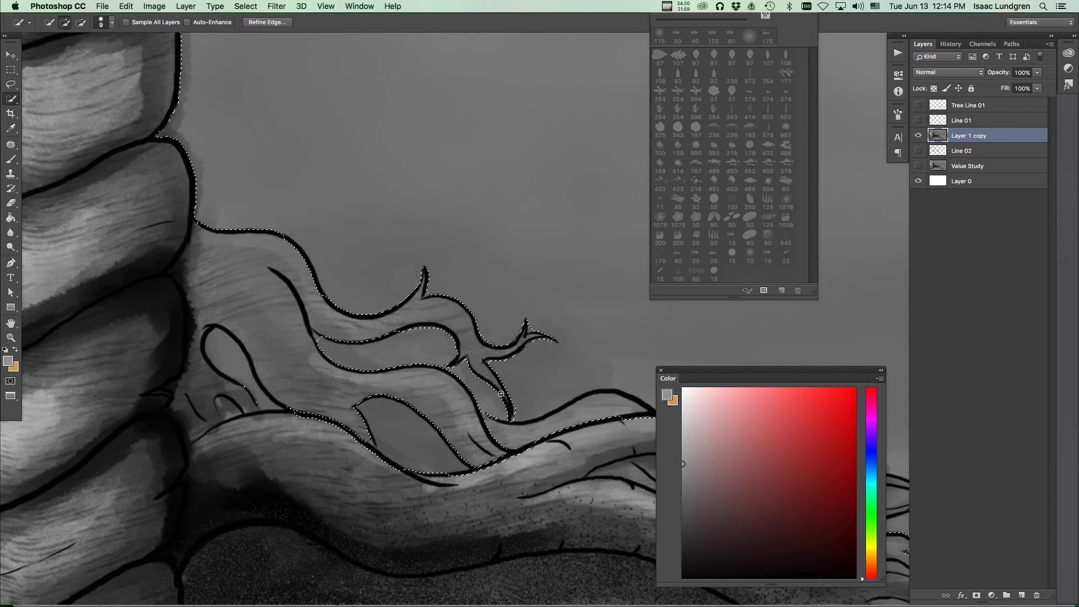
key("alt")
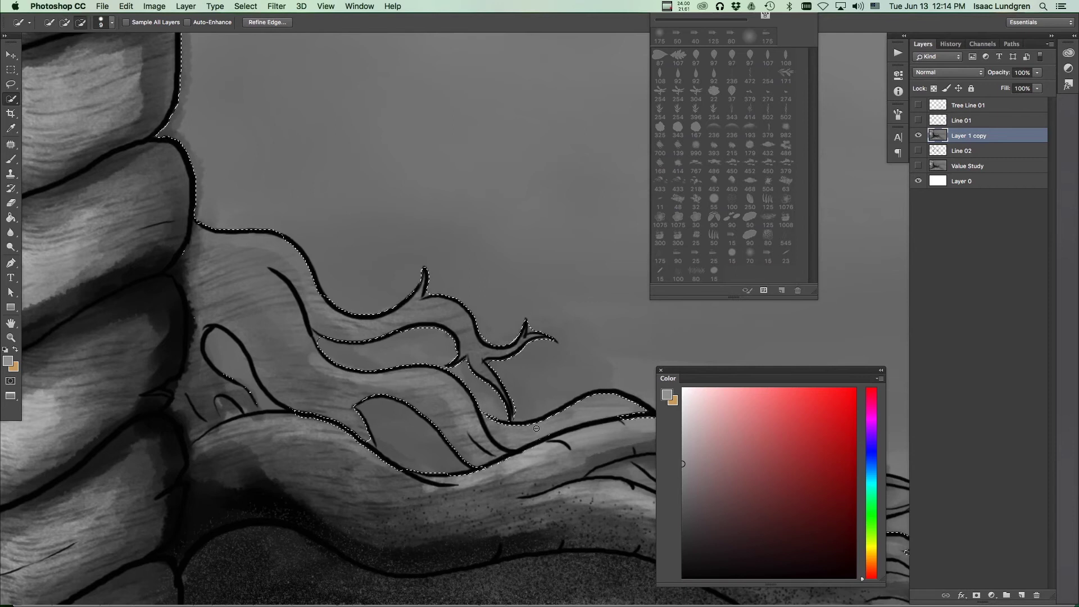
key("alt")
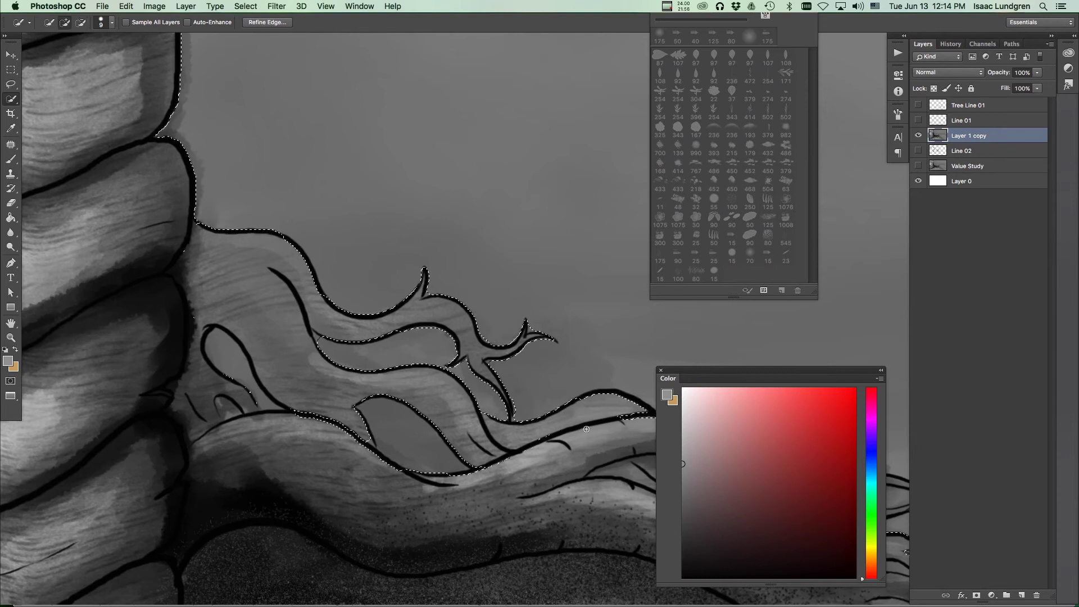
left_click(576, 427, "alt")
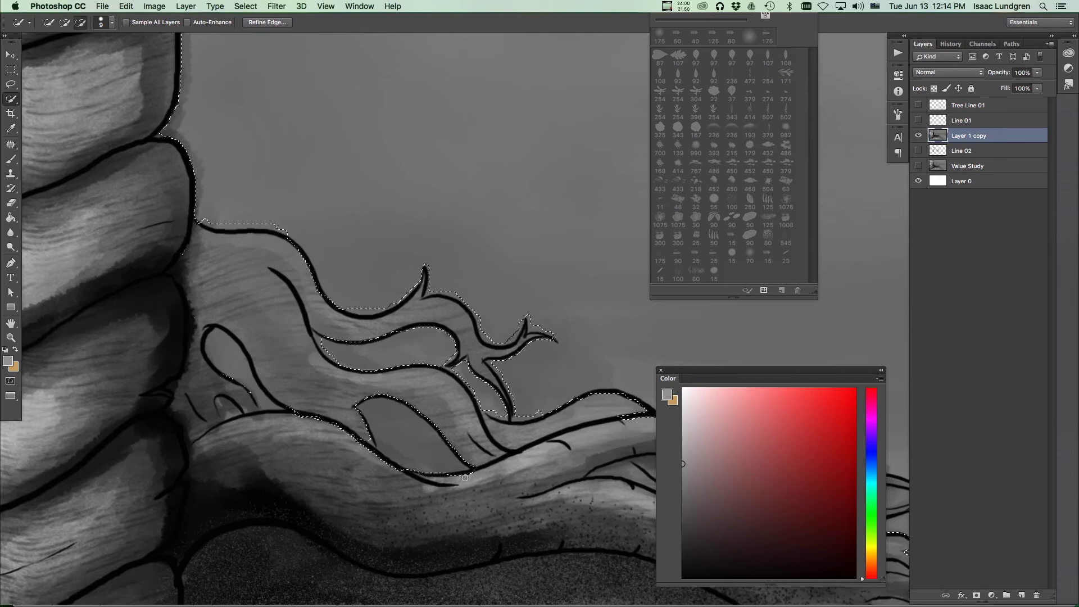
left_click(346, 425, "alt")
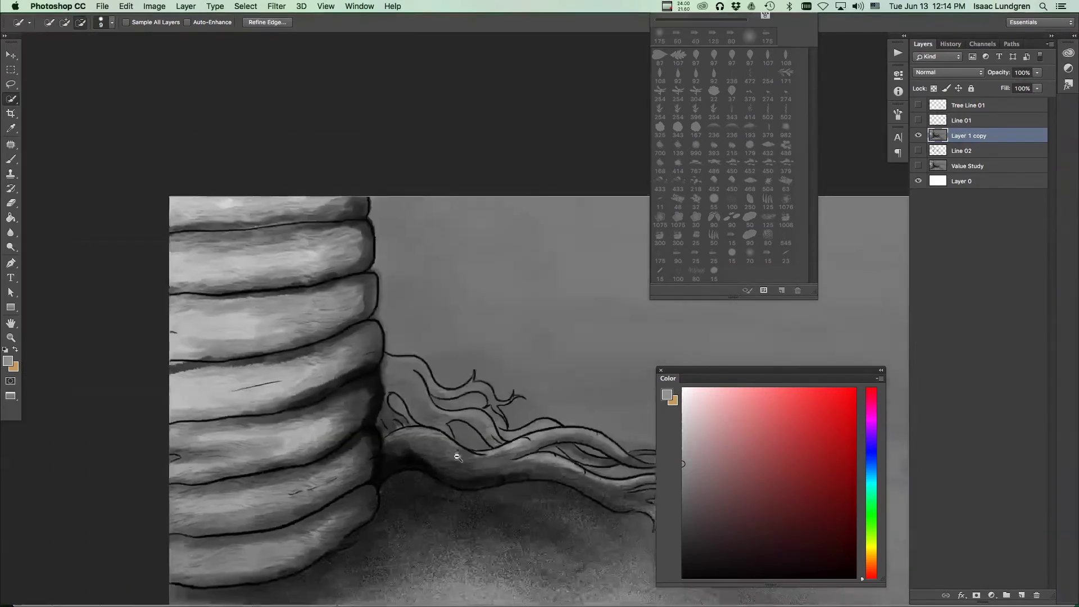
Step: Add the teardrop-shaped gap beside the trunk to the selection and trim its edge to the root outlines
scroll(522, 429, "down", 3)
left_click_drag(414, 446, 349, 445)
scroll(277, 386, "up", 3)
key("alt")
left_click(252, 374, "alt")
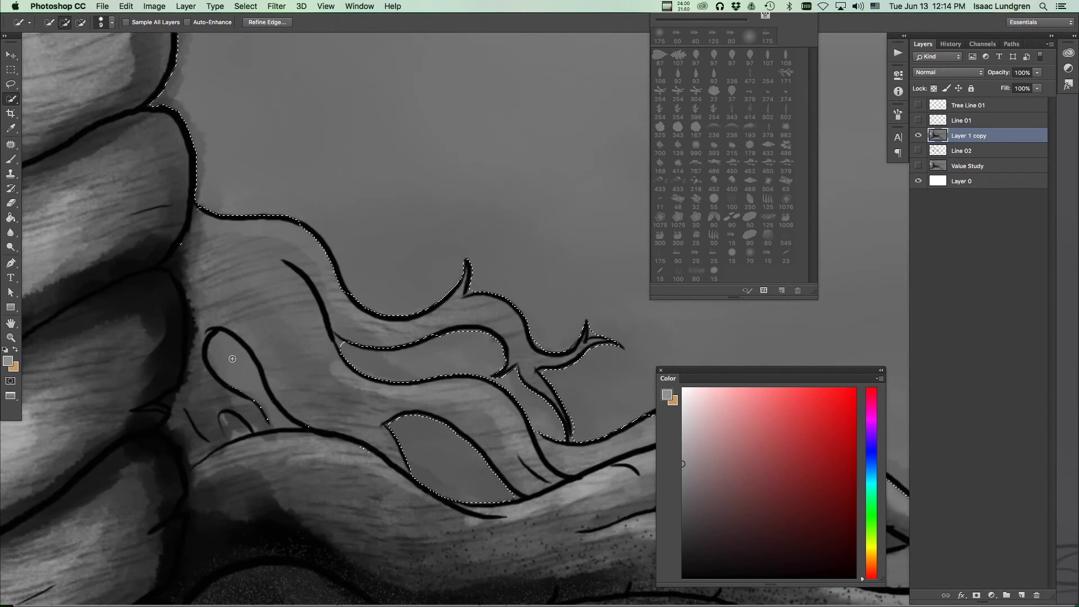
mouse_move(231, 357)
left_mouse_down()
mouse_move(275, 417)
mouse_move(295, 414)
left_mouse_up()
left_click(299, 434, "alt")
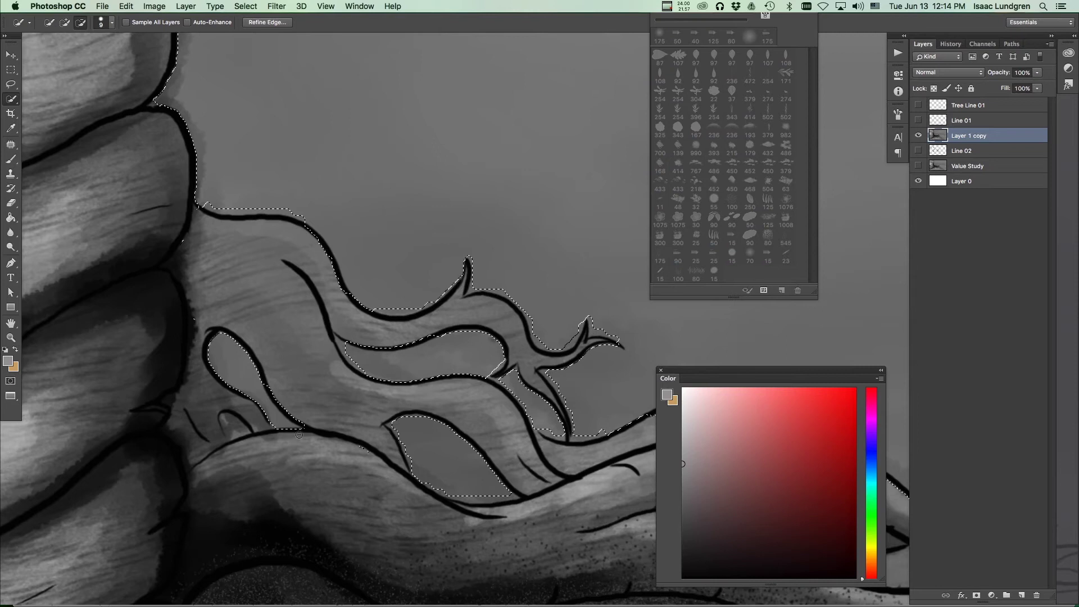
left_click_drag(236, 360, 275, 397)
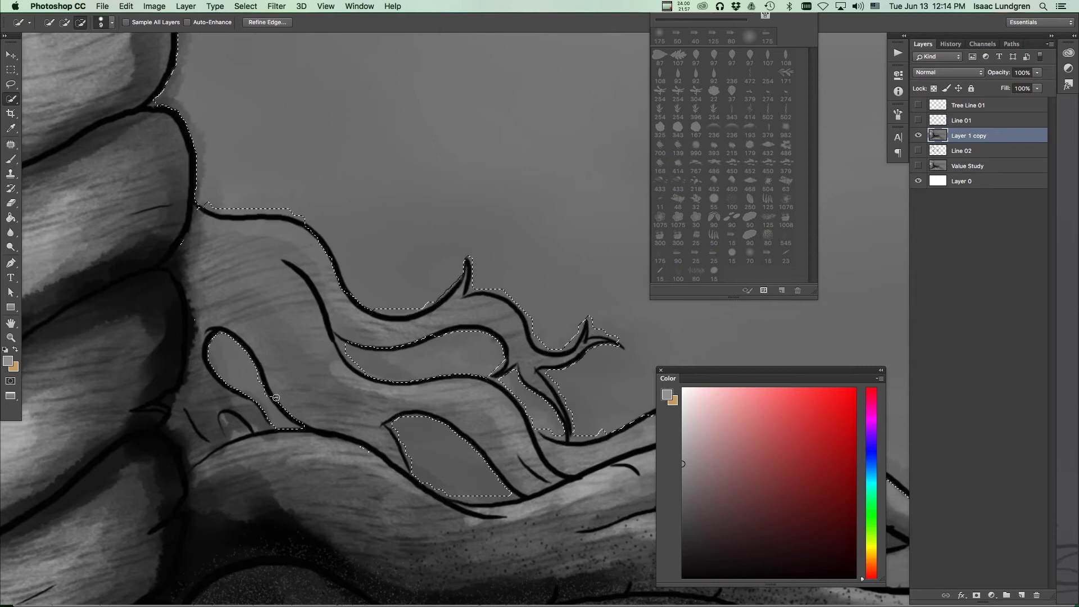
Step: Trim the selection edges around the lens-shaped gap and the long gap between the upper root strands
left_click(422, 453, "alt")
left_click(509, 460, "alt")
scroll(554, 417, "up", 3)
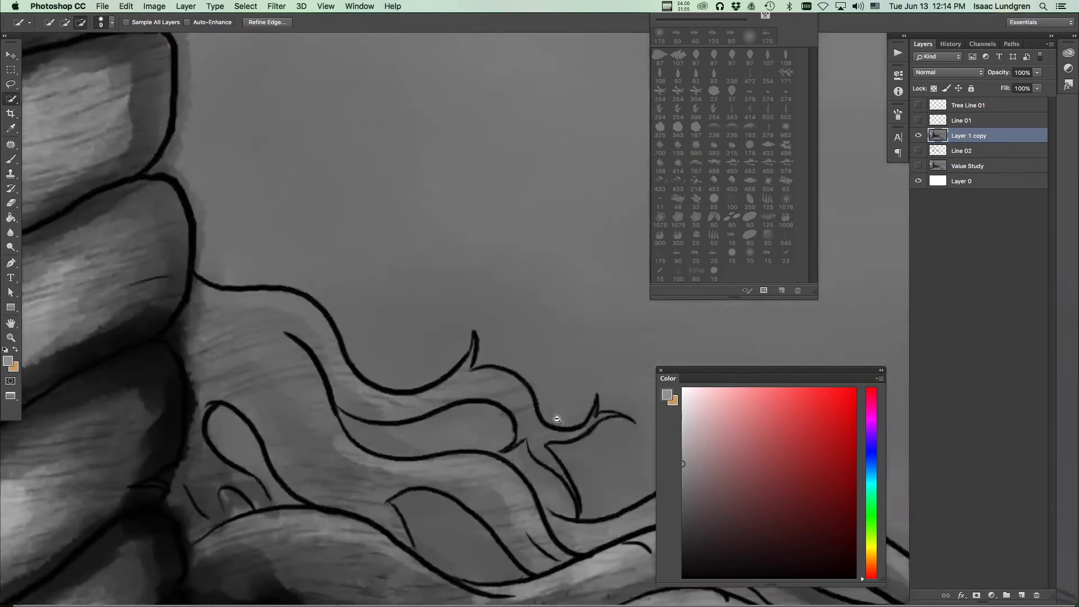
scroll(402, 411, "up", 2)
scroll(369, 421, "up", 1)
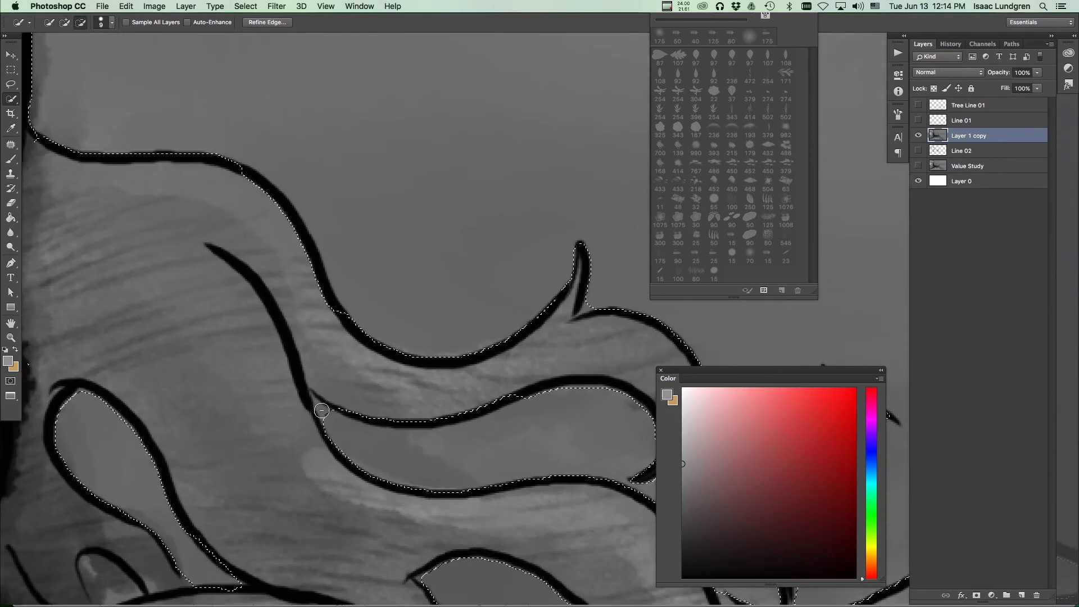
key("alt")
mouse_move(464, 406)
left_mouse_down()
mouse_move(386, 415)
mouse_move(500, 396)
left_mouse_up()
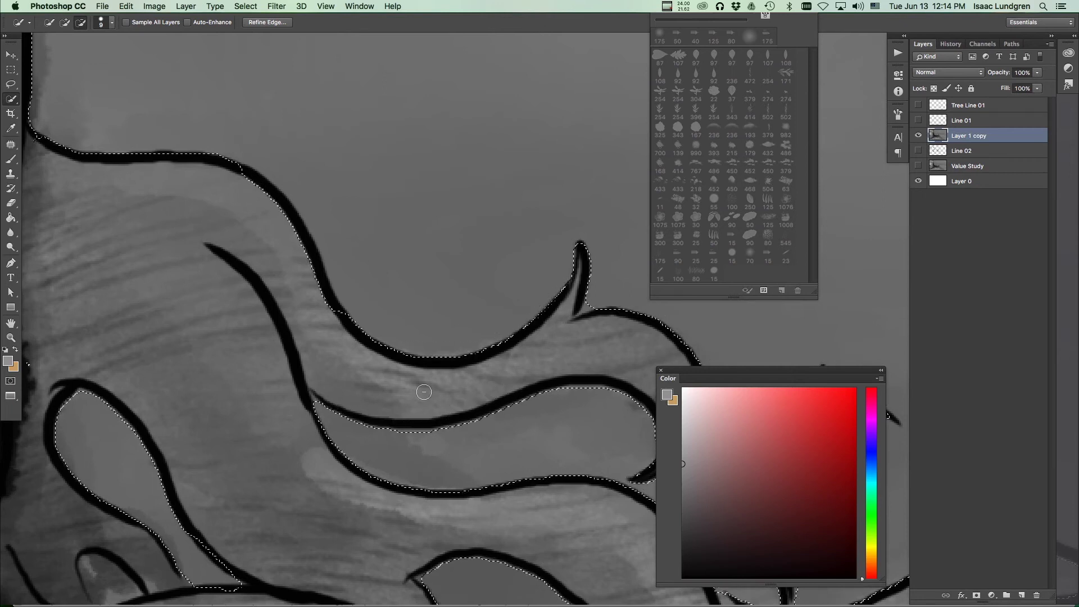
Step: Subtract the small forked tip at the end of the upper root from the background selection, following its outline
key("super+d")
scroll(535, 438, "down", 3)
left_click_drag(518, 456, 349, 427)
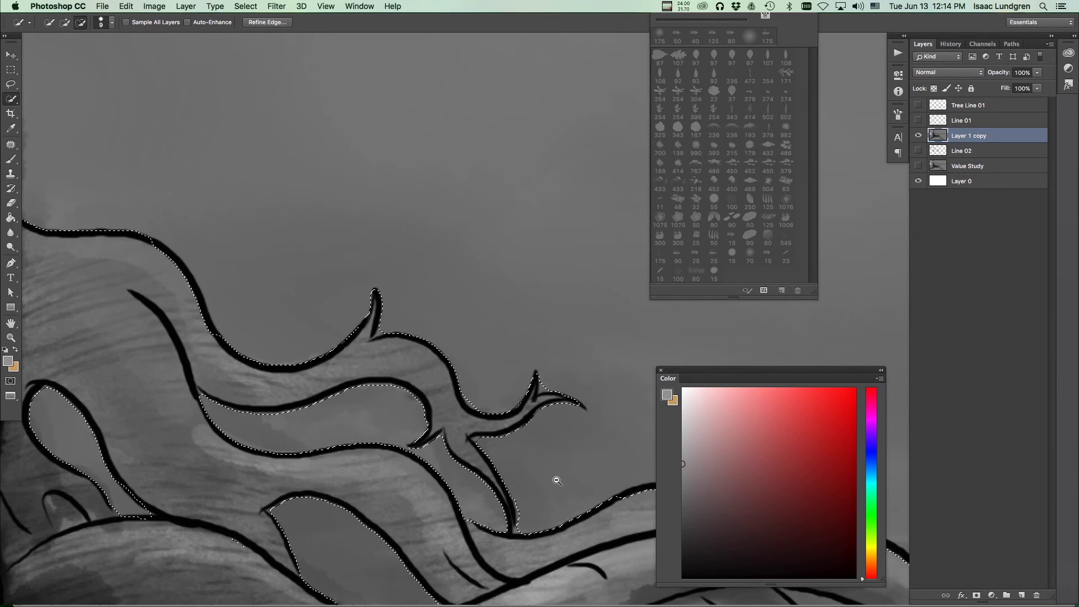
scroll(566, 446, "up", 3)
key("super+shift+d")
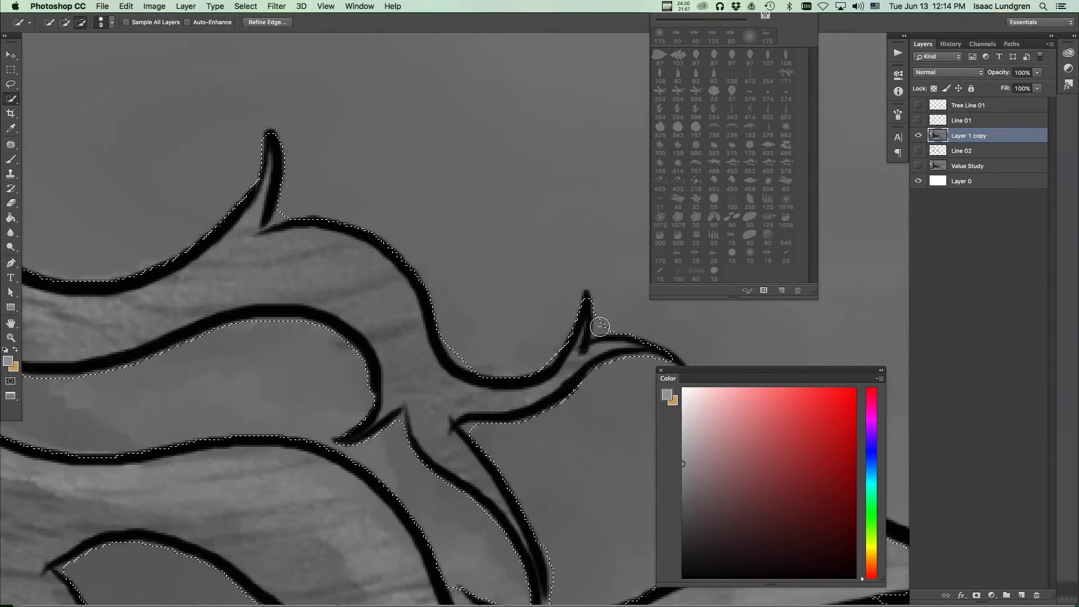
key("super+alt+z")
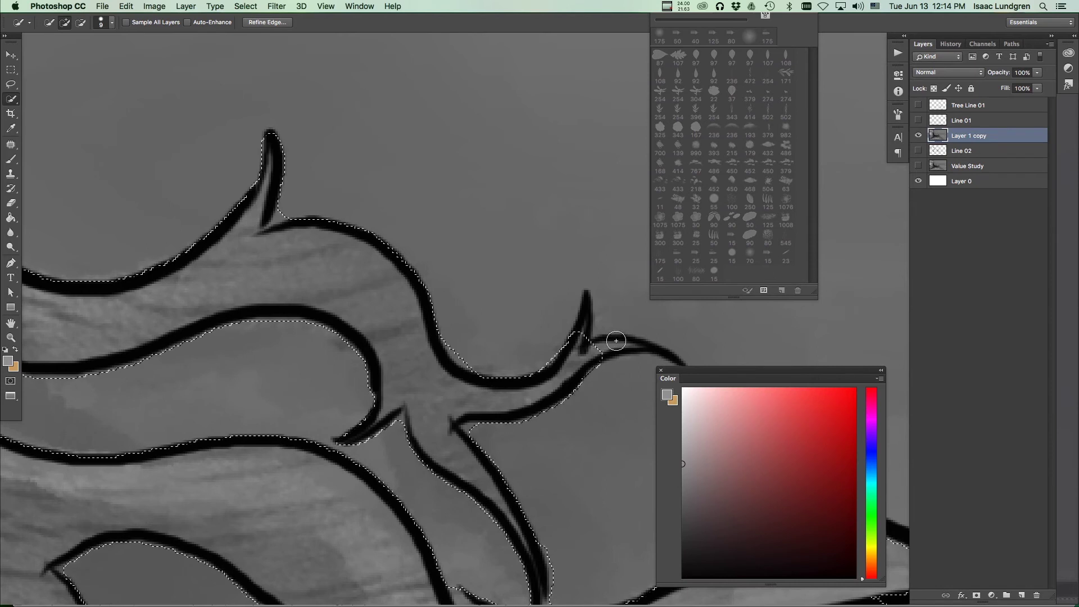
key("super+alt+z")
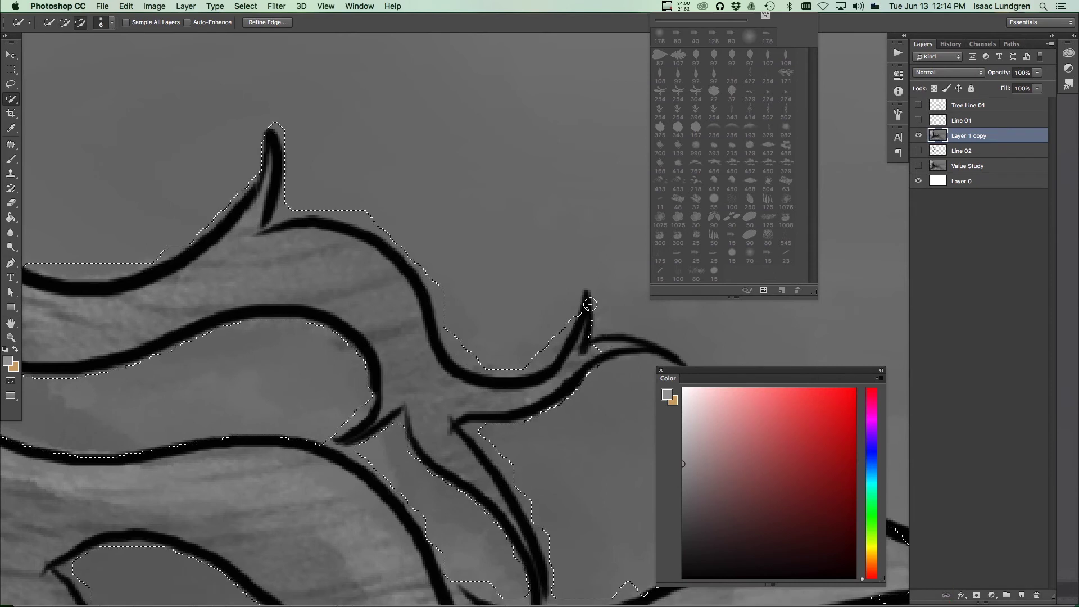
key("super+alt+z")
scroll(501, 366, "down", 3)
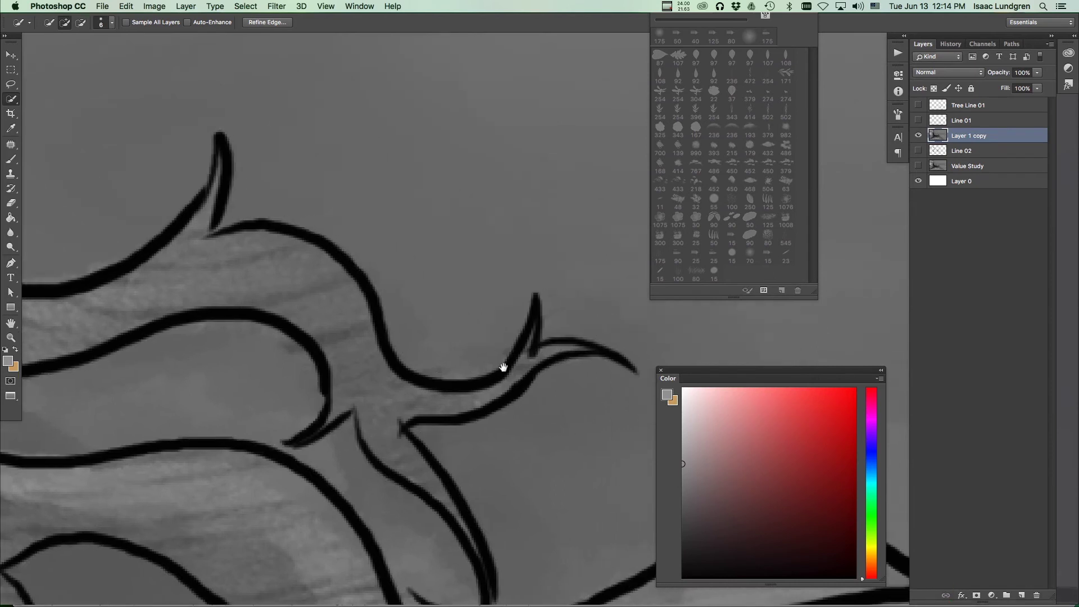
scroll(538, 389, "up", 2)
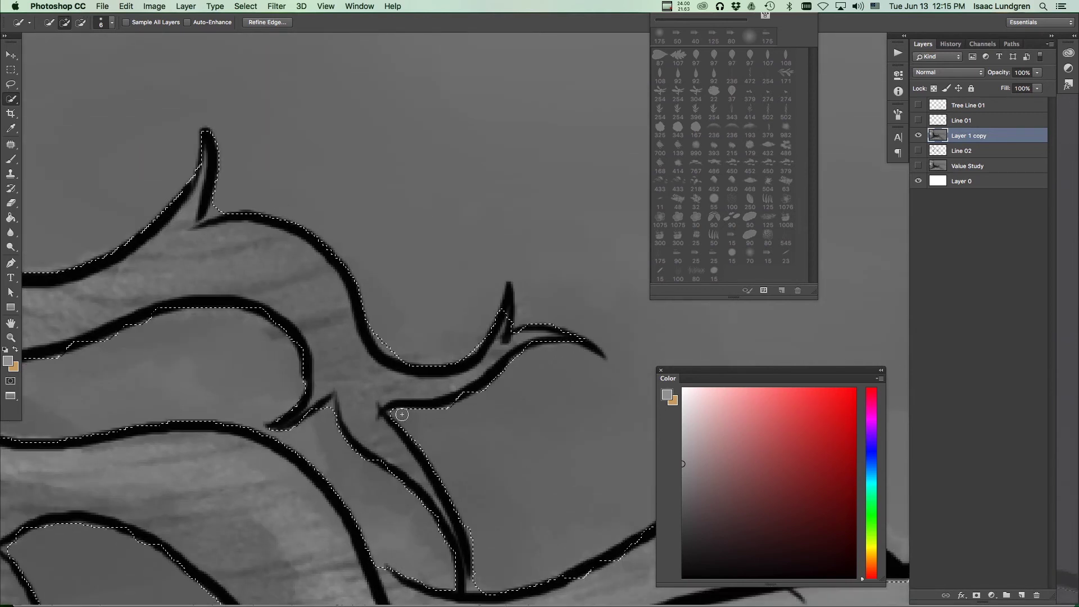
Step: Trim the selection edge along the upper root curve and around the junction beneath the forked tip
key("alt")
scroll(537, 390, "down", 3)
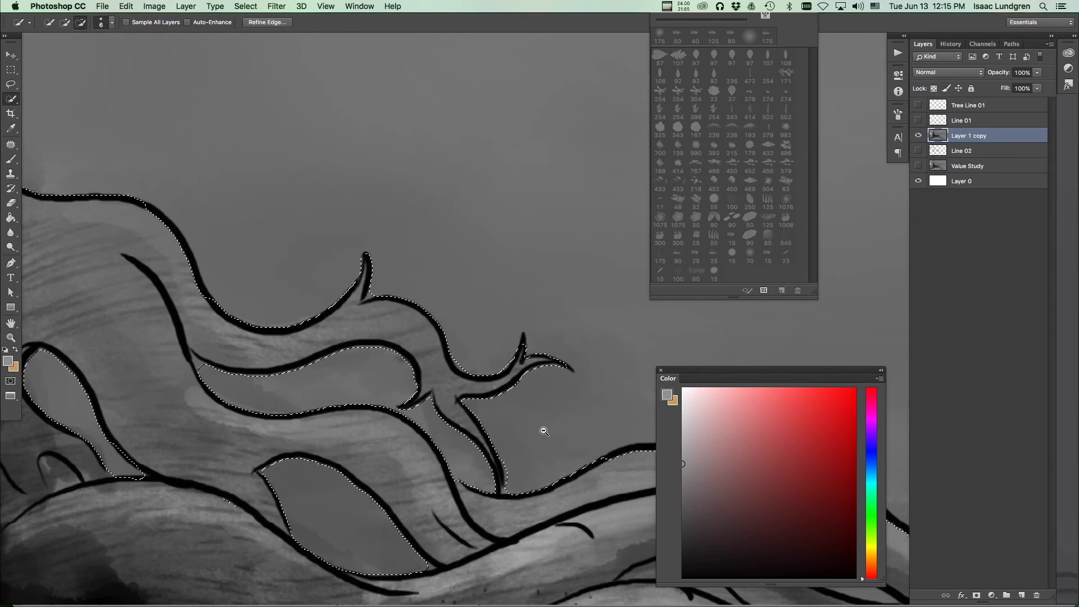
scroll(460, 360, "up", 4)
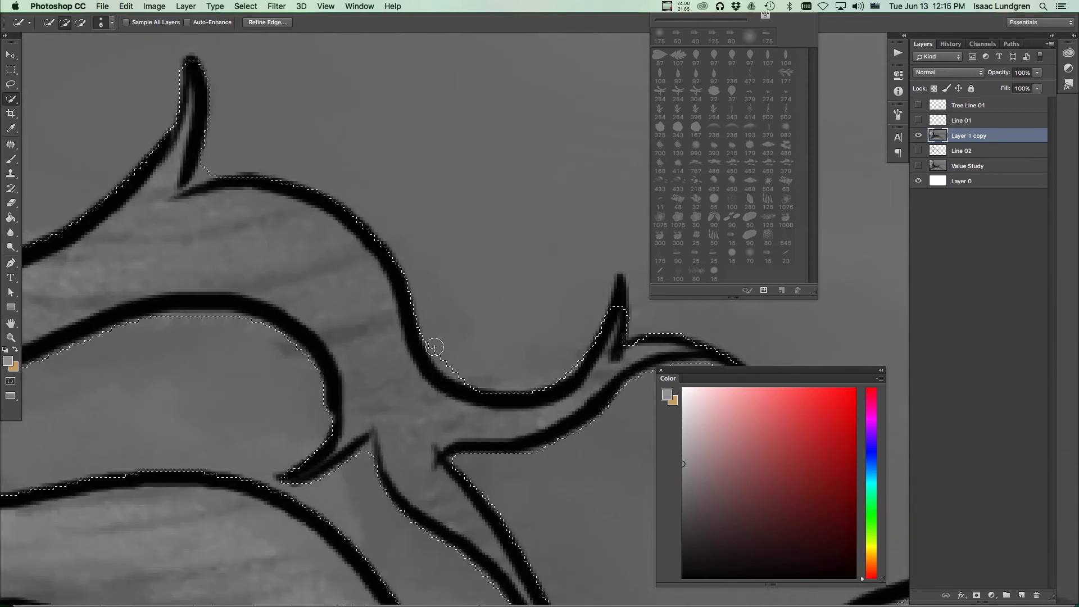
scroll(519, 431, "down", 3)
scroll(518, 431, "down", 8)
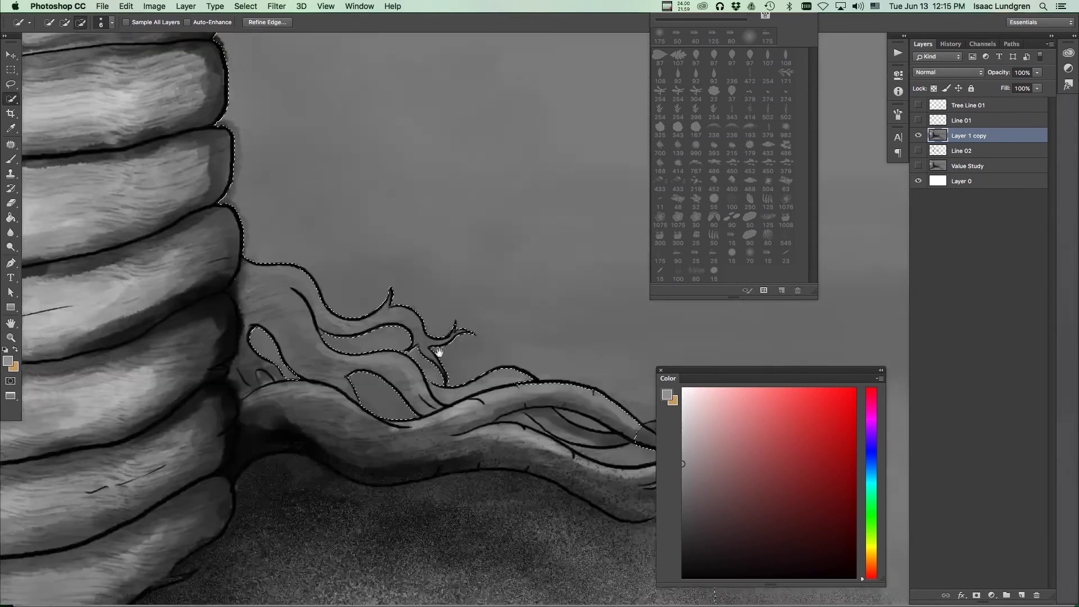
Step: Subtract a rectangle covering the ground and lower roots, leaving a straight horizon edge across to the canvas's far side
scroll(352, 414, "right", 2)
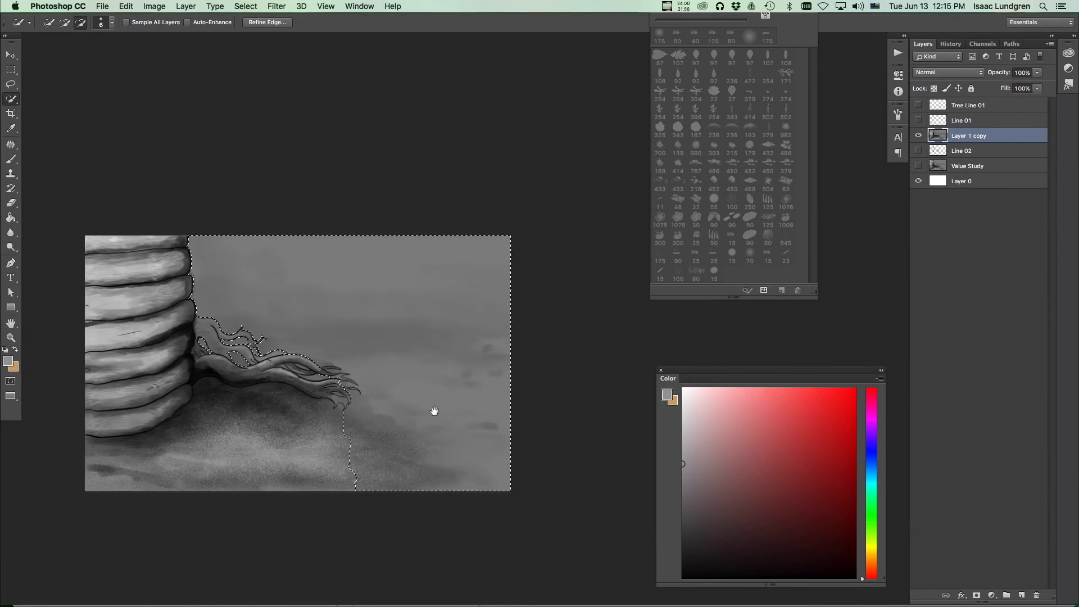
scroll(433, 440, "up", 2)
scroll(433, 440, "up", 1)
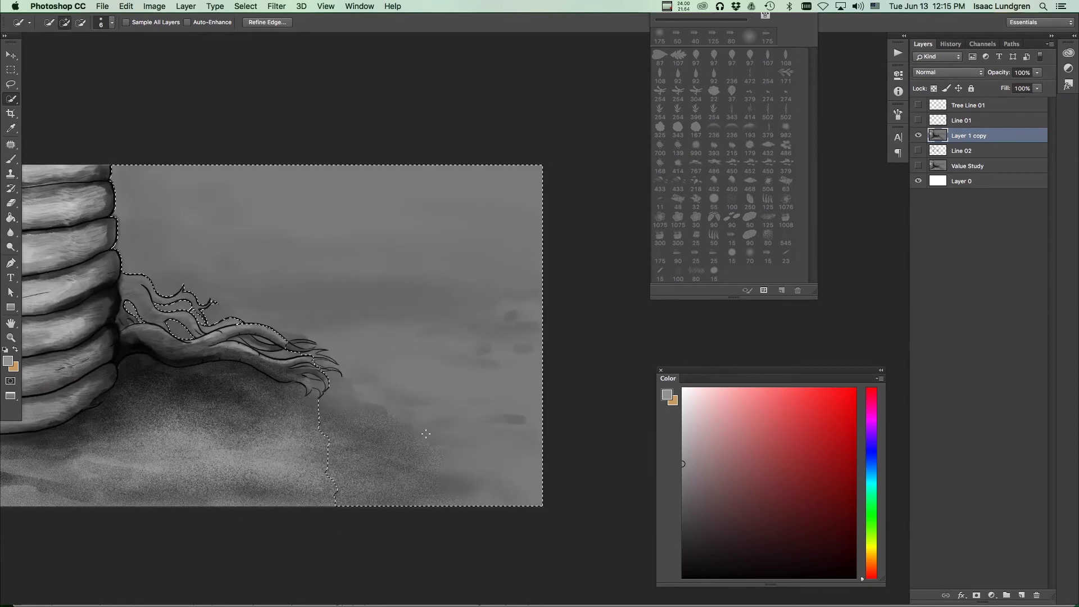
left_click(10, 69)
key("alt")
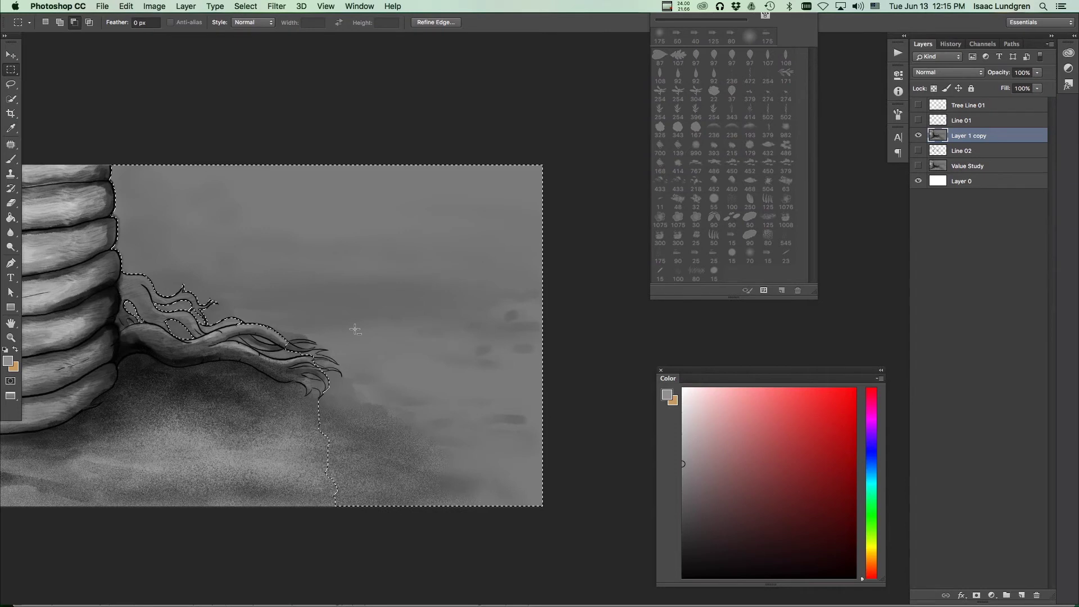
left_click_drag(242, 336, 539, 524)
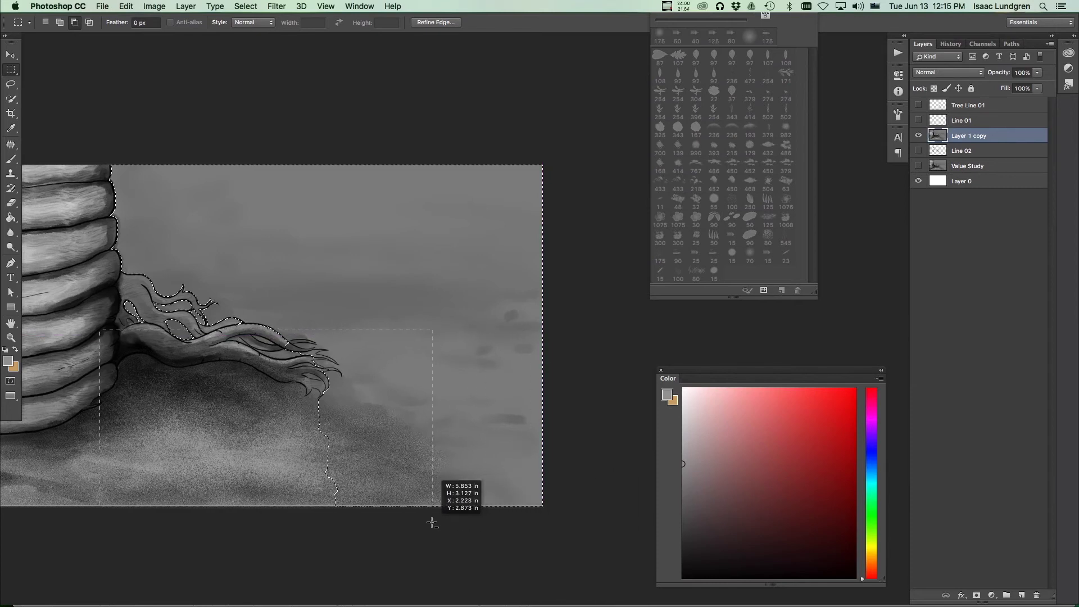
left_click_drag(434, 523, 573, 500)
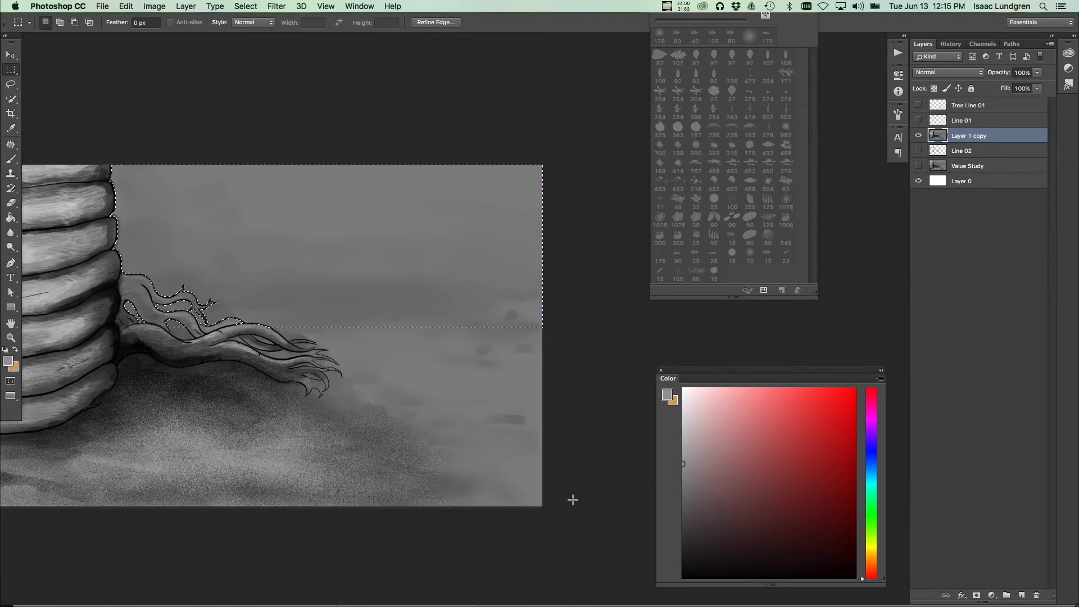
Step: Examine the selection outline around the trunk, the root gaps and the straight horizon edge
scroll(422, 412, "down", 5)
scroll(397, 414, "up", 5)
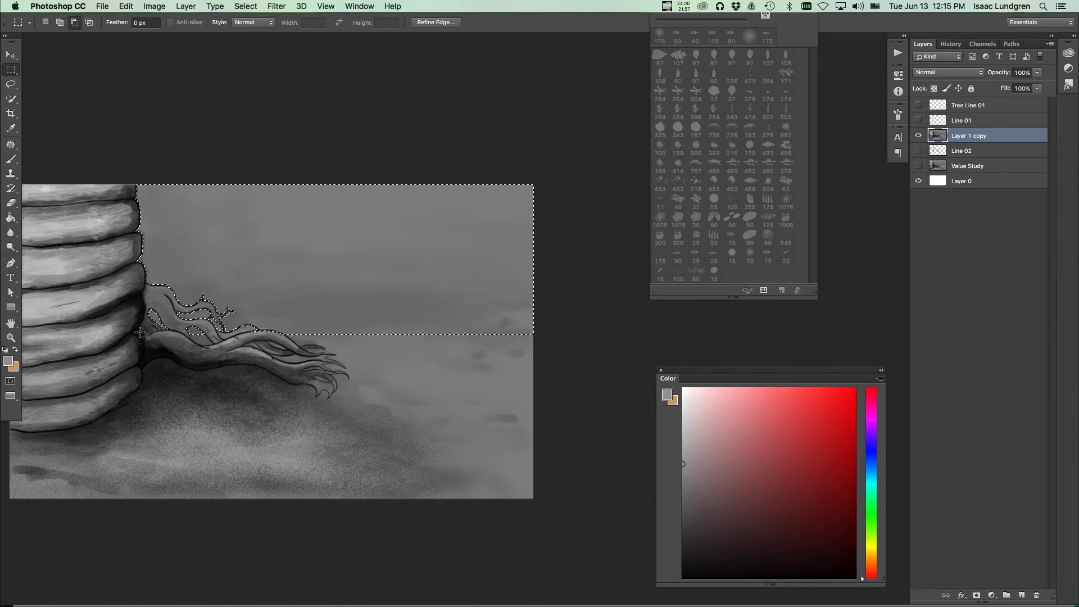
scroll(246, 332, "up", 5)
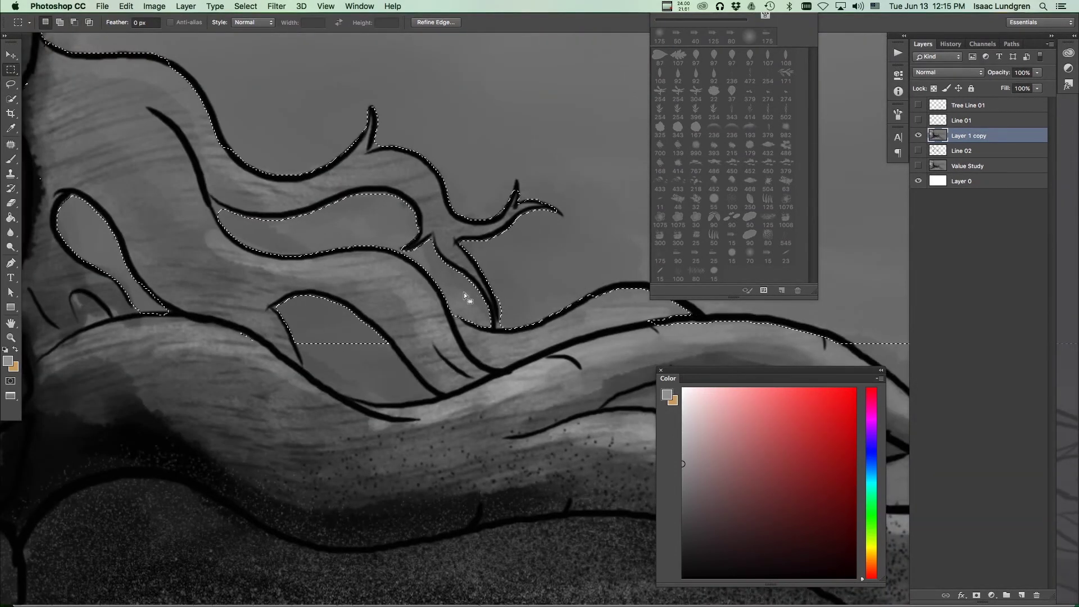
scroll(525, 308, "down", 5)
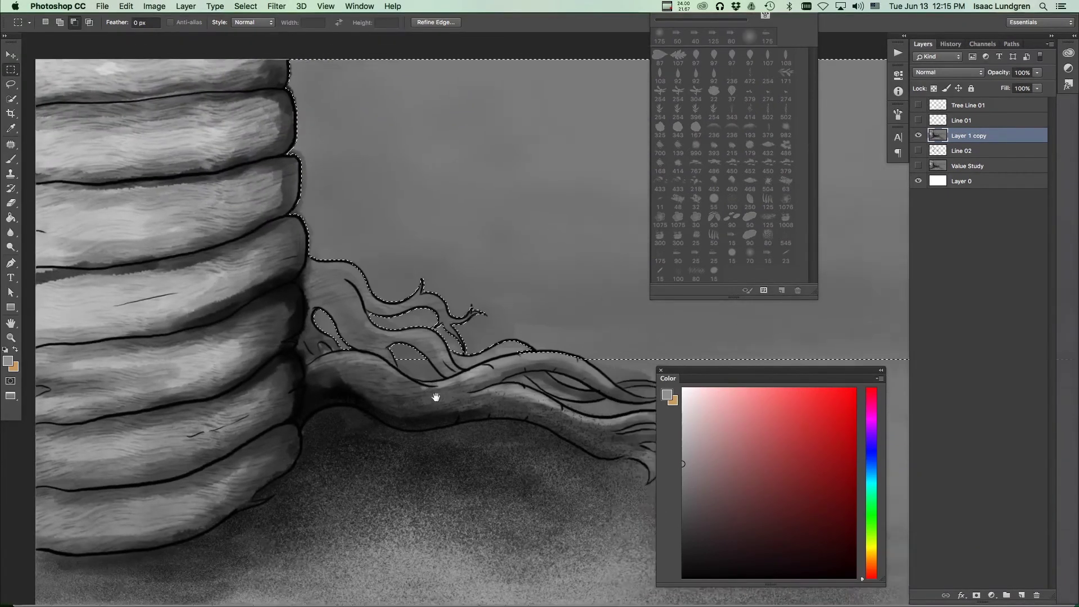
left_click_drag(434, 392, 233, 434)
scroll(233, 434, "down", 3)
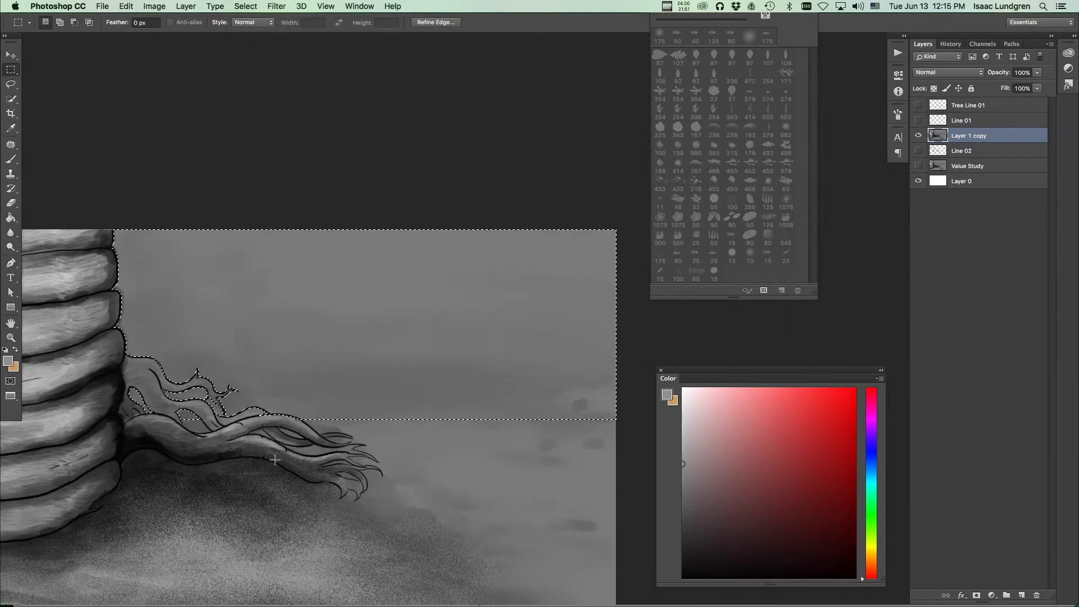
key("ctrl+d")
scroll(396, 433, "down", 2)
left_click_drag(437, 486, 410, 444)
key("ctrl+shift+d")
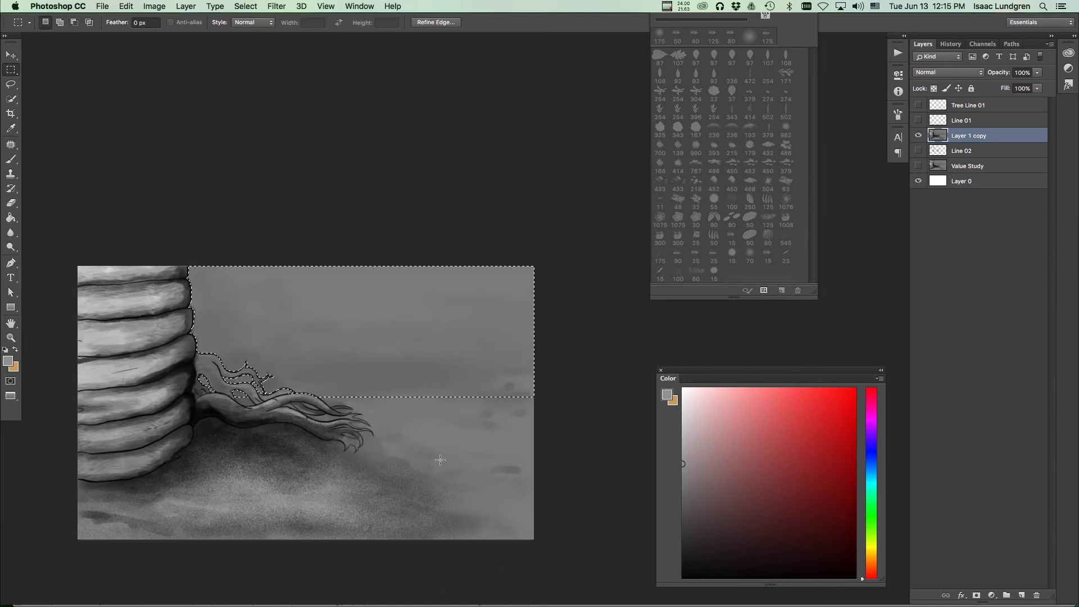
Step: Refine the selection edge with Smooth 18, Feather 0.8 px and Contrast 11%, output to a selection
left_click(243, 6)
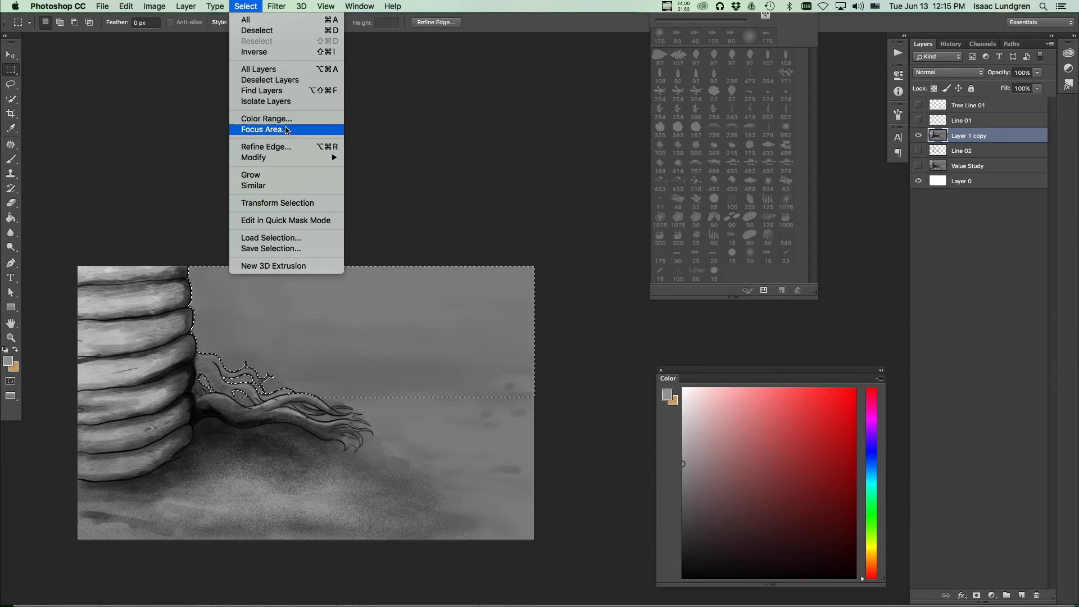
left_click(281, 147)
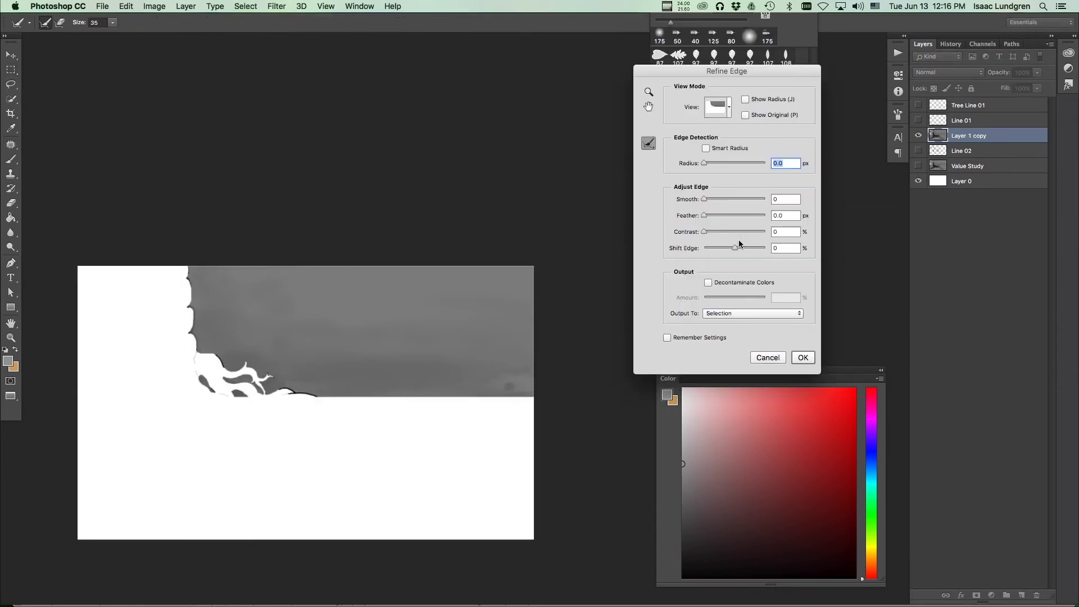
left_click(260, 379, "alt")
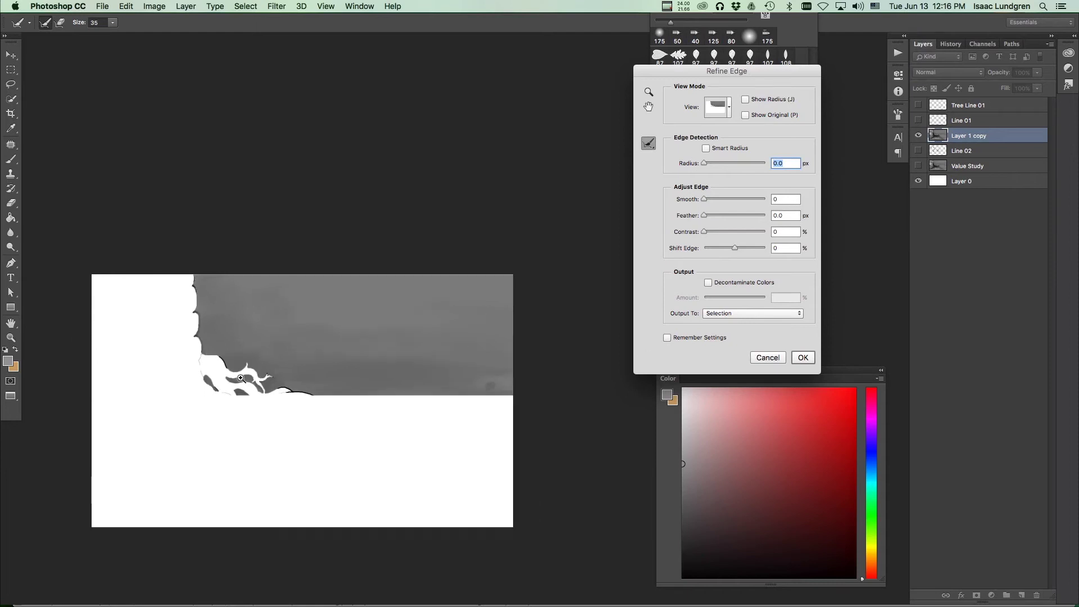
left_click(241, 378)
left_click(241, 377)
left_click(242, 375)
left_click_drag(241, 376, 354, 387)
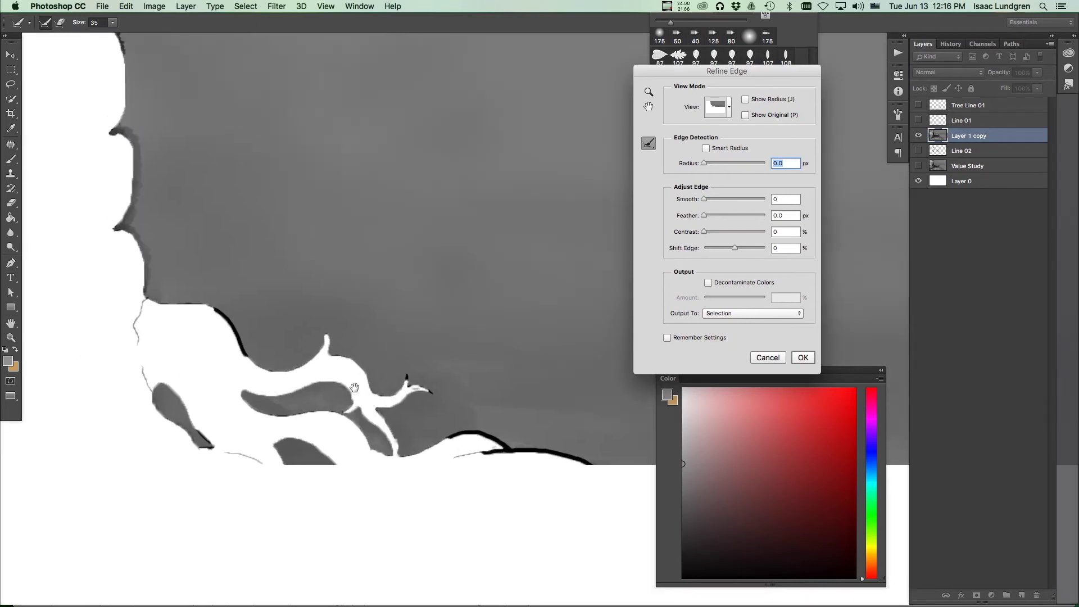
left_click_drag(707, 201, 709, 203)
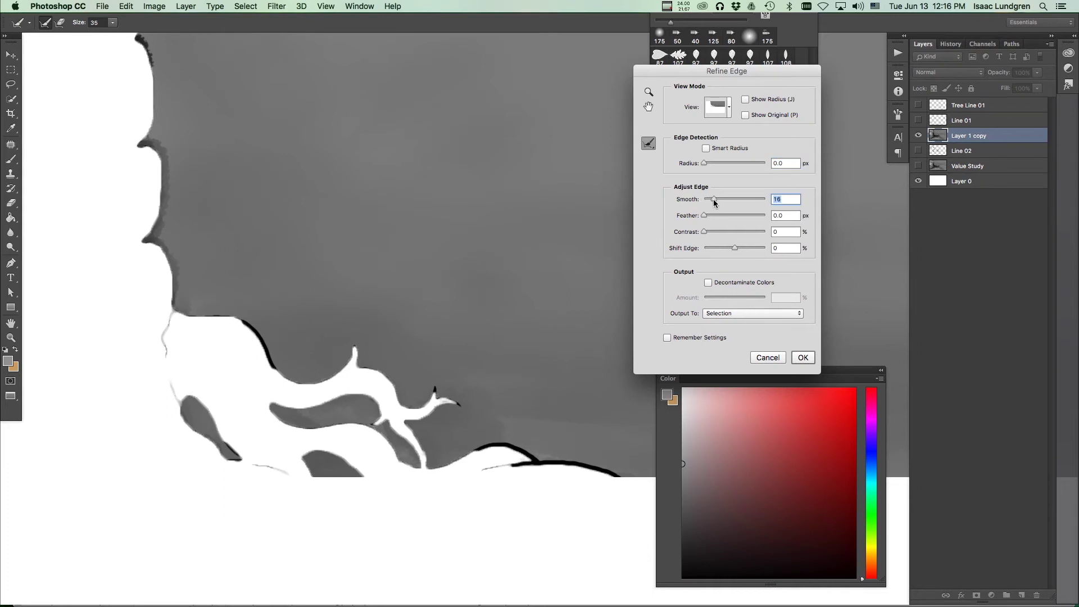
mouse_move(717, 200)
left_mouse_down()
mouse_move(715, 226)
mouse_move(707, 219)
left_mouse_up()
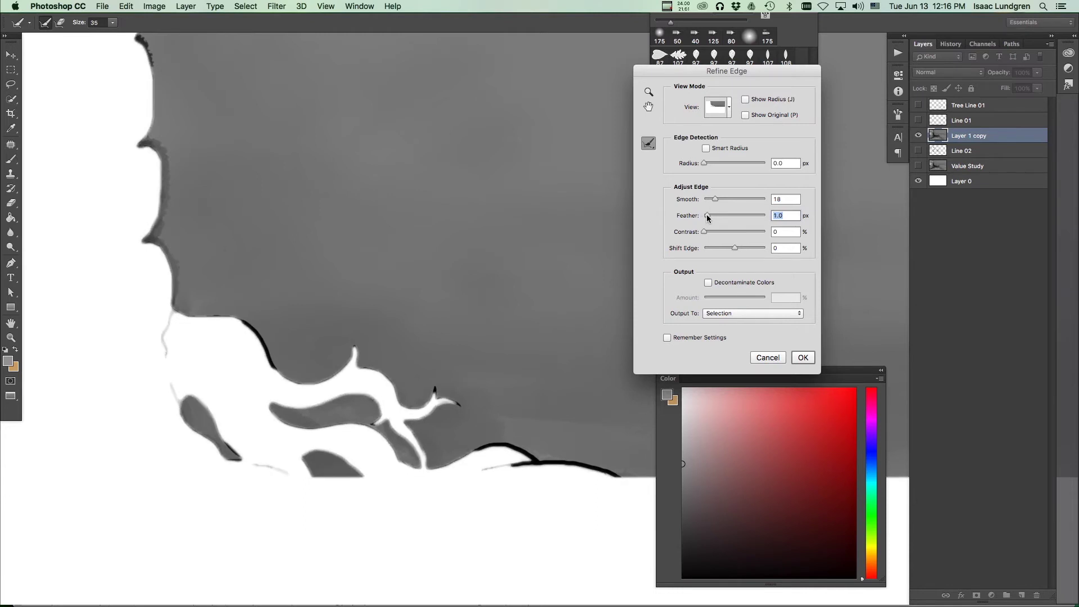
left_click_drag(708, 236, 708, 236)
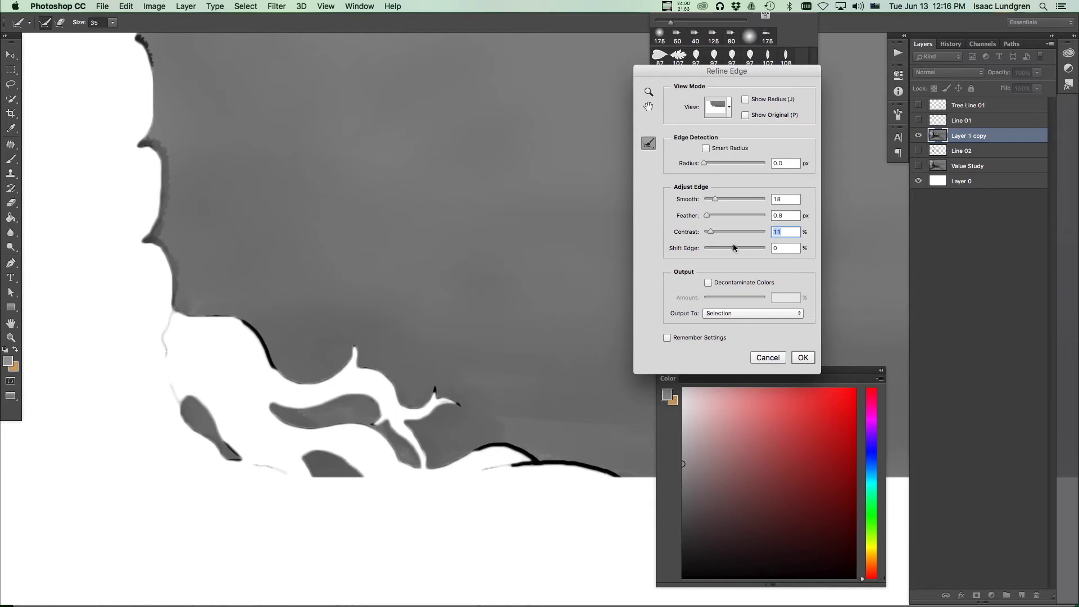
mouse_move(734, 247)
left_mouse_down()
mouse_move(723, 246)
mouse_move(734, 246)
left_mouse_up()
left_click(803, 358)
Step: Cut the selected background out of Layer 1 copy and paste it in place on a new layer
scroll(501, 316, "down", 6)
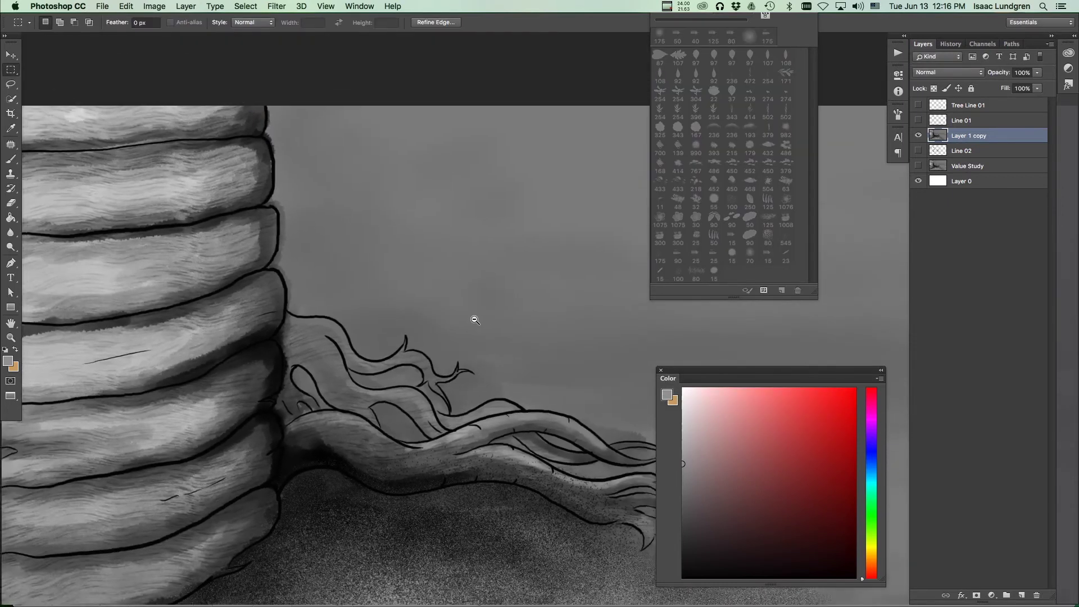
scroll(388, 313, "up", 4)
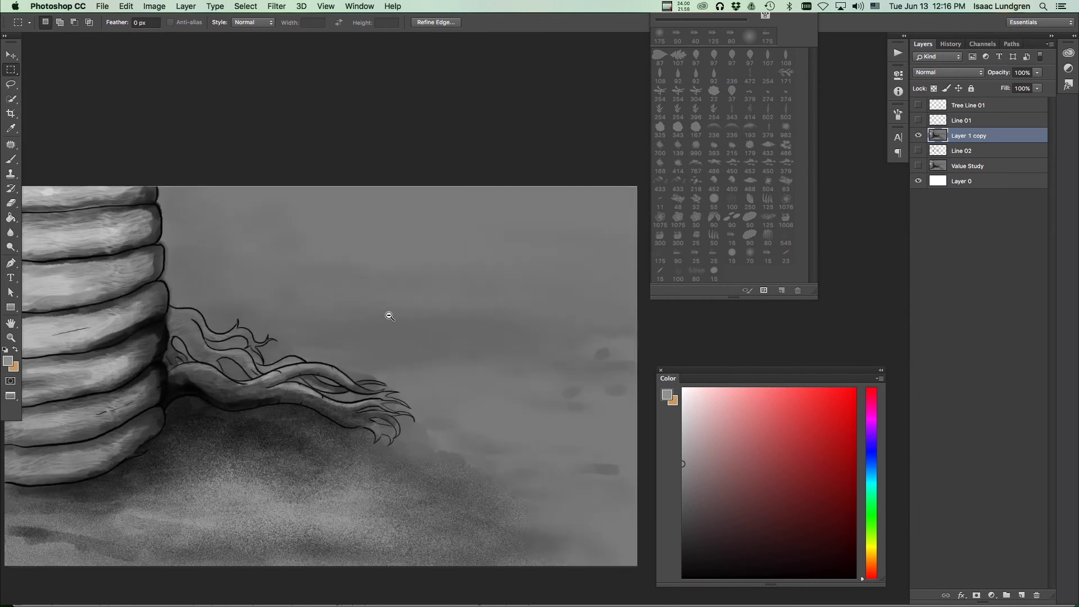
scroll(486, 362, "down", 4)
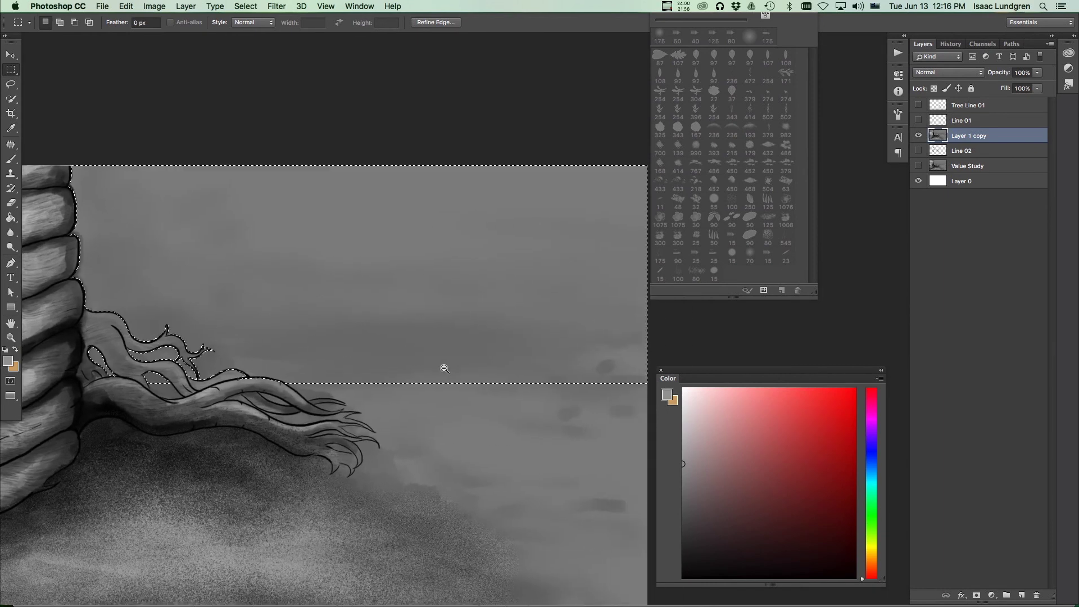
scroll(422, 368, "up", 1)
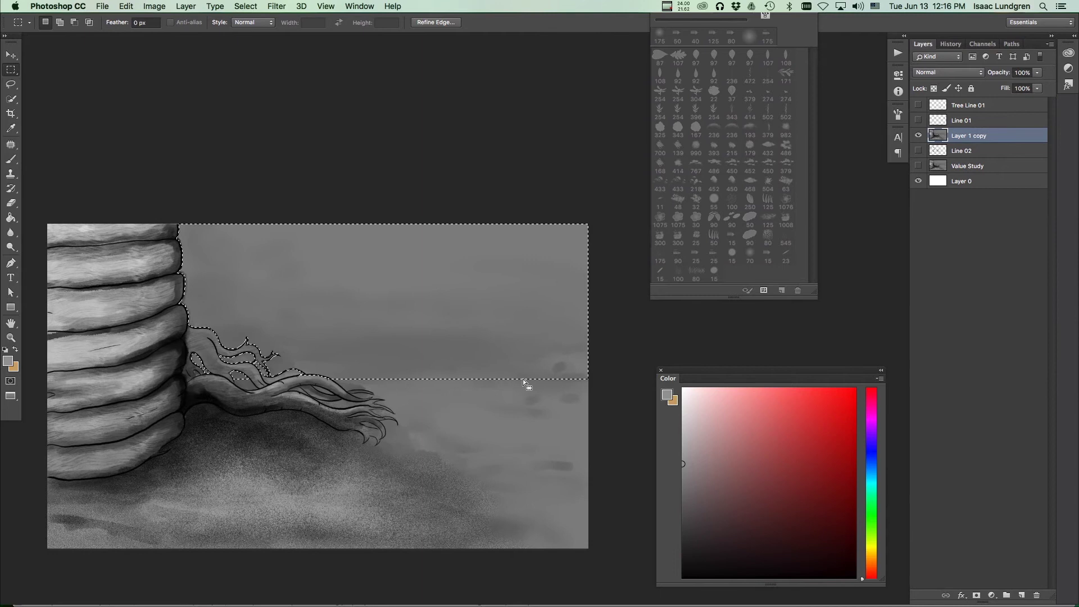
key("Delete")
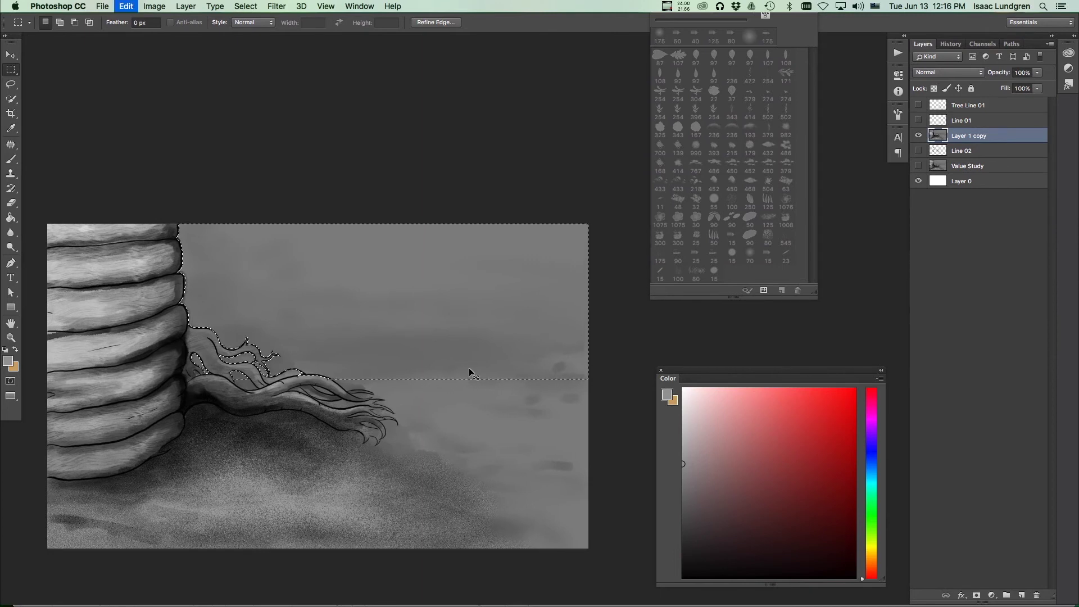
key("super+d")
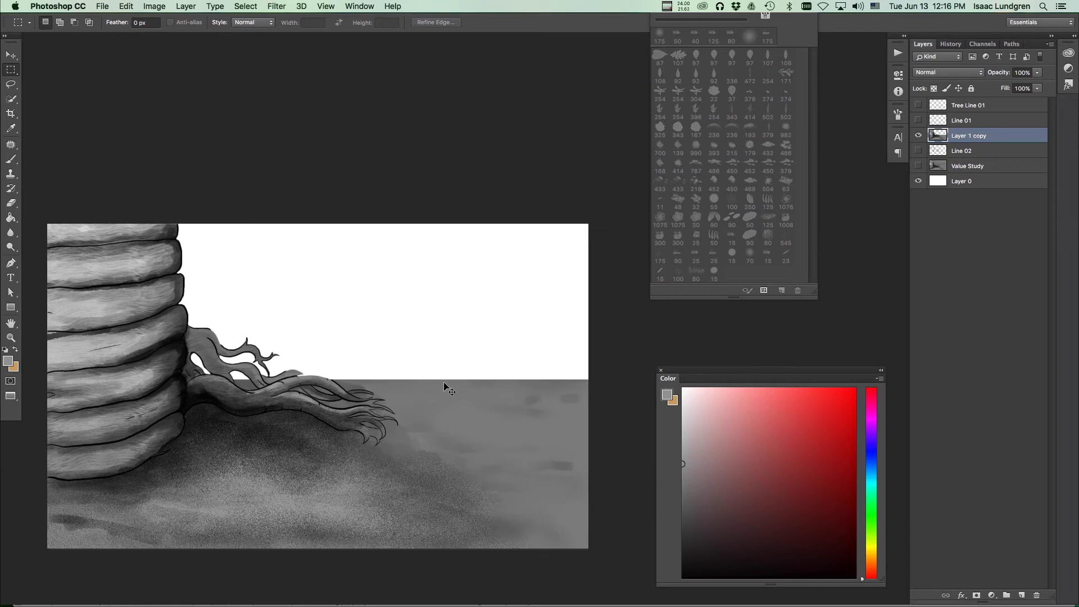
key("super+v")
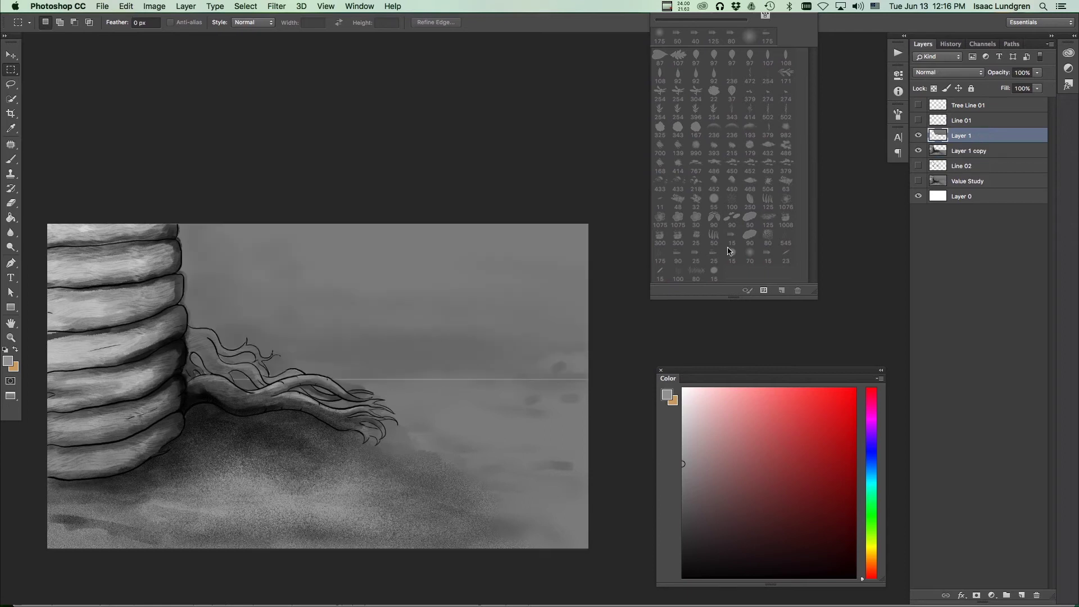
Step: Move the pasted background layer below Layer 1 copy and hide Layer 1 copy
left_click_drag(958, 140, 962, 159)
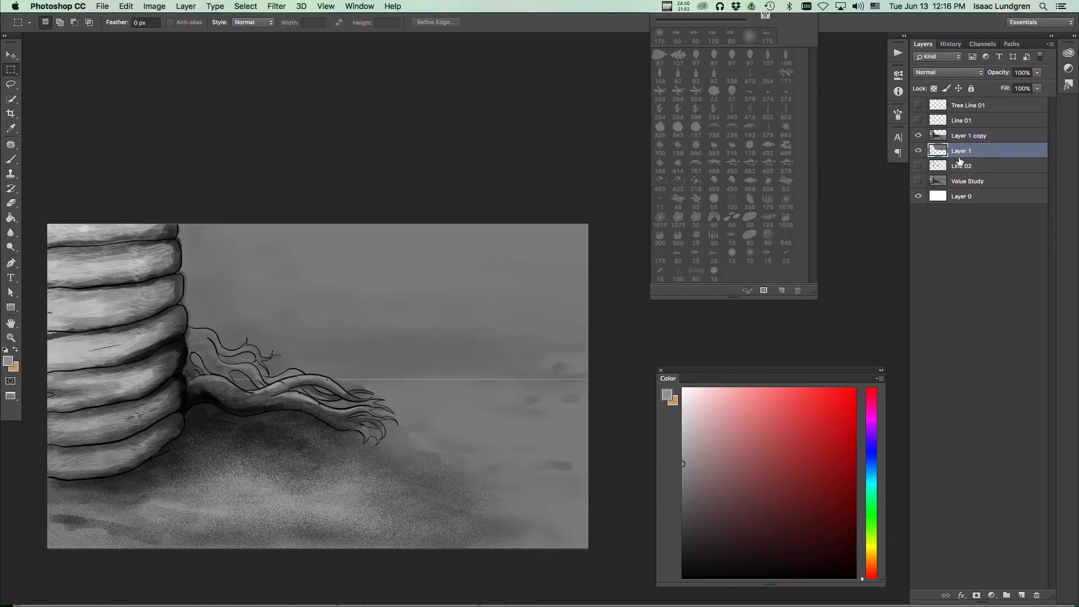
left_click(918, 136)
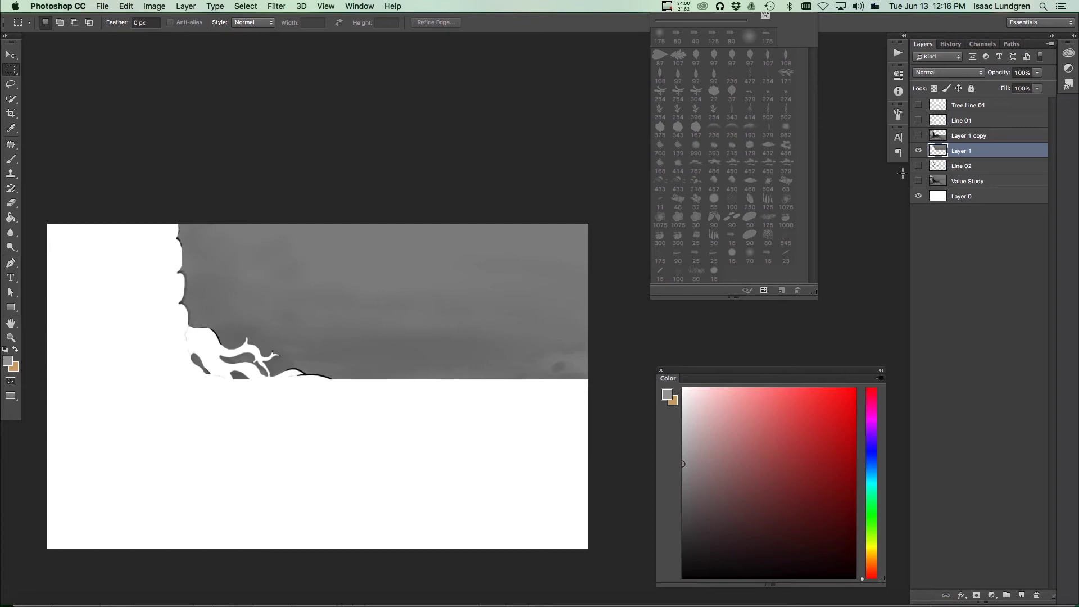
Step: Delete the cut background layer, Layer 1, and show Layer 1 copy again
left_click(918, 152)
left_click_drag(944, 152, 1036, 594)
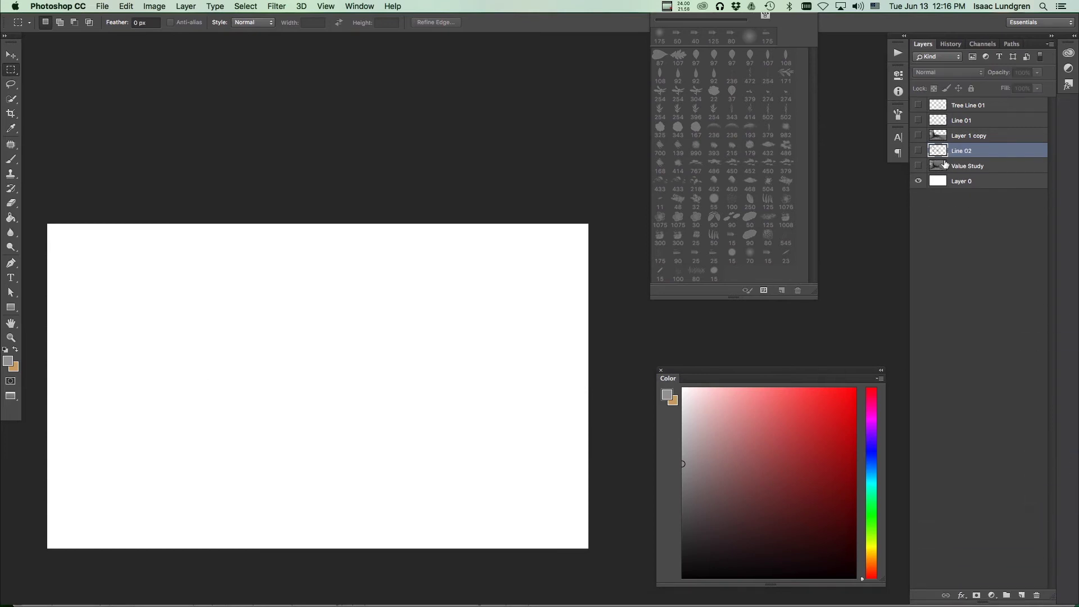
left_click(918, 137)
Step: Make Layer 1 copy the active layer for brushing around the roots and reduce the brush size to 35 px
left_click_drag(224, 326, 292, 327)
left_click_drag(323, 410, 298, 361)
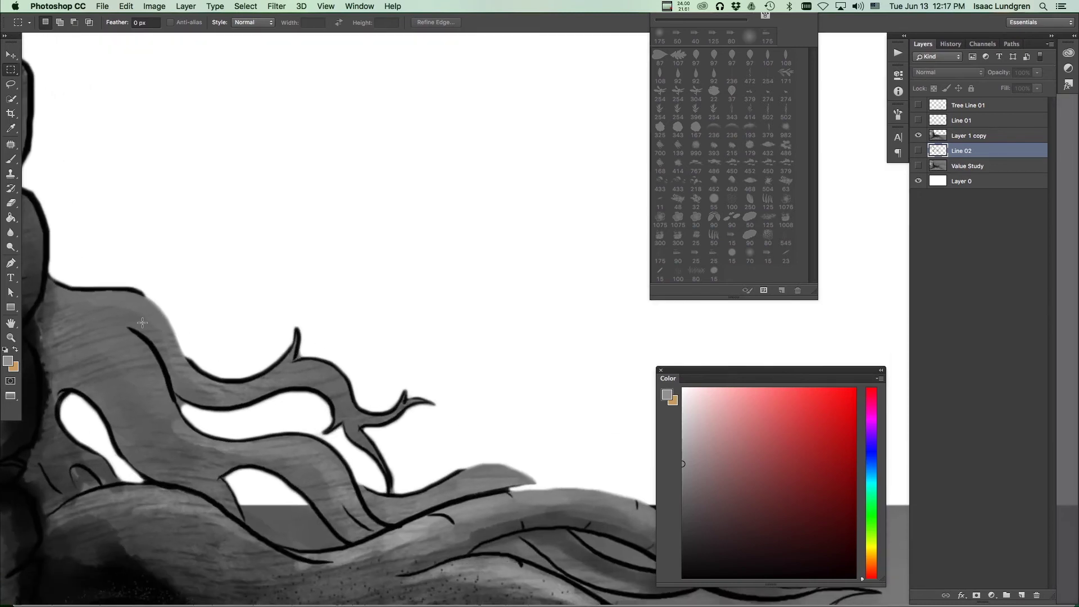
key("b")
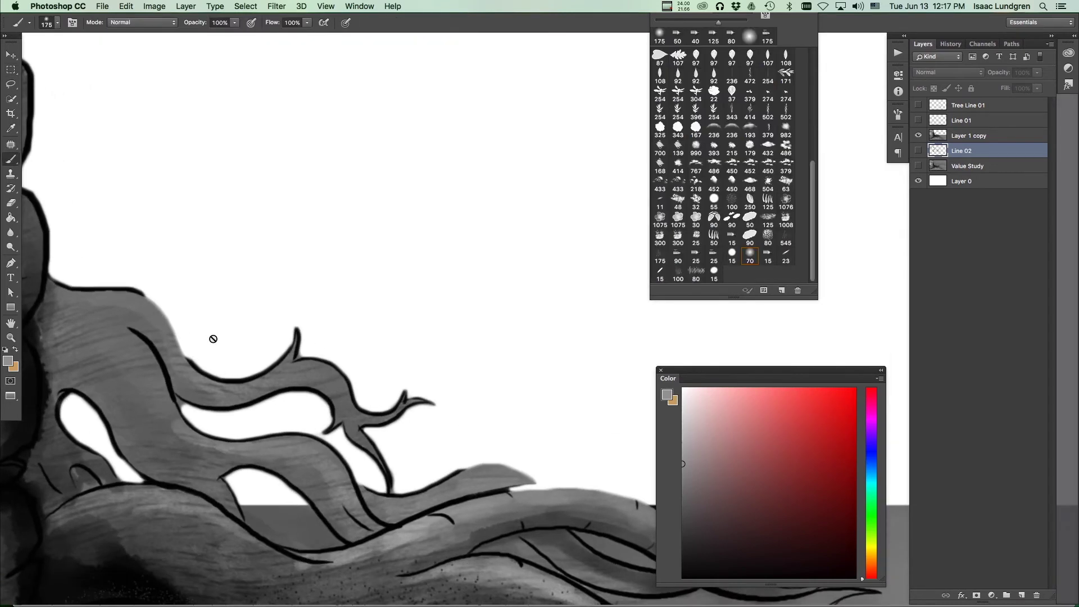
left_click(969, 142)
key("h")
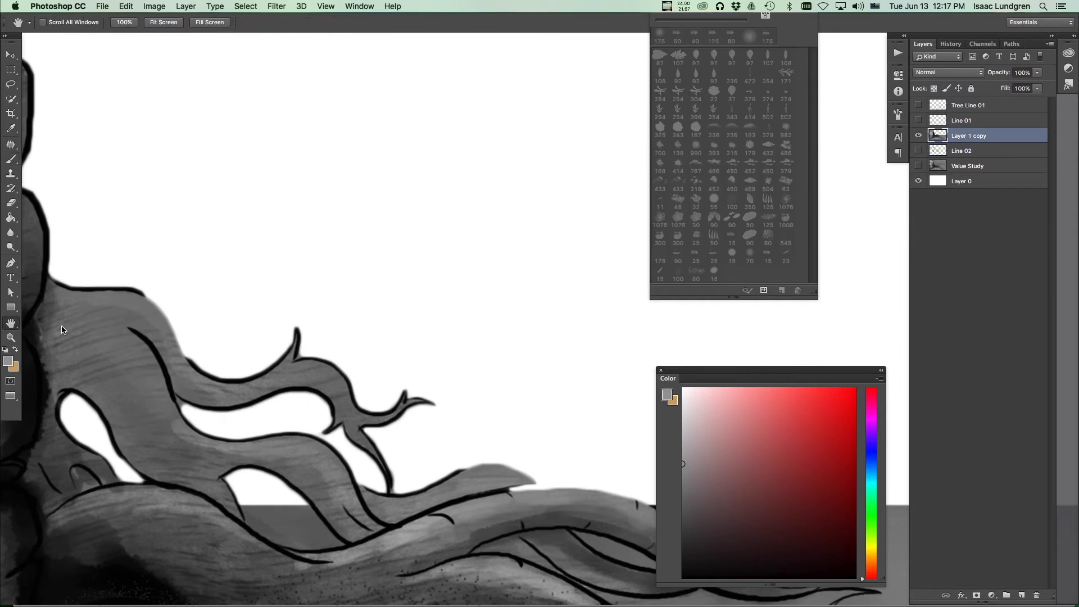
left_click_drag(109, 332, 197, 336)
key("b")
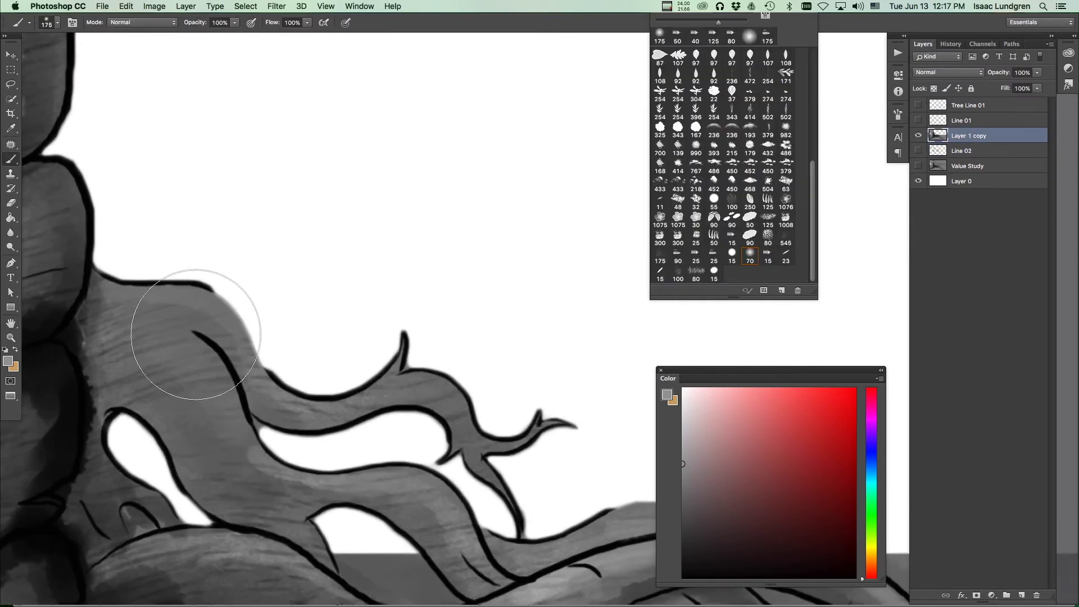
key("bracketleft")
key("bracketleft")
key("bracketleft")
key("bracketleft")
key("bracketleft")
key("bracketleft")
key("bracketleft")
key("bracketleft")
key("bracketleft")
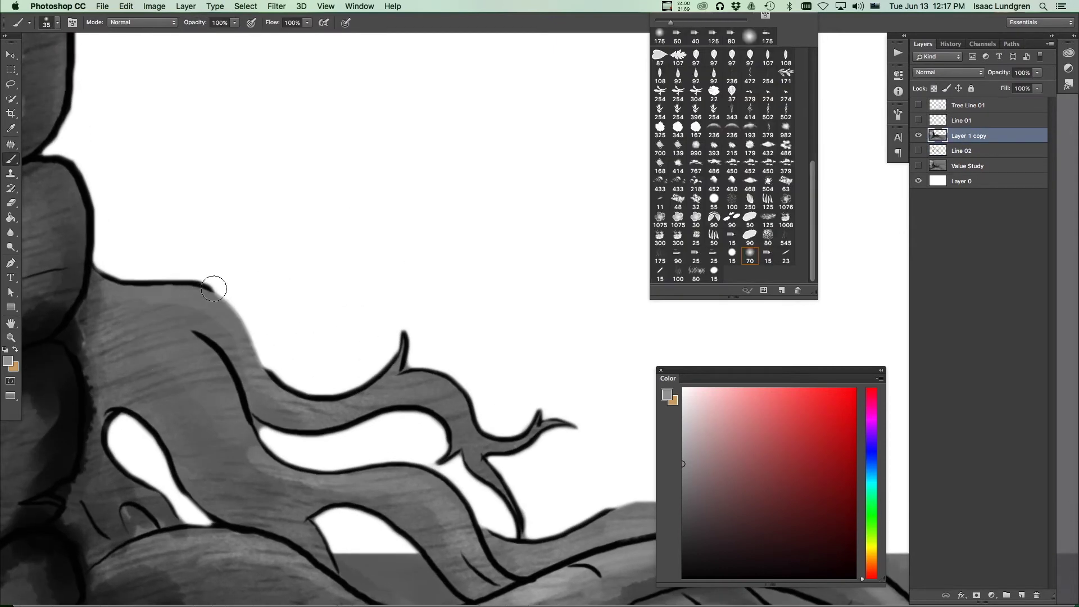
Step: Ink the missing black outline along the highest root's upper edge with a hard round 8 px brush, sampling black from the existing line
left_click(769, 260)
left_click(205, 284, "alt")
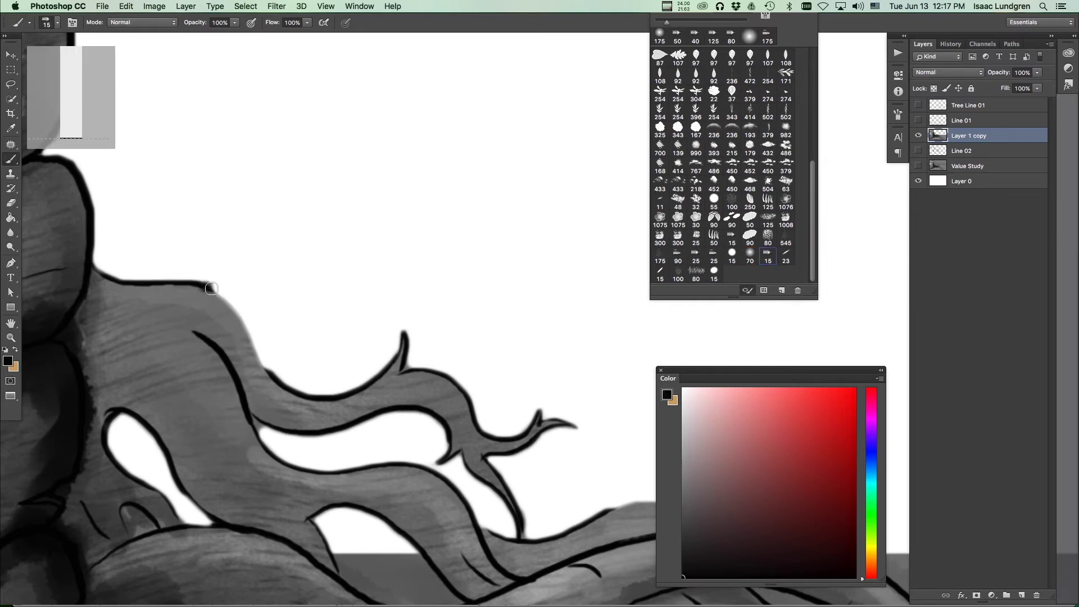
left_click(731, 259)
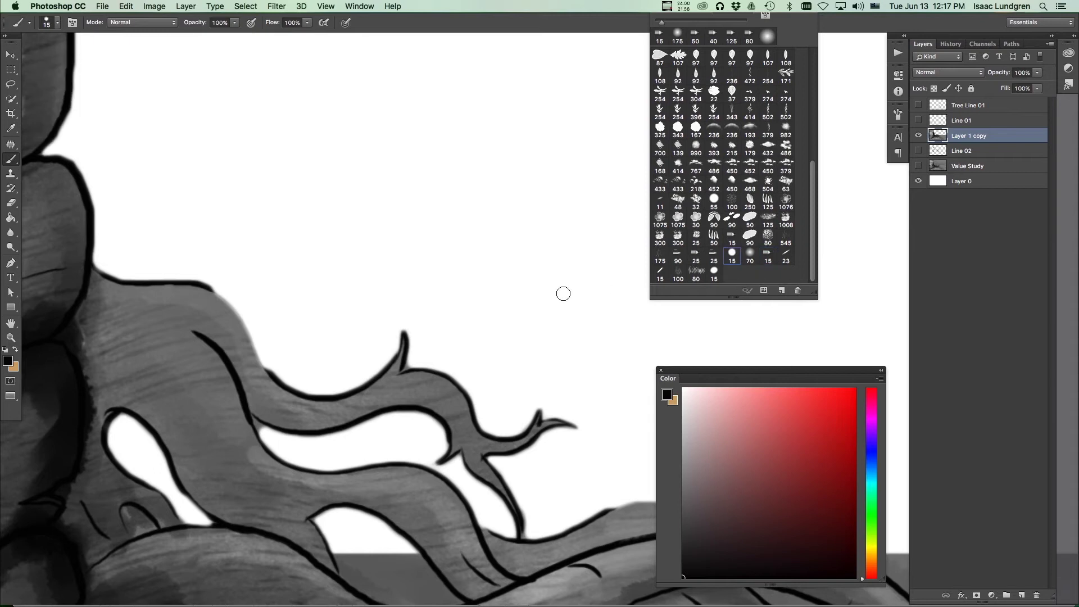
left_click_drag(213, 290, 280, 378)
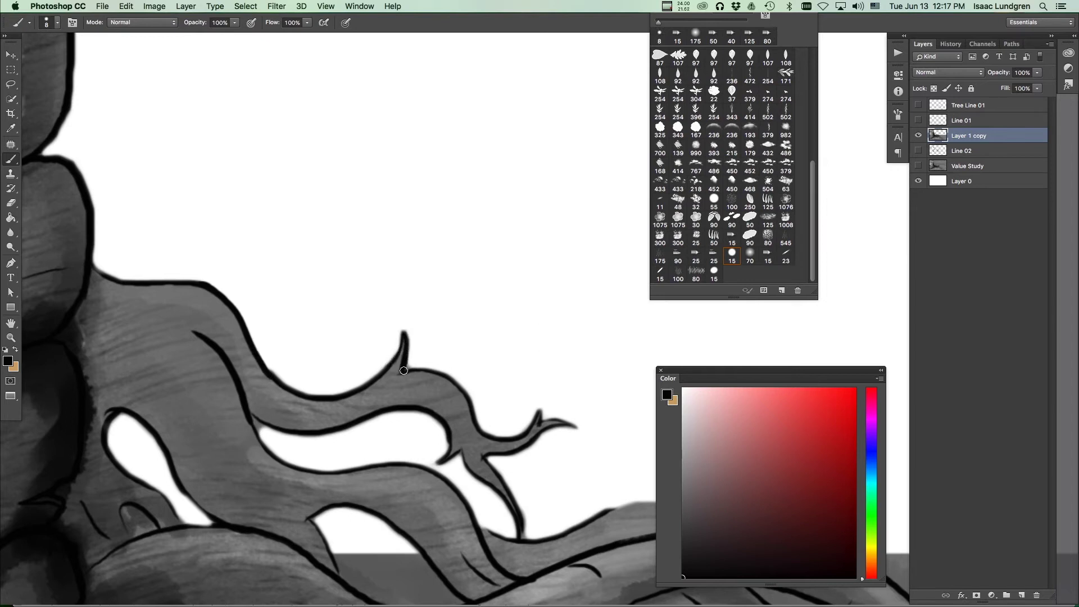
Step: Outline the short pointed root in black and erase the stray grey outside its upper edge with a 25 px eraser
scroll(609, 438, "right", 10)
scroll(551, 446, "down", 5)
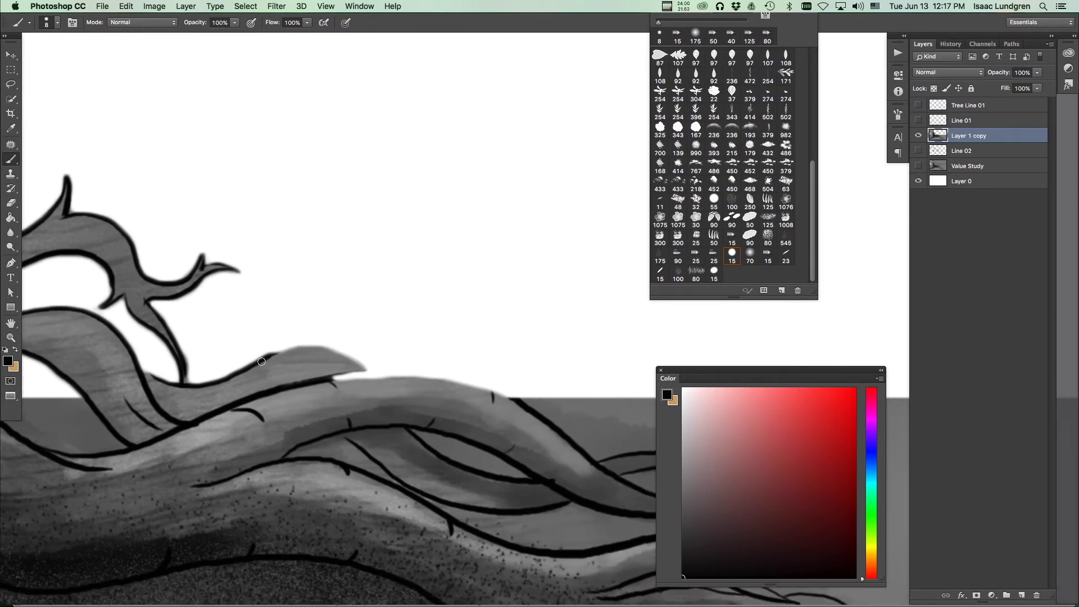
mouse_move(284, 351)
left_mouse_down()
mouse_move(385, 366)
mouse_move(317, 383)
left_mouse_up()
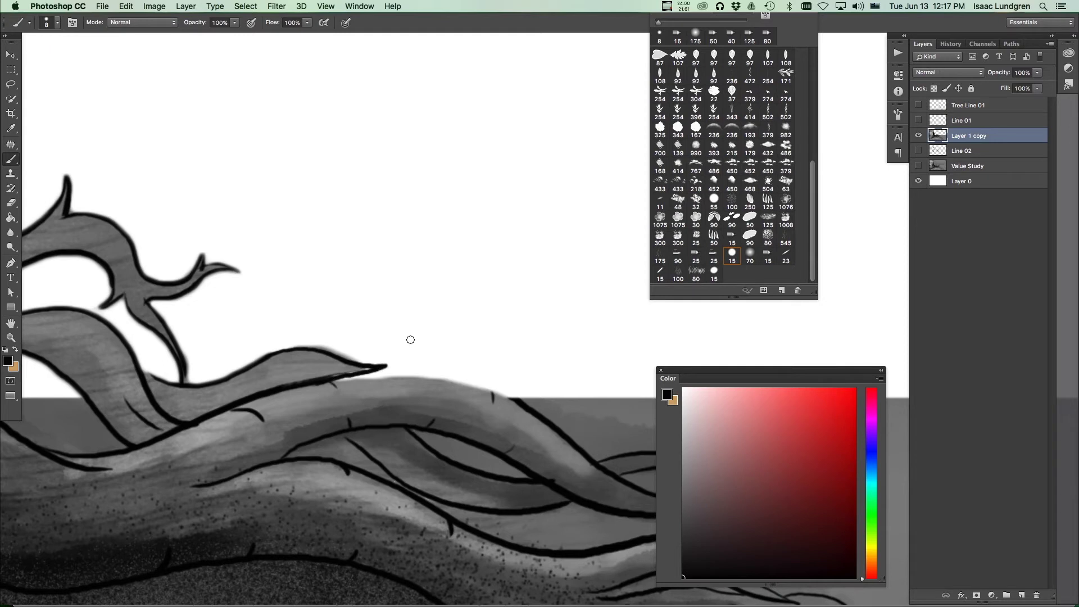
key("e")
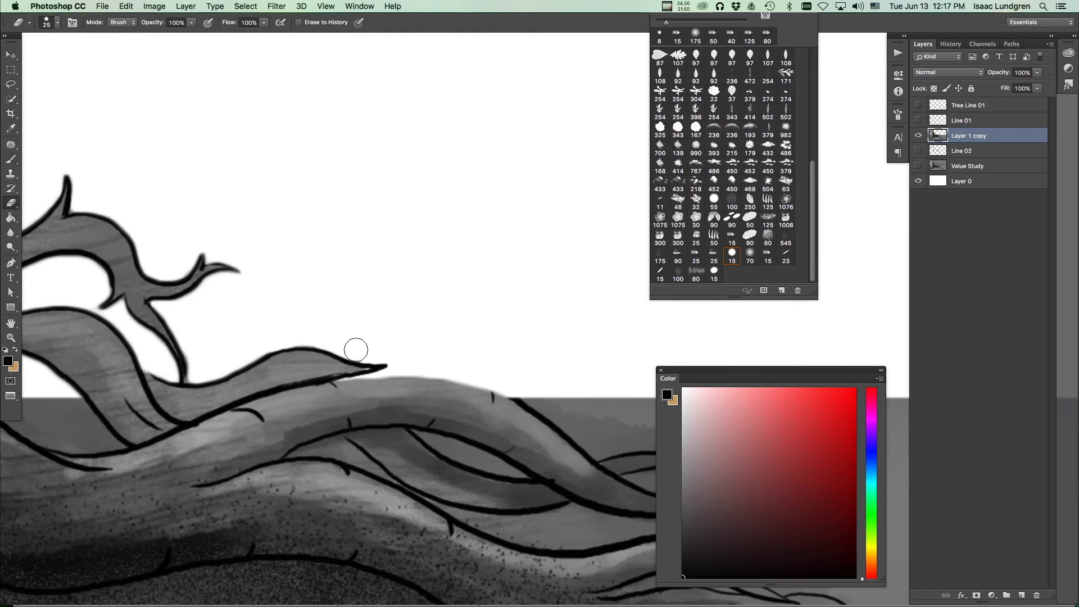
left_click_drag(506, 325, 579, 445)
Step: Ink the upper edge of the long root down to the horizon and sample the dark grey where they meet
key("b")
mouse_move(298, 387)
left_mouse_down()
mouse_move(452, 381)
mouse_move(564, 426)
mouse_move(445, 392)
left_mouse_up()
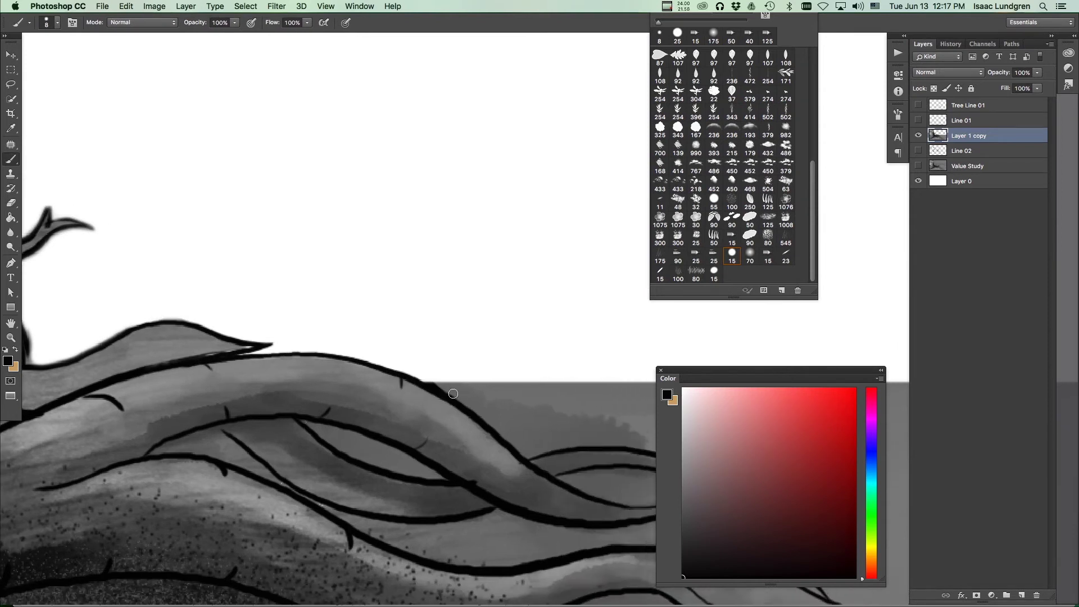
left_click(448, 388, "alt")
scroll(457, 381, "down", 8)
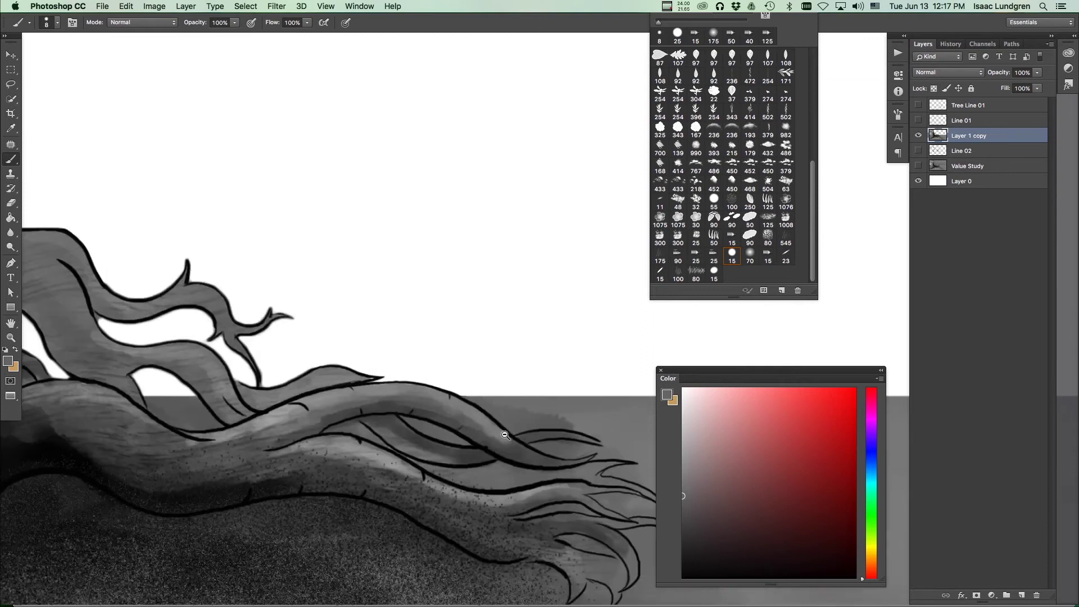
Step: Review the whole composition against the white sky and compare it with the Line 02 layer shown and hidden
scroll(392, 451, "down", 3)
mouse_move(477, 465)
left_mouse_down()
mouse_move(440, 458)
mouse_move(465, 462)
left_mouse_up()
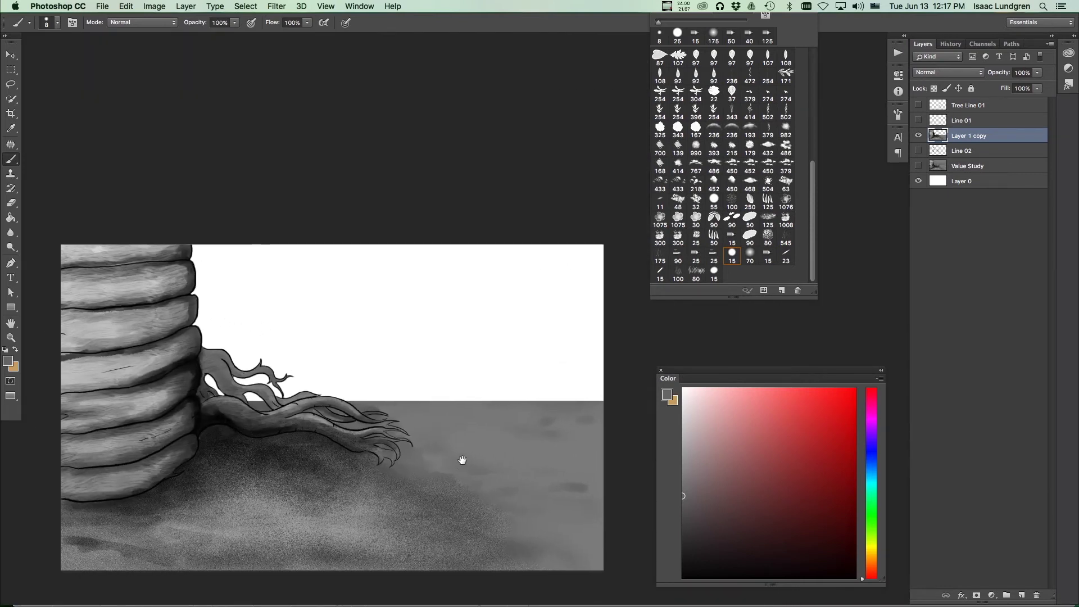
scroll(460, 457, "down", 3)
scroll(449, 466, "up", 1)
left_click_drag(454, 480, 438, 472)
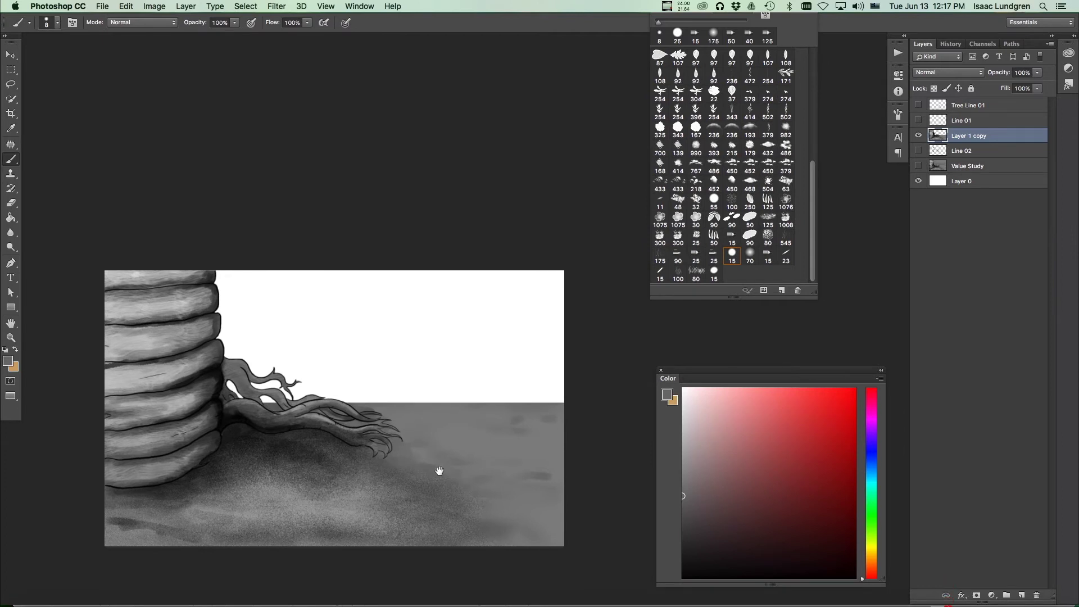
scroll(500, 480, "up", 2)
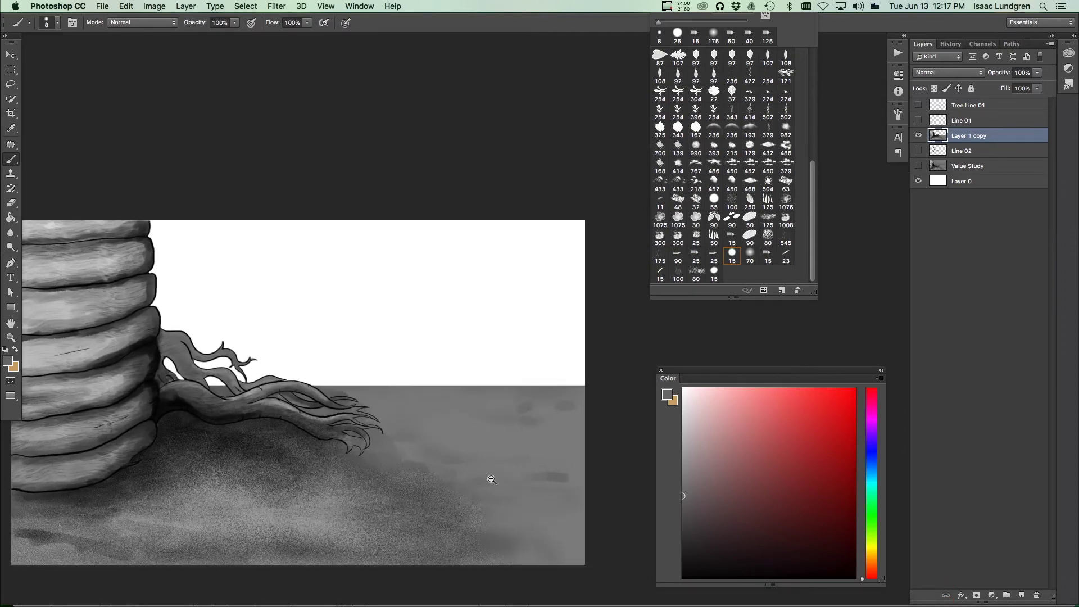
scroll(484, 477, "down", 1)
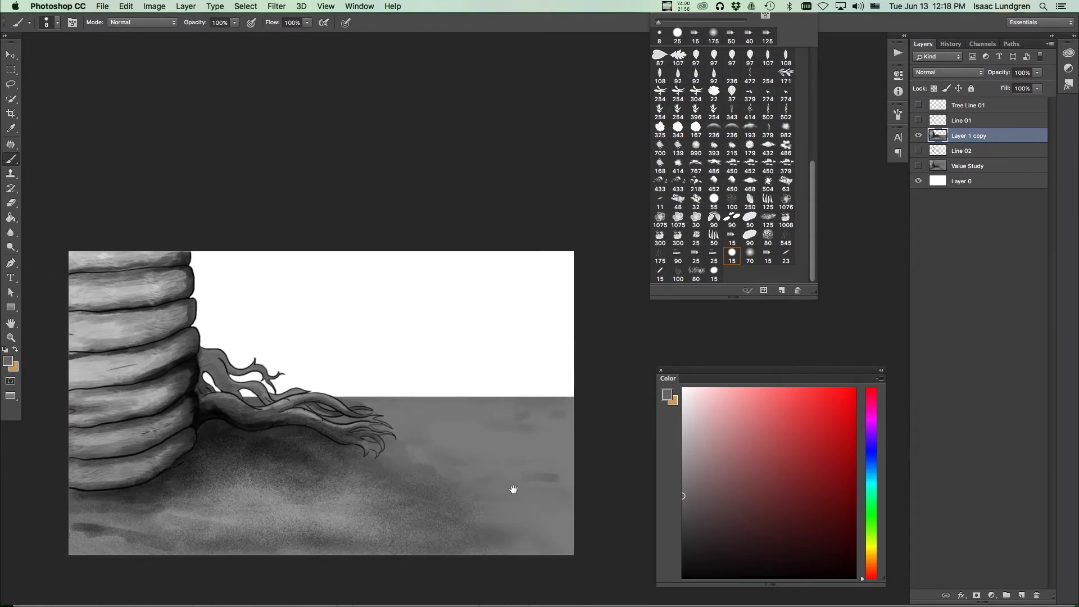
scroll(494, 484, "left", 2)
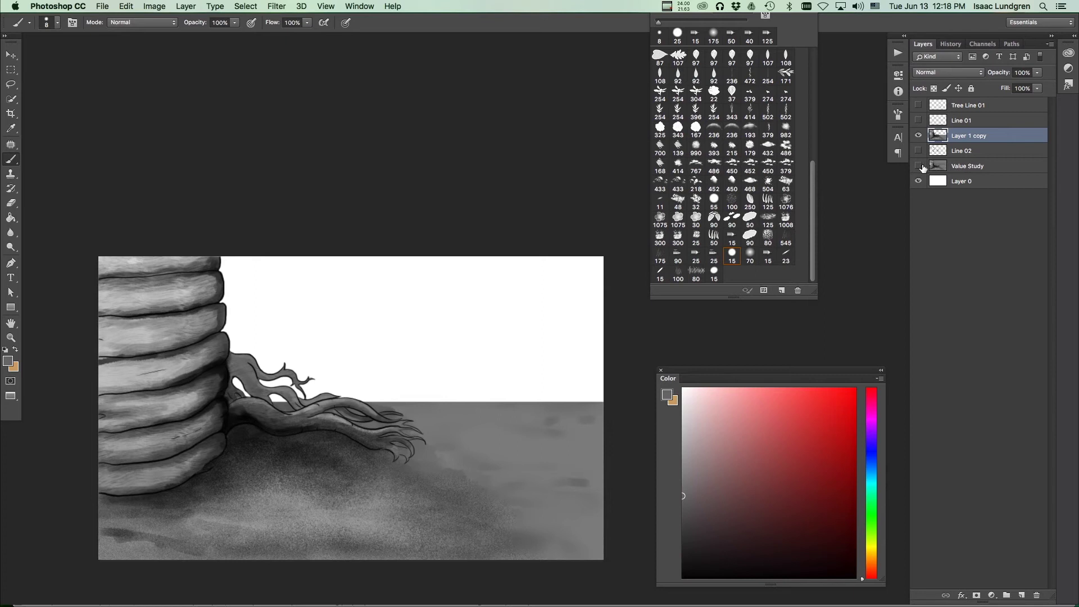
scroll(368, 454, "up", 2)
scroll(374, 455, "down", 1)
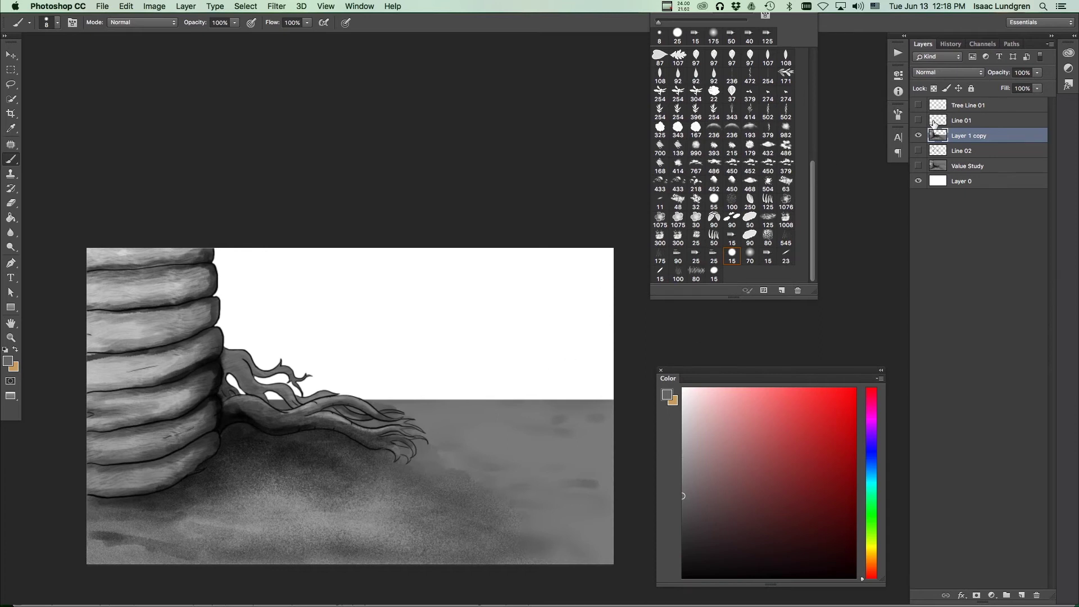
mouse_move(922, 126)
left_mouse_down()
mouse_move(918, 106)
mouse_move(921, 123)
left_mouse_up()
left_click(919, 151)
left_click(918, 151)
scroll(339, 395, "up", 3)
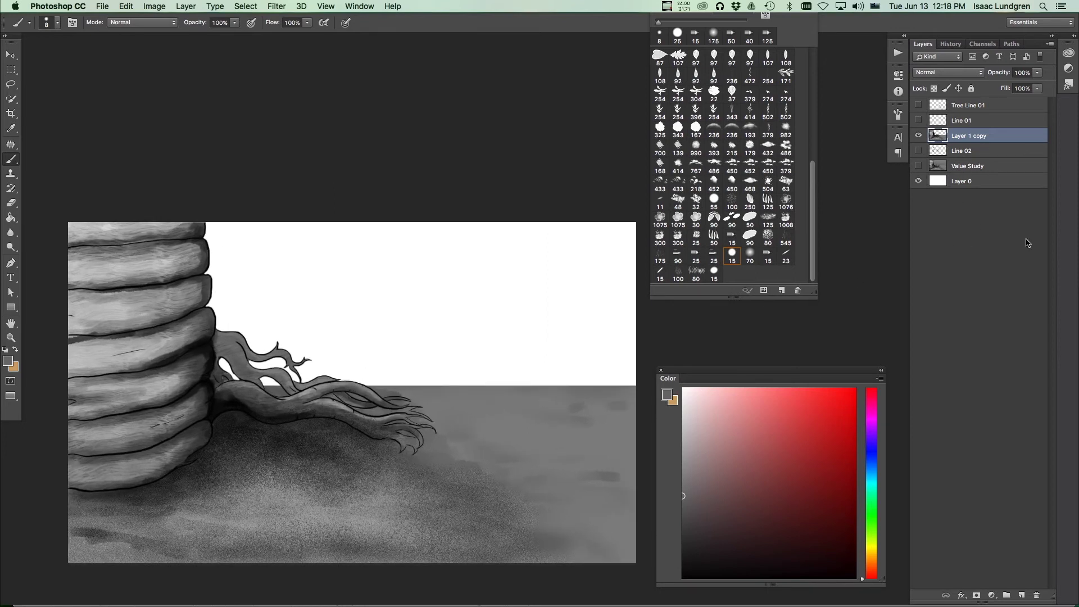
Step: Add a new layer beneath Layer 1 copy and fill it with a mid grey sampled from the ground
key("super+shift+alt+n")
left_click(544, 403, "alt")
key("g")
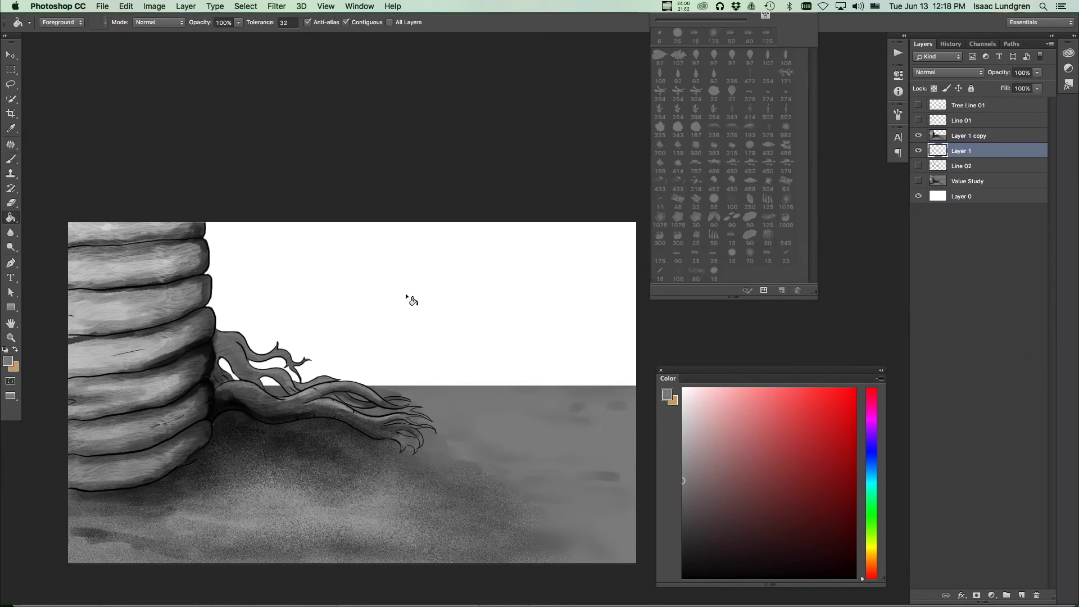
left_click(408, 293)
Step: Lighten the grey sky fill with Curves, mapping input 67 to output 95
key("super+m")
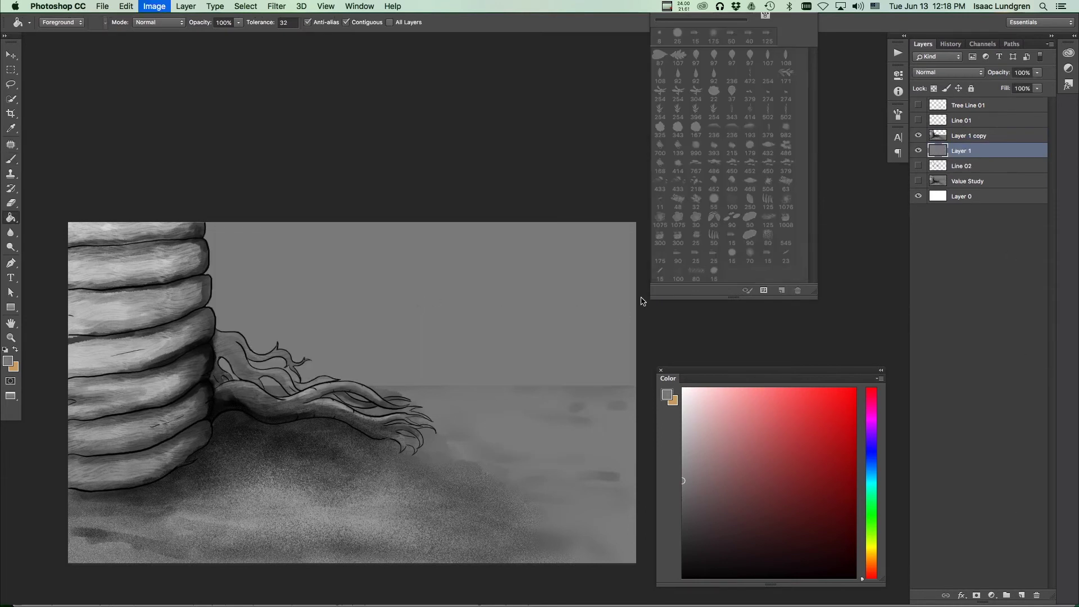
left_click_drag(750, 221, 751, 204)
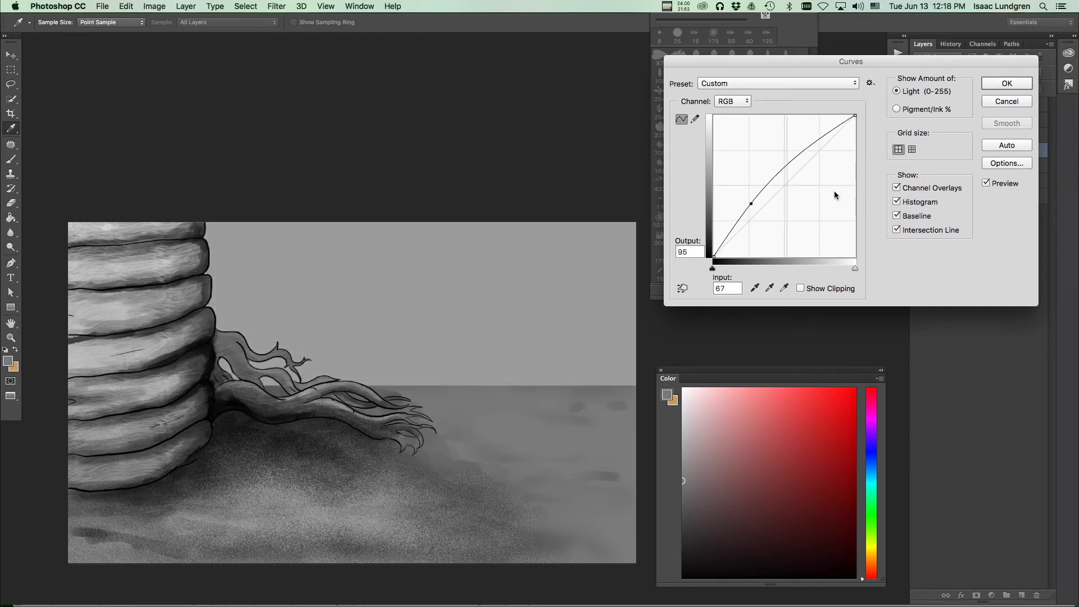
key("Return")
Step: Switch from the Paint Bucket to the Gradient tool
scroll(448, 344, "down", 3)
scroll(448, 344, "up", 2)
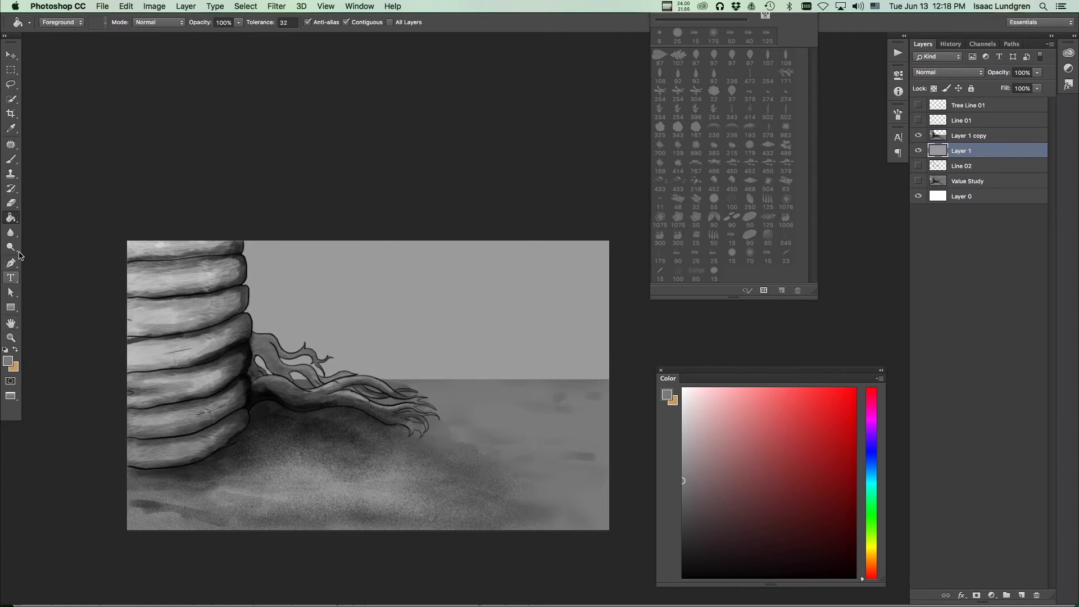
left_click(13, 219, "alt")
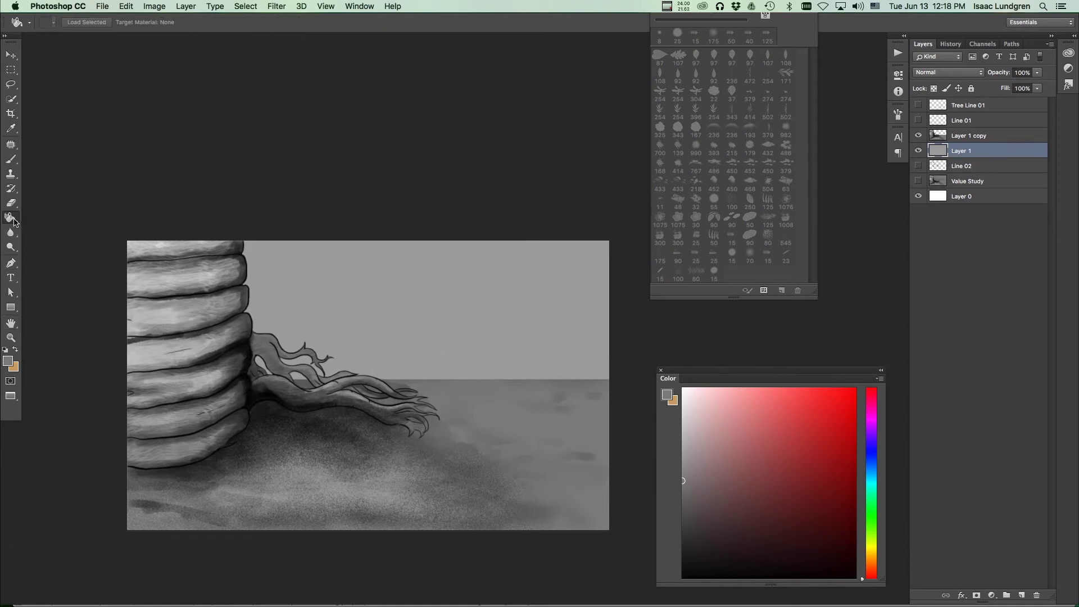
left_click(12, 219)
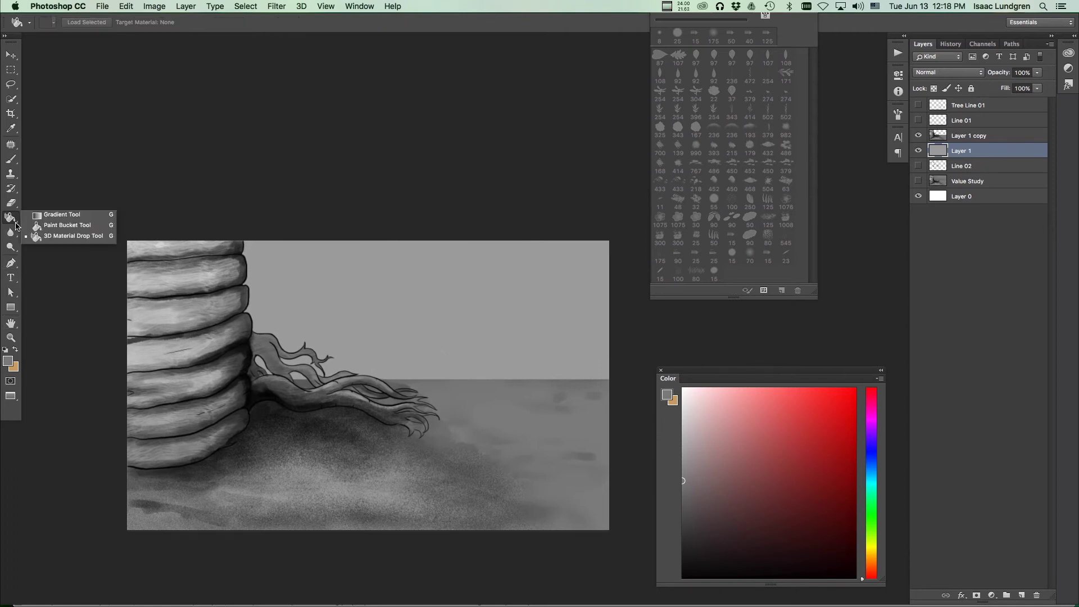
left_click(66, 215)
left_click(66, 25)
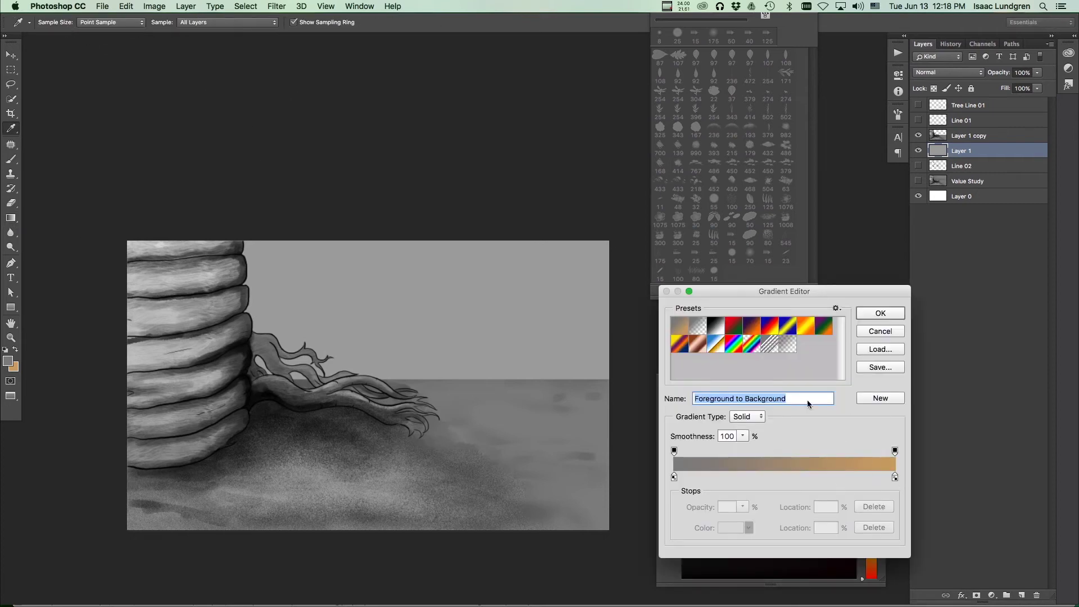
left_click(698, 329)
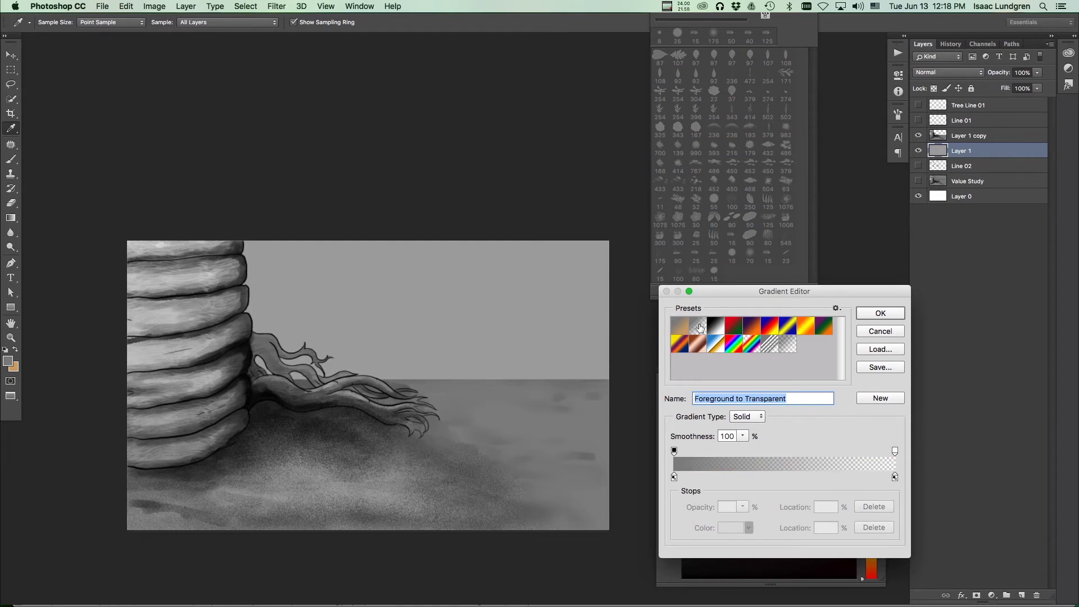
left_click(870, 333)
Step: Set the background colour to white for the gradient
left_click(14, 367)
left_click_drag(768, 219, 681, 91)
left_click(1021, 144)
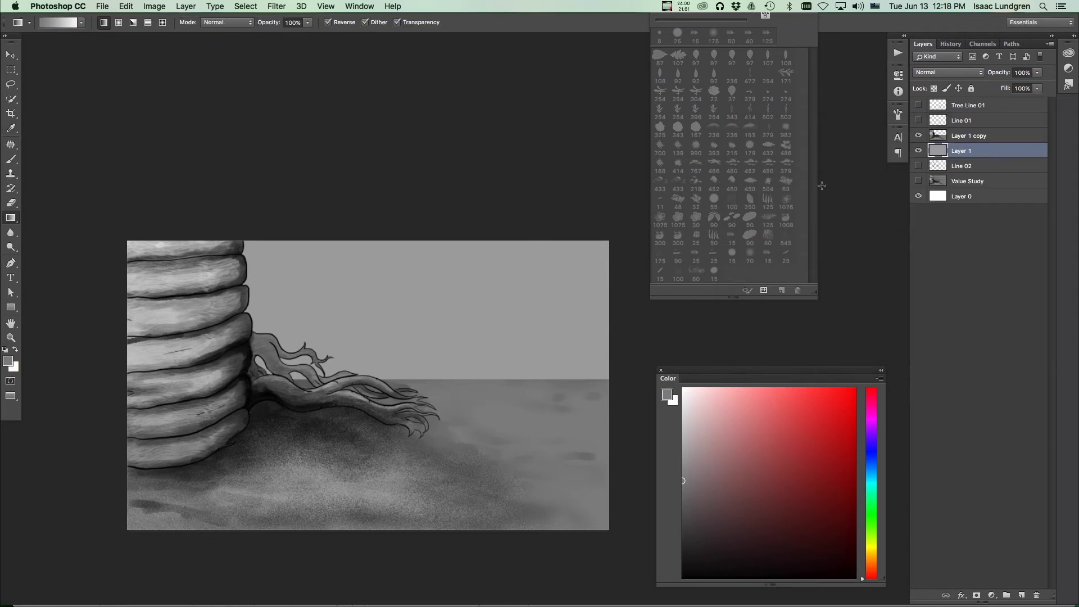
Step: Try several grey-and-white linear gradients across the sky at different lengths and angles, undoing and comparing them
left_click_drag(457, 225, 416, 382)
key("super+z")
key("super+z")
key("super+z")
key("super+z")
key("super+z")
key("super+z")
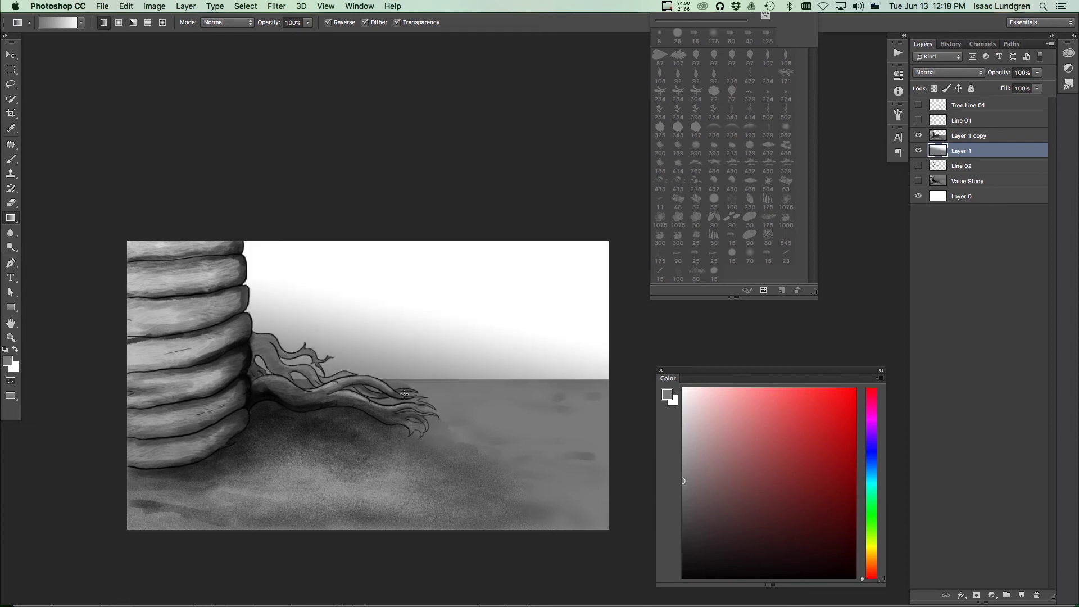
key("super+z")
left_click_drag(412, 272, 401, 243)
key("super+z")
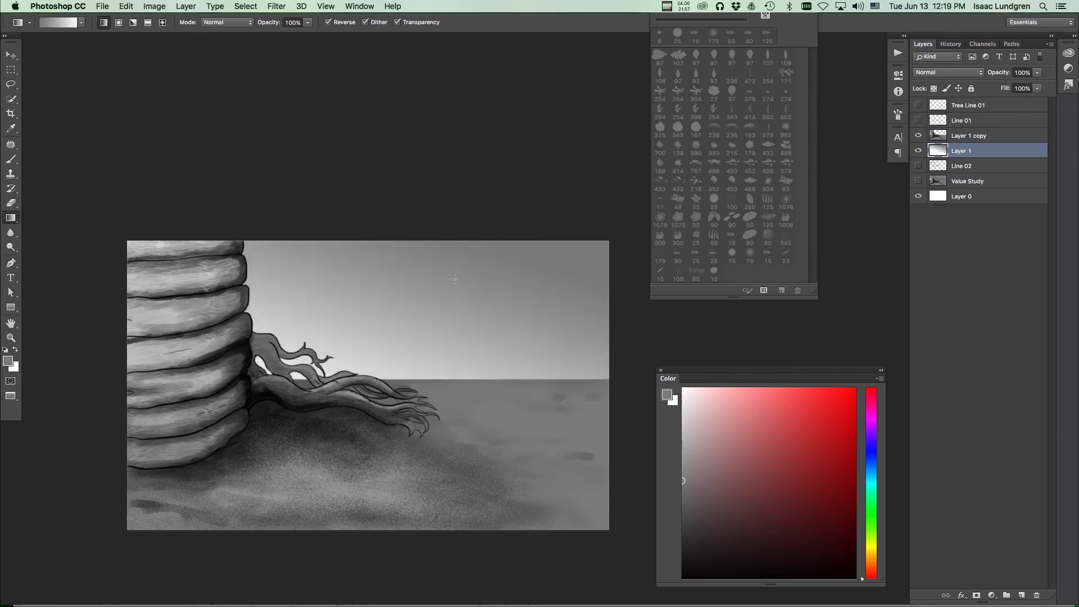
key("super+z")
left_click_drag(416, 304, 386, 403)
key("super+z")
Step: Apply a slanted linear gradient to the sky layer, running from white behind the roots to mid grey in the upper sky
left_click_drag(329, 440, 410, 249)
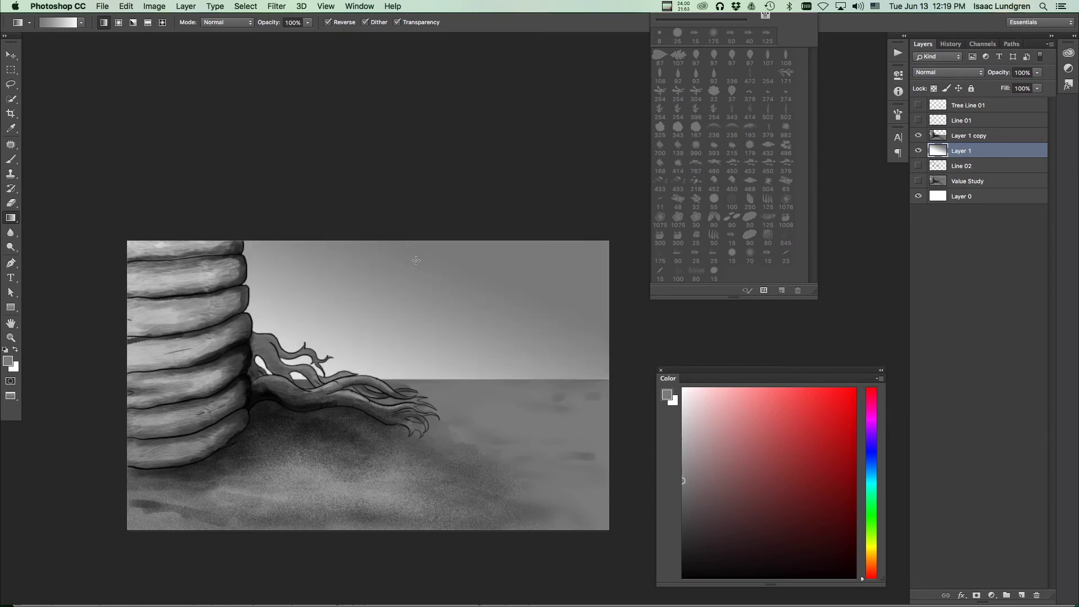
scroll(454, 350, "down", 5)
scroll(458, 351, "up", 6)
scroll(461, 351, "right", 3)
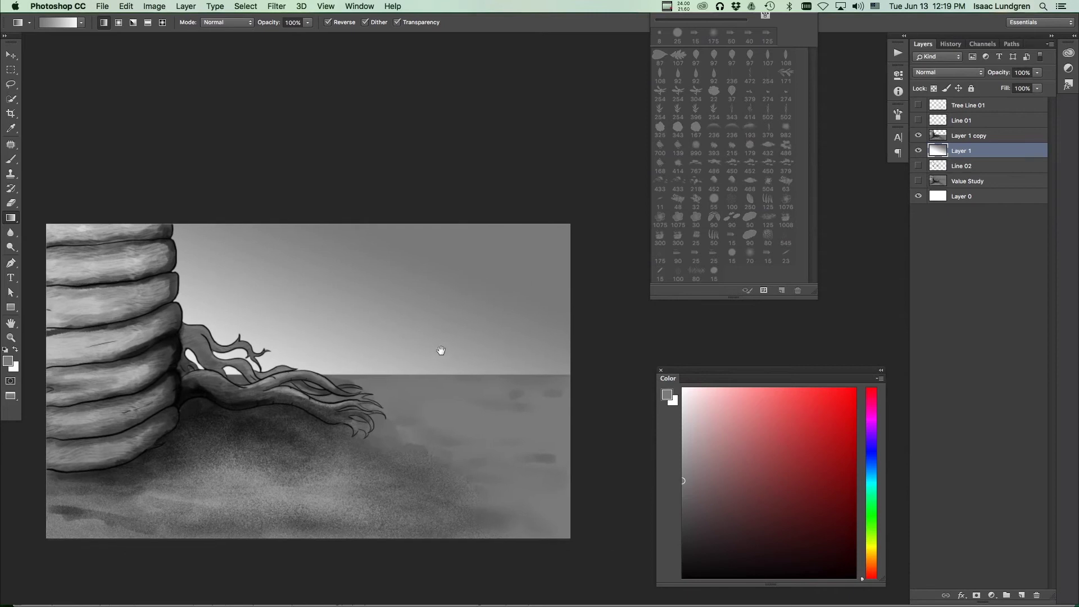
left_click_drag(323, 386, 340, 381)
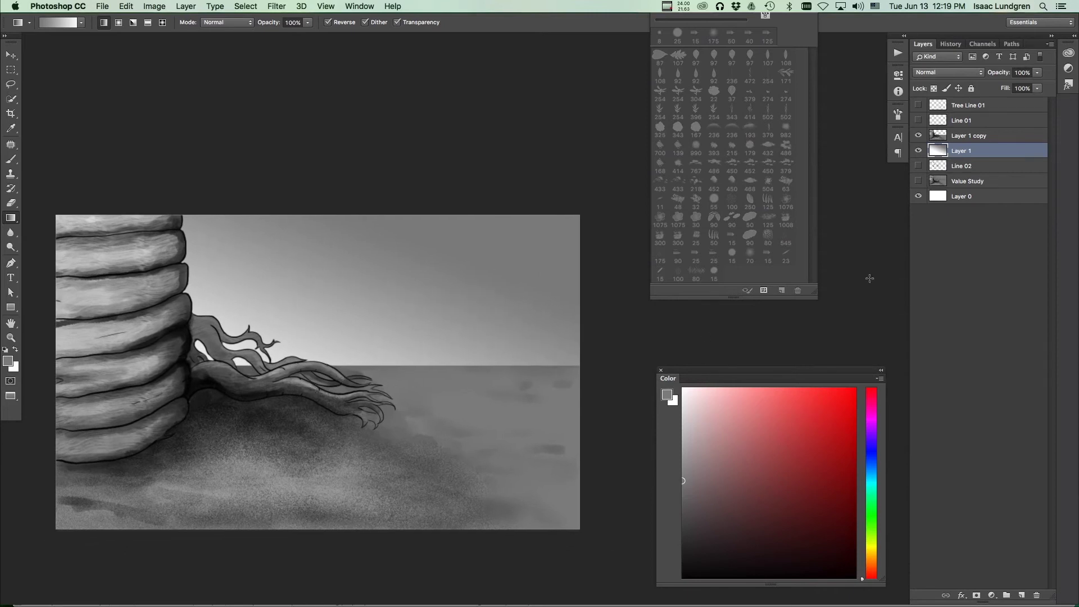
Step: Duplicate the tree-and-ground layer "Layer 1 copy" and rename the duplicate "Foreground Color"
left_click(981, 136)
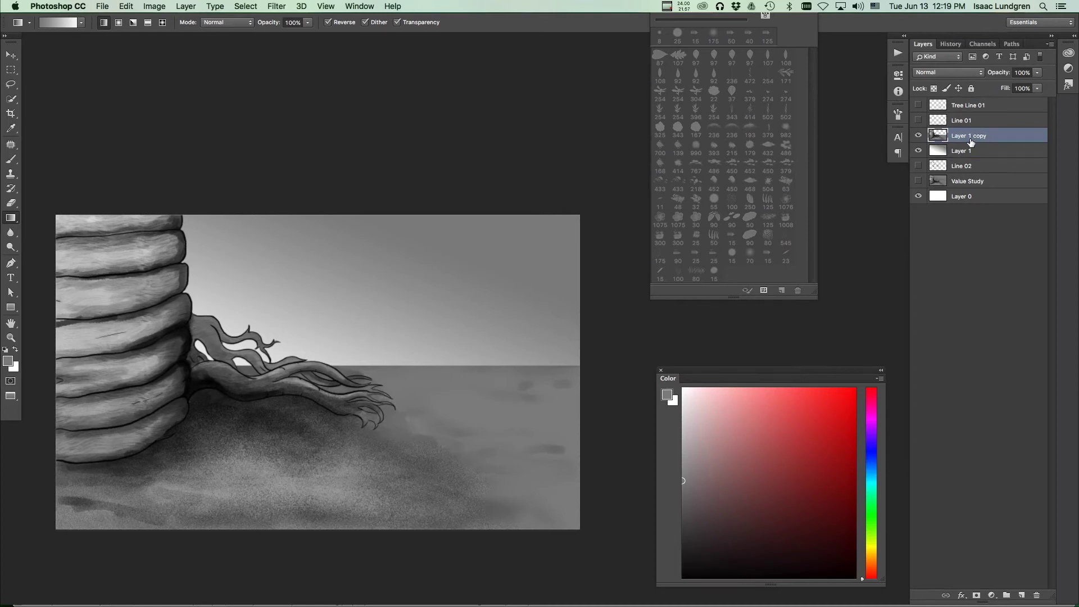
left_click_drag(967, 139, 1022, 595)
double_click(962, 136)
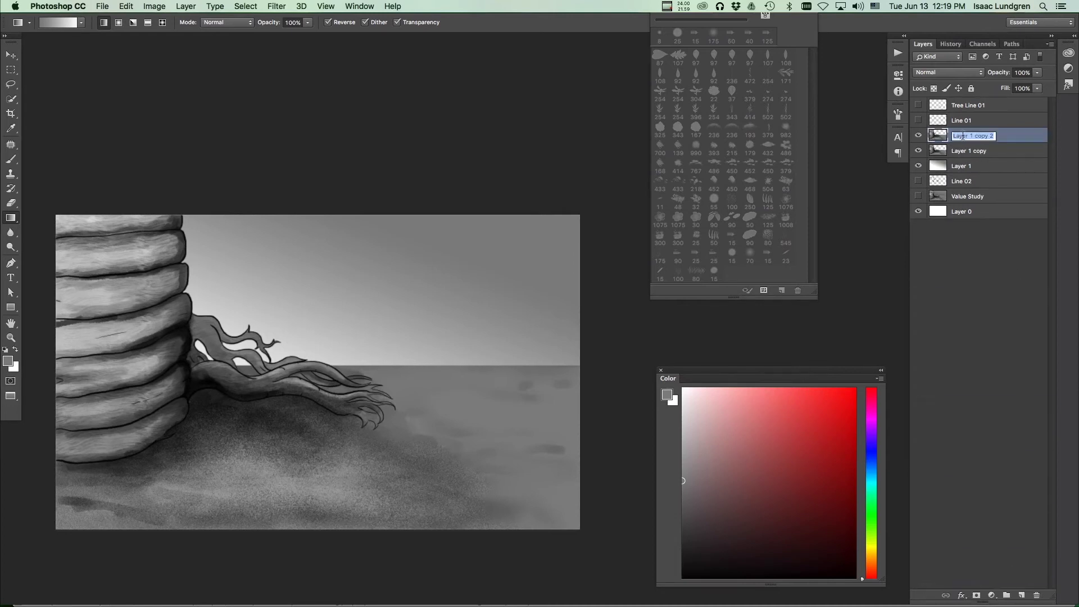
type("Foreground Color")
key("Return")
Step: Set up the Brush tool in Color blending mode with a muted reddish brown as the foreground colour
left_click(10, 160)
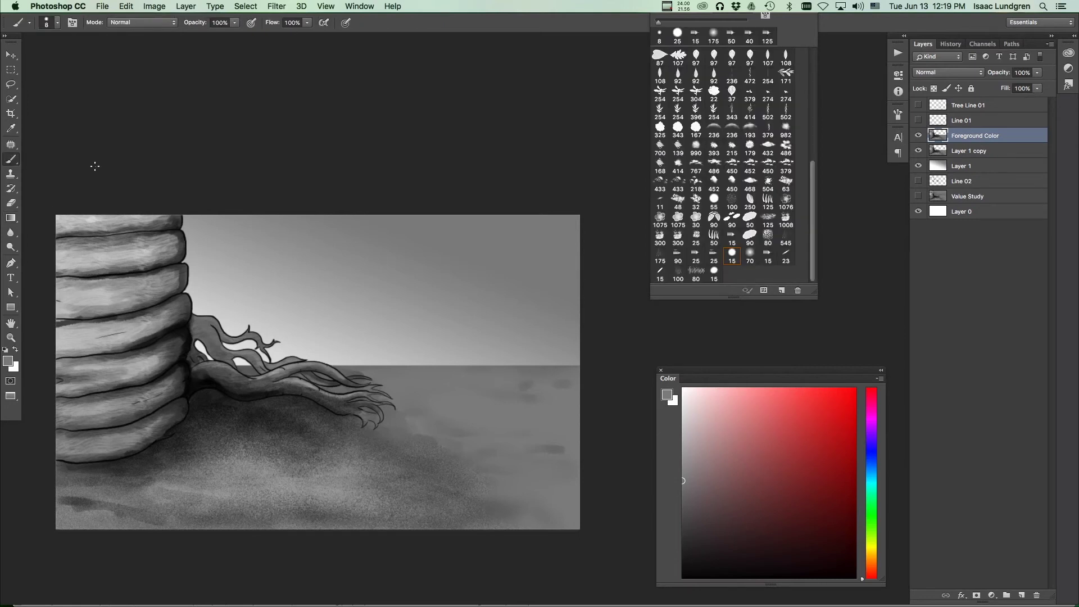
left_click(143, 25)
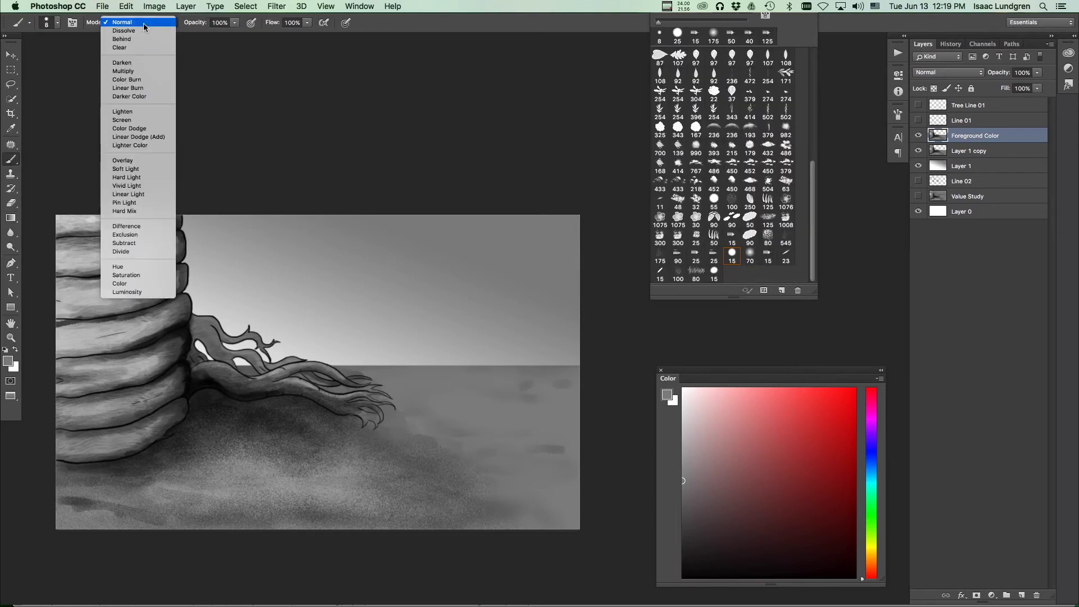
left_click(156, 284)
left_click_drag(871, 559, 875, 572)
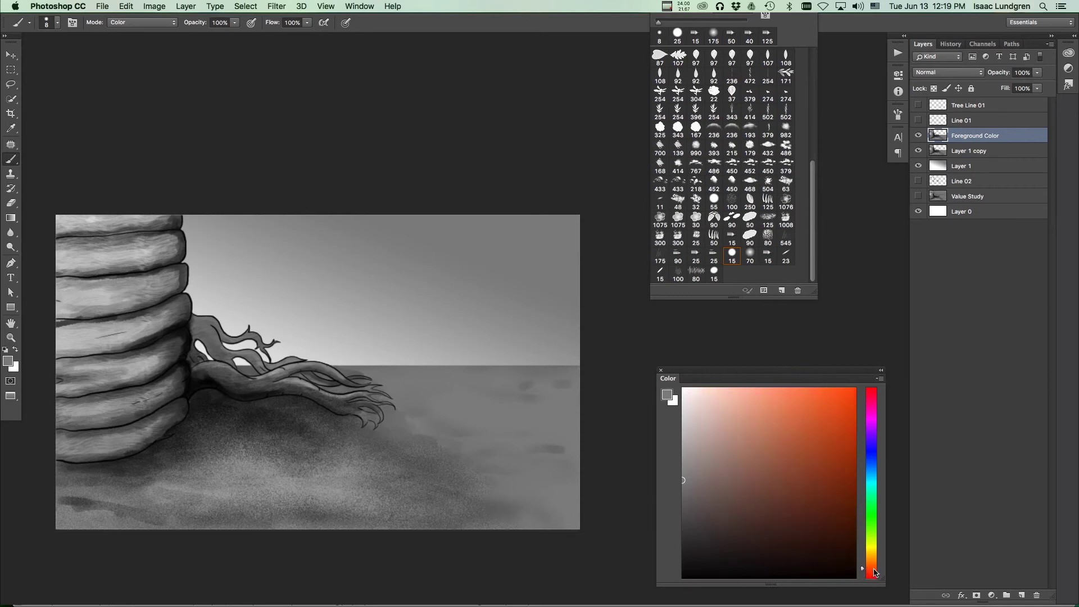
mouse_move(754, 510)
left_mouse_down()
mouse_move(761, 491)
mouse_move(742, 492)
mouse_move(754, 498)
left_mouse_up()
left_click_drag(220, 341, 270, 340)
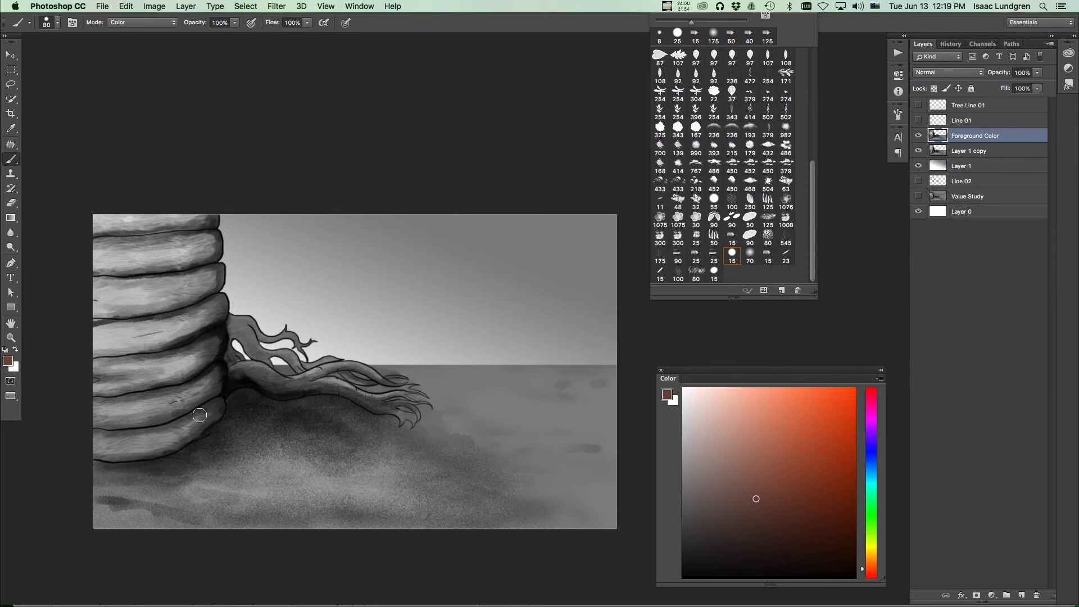
mouse_move(216, 307)
left_mouse_down()
mouse_move(259, 259)
mouse_move(207, 291)
mouse_move(199, 320)
mouse_move(352, 325)
mouse_move(407, 368)
left_mouse_up()
key("super+z")
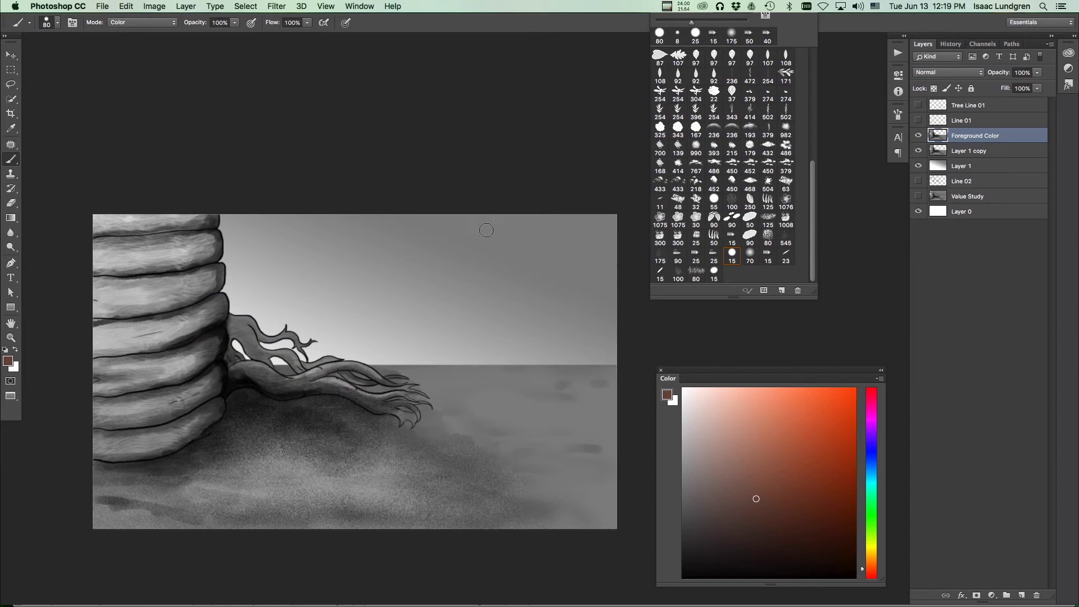
Step: Show only the Foreground Color layer and lock its transparent pixels, undoing a test stroke over the trunk
left_click(919, 137, "alt")
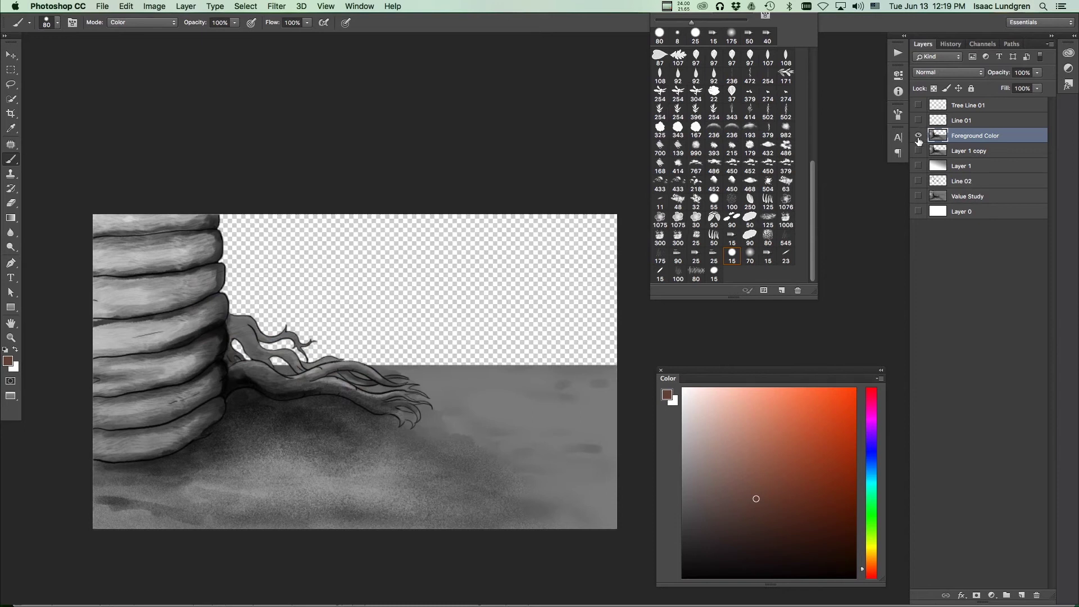
left_click(933, 89)
mouse_move(214, 275)
left_mouse_down()
mouse_move(308, 250)
mouse_move(181, 386)
mouse_move(301, 385)
left_mouse_up()
key("super+alt+z")
key("super+alt+z")
Step: Choose the soft round 70 px brush preset and enlarge it to 300 px
left_click_drag(430, 375, 304, 368)
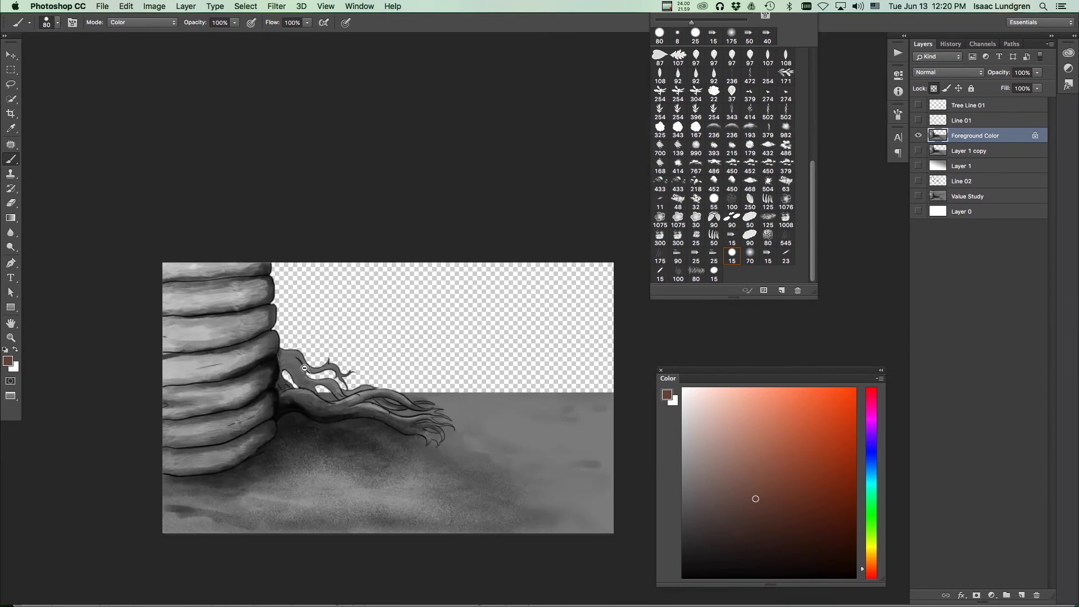
left_click_drag(403, 357, 378, 351)
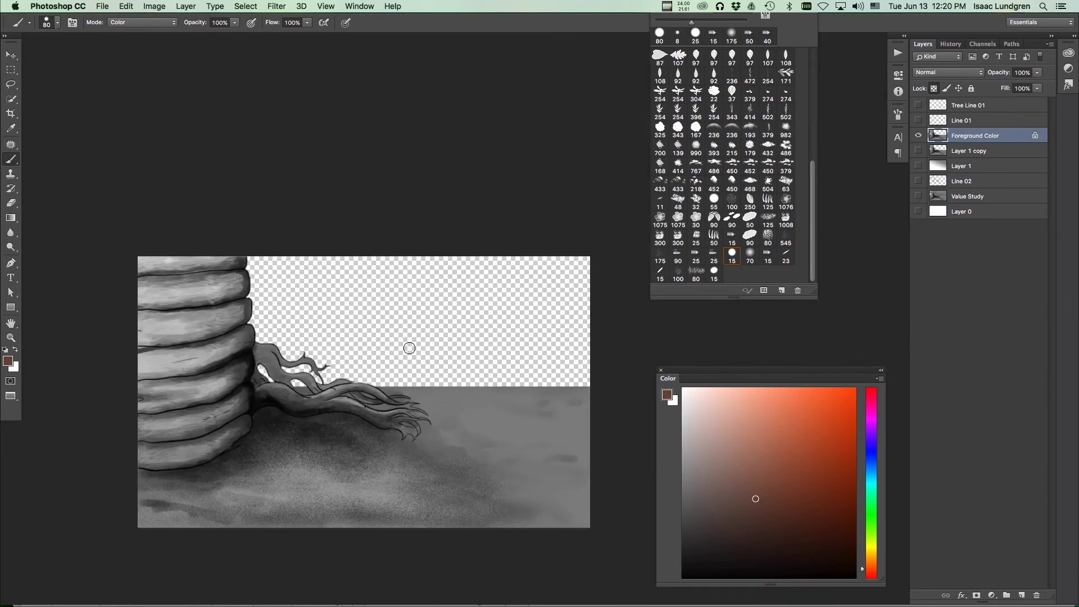
left_click(750, 255)
key("bracketright")
key("bracketright")
key("bracketright")
key("bracketright")
key("bracketright")
key("bracketright")
key("bracketright")
key("bracketright")
key("bracketright")
key("bracketleft")
Step: Tint the trunk, the roots and the shaded ground beneath them reddish brown
mouse_move(169, 444)
left_mouse_down()
mouse_move(204, 433)
mouse_move(203, 343)
mouse_move(164, 433)
mouse_move(211, 349)
mouse_move(149, 373)
mouse_move(147, 462)
mouse_move(200, 384)
mouse_move(232, 287)
mouse_move(231, 346)
mouse_move(203, 313)
mouse_move(188, 254)
mouse_move(152, 386)
mouse_move(212, 300)
mouse_move(247, 403)
mouse_move(288, 357)
mouse_move(348, 396)
mouse_move(406, 411)
mouse_move(399, 422)
mouse_move(284, 368)
left_mouse_up()
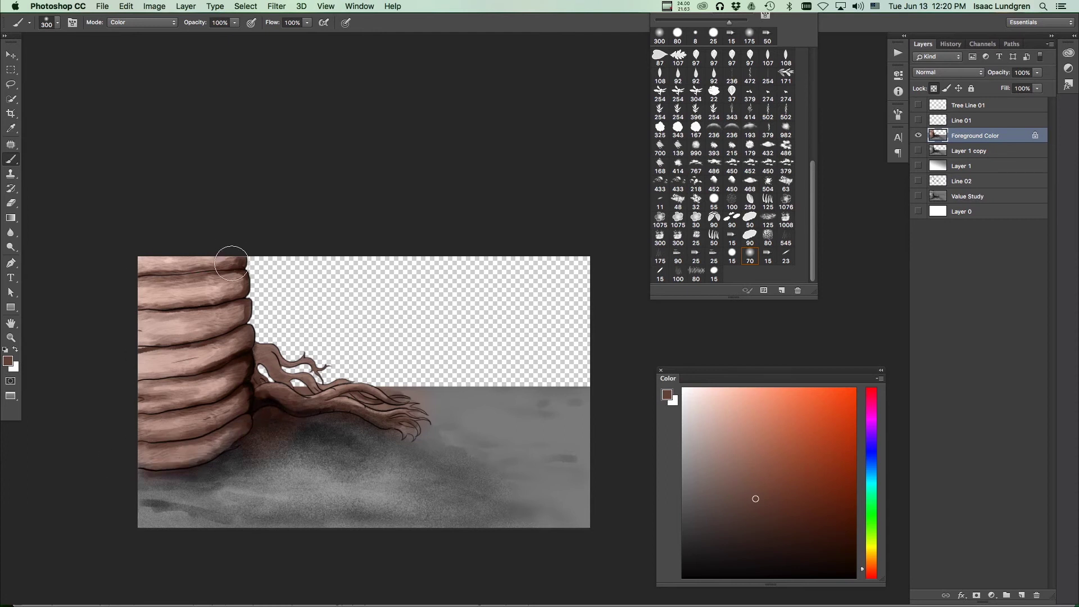
left_click_drag(207, 428, 228, 393)
mouse_move(385, 430)
left_mouse_down()
mouse_move(498, 460)
mouse_move(288, 430)
left_mouse_up()
Step: Pick a greyish orange-brown and tint the mound below the roots with it
left_click_drag(870, 579, 880, 563)
left_click_drag(755, 499, 721, 481)
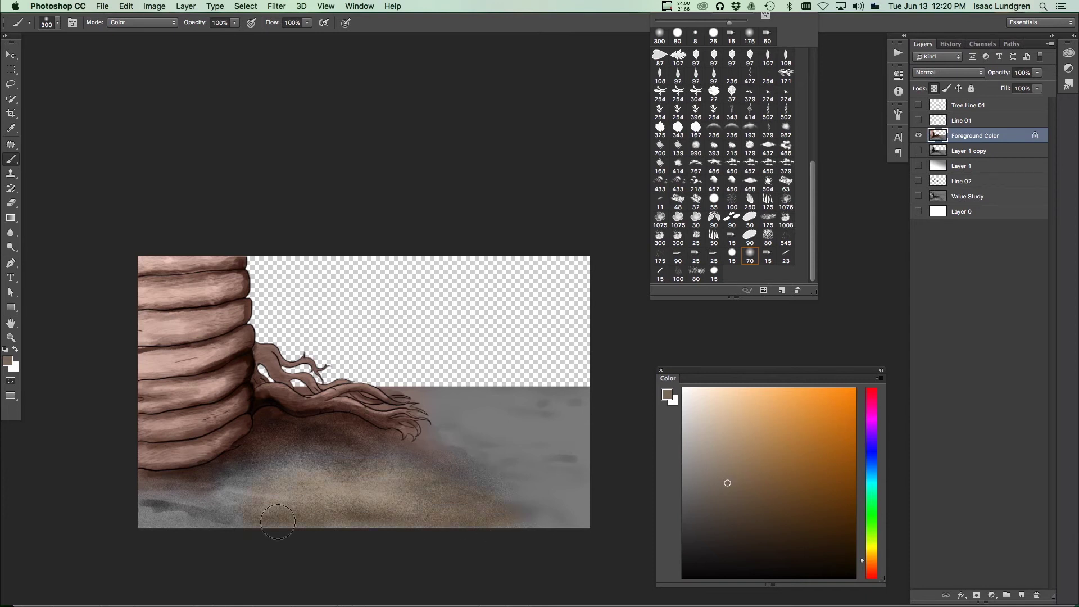
mouse_move(221, 478)
left_mouse_down()
mouse_move(122, 499)
mouse_move(276, 495)
mouse_move(235, 486)
mouse_move(275, 431)
left_mouse_up()
Step: Pick a lighter, more saturated tan and warm up the foreground ground along the mound and lower edge
left_click_drag(726, 478, 740, 465)
mouse_move(295, 510)
left_mouse_down()
mouse_move(398, 446)
mouse_move(493, 515)
left_mouse_up()
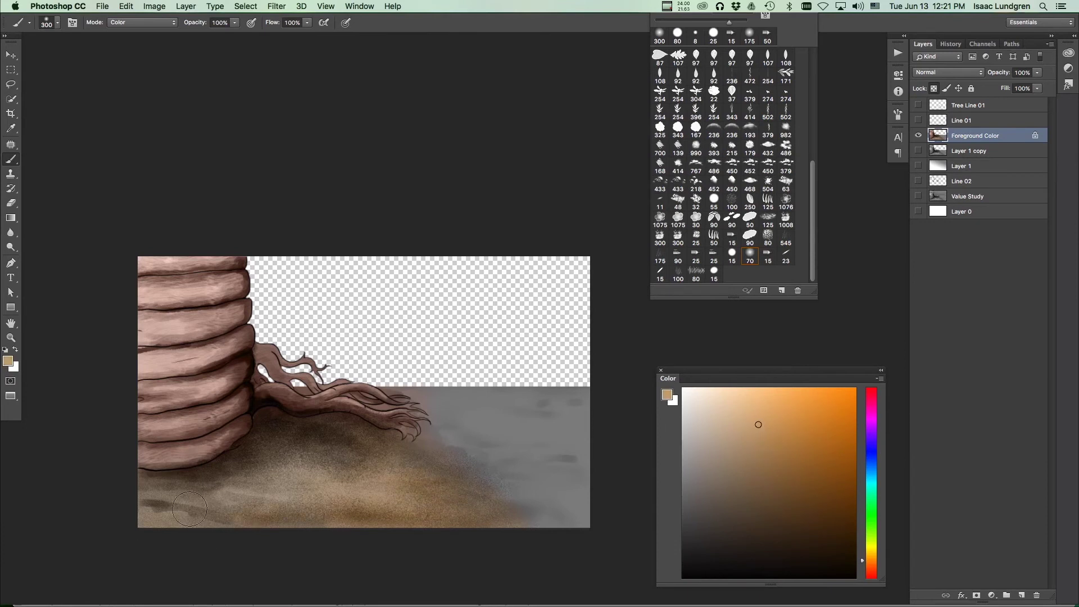
mouse_move(154, 507)
left_mouse_down()
mouse_move(154, 485)
mouse_move(199, 487)
mouse_move(189, 485)
mouse_move(240, 519)
mouse_move(190, 493)
mouse_move(316, 463)
left_mouse_up()
mouse_move(380, 485)
left_mouse_down()
mouse_move(562, 536)
mouse_move(403, 479)
mouse_move(400, 464)
mouse_move(400, 489)
left_mouse_up()
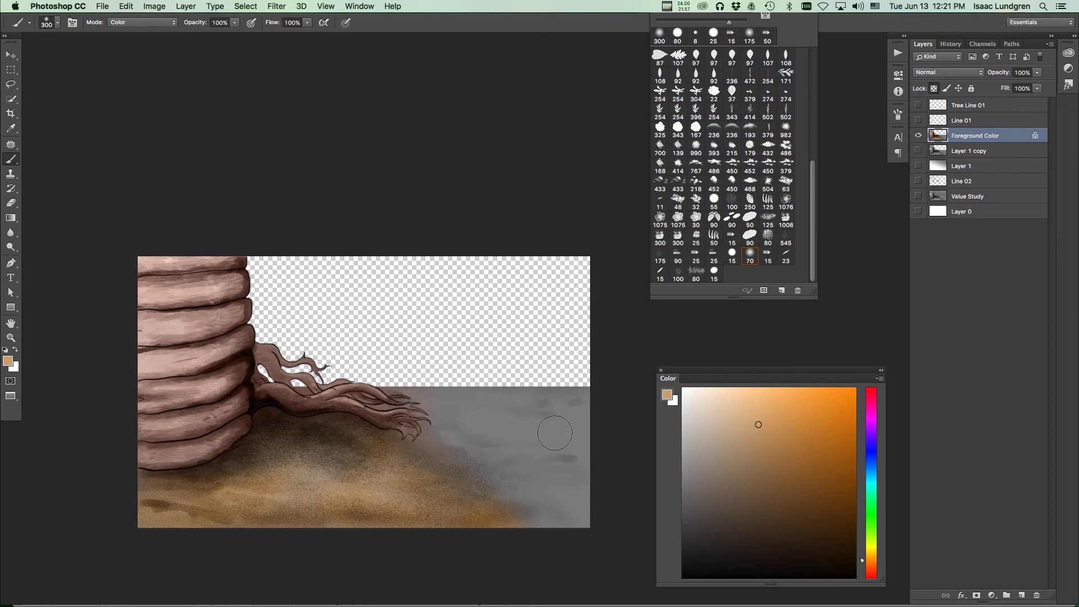
Step: Tint the tree trunk's rings with a muted orange-red using the 300 px brush in Color mode
left_click(869, 569)
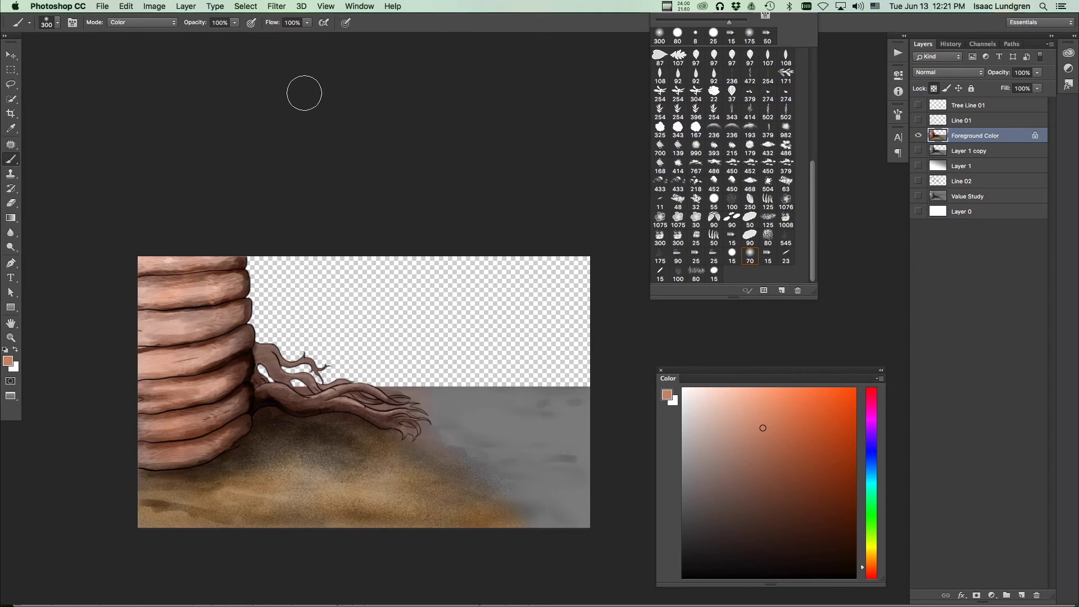
Step: Open the Foreground Color layer in Liquify and push the trunk's edge and upper rings outward with the Forward Warp tool at size 500
left_click(277, 6)
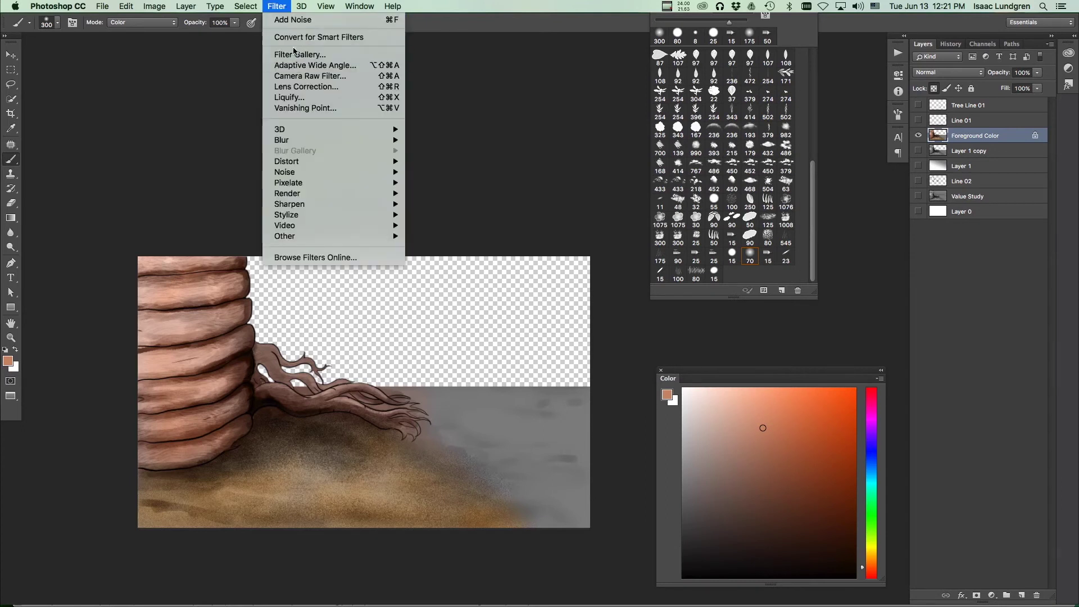
left_click(301, 98)
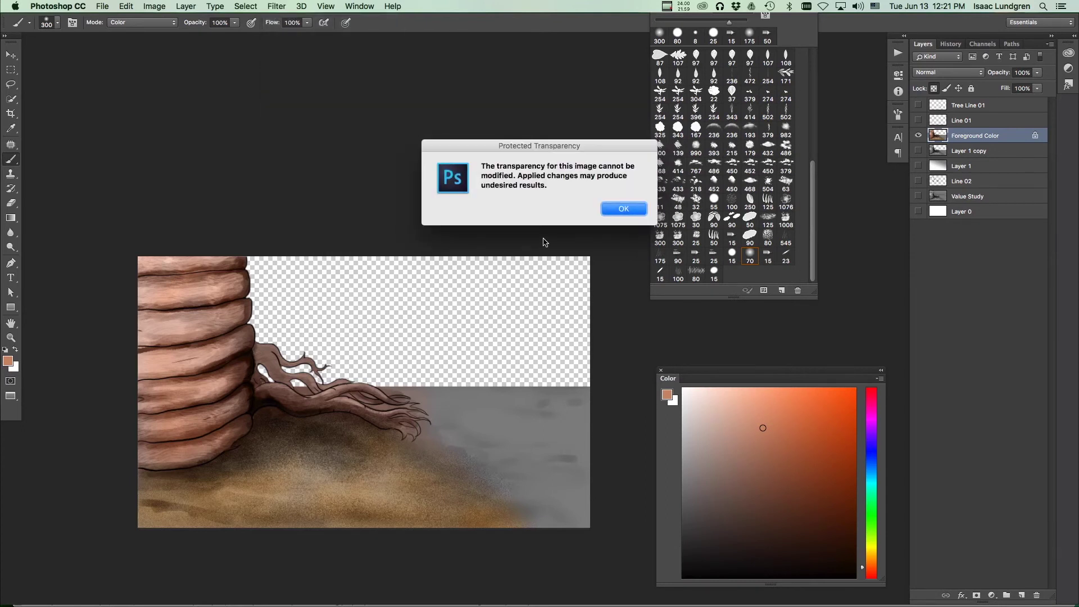
left_click(623, 209)
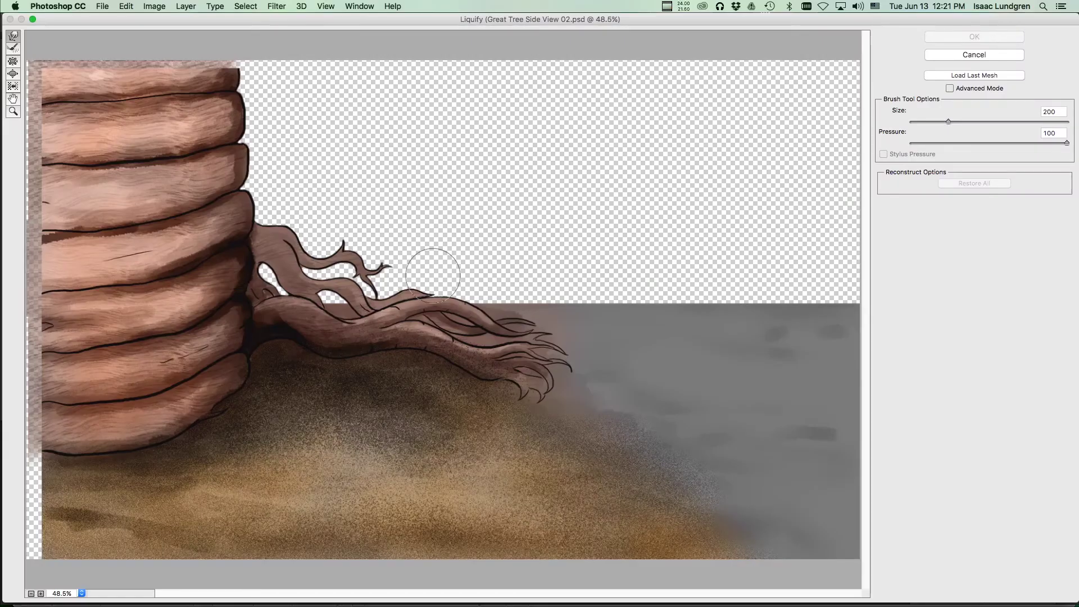
key("bracketright")
key("bracketright")
key("bracketright")
key("bracketright")
key("bracketright")
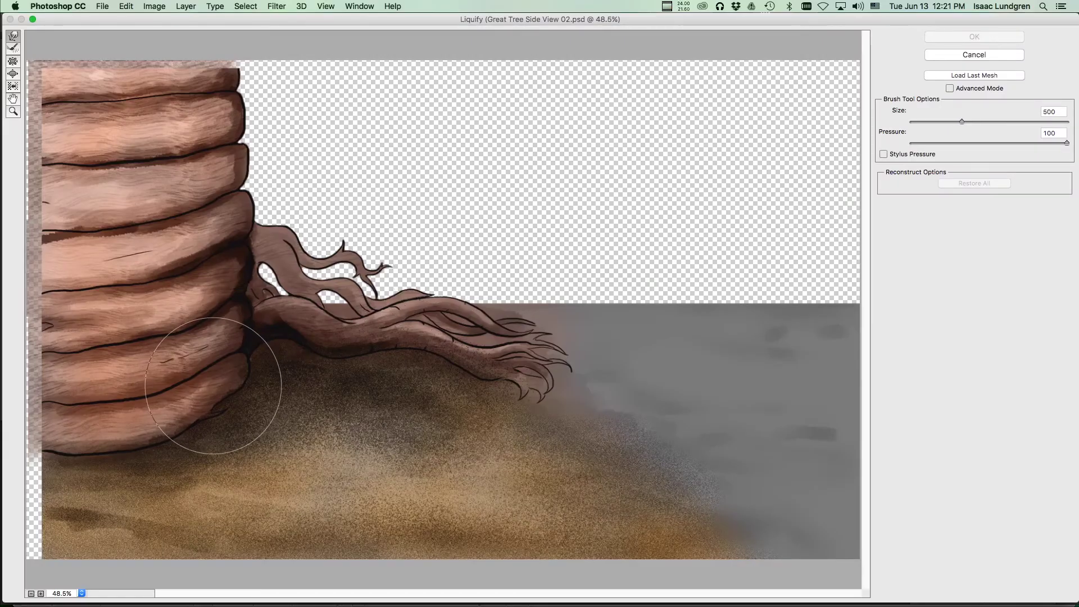
mouse_move(219, 388)
left_mouse_down()
mouse_move(248, 320)
mouse_move(232, 272)
left_mouse_up()
mouse_move(241, 84)
left_mouse_down()
mouse_move(235, 76)
mouse_move(258, 103)
mouse_move(194, 68)
mouse_move(242, 73)
mouse_move(260, 107)
mouse_move(257, 72)
mouse_move(253, 96)
mouse_move(277, 60)
left_mouse_up()
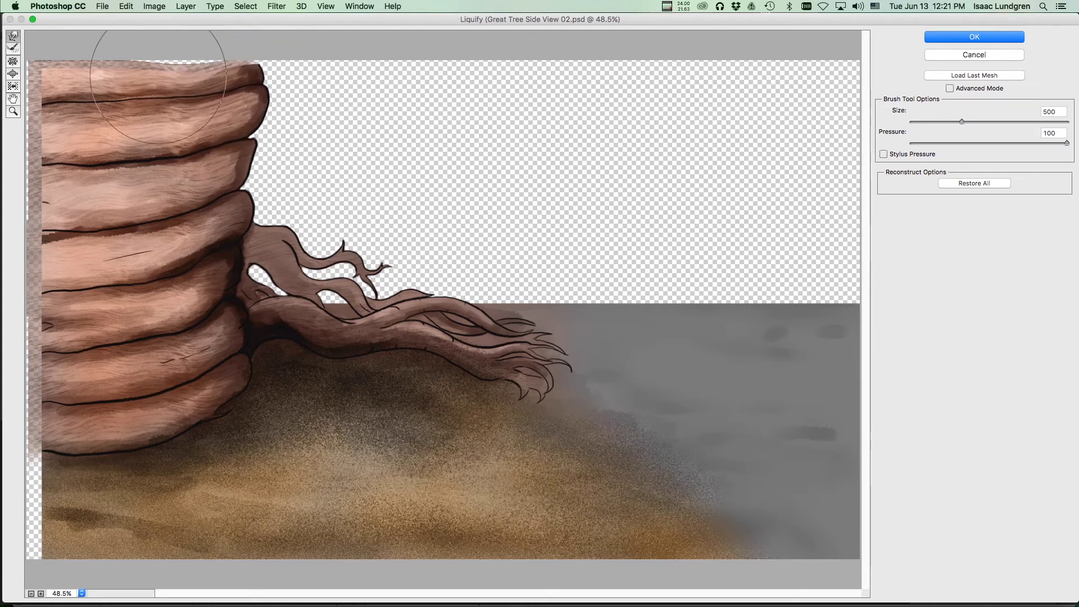
Step: Swell the outer edge of the trunk's upper rings with the Bloat tool at size 600
left_click(12, 74)
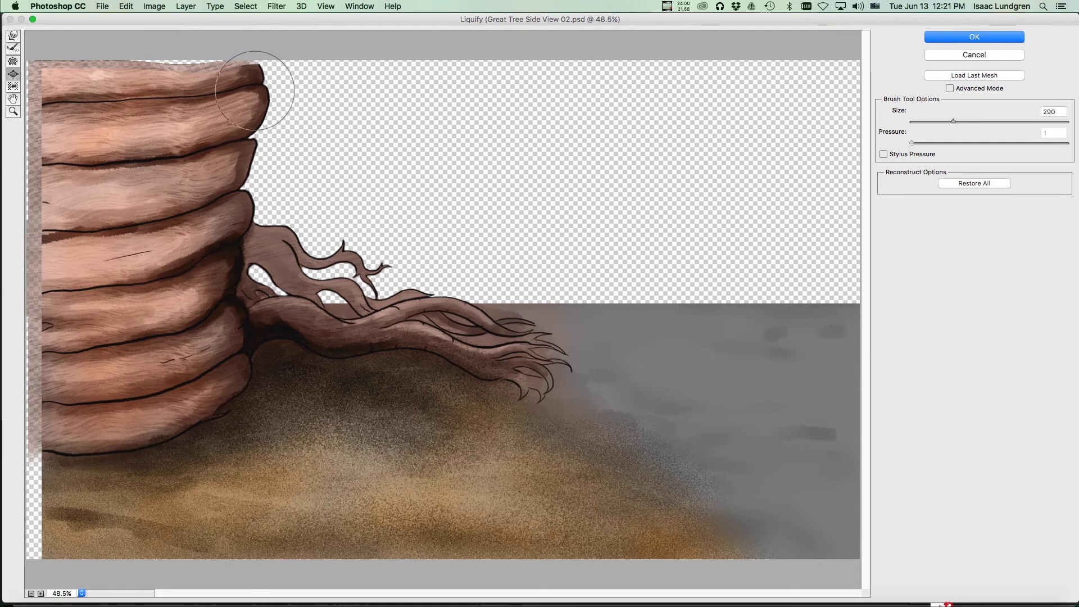
key("bracketright")
key("bracketright")
key("bracketright")
key("bracketright")
mouse_move(229, 91)
left_mouse_down()
mouse_move(227, 127)
mouse_move(188, 134)
mouse_move(218, 140)
mouse_move(213, 161)
mouse_move(230, 166)
mouse_move(241, 109)
left_mouse_up()
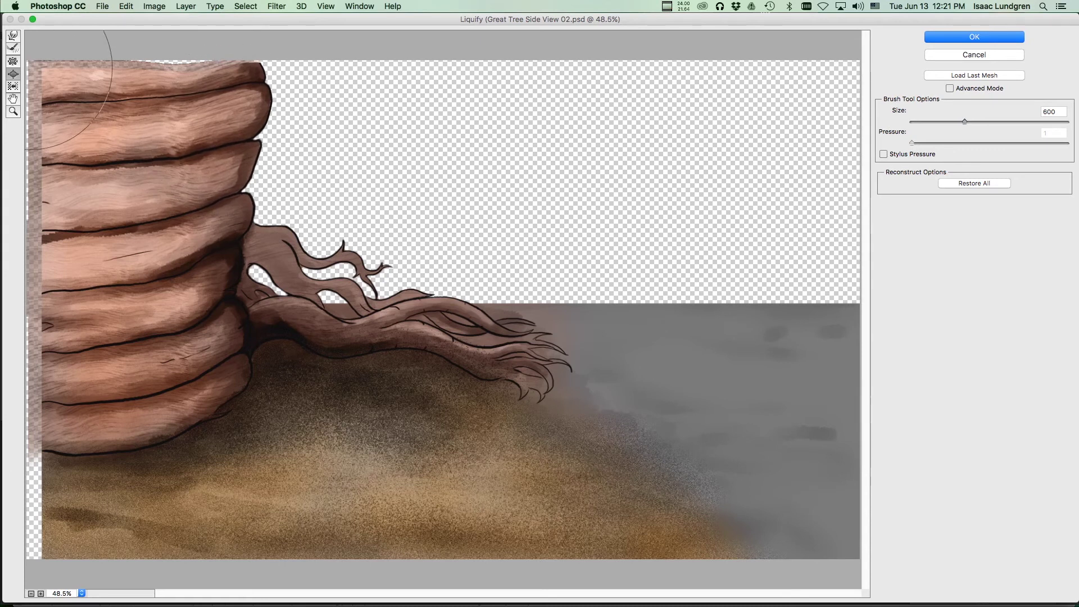
Step: Pinch the inner part of the trunk's middle rings with the Pucker tool at size 500
left_click(13, 62)
key("bracketleft")
key("bracketleft")
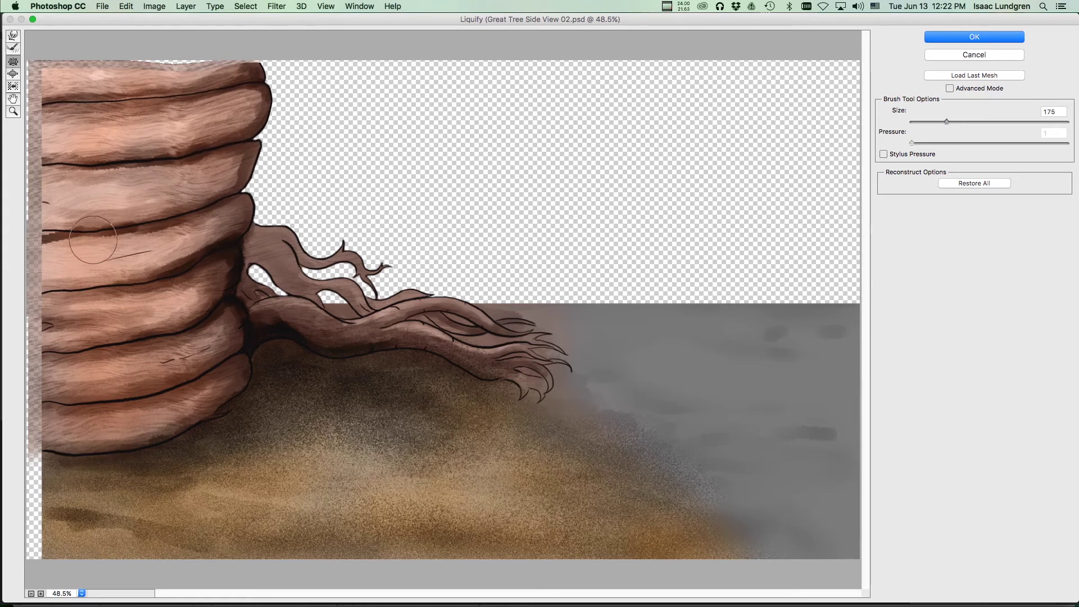
key("bracketright")
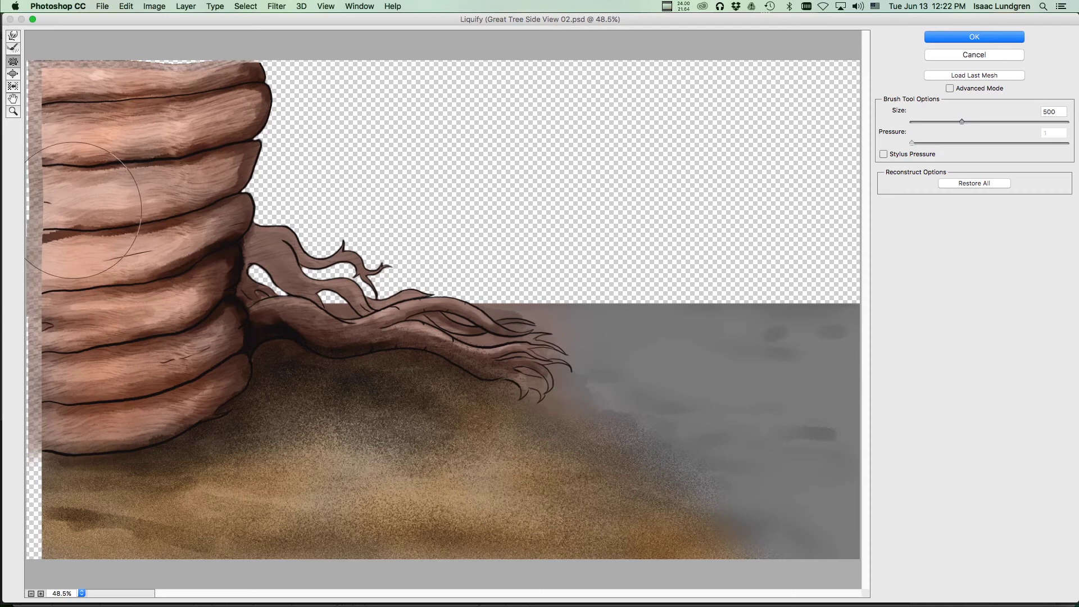
left_click_drag(84, 214, 90, 222)
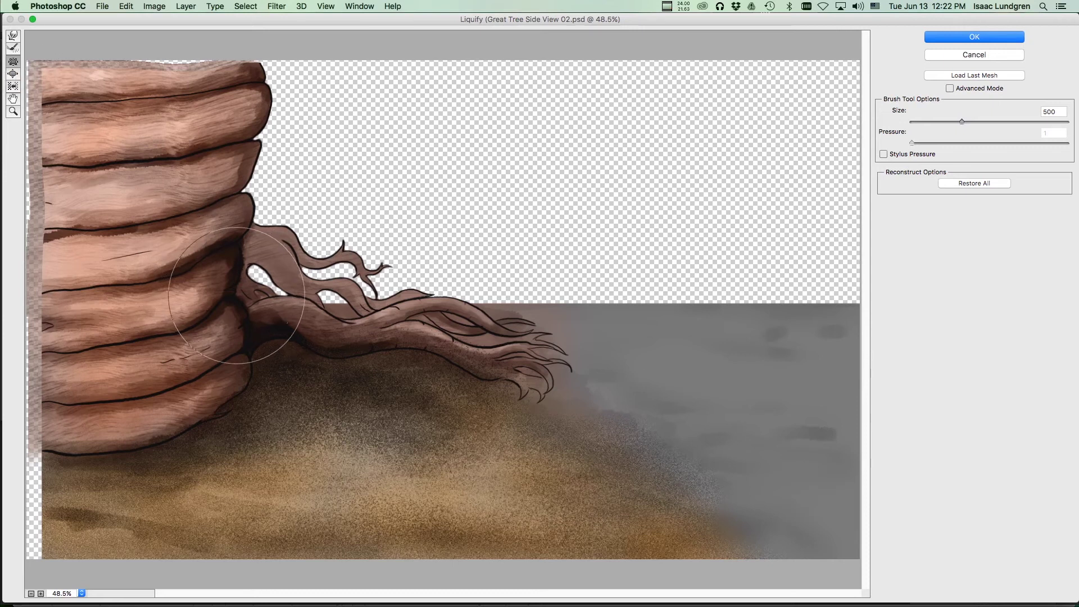
Step: Warp the trunk's rings into uneven waves with the Forward Warp tool at size 500, apply Liquify, and compare the result with the previous state
key("w")
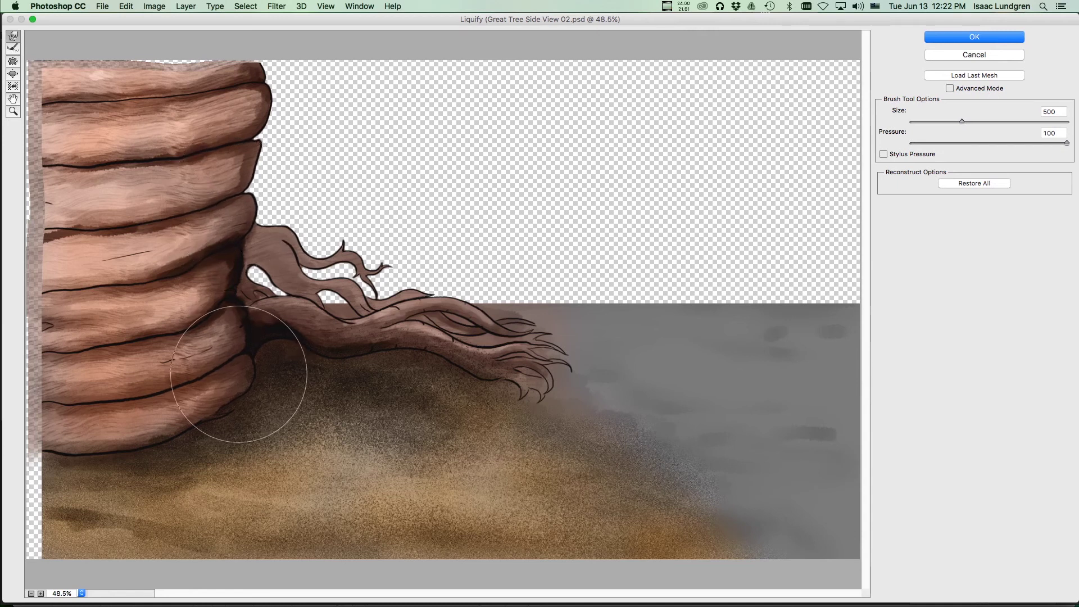
mouse_move(241, 385)
left_mouse_down()
mouse_move(250, 313)
mouse_move(192, 312)
left_mouse_up()
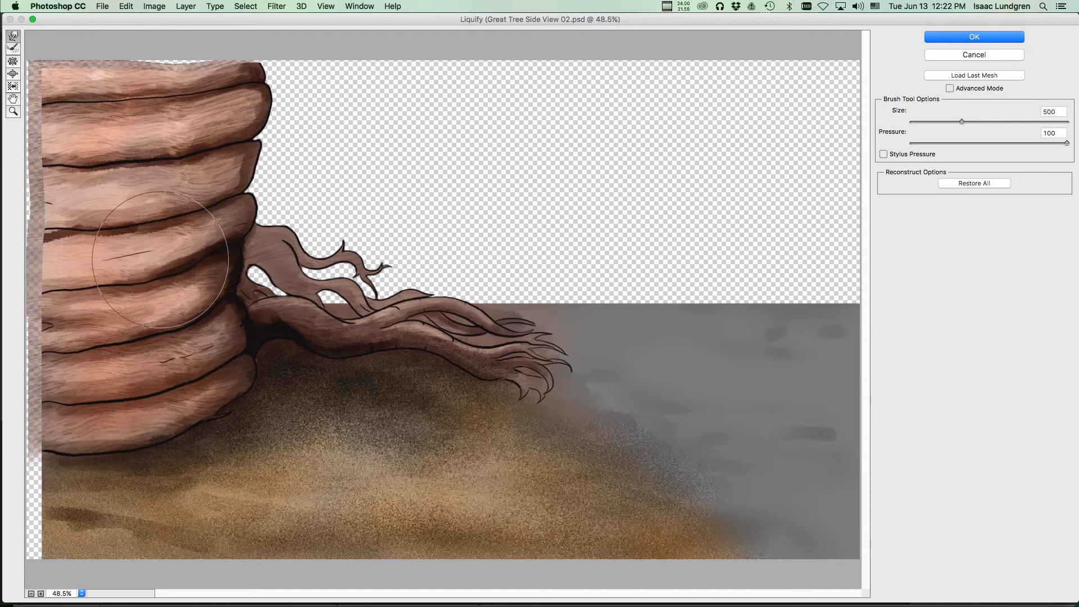
left_click_drag(59, 209, 58, 200)
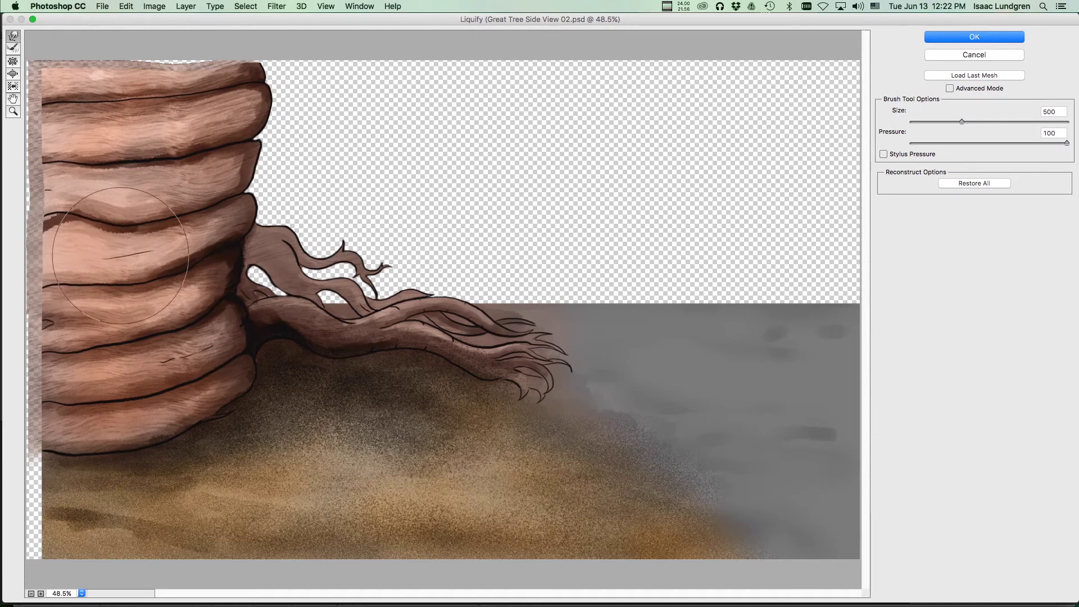
left_click_drag(161, 233, 159, 223)
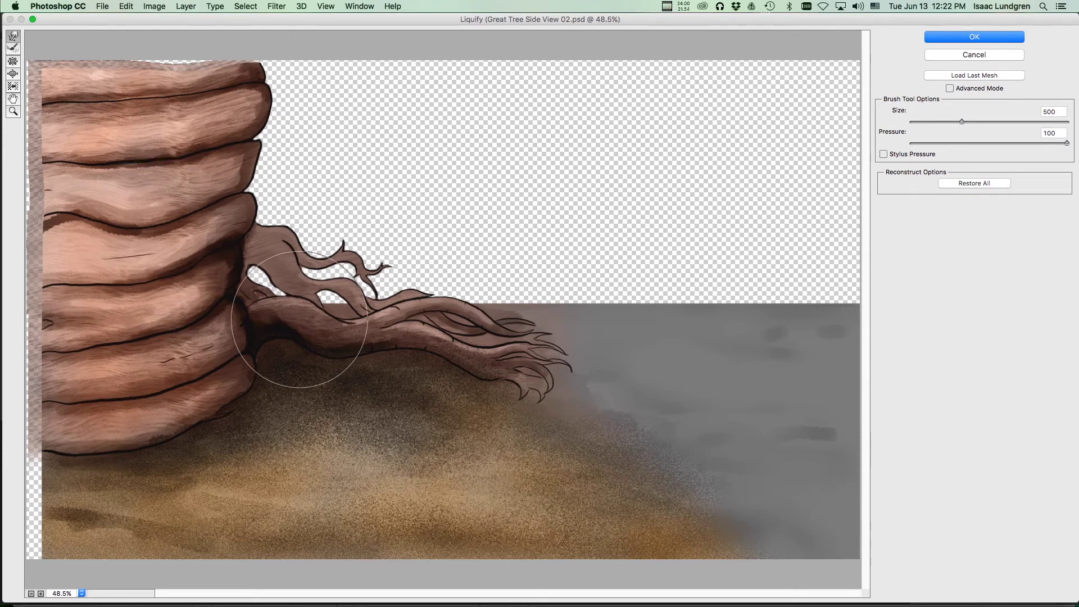
left_click_drag(304, 256, 309, 248)
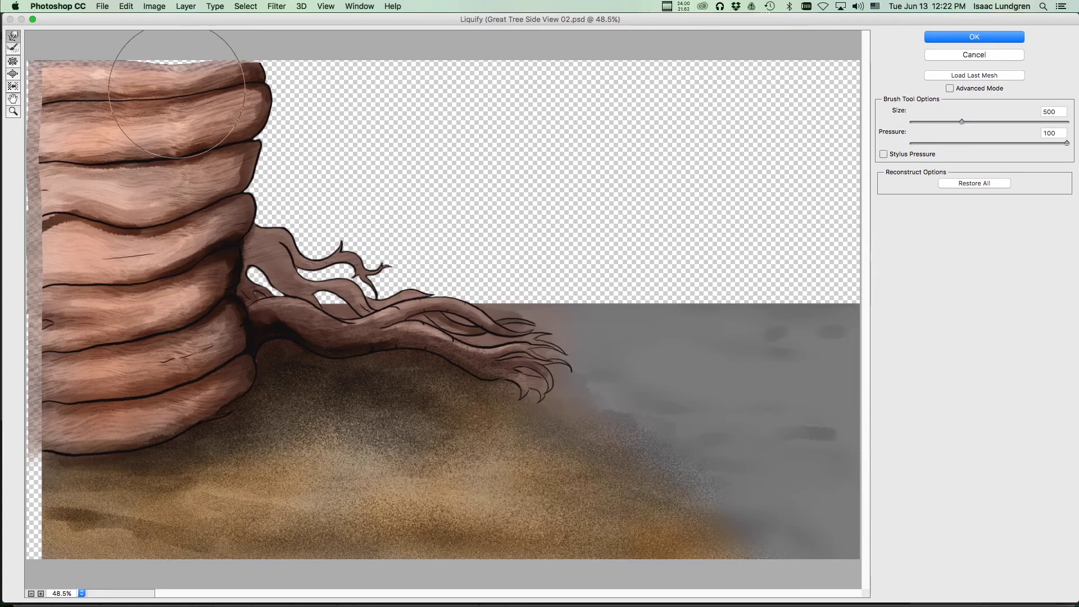
left_click(971, 37)
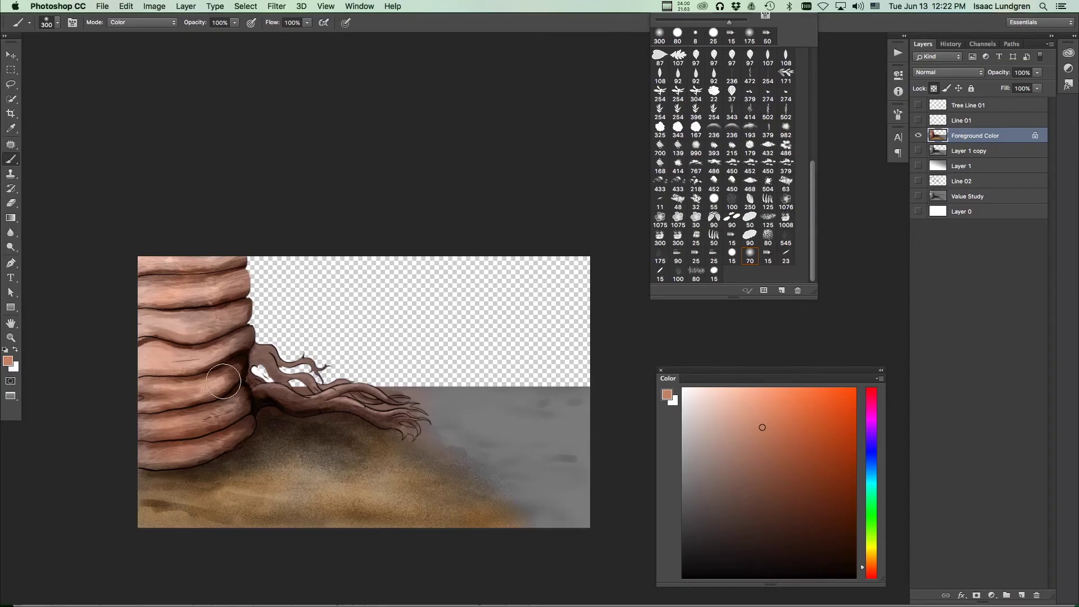
key("super+z")
key("super+z")
key("super+z")
Step: Tint the middle of the brown mound below the roots with muted blue and greyish green
scroll(273, 426, "up", 2)
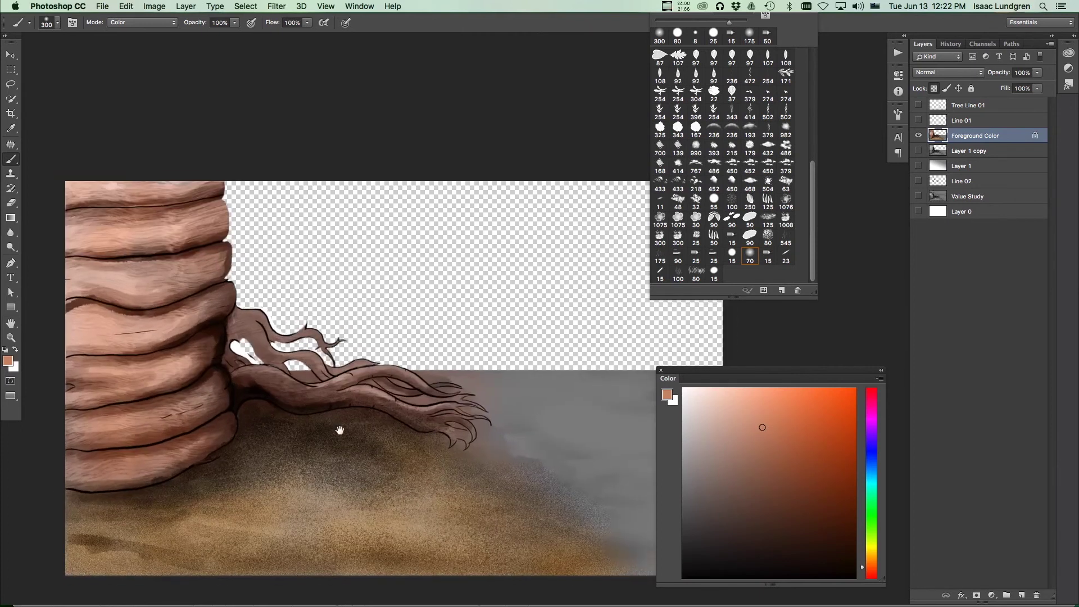
scroll(340, 429, "right", 1)
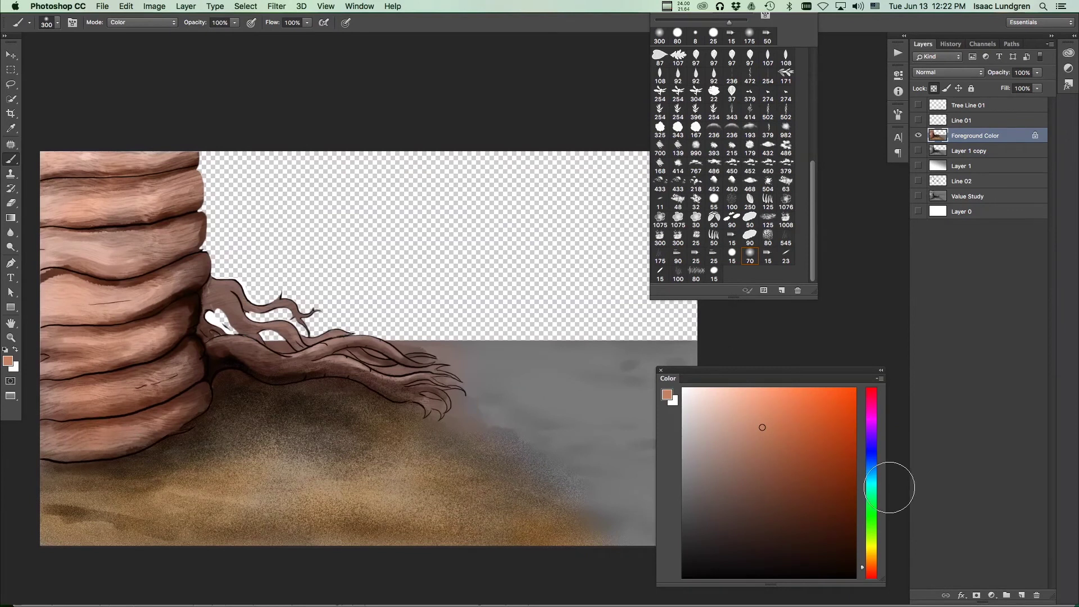
left_click(870, 467)
left_click_drag(746, 456, 724, 456)
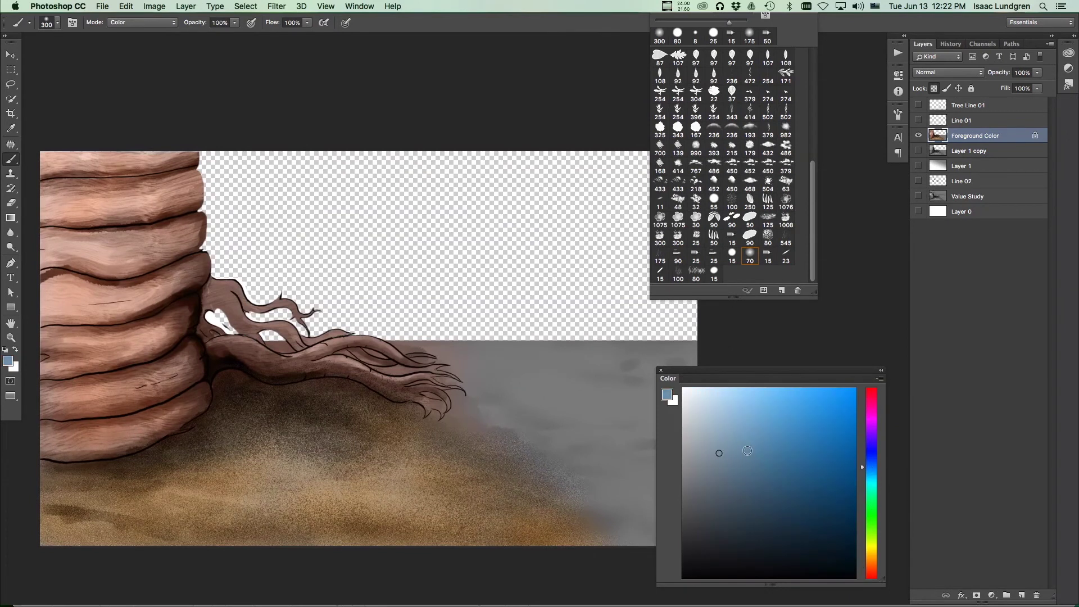
mouse_move(289, 466)
left_mouse_down()
mouse_move(407, 490)
mouse_move(239, 479)
mouse_move(371, 459)
mouse_move(304, 477)
mouse_move(436, 518)
mouse_move(273, 517)
mouse_move(532, 548)
mouse_move(561, 496)
mouse_move(411, 488)
mouse_move(597, 494)
left_mouse_up()
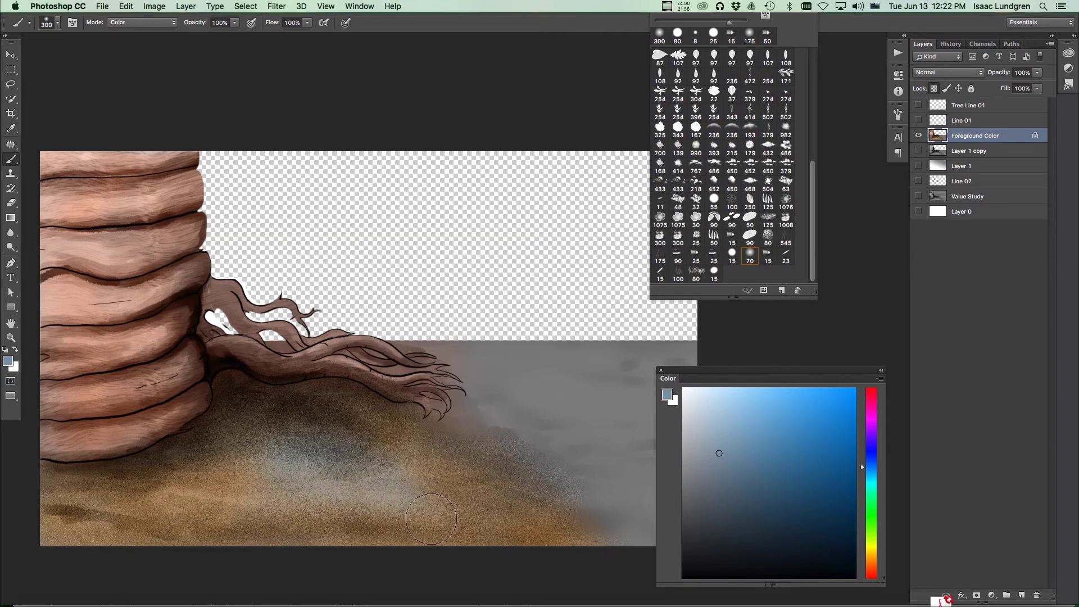
left_click(873, 531)
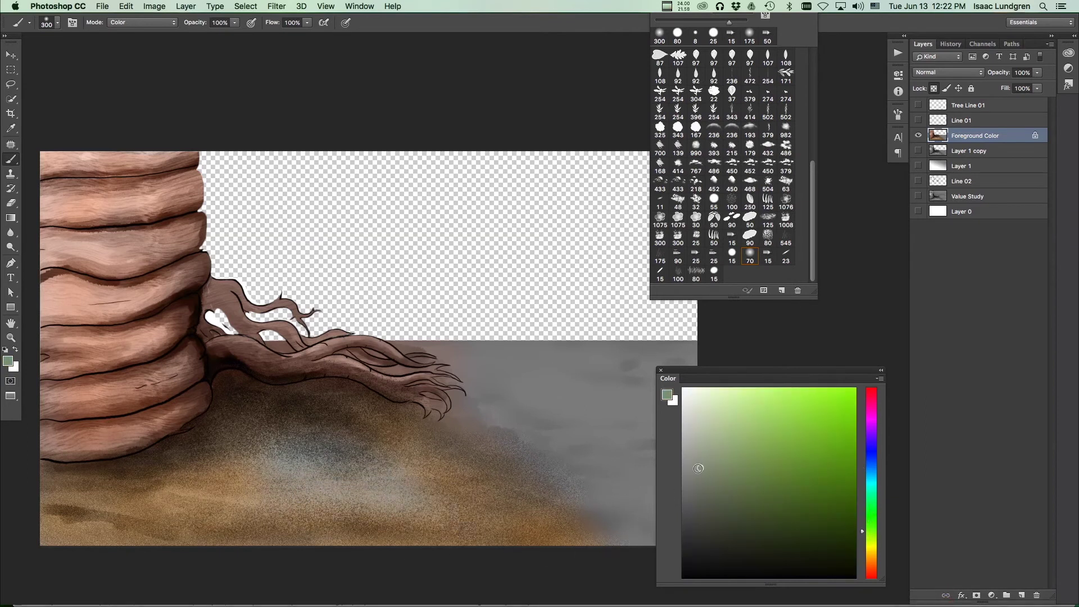
mouse_move(302, 507)
left_mouse_down()
mouse_move(242, 445)
mouse_move(384, 476)
mouse_move(349, 509)
left_mouse_up()
Step: Glaze muted yellow-brown and a darker olive brown over the mound to blend its cool patches
left_click_drag(871, 532, 870, 553)
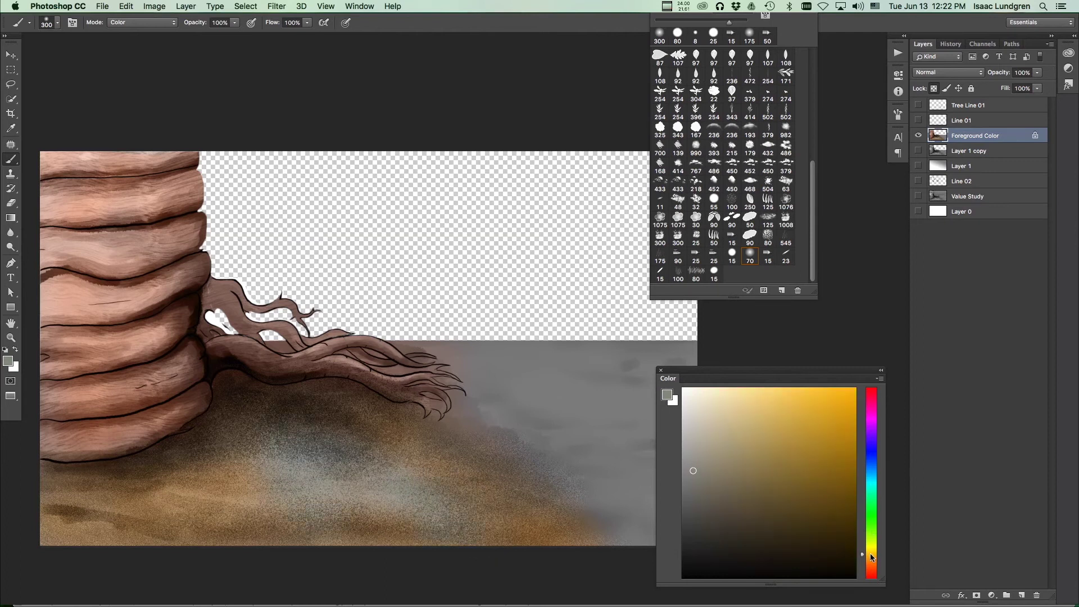
left_click(718, 494)
mouse_move(428, 510)
left_mouse_down()
mouse_move(326, 489)
mouse_move(288, 441)
mouse_move(434, 517)
mouse_move(351, 472)
left_mouse_up()
left_click(746, 524)
mouse_move(277, 506)
left_mouse_down()
mouse_move(323, 495)
mouse_move(336, 457)
mouse_move(516, 526)
mouse_move(430, 530)
mouse_move(448, 525)
mouse_move(246, 416)
mouse_move(540, 515)
mouse_move(264, 538)
left_mouse_up()
Step: Tint the trunk and the ground around its base with dark red and deep orange-red
scroll(379, 471, "down", 3)
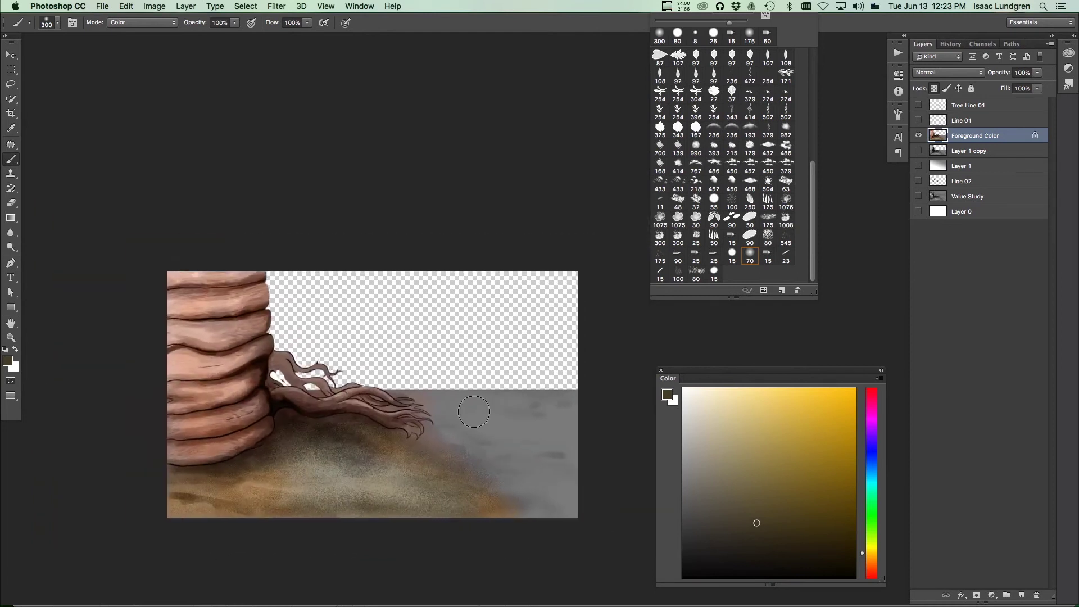
mouse_move(871, 569)
left_mouse_down()
mouse_move(874, 542)
mouse_move(874, 576)
left_mouse_up()
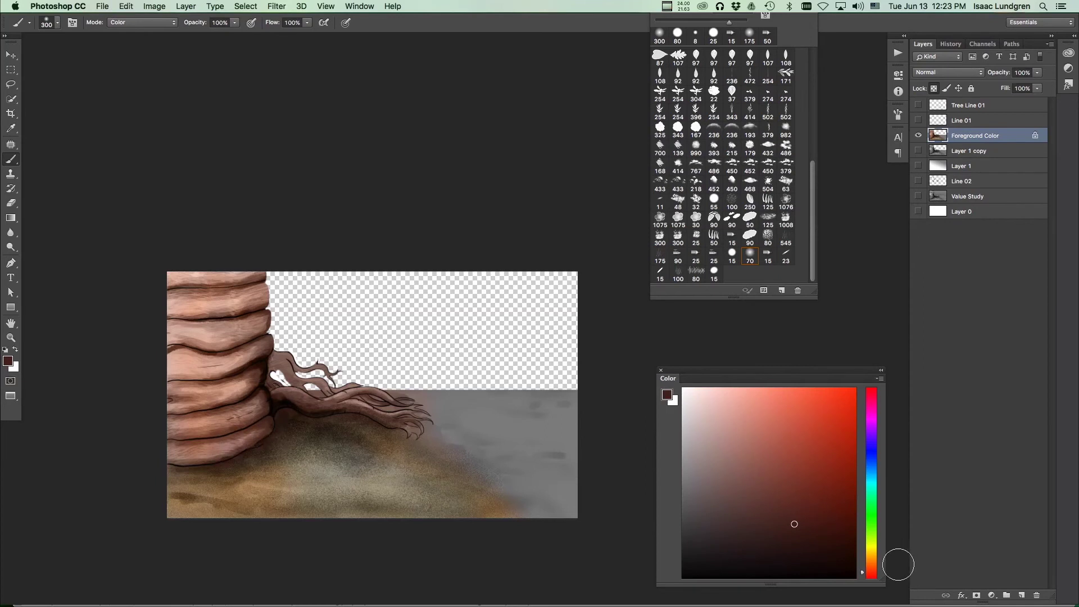
left_click_drag(870, 575, 875, 573)
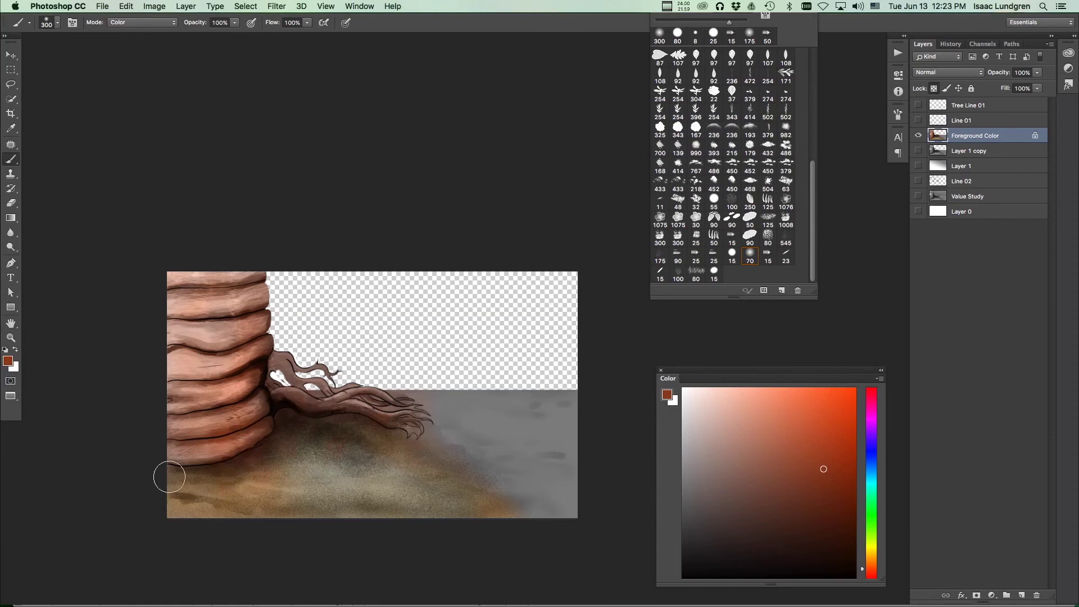
Step: Color the grey water area beside the mound blue, up to the horizon and around the root tips
left_click(874, 477)
mouse_move(528, 491)
left_mouse_down()
mouse_move(602, 494)
mouse_move(555, 496)
left_mouse_up()
left_click_drag(488, 452, 448, 447)
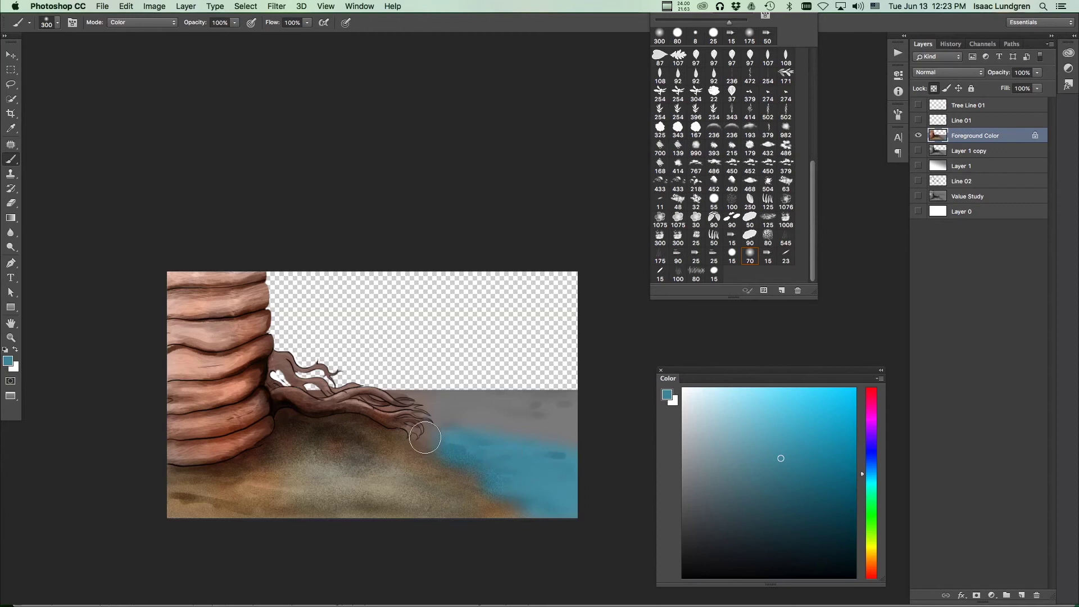
mouse_move(436, 408)
left_mouse_down()
mouse_move(481, 395)
mouse_move(544, 400)
left_mouse_up()
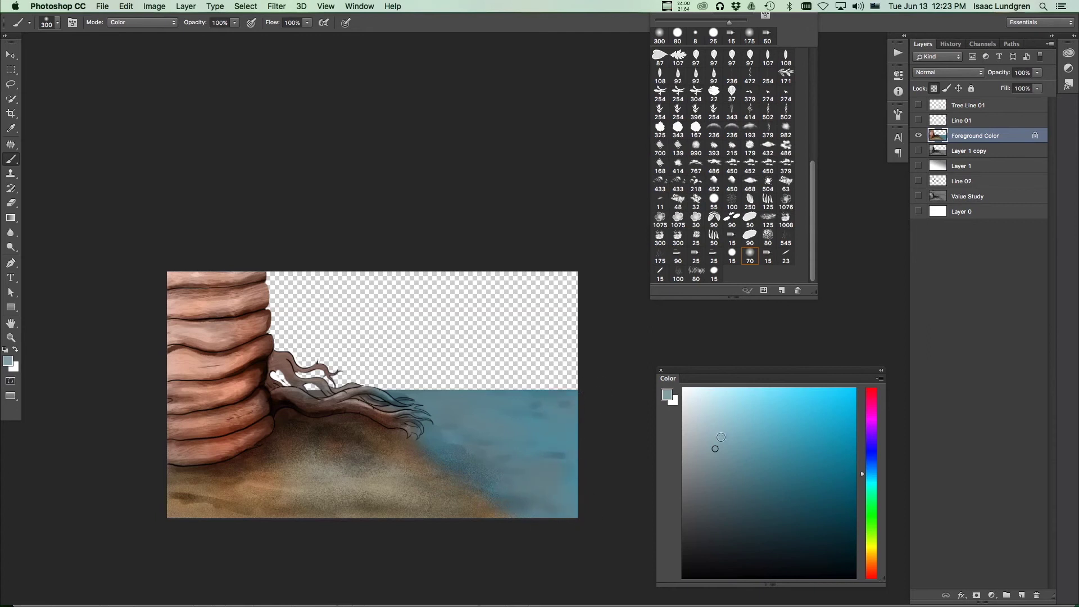
Step: Shift the water toward a muted teal, glaze the same teal over the roots, and pick a darker grey-teal
left_click(870, 482)
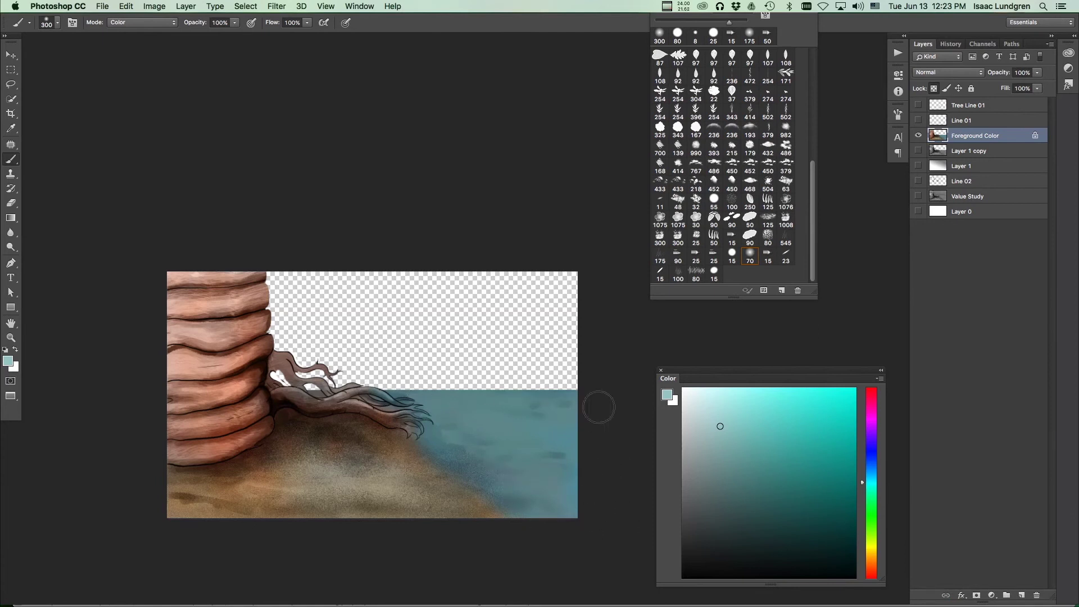
left_click(871, 493)
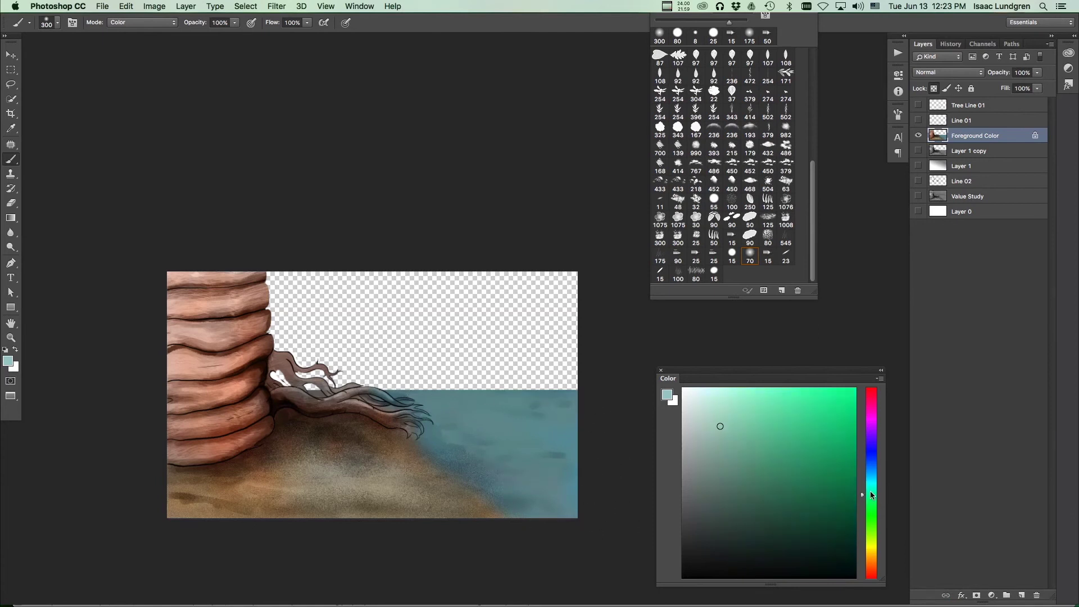
left_click(749, 484)
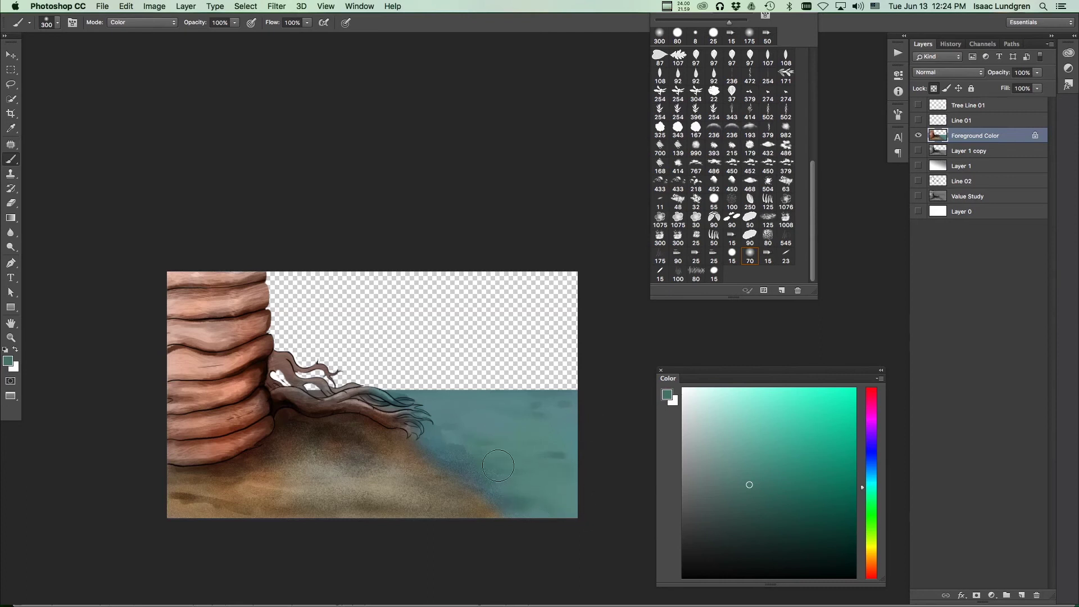
left_click_drag(387, 403, 298, 379)
left_click(722, 527)
Step: Show Layer 1 behind the foreground, and set a medium cyan-blue foreground and pale yellow f0eaa4 background color for the sky
left_click(918, 166)
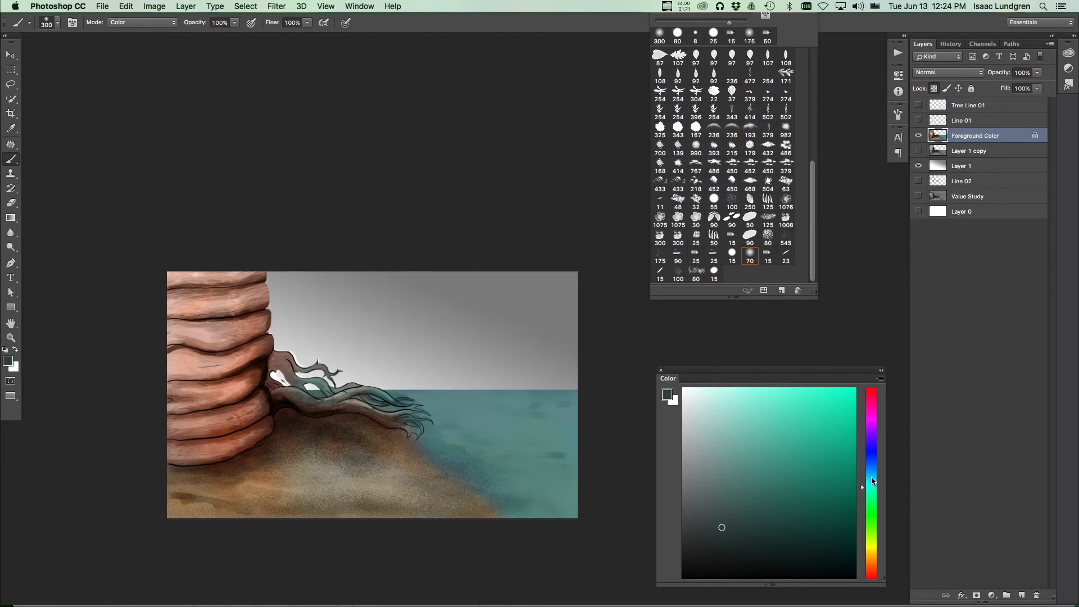
left_click(872, 477)
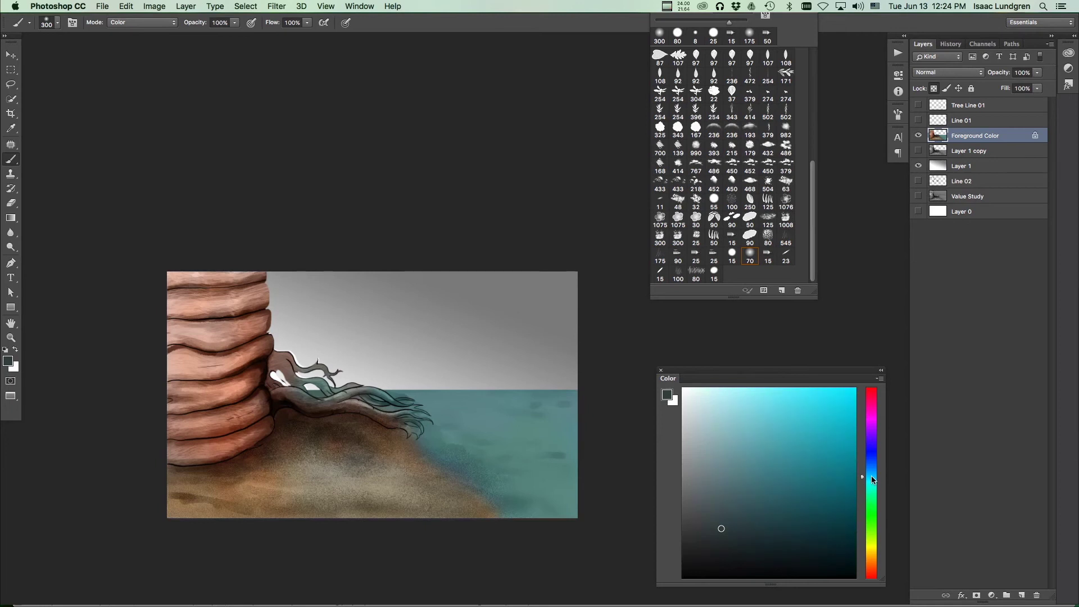
left_click(774, 444)
left_click(14, 368)
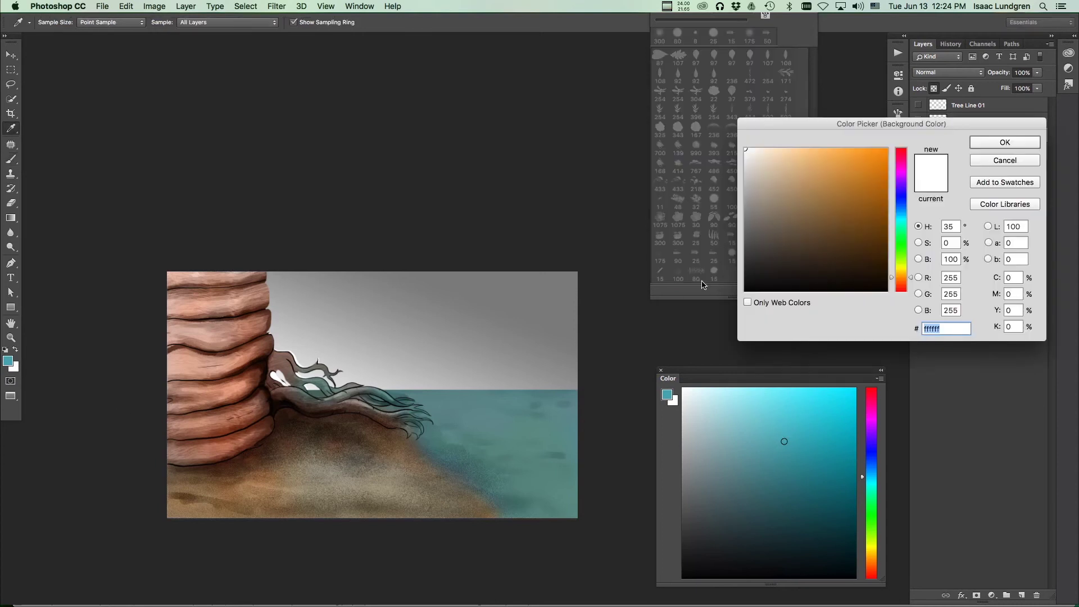
left_click(903, 268)
mouse_move(806, 156)
left_mouse_down()
mouse_move(806, 169)
mouse_move(790, 157)
left_mouse_up()
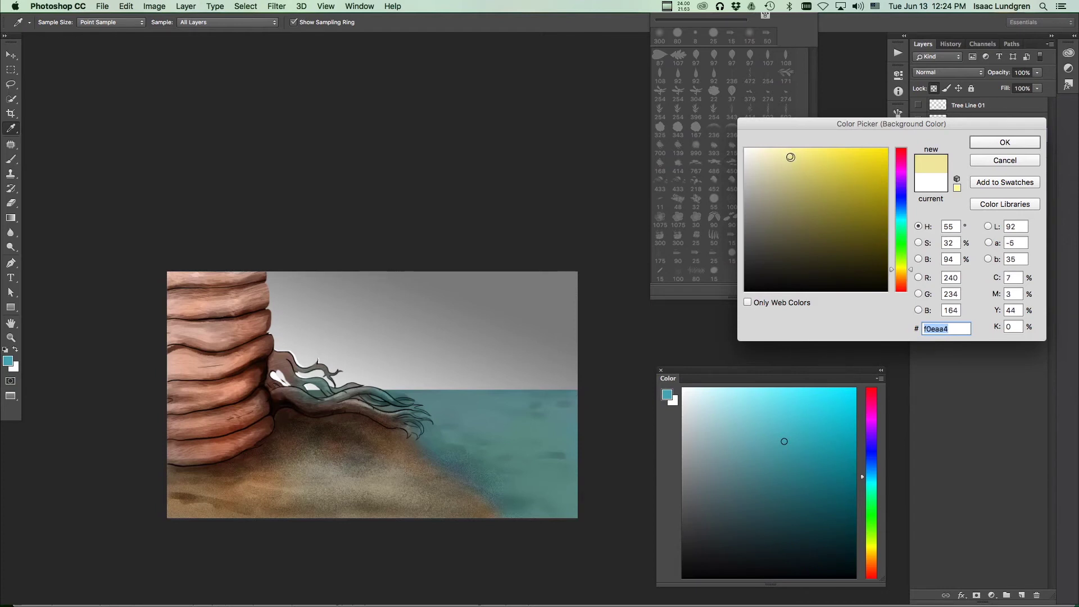
left_click(977, 144)
key("b")
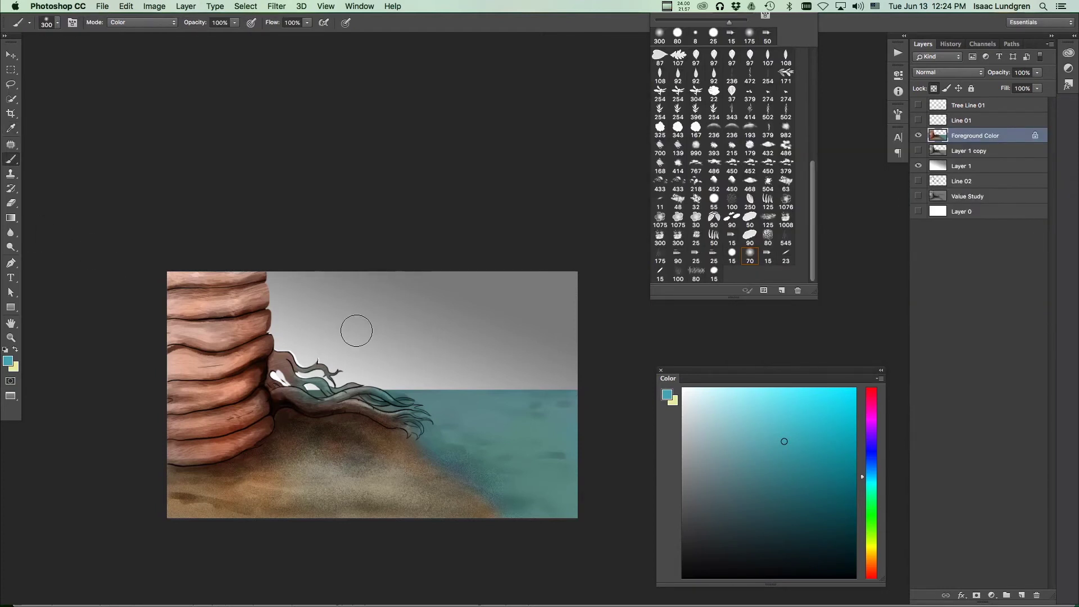
Step: Fill the sky on Layer 1 with a diagonal gradient from pale yellow by the roots to blue in the far upper corner
key("g")
left_click_drag(408, 370, 531, 248)
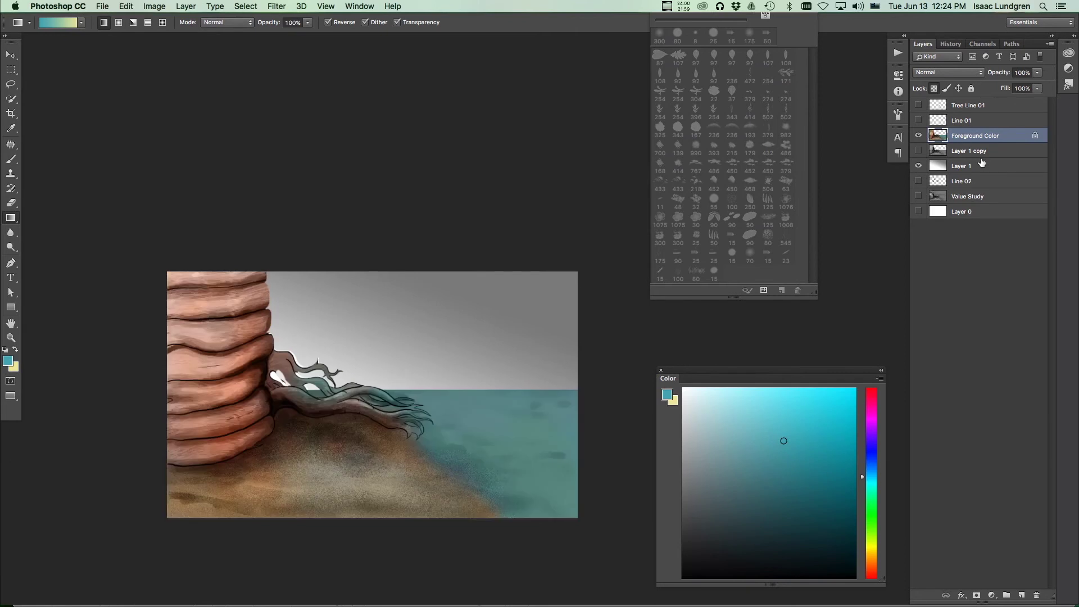
left_click(971, 166)
left_click_drag(396, 409, 537, 252)
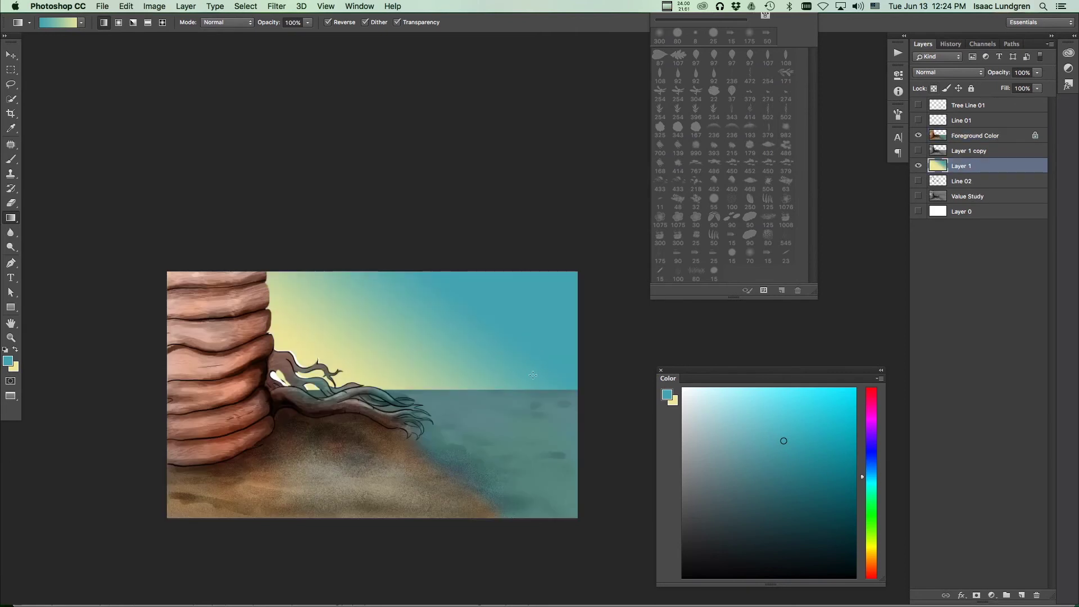
key("ctrl+z")
left_click_drag(418, 441, 539, 339)
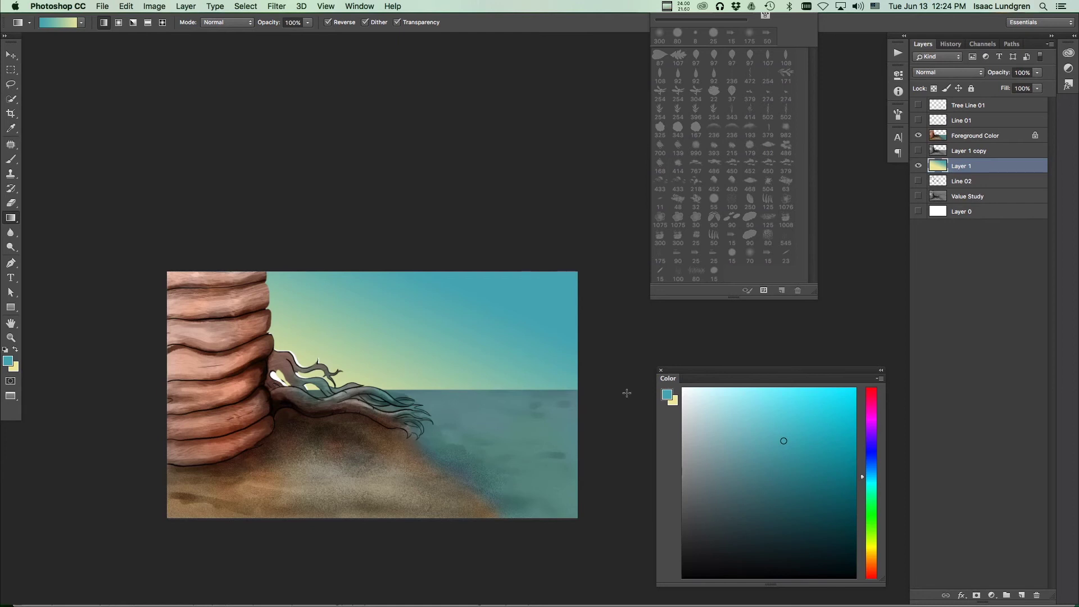
Step: Unlock the Foreground Color layer's transparent pixels and erase the white fringe along the uppermost root and adjoining trunk edge
scroll(275, 369, "up", 6)
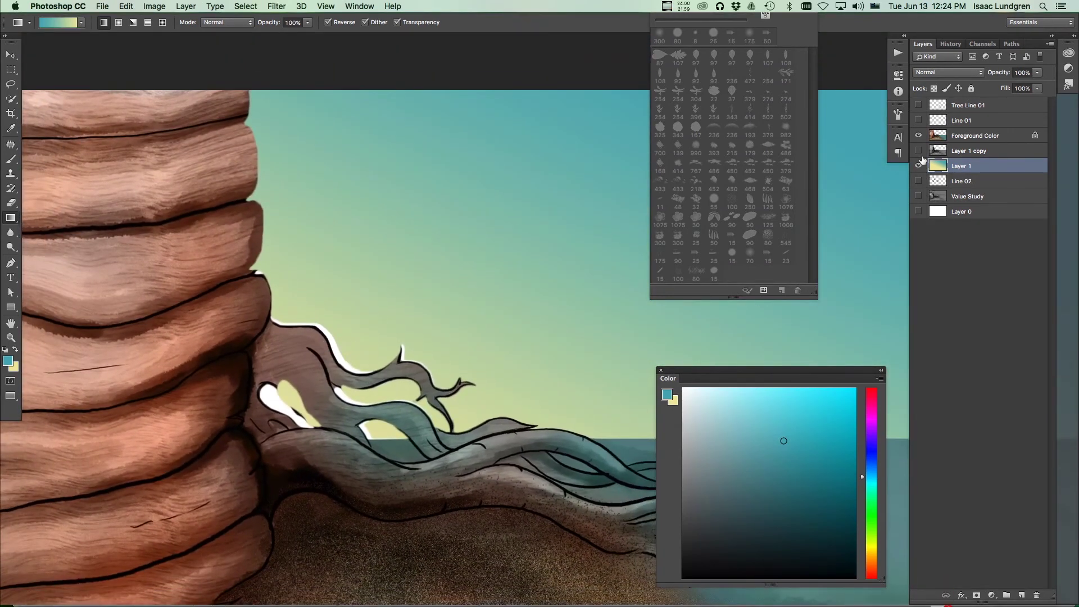
left_click(953, 137)
left_click(918, 135)
left_click(919, 136)
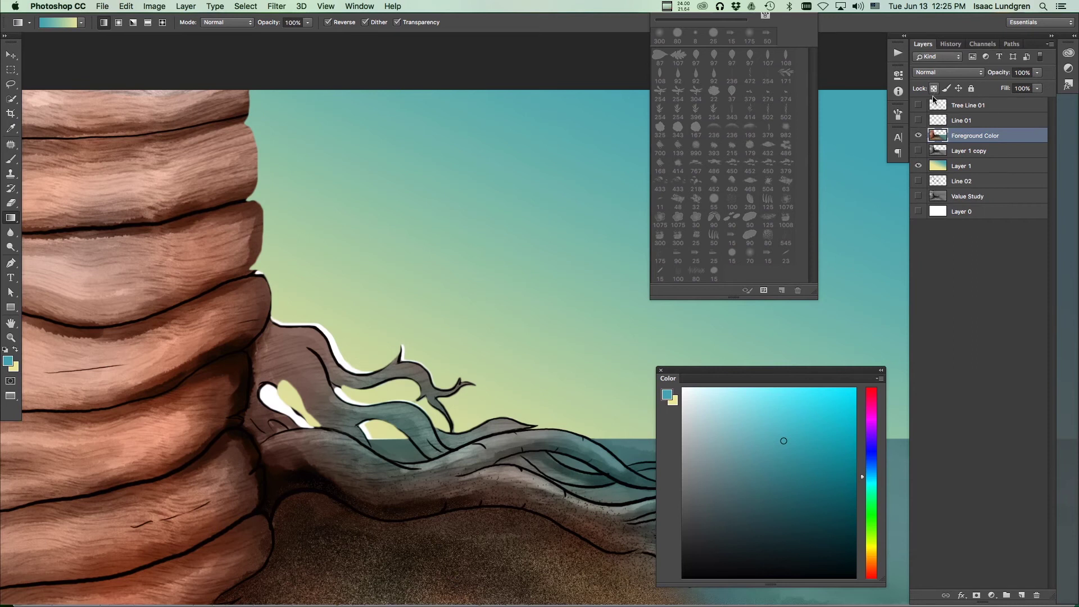
left_click_drag(414, 338, 334, 331)
key("e")
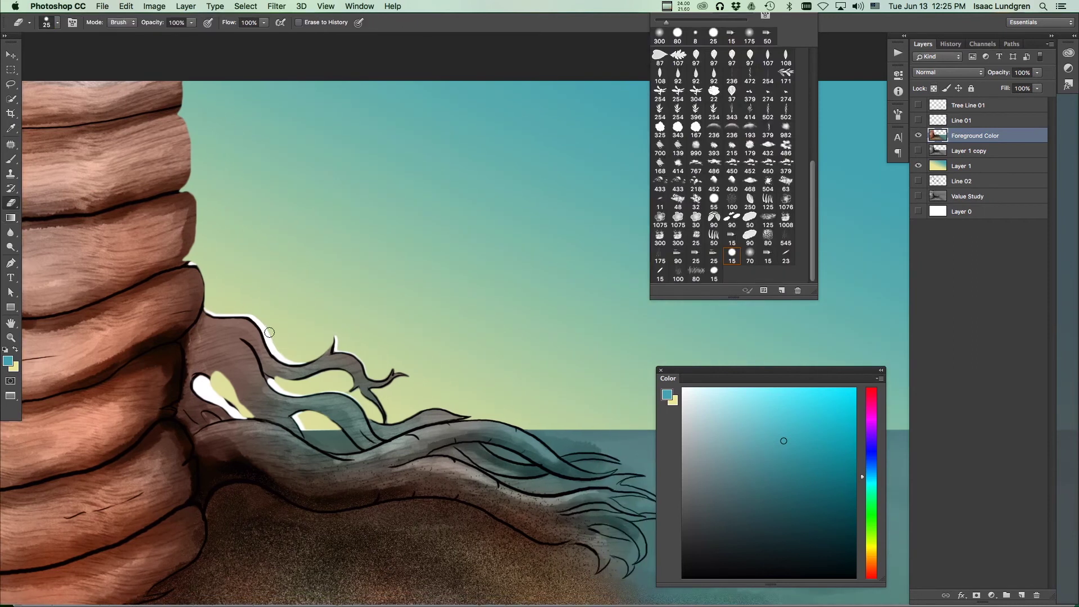
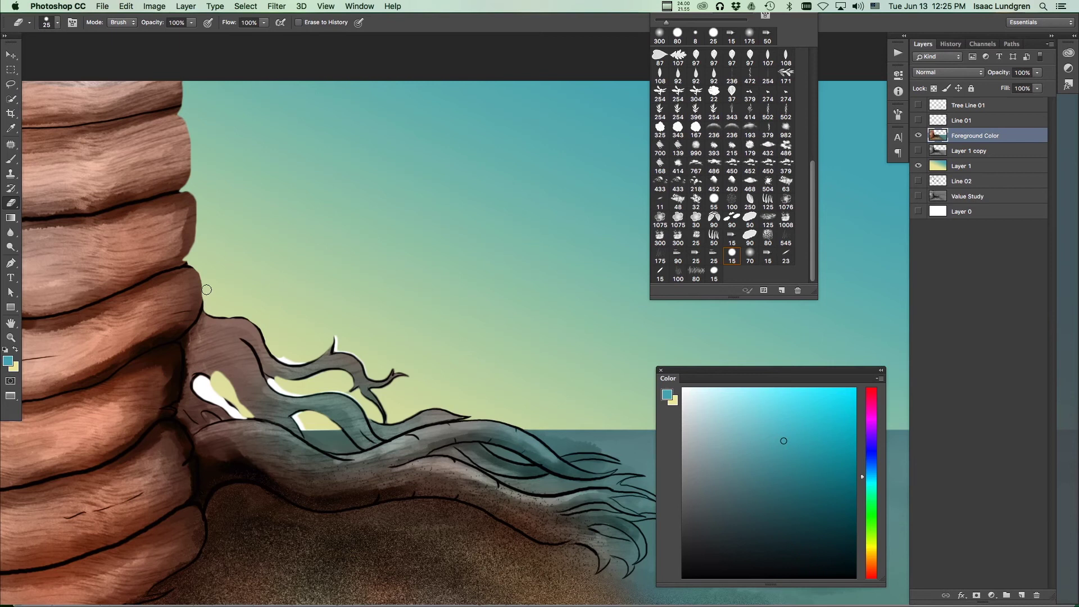
left_click_drag(194, 263, 187, 262)
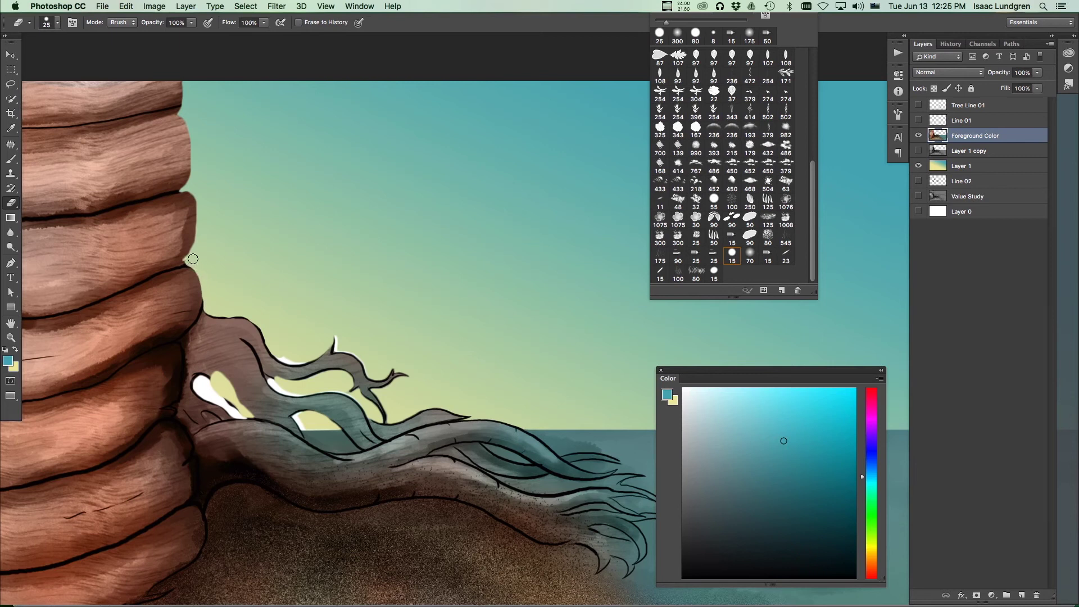
Step: Erase the white fringe from the trunk's edge notches, the upper branch and the two upper root openings
scroll(366, 326, "up", 2)
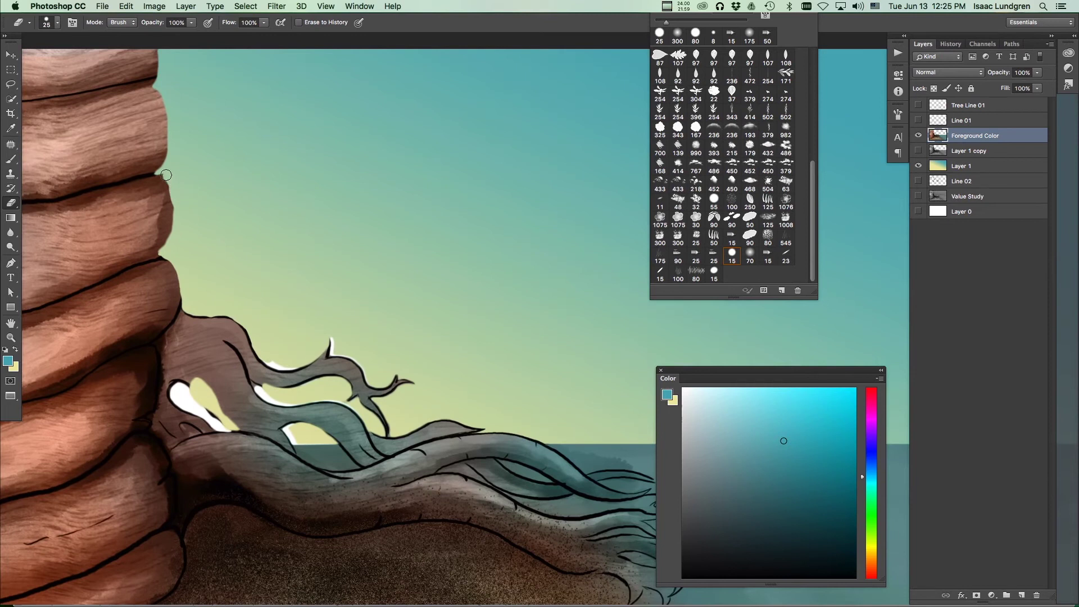
left_click_drag(161, 174, 171, 186)
left_click_drag(257, 163, 137, 225)
left_click_drag(257, 293, 407, 275)
mouse_move(190, 239)
left_mouse_down()
mouse_move(183, 228)
mouse_move(172, 251)
mouse_move(226, 280)
mouse_move(285, 252)
mouse_move(265, 232)
mouse_move(276, 194)
mouse_move(309, 211)
mouse_move(335, 200)
mouse_move(354, 168)
mouse_move(353, 191)
mouse_move(419, 225)
left_mouse_up()
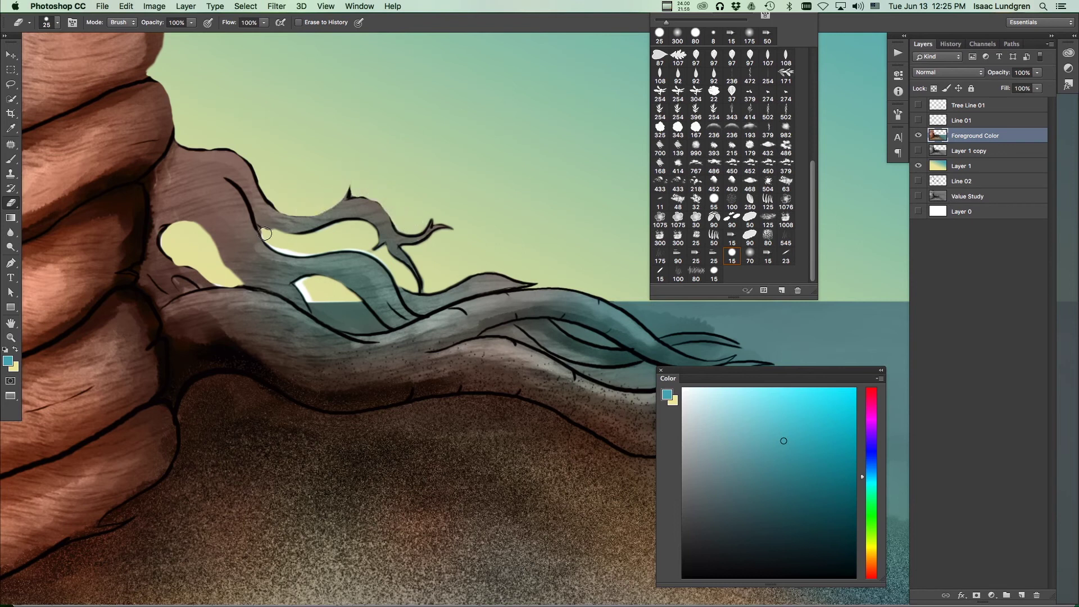
mouse_move(268, 229)
left_mouse_down()
mouse_move(302, 251)
mouse_move(304, 241)
mouse_move(264, 233)
mouse_move(296, 250)
mouse_move(359, 241)
left_mouse_up()
Step: Reduce the eraser to 9 px and clear the white from the lower root opening and the teal root's upper edge
scroll(307, 286, "up", 3)
key("bracketleft")
key("bracketleft")
key("bracketleft")
key("bracketleft")
mouse_move(284, 277)
left_mouse_down()
mouse_move(320, 259)
mouse_move(263, 268)
mouse_move(292, 296)
mouse_move(287, 276)
mouse_move(296, 308)
mouse_move(420, 301)
left_mouse_up()
key("super+z")
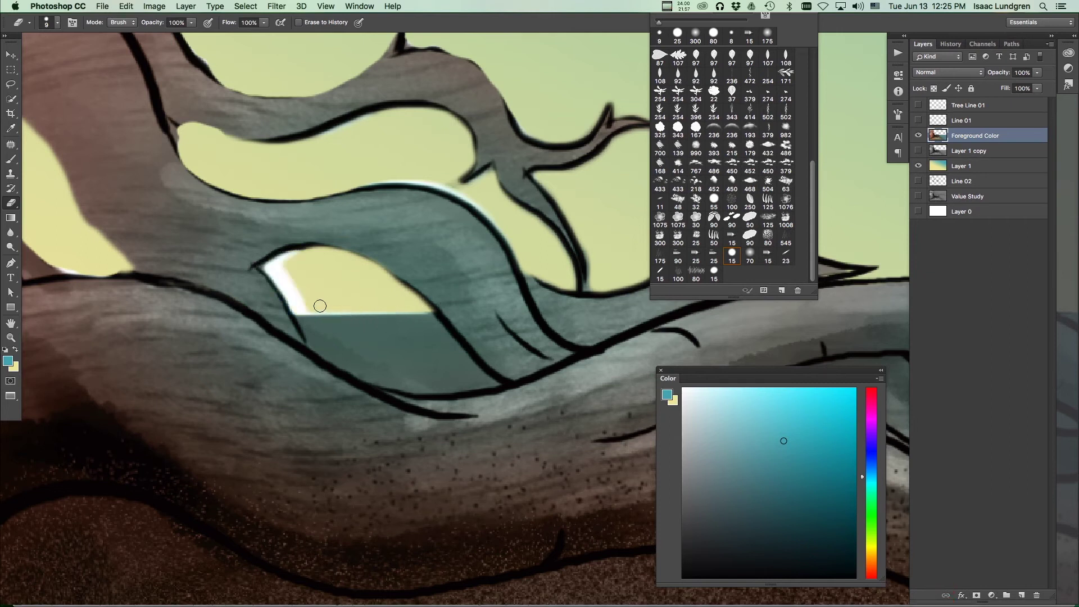
mouse_move(299, 299)
left_mouse_down()
mouse_move(270, 270)
mouse_move(316, 258)
left_mouse_up()
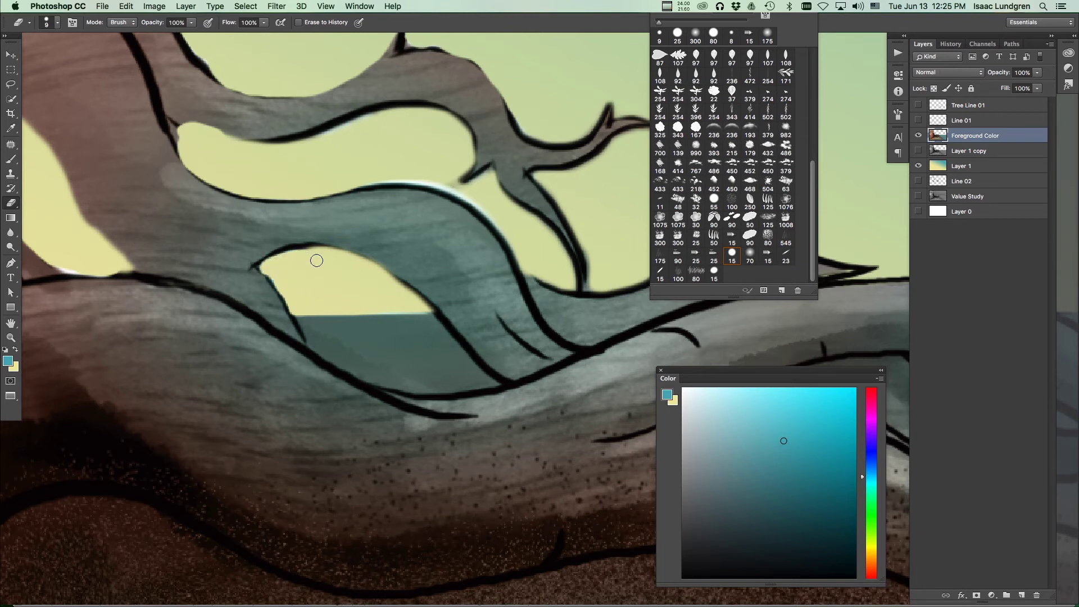
mouse_move(342, 187)
left_mouse_down()
mouse_move(393, 177)
mouse_move(448, 183)
mouse_move(475, 197)
mouse_move(393, 180)
mouse_move(484, 206)
mouse_move(548, 281)
left_mouse_up()
key("super+minus")
mouse_move(565, 330)
left_mouse_down()
mouse_move(534, 342)
mouse_move(313, 344)
left_mouse_up()
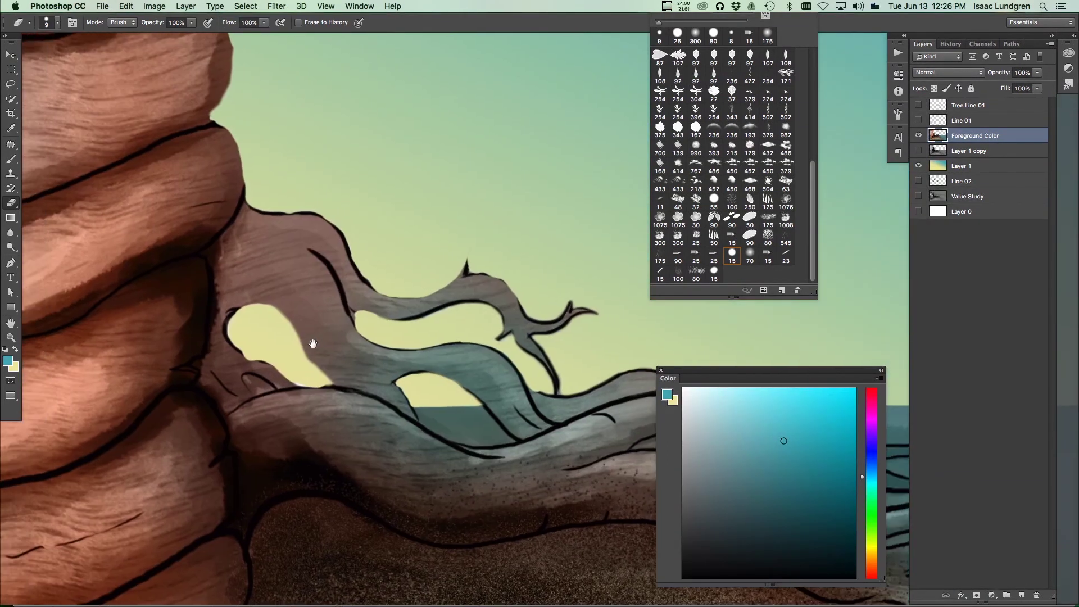
Step: Set the brush to Normal mode at 9 px and paint the outline's sampled black along the large root opening's lower edge
key("b")
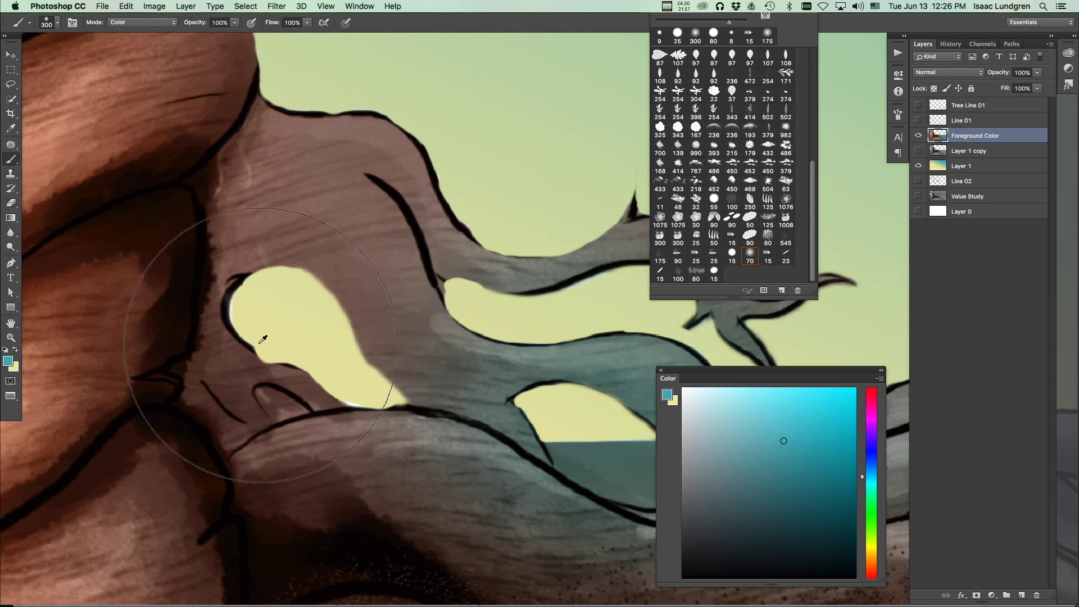
left_click(163, 23)
scroll(149, 21, "up", 10)
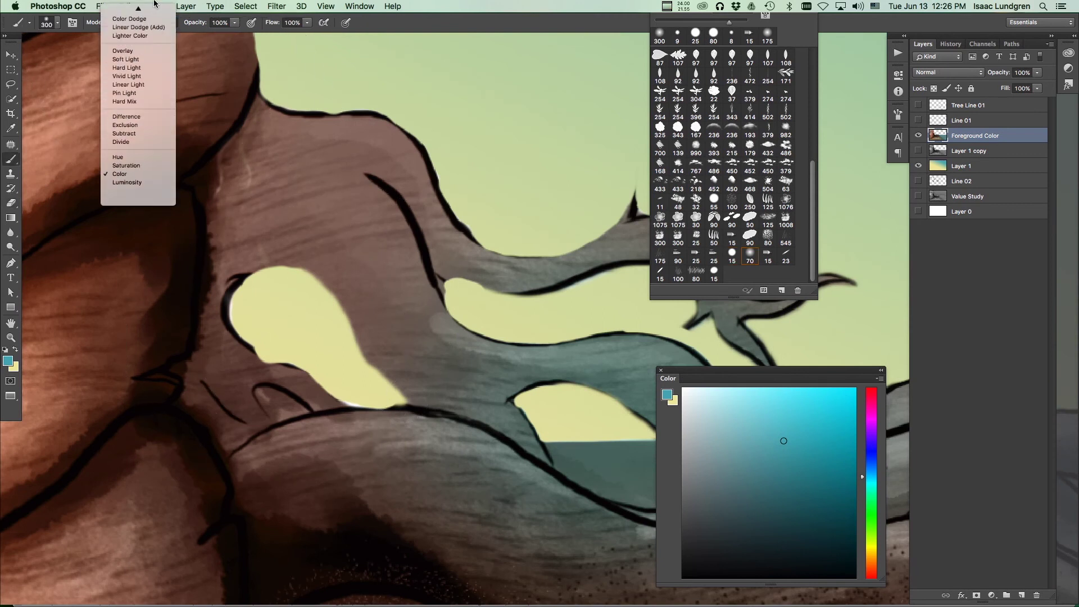
left_click(149, 10)
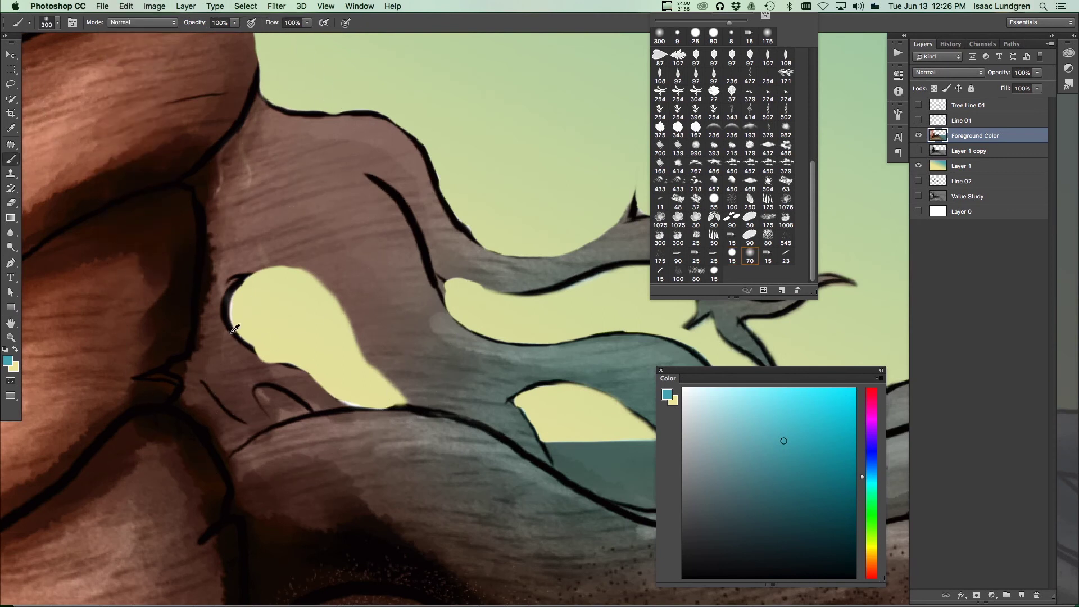
left_click(233, 322, "alt")
key("bracketleft")
key("bracketleft")
key("bracketleft")
key("bracketleft")
key("bracketleft")
key("bracketleft")
key("bracketleft")
key("bracketleft")
key("bracketleft")
key("bracketleft")
key("bracketleft")
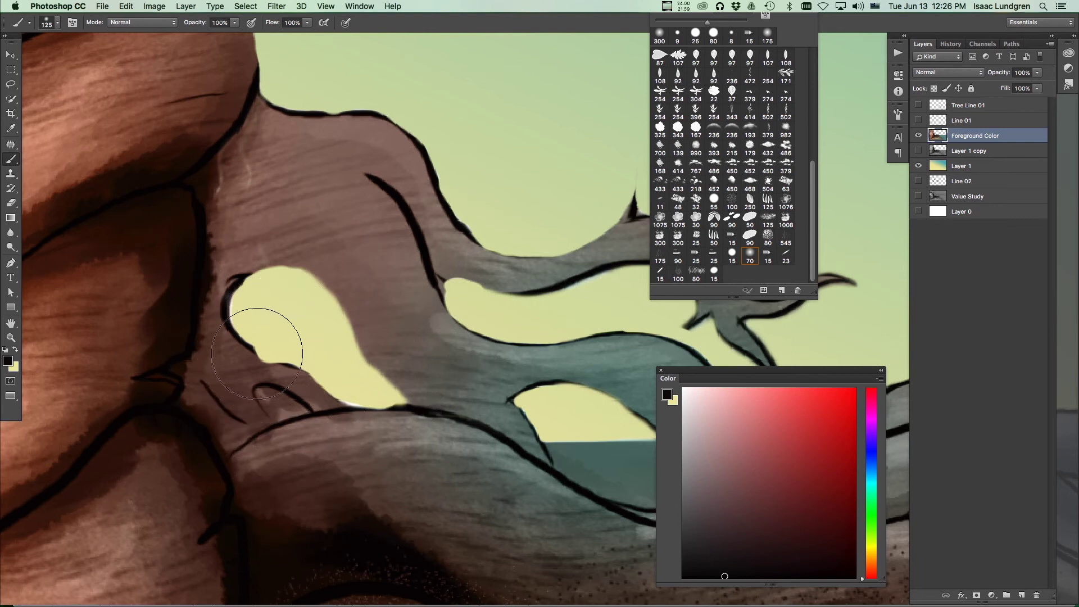
key("bracketleft")
key("bracketleft")
key("bracketleft")
key("bracketleft")
key("bracketleft")
key("bracketleft")
key("bracketleft")
left_click_drag(249, 348, 283, 365)
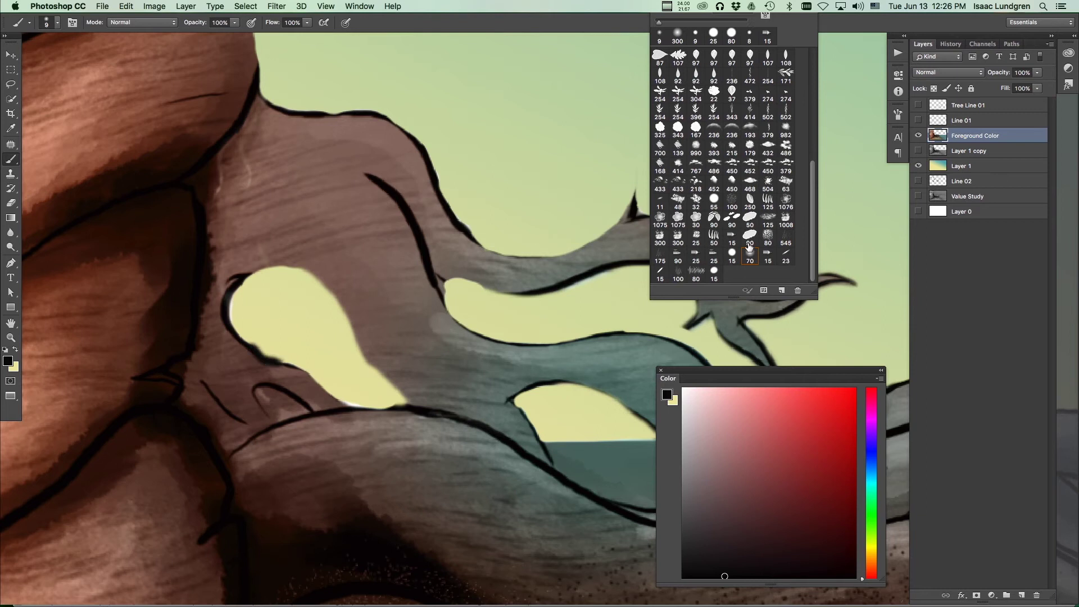
Step: Outline the large root opening in black with the hard round brush at 6 px
left_click(732, 254)
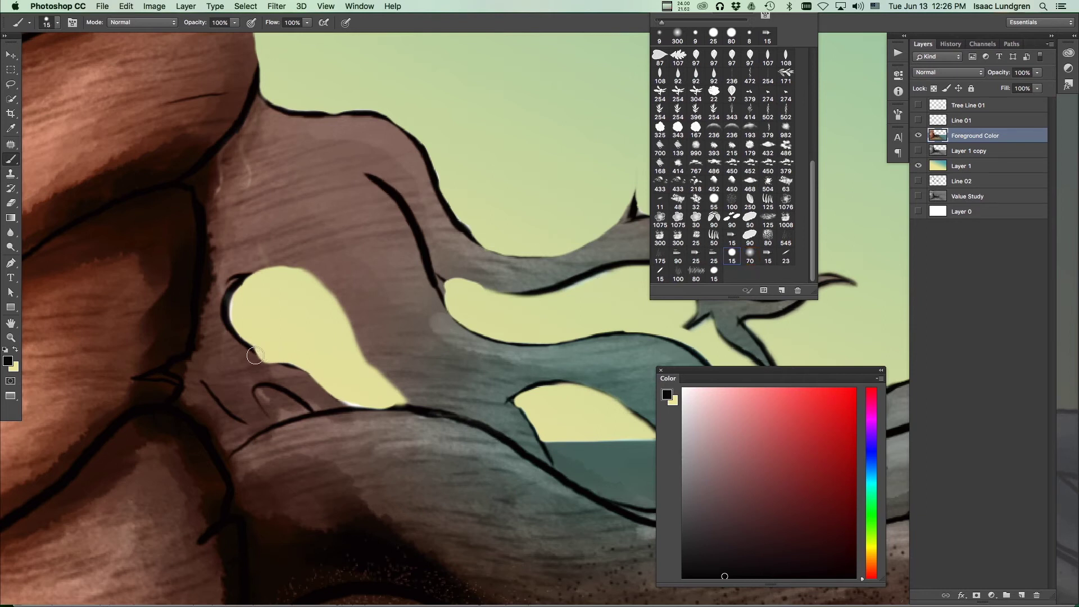
key("bracketleft")
key("bracketleft")
key("bracketleft")
left_click_drag(267, 362, 307, 377)
mouse_move(235, 285)
left_mouse_down()
mouse_move(278, 263)
mouse_move(318, 267)
mouse_move(376, 368)
mouse_move(421, 406)
left_mouse_up()
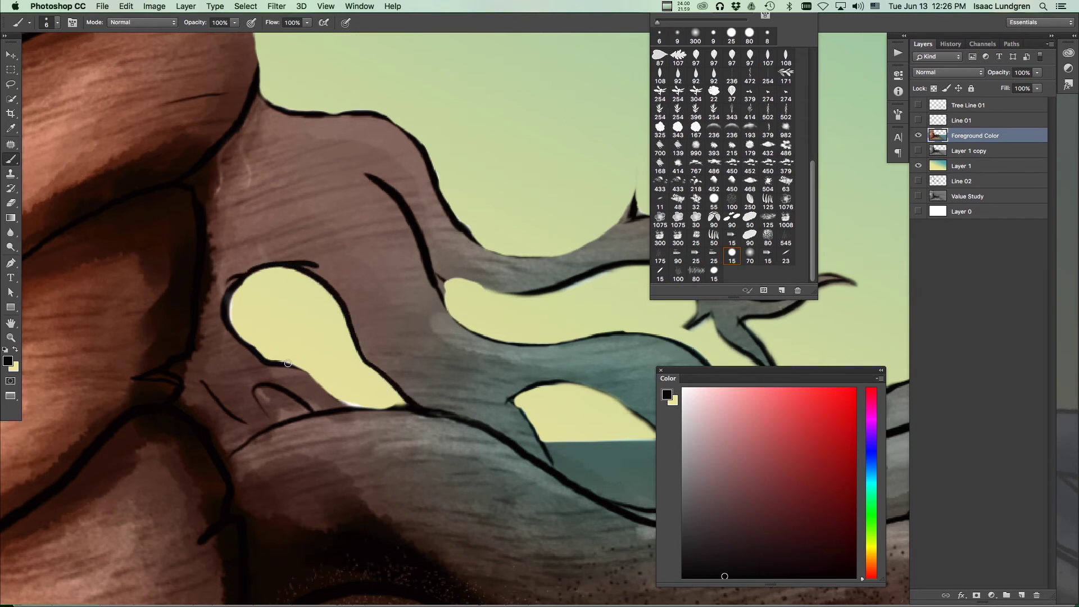
mouse_move(288, 363)
left_mouse_down()
mouse_move(338, 402)
mouse_move(393, 410)
left_mouse_up()
Step: Outline the near end of the middle root opening, then the upper root's top edge and its spike in black
left_click_drag(431, 277, 483, 340)
mouse_move(476, 261)
left_mouse_down()
mouse_move(458, 258)
mouse_move(349, 309)
mouse_move(376, 323)
mouse_move(424, 318)
left_mouse_up()
left_click(368, 306, "alt")
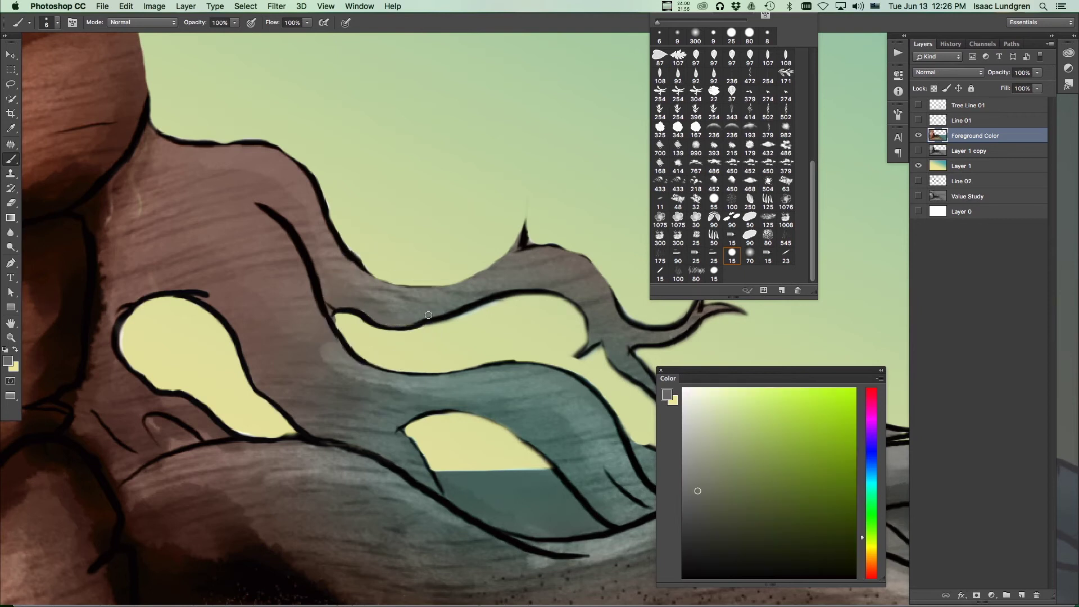
left_click(366, 259, "alt")
mouse_move(356, 260)
left_mouse_down()
mouse_move(396, 286)
mouse_move(470, 279)
mouse_move(521, 234)
mouse_move(528, 196)
mouse_move(517, 248)
left_mouse_up()
left_click(508, 256, "alt")
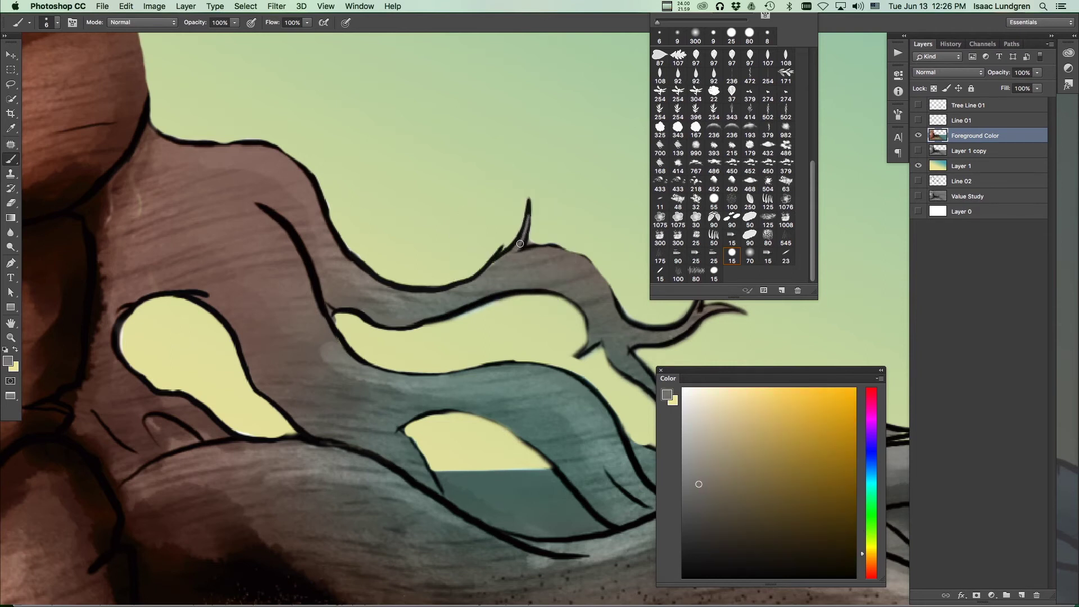
Step: Outline the arch of the lower root opening in black and add small rootlets hanging from its edges
scroll(566, 218, "down", 5)
scroll(559, 341, "up", 5)
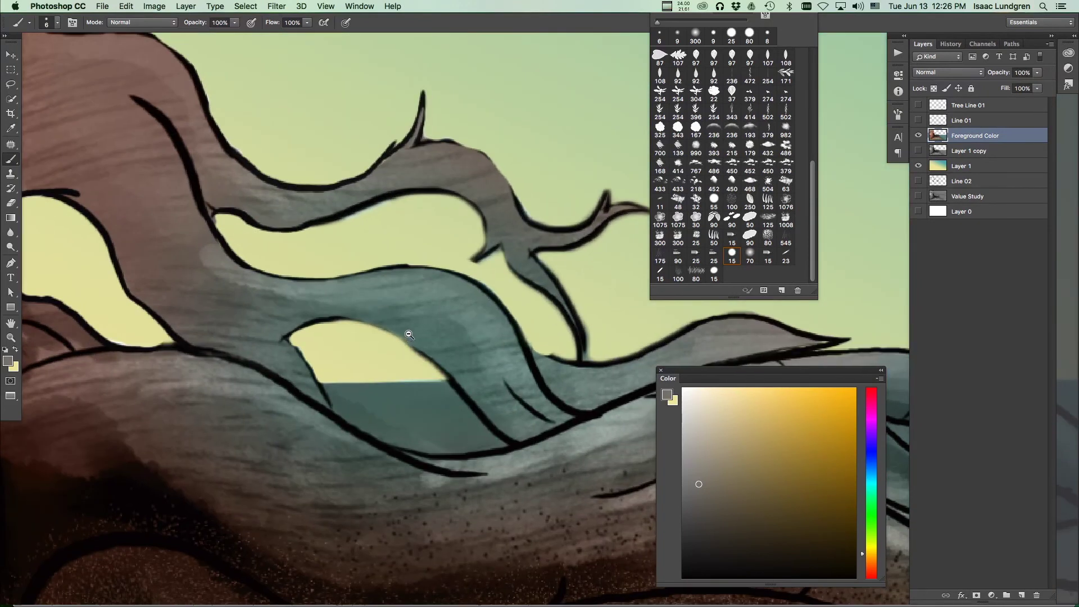
left_click(326, 318, "alt")
mouse_move(335, 320)
left_mouse_down()
mouse_move(407, 345)
mouse_move(432, 379)
mouse_move(424, 391)
mouse_move(421, 359)
mouse_move(448, 402)
left_mouse_up()
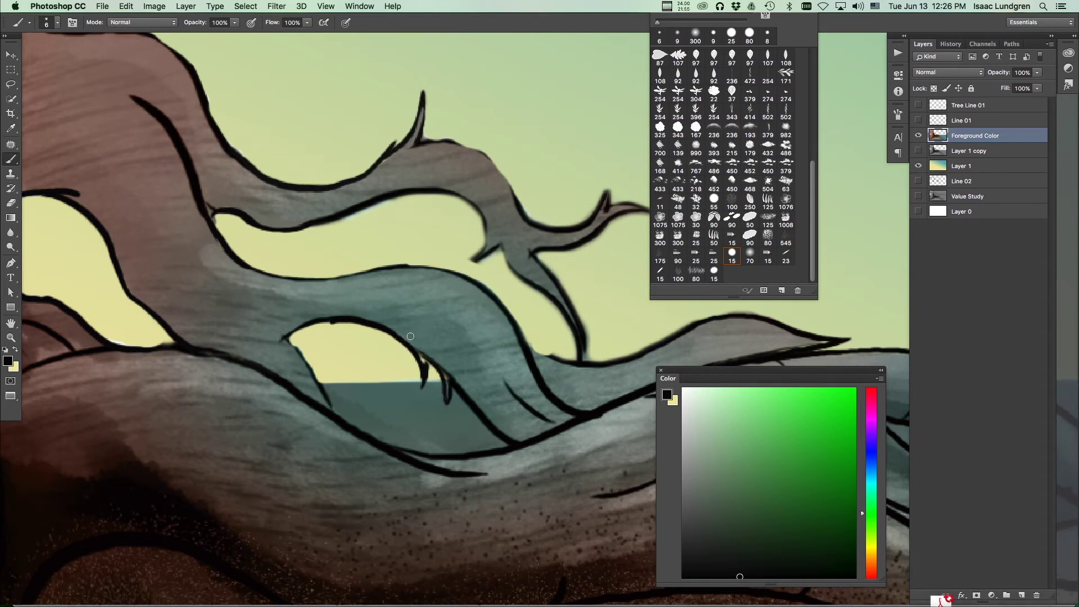
left_click_drag(300, 352, 336, 382)
Step: Draw small black rootlets on the drooping branch, erase its rough edge and redraw its outline
mouse_move(554, 301)
left_mouse_down()
mouse_move(572, 358)
mouse_move(582, 337)
mouse_move(590, 359)
mouse_move(596, 331)
left_mouse_up()
left_click_drag(548, 272, 580, 310)
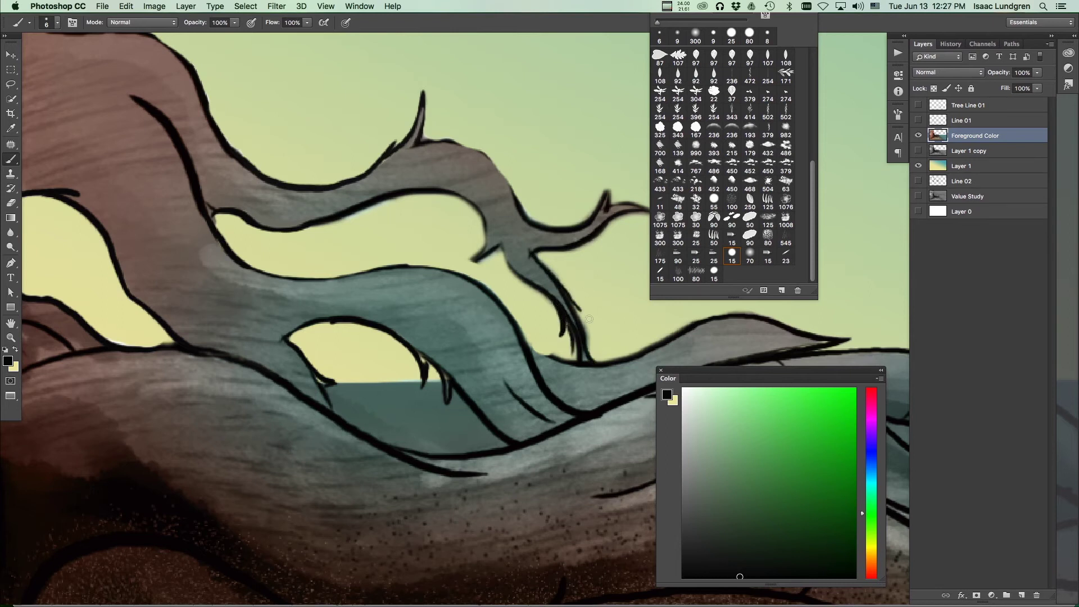
key("e")
left_click_drag(503, 256, 536, 308)
key("b")
left_click_drag(510, 257, 544, 296)
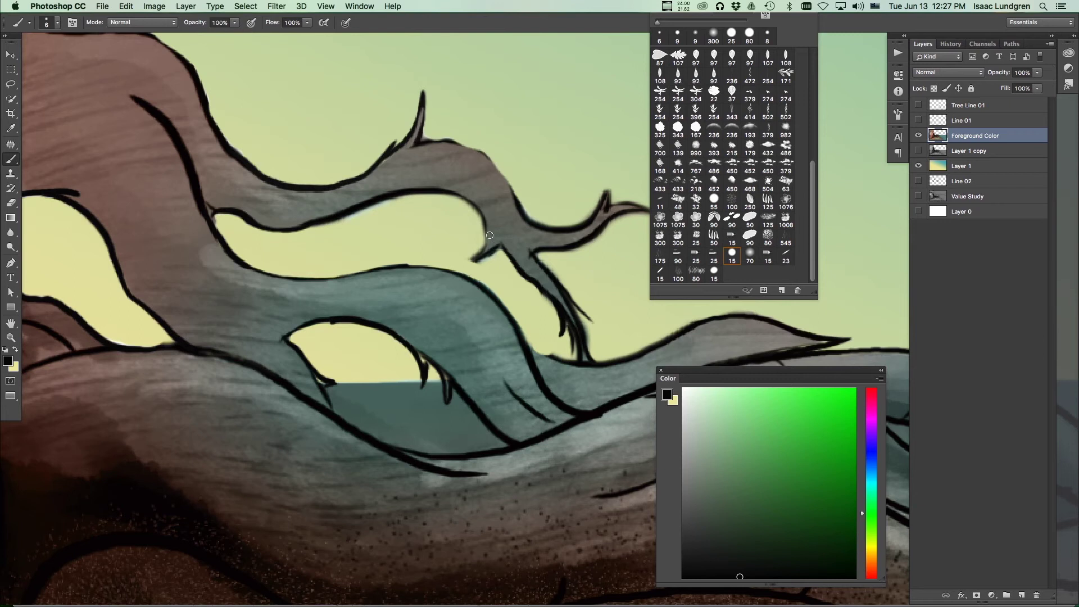
left_click(516, 256, "alt")
key("e")
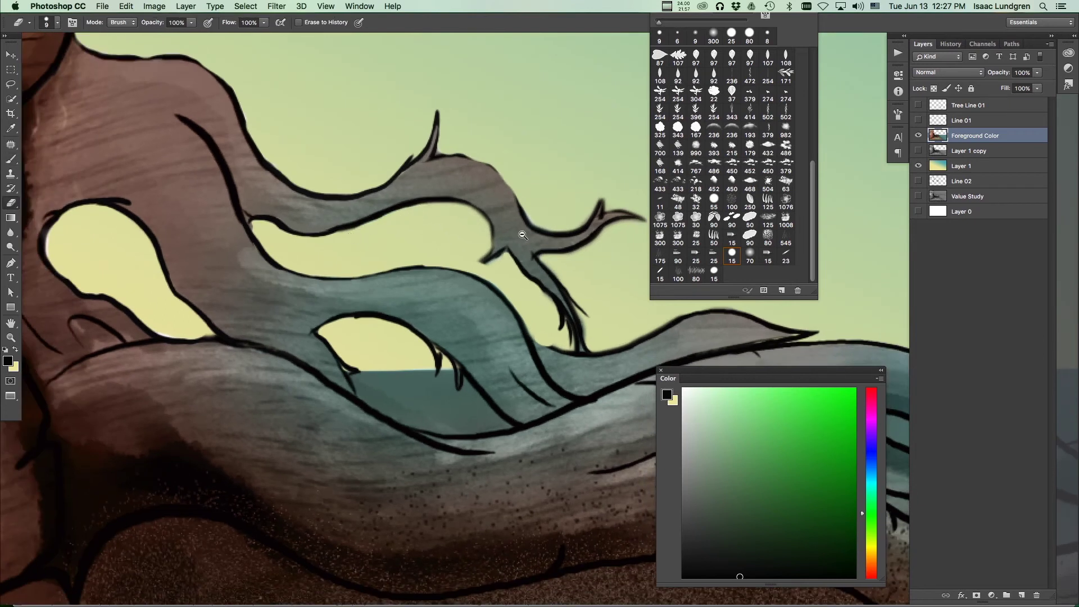
Step: Outline the trunk's bulging outer edge in black with the 6 px brush, from the upper root junction upward
left_click_drag(587, 268, 417, 305)
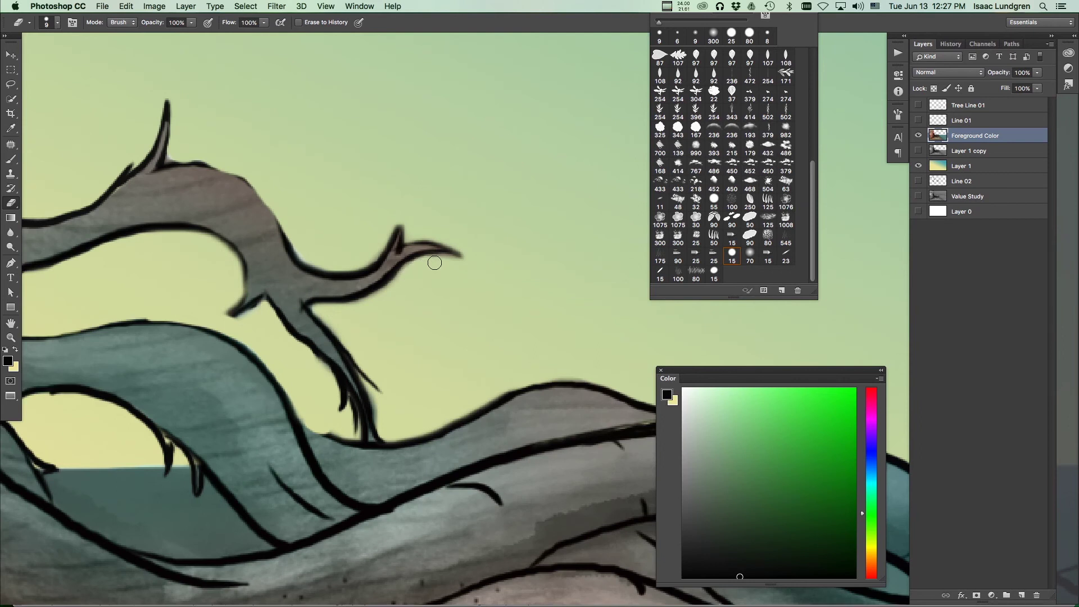
left_click(460, 383, "alt")
left_click(460, 383, "alt")
left_click(525, 446, "alt")
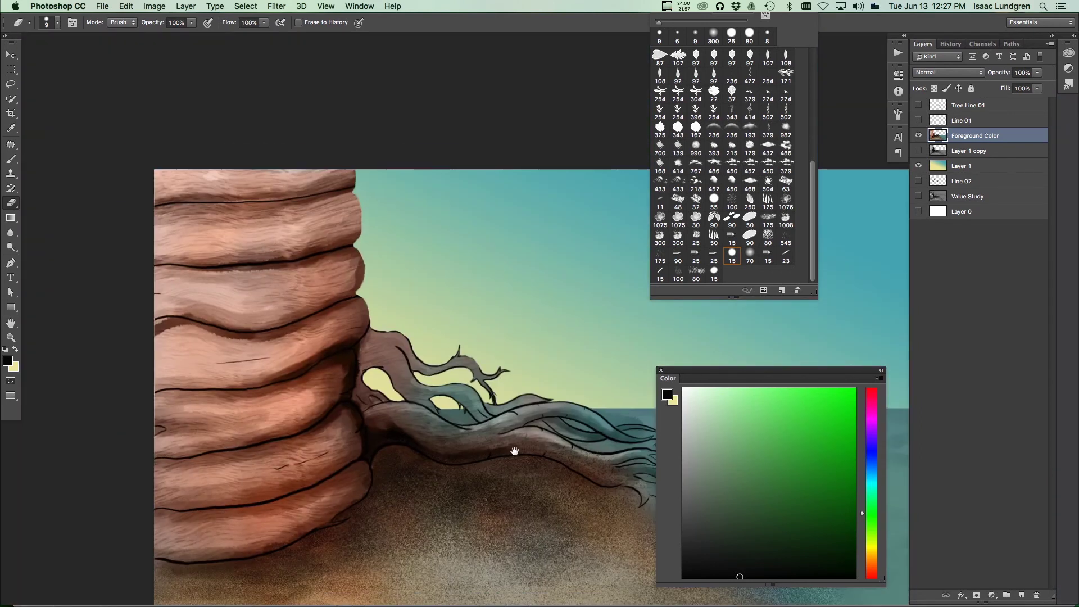
scroll(399, 331, "up", 3)
key("b")
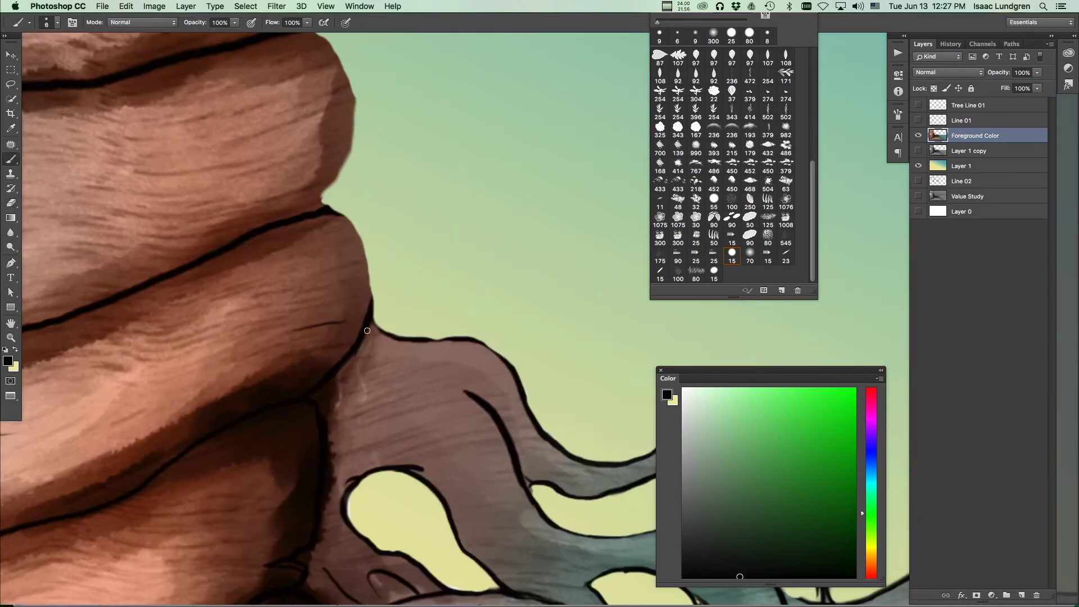
mouse_move(370, 319)
left_mouse_down()
mouse_move(360, 230)
mouse_move(345, 218)
mouse_move(352, 108)
left_mouse_up()
scroll(352, 108, "up", 5)
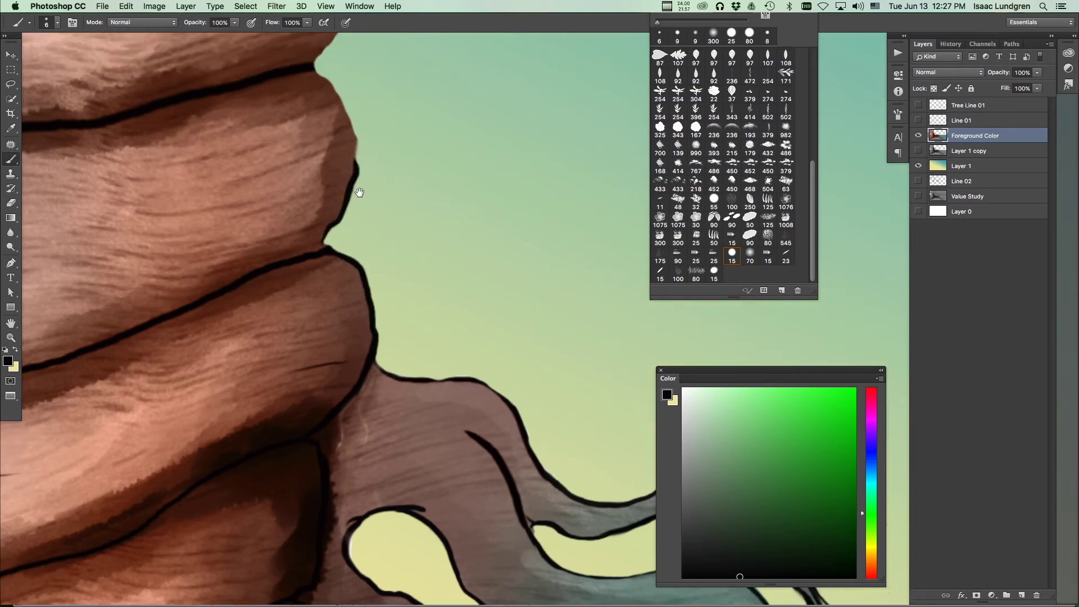
mouse_move(365, 263)
left_mouse_down()
mouse_move(368, 232)
mouse_move(347, 187)
mouse_move(317, 167)
mouse_move(358, 100)
left_mouse_up()
scroll(365, 168, "up", 5)
mouse_move(366, 266)
left_mouse_down()
mouse_move(373, 169)
mouse_move(341, 102)
mouse_move(346, 81)
left_mouse_up()
Step: Outline the trunk's topmost bulge in black up to the canvas edge and touch up the edge with sampled brown
left_click(335, 106, "alt")
left_click(373, 185, "alt")
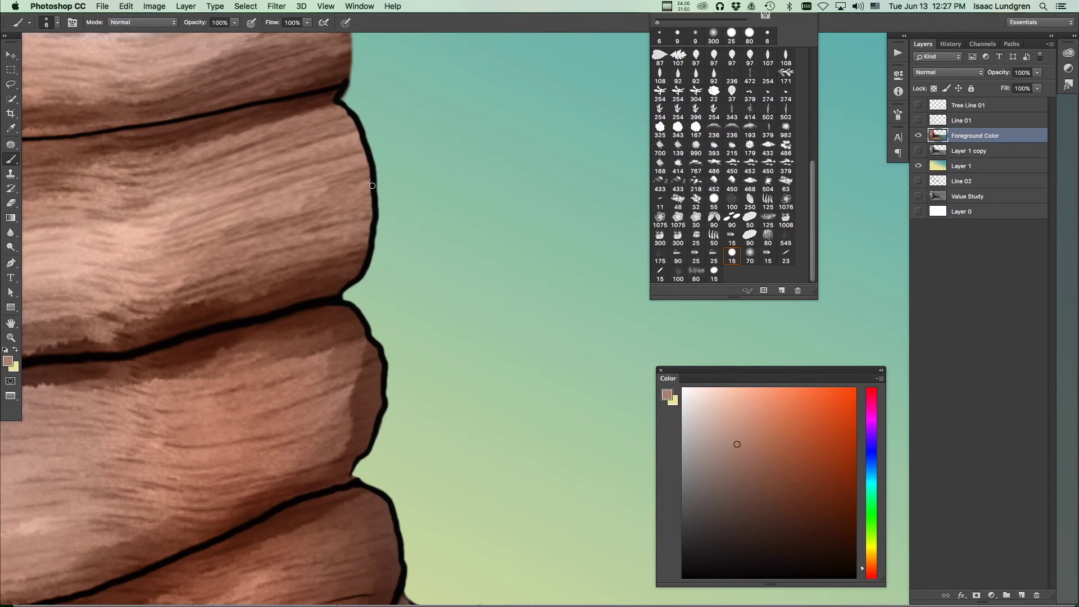
scroll(393, 149, "up", 10)
left_click(355, 301, "alt")
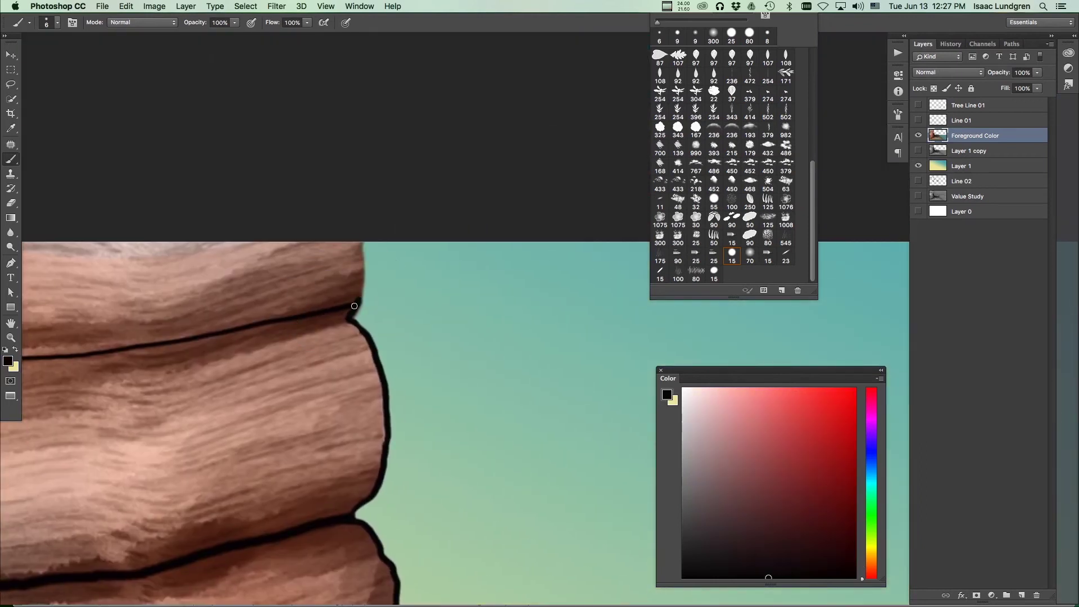
mouse_move(338, 314)
left_mouse_down()
mouse_move(366, 296)
mouse_move(368, 243)
left_mouse_up()
left_click(359, 286, "alt")
left_click(361, 265, "alt")
Step: Extend the contour line inside the upper root back to the trunk in black
scroll(361, 233, "down", 5)
scroll(436, 354, "down", 4)
scroll(436, 354, "right", 2)
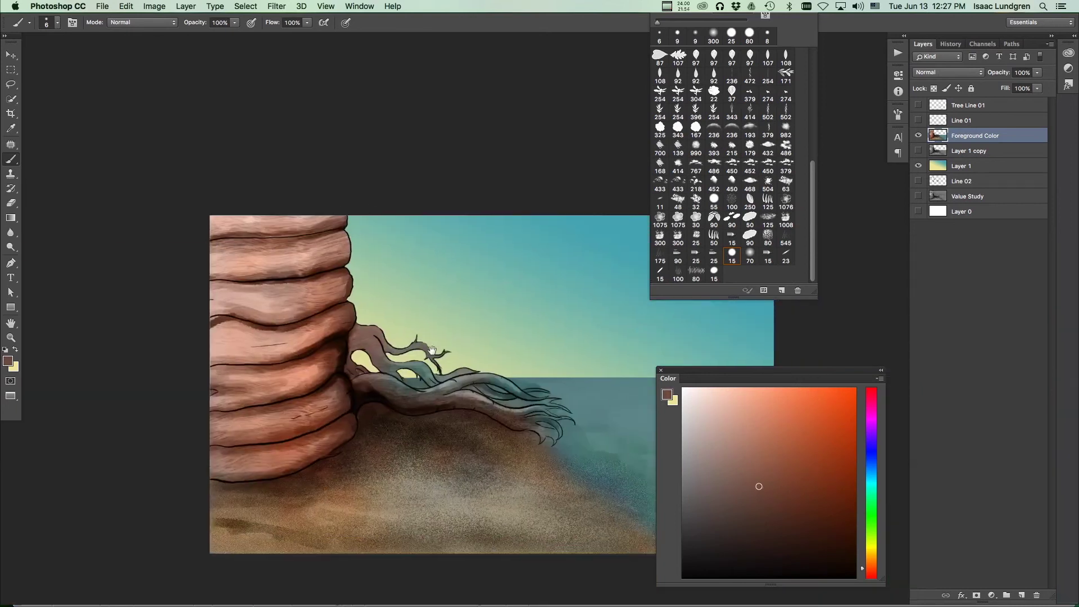
left_click(432, 346, "alt")
scroll(360, 269, "up", 5)
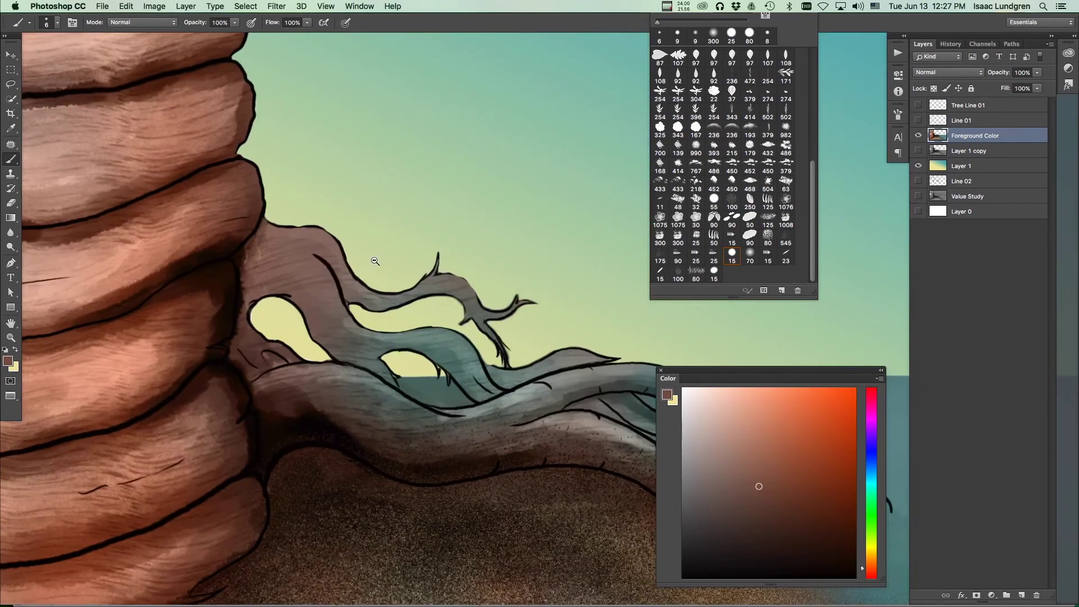
left_click(319, 259, "alt")
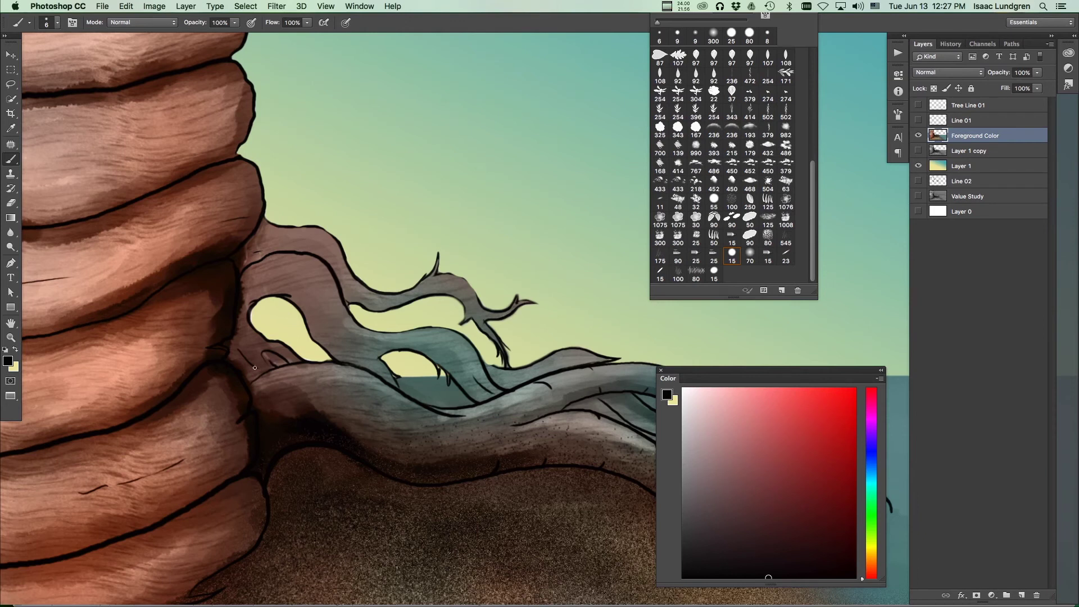
Step: Review the whole painting, compare it with history Snapshots 1 to 3 and return to Snapshot 4
scroll(458, 411, "down", 6)
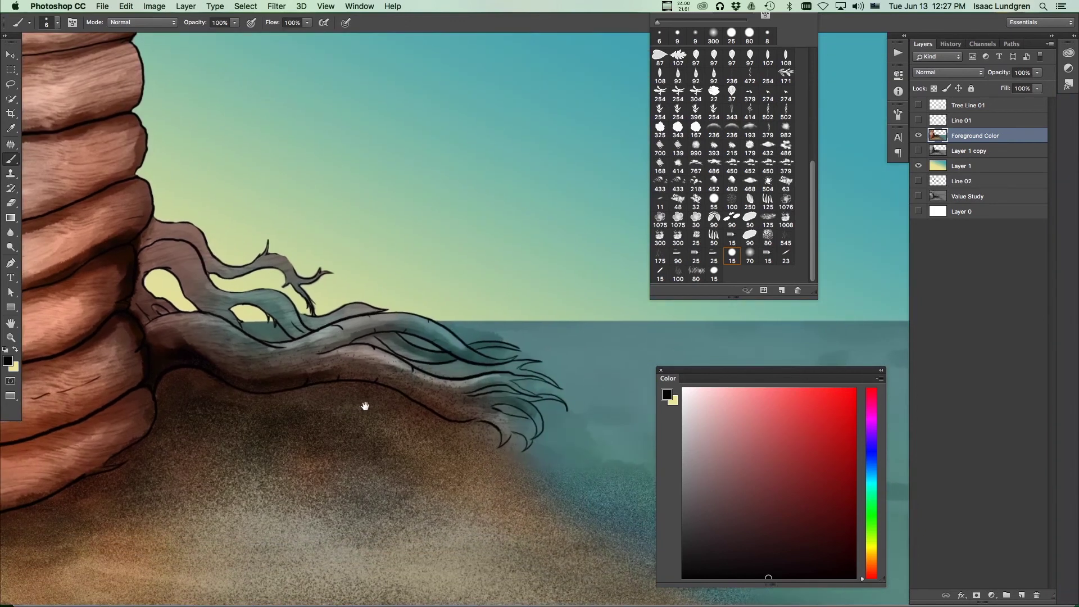
scroll(458, 448, "up", 5)
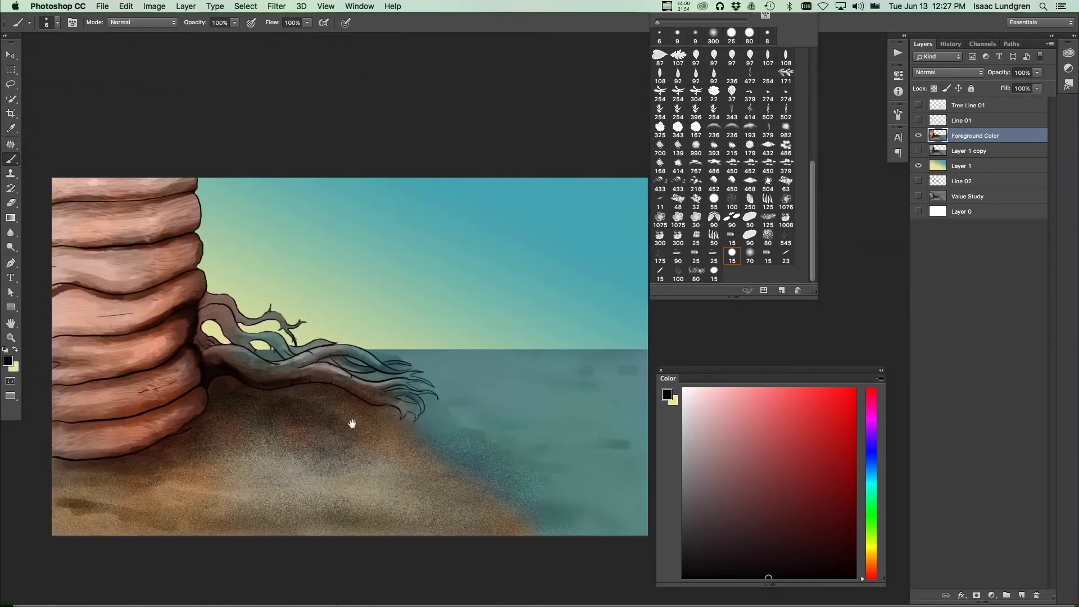
scroll(474, 443, "down", 4)
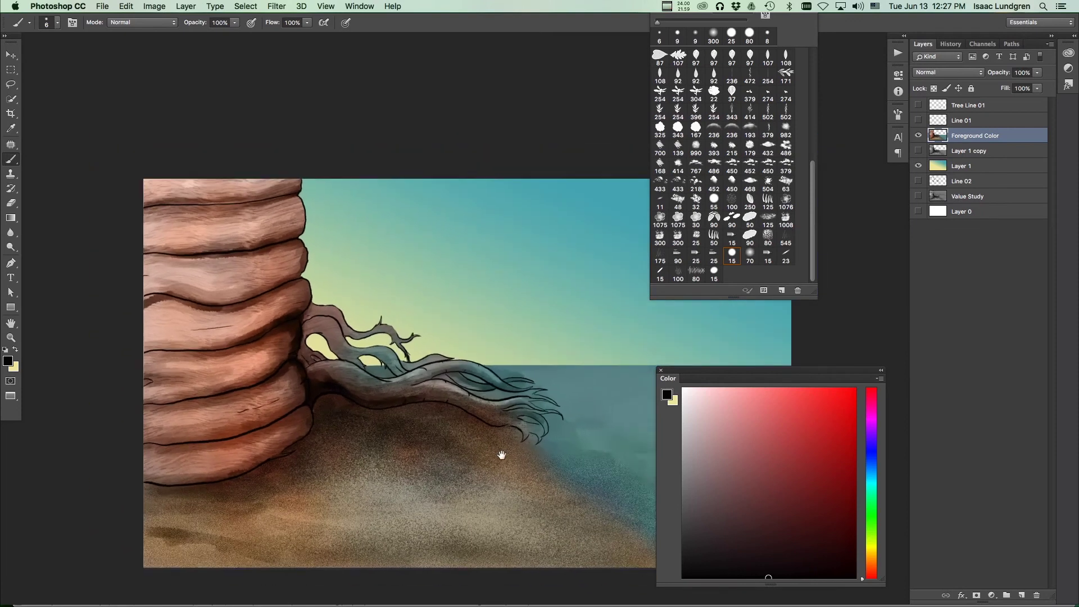
left_click_drag(501, 476, 438, 472)
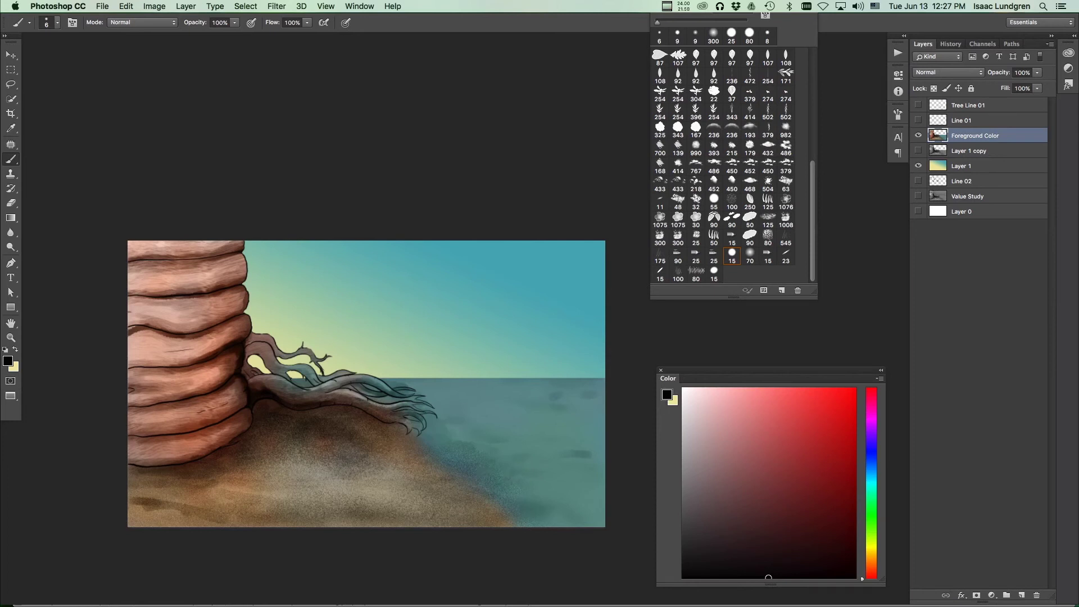
left_click(951, 44)
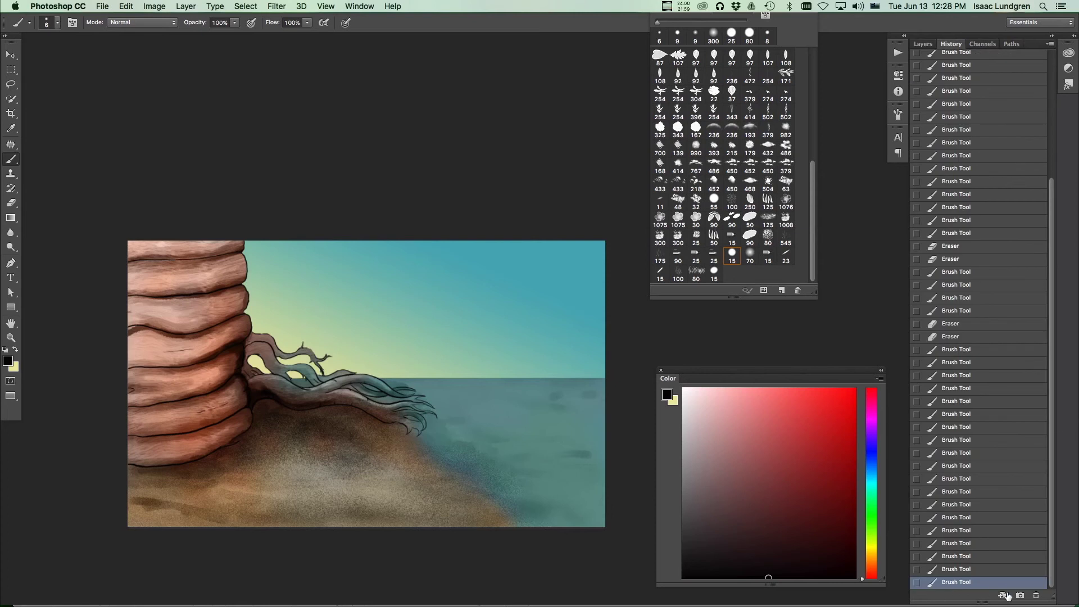
scroll(1033, 520, "up", 10)
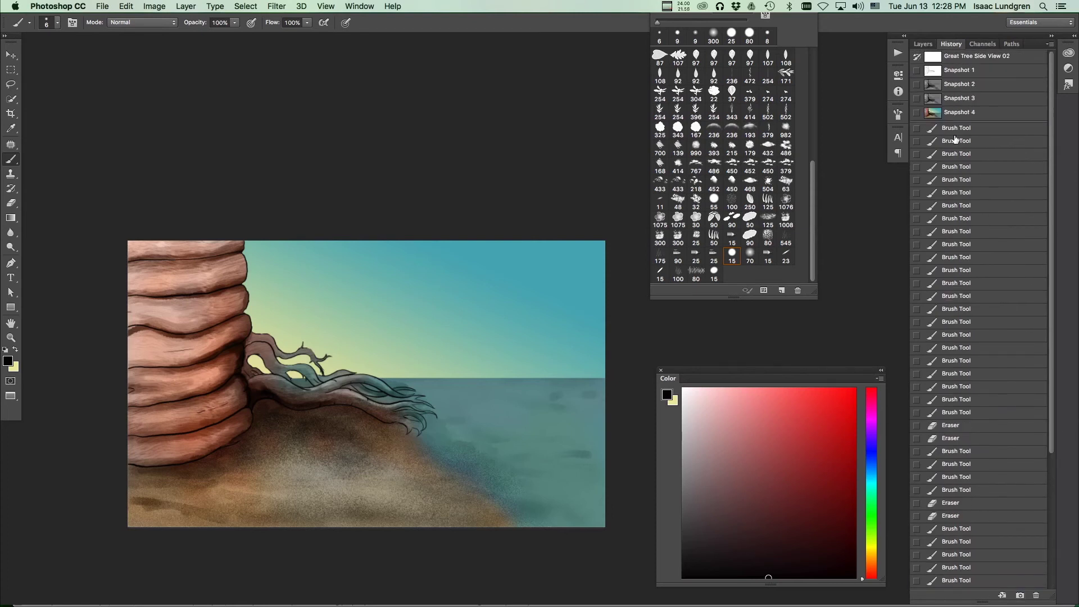
left_click(959, 72)
left_click(957, 85)
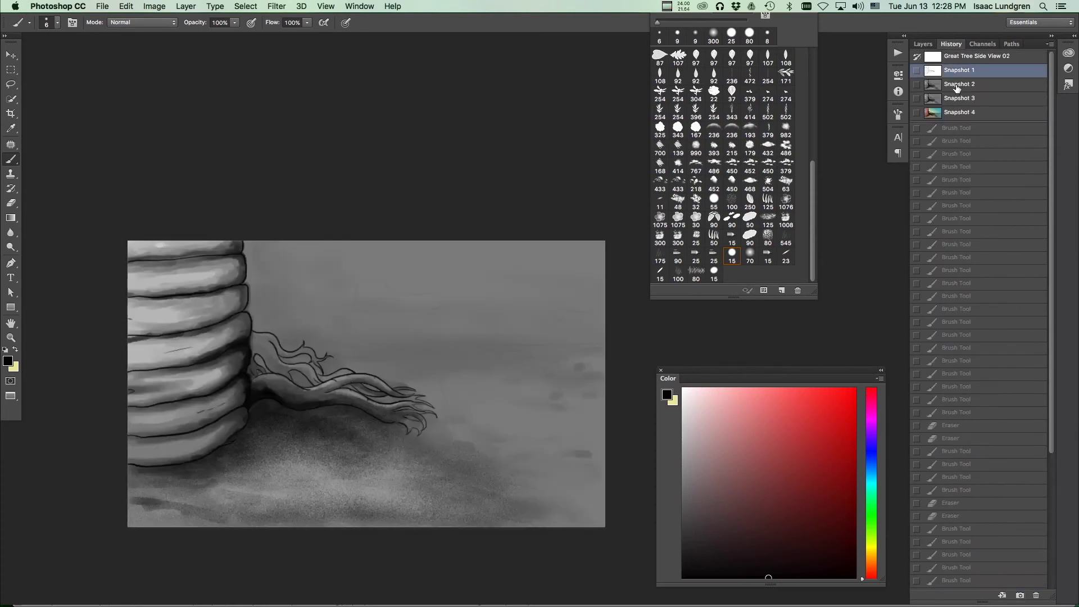
left_click(958, 99)
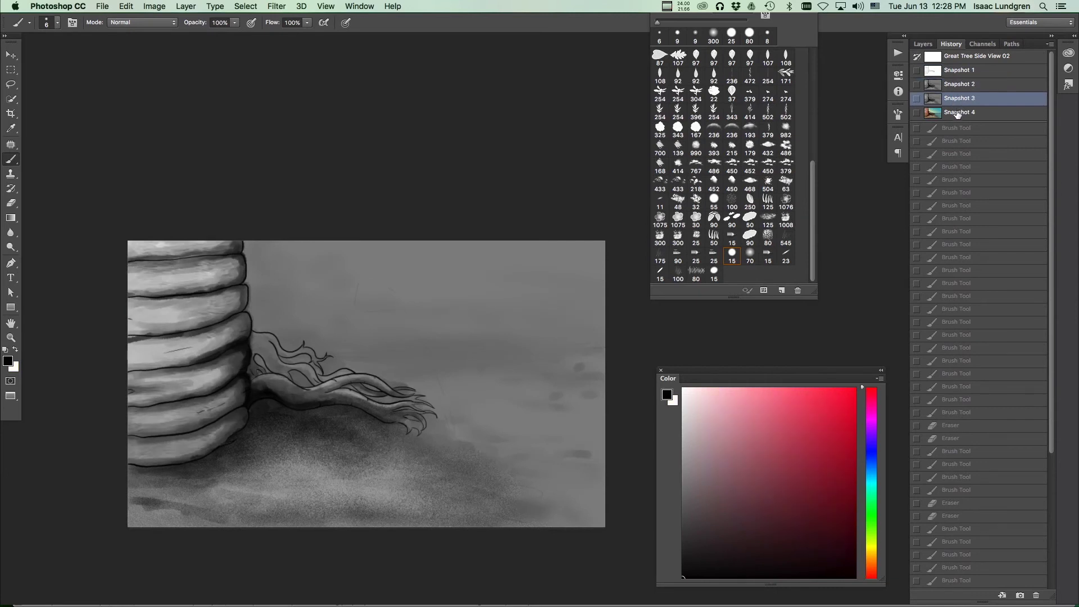
left_click(958, 113)
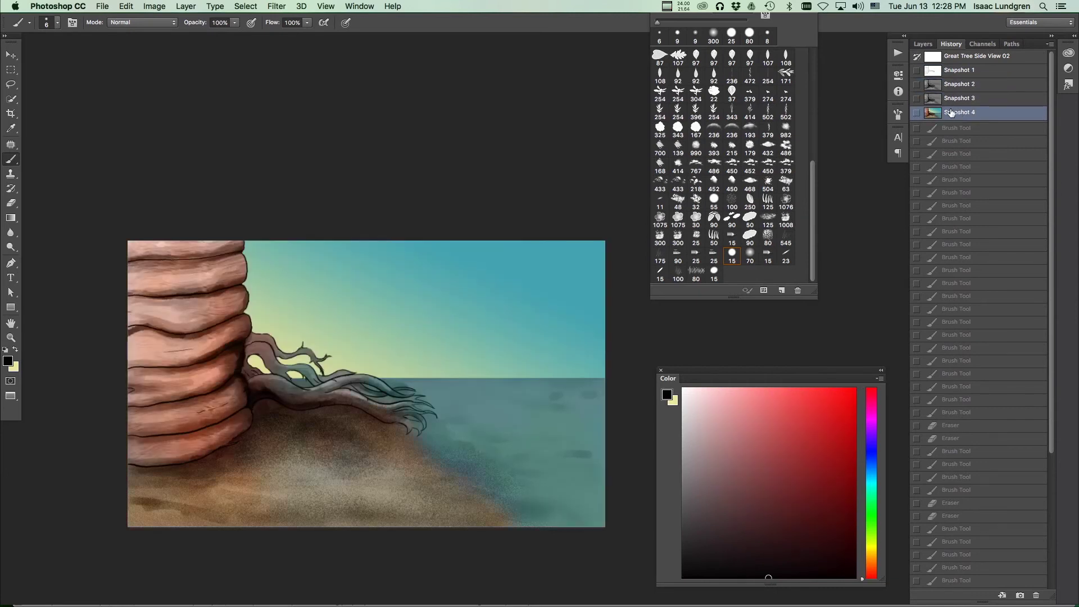
Step: Delete the Tree Line 01 and Line 01 layers
left_click(922, 44)
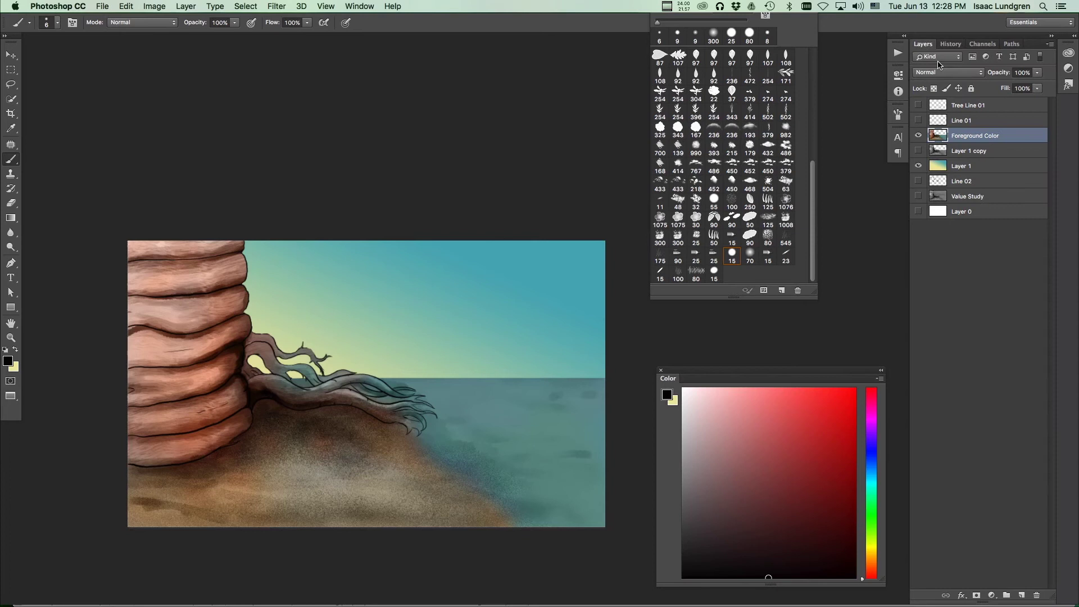
left_click(966, 107)
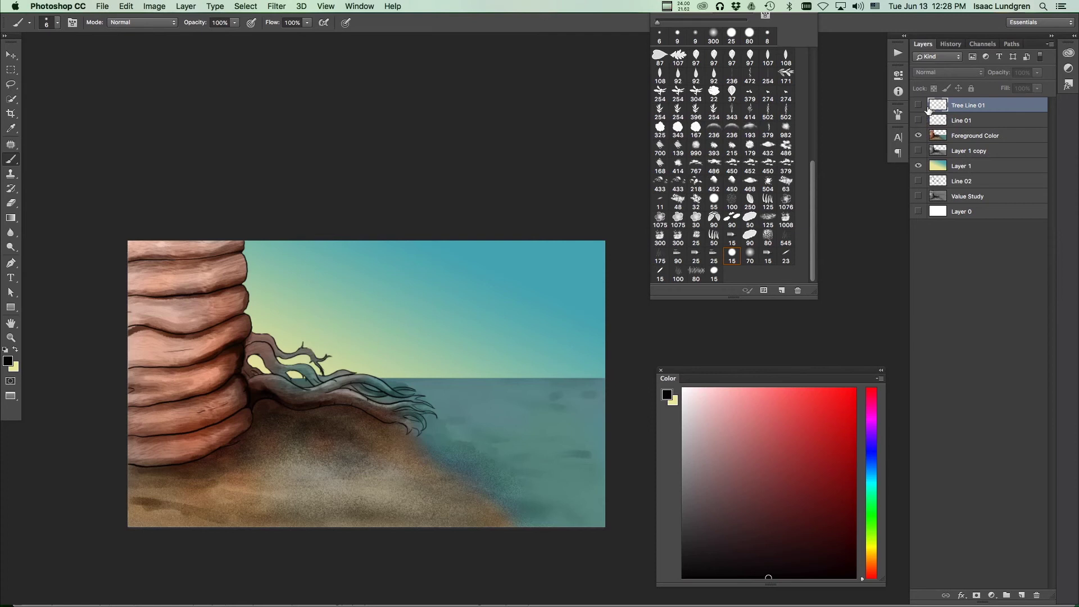
left_click(949, 120, "shift")
left_click_drag(951, 108, 1037, 595)
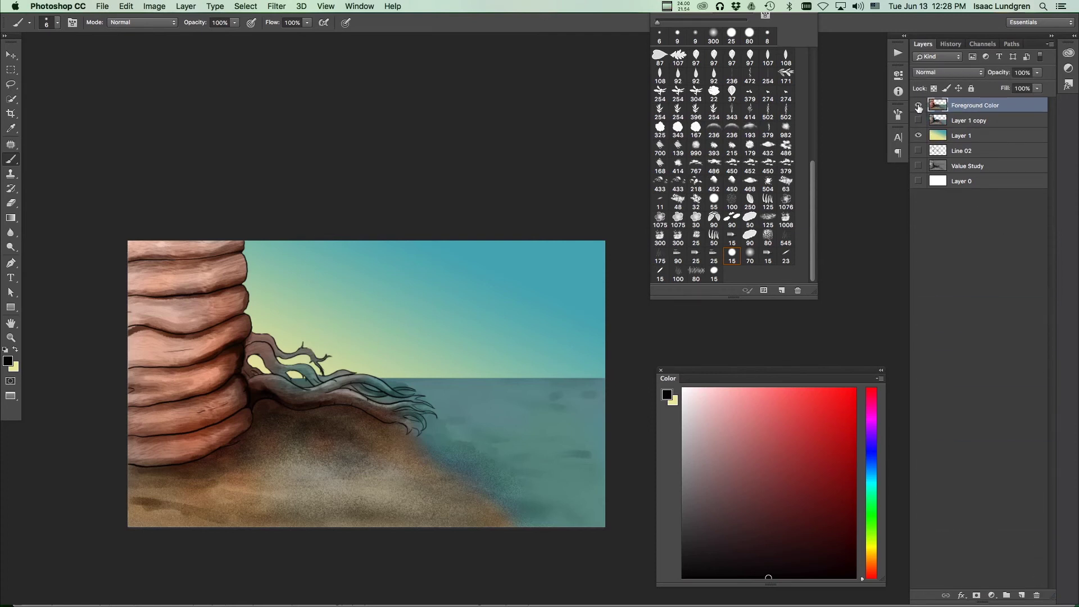
Step: Compare the Foreground Color and Layer 1 copy layers by toggling their visibility, and merge the two
left_click(958, 122, "shift")
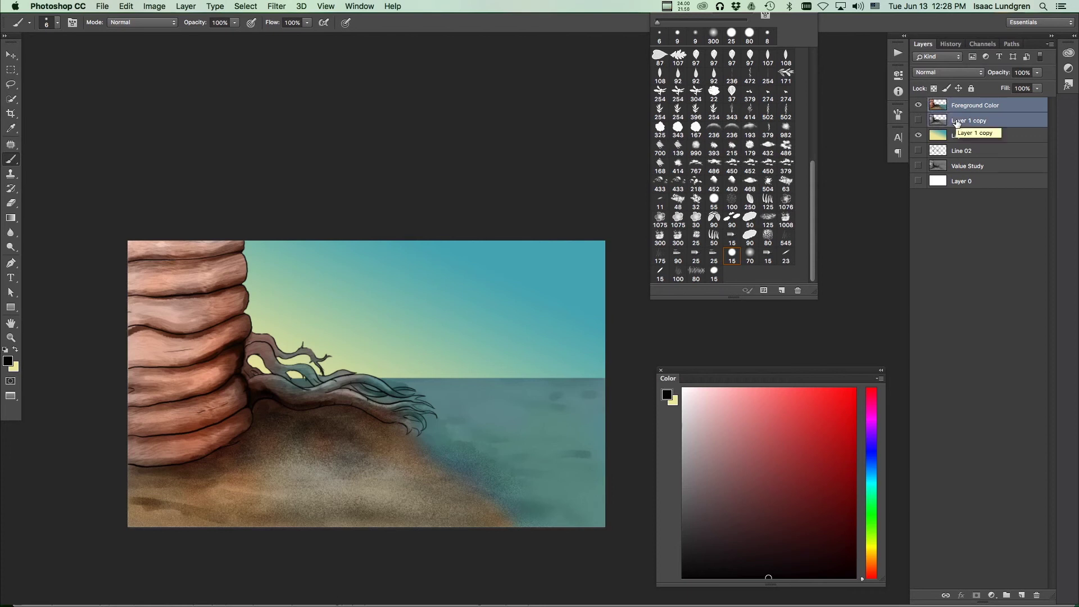
left_click(918, 105)
left_click(918, 105)
left_click(919, 120)
left_click(918, 105)
left_click(918, 105)
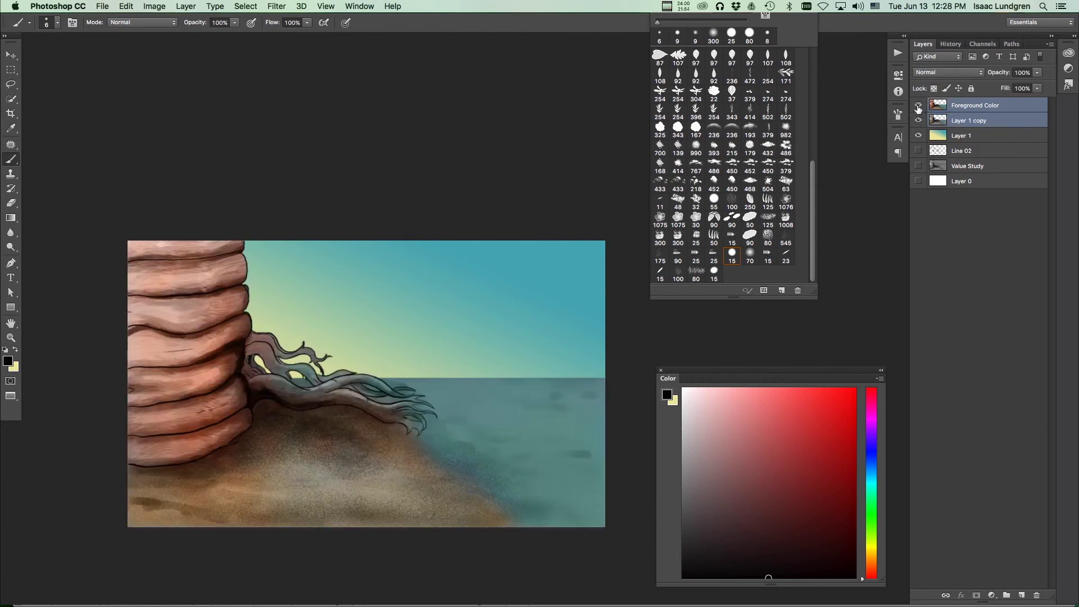
right_click(949, 128)
left_click(859, 432)
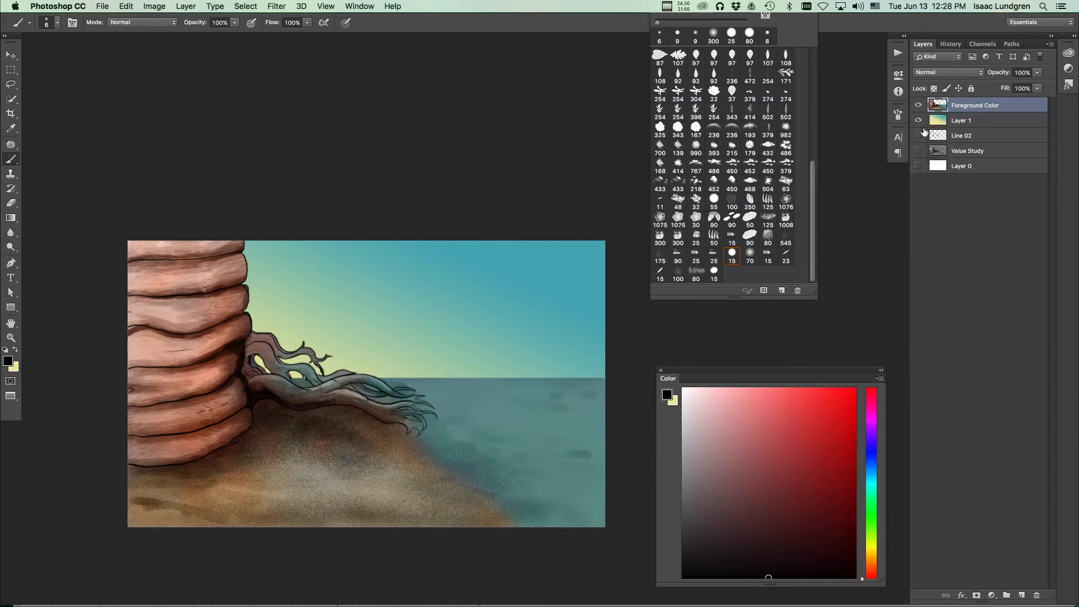
Step: Check the visibility of Layer 1 and delete the Line 02, Value Study and Layer 0 layers
left_click(918, 120)
left_click(918, 120)
left_click(918, 135)
left_click(978, 140)
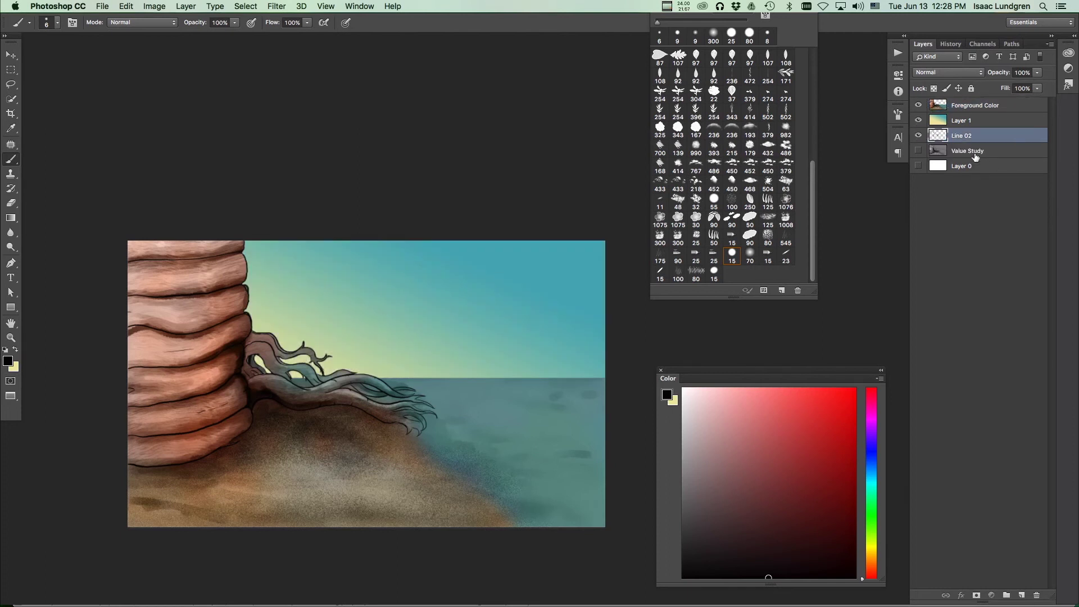
left_click(976, 167, "shift")
left_click_drag(971, 143, 1037, 595)
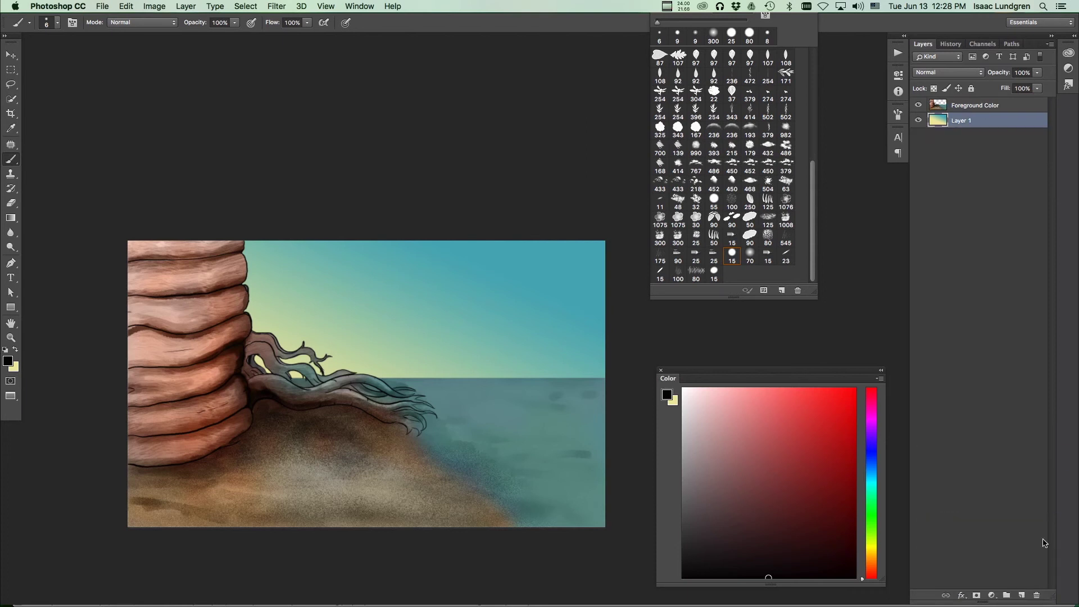
Step: Try renaming Layer 1 to Back, and undo the change
double_click(962, 121)
type("Back")
key("Return")
key("super+alt+z")
key("super+alt+z")
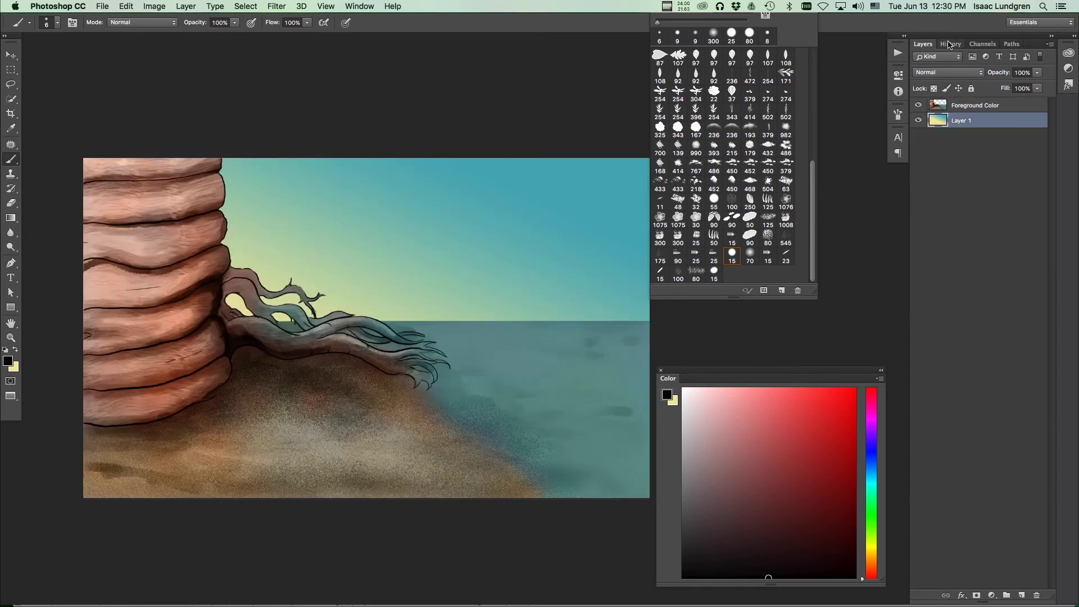
Step: Save a history snapshot of the cleaned-up two-layer document
left_click(949, 45)
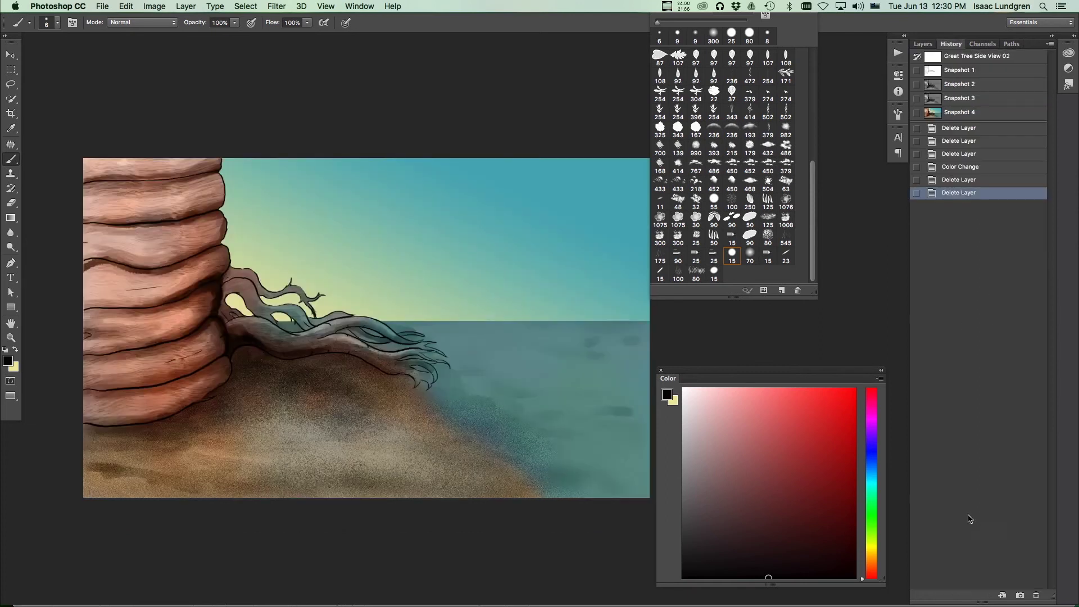
left_click(1017, 594)
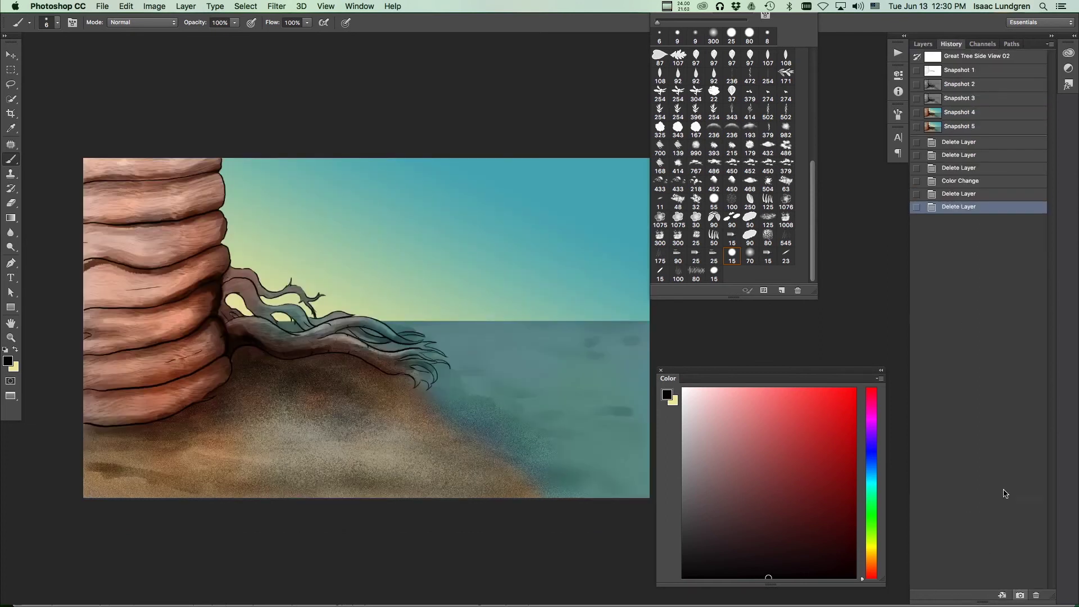
Step: Restore Snapshot 3, show the Tree Line 01 layer and select the pine tree outline with a rectangular marquee
left_click(959, 99)
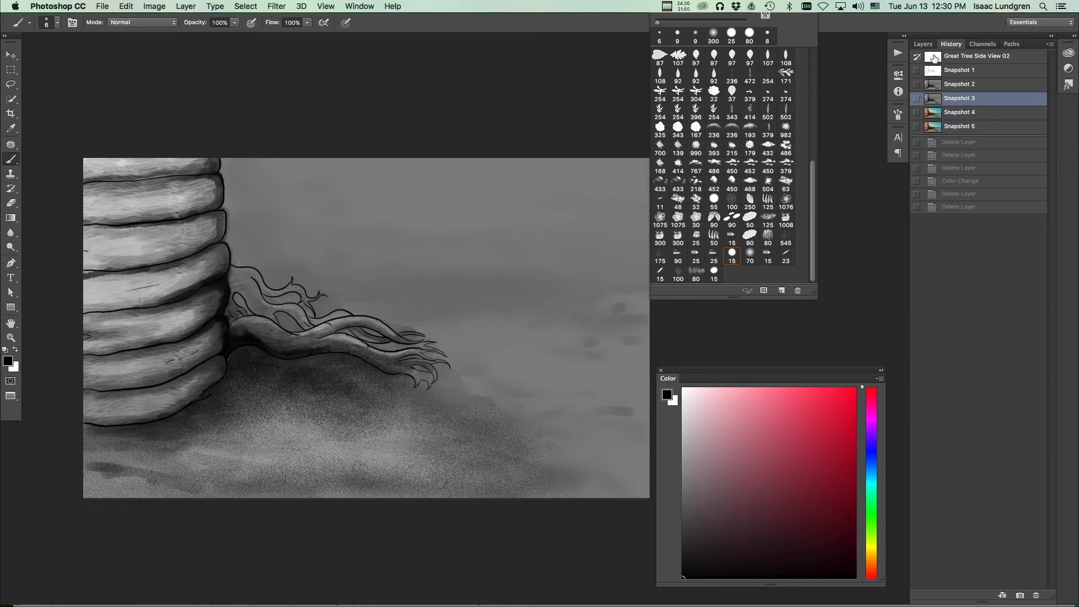
left_click(924, 45)
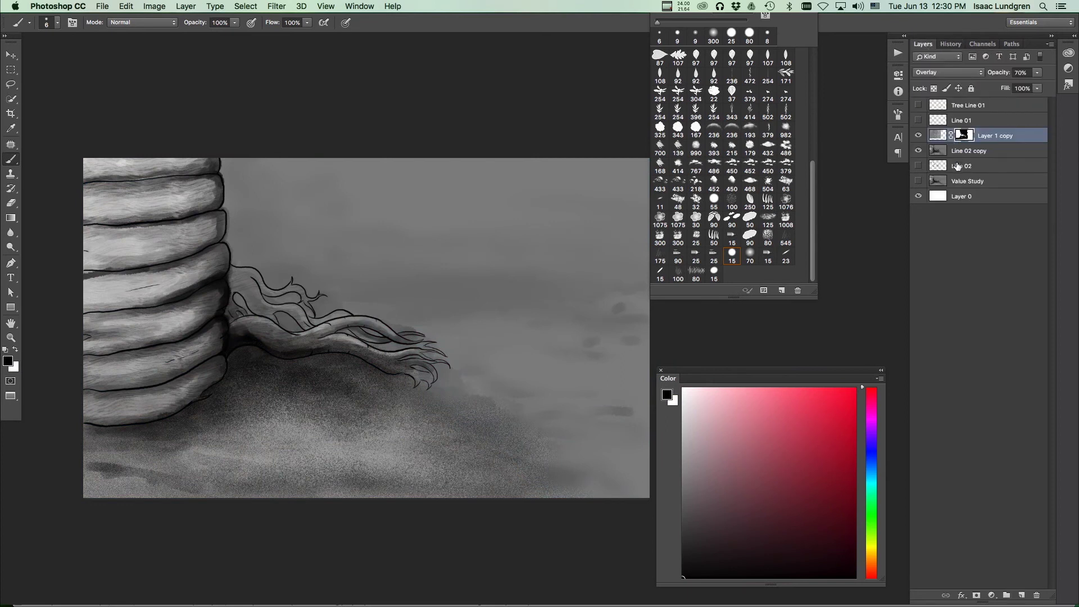
left_click(919, 105)
key("m")
mouse_move(369, 260)
left_mouse_down()
mouse_move(503, 469)
mouse_move(512, 450)
mouse_move(511, 462)
left_mouse_up()
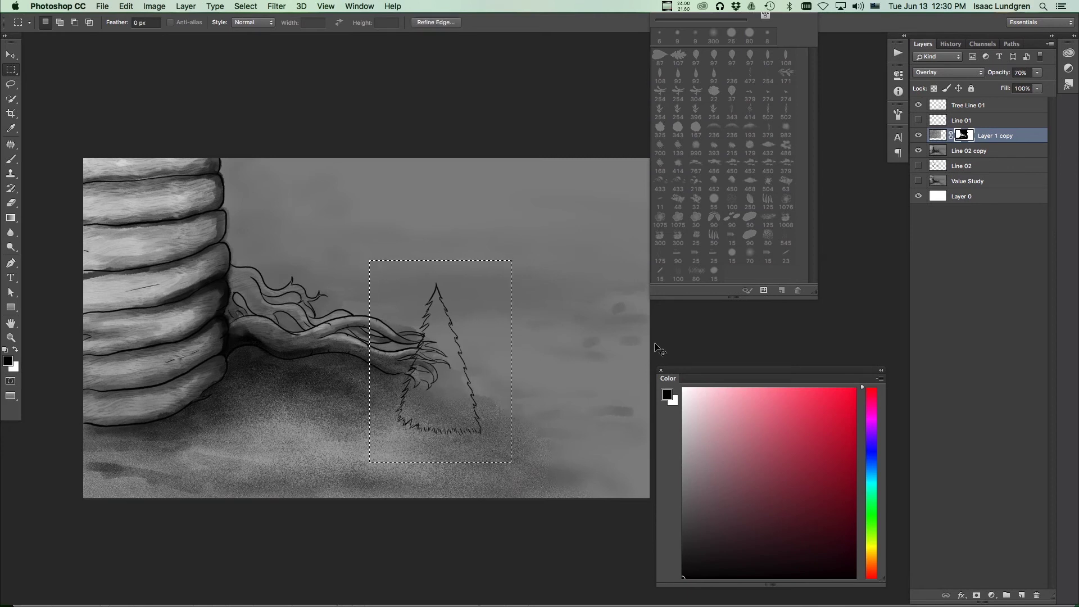
Step: Restore Snapshot 5 and paste the copied selection, replacing the centered paste with one pasted in place
left_click(950, 44)
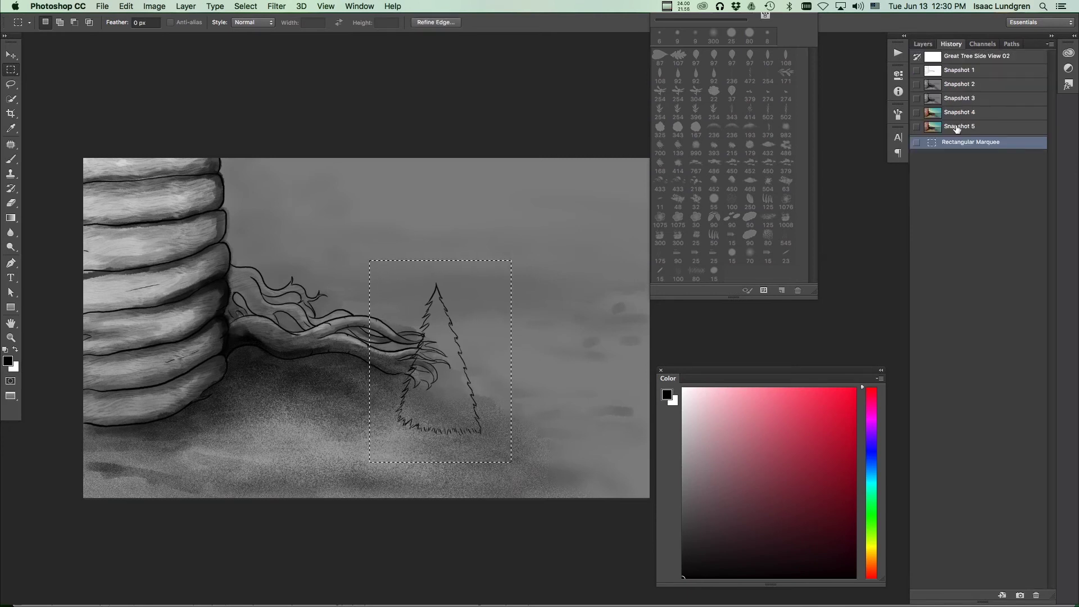
left_click(960, 126)
key("super+v")
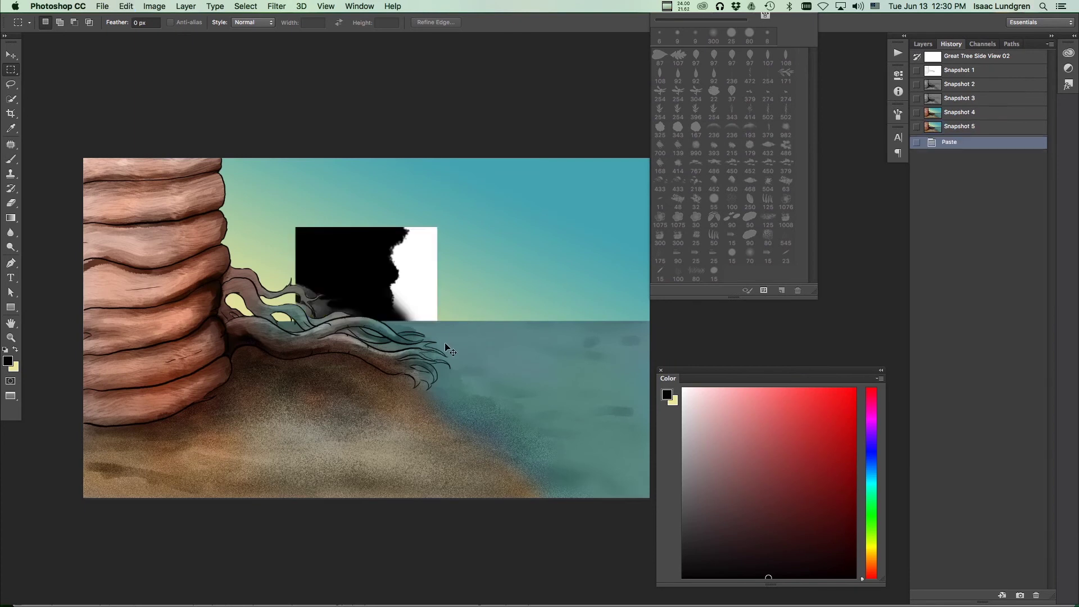
key("super+z")
key("super+shift+v")
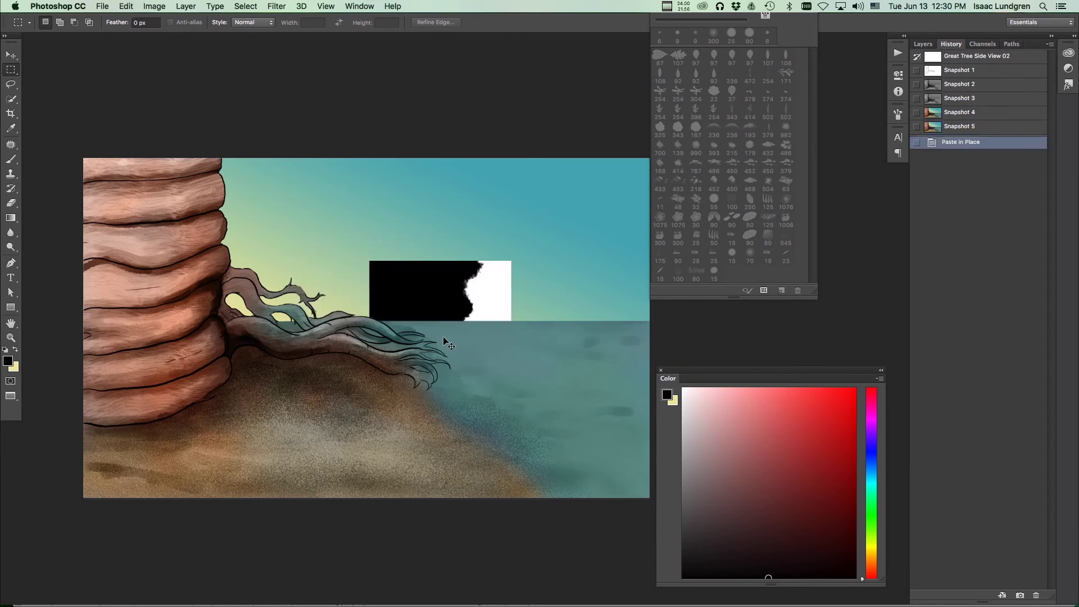
Step: Restore Snapshot 3, show and select the Tree Line 01 layer, and enclose the pine tree outline in a rectangular marquee
left_click(961, 127)
left_click(925, 45)
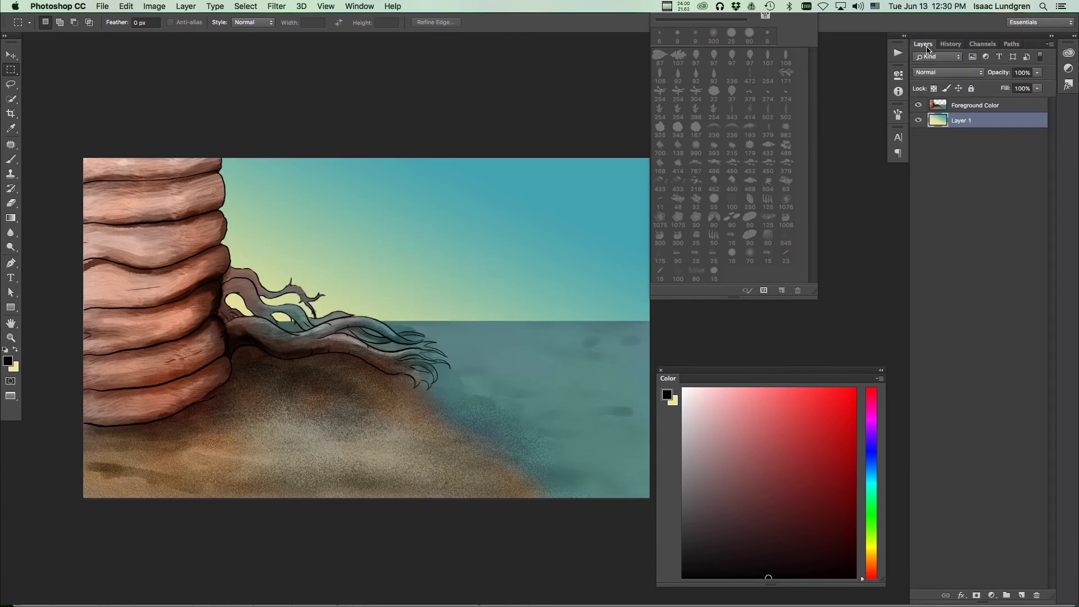
left_click(949, 45)
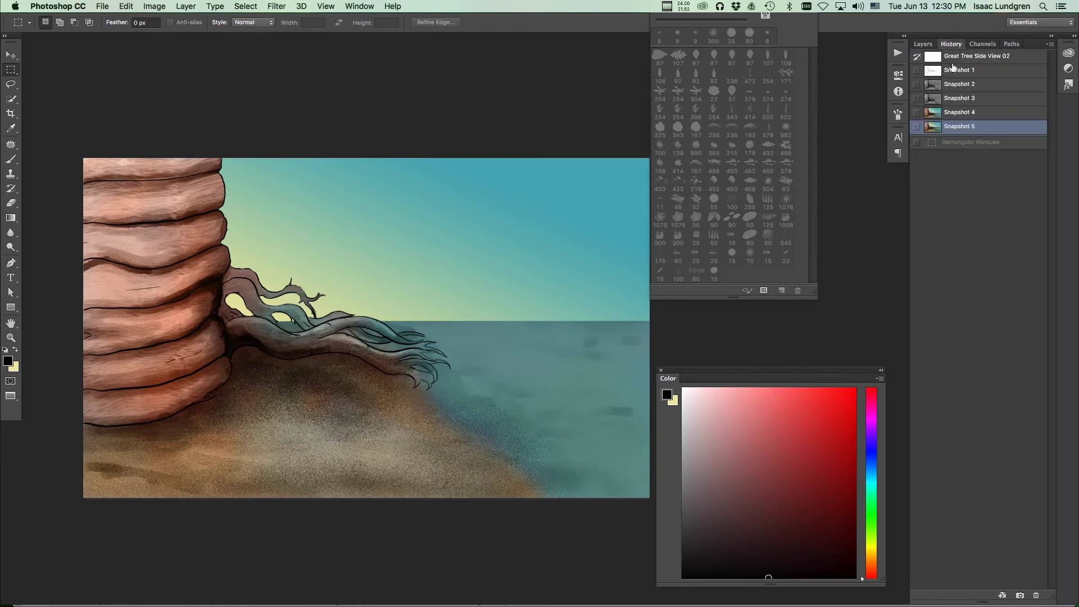
left_click(956, 101)
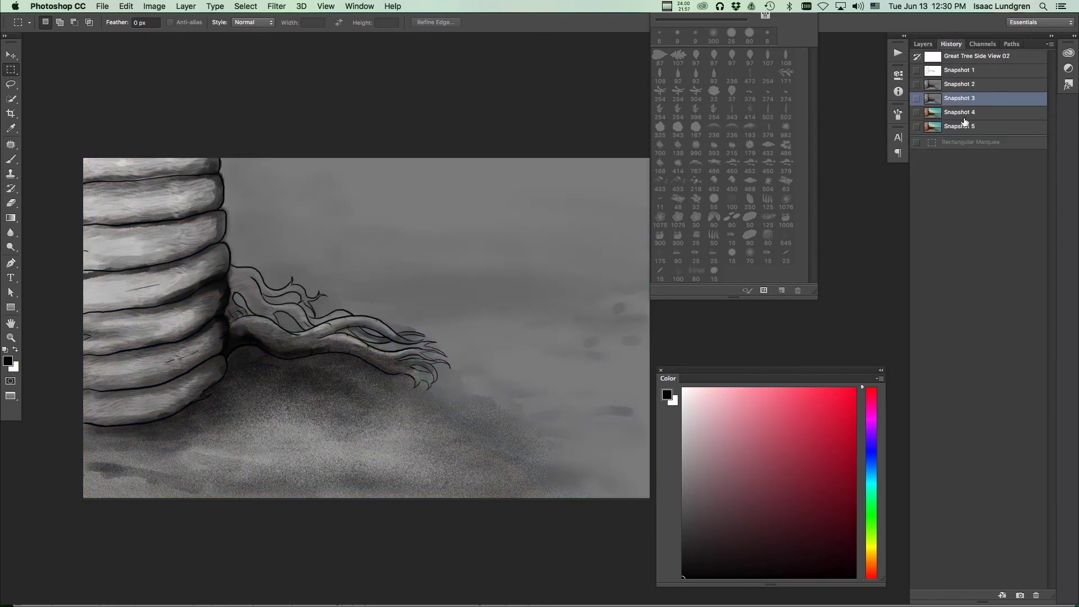
left_click(924, 45)
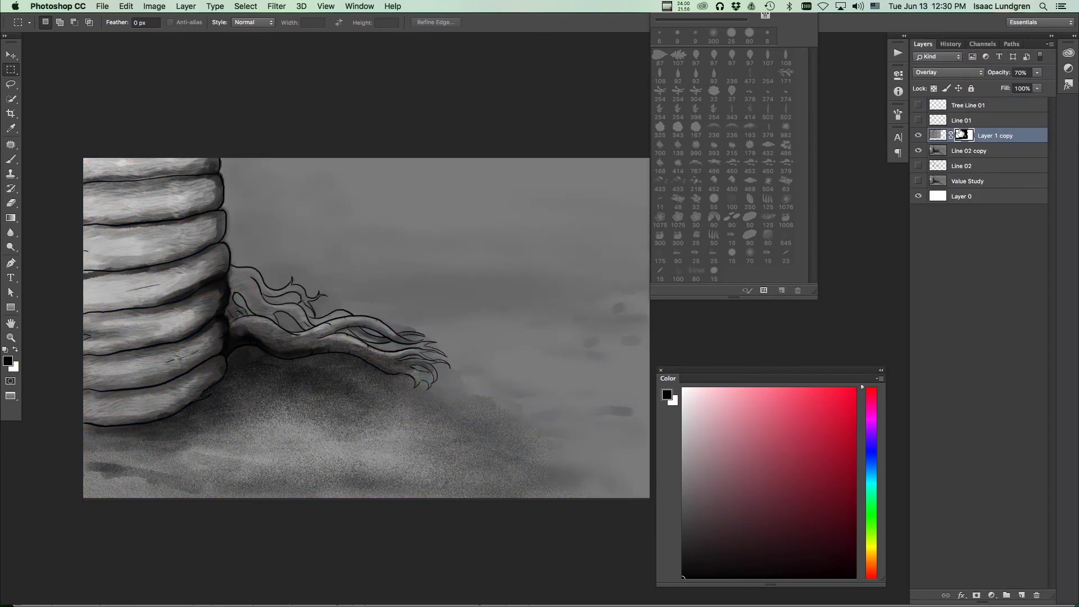
left_click(975, 107)
left_click(918, 105)
left_click_drag(364, 266, 509, 448)
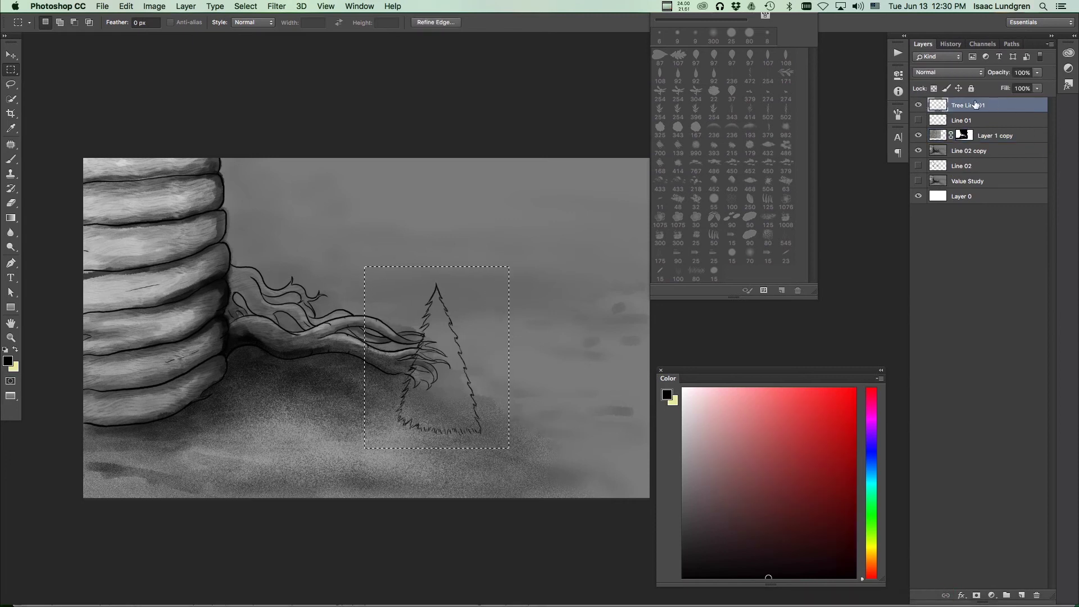
Step: Restore Snapshot 5, paste the pine tree outline in place and move its layer above Foreground Color
left_click(950, 44)
left_click(955, 127)
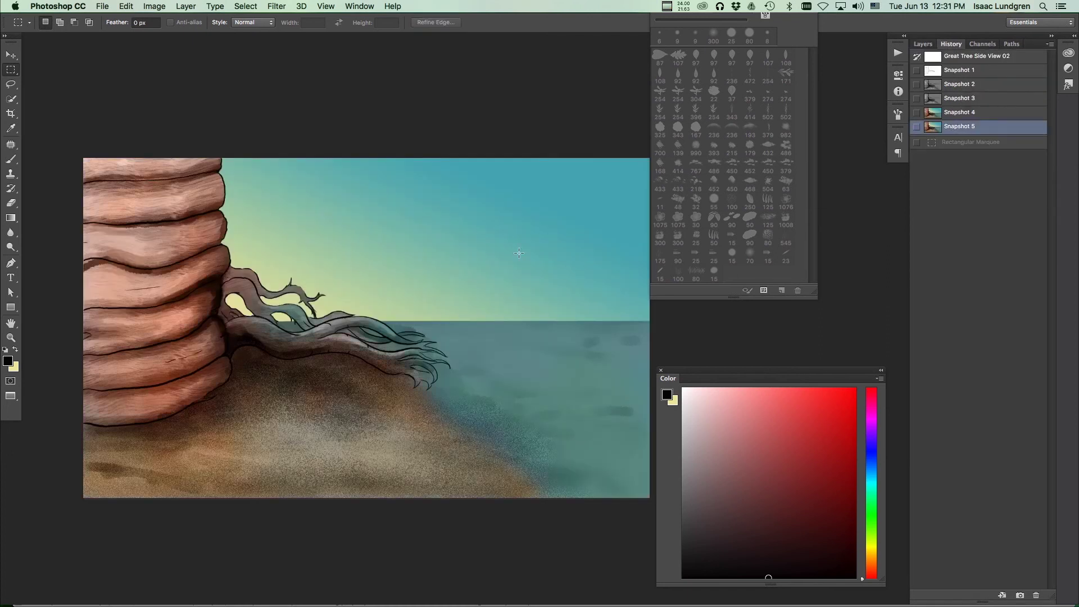
key("super+shift+v")
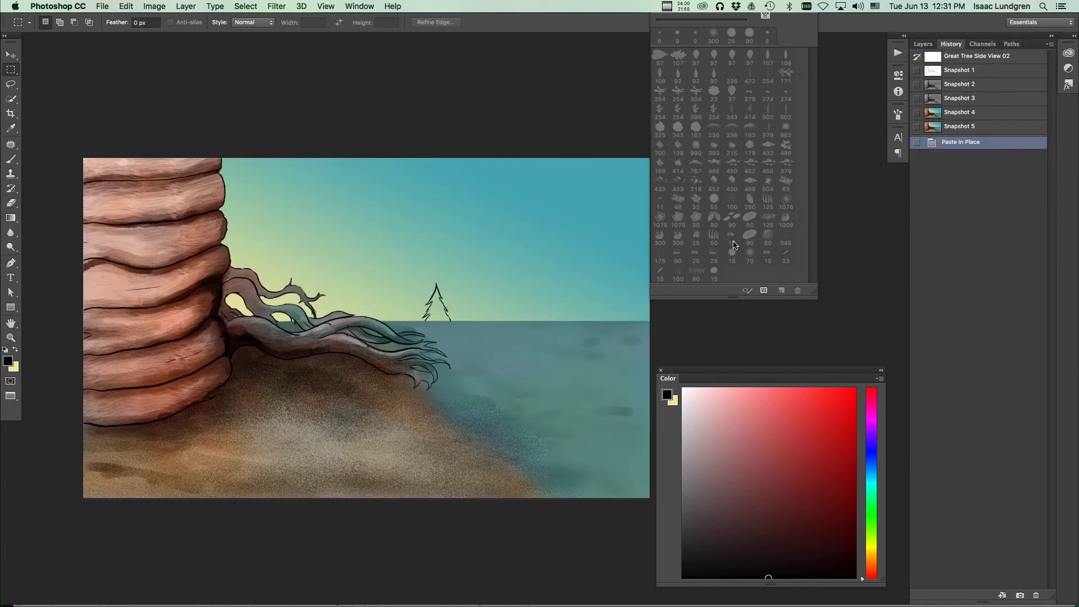
key("F7")
left_click_drag(959, 120, 959, 101)
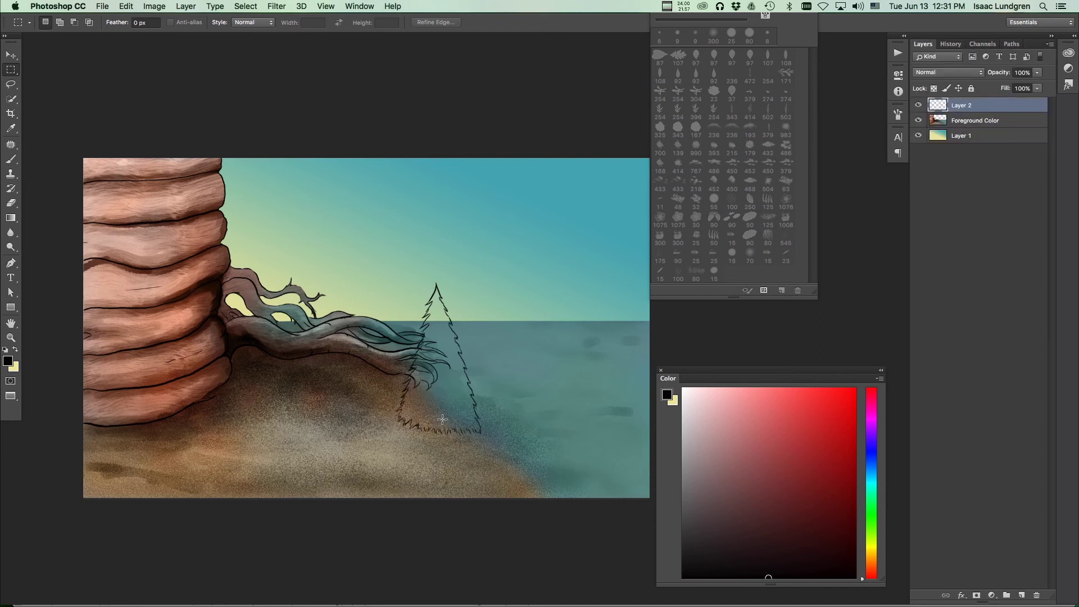
Step: Hide the pasted pine tree outline layer, Layer 2
key("v")
scroll(397, 412, "down", 4)
scroll(366, 393, "up", 5)
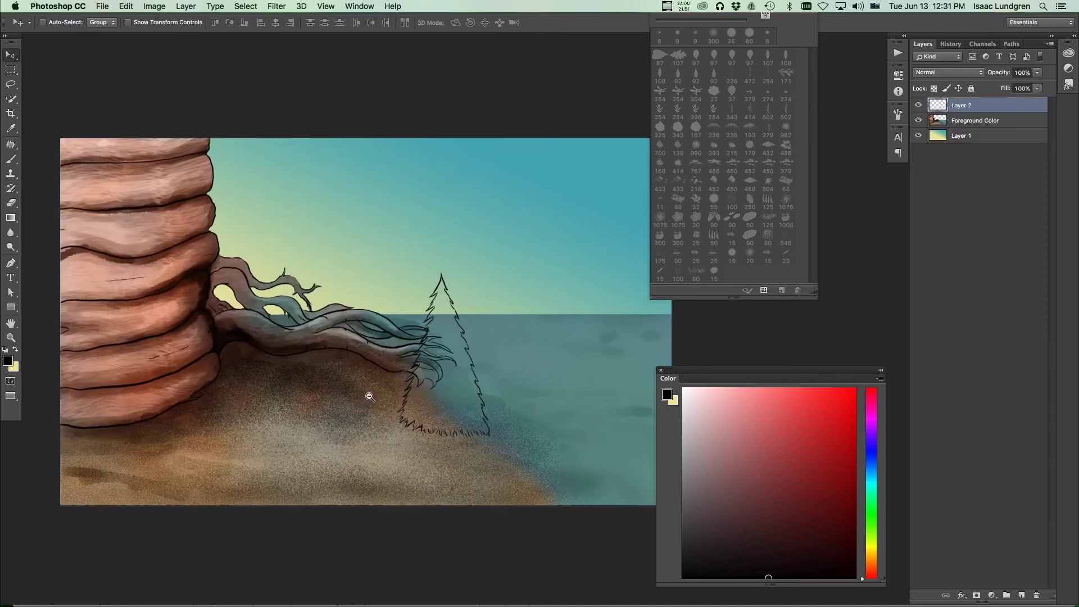
left_click(917, 106)
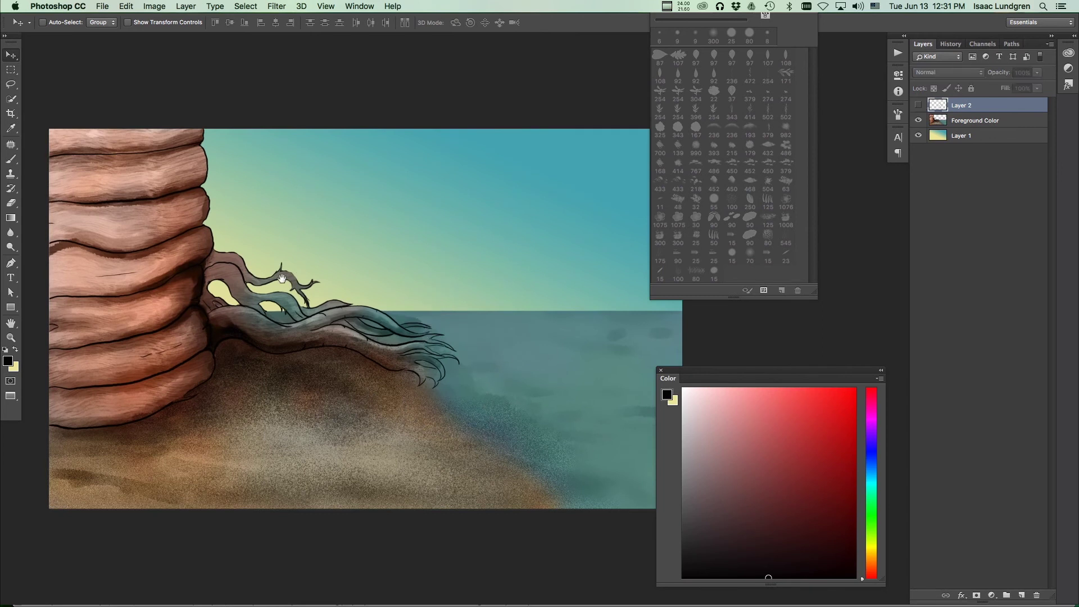
scroll(337, 309, "left", 5)
scroll(337, 309, "right", 2)
scroll(319, 310, "down", 3)
scroll(319, 310, "up", 4)
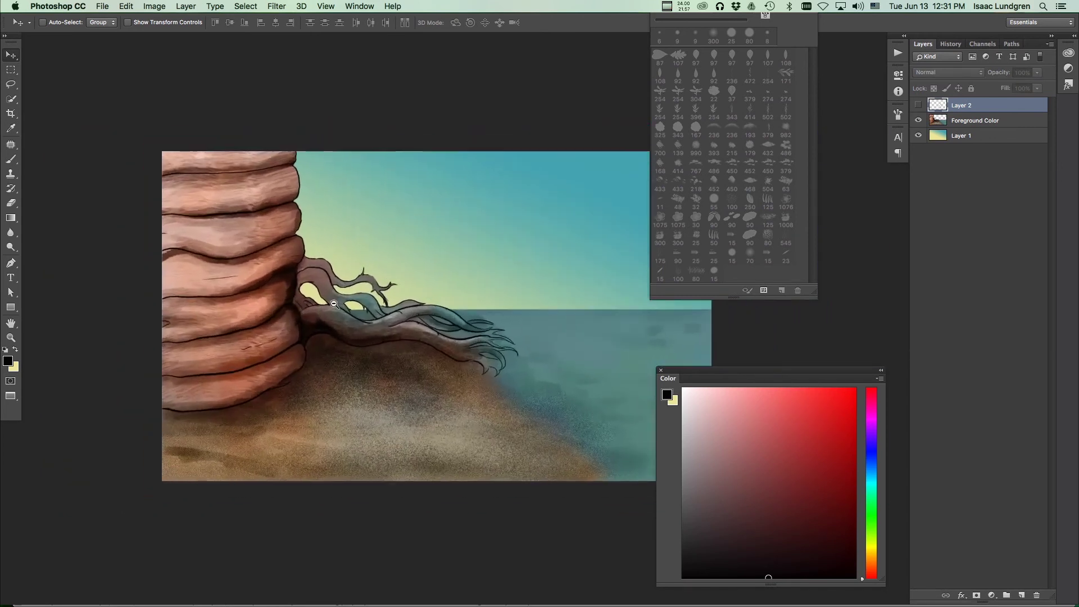
scroll(291, 356, "down", 1)
mouse_move(241, 366)
left_mouse_down()
mouse_move(258, 356)
mouse_move(236, 364)
left_mouse_up()
left_click_drag(326, 341, 320, 346)
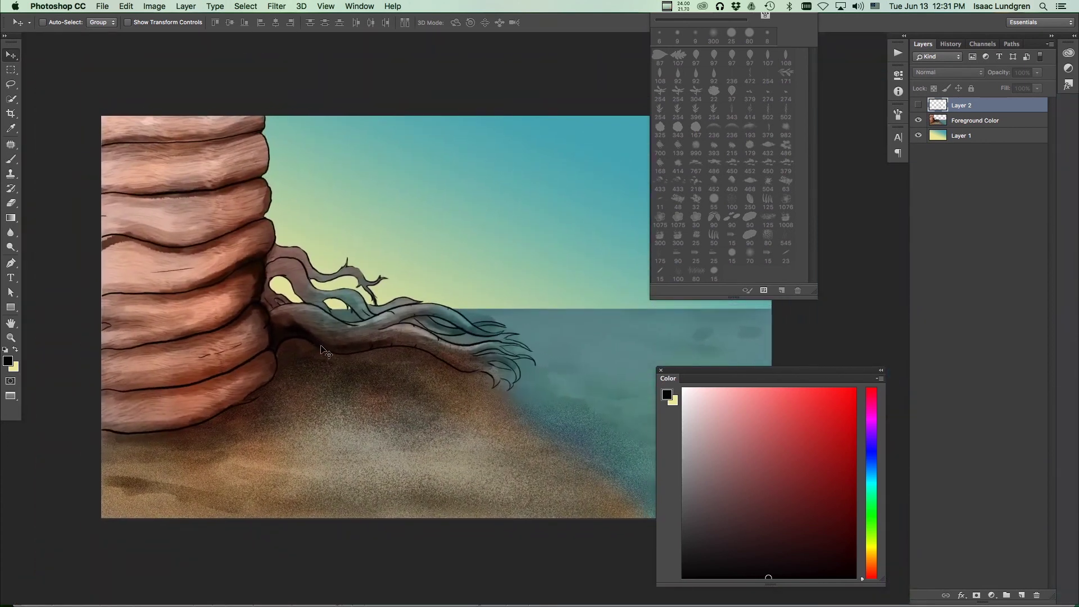
Step: Choose the 15 px textured brush preset and duplicate the Foreground Color layer, keeping the copy as the active layer
key("b")
left_click(768, 255)
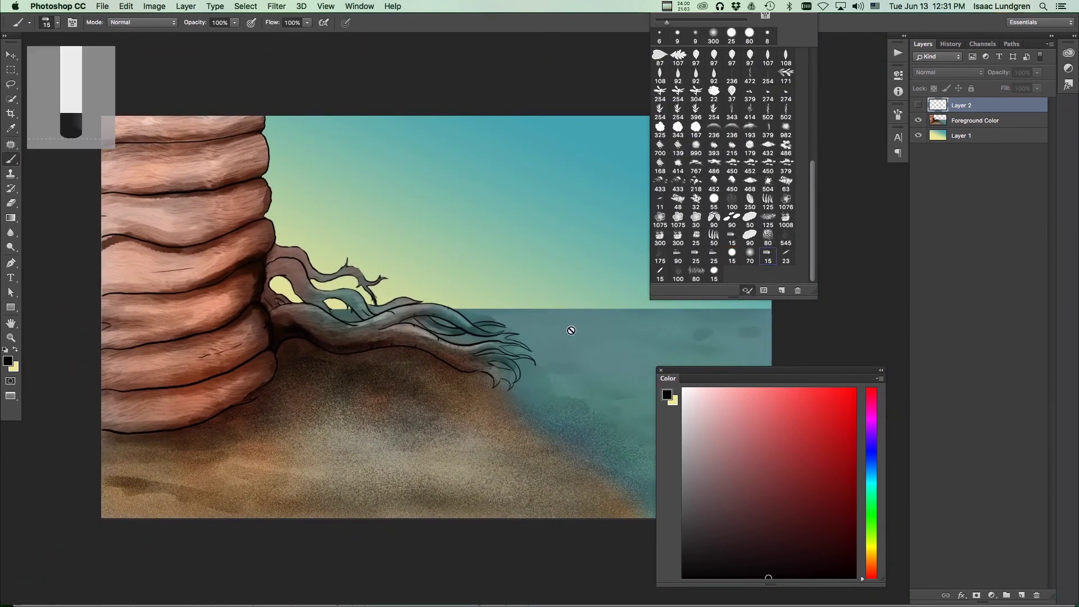
mouse_move(402, 329)
left_mouse_down()
mouse_move(247, 395)
mouse_move(284, 270)
left_mouse_up()
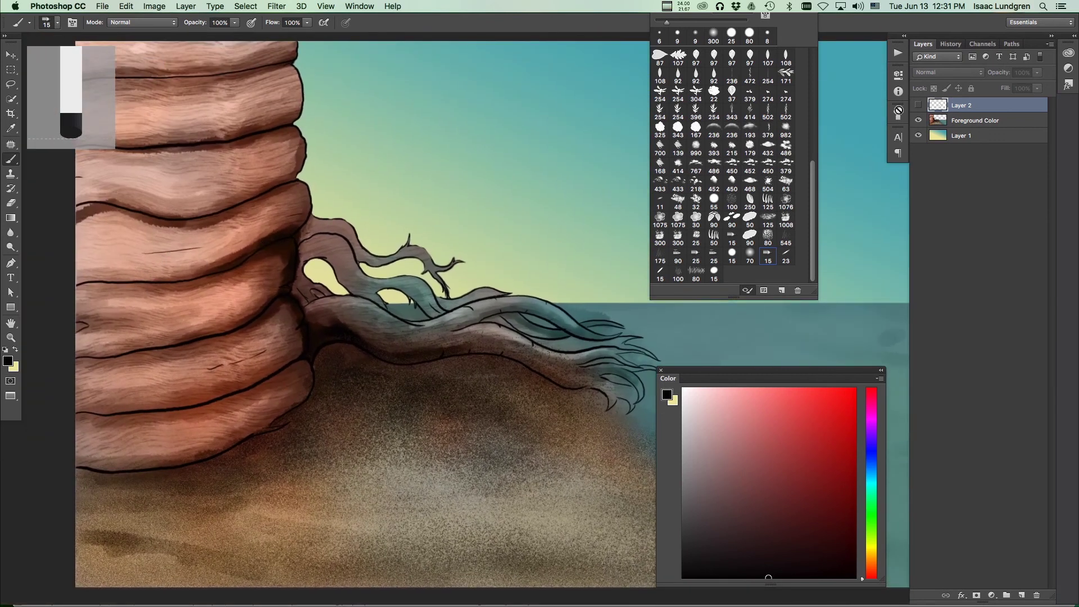
left_click_drag(974, 115, 1022, 595)
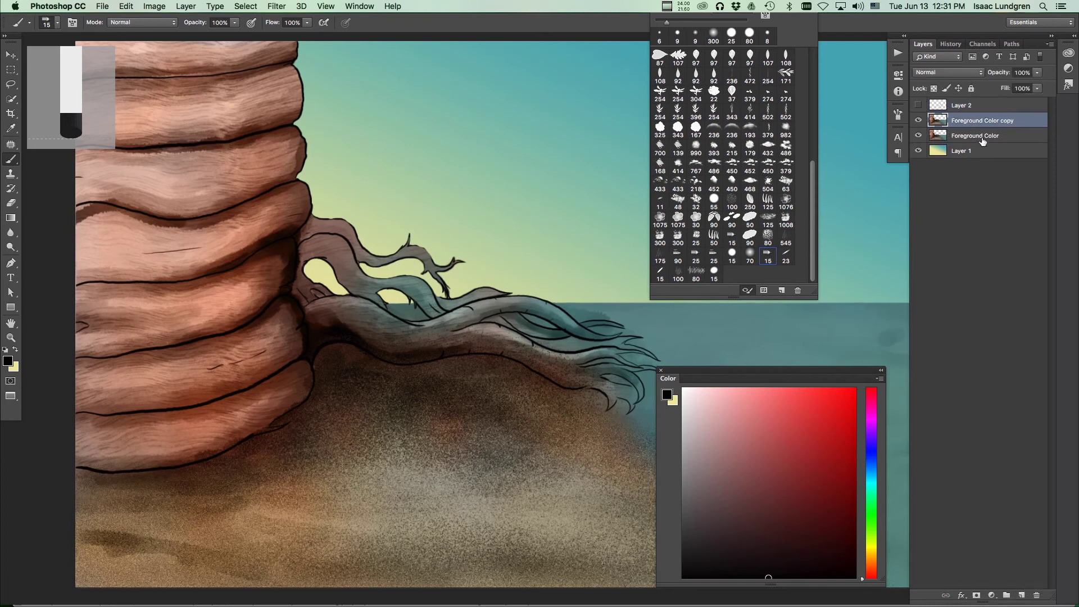
left_click(987, 136)
left_click(984, 121)
Step: Examine the lower trunk coils, the roots and the ground around them at different magnifications
left_click(346, 329, "alt")
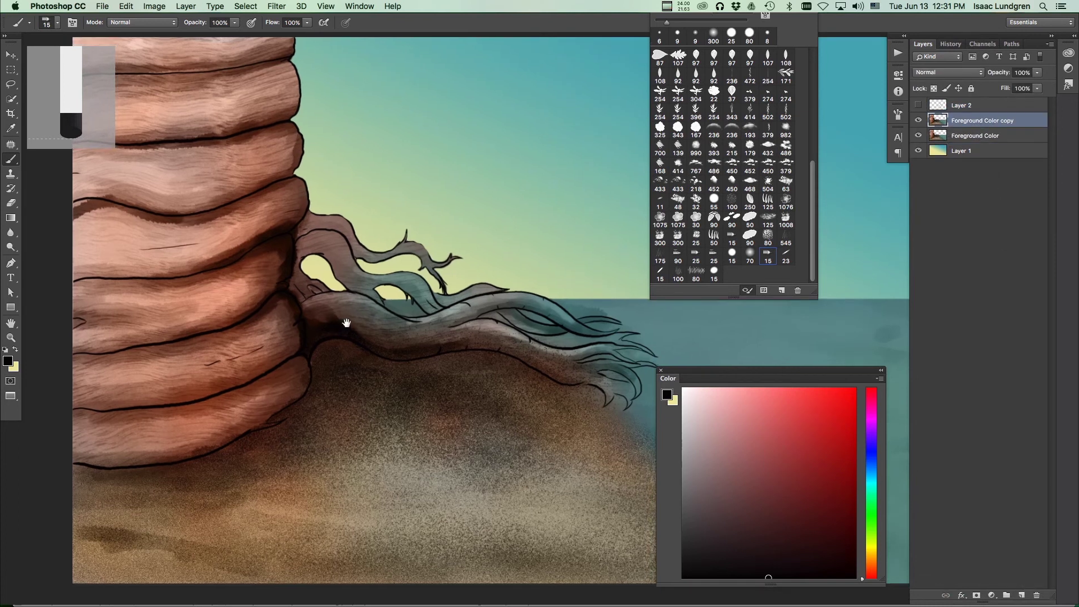
left_click(279, 353, "alt")
left_click(279, 353)
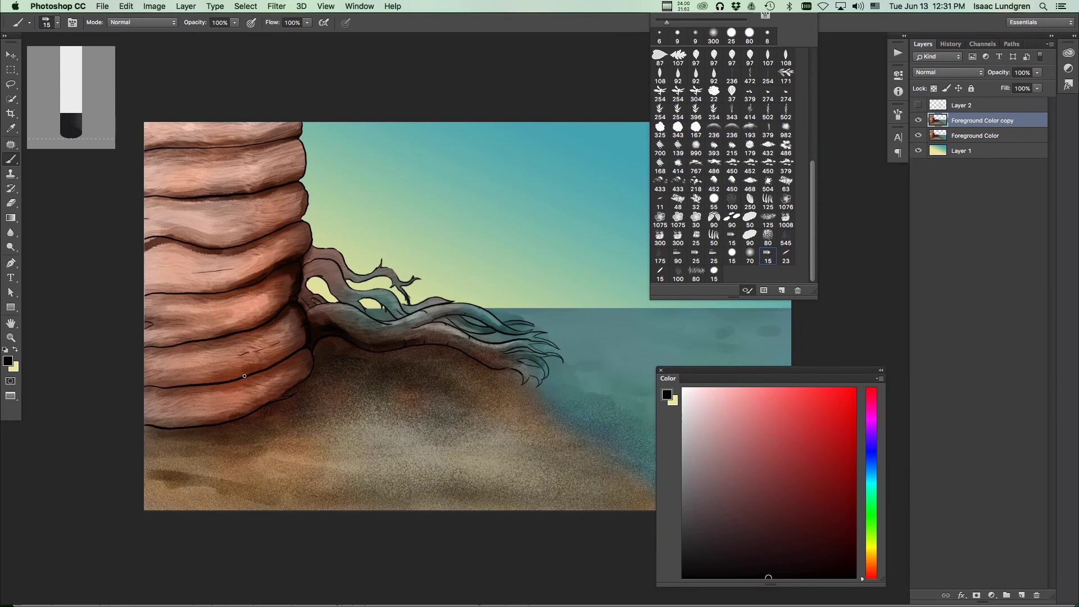
key("Tab")
left_click(315, 402)
left_click(332, 398)
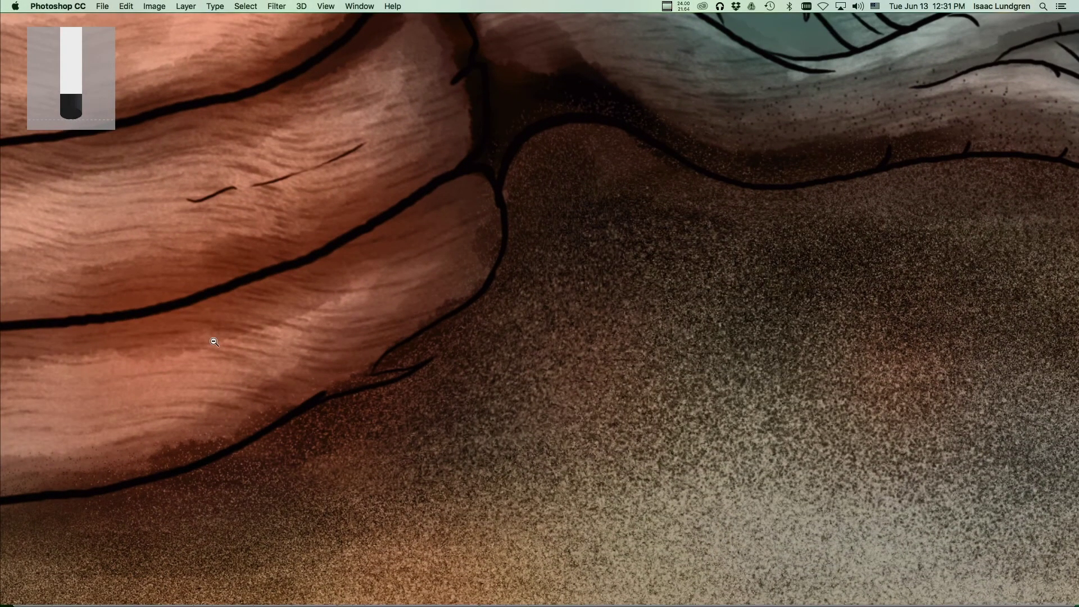
left_click(289, 374)
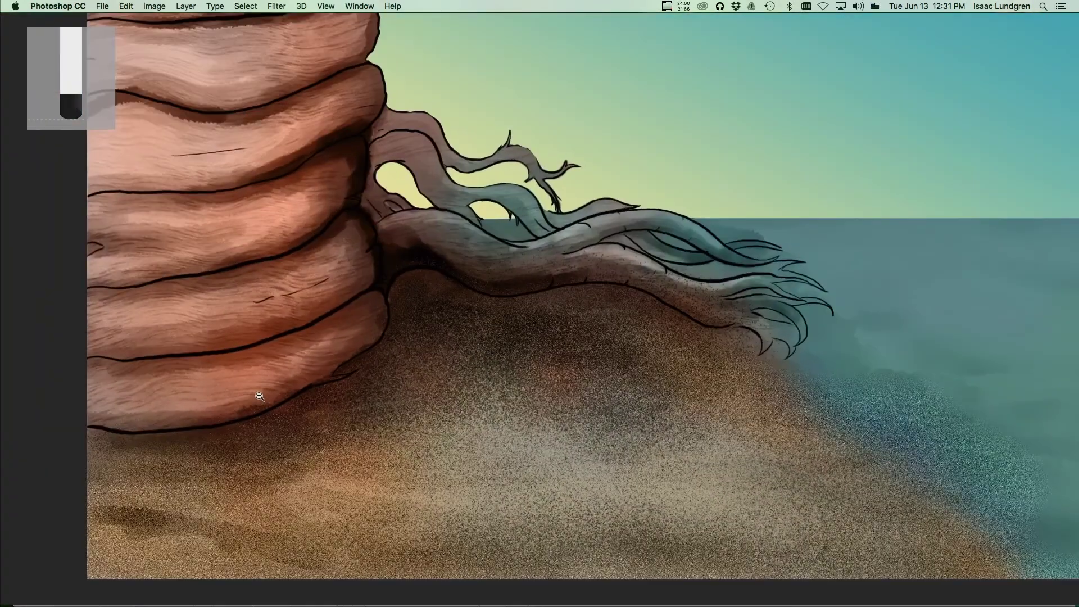
left_click(299, 405)
key("Tab")
left_click(409, 373)
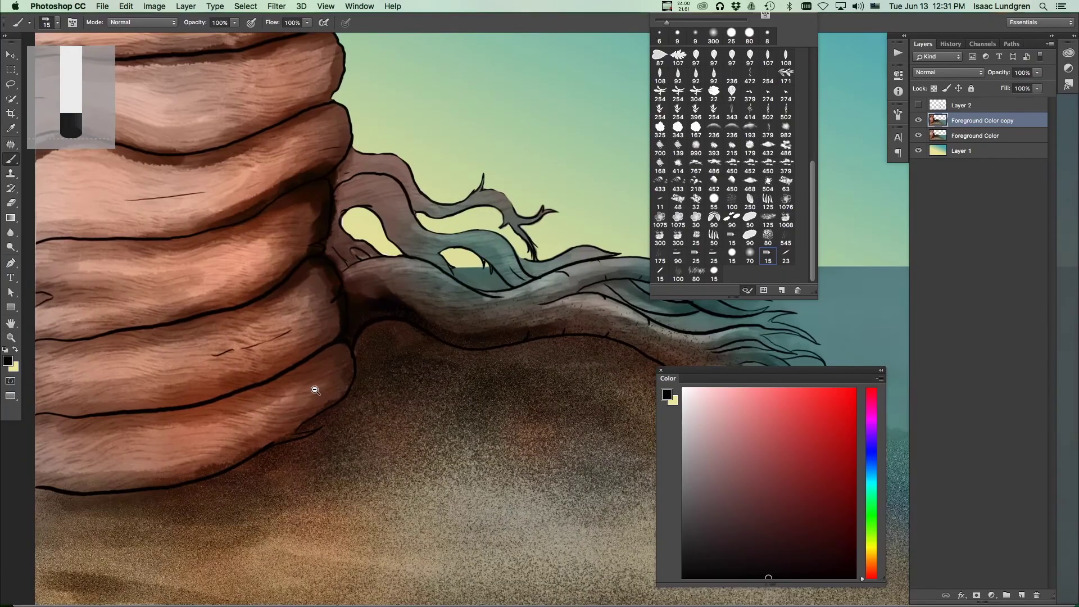
left_click(313, 388)
left_click(284, 396)
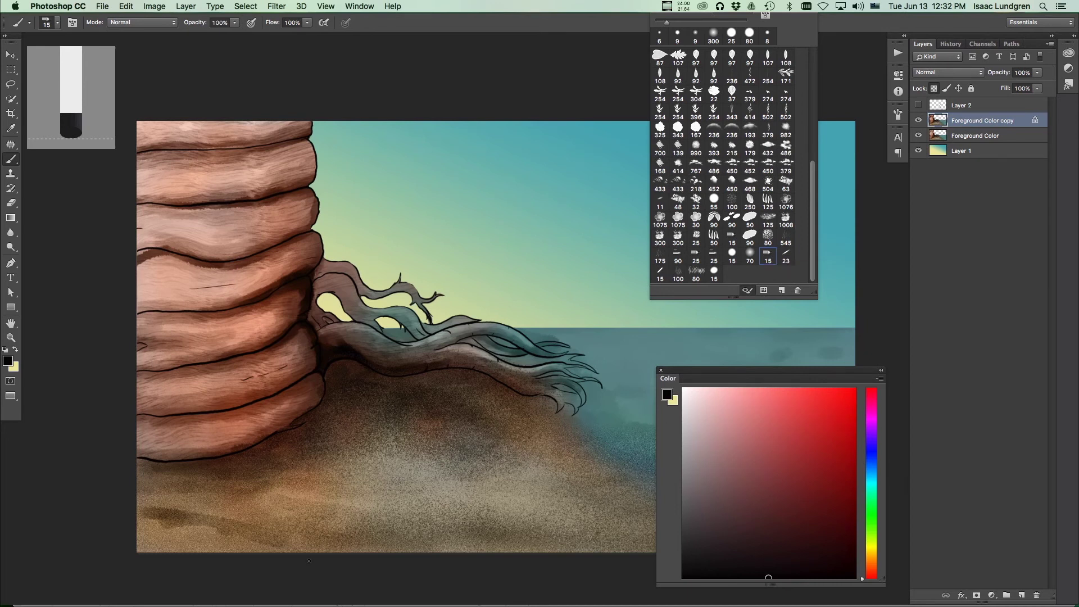
Step: Sample a trunk brown, darken it to a deep red-brown, and shade the bottom coil's lower edge with a 25 px brush
scroll(240, 446, "up", 3)
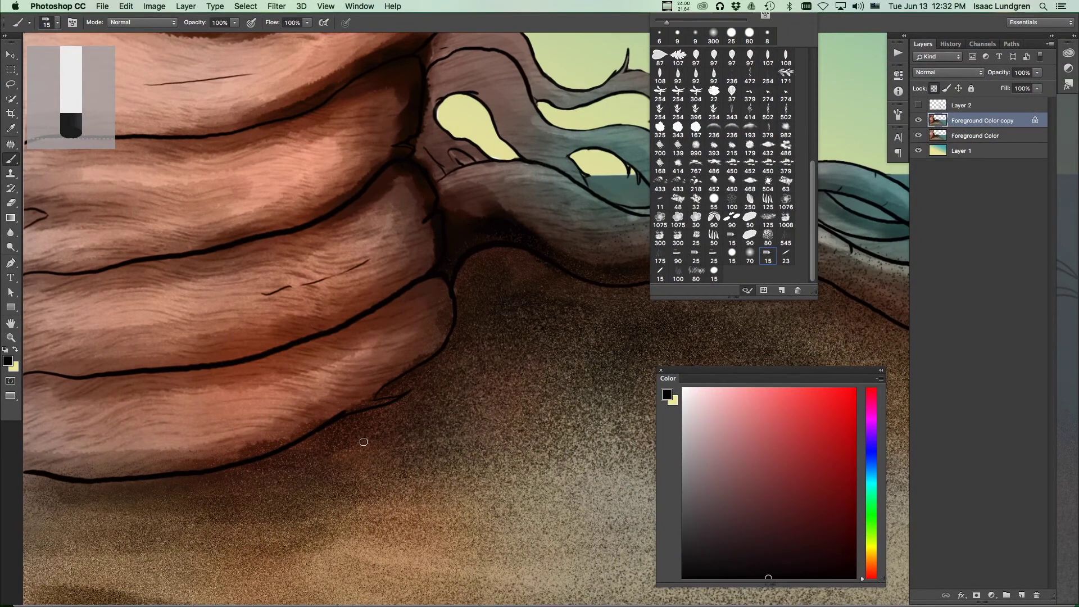
left_click(312, 354, "alt")
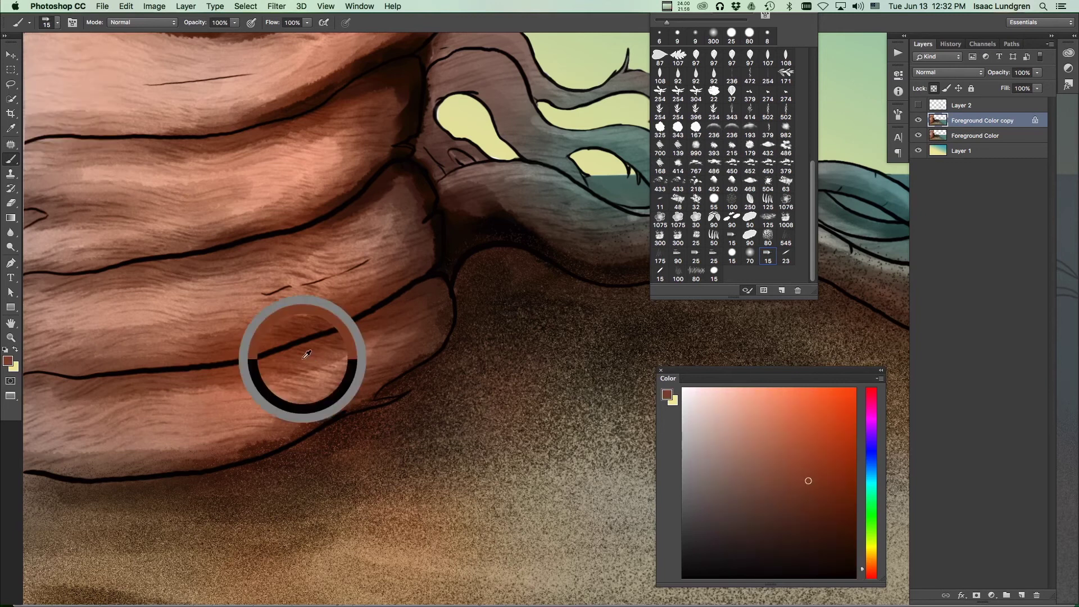
mouse_move(808, 515)
left_mouse_down()
mouse_move(788, 526)
mouse_move(810, 531)
left_mouse_up()
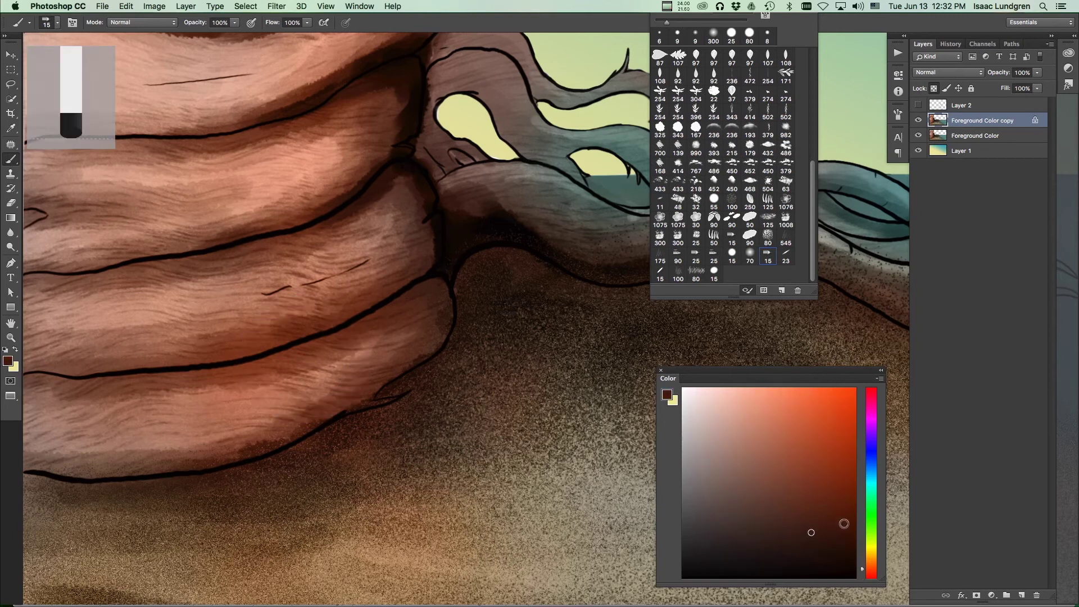
left_click(872, 573)
scroll(426, 433, "down", 2)
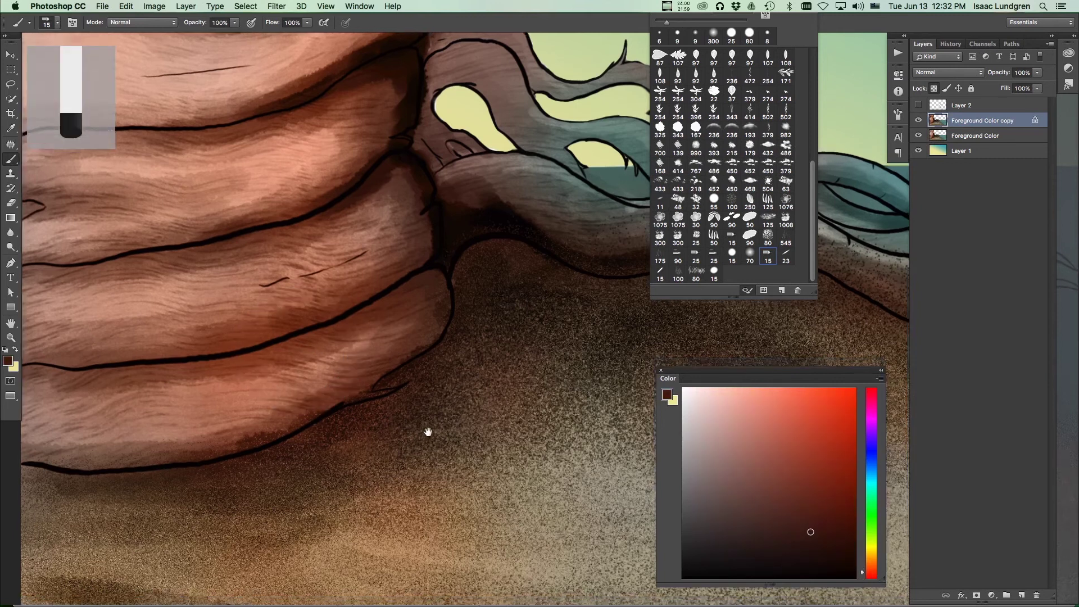
scroll(361, 414, "left", 3)
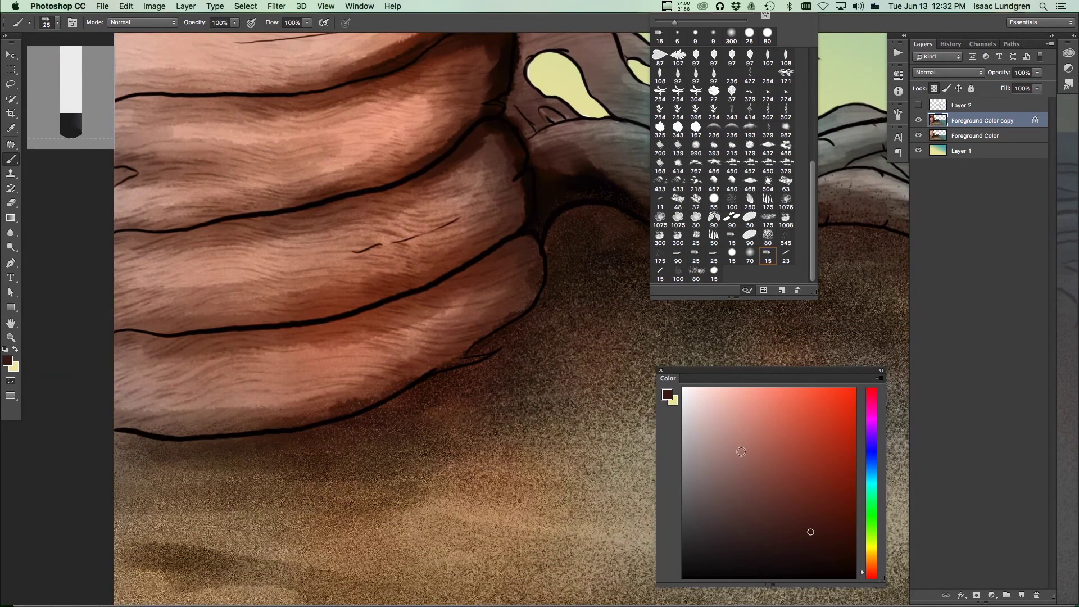
left_click_drag(826, 543, 824, 554)
left_click_drag(339, 412, 417, 376)
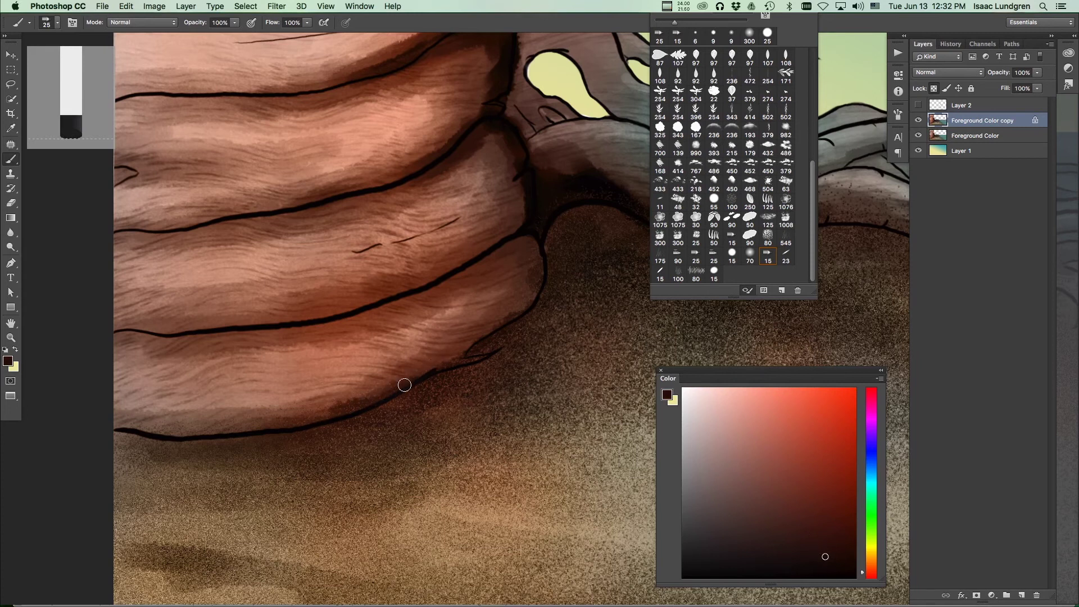
mouse_move(412, 375)
left_mouse_down()
mouse_move(327, 407)
mouse_move(468, 329)
mouse_move(498, 330)
mouse_move(522, 311)
mouse_move(519, 320)
left_mouse_up()
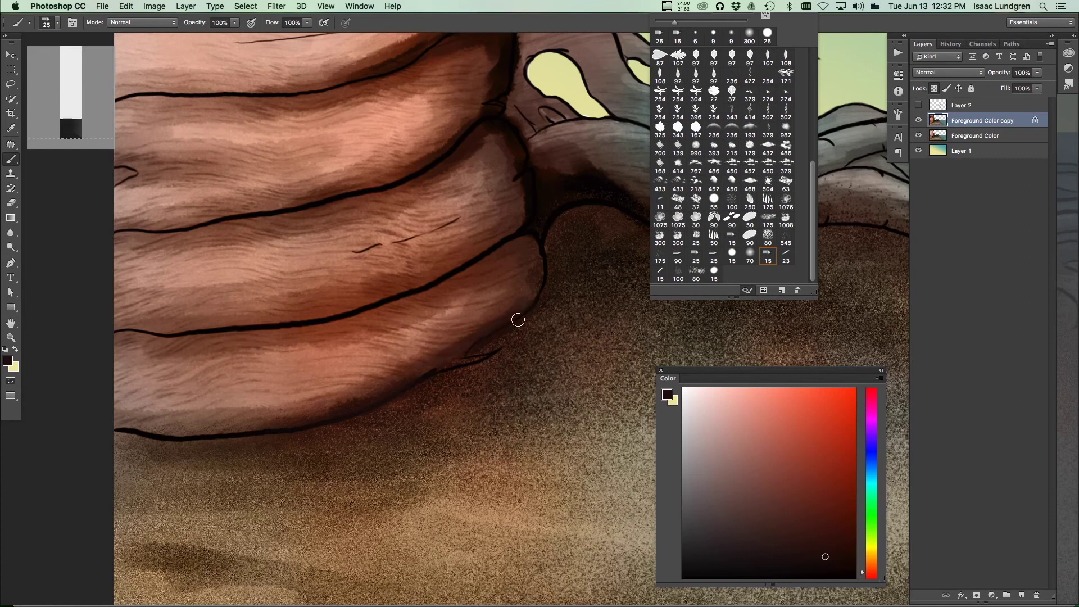
Step: Deepen the shadow at the bottom coil's rounded end and beneath its upper outline with near-black and sampled black
left_click_drag(824, 559, 835, 564)
left_click_drag(537, 253, 518, 238)
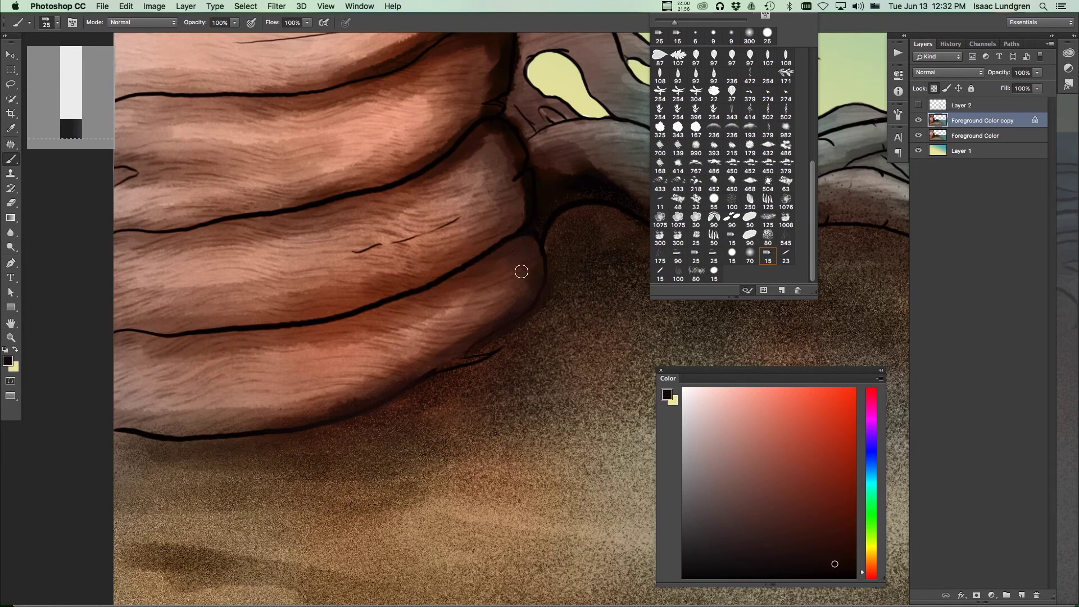
left_click(520, 231, "alt")
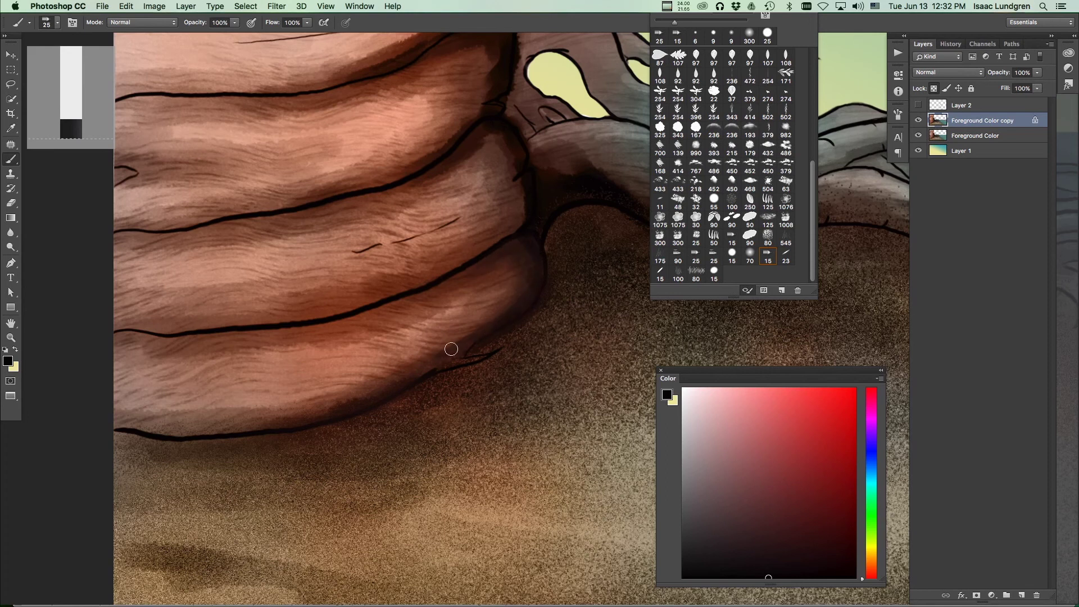
left_click_drag(419, 294, 463, 280)
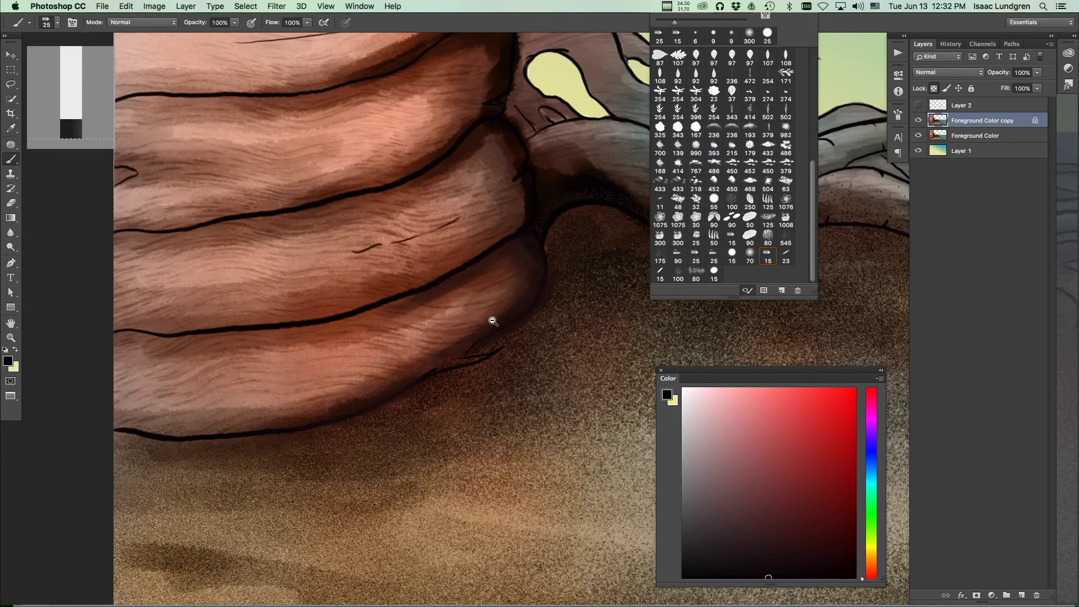
Step: Shade the ground under the large root in black and darken the root's underside near the trunk with sampled dark tones
left_click(514, 306, "alt+super")
left_click(513, 330, "super")
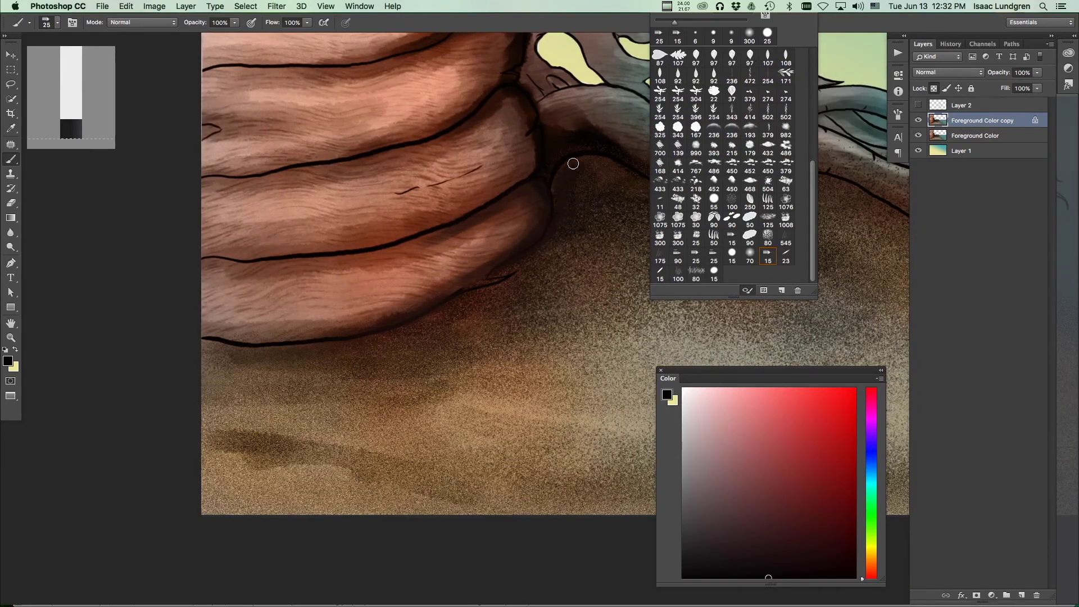
left_click(580, 214, "alt+super")
left_click(465, 214, "super")
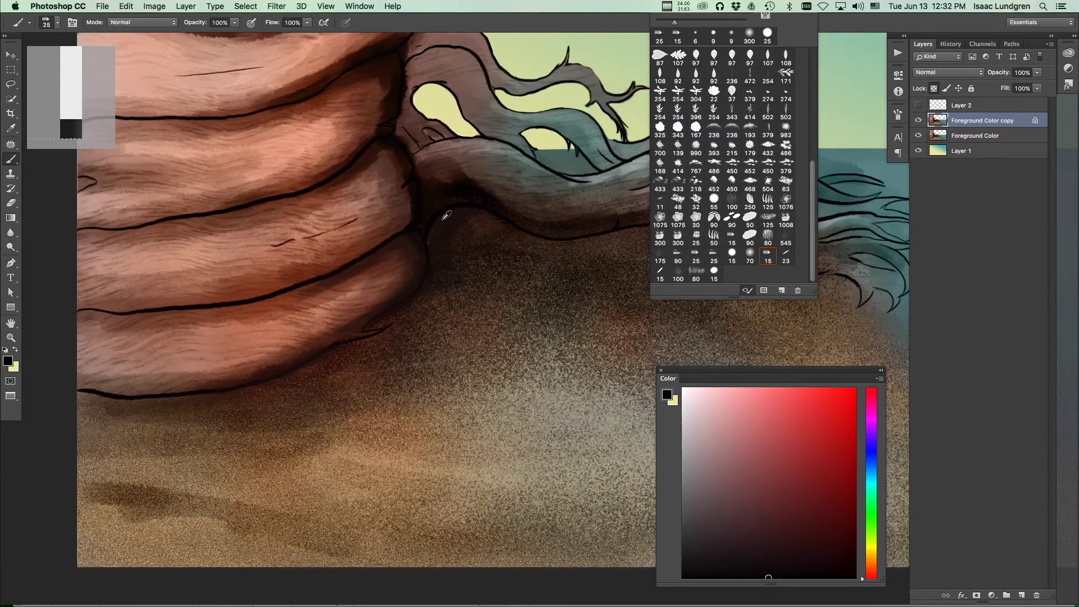
mouse_move(443, 224)
left_mouse_down()
mouse_move(494, 218)
mouse_move(470, 231)
mouse_move(593, 244)
left_mouse_up()
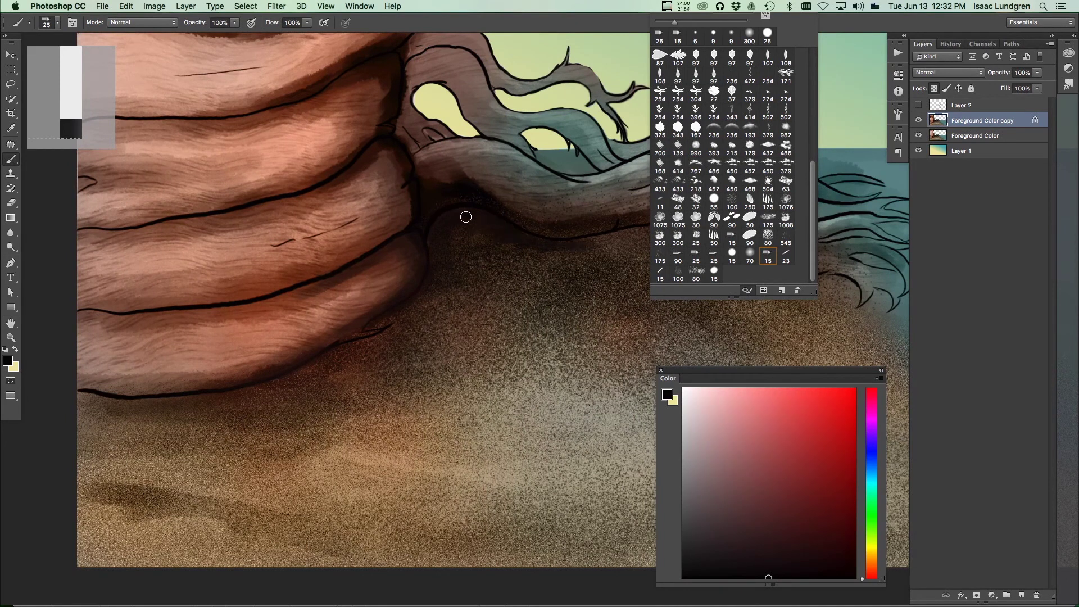
left_click_drag(591, 243, 597, 239)
left_click(464, 189, "alt")
left_click(479, 181, "alt")
left_click(452, 186, "alt")
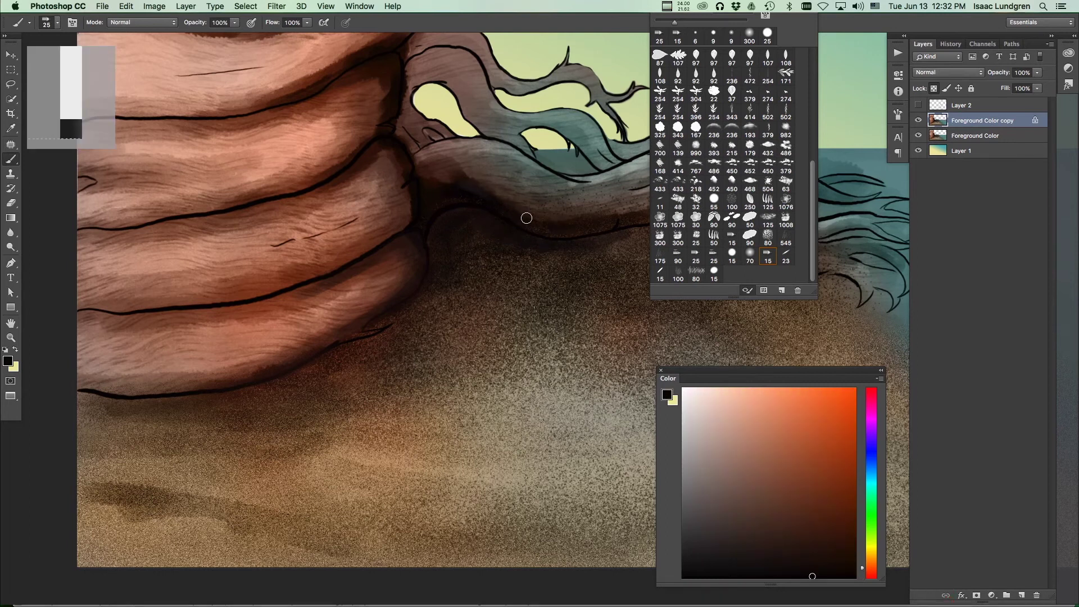
Step: Deepen the shadow on the large root's underside beside the trunk with near-black and sampled dark browns
left_click_drag(527, 207, 458, 185)
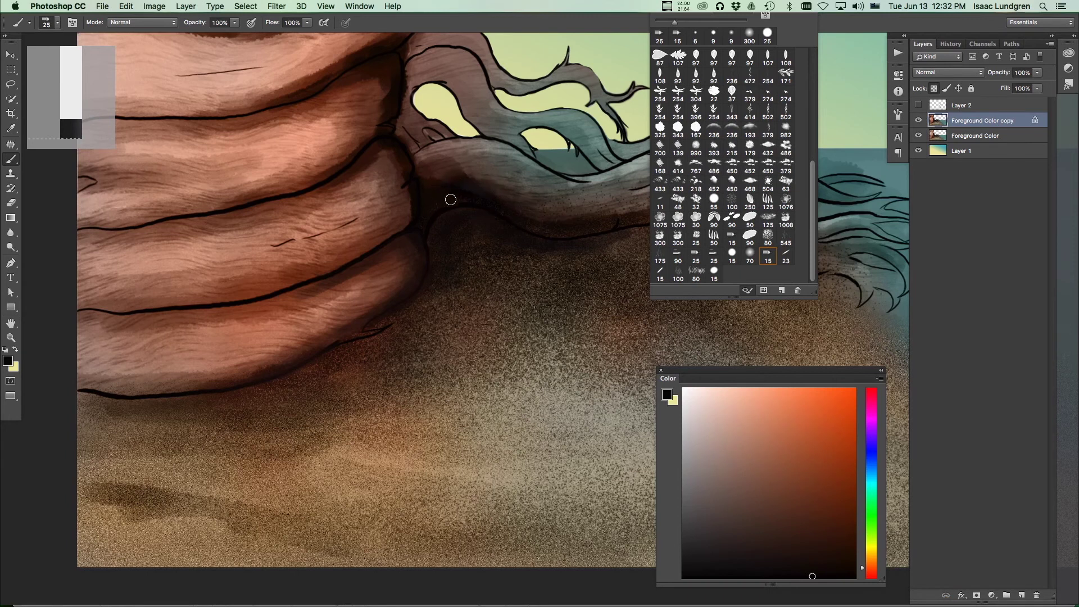
scroll(562, 236, "up", 2)
scroll(562, 236, "right", 3)
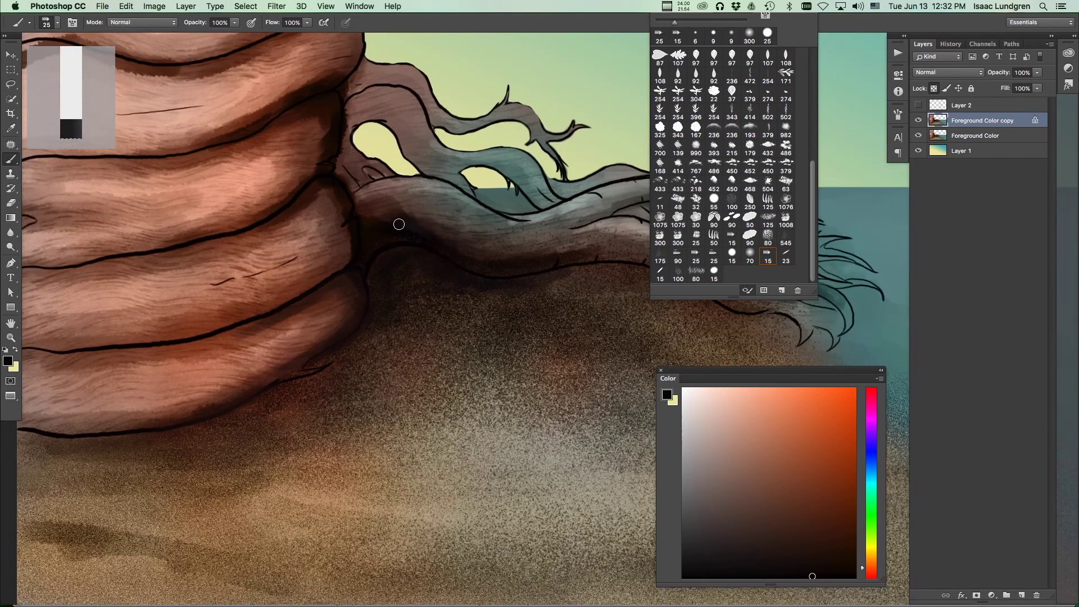
left_click(413, 209, "alt")
left_click(393, 216, "alt")
scroll(523, 270, "right", 3)
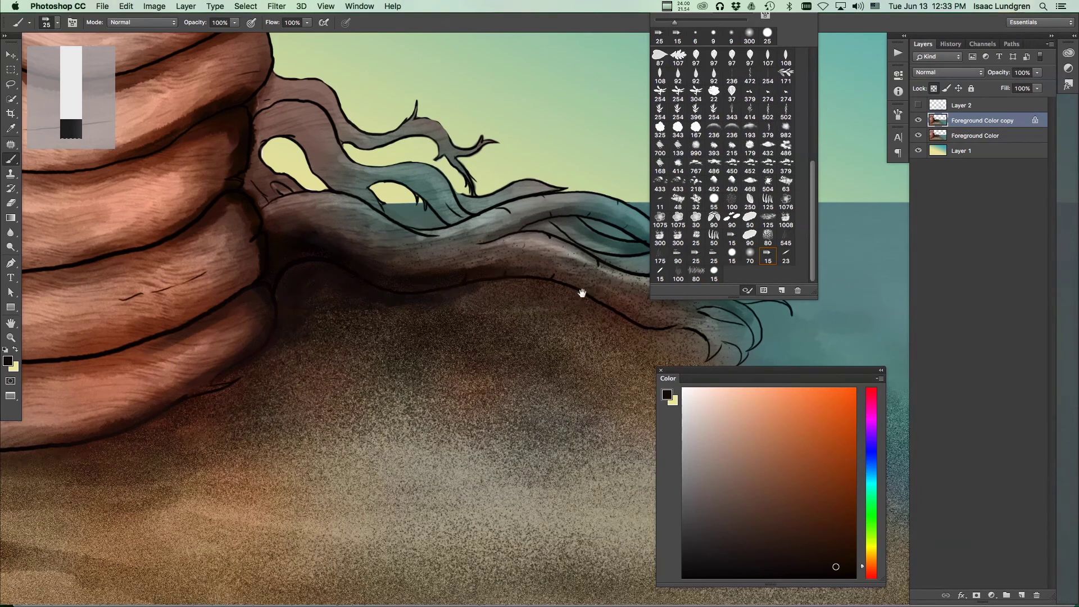
scroll(578, 294, "right", 3)
mouse_move(438, 266)
left_mouse_down()
mouse_move(547, 314)
mouse_move(607, 323)
mouse_move(590, 307)
left_mouse_up()
scroll(562, 309, "down", 3)
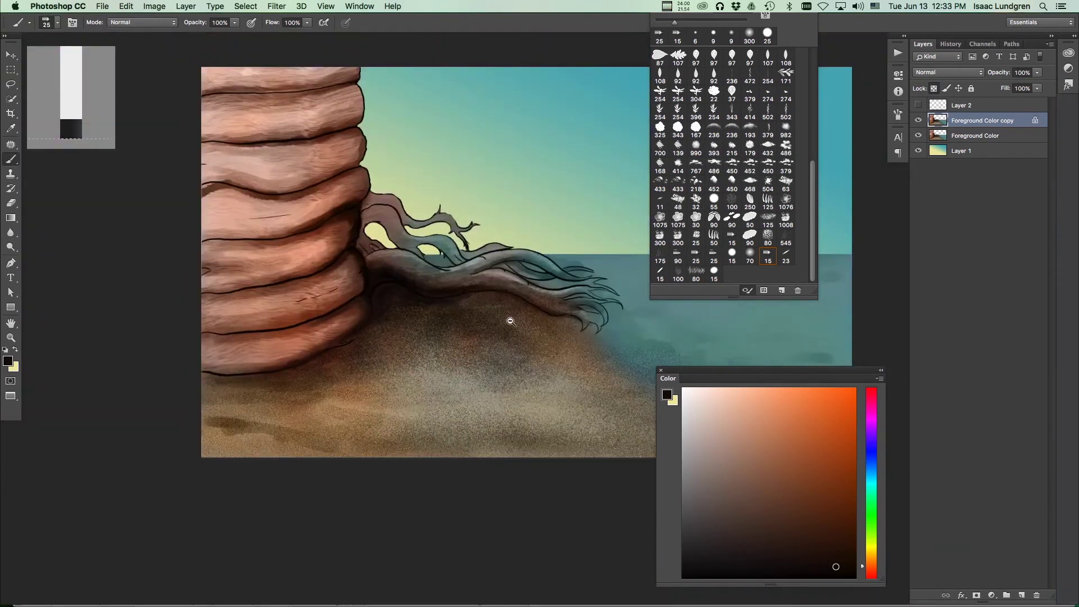
Step: Sample dark tones from the root, pick a near-black brown, and darken the shadow along the root's lower outline
scroll(496, 293, "up", 2)
left_click(450, 278, "alt")
left_click_drag(450, 278, 467, 279)
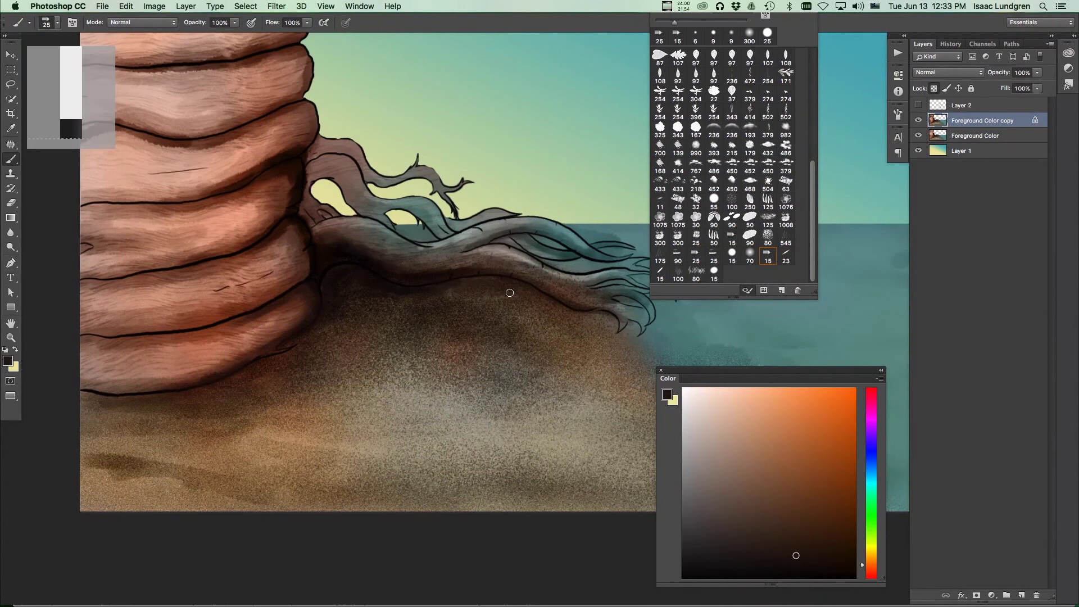
scroll(484, 299, "up", 2)
left_click(453, 248, "alt")
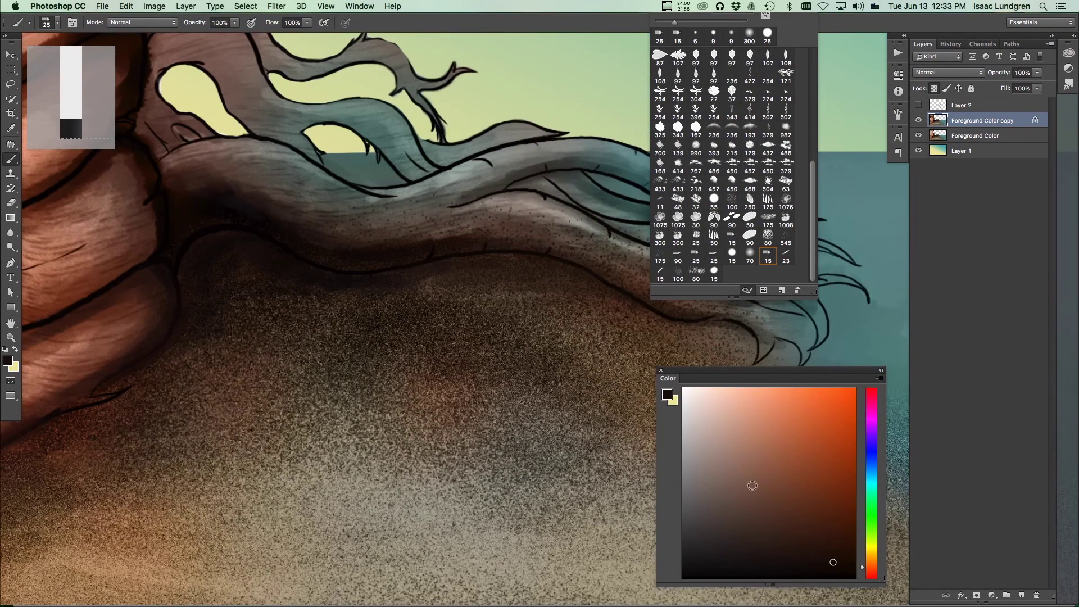
left_click(782, 566)
left_click_drag(243, 253, 439, 250)
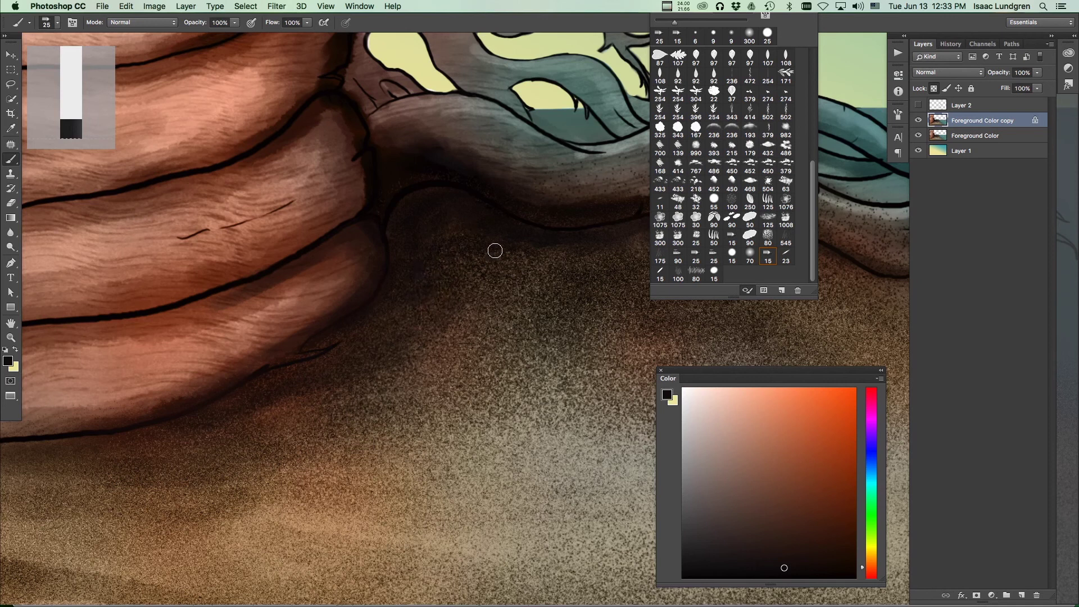
Step: Sample deep red-browns from the trunk and shade the rounded end and upper edge of the second coil from the ground
scroll(437, 321, "up", 2)
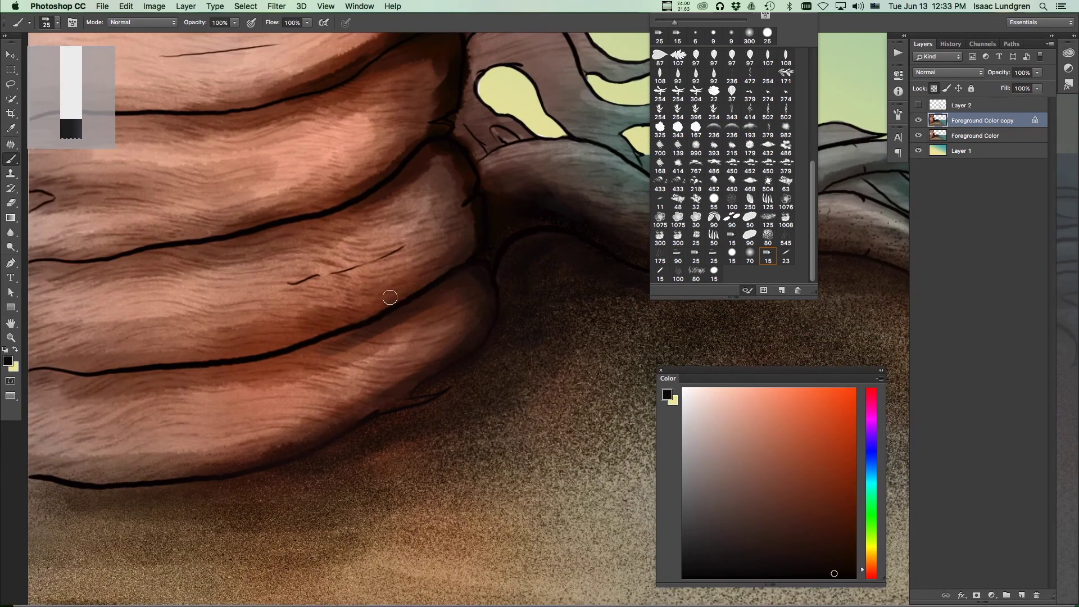
left_click(439, 149, "alt")
left_click(416, 169, "alt")
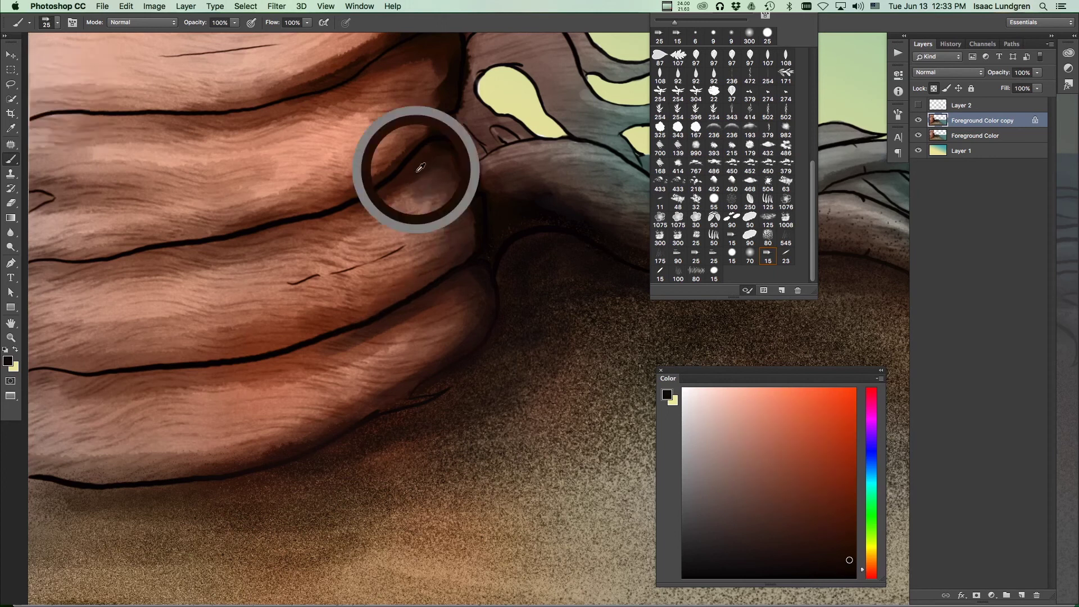
mouse_move(441, 169)
left_mouse_down()
mouse_move(362, 212)
mouse_move(427, 208)
mouse_move(451, 243)
mouse_move(380, 301)
left_mouse_up()
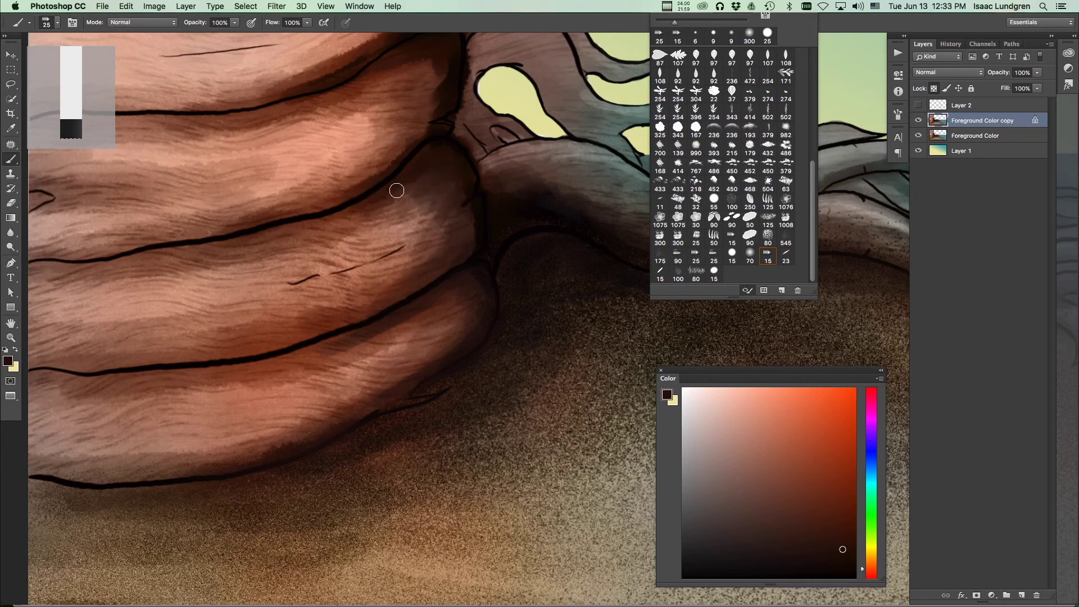
left_click_drag(329, 251, 489, 234)
mouse_move(373, 237)
left_mouse_down()
mouse_move(336, 185)
mouse_move(243, 178)
mouse_move(273, 149)
mouse_move(277, 109)
mouse_move(451, 114)
left_mouse_up()
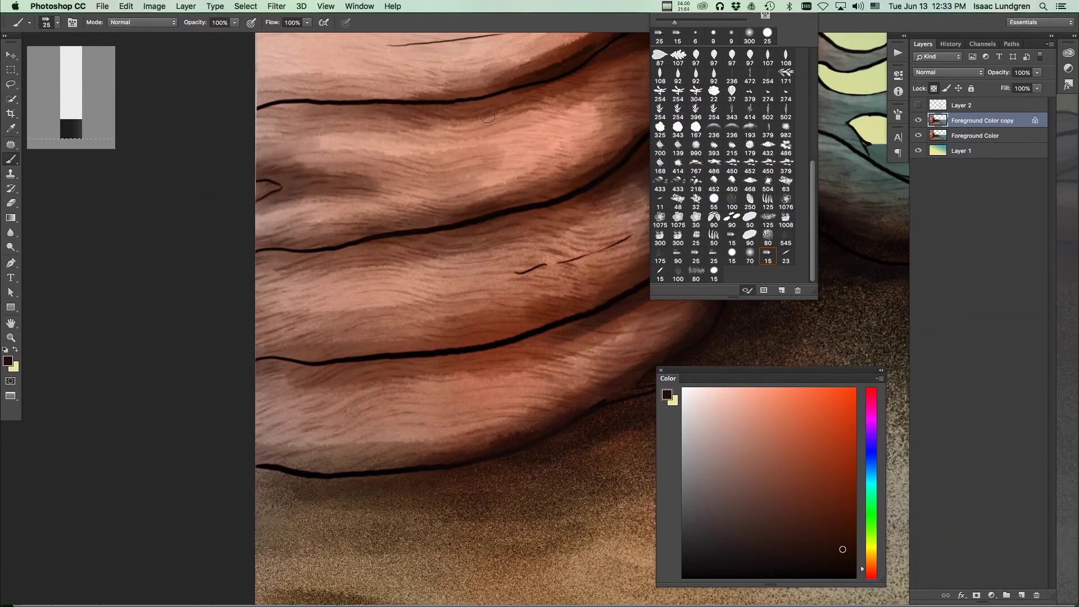
Step: Shade the second and third coils from the ground toward the canvas edge with dark red-brown, sampling tones from the bark
left_click_drag(427, 181, 413, 179)
left_click_drag(520, 236, 345, 259)
mouse_move(548, 214)
left_mouse_down()
mouse_move(522, 220)
mouse_move(596, 213)
left_mouse_up()
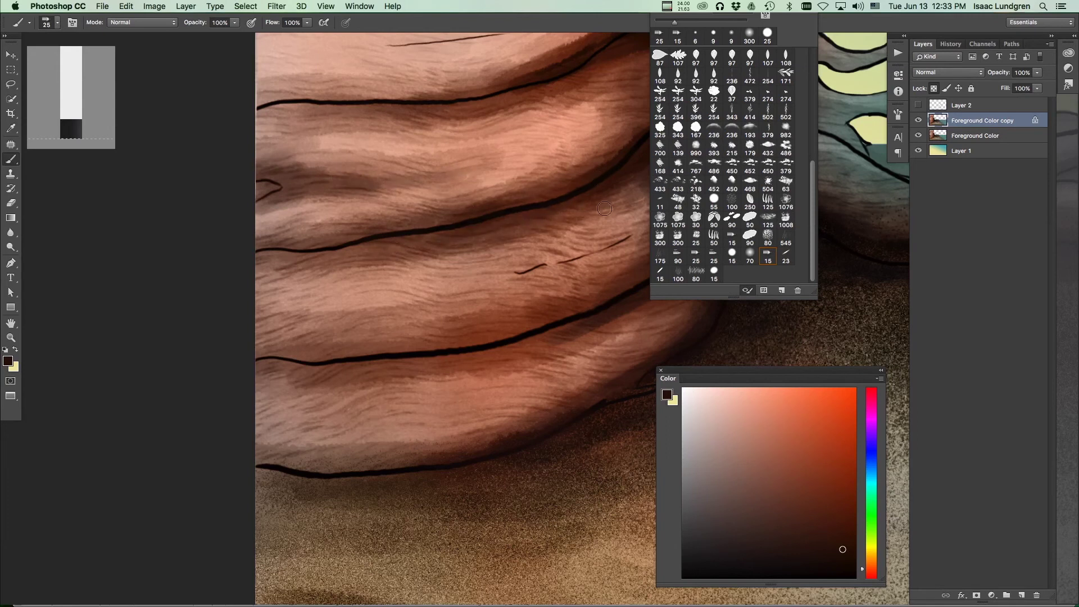
mouse_move(417, 346)
left_mouse_down()
mouse_move(361, 345)
mouse_move(457, 349)
mouse_move(245, 354)
mouse_move(299, 350)
mouse_move(258, 318)
mouse_move(264, 293)
left_mouse_up()
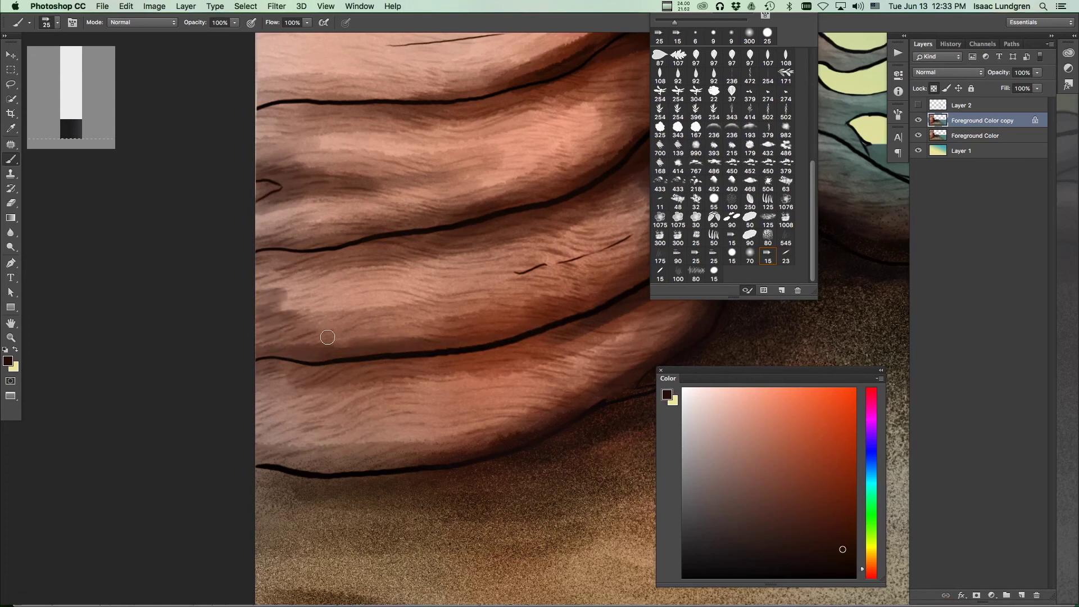
left_click(286, 299, "alt")
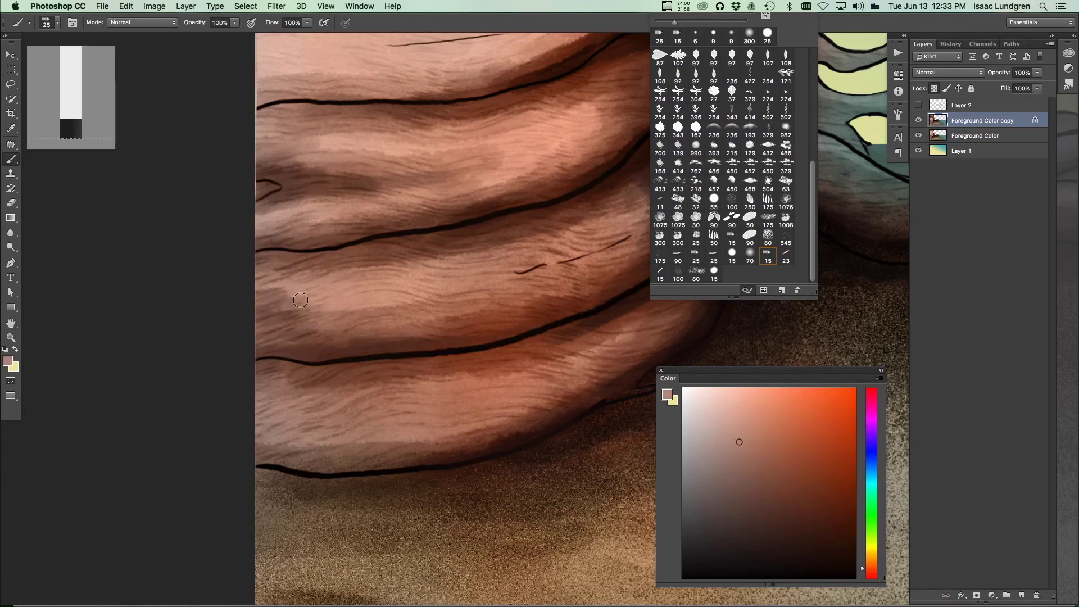
left_click(373, 354, "alt")
scroll(522, 324, "right", 4)
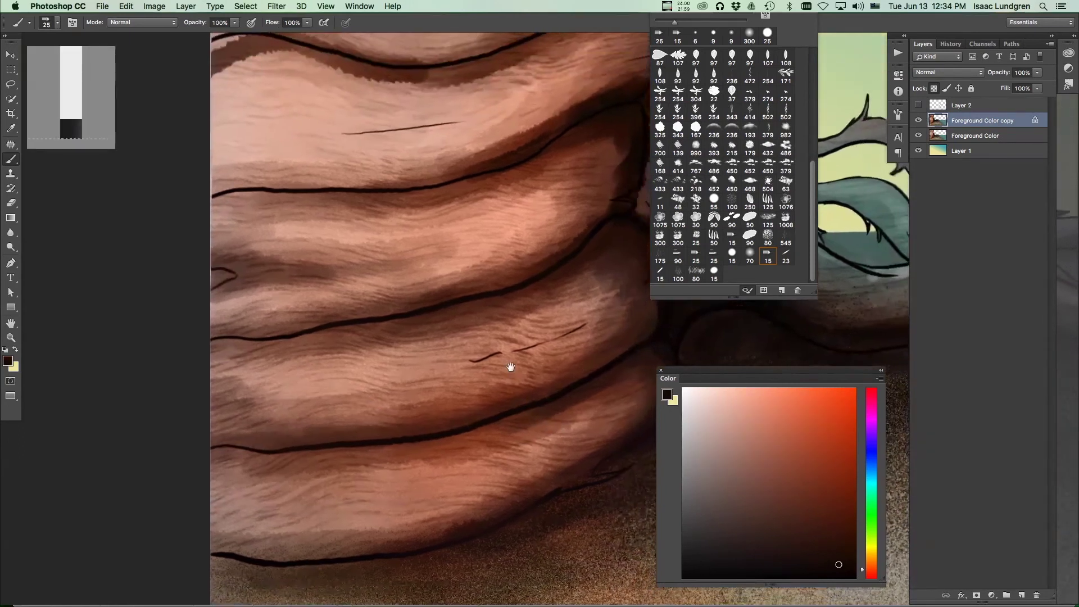
Step: Shade the bottom coil's lower edge and rounded end with sampled dark and reddish browns
scroll(511, 366, "down", 2)
left_click(524, 243, "alt")
mouse_move(265, 412)
left_mouse_down()
mouse_move(243, 421)
mouse_move(160, 389)
mouse_move(316, 411)
mouse_move(365, 396)
mouse_move(284, 393)
mouse_move(425, 377)
left_mouse_up()
left_click(433, 380, "alt")
left_click(415, 374, "alt")
mouse_move(306, 386)
left_mouse_down()
mouse_move(295, 387)
mouse_move(459, 342)
left_mouse_up()
left_click_drag(539, 275, 556, 272)
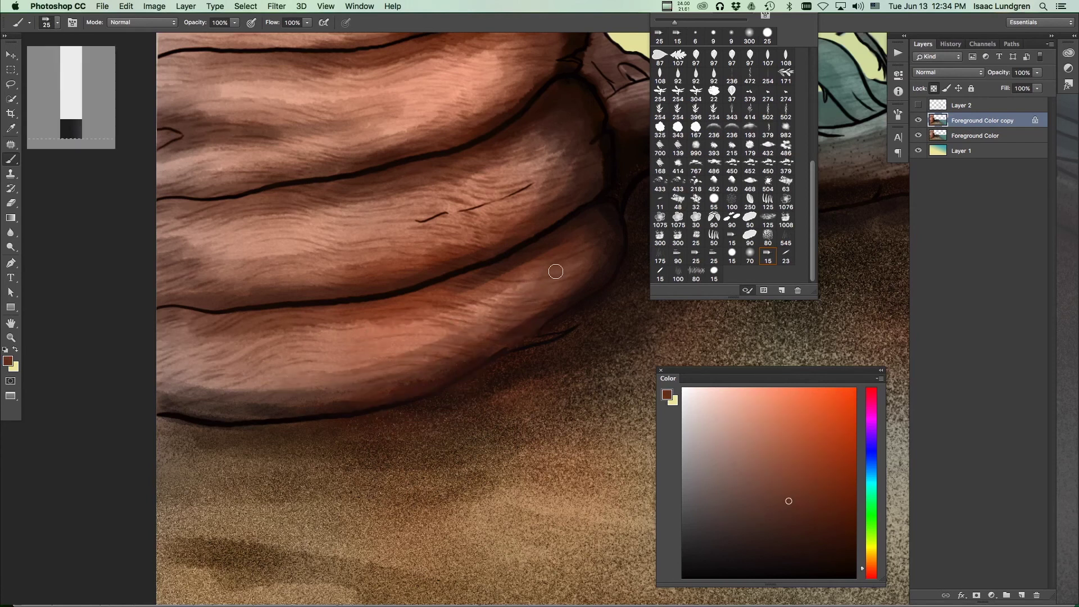
left_click(552, 240, "alt")
scroll(489, 289, "down", 5)
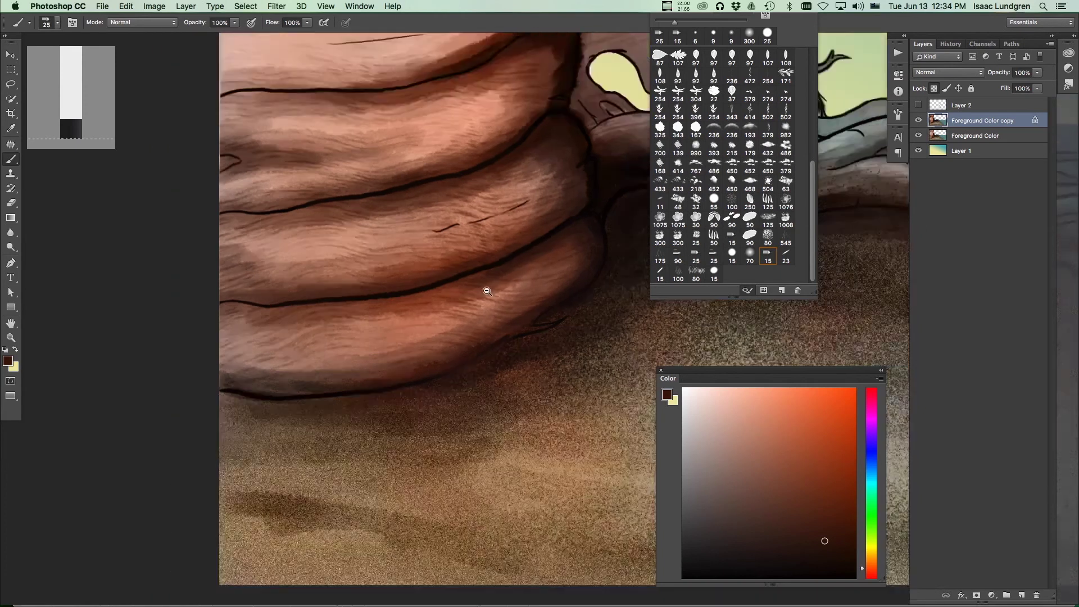
Step: Darken the rounded end of the third coil from the ground with sampled dark red-browns
scroll(427, 284, "up", 5)
left_click(390, 244, "alt")
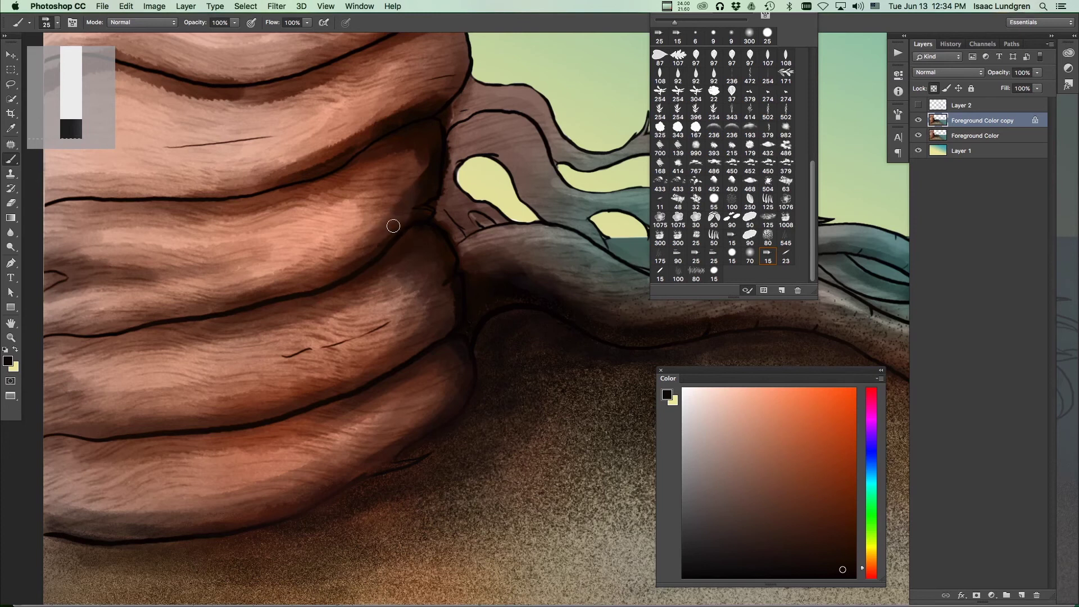
left_click(395, 180, "alt")
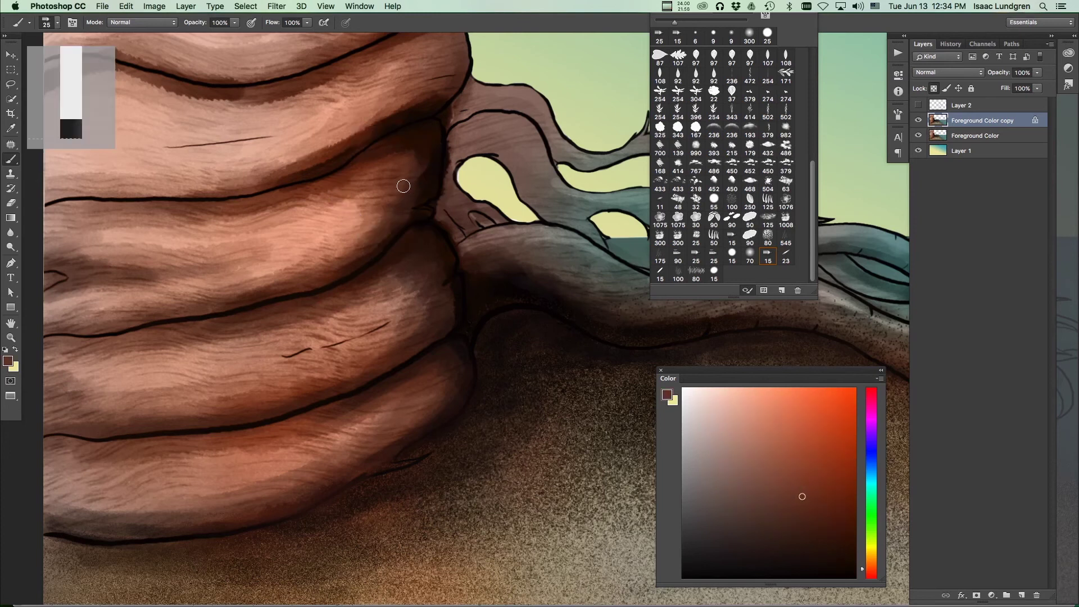
left_click_drag(428, 148, 550, 177)
left_click(506, 181, "alt")
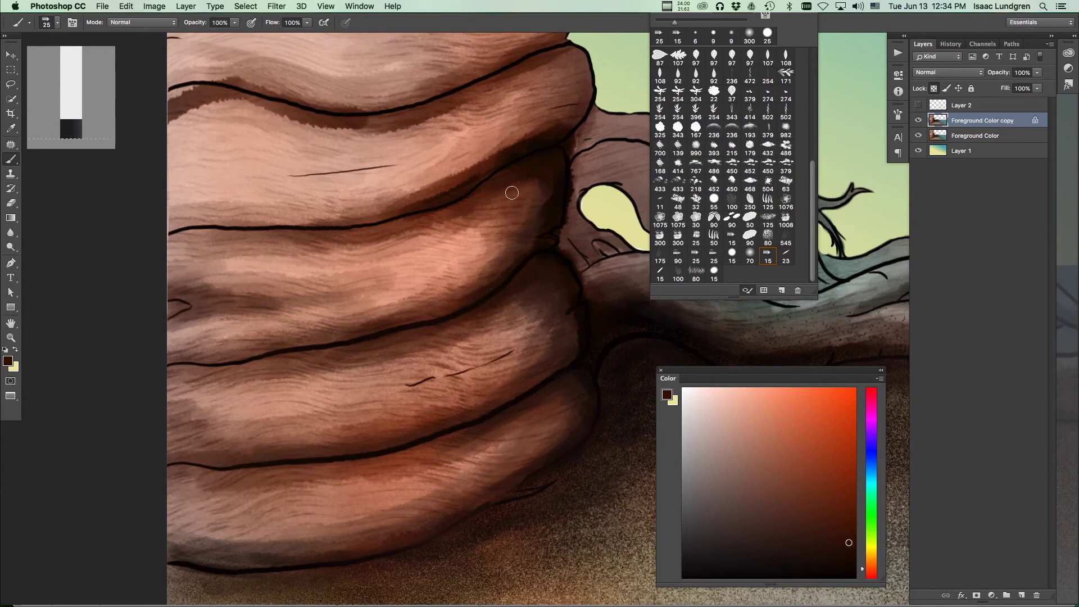
mouse_move(432, 298)
left_mouse_down()
mouse_move(497, 232)
mouse_move(429, 233)
left_mouse_up()
Step: Darken the fourth coil's lower edge and the shadow beneath its upper outline with sampled red-browns
left_click(487, 170, "alt")
left_click_drag(492, 156, 375, 208)
left_click(478, 165, "alt")
left_click_drag(492, 152, 375, 209)
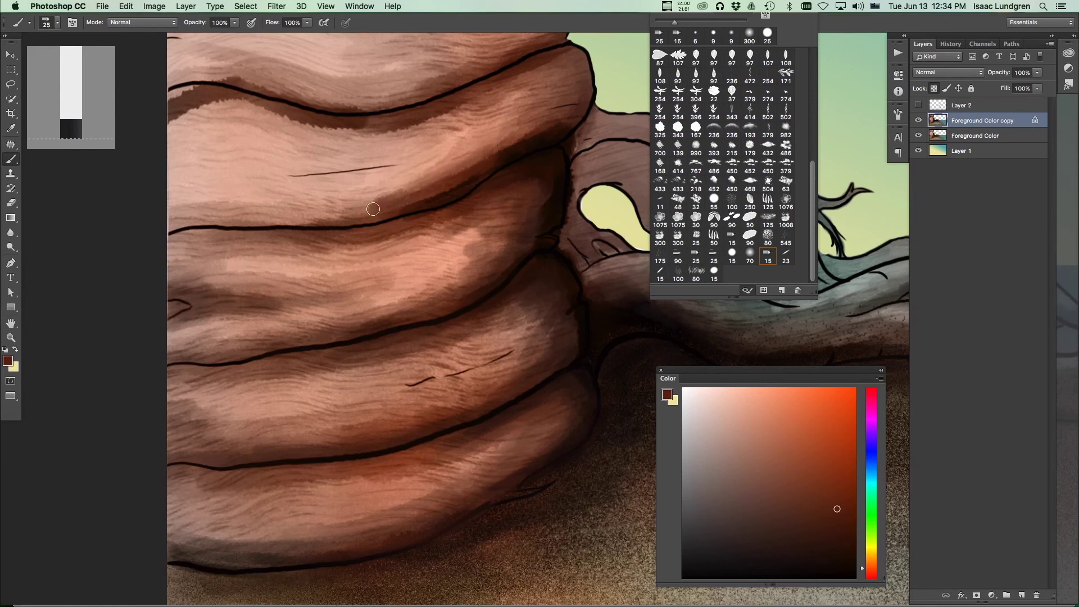
left_click(424, 121, "alt")
mouse_move(469, 107)
left_mouse_down()
mouse_move(407, 136)
mouse_move(343, 136)
mouse_move(196, 102)
mouse_move(179, 112)
mouse_move(304, 120)
left_mouse_up()
left_click(285, 133, "alt")
left_click(174, 109, "alt")
mouse_move(437, 113)
left_mouse_down()
mouse_move(470, 128)
mouse_move(357, 145)
mouse_move(248, 103)
mouse_move(170, 122)
mouse_move(215, 104)
left_mouse_up()
left_click(499, 147, "alt")
mouse_move(517, 242)
left_mouse_down()
mouse_move(508, 282)
mouse_move(383, 364)
left_mouse_up()
Step: Pick a saturated orange-red, enlarge the brush to 40 px, and tint the lower trunk coils with it
left_click(382, 364, "super")
left_click(801, 481)
left_click(812, 451)
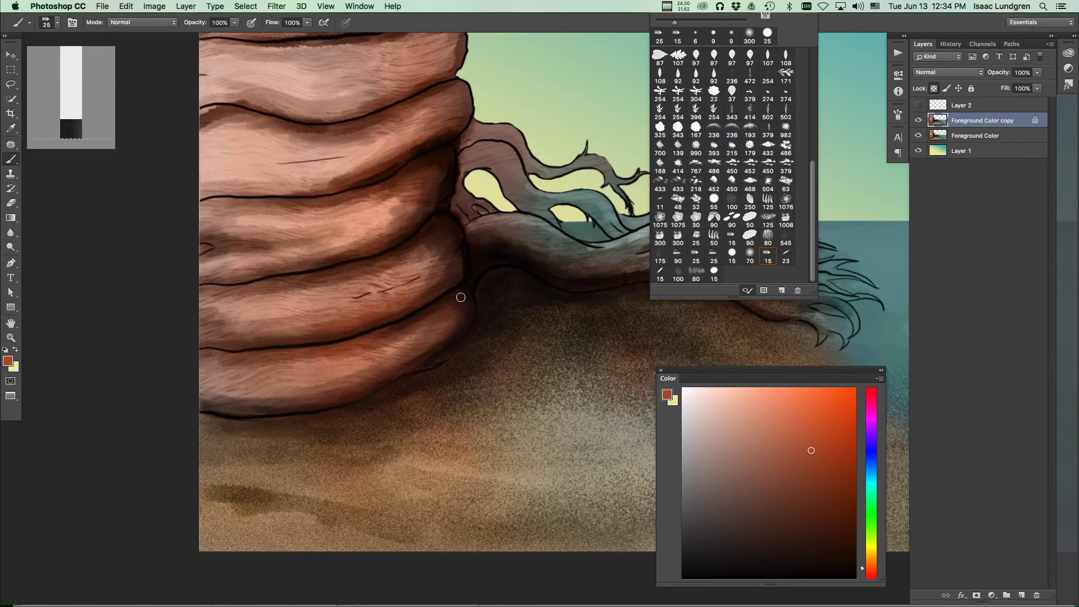
key("bracketright")
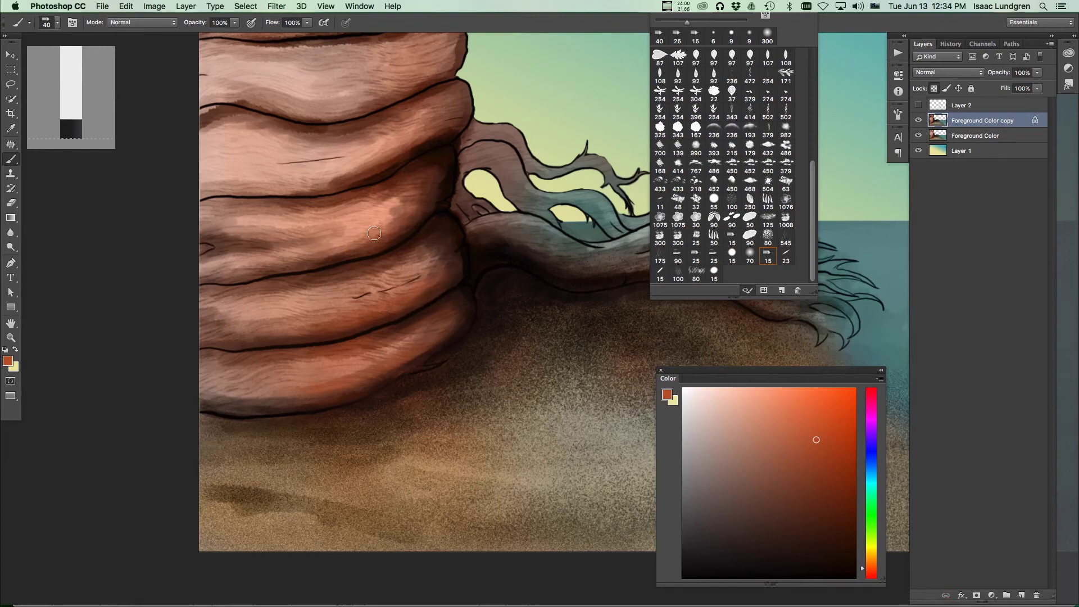
mouse_move(320, 182)
left_mouse_down()
mouse_move(258, 181)
mouse_move(337, 174)
mouse_move(391, 141)
mouse_move(282, 182)
left_mouse_up()
left_click_drag(413, 158, 418, 242)
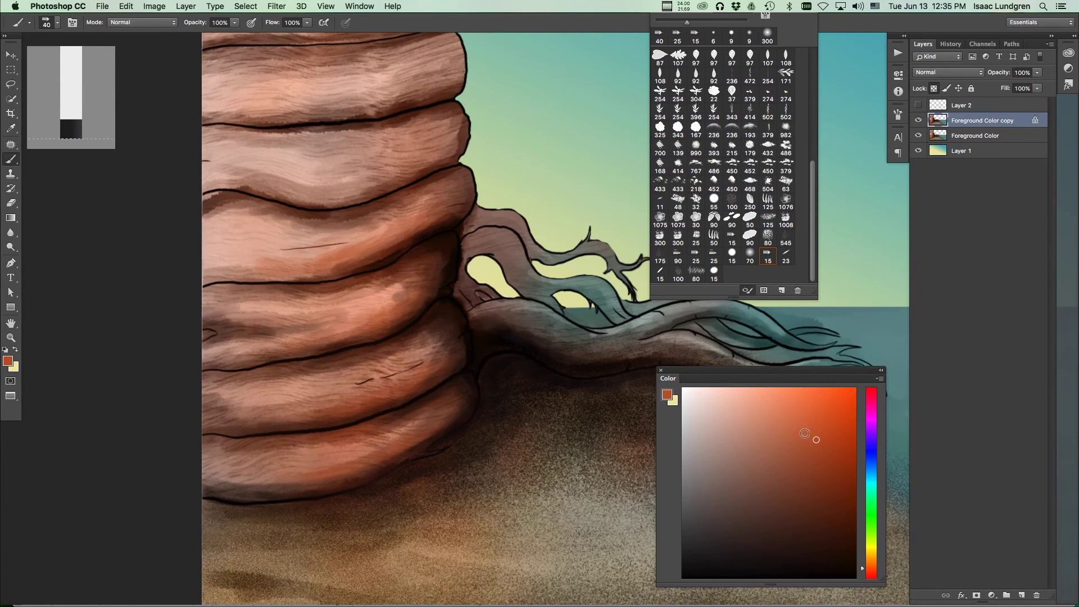
Step: Pick a lighter orange and warm up the upper trunk coils with it
left_click(765, 396)
left_click_drag(393, 176, 339, 193)
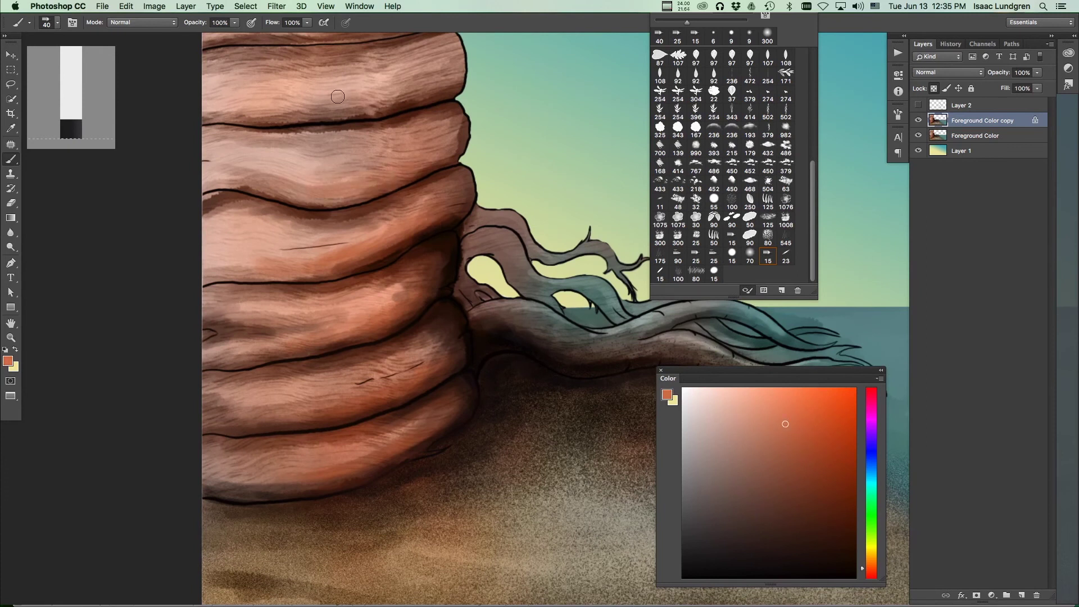
left_click_drag(421, 90, 415, 77)
left_click_drag(499, 174, 448, 349)
Step: Pick a reddish brown, tint the large root's underside near the trunk, and blend it with sampled dark tones
left_click(814, 469)
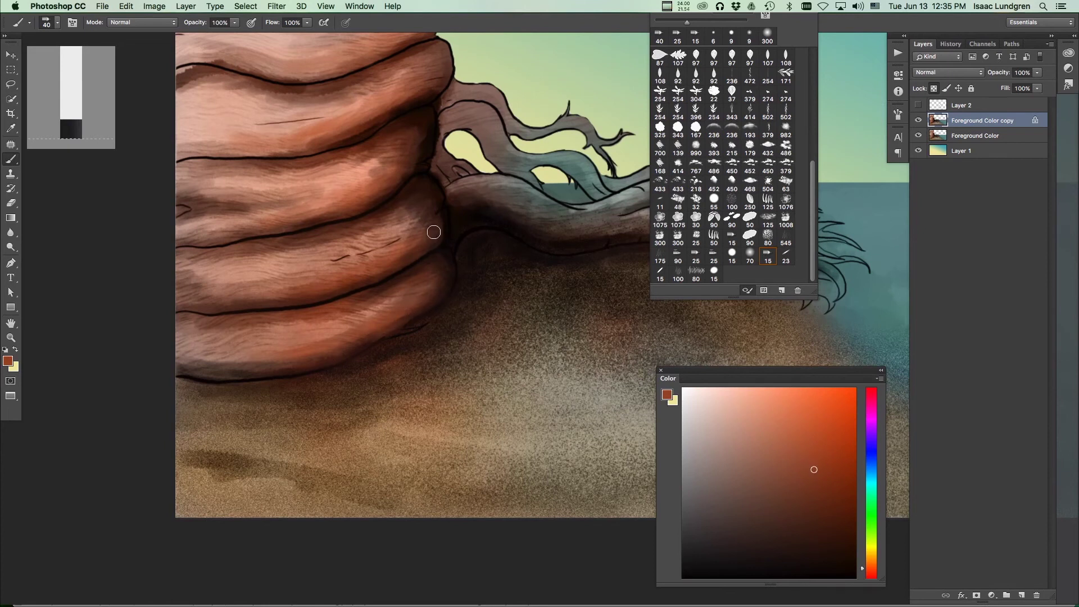
left_click_drag(507, 285, 472, 263)
mouse_move(365, 221)
left_mouse_down()
mouse_move(459, 256)
mouse_move(412, 229)
mouse_move(506, 253)
left_mouse_up()
left_click(368, 225, "alt")
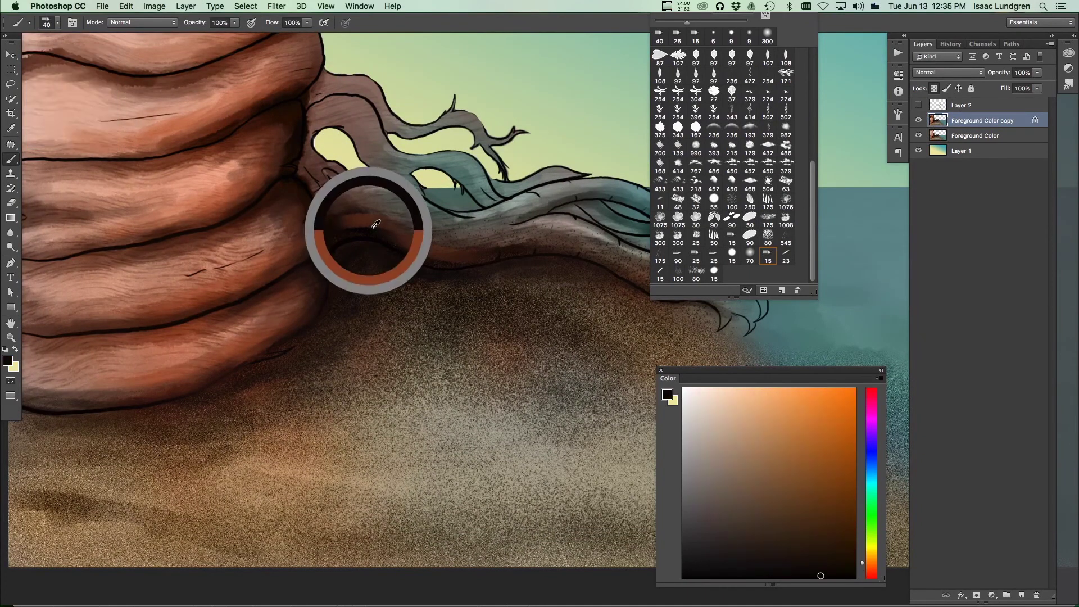
left_click(362, 221, "alt")
left_click(391, 223, "alt")
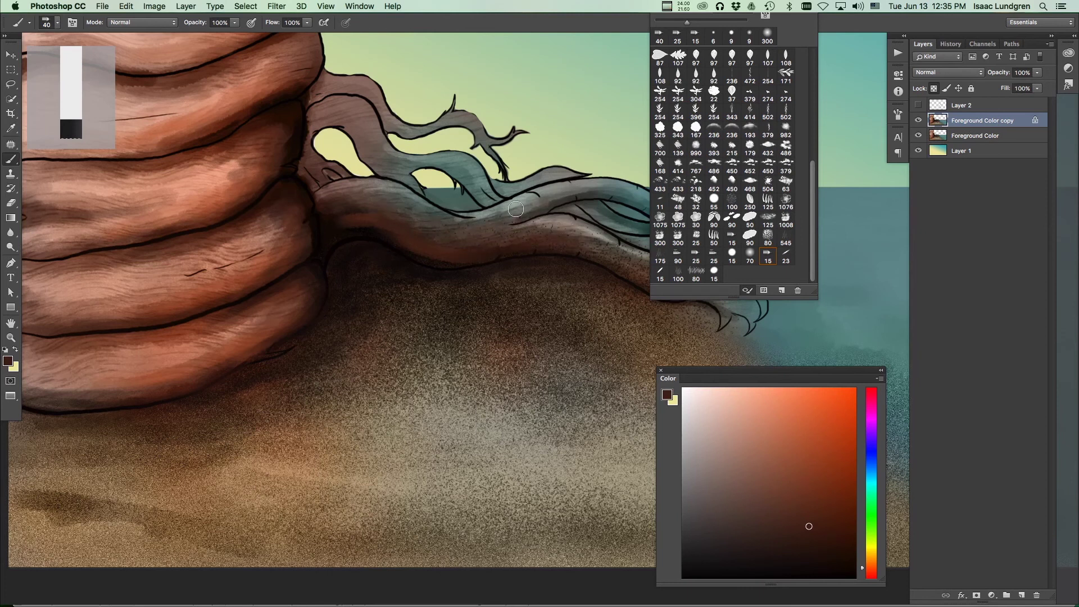
Step: Extend the dark red-brown shading along the root to its tips, reducing the brush to 25 px for the narrow parts
left_click_drag(445, 261, 354, 298)
mouse_move(423, 315)
left_mouse_down()
mouse_move(525, 284)
mouse_move(386, 289)
mouse_move(330, 186)
left_mouse_up()
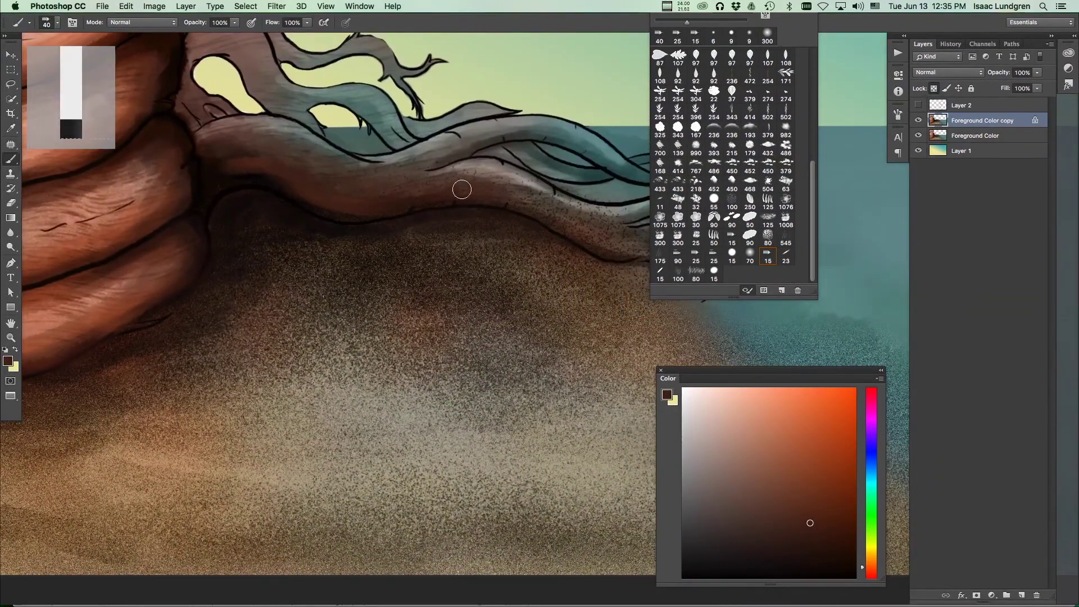
left_click_drag(517, 253, 422, 233)
key("bracketleft")
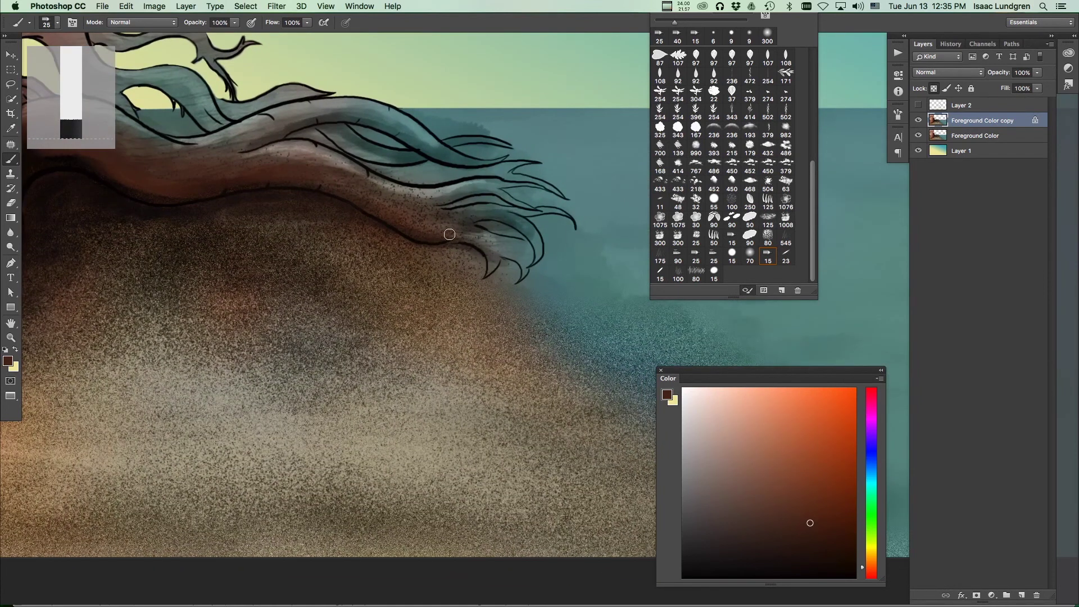
left_click_drag(434, 170, 365, 152)
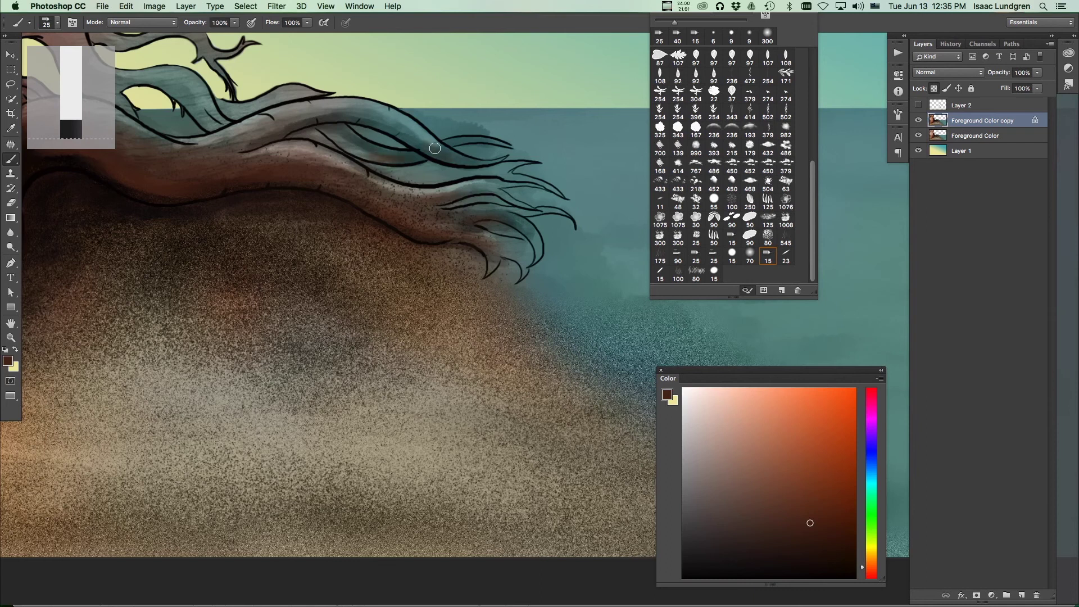
Step: Pick a medium reddish brown and shade the undersides of the upper root branches and the large root toward its tips
scroll(436, 150, "down", 5)
left_click_drag(422, 277, 481, 320)
scroll(402, 234, "up", 5)
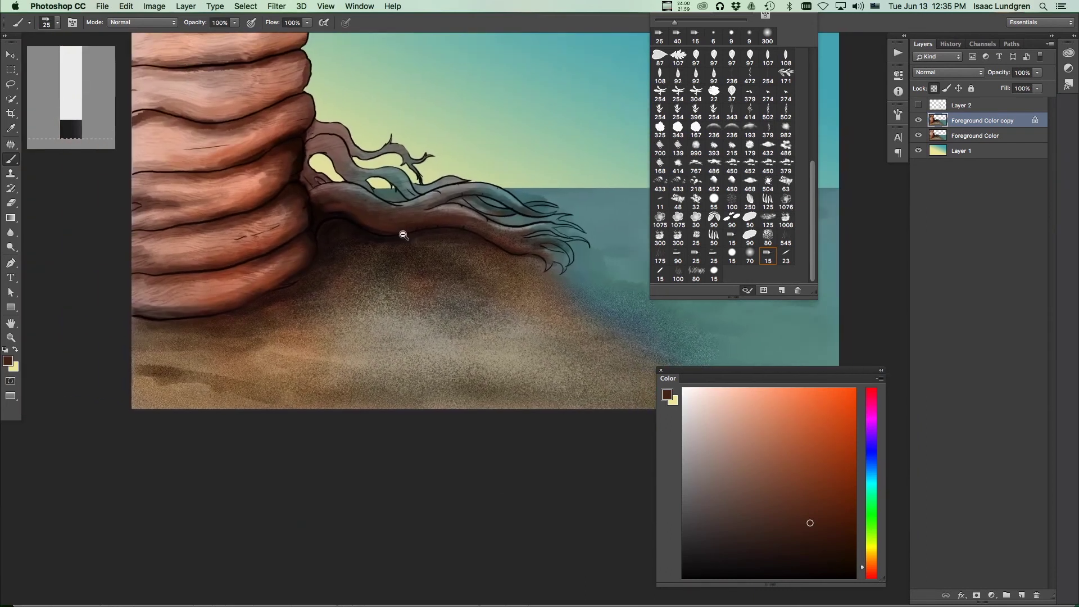
mouse_move(425, 176)
left_mouse_down()
mouse_move(340, 163)
mouse_move(419, 183)
mouse_move(397, 166)
left_mouse_up()
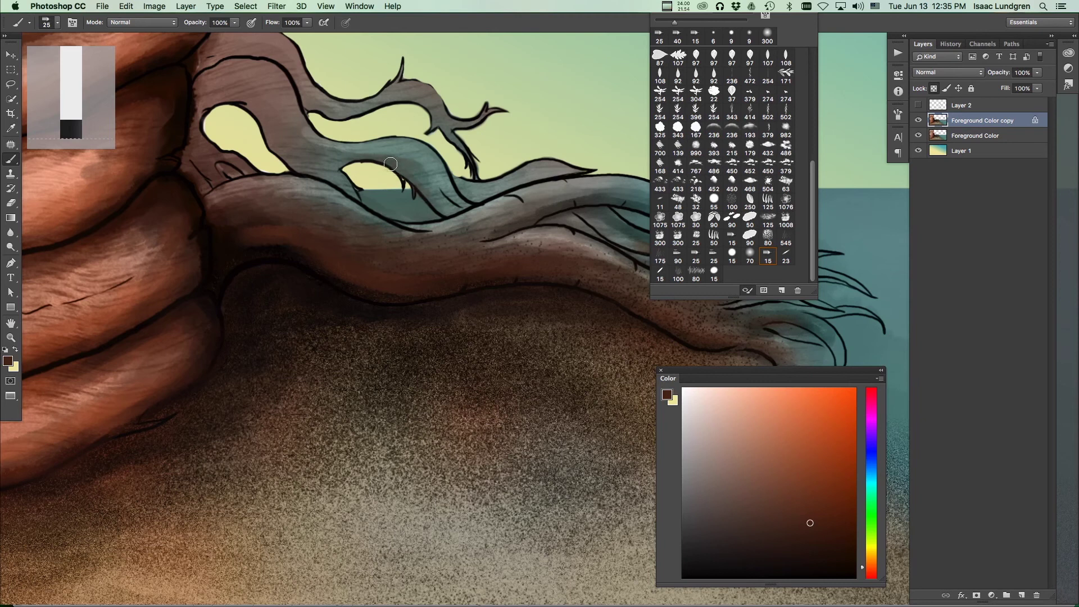
mouse_move(455, 209)
left_mouse_down()
mouse_move(486, 199)
mouse_move(430, 190)
mouse_move(505, 189)
mouse_move(440, 174)
mouse_move(432, 154)
mouse_move(394, 149)
left_mouse_up()
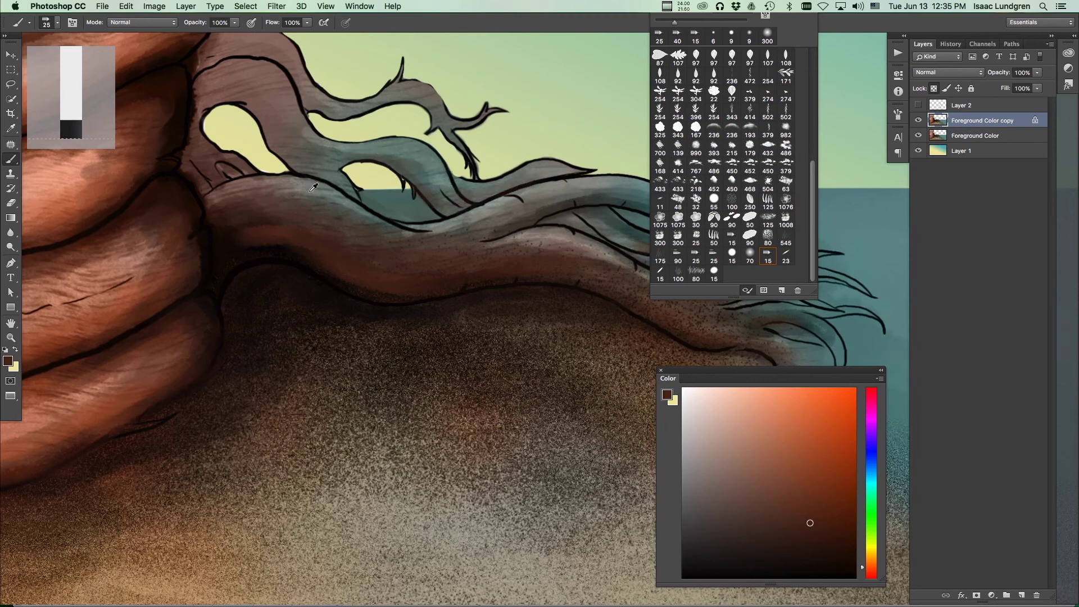
left_click(797, 494)
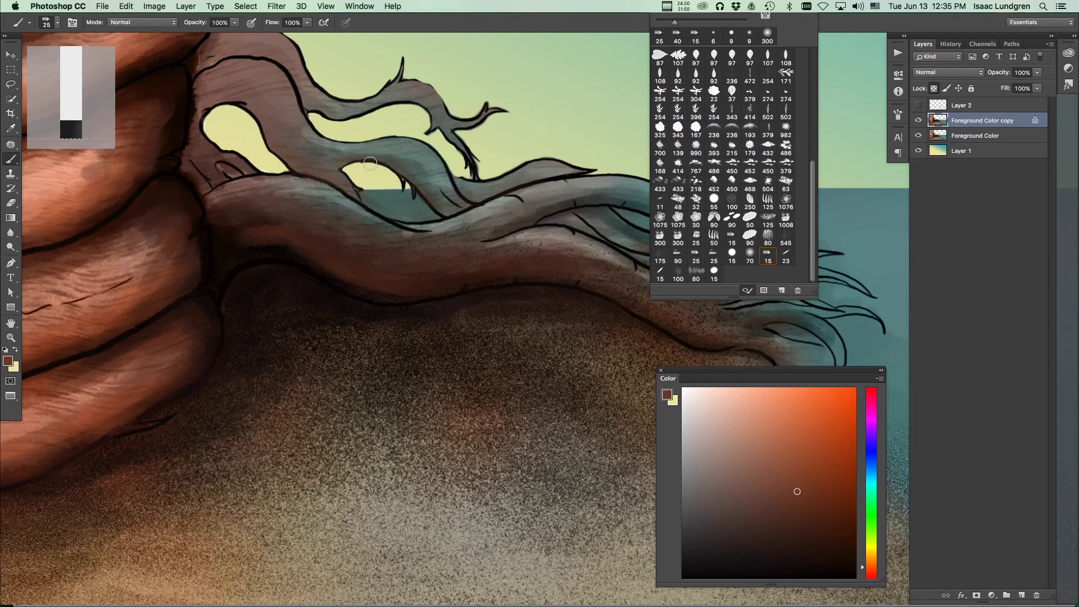
left_click_drag(456, 192, 580, 175)
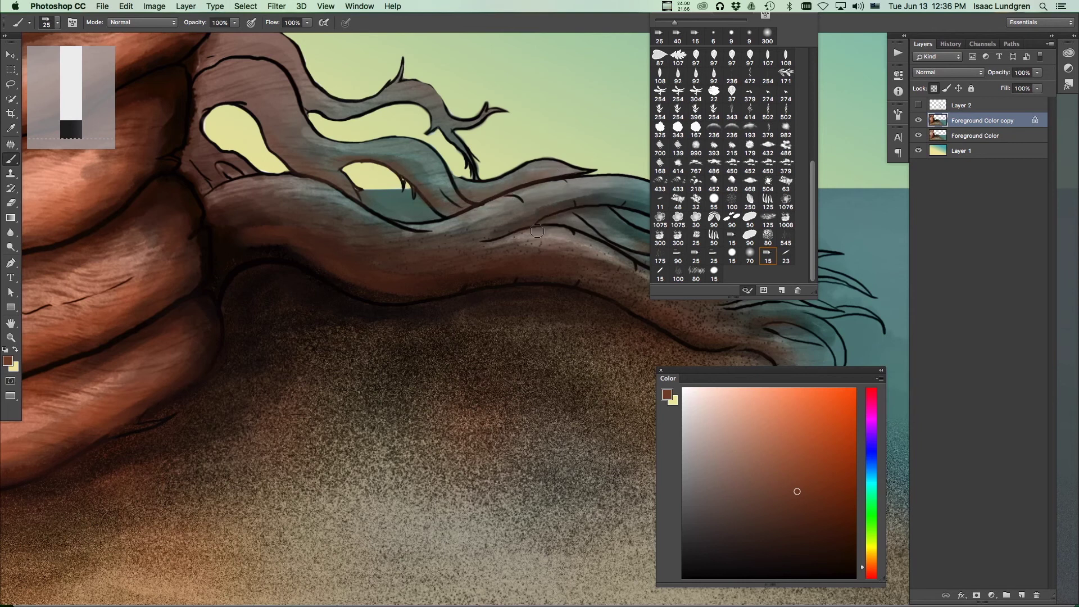
left_click_drag(620, 303, 714, 349)
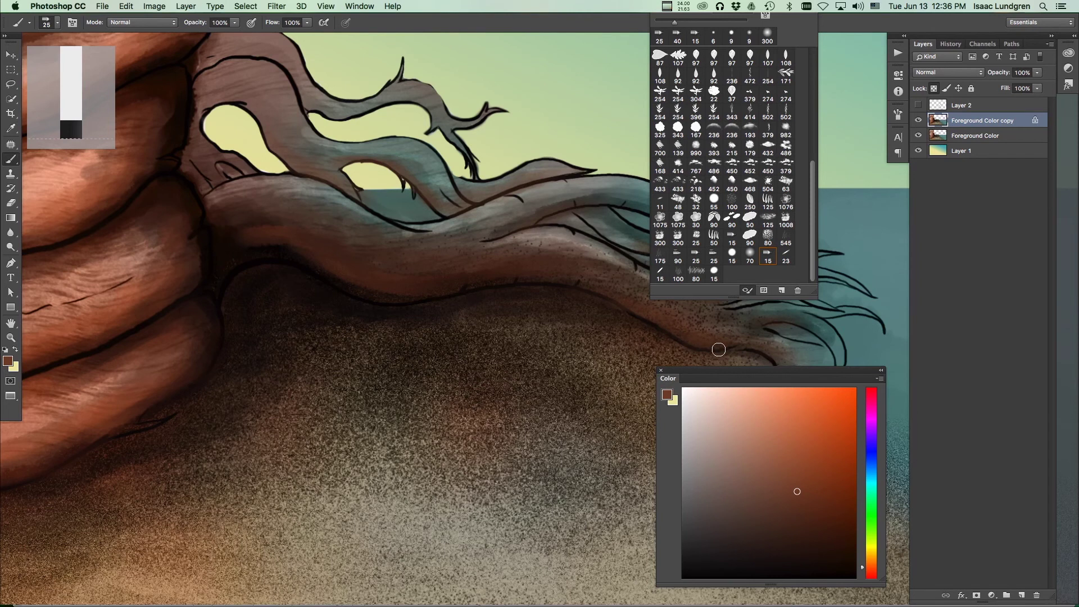
left_click_drag(490, 291, 562, 288)
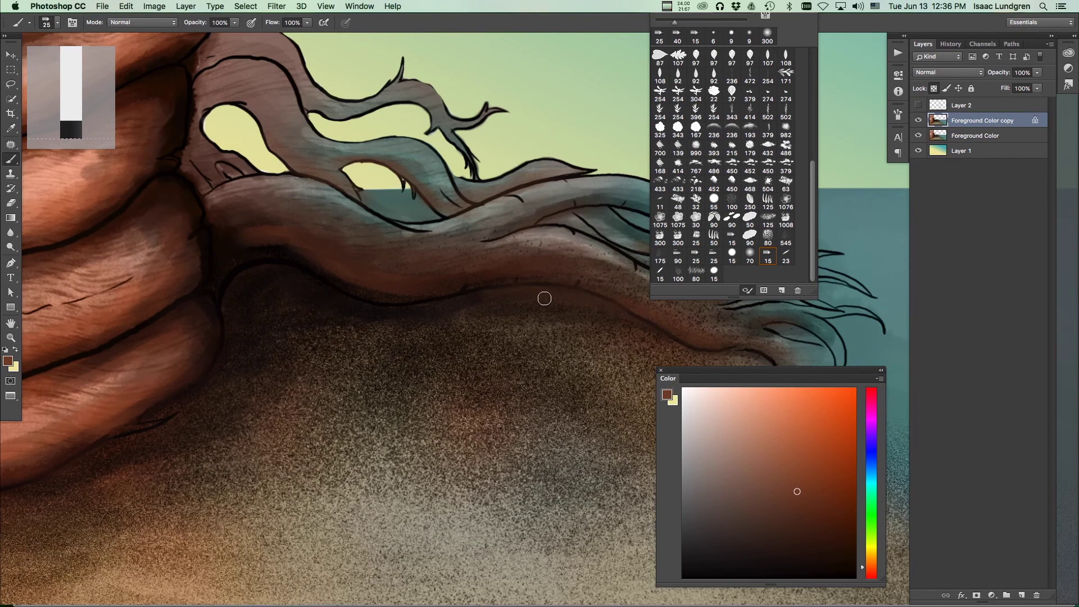
Step: Sample near-black beside the large root and darken the ground directly beneath it
mouse_move(530, 412)
left_mouse_down()
mouse_move(368, 390)
mouse_move(326, 402)
mouse_move(366, 386)
left_mouse_up()
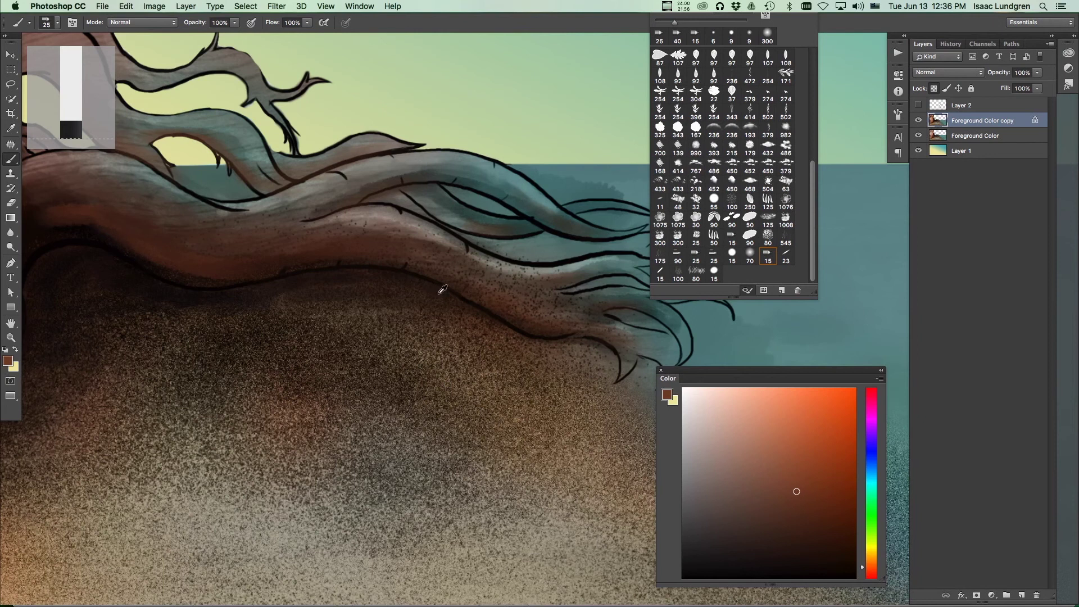
left_click(426, 278, "alt")
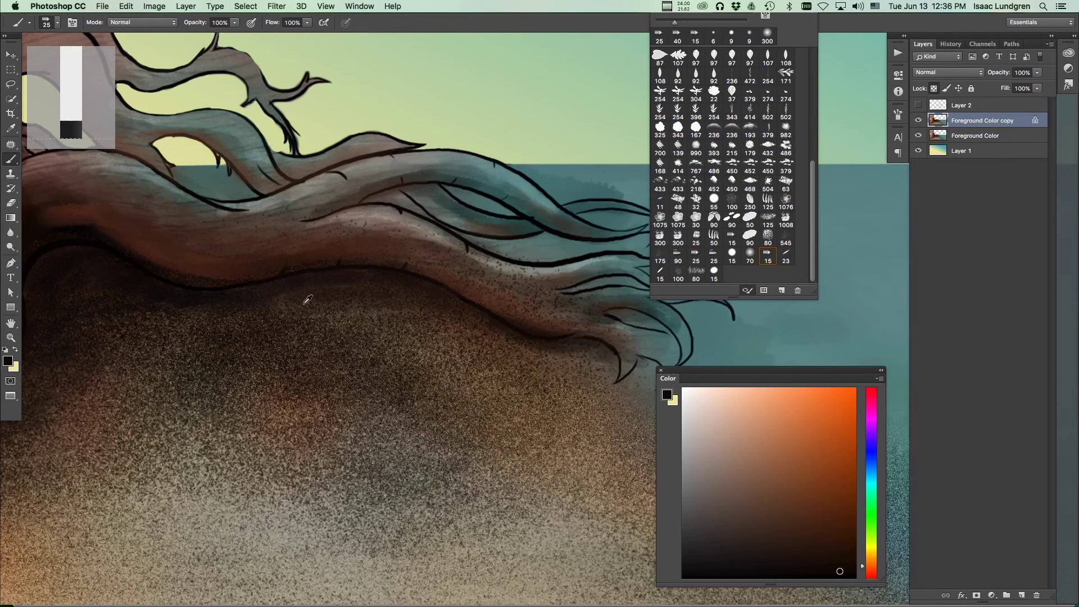
key("ctrl+alt+z")
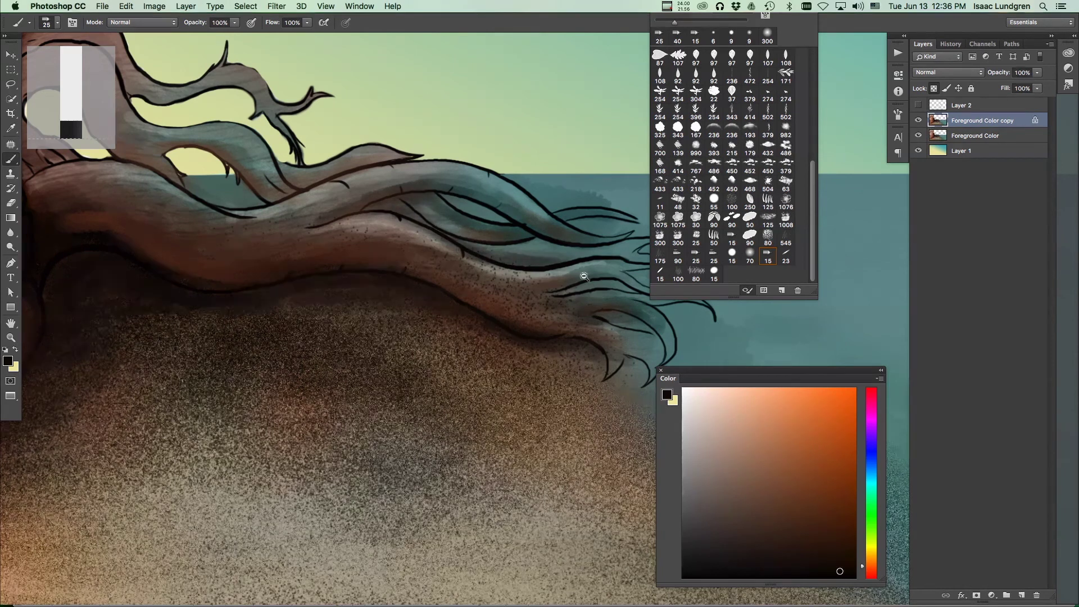
left_click(470, 362, "alt+super")
left_click(481, 405, "alt+super")
left_click(382, 382, "alt+super")
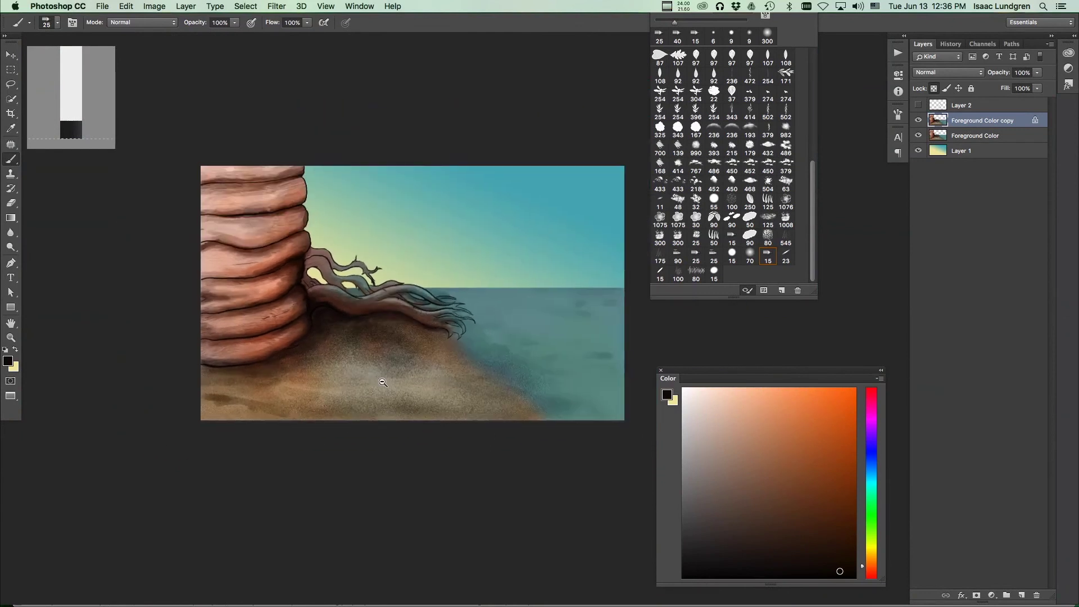
Step: Pick a light orange, enlarge the brush to 100 px, and paint warm streaks across the lower slope of the hill
left_click(394, 378, "super")
left_click_drag(395, 428, 426, 417)
left_click_drag(770, 477, 793, 422)
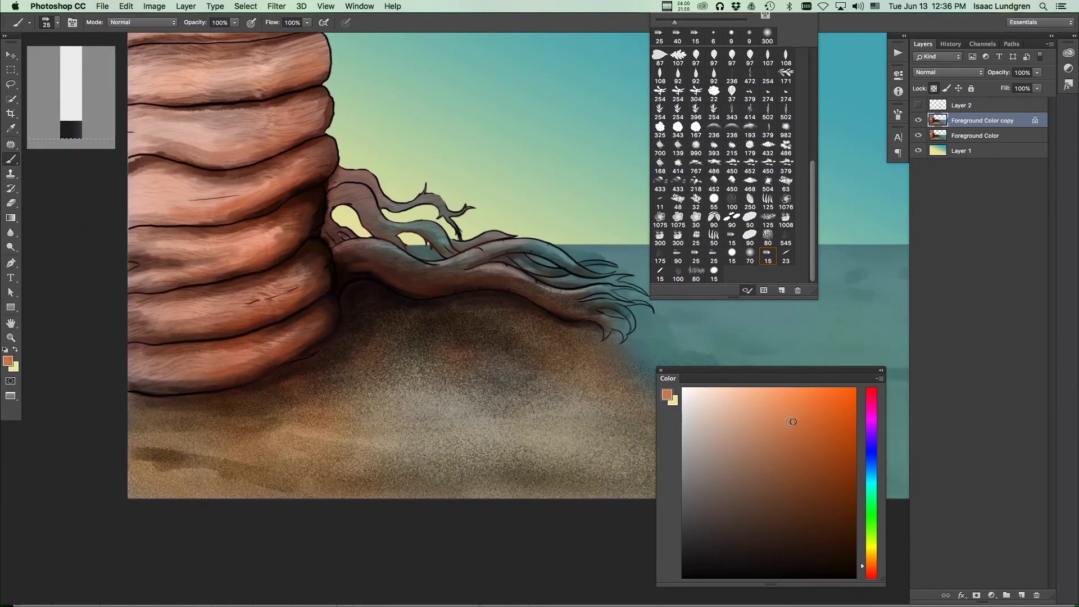
key("super+minus")
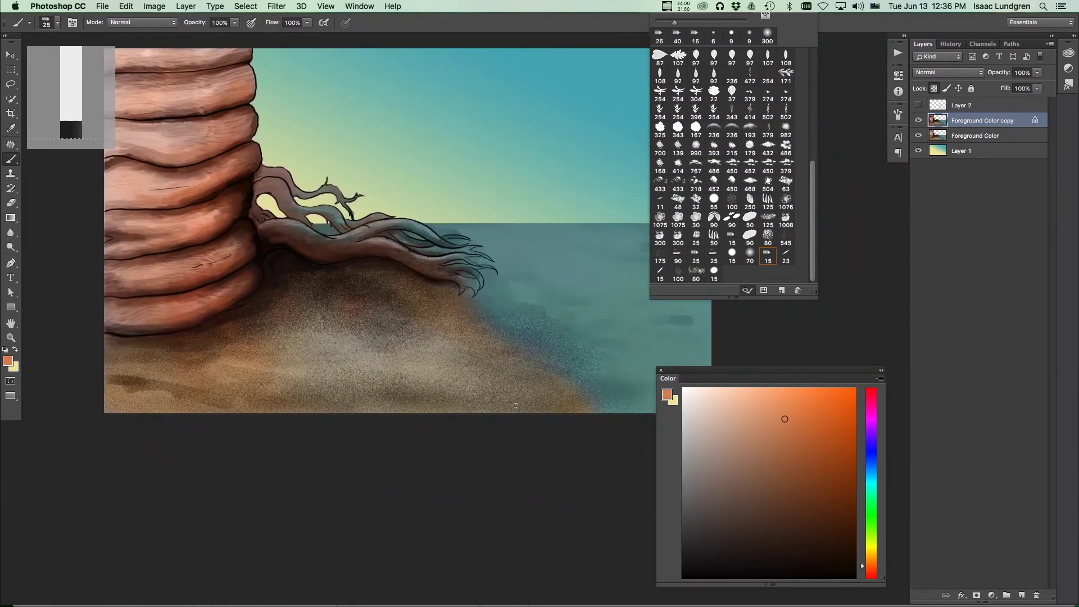
key("bracketright")
key("bracketright")
key("bracketright")
key("bracketright")
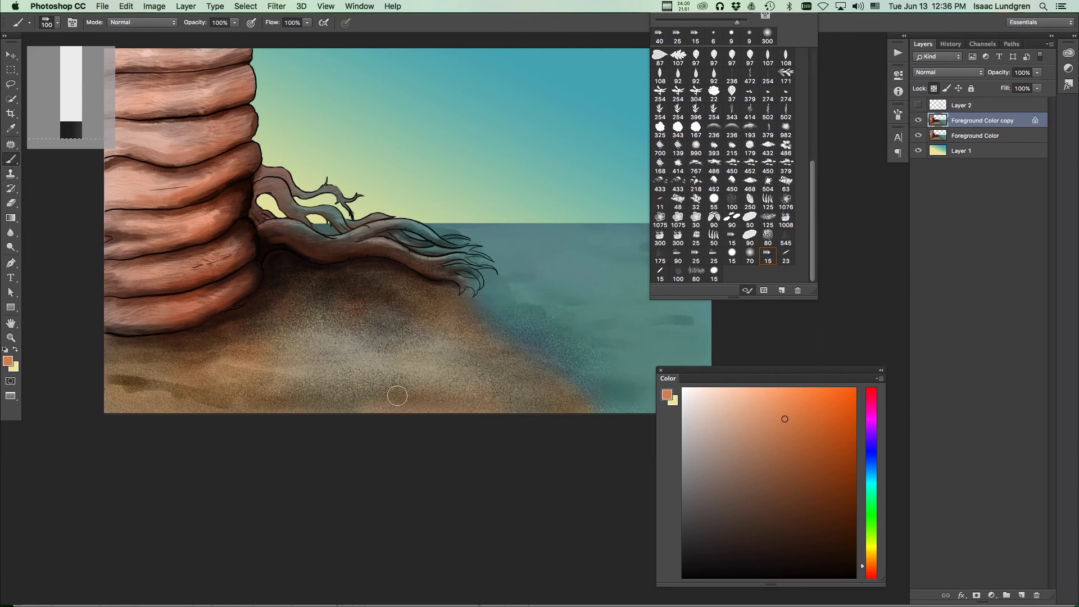
left_click_drag(529, 410, 452, 387)
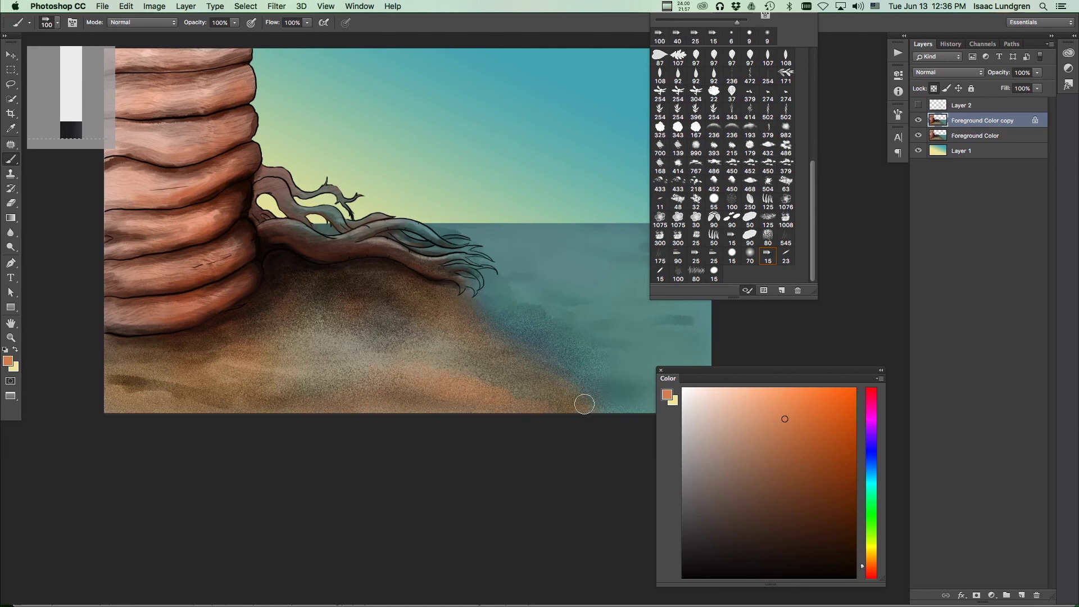
Step: Spread burnt orange over the hill, and blend in a lighter orange with the 90 px brush preset
left_click_drag(803, 442, 806, 455)
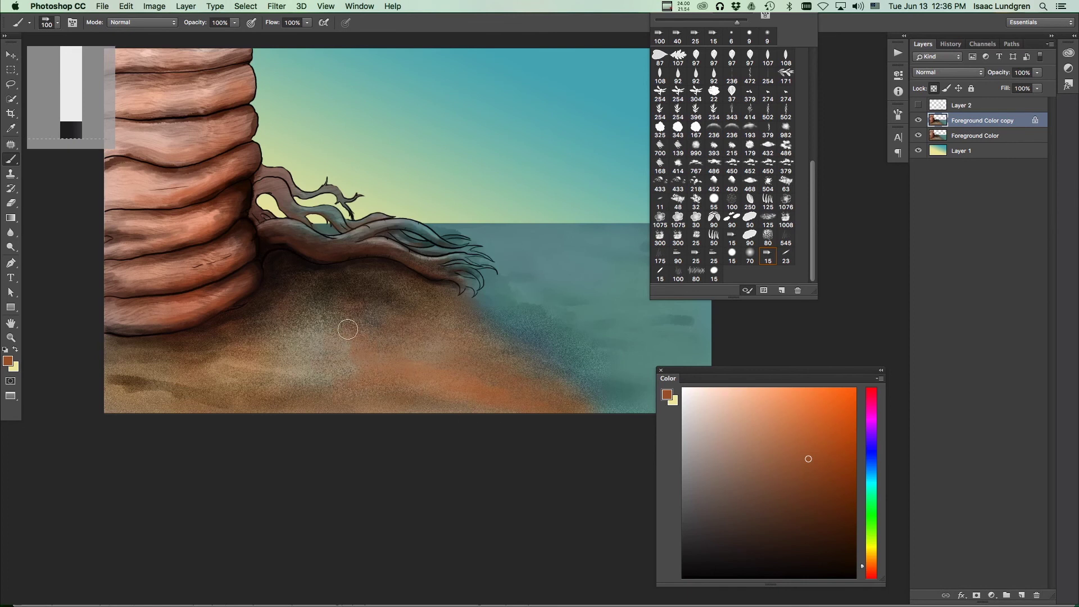
left_click(789, 432)
left_click(682, 261)
mouse_move(456, 380)
left_mouse_down()
mouse_move(543, 401)
mouse_move(455, 396)
left_mouse_up()
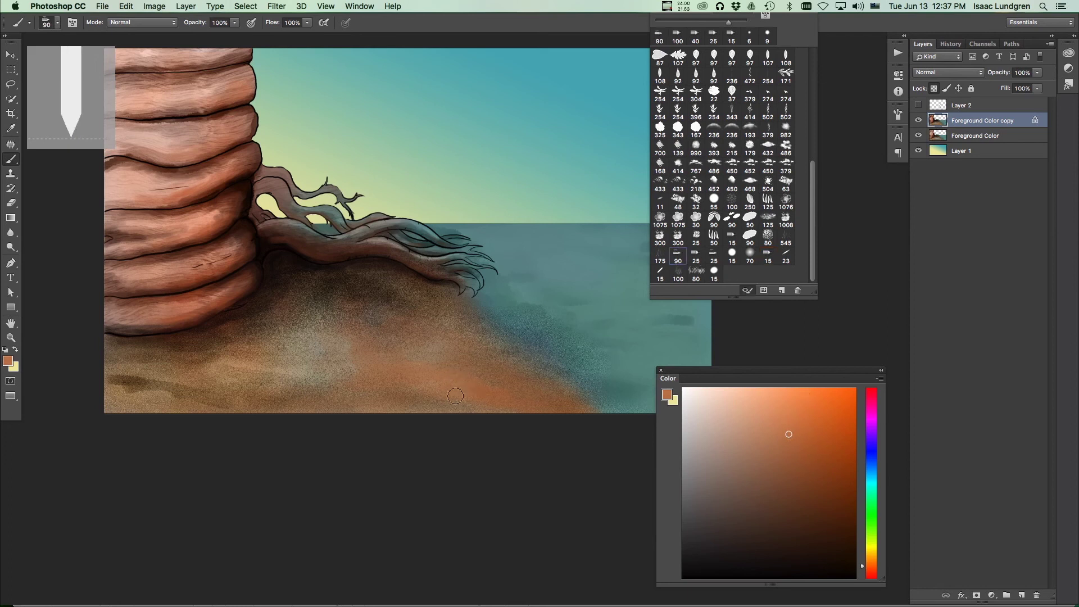
Step: Pick a pale orange and brush highlights over the middle of the hill's slope
left_click(763, 415)
left_click_drag(484, 383, 507, 370)
left_click_drag(387, 383, 407, 357)
scroll(484, 388, "up", 2)
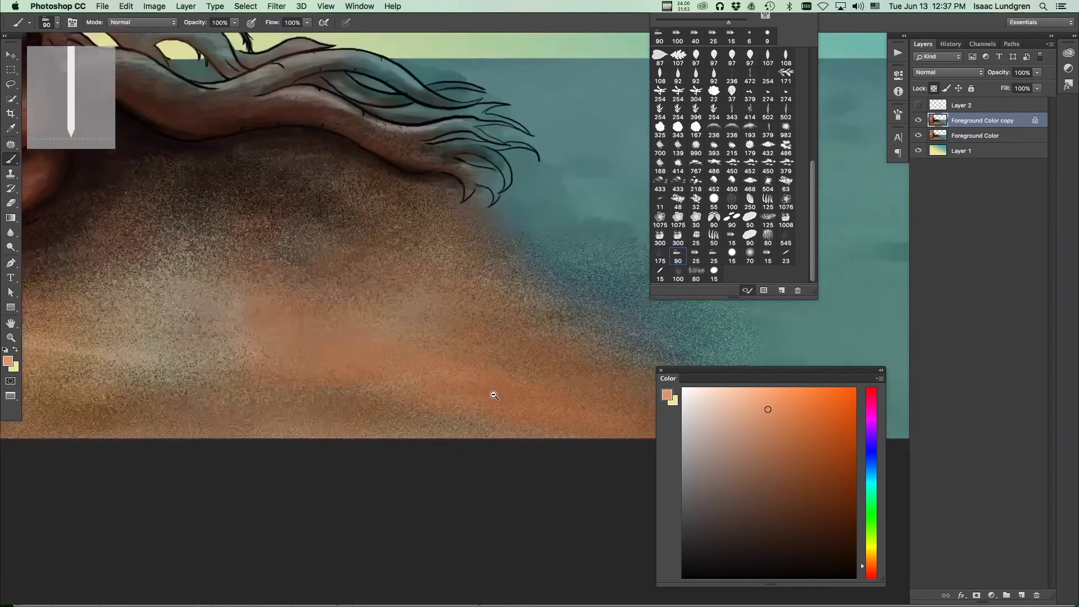
Step: Shift the color to golden orange and brush it over the hill's lit areas with the 90 px brush
left_click_drag(873, 561, 871, 558)
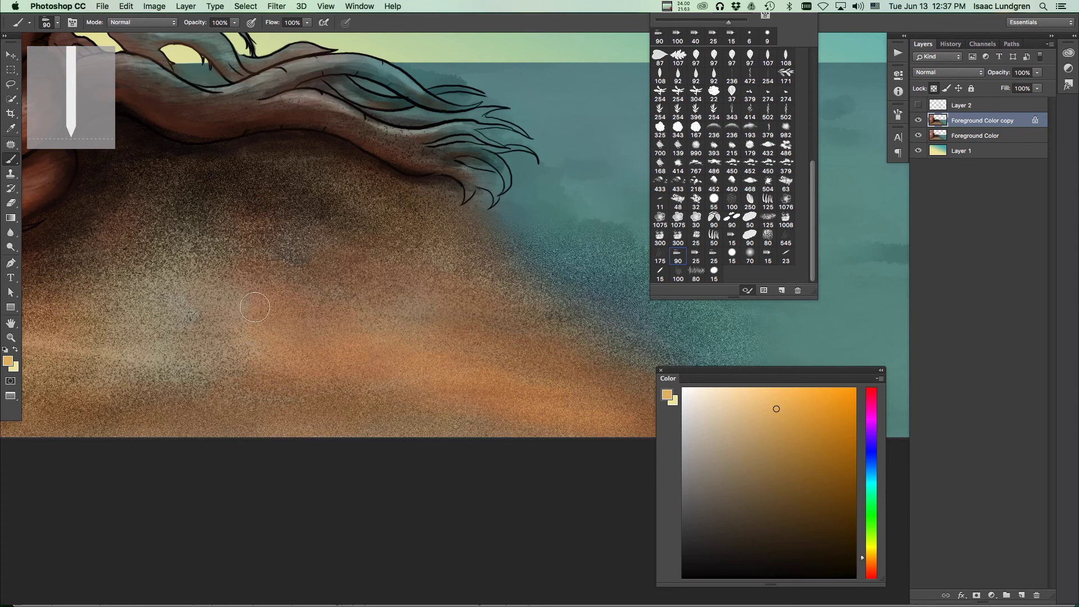
mouse_move(256, 307)
left_mouse_down()
mouse_move(229, 304)
mouse_move(243, 361)
mouse_move(318, 332)
mouse_move(328, 315)
mouse_move(283, 313)
mouse_move(413, 378)
left_mouse_up()
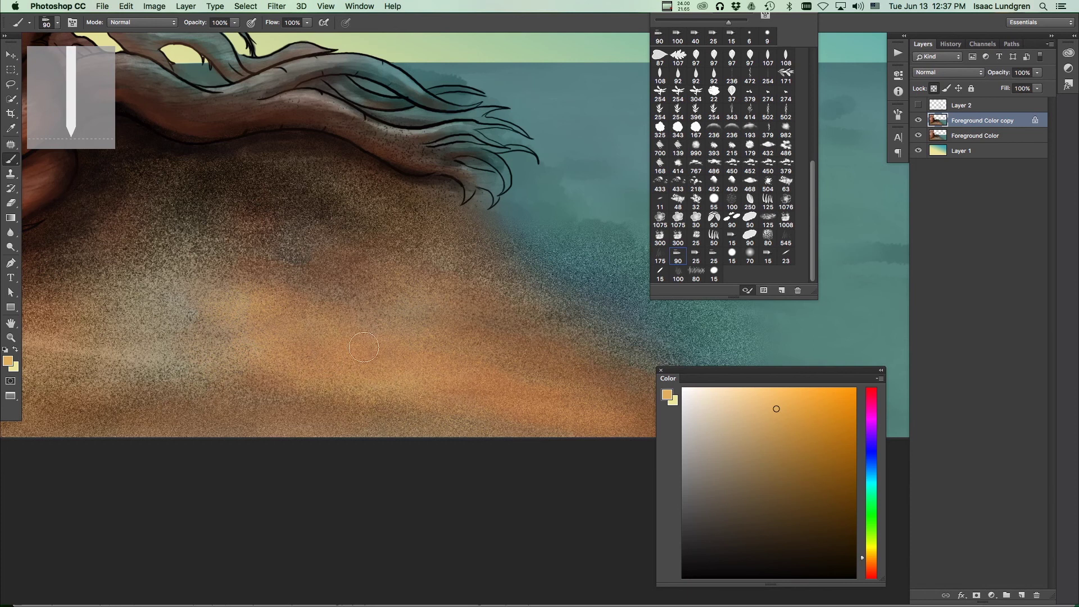
left_click(366, 352, "alt")
left_click(366, 353, "alt")
left_click(344, 360, "ctrl")
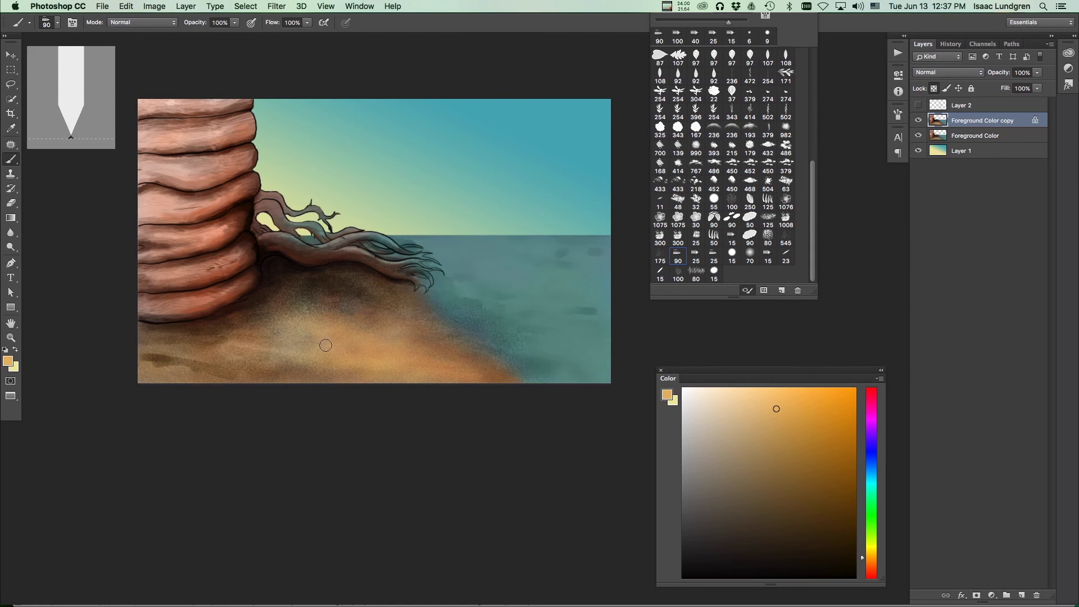
mouse_move(313, 278)
left_mouse_down()
mouse_move(292, 277)
mouse_move(301, 280)
left_mouse_up()
mouse_move(295, 285)
left_mouse_down()
mouse_move(379, 323)
mouse_move(374, 335)
left_mouse_up()
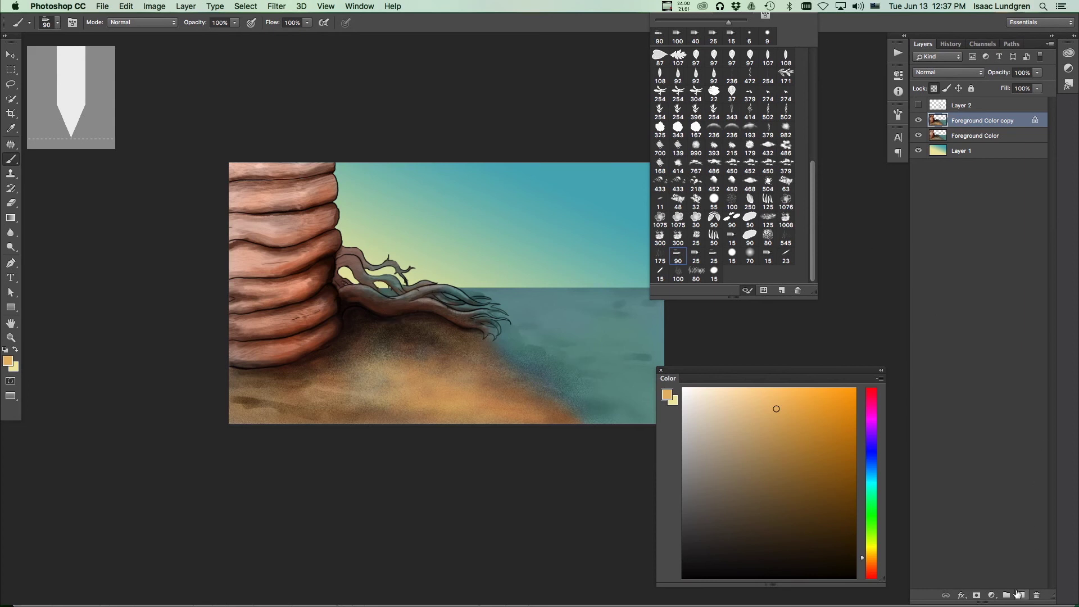
Step: Add a new layer above the foreground copy, choose the 15 px brush preset, and pick a light cyan
left_click(1021, 595)
left_click(769, 257)
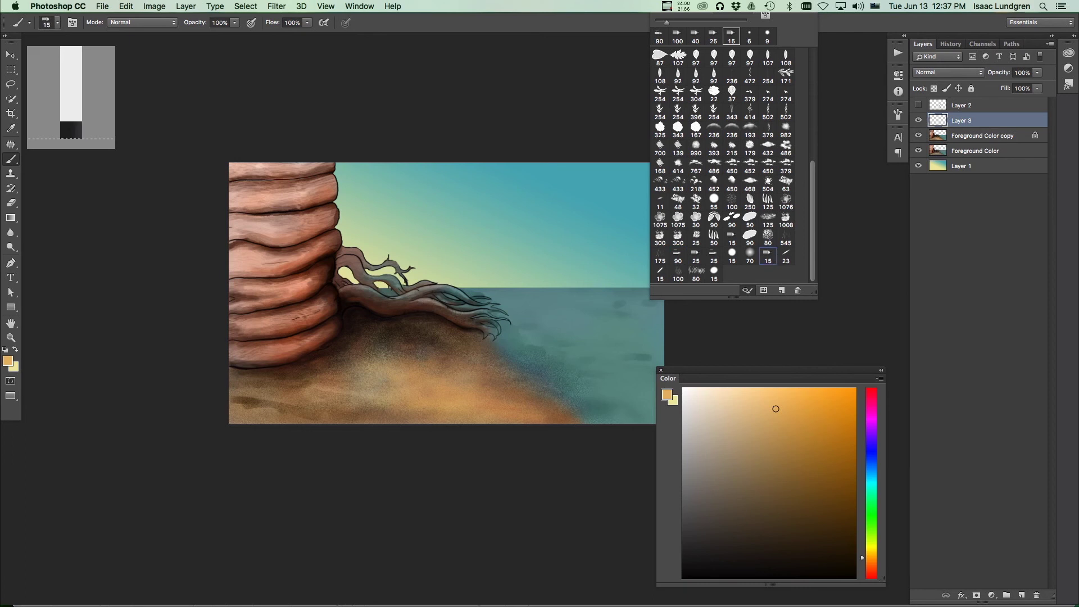
scroll(256, 263, "up", 5)
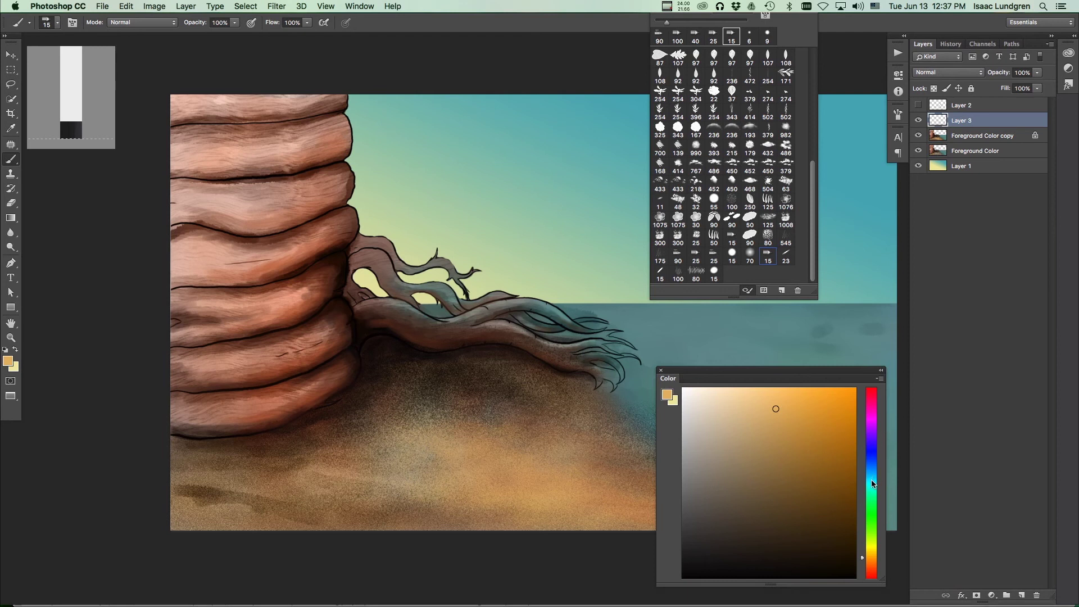
left_click_drag(483, 415, 412, 390)
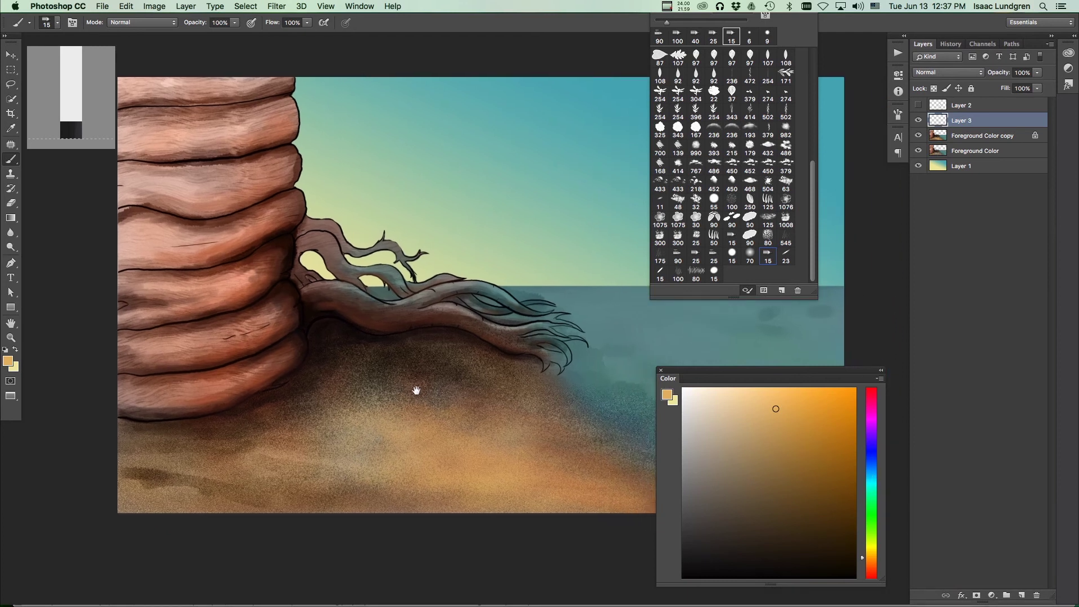
scroll(425, 424, "down", 2)
scroll(433, 424, "up", 1)
scroll(433, 424, "down", 1)
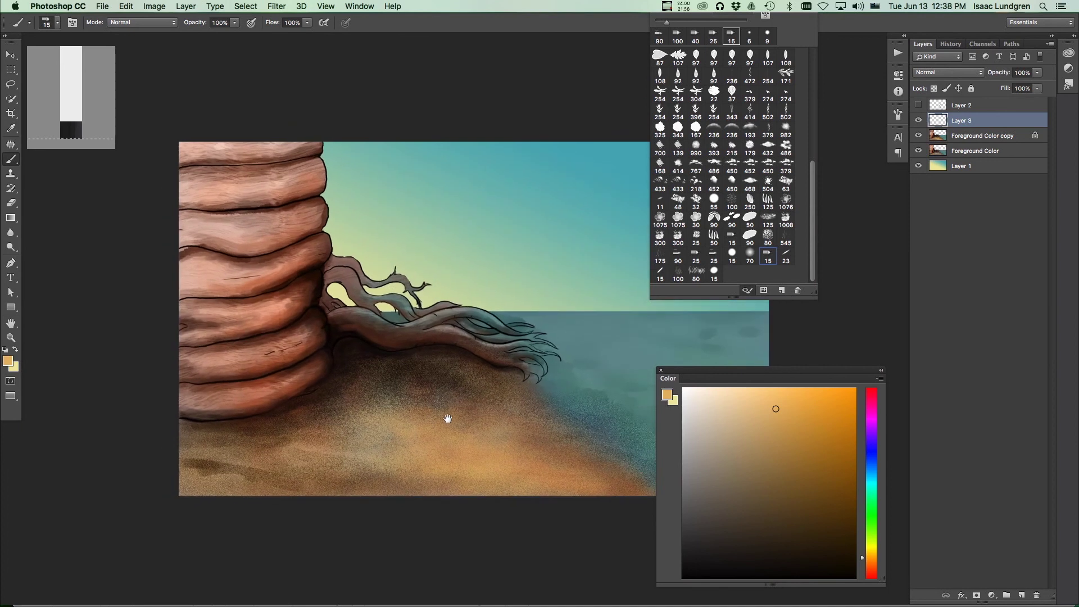
left_click(782, 423)
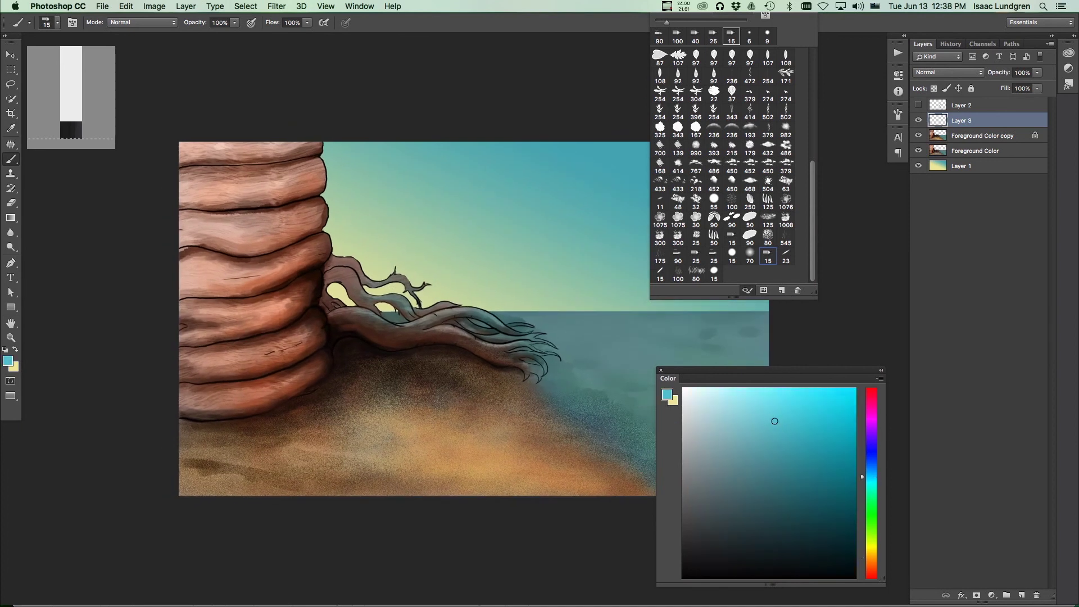
Step: Tint the lower trunk coils with light cyan reflections, enlarging the brush to 40 px and 60 px
left_click_drag(275, 408, 288, 409)
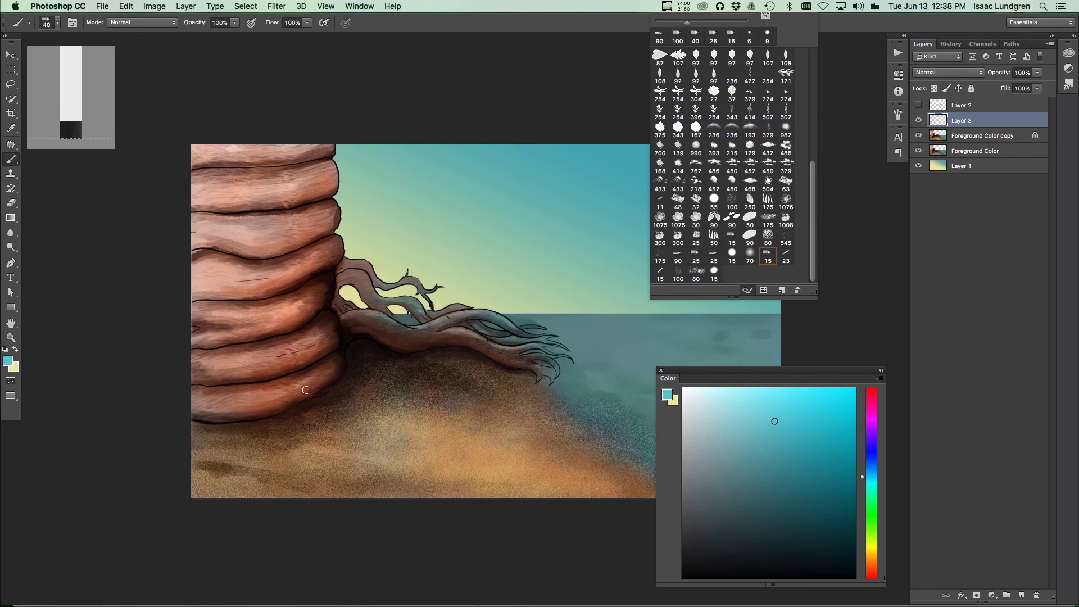
left_click_drag(232, 415, 281, 402)
key("super+z")
left_click(300, 414)
left_click_drag(231, 402, 308, 378)
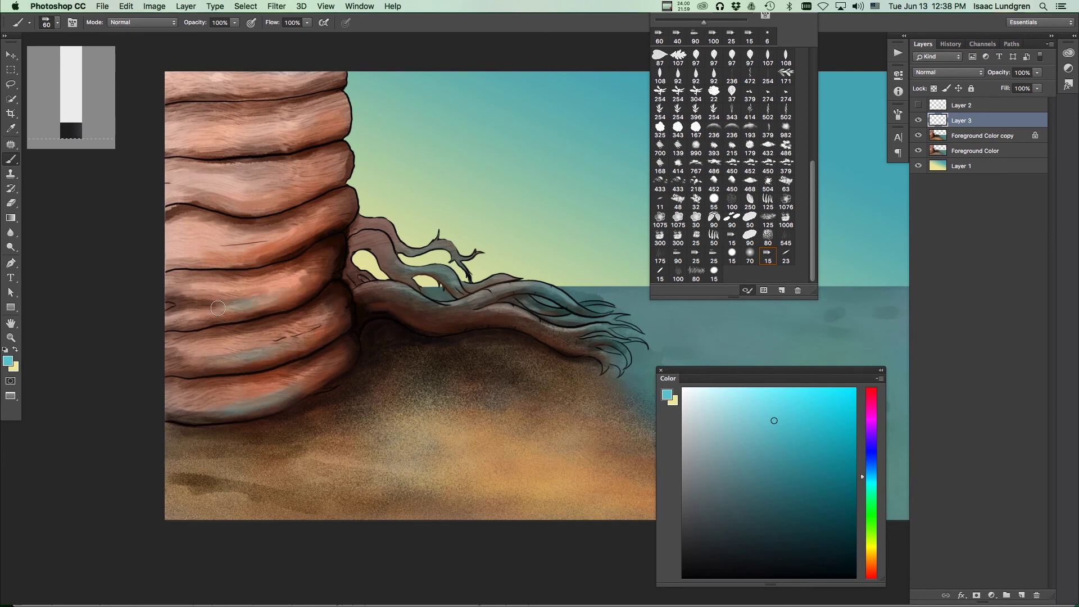
Step: Enlarge the brush to 80 px and streak cyan and a deeper teal across the ground below the trunk
left_click_drag(251, 460, 312, 448)
key("super+z")
key("bracketright")
key("bracketright")
mouse_move(348, 494)
left_mouse_down()
mouse_move(299, 468)
mouse_move(286, 442)
mouse_move(387, 450)
mouse_move(410, 467)
mouse_move(385, 492)
mouse_move(439, 504)
mouse_move(329, 480)
mouse_move(309, 459)
mouse_move(283, 466)
mouse_move(412, 502)
mouse_move(238, 496)
mouse_move(266, 480)
mouse_move(308, 506)
mouse_move(359, 504)
mouse_move(309, 474)
mouse_move(387, 506)
mouse_move(348, 475)
left_mouse_up()
left_click(793, 437)
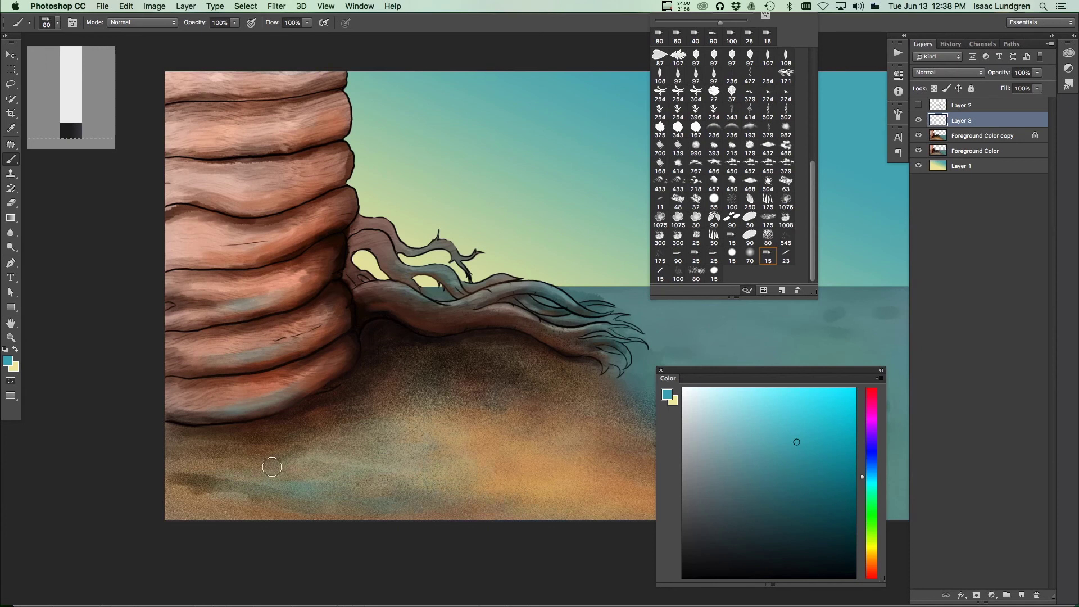
Step: Pick a dark teal and a pale blue, and add cool accents to the trunk coils with a 45 px brush
left_click(818, 464)
left_click_drag(322, 380, 338, 367)
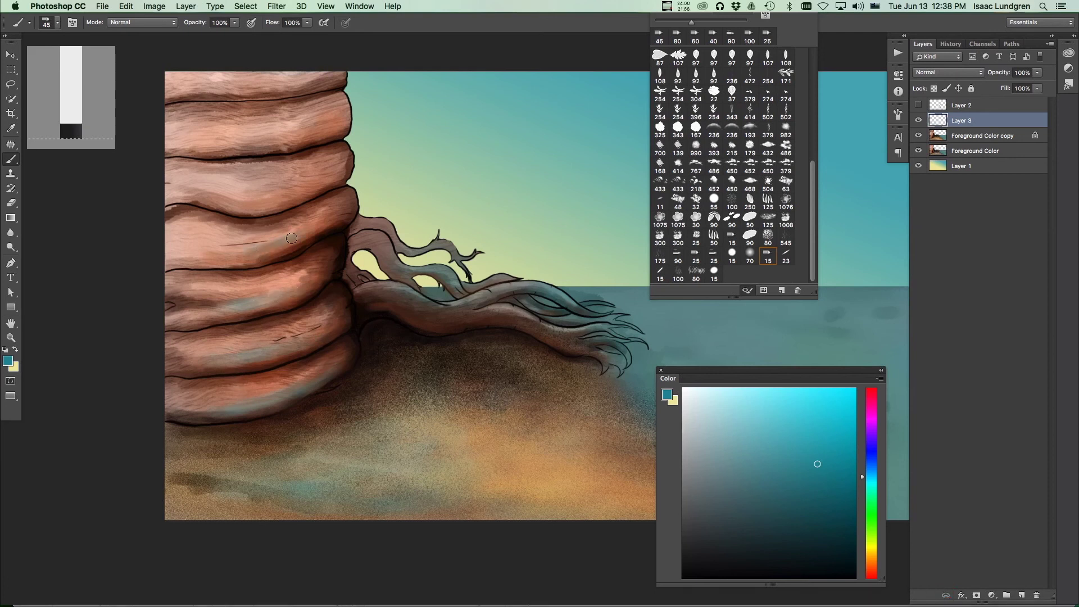
left_click(765, 429)
left_click(738, 412)
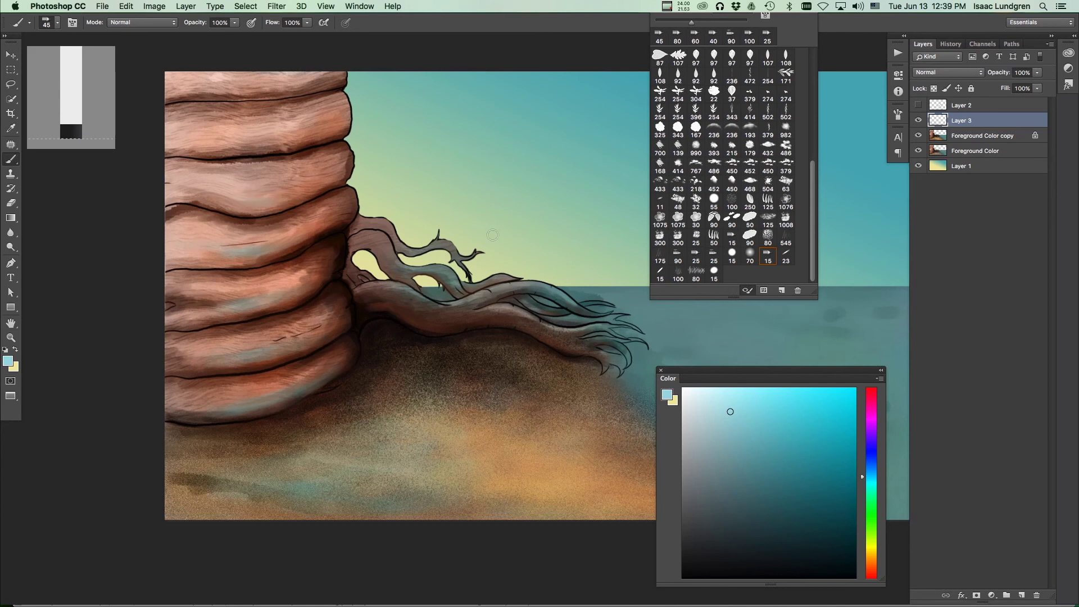
Step: Pick a warm yellow, enlarge the brush to 150 px, and brush yellow light over the lower hillside near the water
scroll(504, 339, "down", 5)
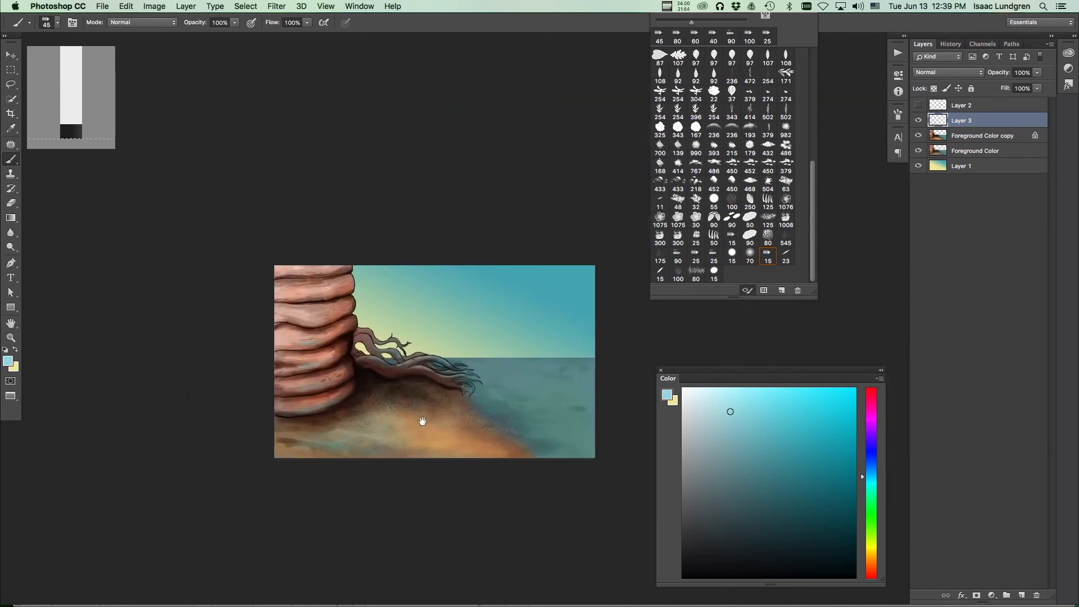
scroll(437, 419, "up", 5)
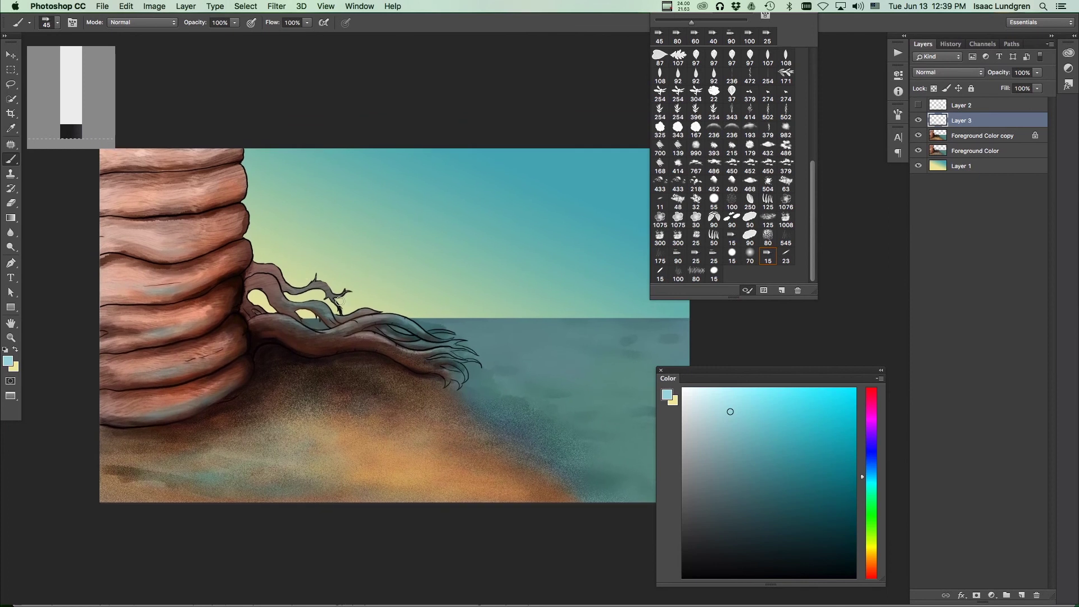
left_click(870, 549)
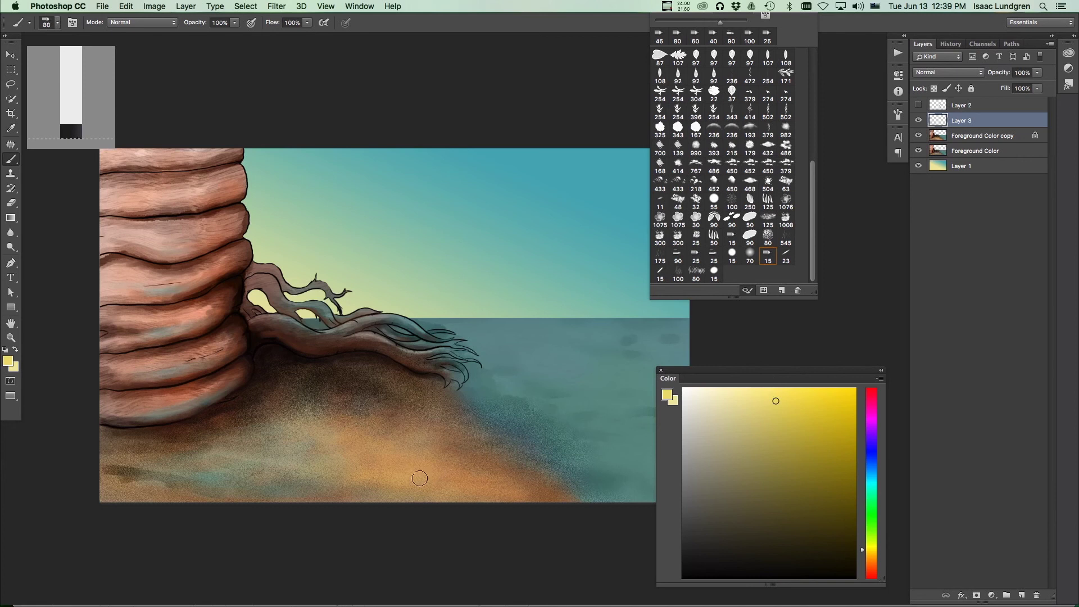
key("bracketright")
key("bracketright")
key("bracketright")
key("bracketright")
key("bracketright")
key("bracketright")
key("bracketright")
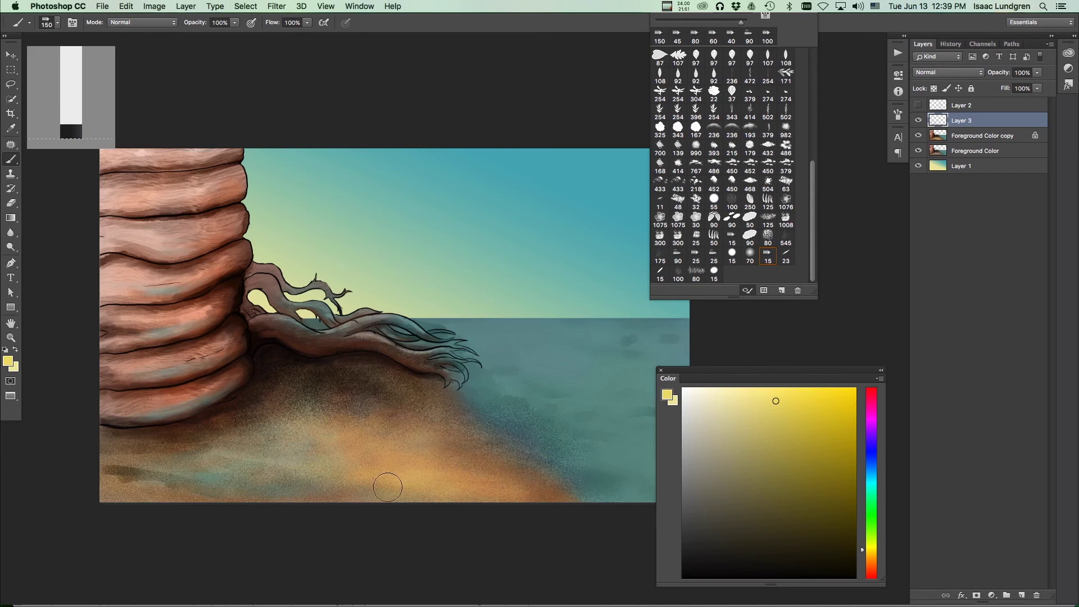
mouse_move(494, 460)
left_mouse_down()
mouse_move(441, 455)
mouse_move(525, 489)
left_mouse_up()
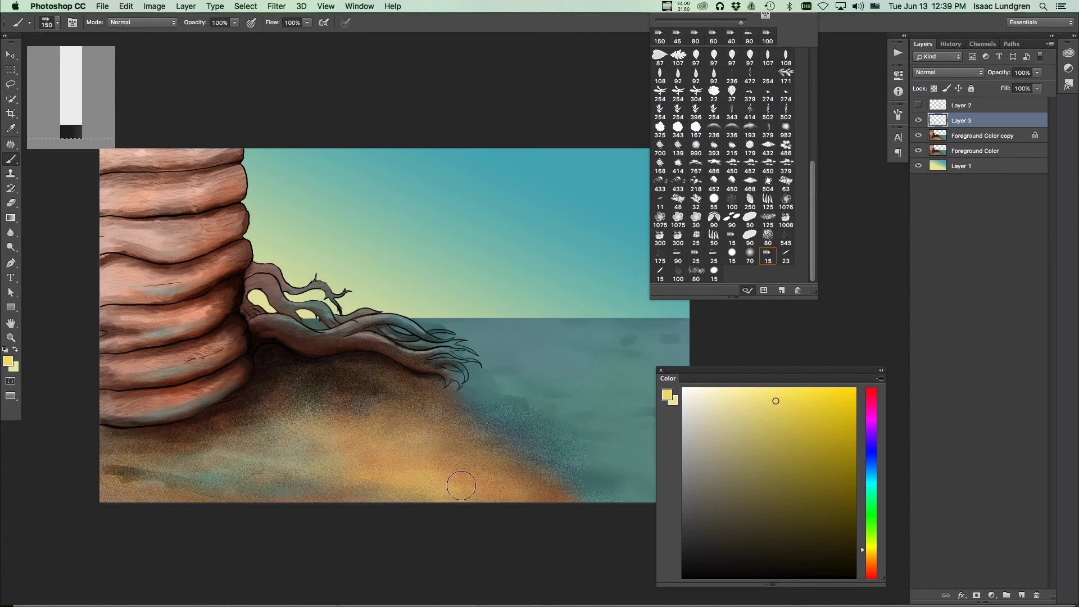
left_click_drag(463, 473, 568, 507)
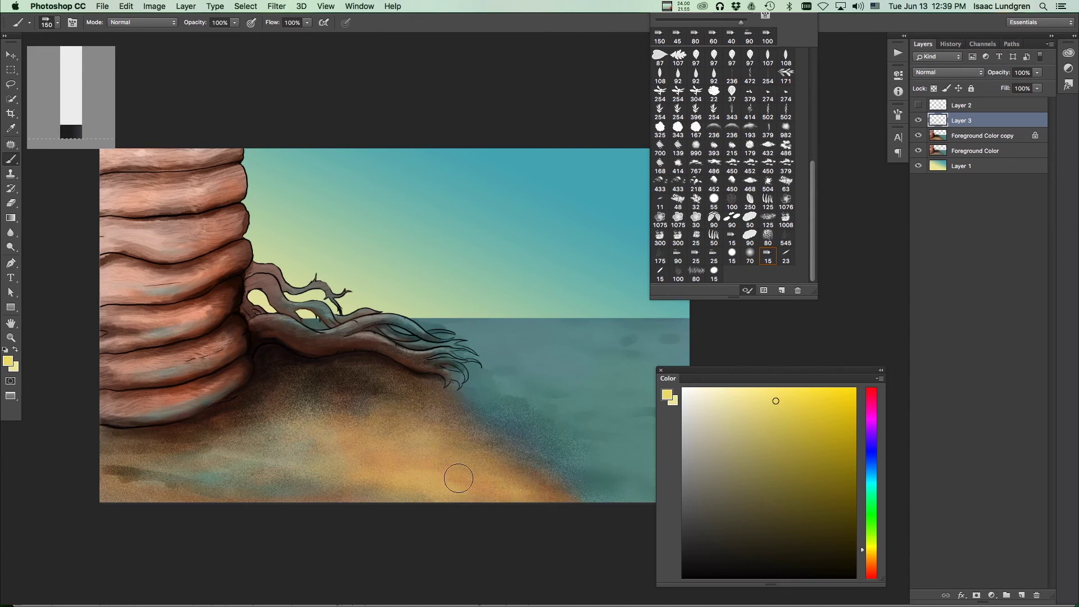
Step: Reduce the brush to 45 px, 25 px and 20 px, and paint yellow highlights along the outer roots over the water
left_click(362, 344, "super")
left_click_drag(405, 318, 454, 324)
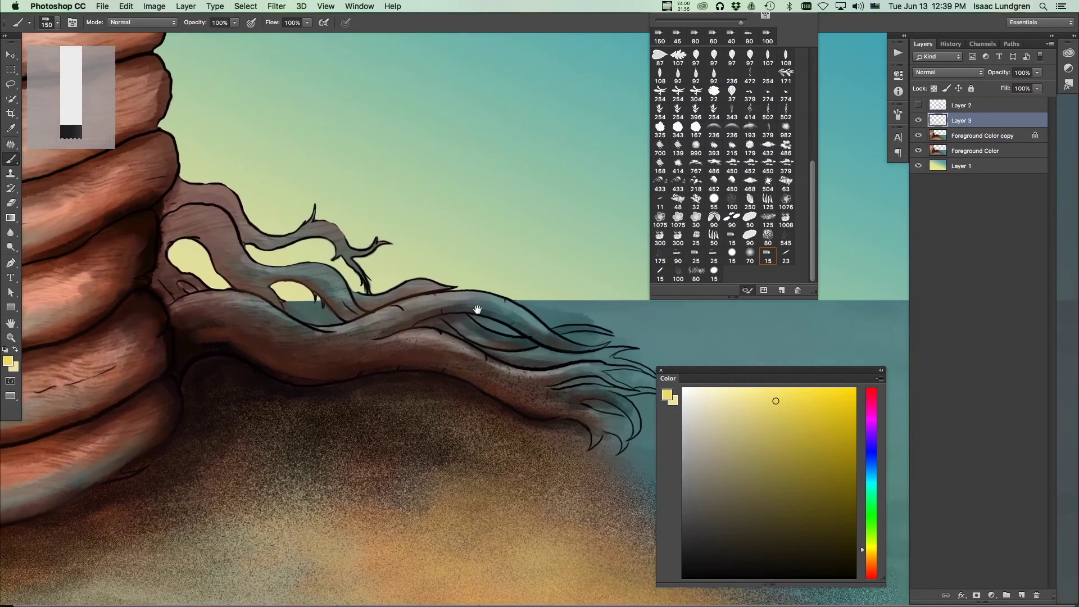
key("bracketleft")
key("bracketleft")
key("bracketleft")
key("bracketleft")
key("bracketleft")
key("bracketleft")
key("bracketleft")
key("bracketleft")
key("bracketleft")
key("bracketleft")
key("bracketleft")
key("bracketleft")
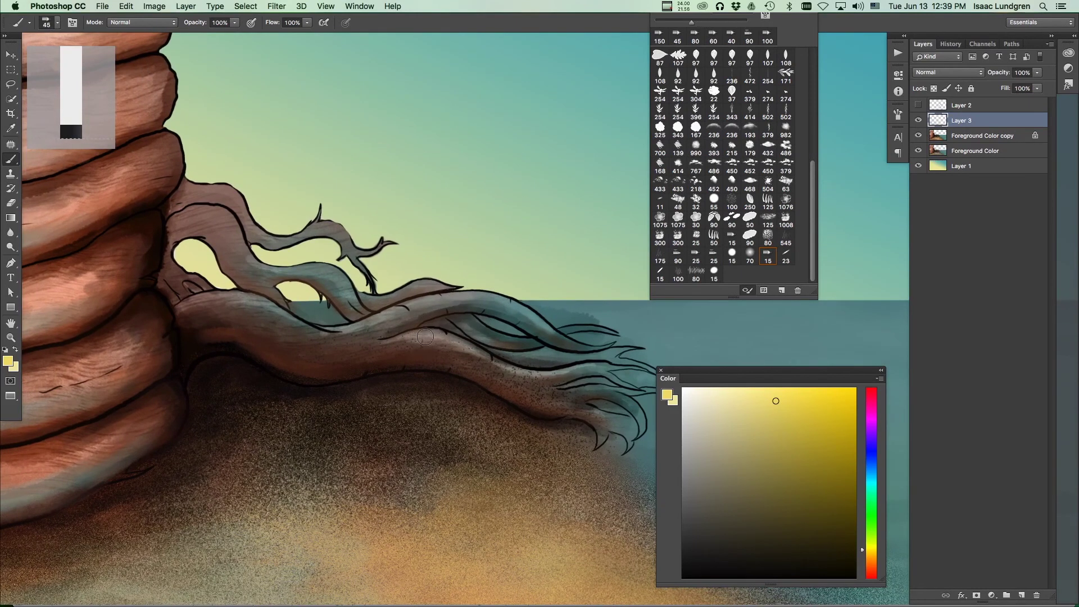
mouse_move(417, 331)
left_mouse_down()
mouse_move(457, 335)
mouse_move(431, 330)
mouse_move(494, 357)
left_mouse_up()
left_click_drag(411, 302, 374, 318)
mouse_move(455, 338)
left_mouse_down()
mouse_move(495, 358)
mouse_move(488, 326)
mouse_move(524, 338)
mouse_move(496, 336)
mouse_move(527, 329)
left_mouse_up()
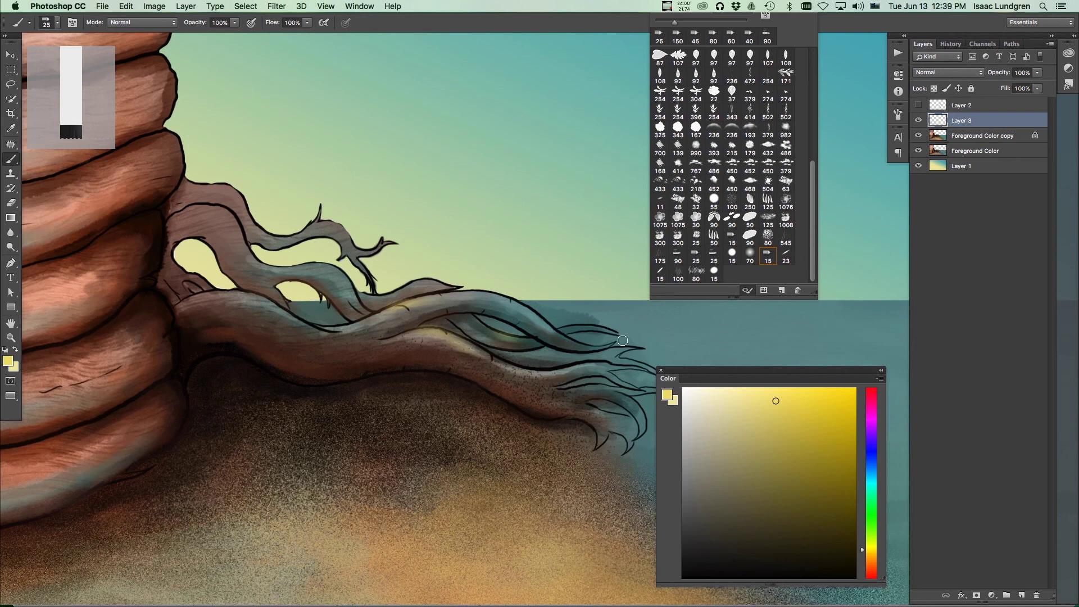
key("bracketleft")
left_click_drag(579, 372, 528, 374)
scroll(429, 441, "down", 3)
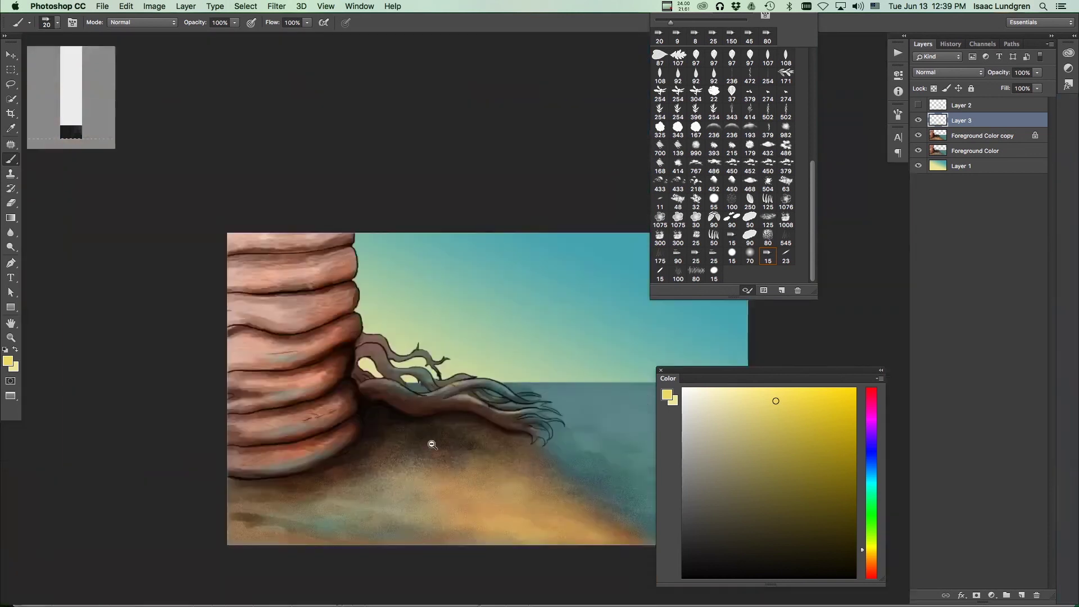
Step: Add thin yellow highlights with the 20 px brush around the upper root openings and between the twisting roots
scroll(429, 423, "up", 5)
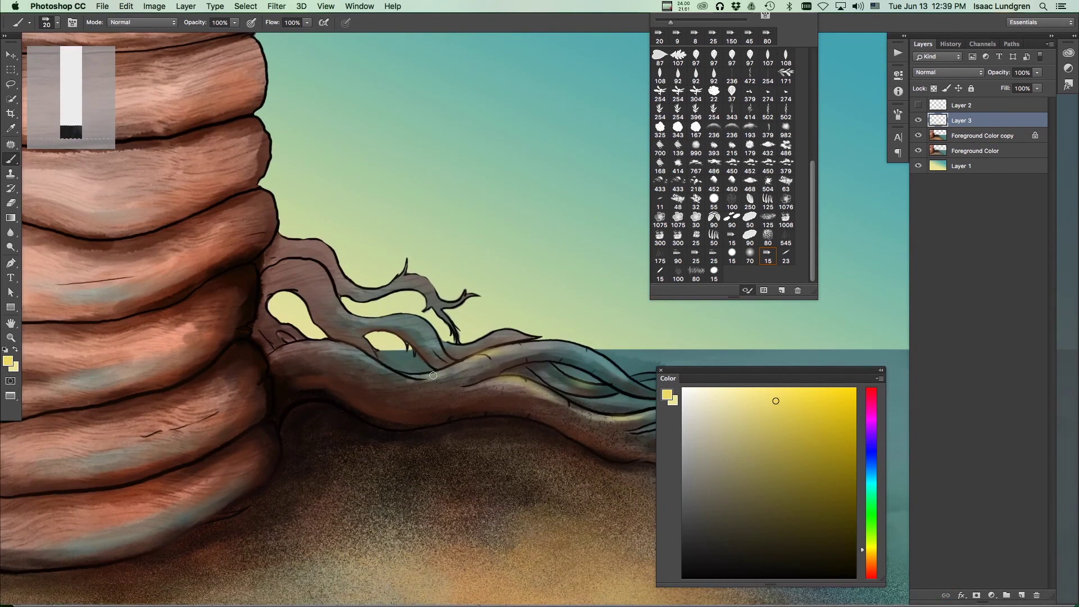
left_click_drag(381, 369, 434, 372)
key("super+z")
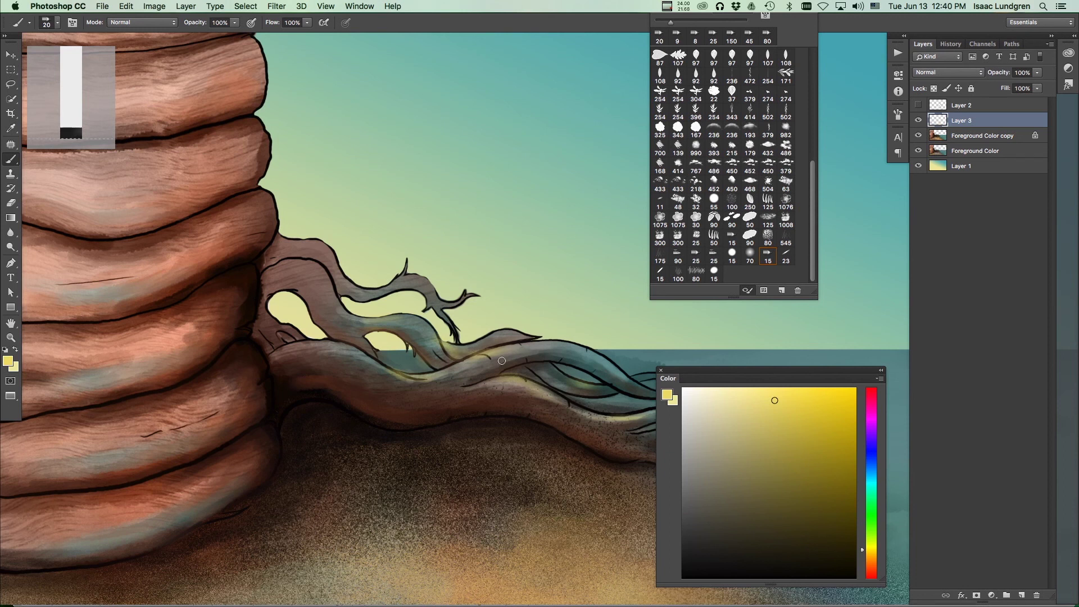
left_click_drag(359, 340, 377, 360)
mouse_move(341, 304)
left_mouse_down()
mouse_move(375, 322)
mouse_move(345, 298)
mouse_move(433, 302)
left_mouse_up()
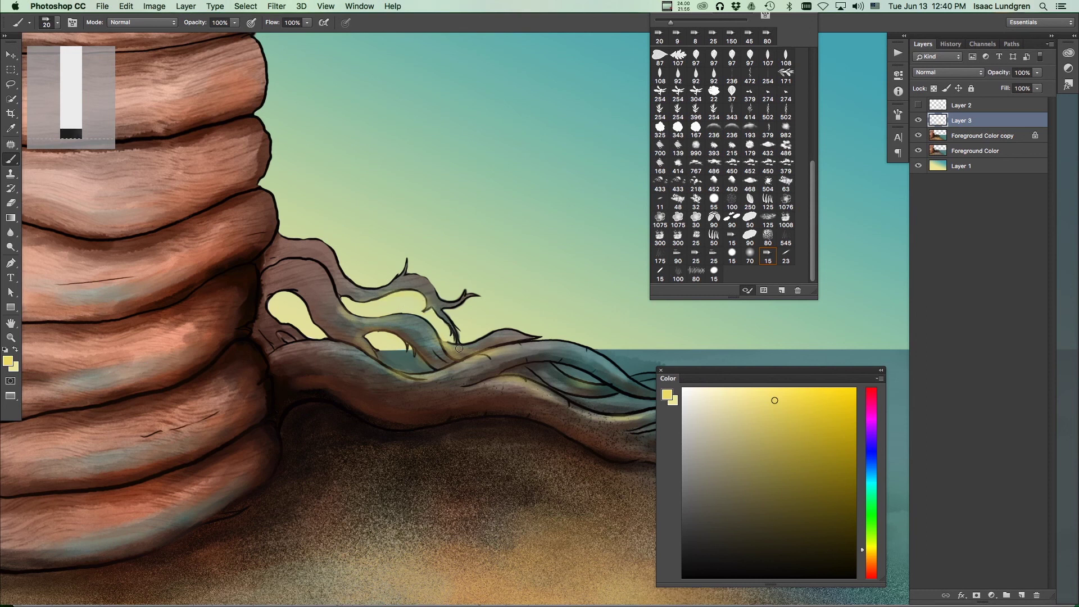
mouse_move(323, 332)
left_mouse_down()
mouse_move(352, 344)
mouse_move(322, 346)
left_mouse_up()
left_click_drag(400, 375, 440, 393)
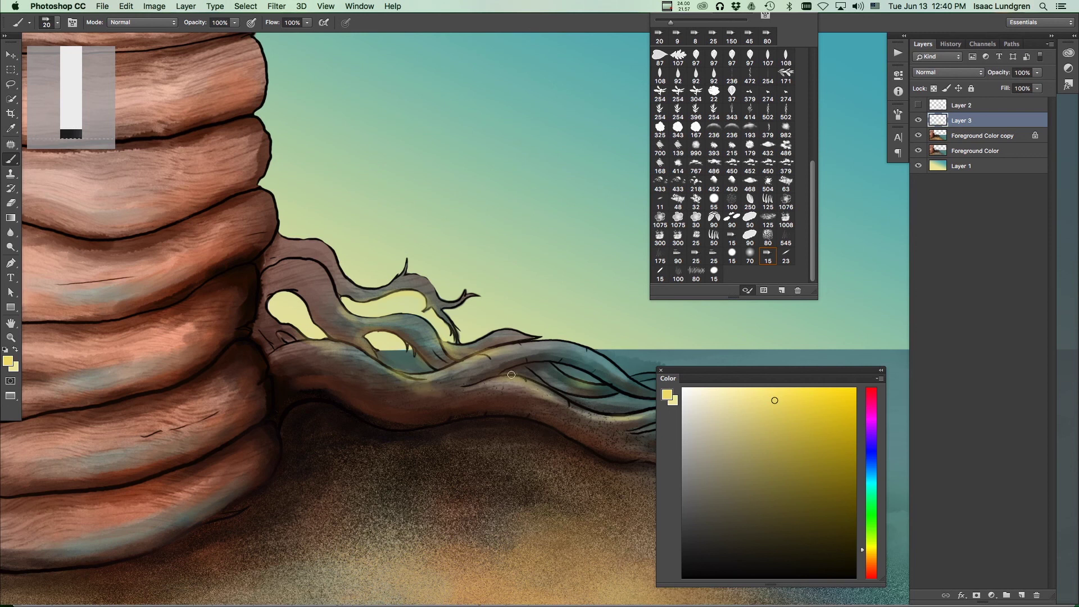
mouse_move(518, 368)
left_mouse_down()
mouse_move(559, 393)
mouse_move(535, 378)
left_mouse_up()
mouse_move(593, 395)
left_mouse_down()
mouse_move(569, 398)
mouse_move(624, 407)
mouse_move(589, 411)
mouse_move(625, 404)
mouse_move(619, 416)
mouse_move(595, 378)
mouse_move(621, 391)
left_mouse_up()
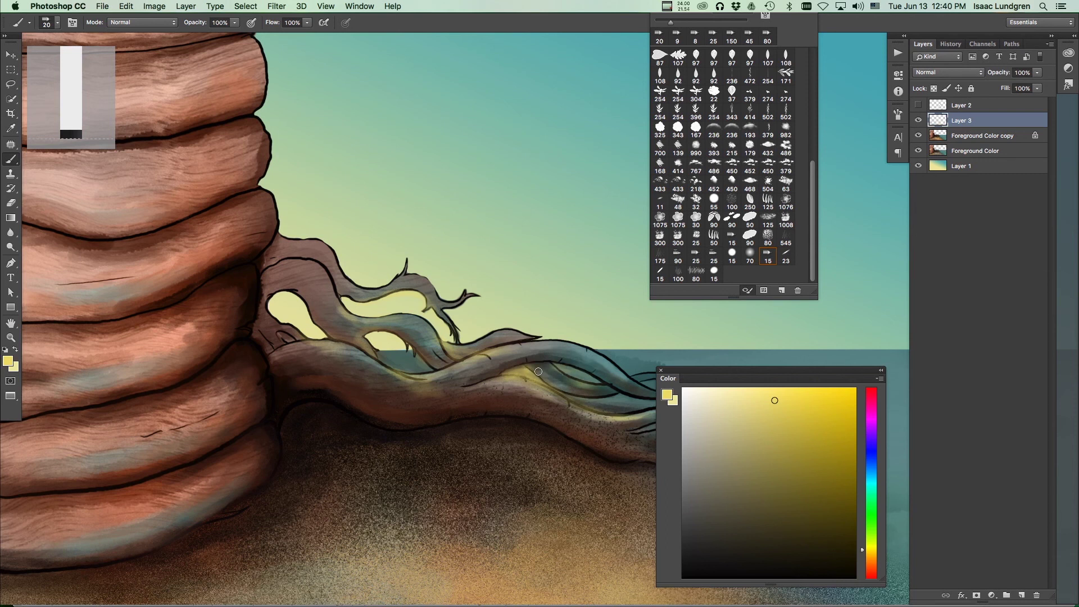
mouse_move(547, 362)
left_mouse_down()
mouse_move(592, 382)
mouse_move(561, 365)
mouse_move(470, 482)
left_mouse_up()
key("h")
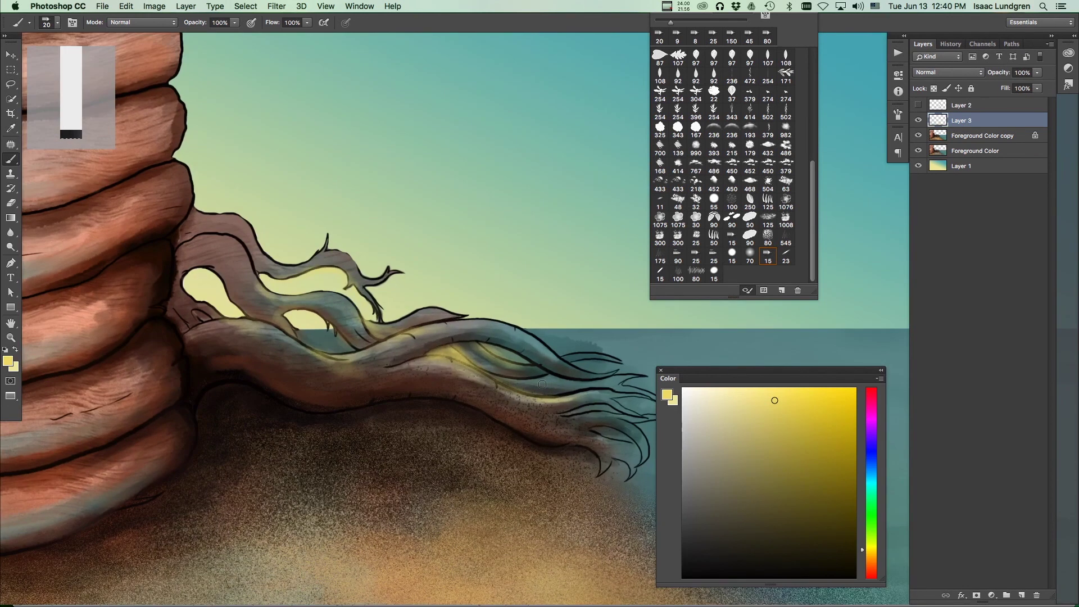
Step: Fade the yellow root highlights with the soft round eraser preset enlarged to 150 px at 21% flow, and return to the brush
key("e")
left_click(750, 254)
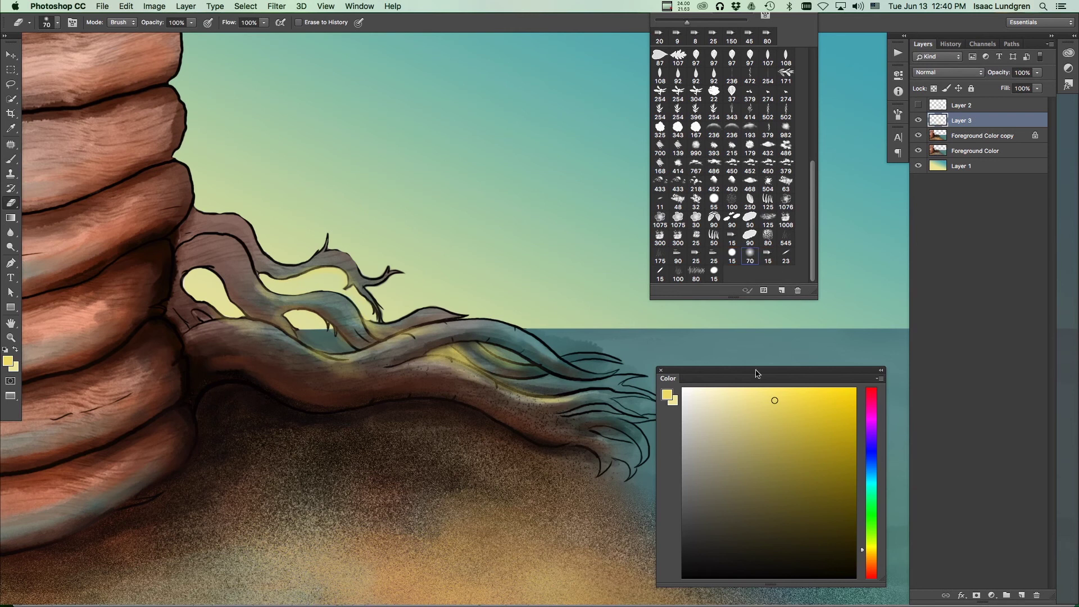
key("bracketright")
key("bracketright")
key("bracketright")
key("bracketright")
key("bracketright")
left_click_drag(262, 25, 222, 35)
mouse_move(526, 365)
left_mouse_down()
mouse_move(486, 377)
mouse_move(472, 355)
mouse_move(378, 386)
mouse_move(477, 359)
mouse_move(457, 384)
mouse_move(375, 385)
mouse_move(388, 384)
mouse_move(345, 373)
mouse_move(377, 351)
mouse_move(376, 265)
left_mouse_up()
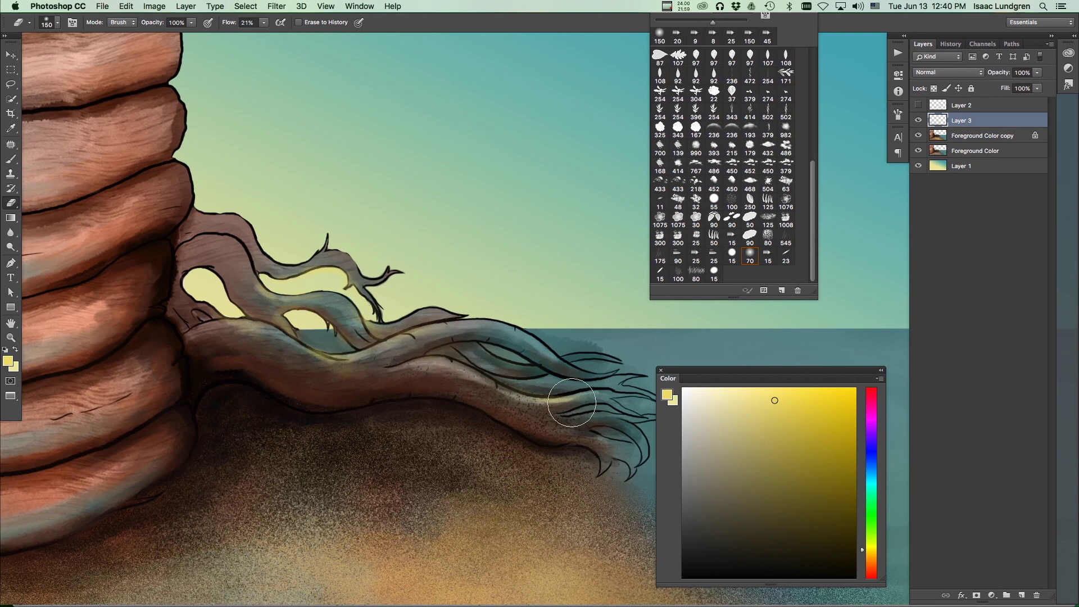
left_click(262, 24)
key("b")
Step: Pick a more saturated yellow, enlarge the brush to 125 px, and dab highlights on the lower hill slope and the water's edge
scroll(515, 406, "down", 5)
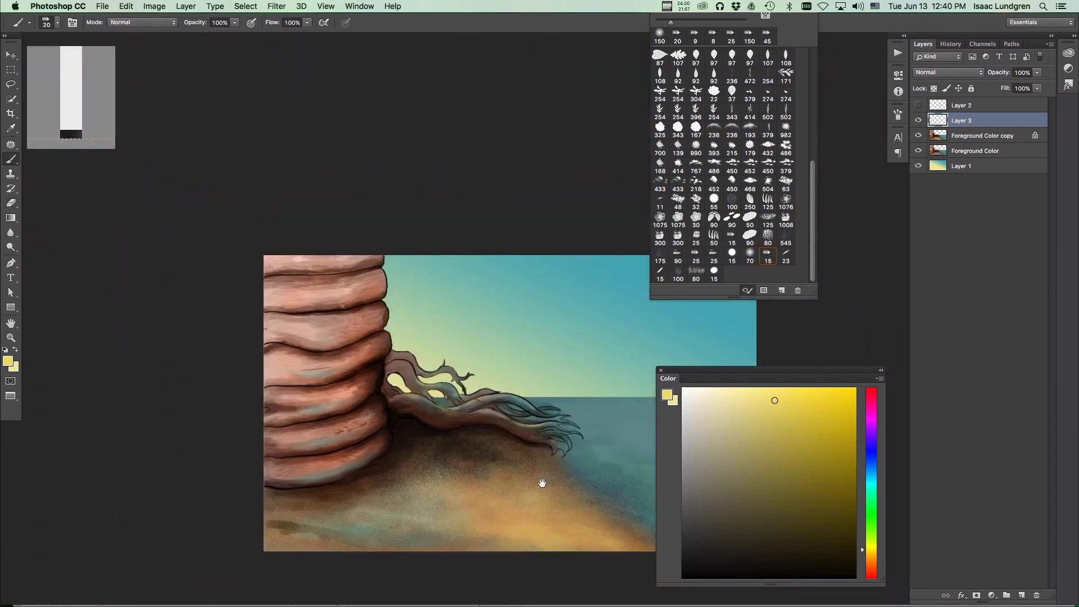
left_click_drag(558, 484, 434, 463)
scroll(466, 461, "up", 2)
left_click(790, 400)
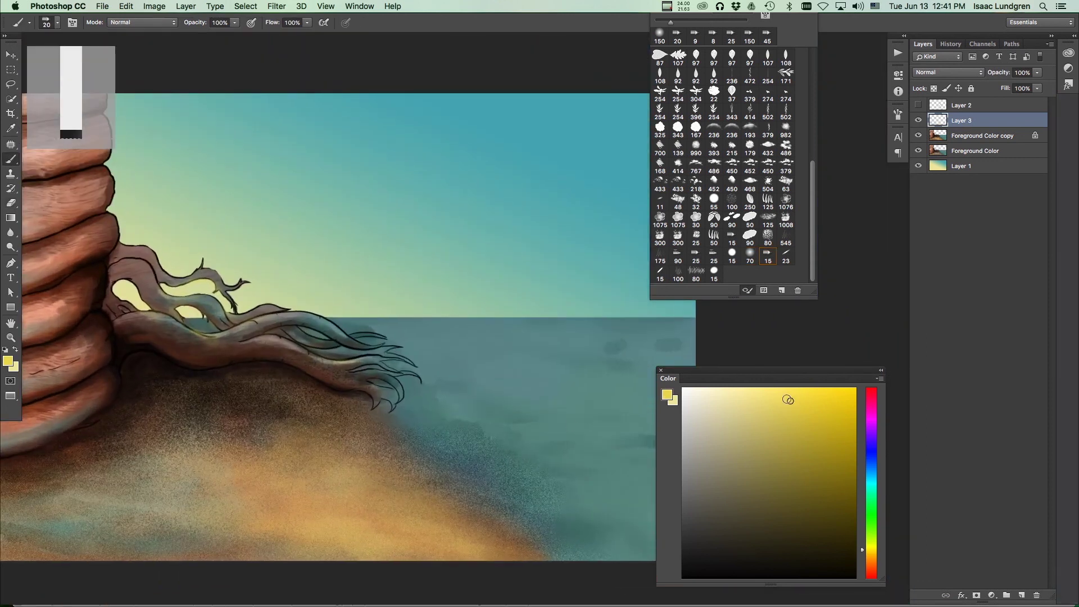
scroll(499, 439, "up", 2)
left_click_drag(499, 439, 508, 433)
key("bracketright")
key("bracketright")
key("bracketright")
key("bracketright")
key("bracketright")
key("bracketright")
key("bracketright")
mouse_move(436, 444)
left_mouse_down()
mouse_move(490, 456)
mouse_move(452, 453)
mouse_move(539, 484)
mouse_move(625, 528)
left_mouse_up()
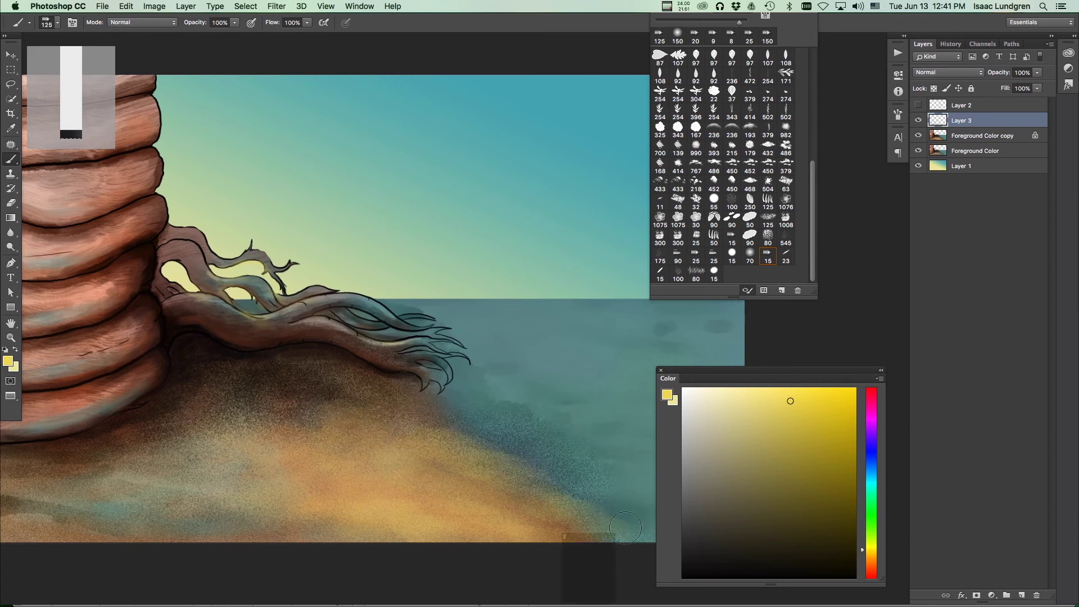
mouse_move(520, 453)
left_mouse_down()
mouse_move(602, 491)
mouse_move(626, 507)
mouse_move(629, 534)
left_mouse_up()
left_click(459, 518)
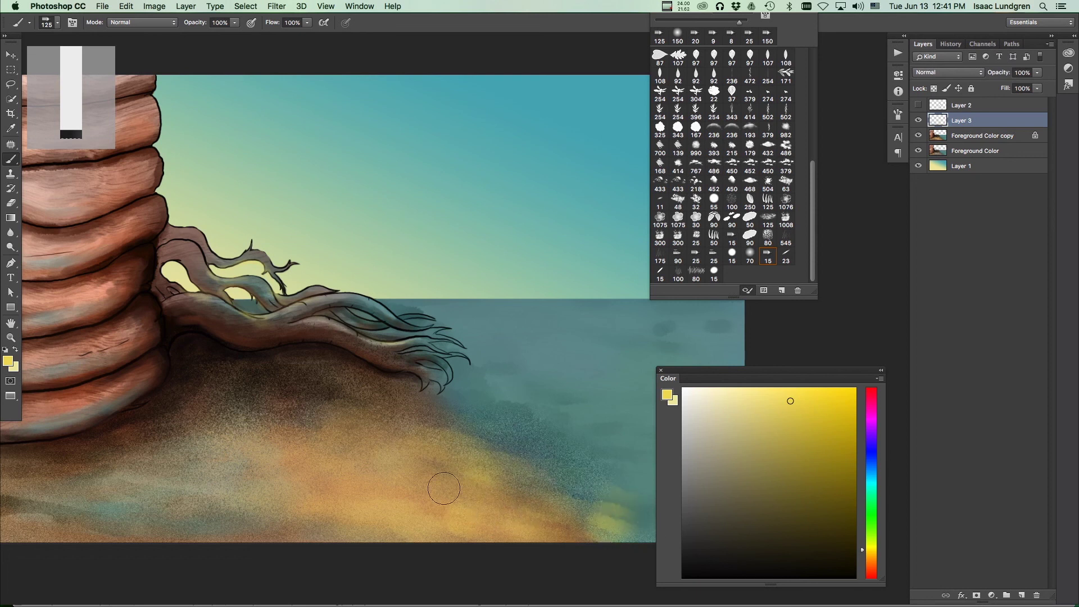
left_click_drag(523, 522, 569, 535)
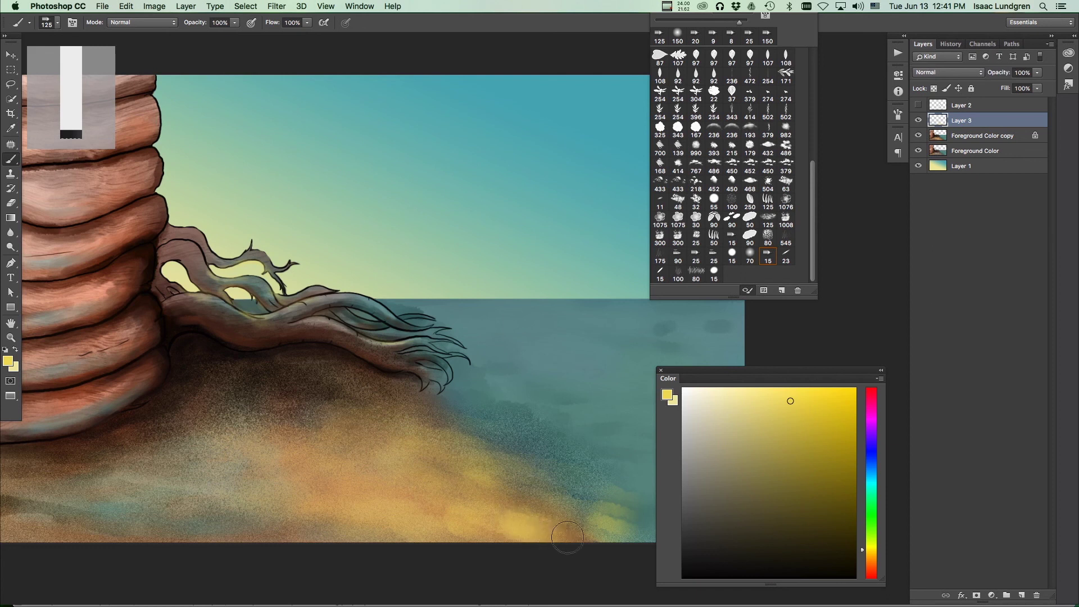
Step: Reduce the brush to 80 px and 70 px, and tint the root-side ends of the trunk coils with yellow
left_click(410, 487, "alt+super")
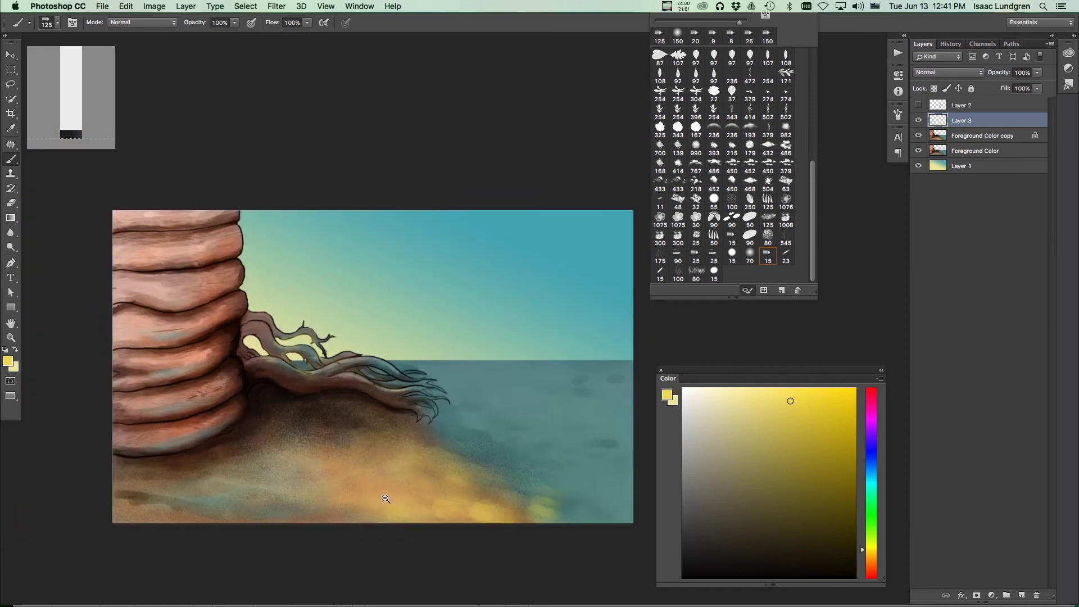
scroll(364, 423, "up", 5)
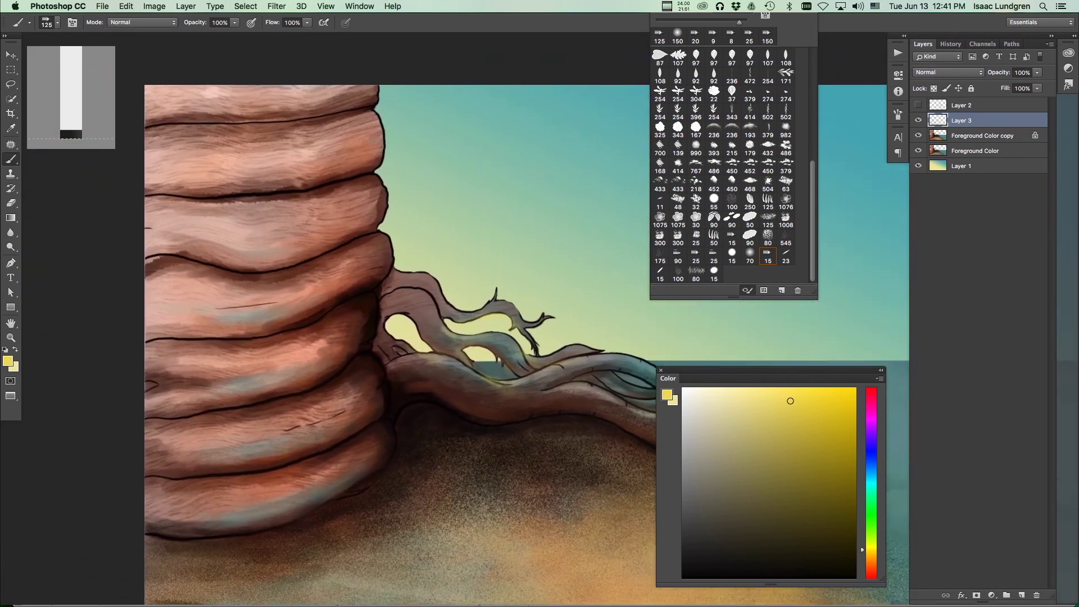
key("bracketleft")
key("bracketleft")
key("bracketleft")
left_click_drag(361, 458, 394, 439)
key("bracketleft")
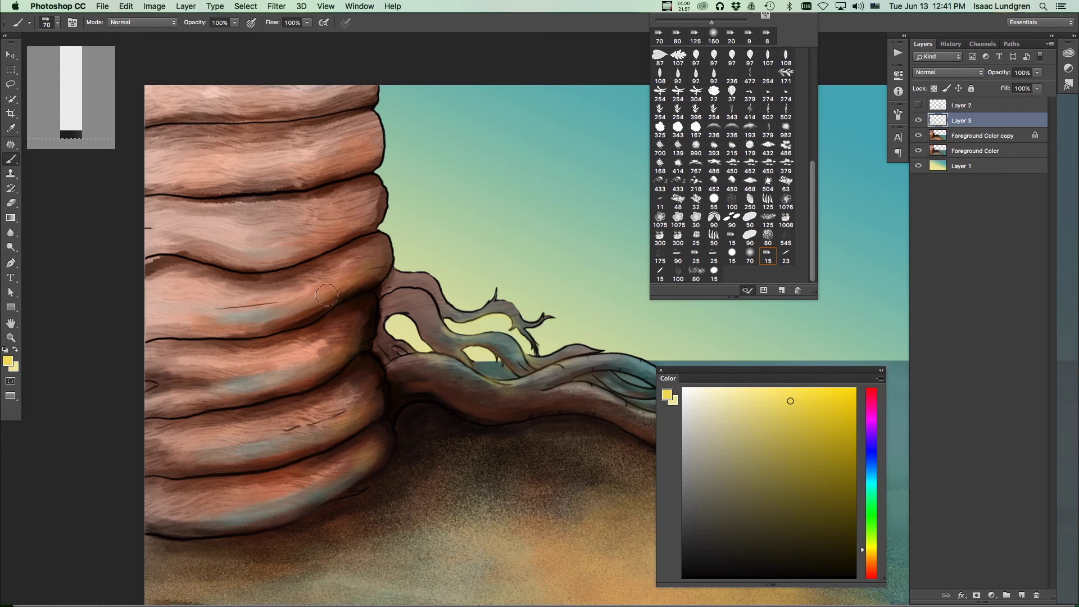
left_click(349, 224)
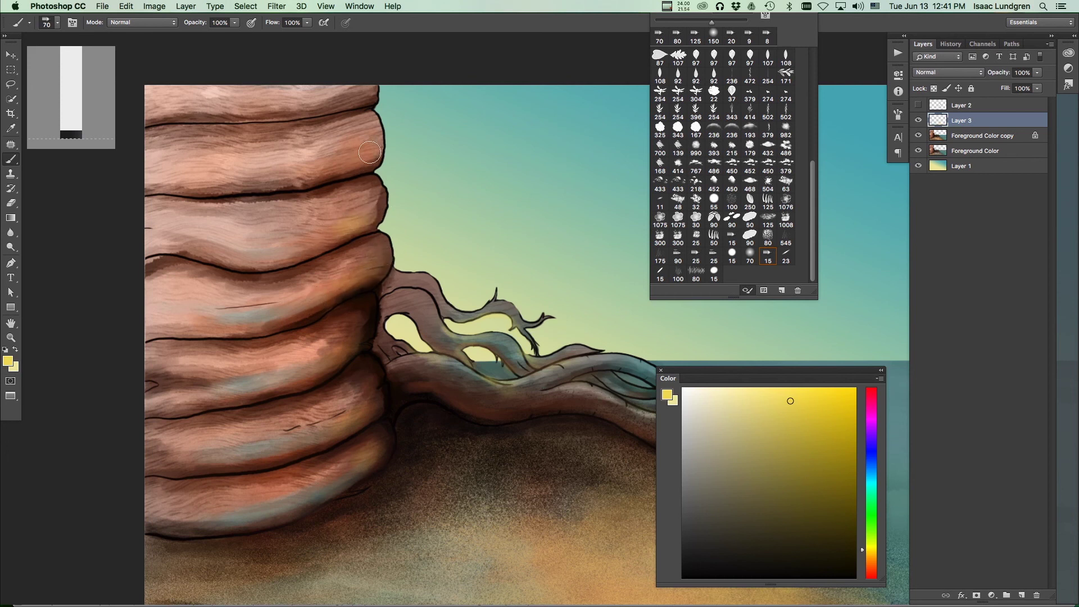
left_click(362, 332)
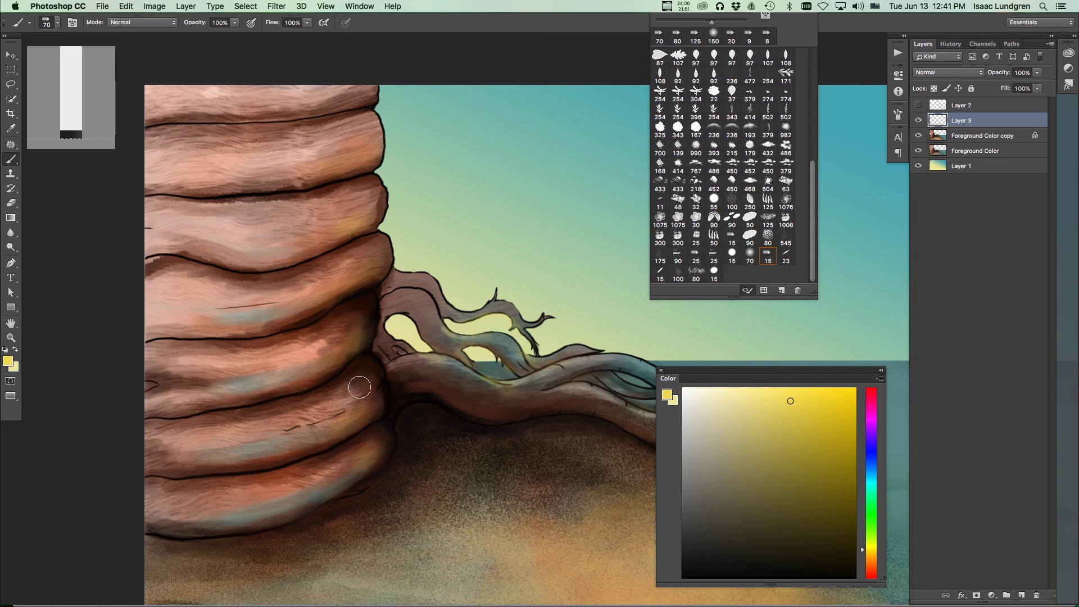
Step: Reduce the brush to 50 px and glaze yellow over the main root and the roots where they join the trunk
left_click(479, 467, "alt+super")
left_click_drag(519, 507, 436, 483)
left_click(436, 484, "super")
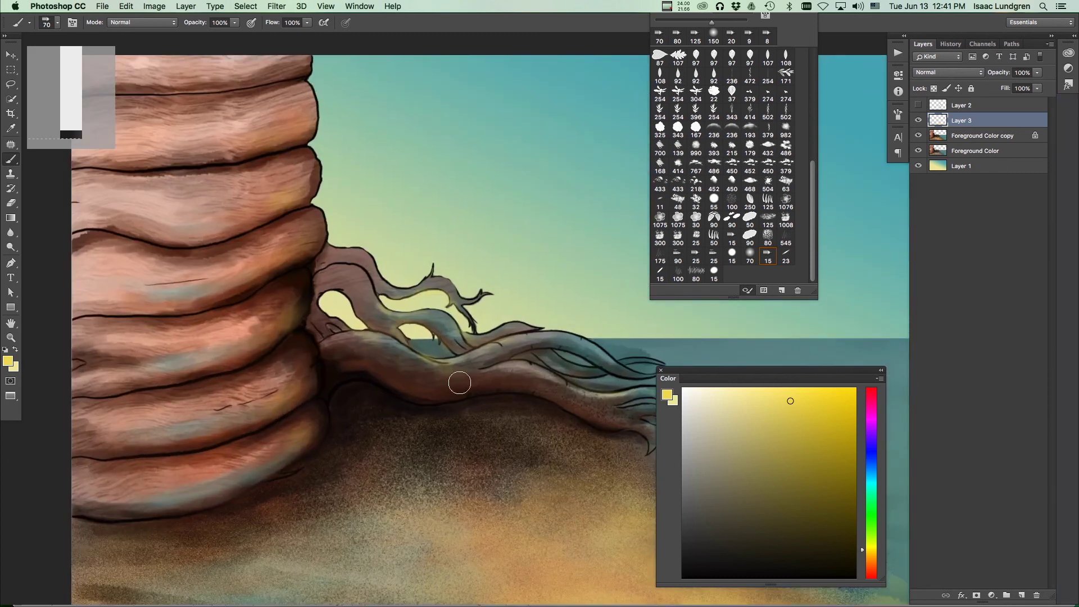
key("bracketleft")
key("bracketleft")
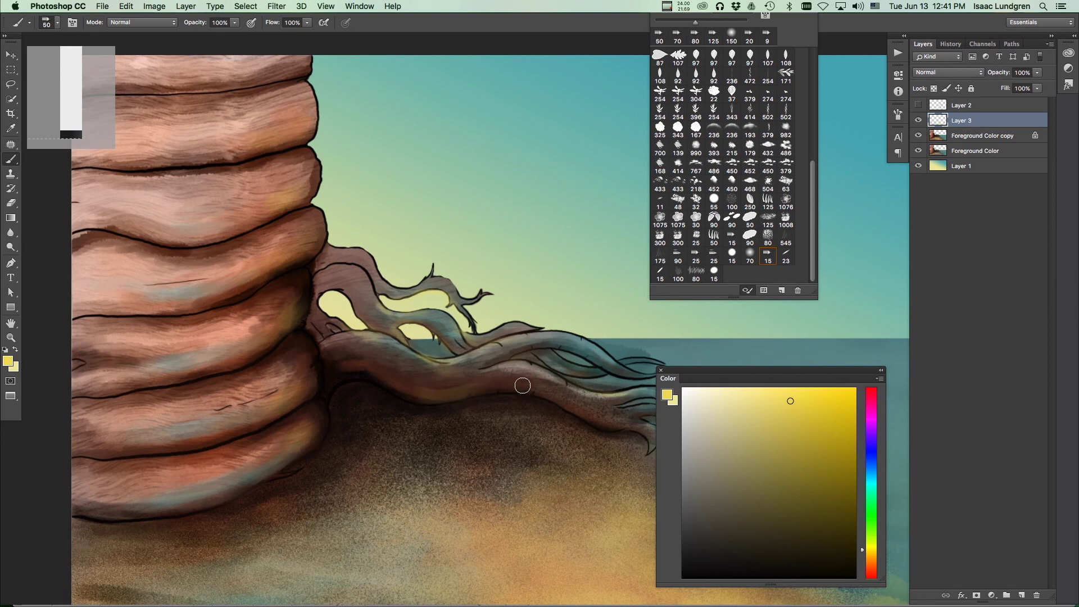
scroll(562, 399, "right", 3)
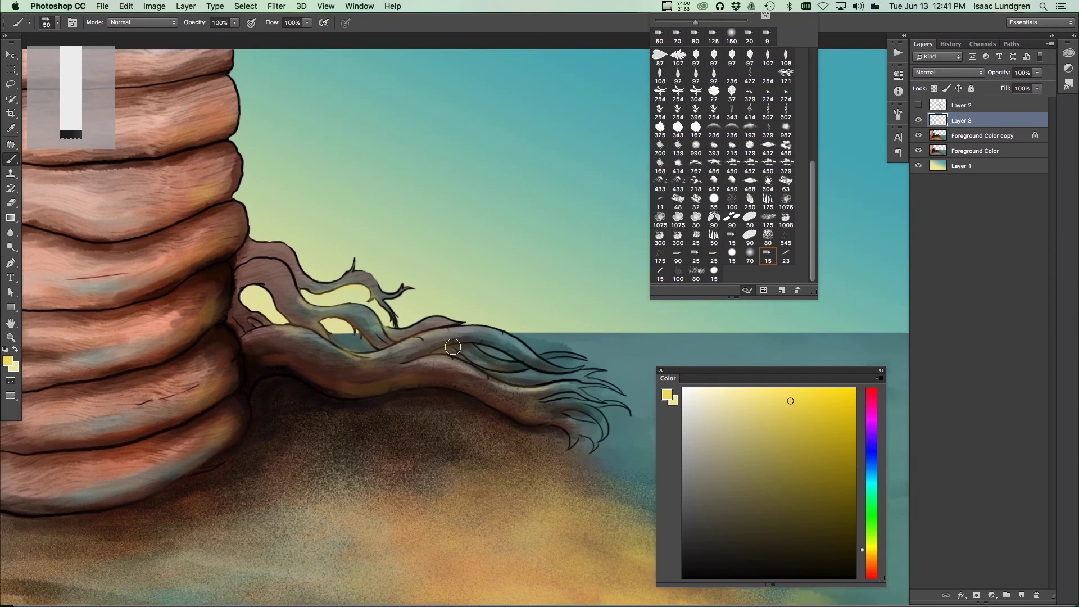
left_click(408, 468, "alt")
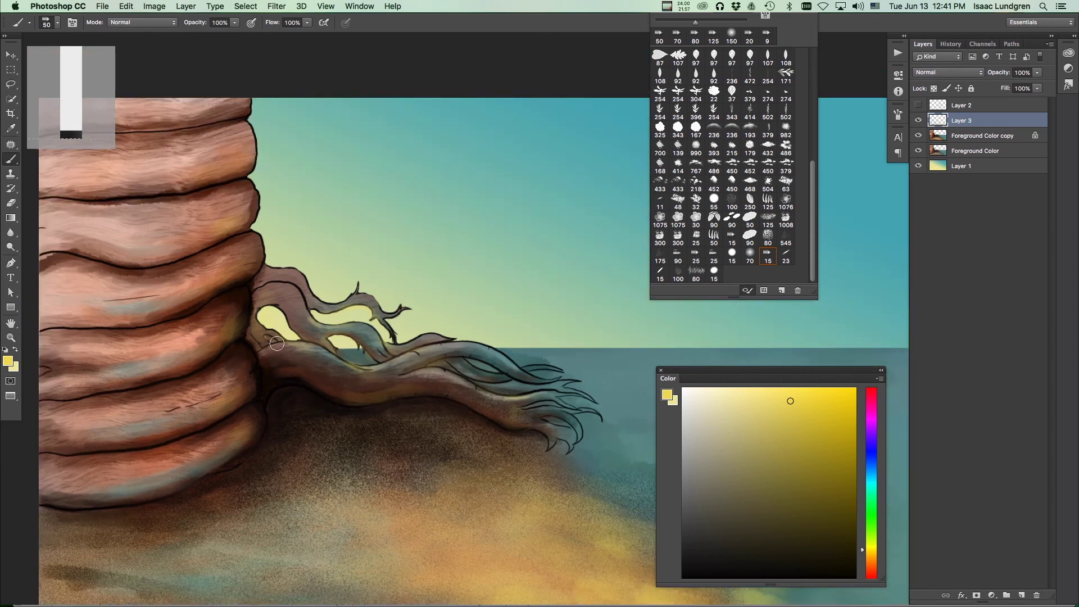
left_click_drag(260, 282, 272, 316)
mouse_move(285, 367)
left_mouse_down()
mouse_move(272, 378)
mouse_move(301, 405)
mouse_move(273, 395)
mouse_move(281, 366)
mouse_move(298, 390)
mouse_move(304, 382)
mouse_move(289, 380)
left_mouse_up()
left_click(327, 402, "alt")
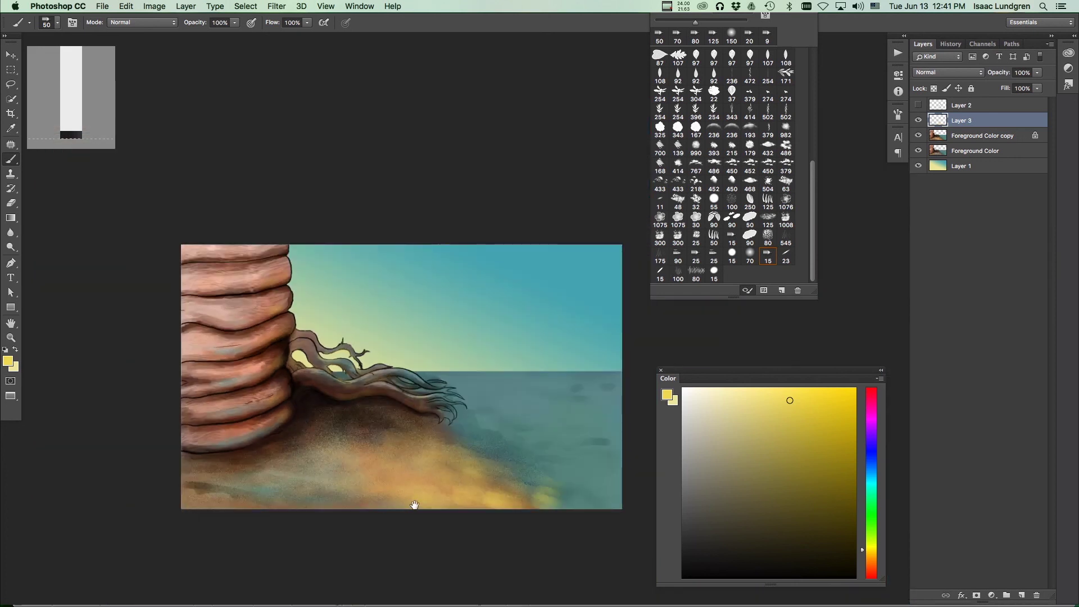
Step: Pick a bright purple and tint the upper trunk coils with the brush at 80 px
scroll(497, 492, "up", 2)
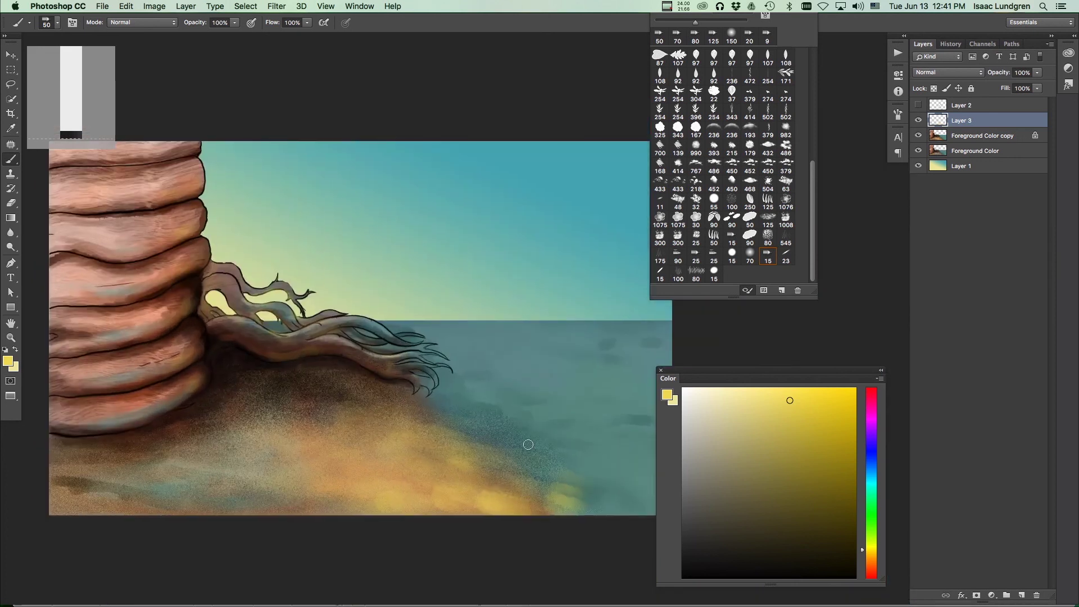
key("bracketright")
key("bracketright")
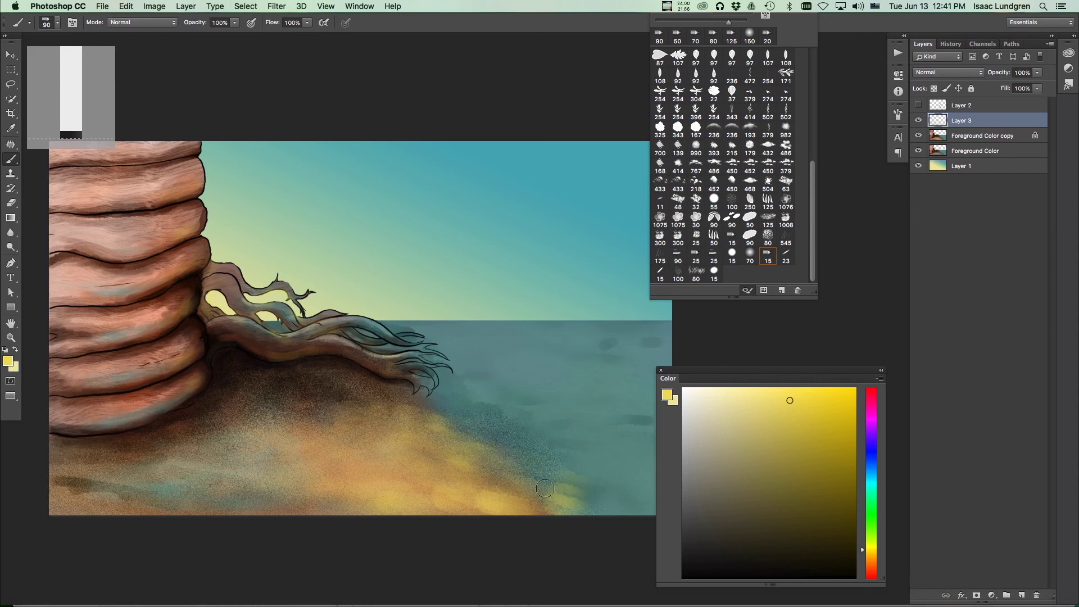
left_click_drag(322, 327, 437, 379)
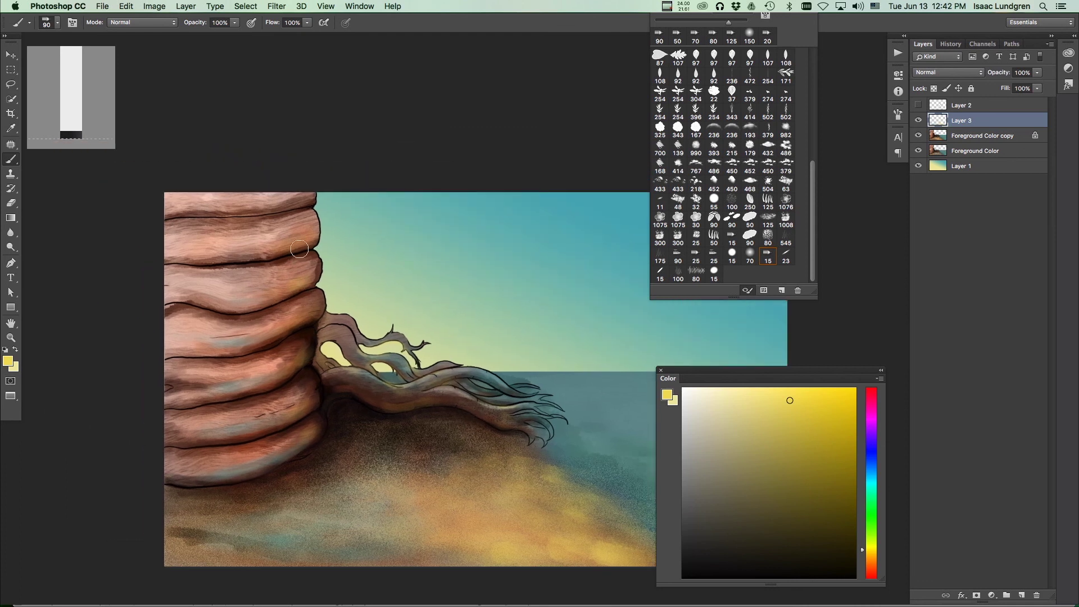
left_click(447, 472, "alt+super")
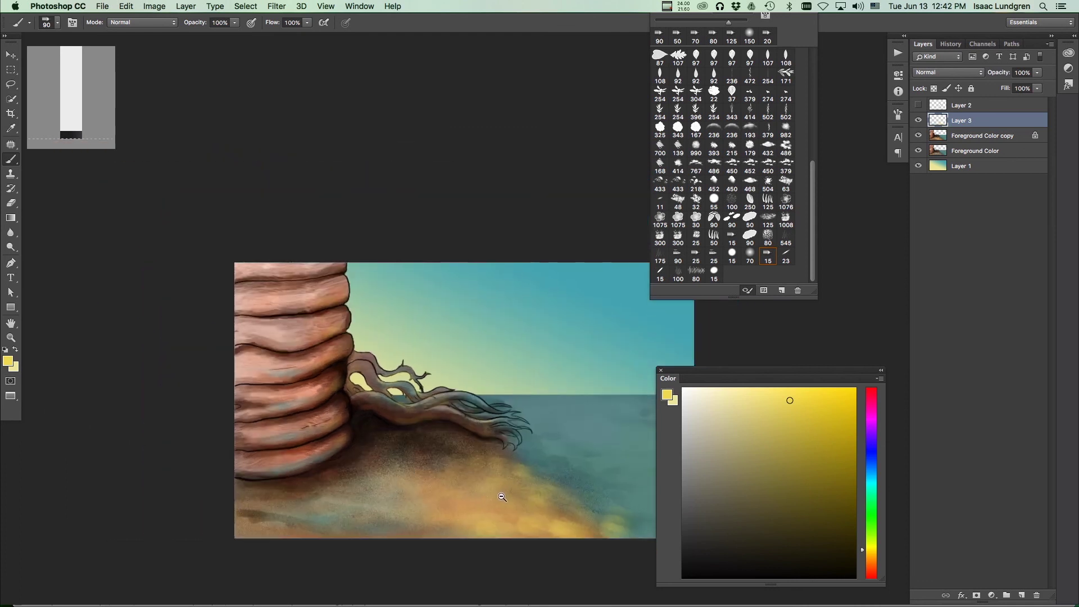
left_click(504, 494, "alt+super")
left_click(872, 423)
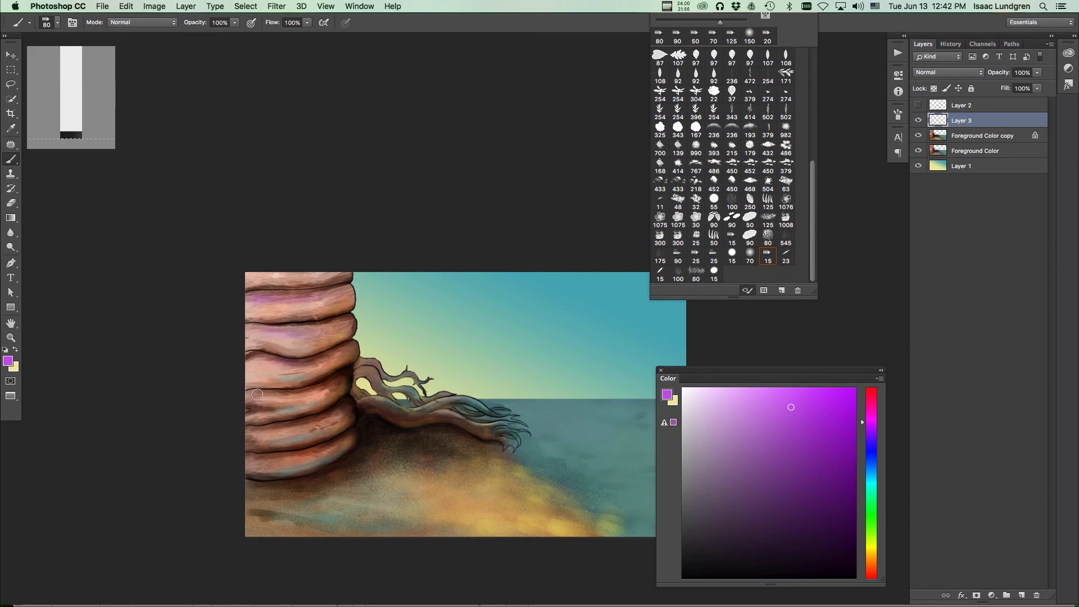
Step: Glaze purple over the roots where they join the trunk and along the ends of the trunk coils
scroll(353, 397, "up", 2)
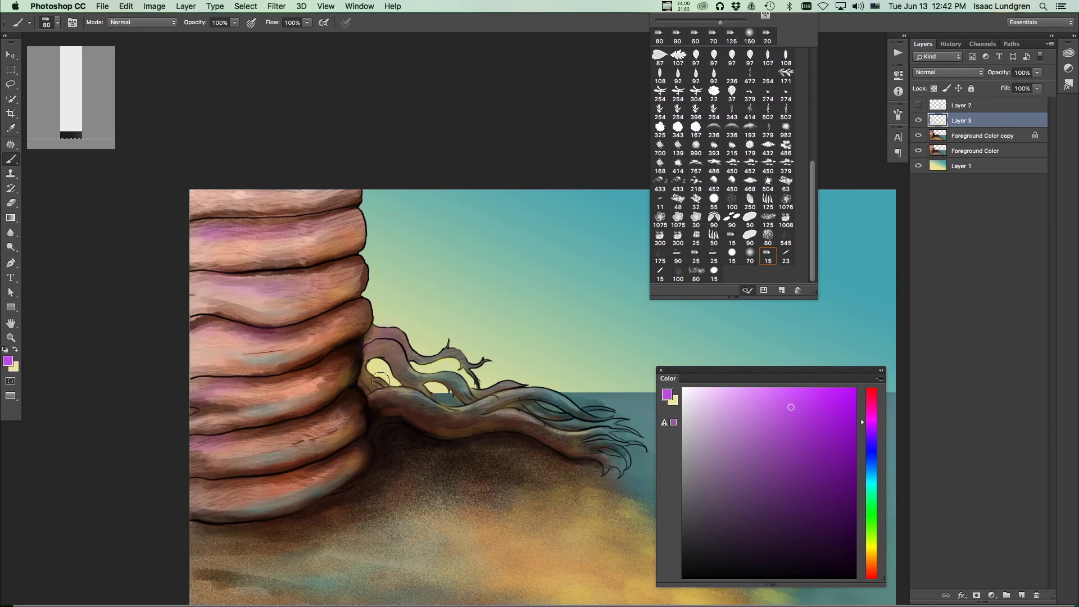
mouse_move(392, 346)
left_mouse_down()
mouse_move(451, 360)
mouse_move(384, 346)
mouse_move(424, 354)
mouse_move(371, 319)
mouse_move(369, 302)
mouse_move(358, 350)
mouse_move(361, 270)
mouse_move(368, 295)
mouse_move(338, 267)
mouse_move(372, 307)
left_mouse_up()
left_click_drag(347, 260, 368, 202)
mouse_move(291, 302)
left_mouse_down()
mouse_move(183, 335)
mouse_move(177, 348)
mouse_move(198, 281)
mouse_move(184, 231)
left_mouse_up()
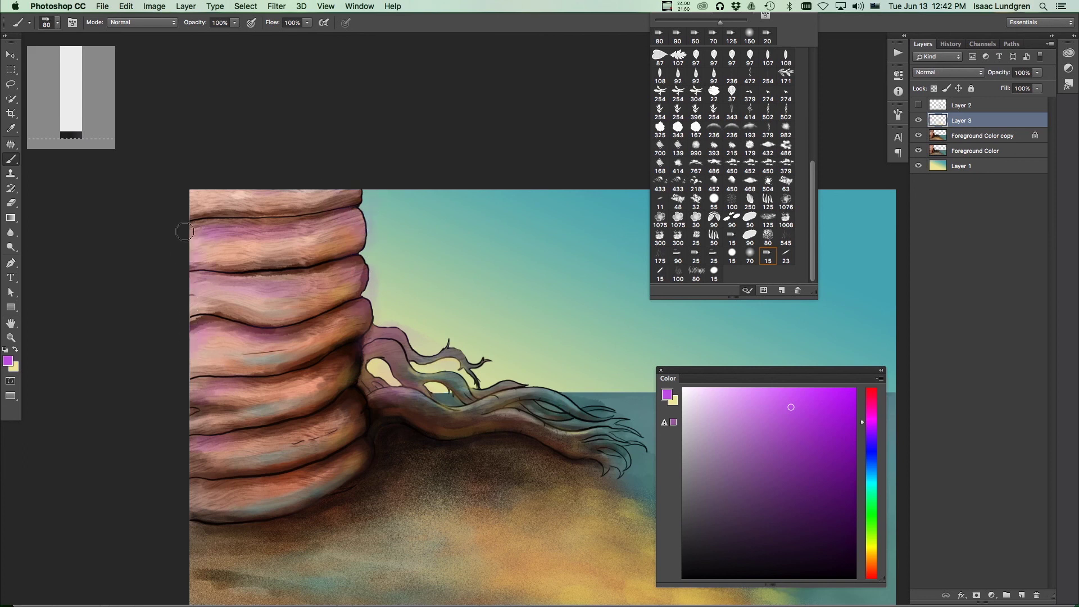
left_click(219, 339)
left_click(481, 406, "alt+super")
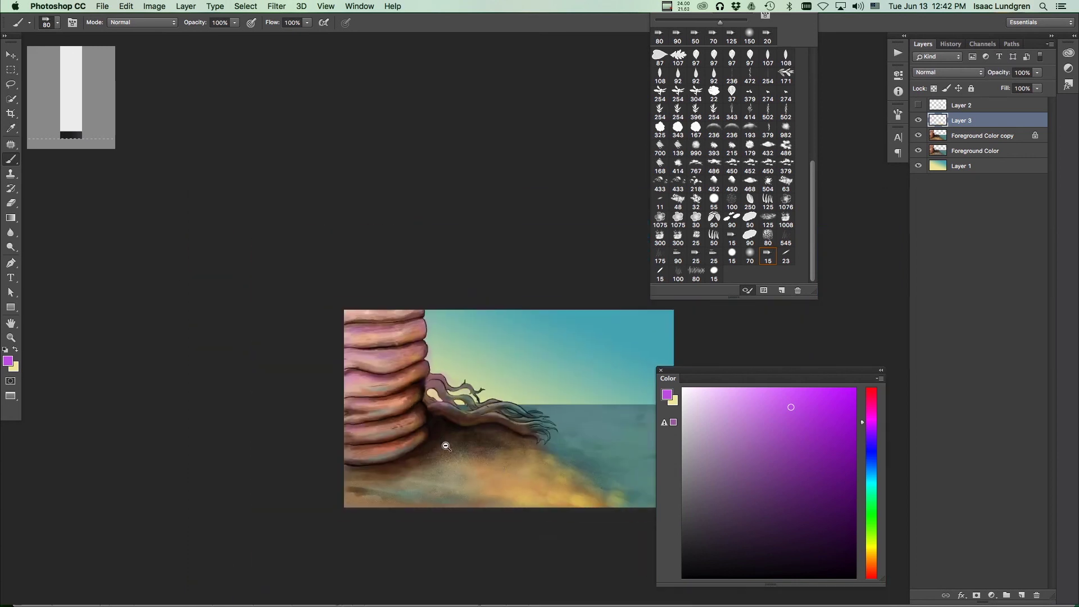
left_click(479, 429, "super")
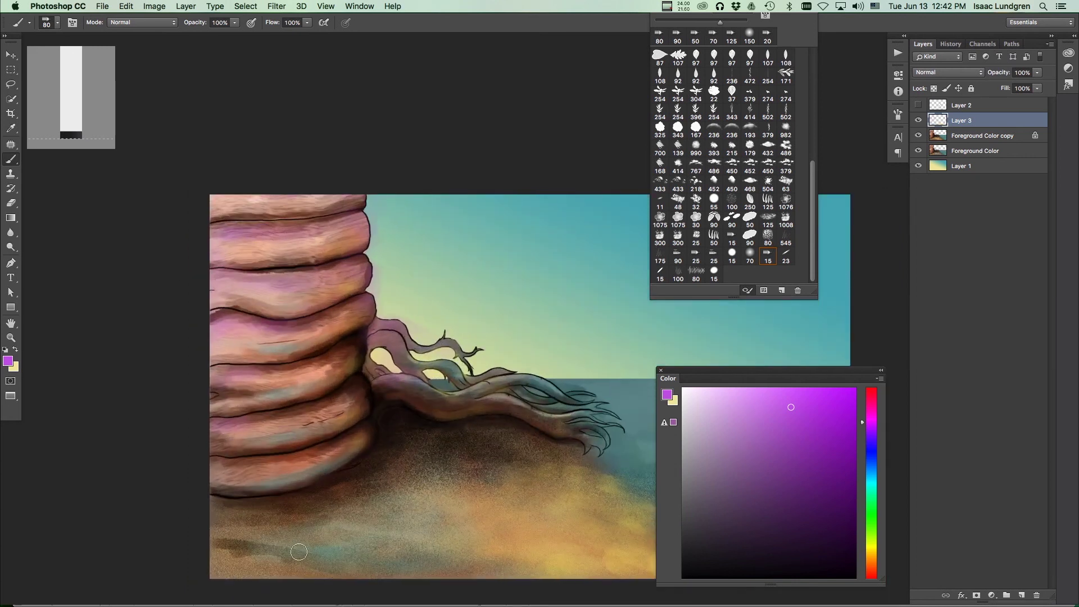
Step: Enlarge the brush to 150 px, reduce it to 125 px, and dab purple along the bottom of the hill
key("bracketright")
key("bracketright")
key("bracketright")
key("bracketright")
left_click_drag(247, 570, 225, 565)
left_click_drag(396, 563, 284, 568)
key("bracketleft")
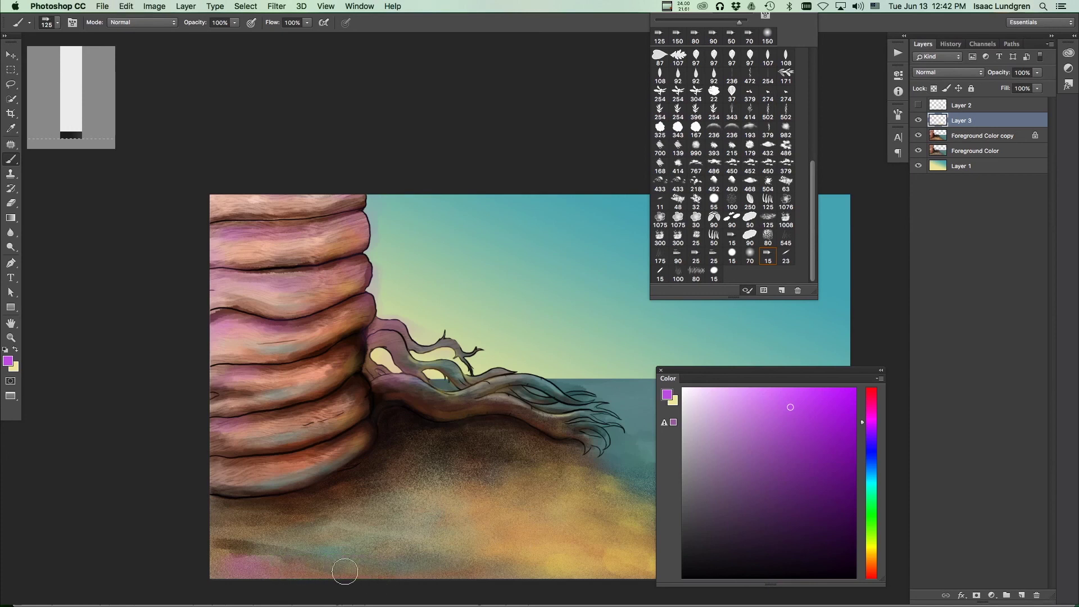
mouse_move(315, 572)
left_mouse_down()
mouse_move(445, 572)
mouse_move(239, 557)
mouse_move(203, 540)
mouse_move(212, 568)
mouse_move(344, 578)
mouse_move(236, 540)
mouse_move(348, 559)
left_mouse_up()
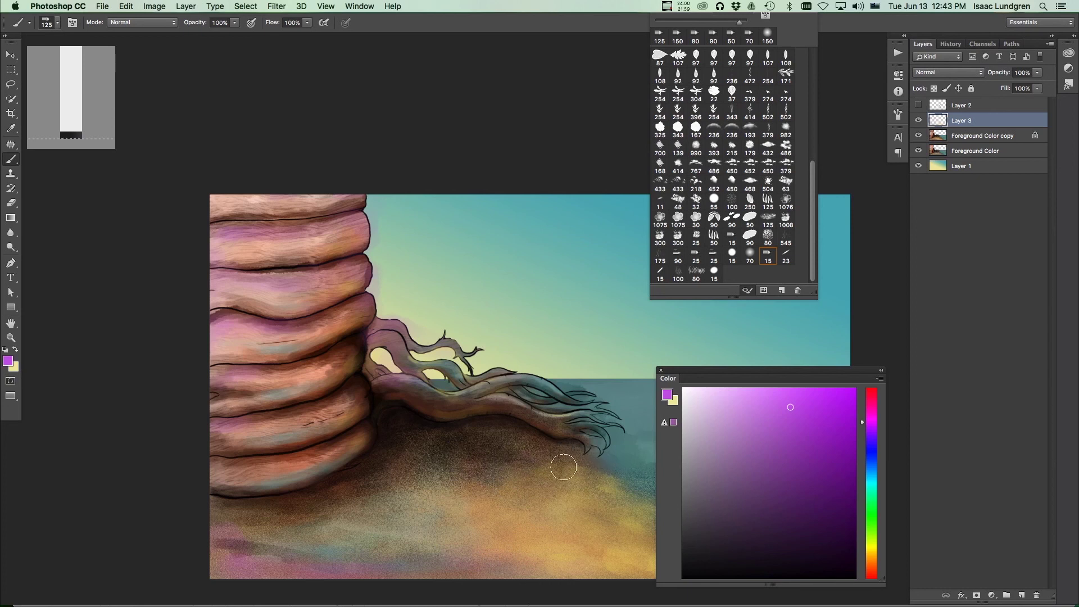
Step: Brush a soft purple patch onto the hill slope just below the root tips
mouse_move(575, 481)
left_mouse_down()
mouse_move(602, 484)
mouse_move(501, 469)
mouse_move(614, 482)
mouse_move(530, 453)
mouse_move(551, 472)
mouse_move(485, 486)
mouse_move(605, 485)
mouse_move(537, 452)
mouse_move(529, 463)
mouse_move(541, 484)
mouse_move(575, 490)
mouse_move(570, 445)
left_mouse_up()
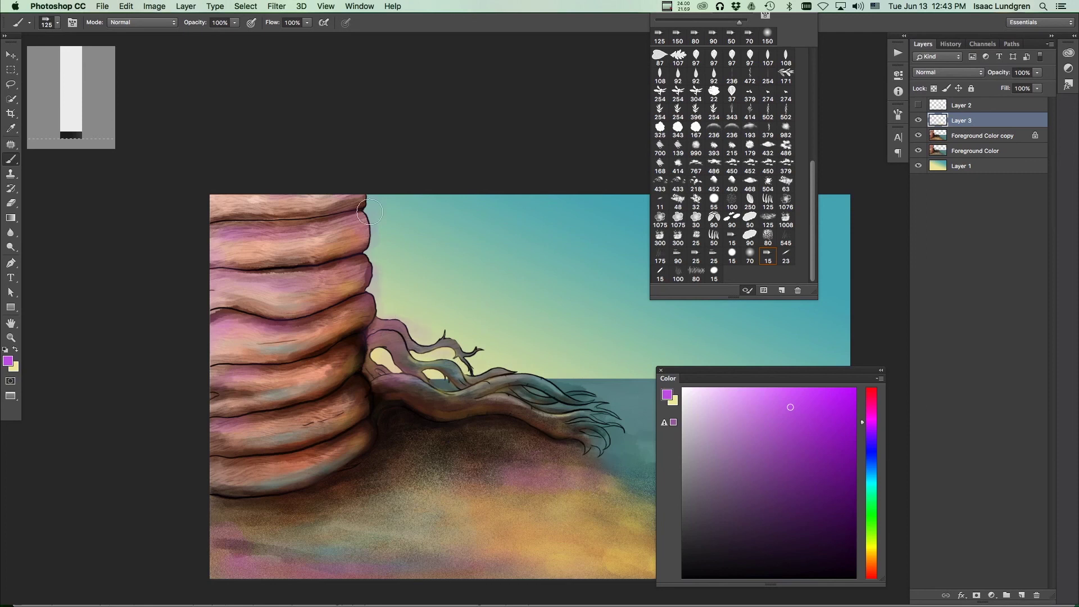
key("super+space")
left_click(518, 477, "alt+super")
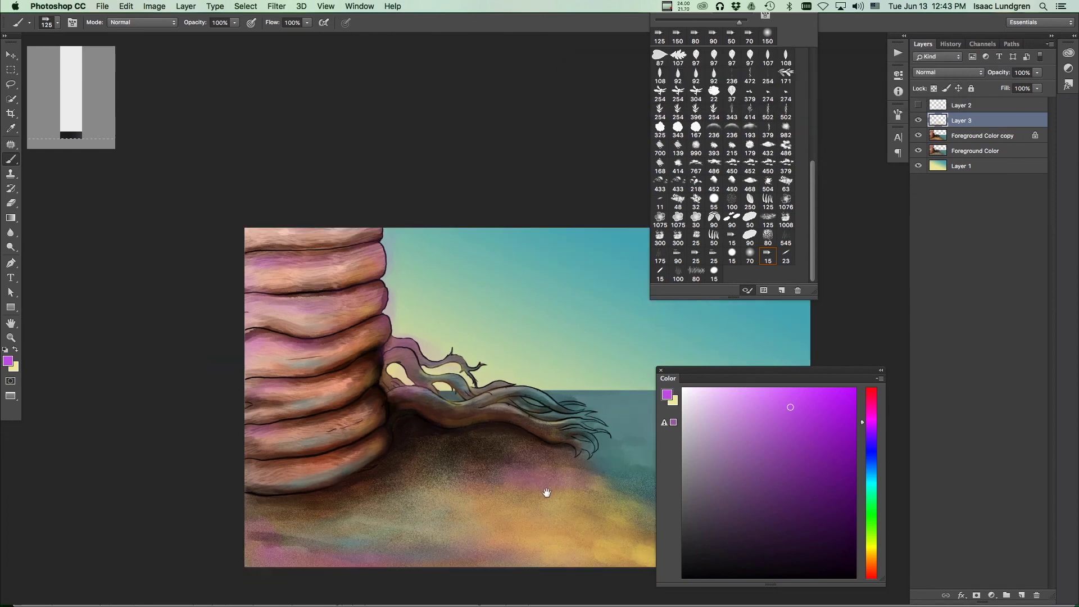
left_click_drag(547, 491, 385, 465)
left_click(385, 472, "alt+super")
left_click(410, 477, "super")
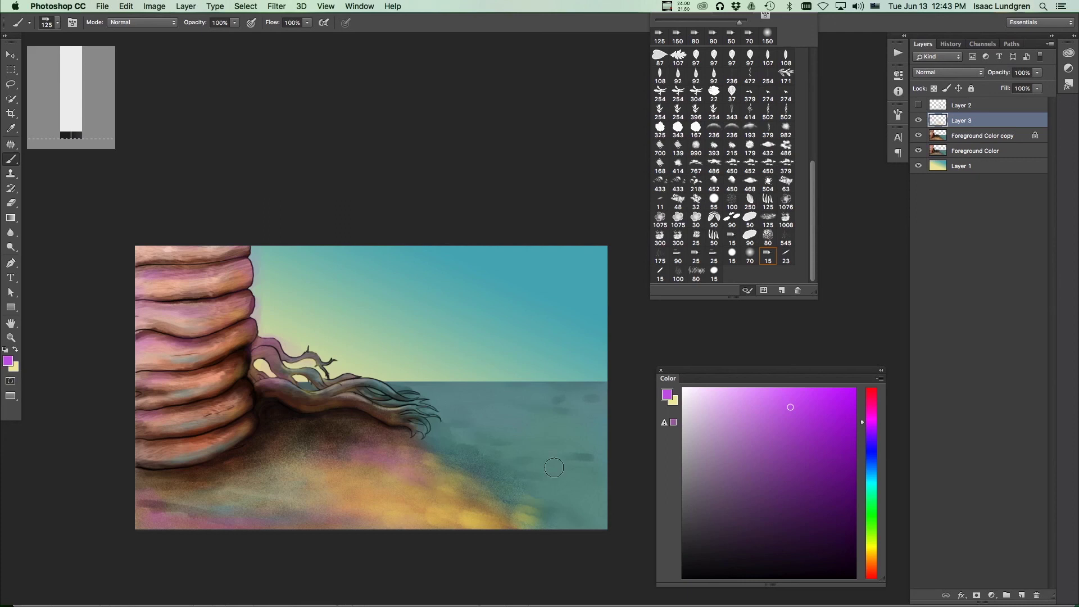
Step: Pick a darker purple, shade the upper trunk coils, and reduce the brush to 90 px
left_click(806, 425)
left_click_drag(162, 273, 186, 275)
key("bracketleft")
key("bracketleft")
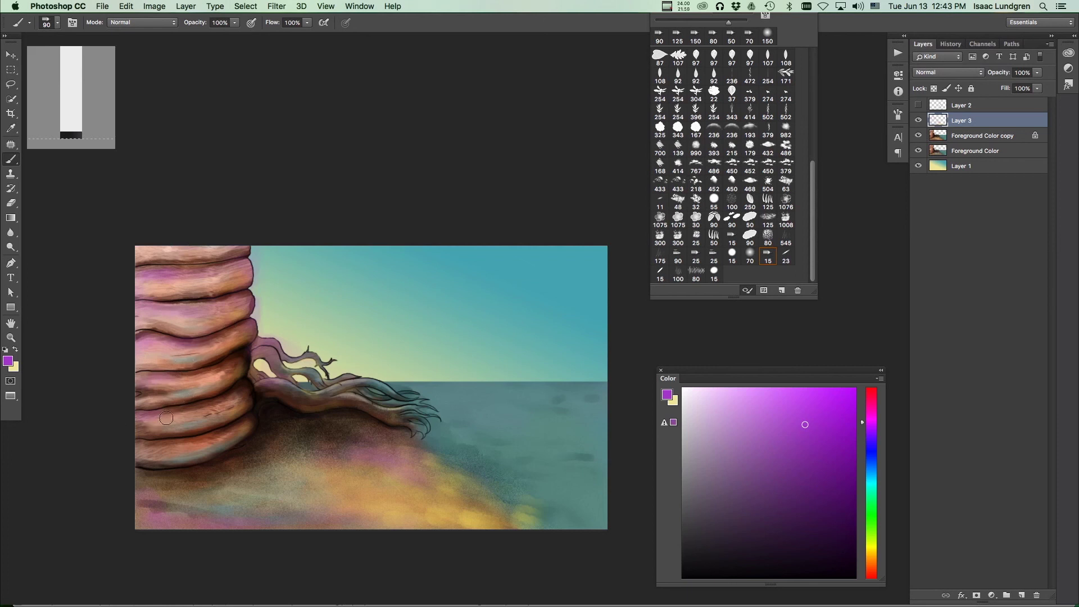
Step: Compare the painting with and without Layer 3, and try the Lighten, Screen and Color Dodge blend modes on it
left_click(918, 121)
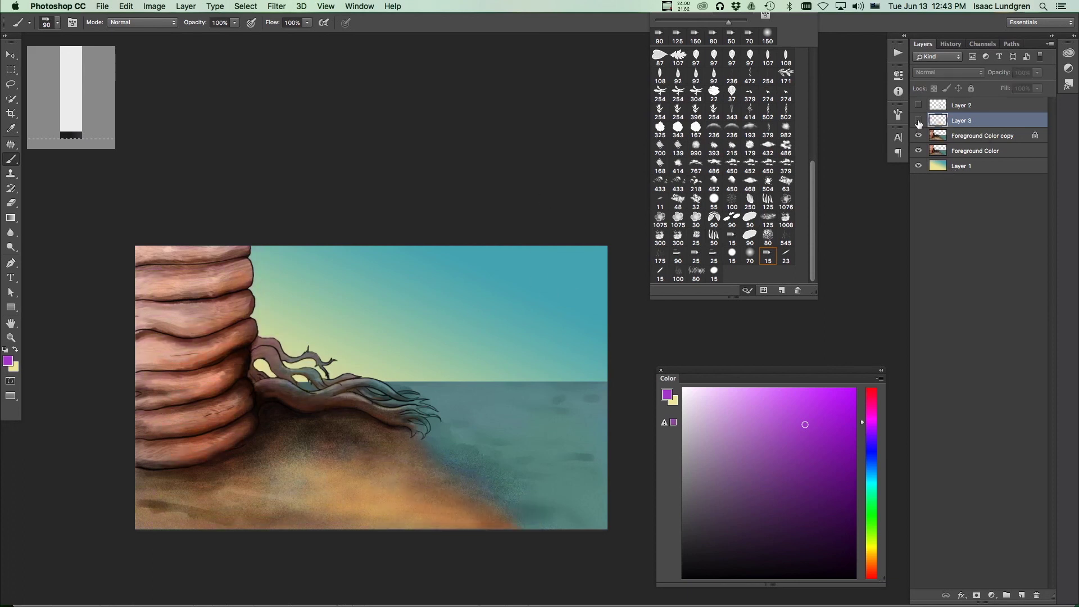
left_click(959, 71)
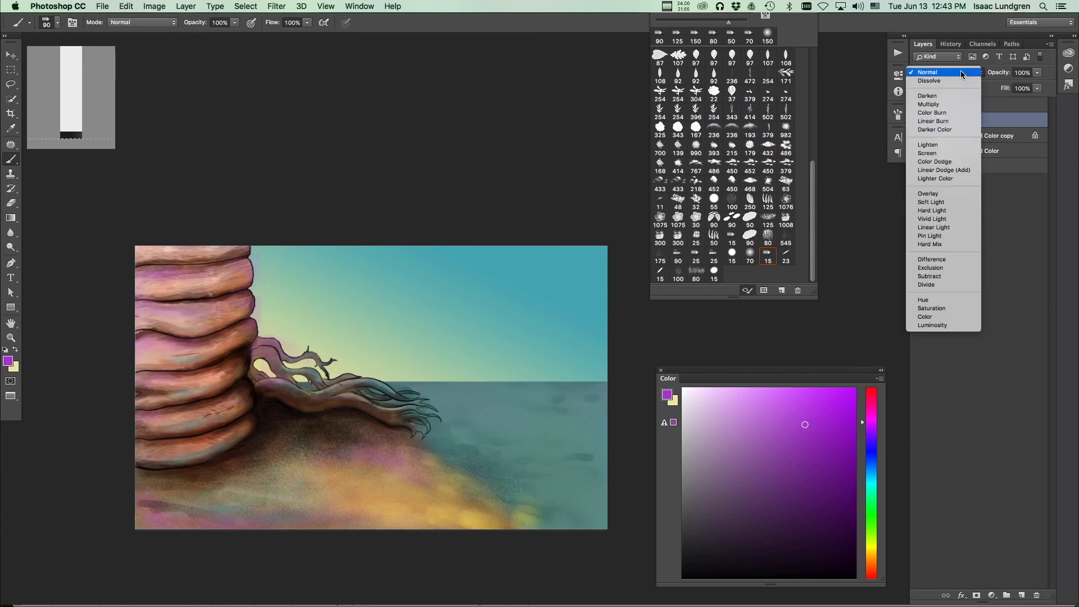
left_click(955, 148)
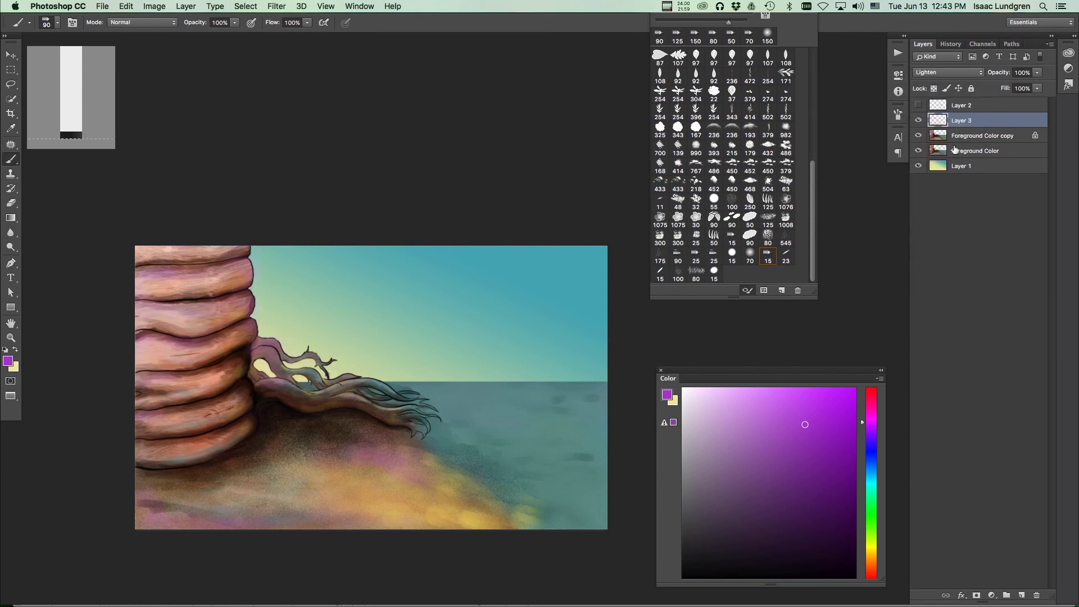
left_click(930, 73)
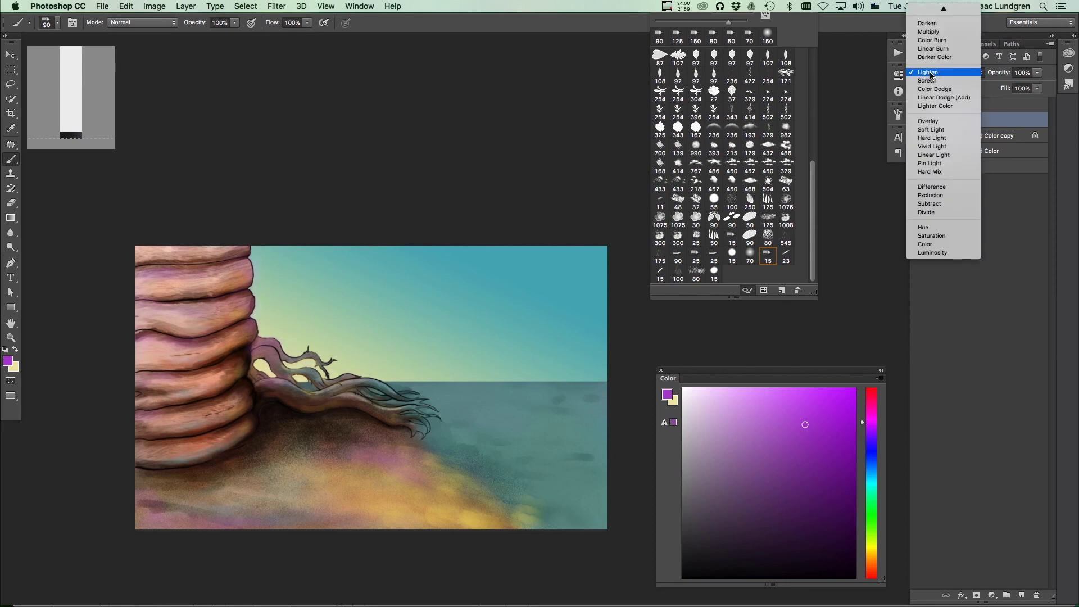
left_click(928, 80)
left_click(920, 75)
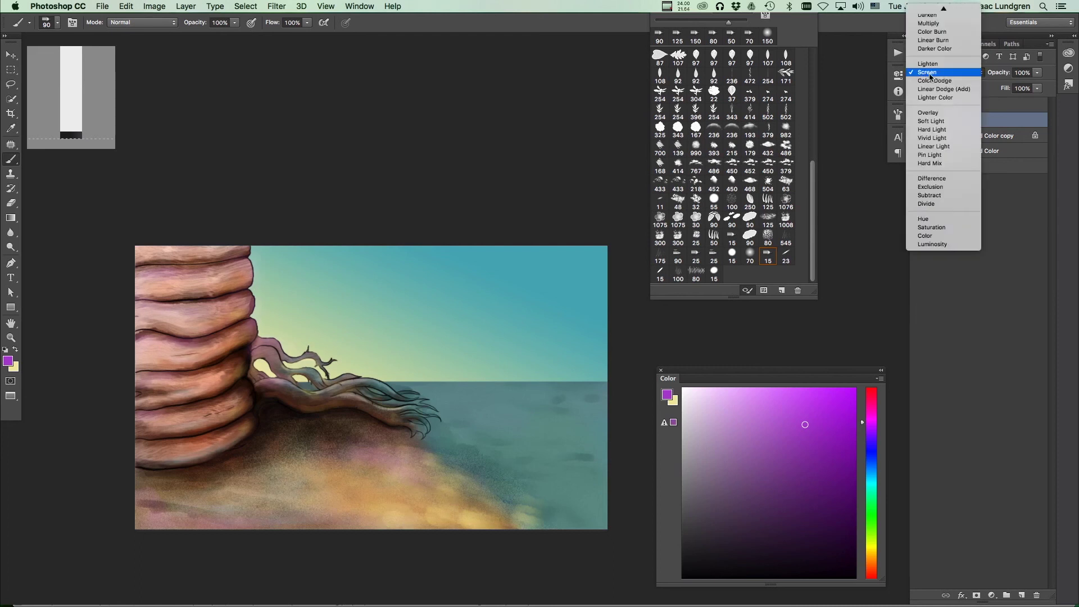
left_click(950, 82)
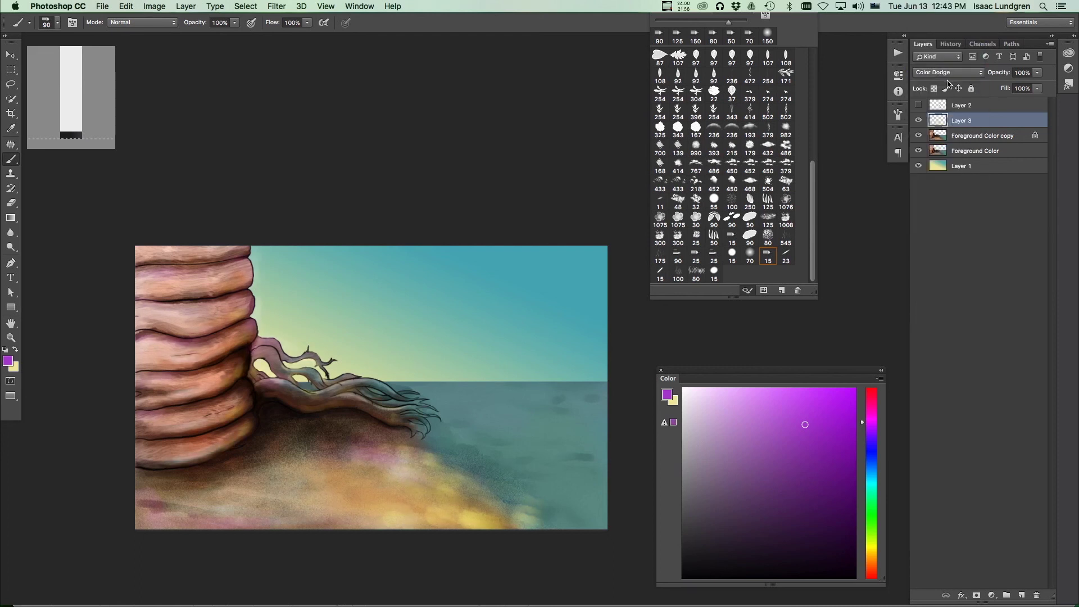
Step: Try the Color Burn, Multiply and Overlay blend modes on Layer 3, and return it to Normal
left_click(944, 78)
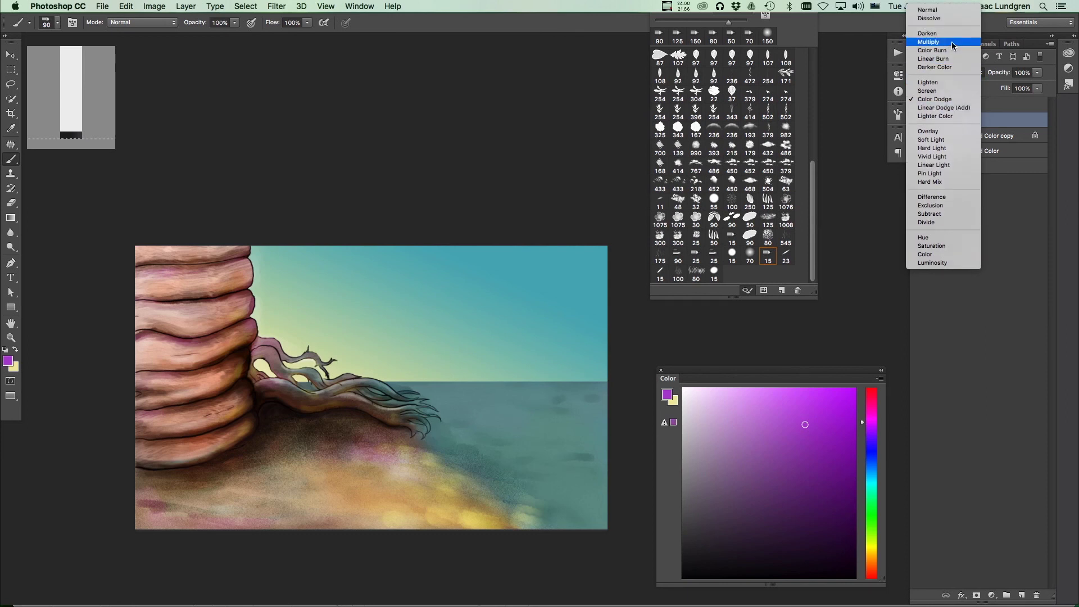
left_click(952, 50)
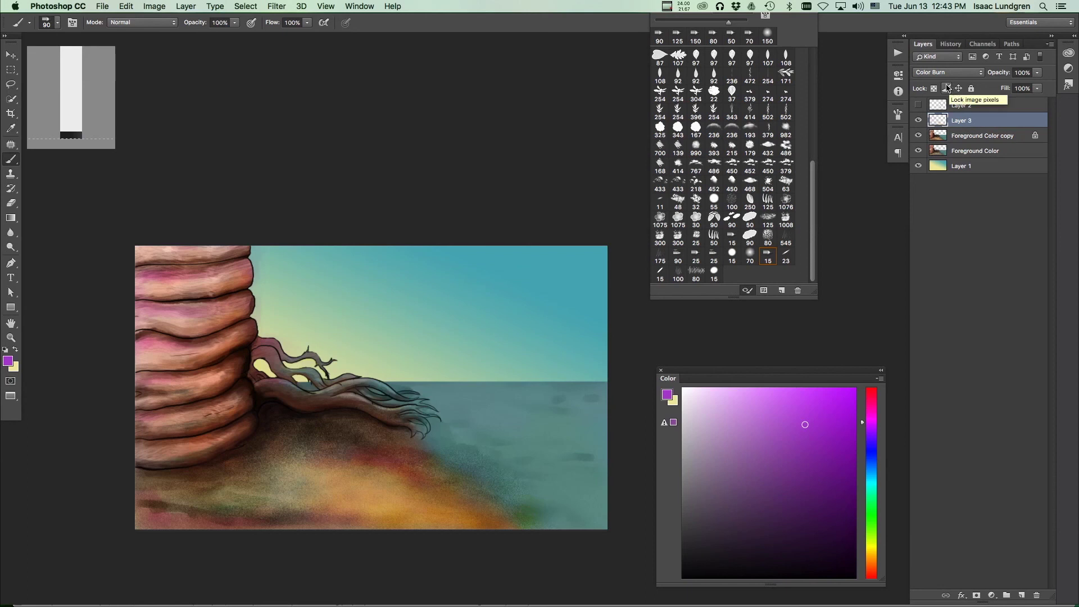
left_click(943, 72)
left_click(944, 65)
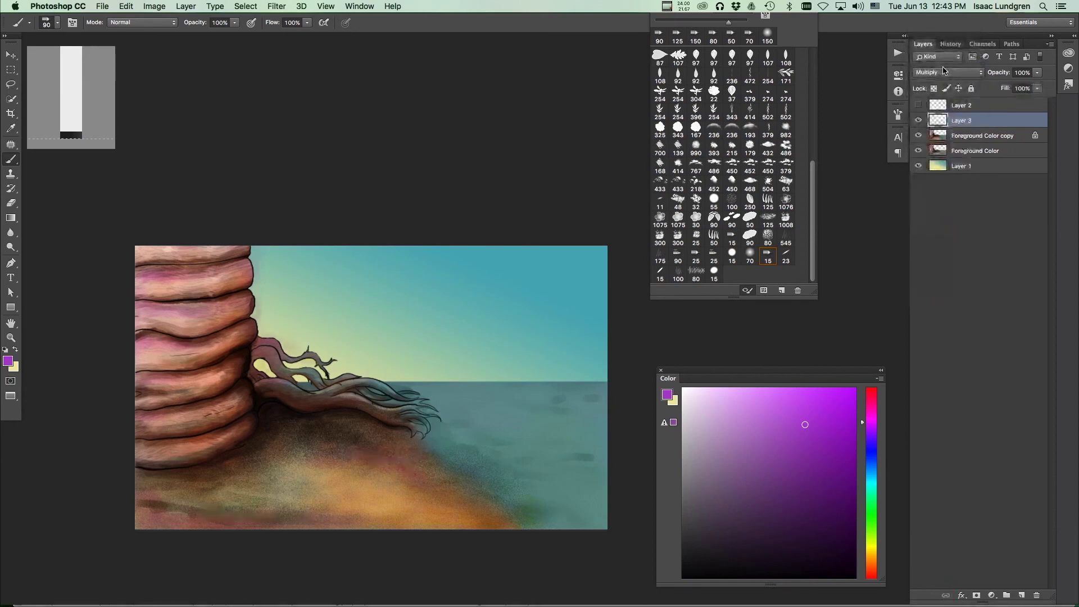
left_click(945, 72)
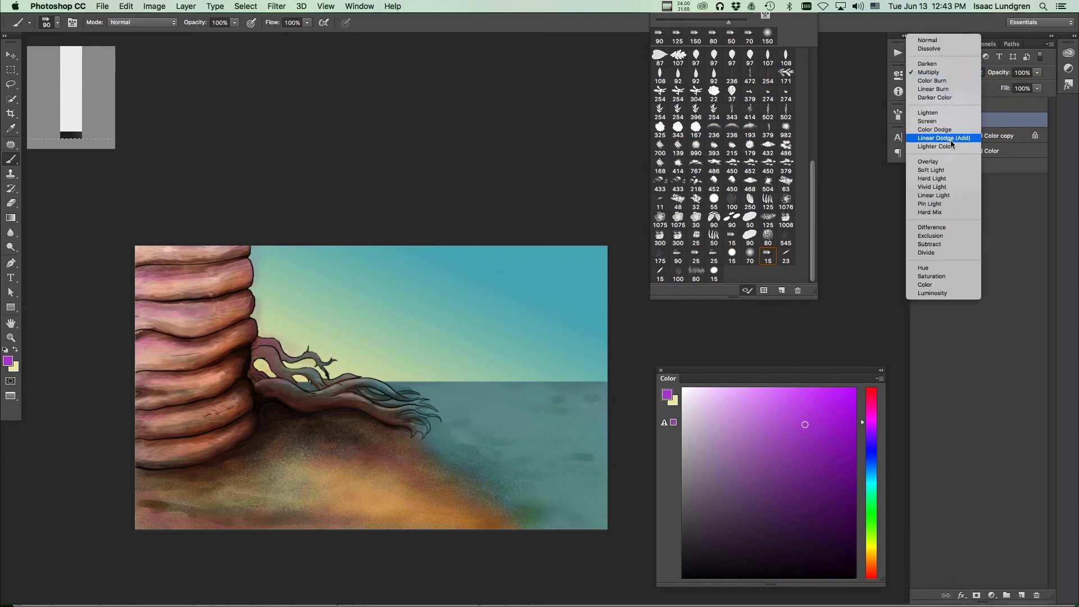
left_click(952, 163)
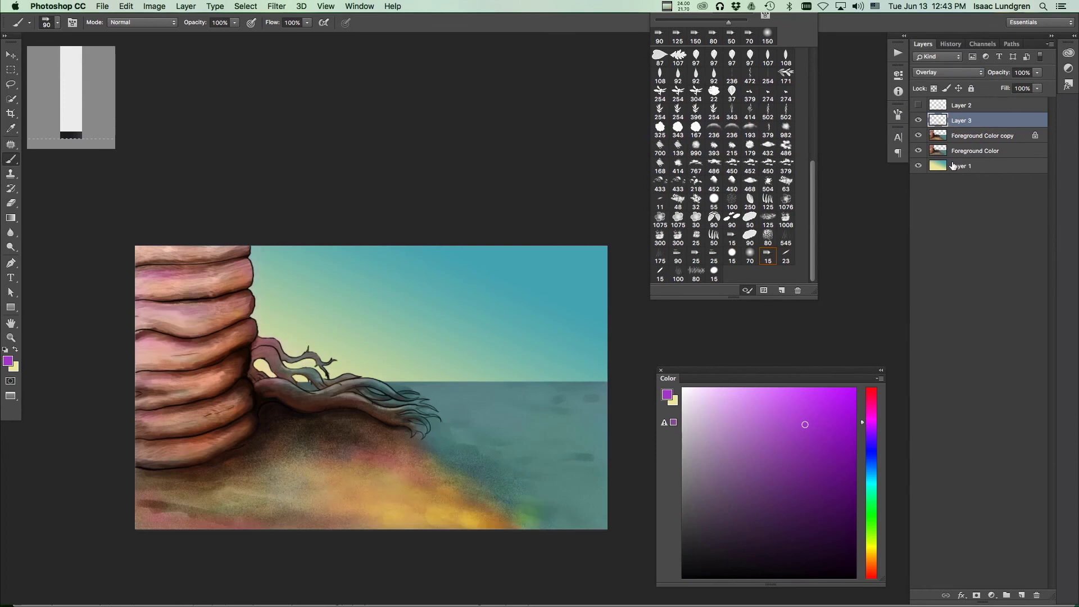
left_click(936, 73)
left_click(942, 10)
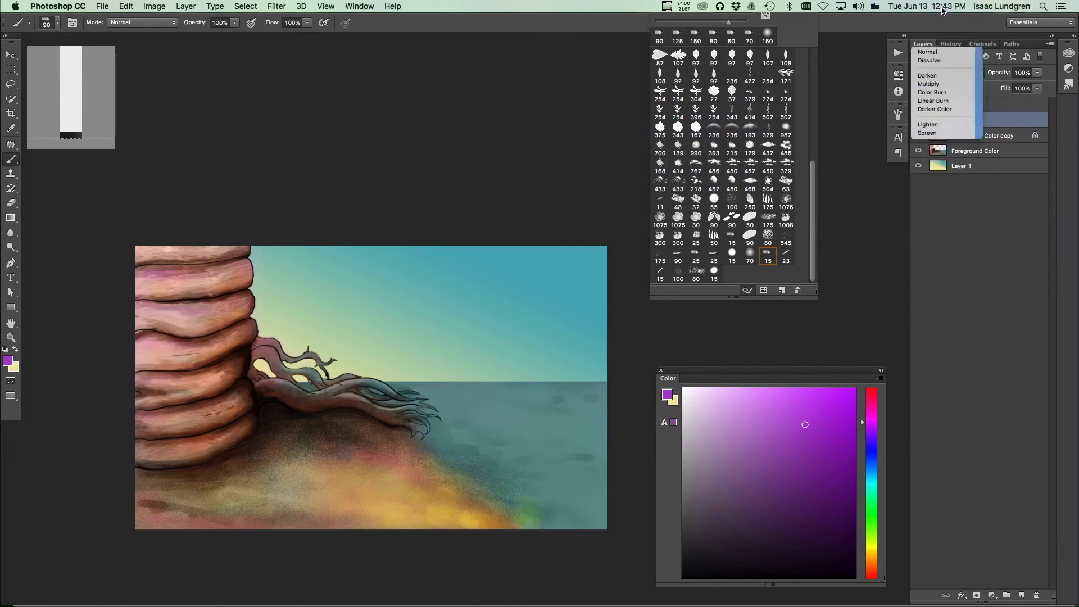
Step: Set Layer 3 to Color Burn at 40% opacity and duplicate it
left_click(949, 74)
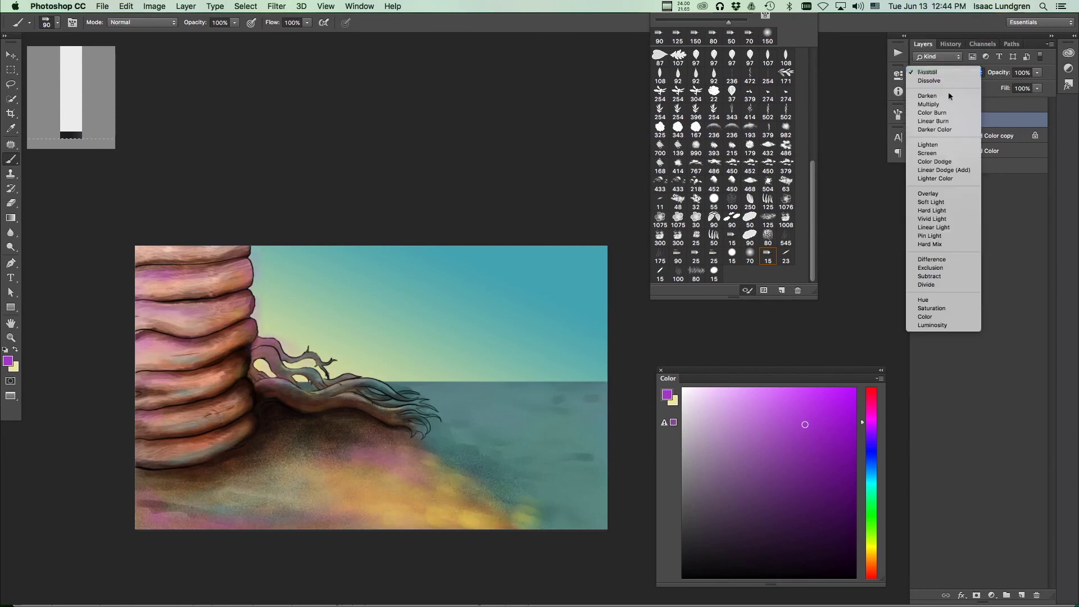
left_click(951, 115)
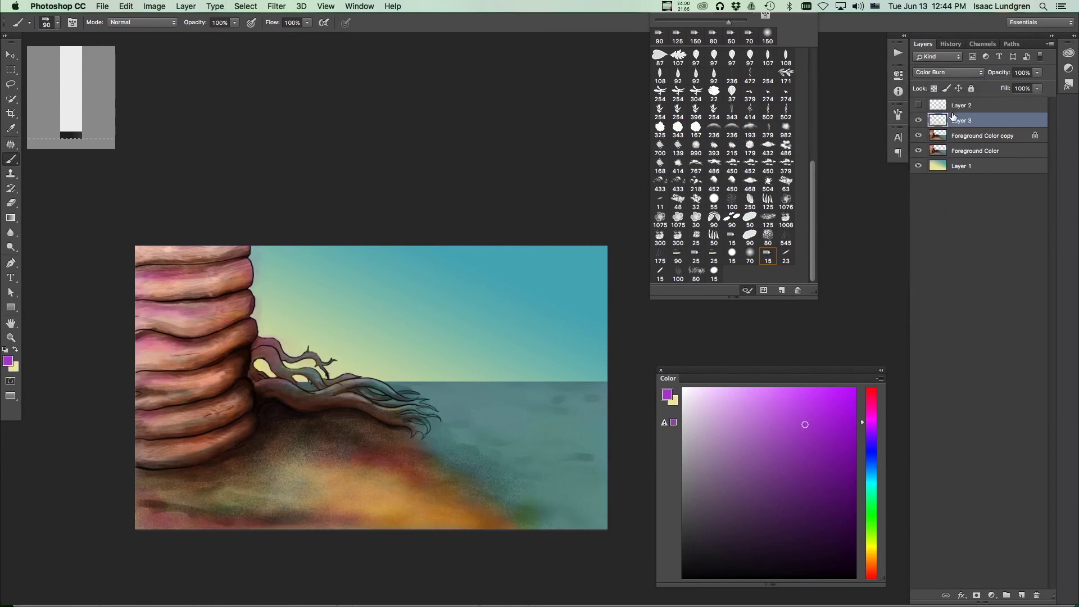
left_click(1036, 77)
mouse_move(1038, 84)
left_mouse_down()
mouse_move(999, 89)
mouse_move(1000, 397)
mouse_move(1024, 597)
left_mouse_up()
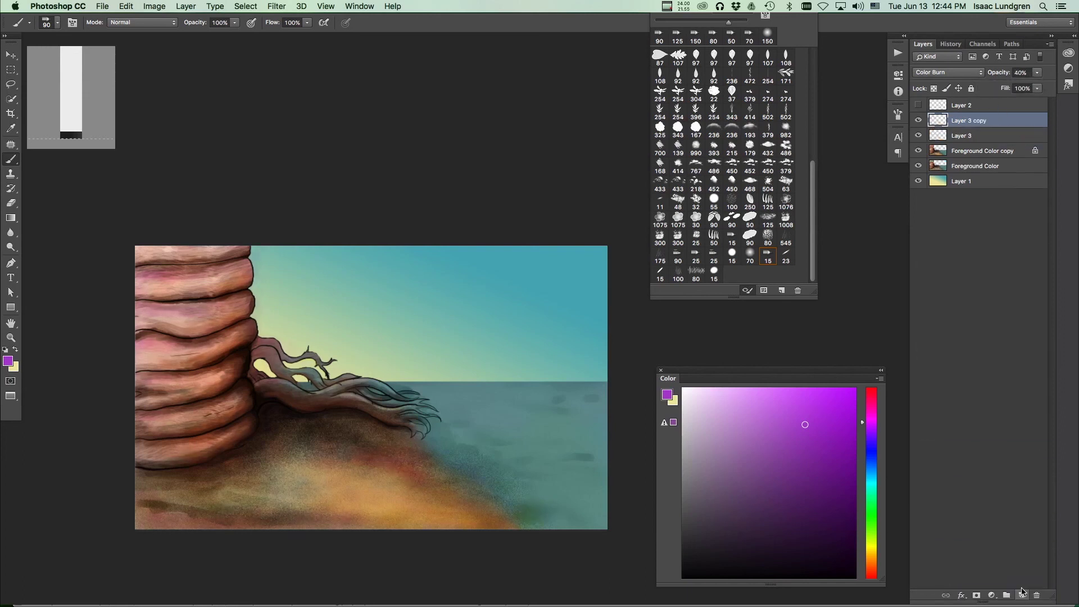
Step: Set the duplicate layer to Overlay at 52% opacity and move it below Layer 3
left_click(933, 73)
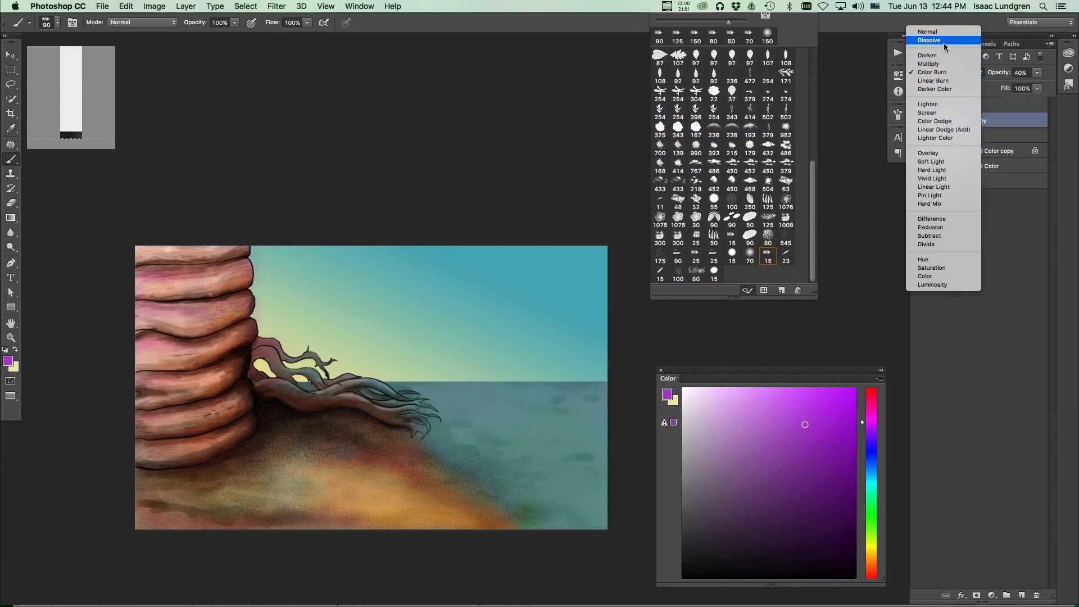
left_click(960, 153)
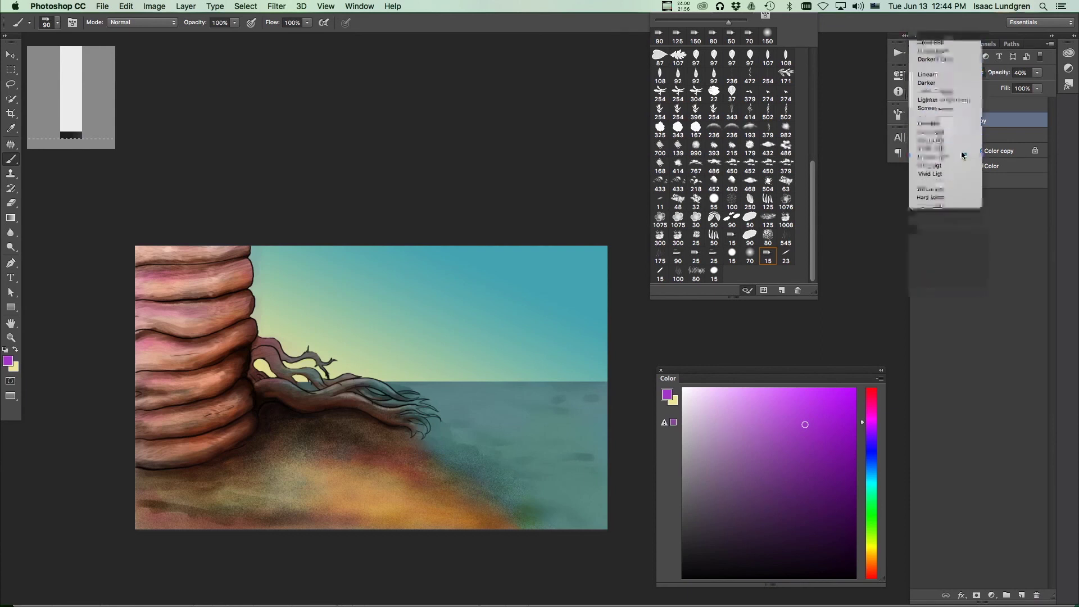
left_click_drag(978, 120, 979, 143)
left_click(1037, 73)
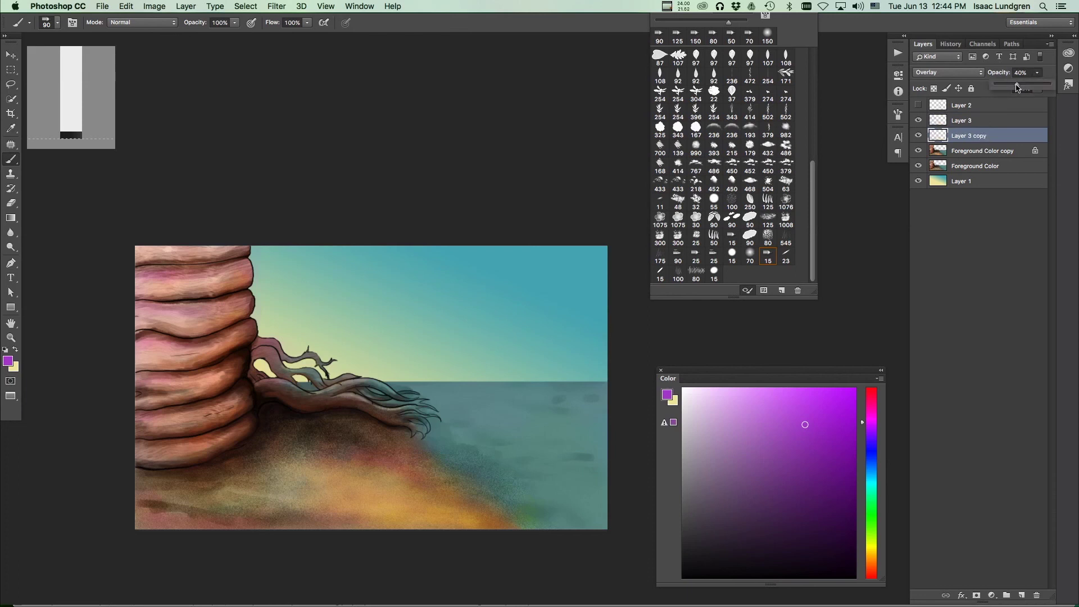
left_click_drag(1039, 88, 1033, 88)
Step: Duplicate the Overlay layer above Layer 3 and set the new copy's blend mode to Normal
left_click_drag(1007, 136, 1022, 594)
left_click_drag(985, 136, 975, 112)
left_click(959, 73)
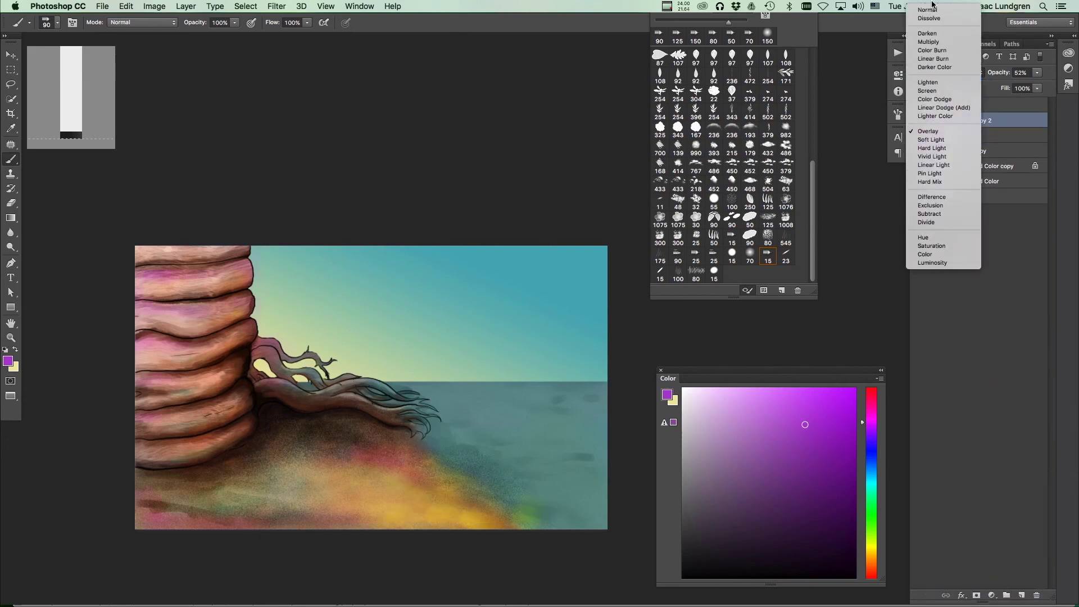
left_click(935, 15)
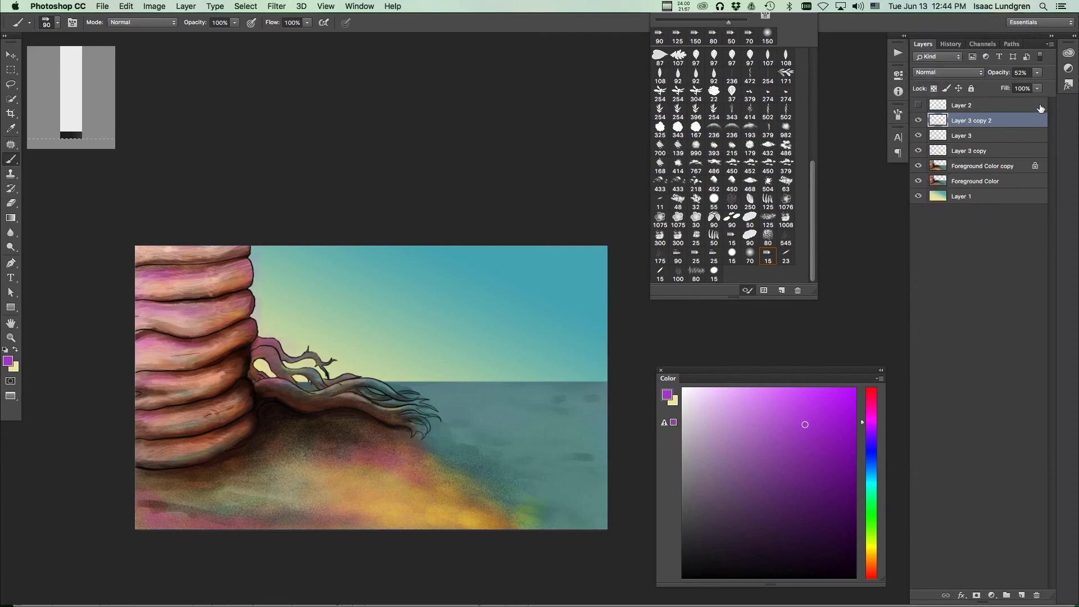
Step: Set Layer 3 copy 2 to 40% opacity and lower the Color Burn layer, Layer 3, to about 22%
left_click_drag(1040, 77, 1009, 103)
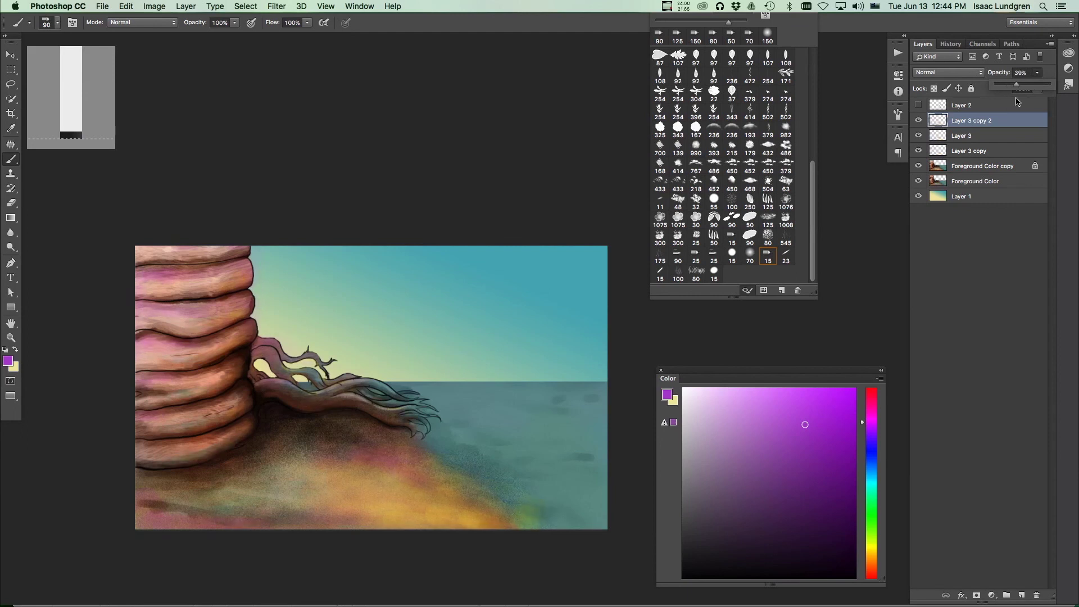
left_click_drag(1015, 102, 1021, 101)
left_click(993, 138)
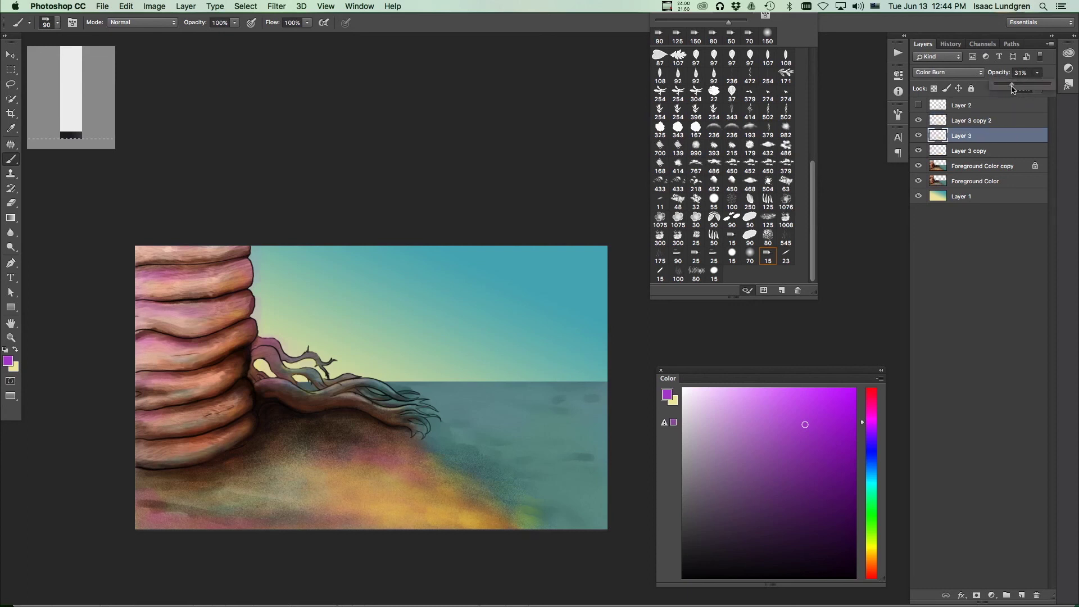
left_click(993, 151)
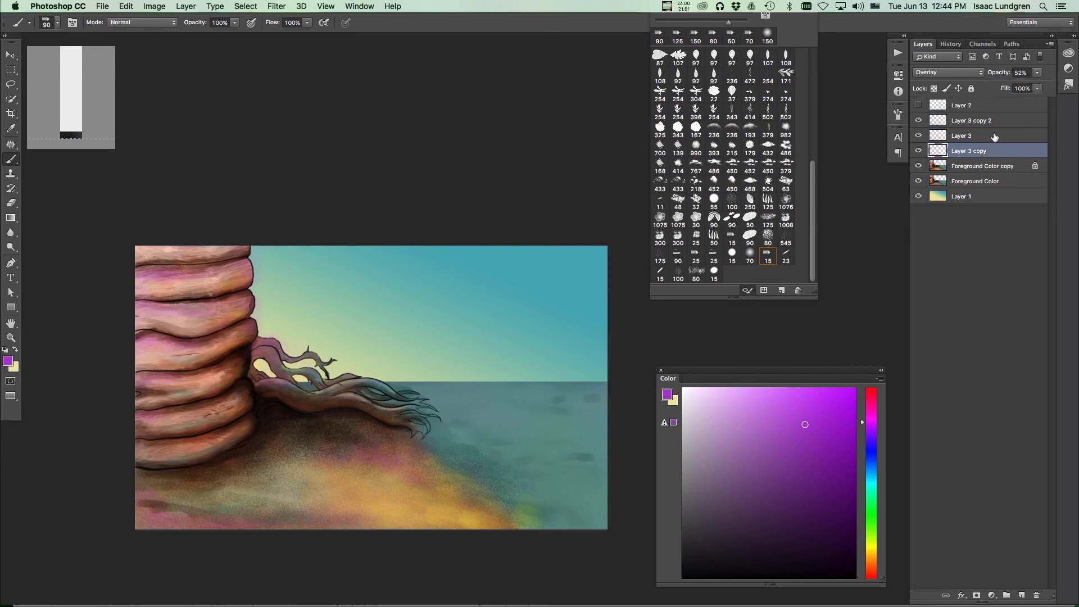
left_click(996, 131)
left_click(1037, 73)
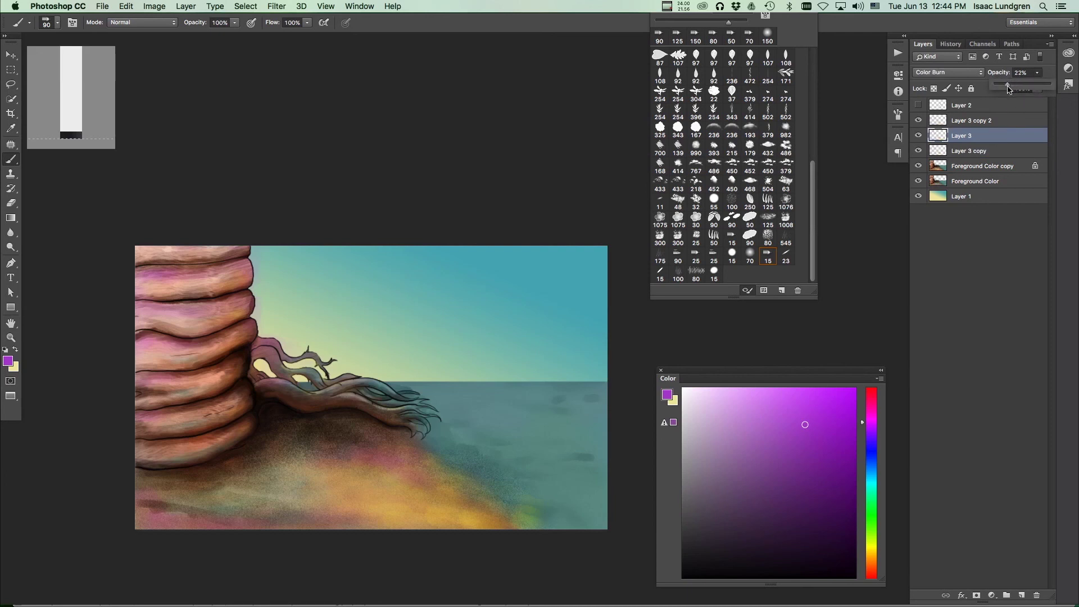
Step: Lower the opacity of the Overlay layer, Layer 3 copy, to about 34%
left_click(998, 151)
left_click(1037, 74)
left_click_drag(1026, 83, 1007, 89)
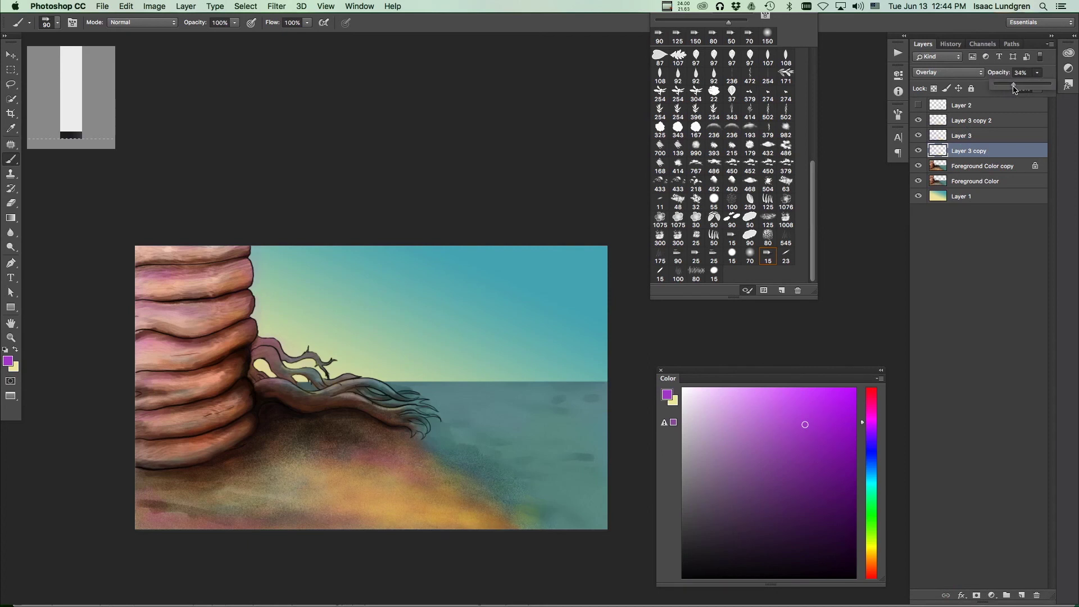
left_click(992, 123)
left_click(992, 123)
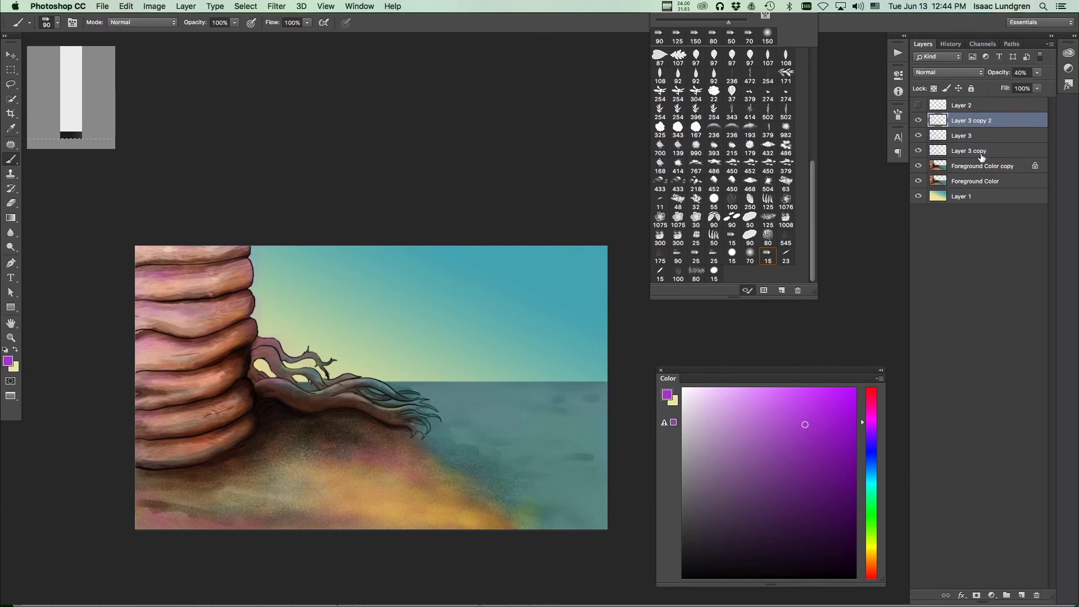
Step: Duplicate the Foreground Color copy layer and merge the duplicate with the three Layer 3 accent layers above it
left_click_drag(980, 171, 1021, 595)
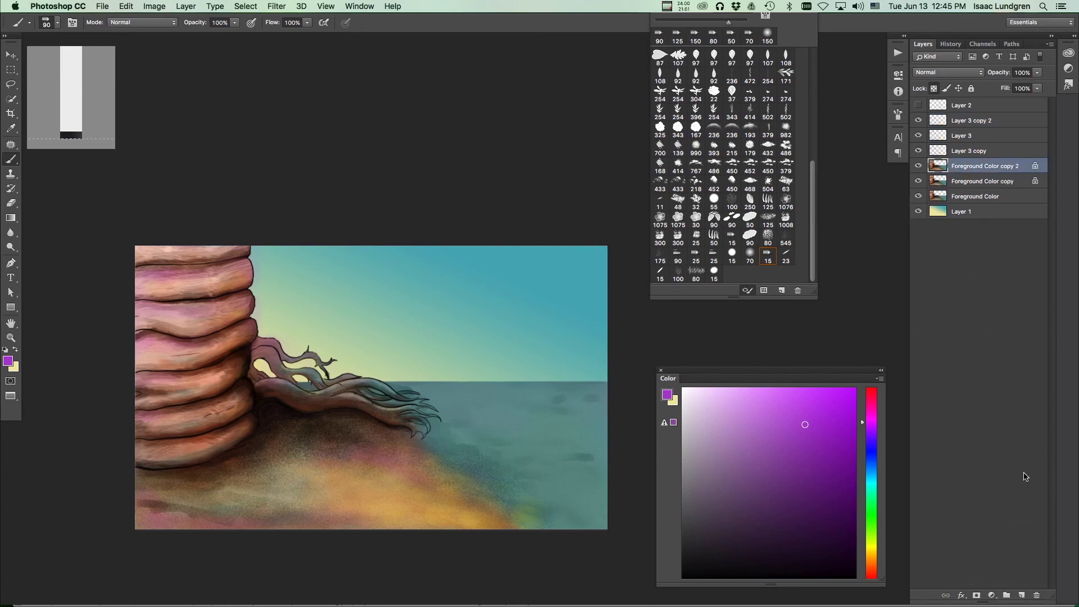
left_click(971, 125, "shift")
right_click(971, 125)
left_click(895, 434)
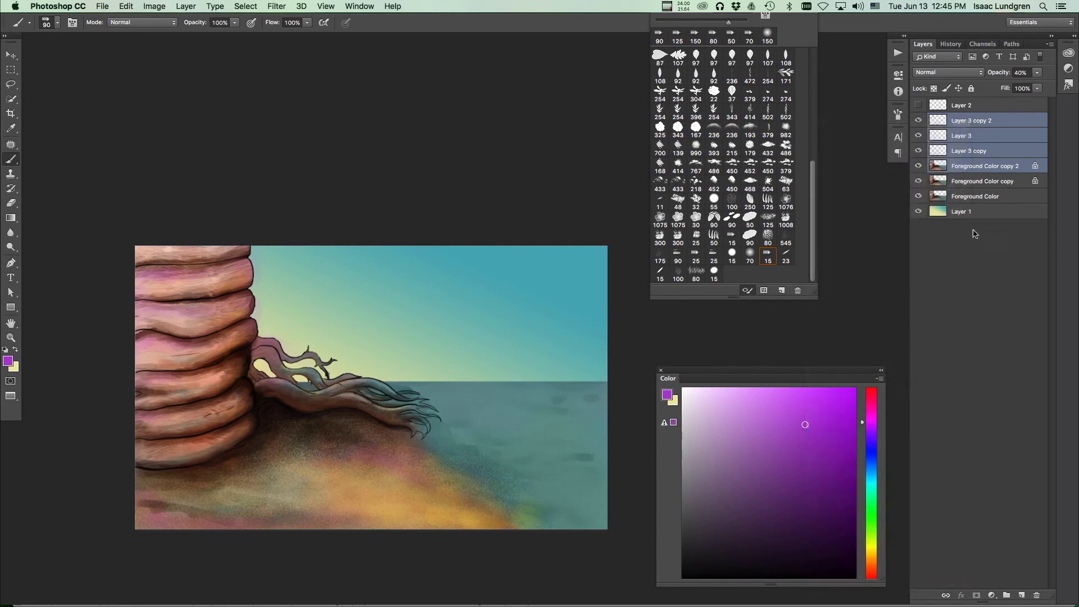
Step: Compare the painting with and without the merged accent layer, and check the foreground with the Layer 1 sky hidden
left_click(918, 121)
left_click(918, 121)
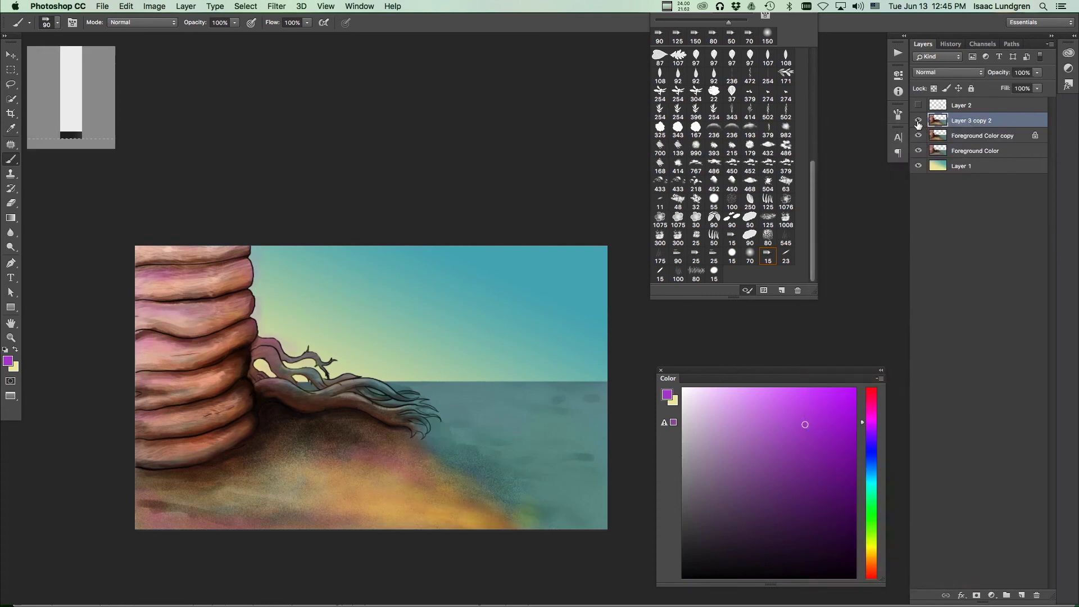
left_click(919, 121)
left_click(919, 121)
left_click(919, 120)
left_click(918, 121)
left_click(918, 150)
left_click(919, 166)
left_click(919, 166)
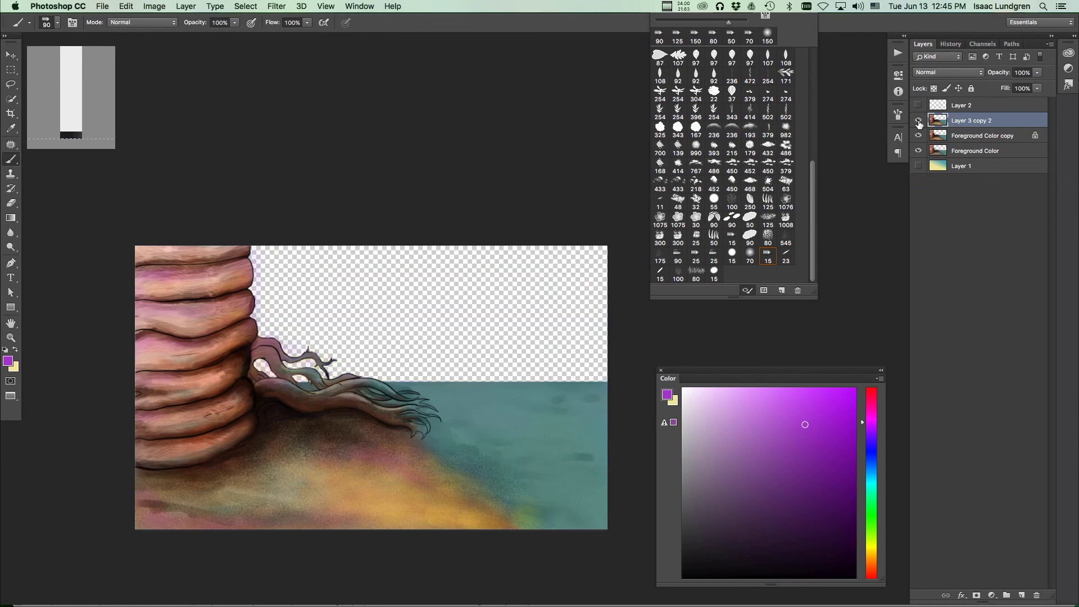
left_click(918, 167)
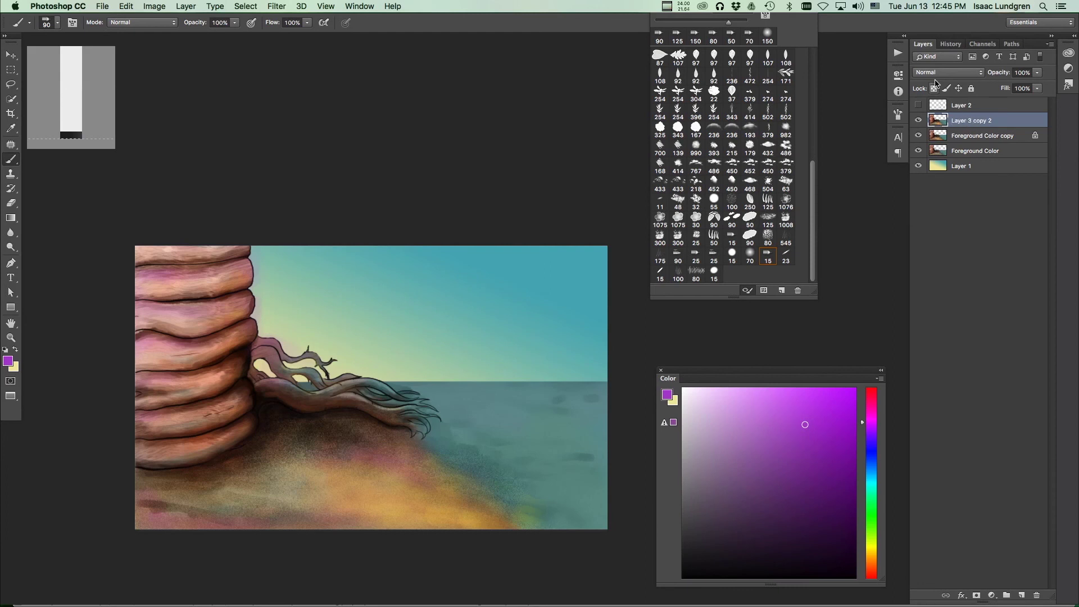
Step: Take a new history snapshot of the merged painting and review Snapshots 1 to 6, ending on Snapshot 6
left_click(950, 43)
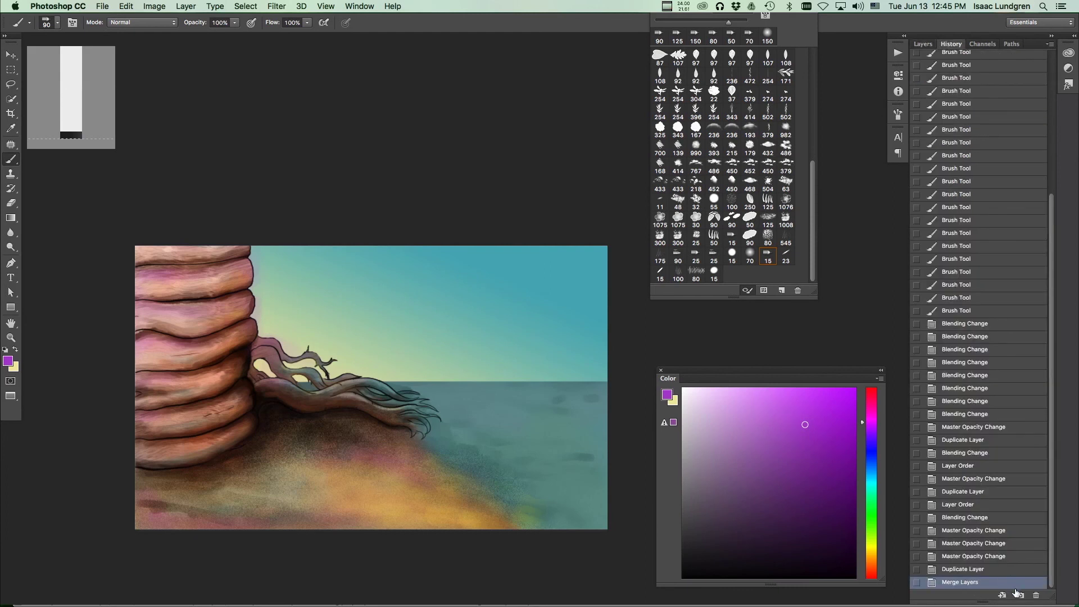
scroll(991, 216, "up", 10)
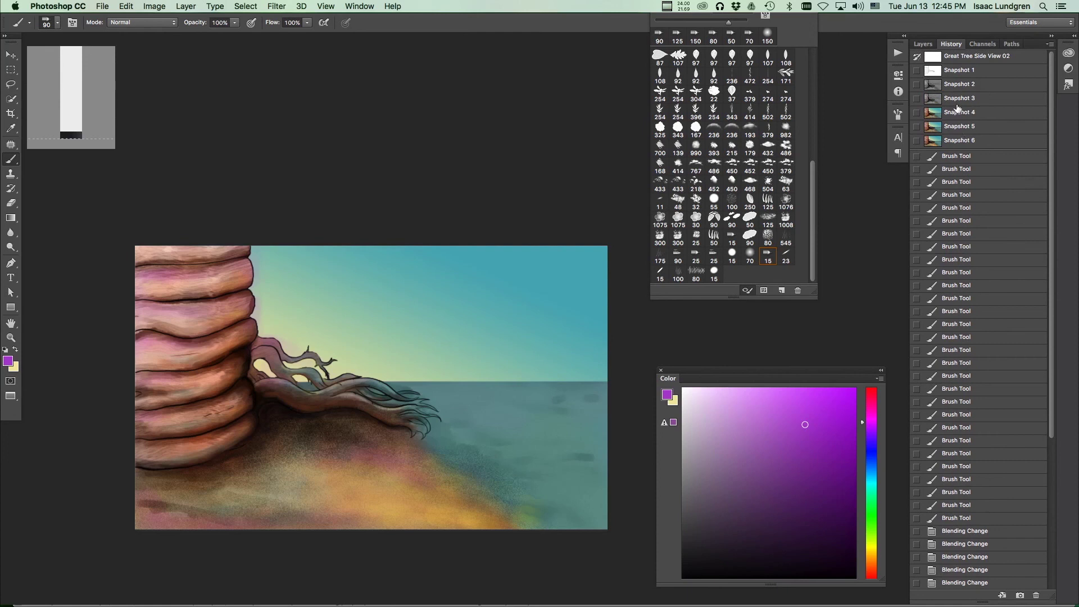
left_click(958, 74)
left_click(956, 86)
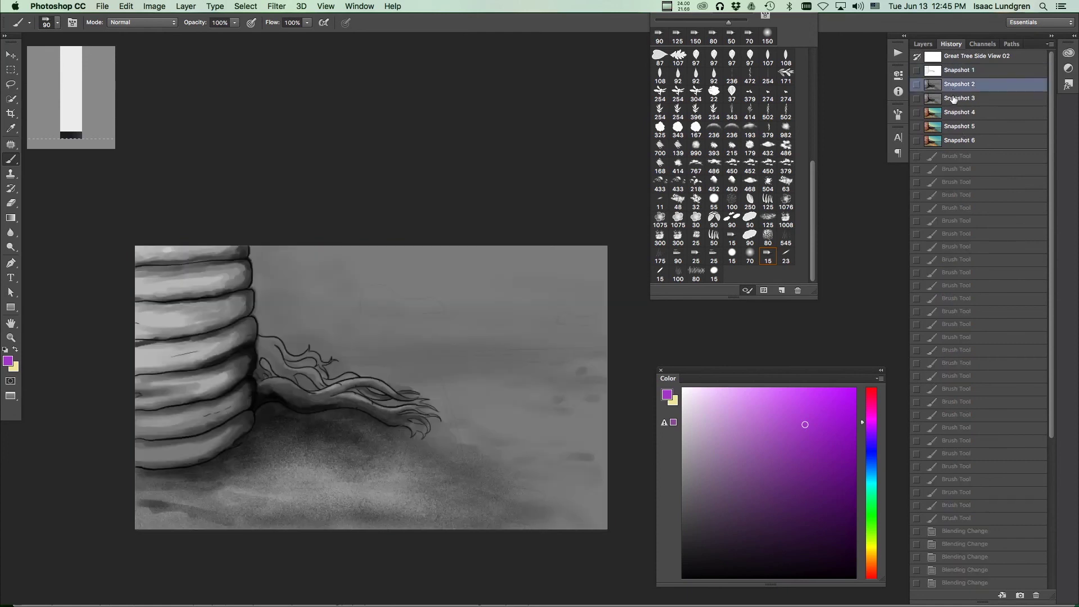
left_click(954, 100)
left_click(955, 114)
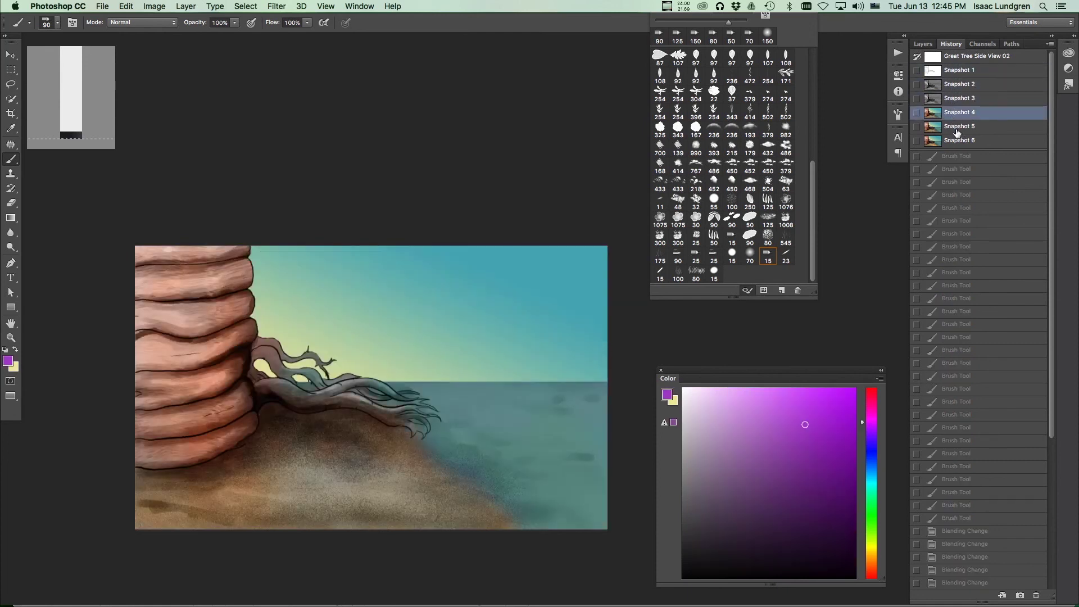
left_click(956, 127)
left_click(957, 141)
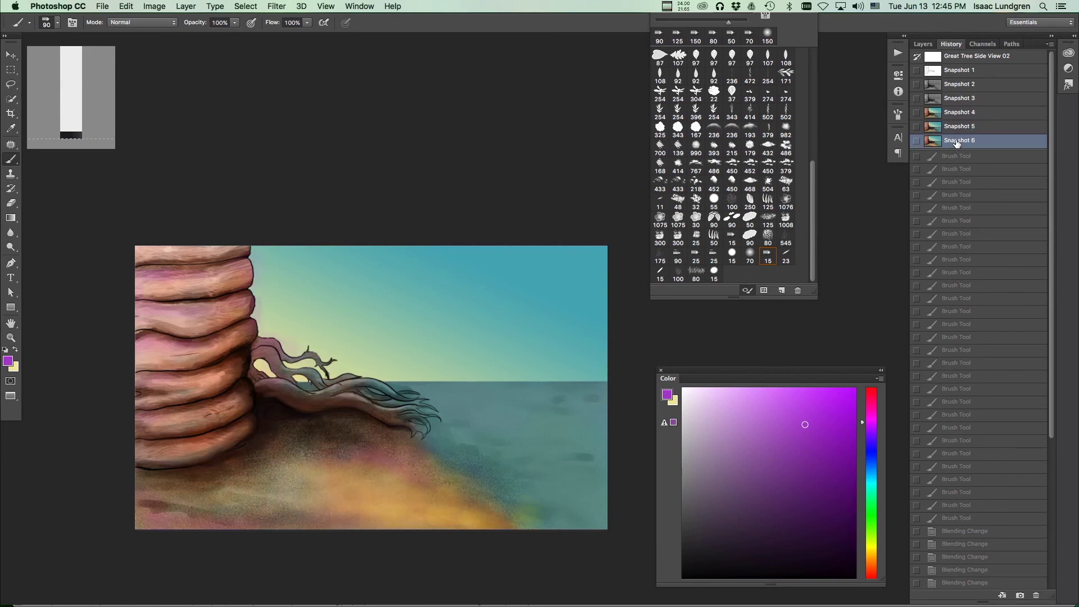
left_click(923, 43)
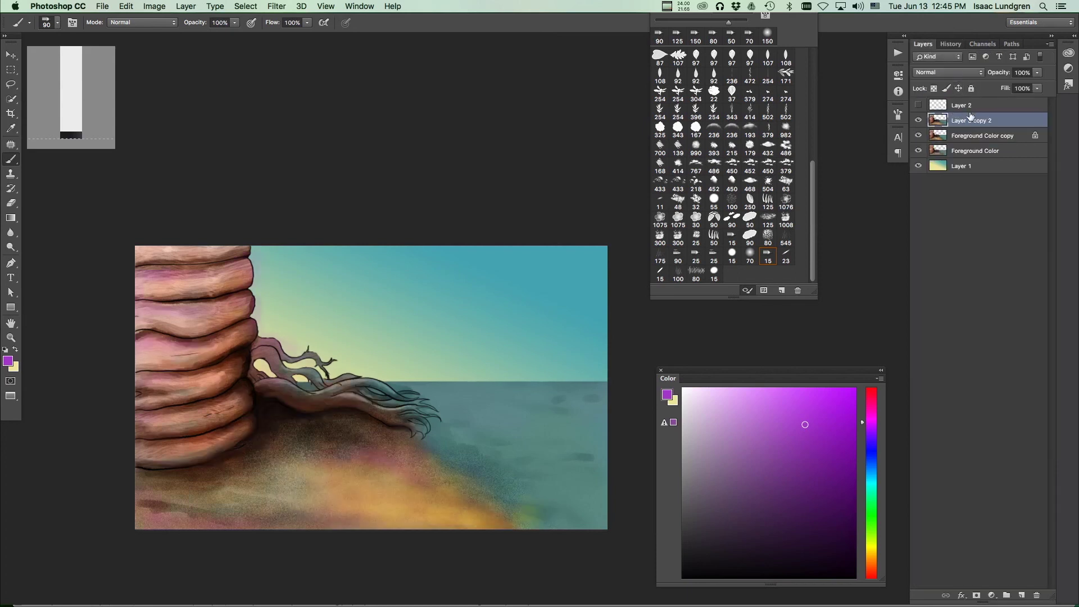
left_click(919, 121)
key("super+l")
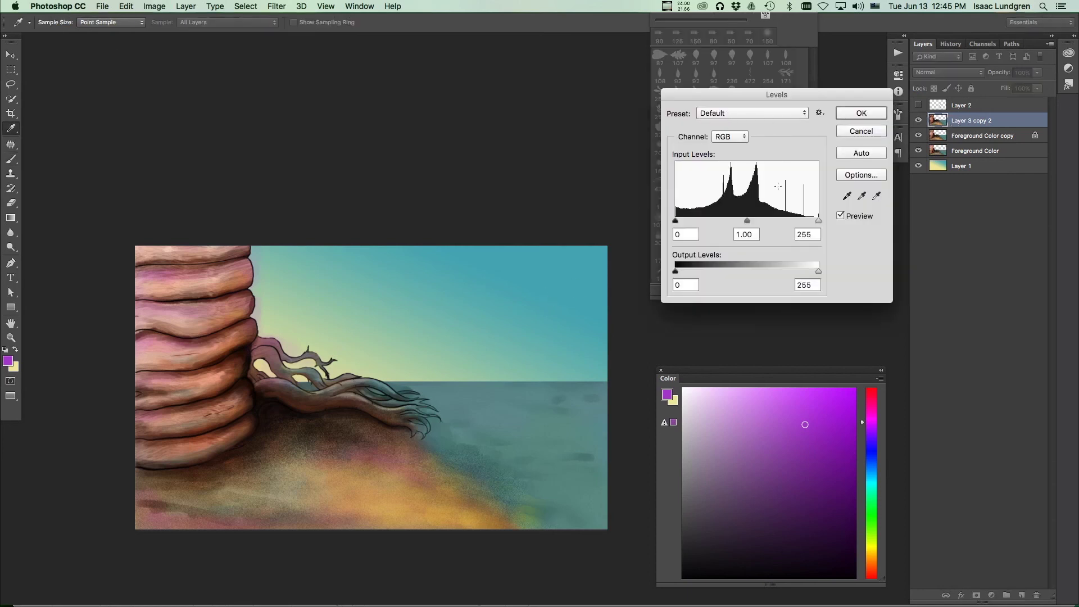
left_click(874, 119)
key("b")
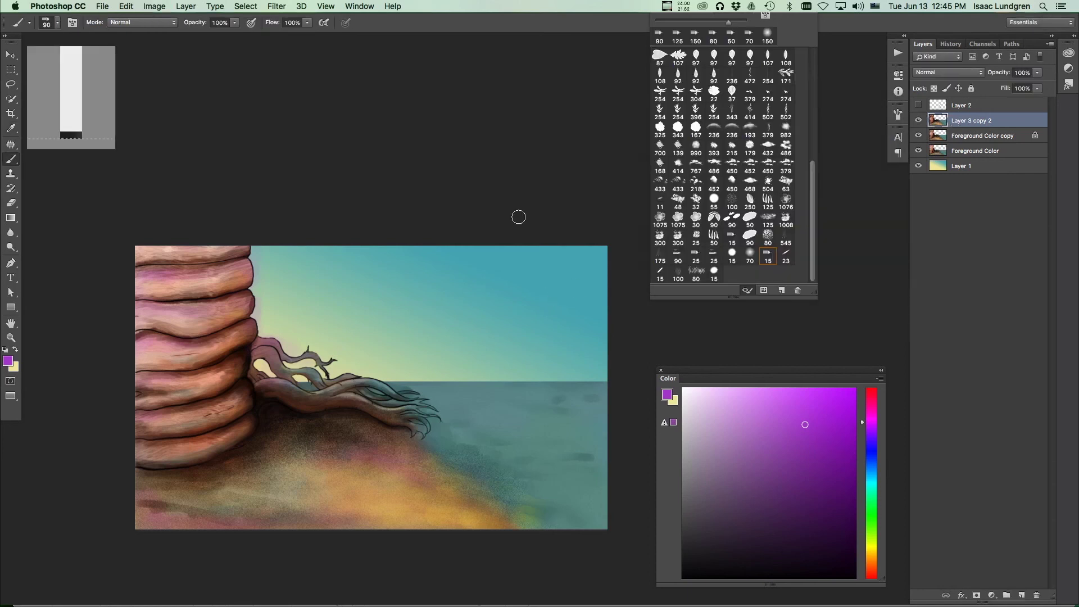
Step: Save the painting as a new Photoshop file named Great Tree Side View 02 01.psd
left_click(106, 7)
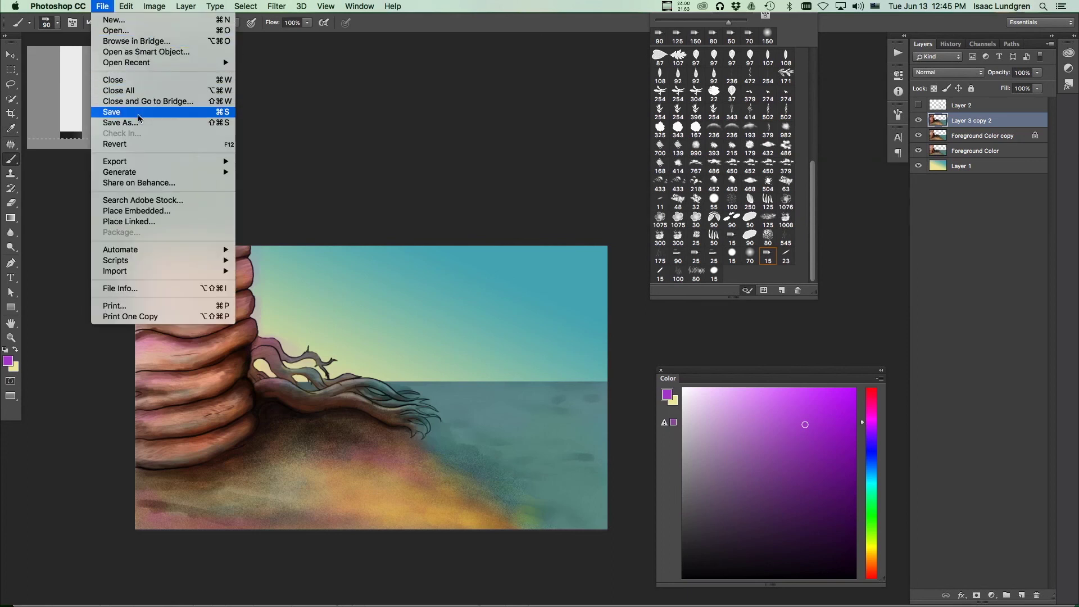
left_click(121, 123)
key("Right")
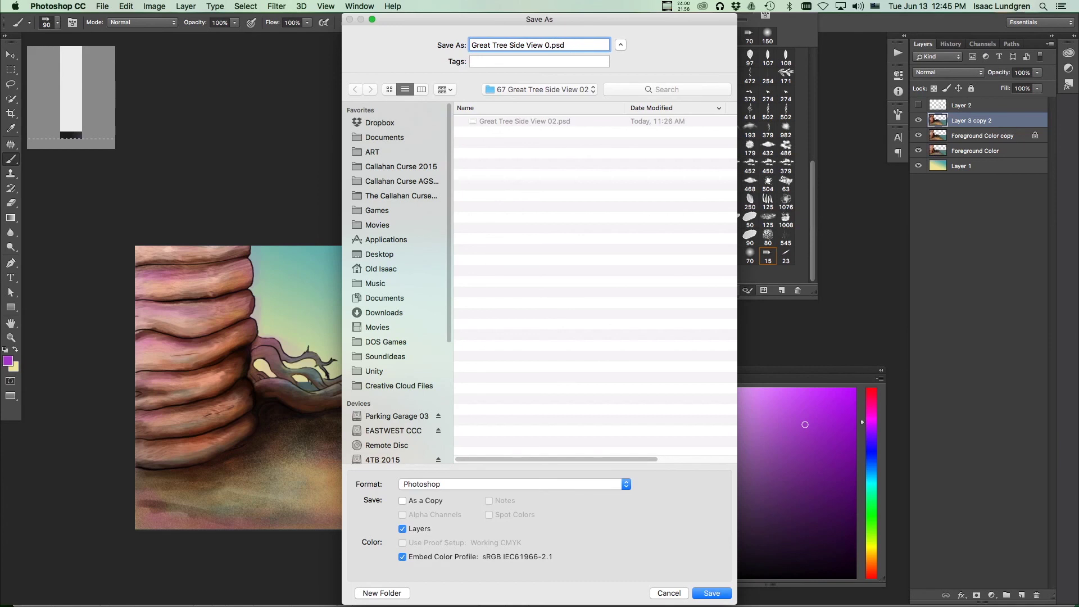
type("2 01")
key("Return")
key("Return")
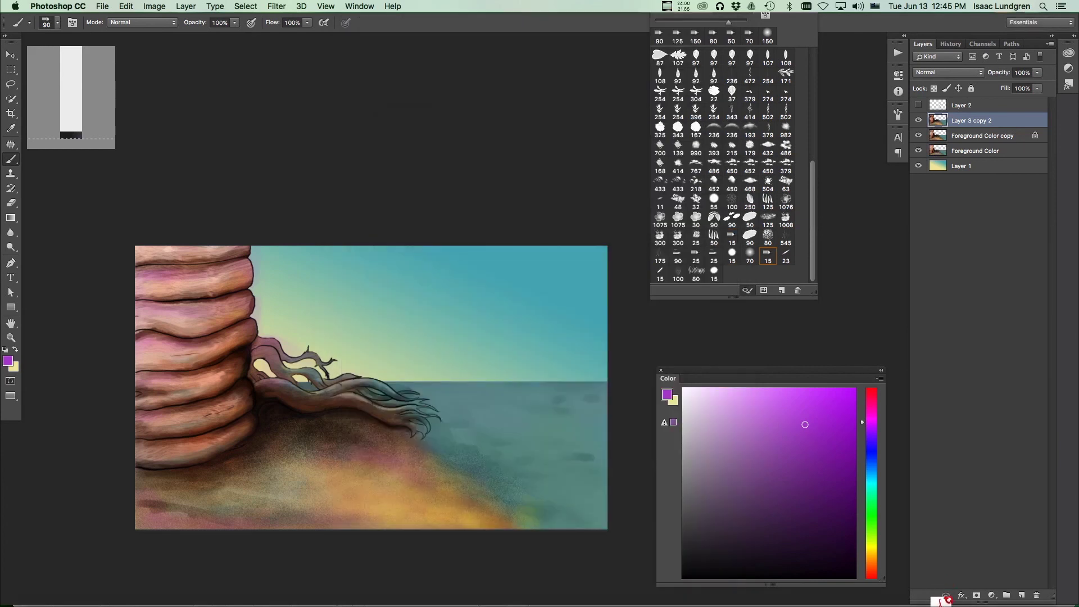
Step: Save another version of the painting as Great Tree Side View 02 02.psd
key("super+shift+s")
key("Right")
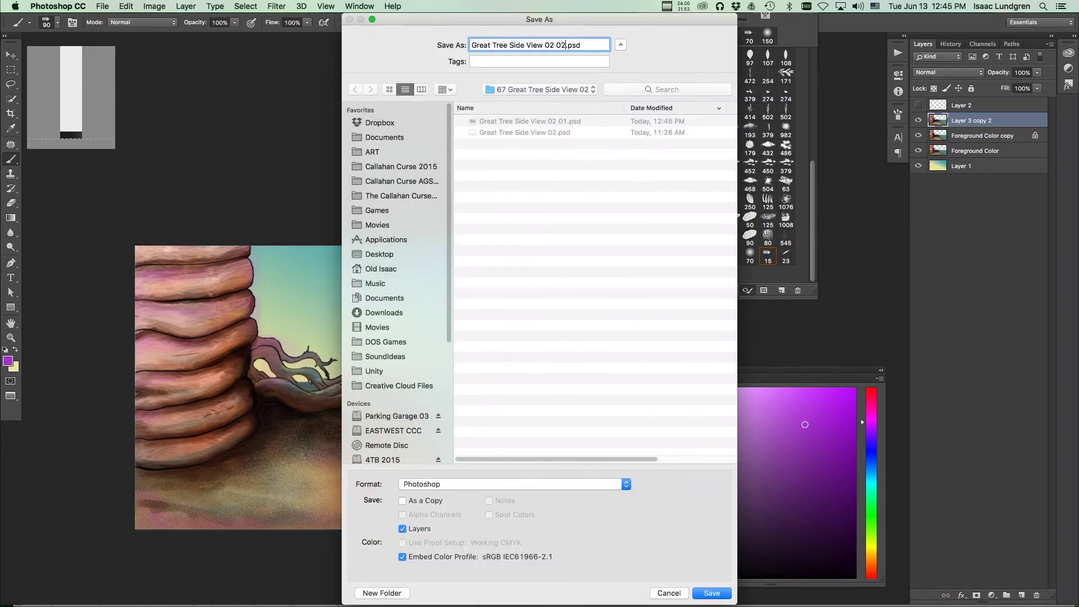
key("Return")
key("Return")
Step: Apply Levels to the merged Layer 3 copy 2 with midtones at about 0.78 and the white input at about 235
left_click(918, 120)
left_click(917, 121)
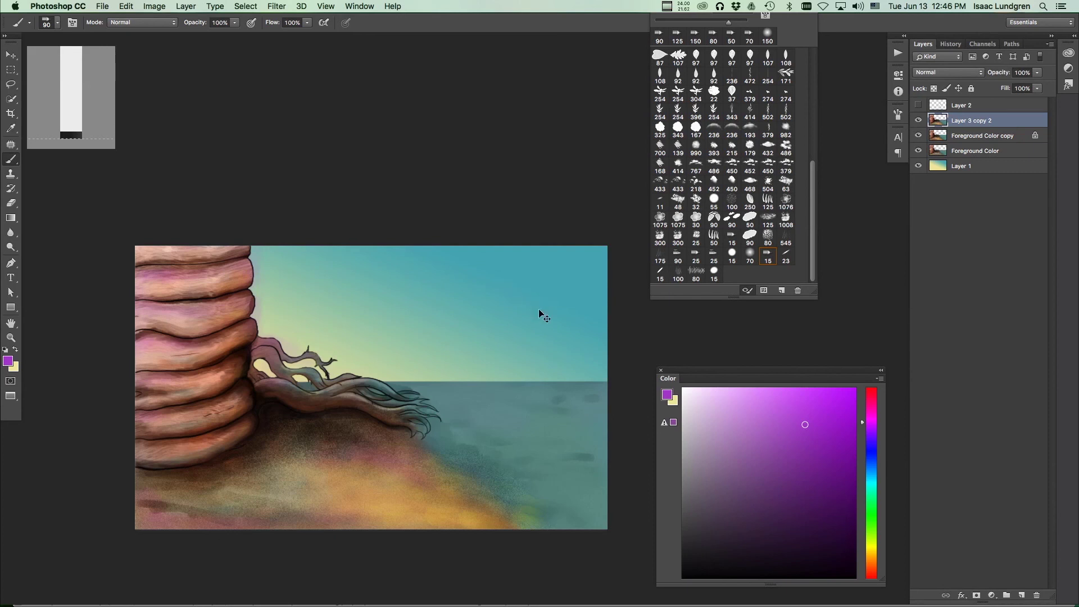
key("super+l")
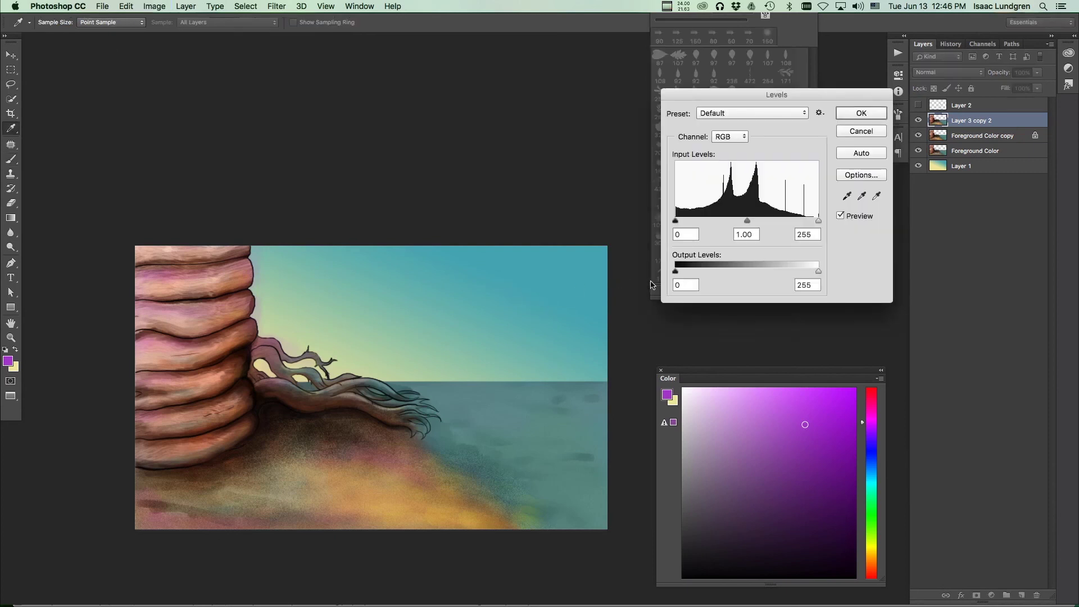
left_click(858, 133)
mouse_move(820, 218)
left_mouse_down()
mouse_move(749, 225)
mouse_move(808, 223)
left_mouse_up()
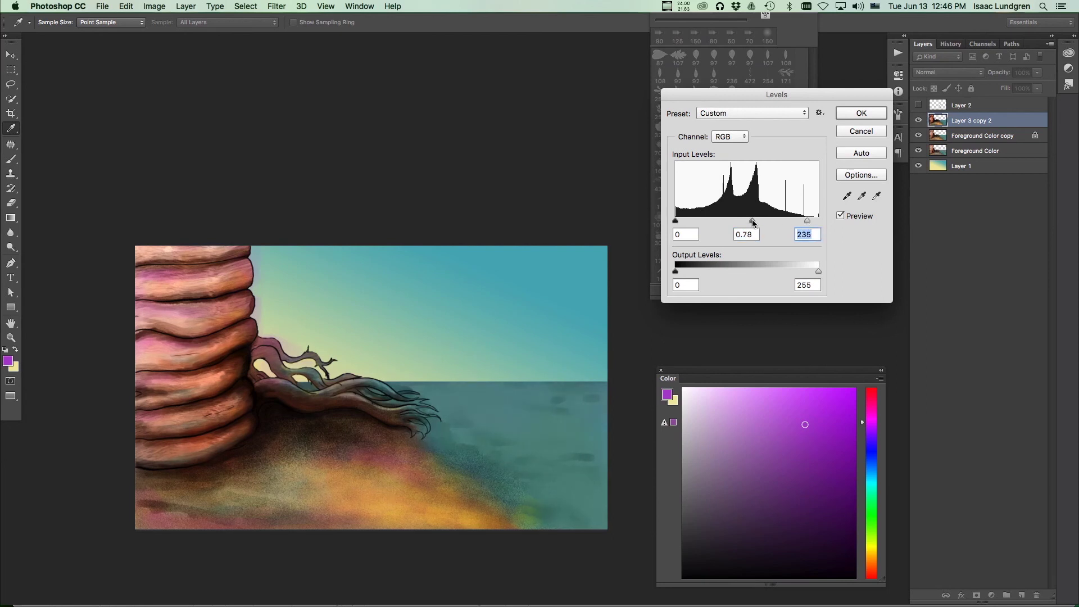
left_click_drag(753, 221, 752, 221)
left_click(753, 221)
left_click(840, 217)
left_click(840, 217)
left_click_drag(809, 221, 808, 221)
left_click(752, 222)
left_click(865, 117)
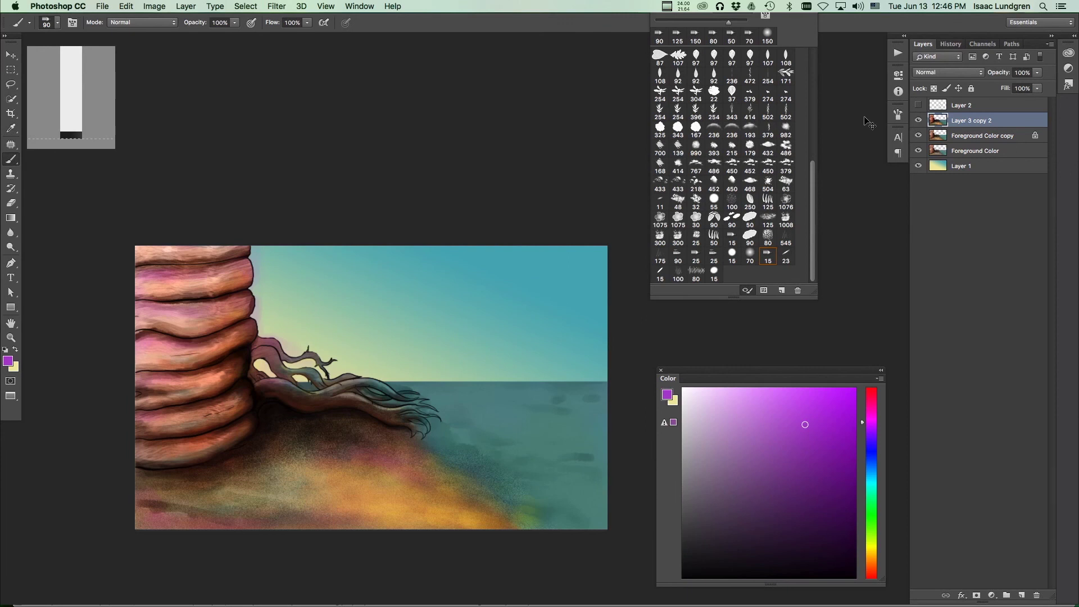
Step: Darken the upper tones of Layer 3 copy 2 with Curves, bending the RGB curve through about input 154, output 142
key("super+m")
left_click_drag(834, 70, 653, 127)
left_click_drag(607, 240, 609, 244)
left_click_drag(673, 175, 674, 177)
left_click_drag(608, 242, 592, 259)
left_click(617, 236)
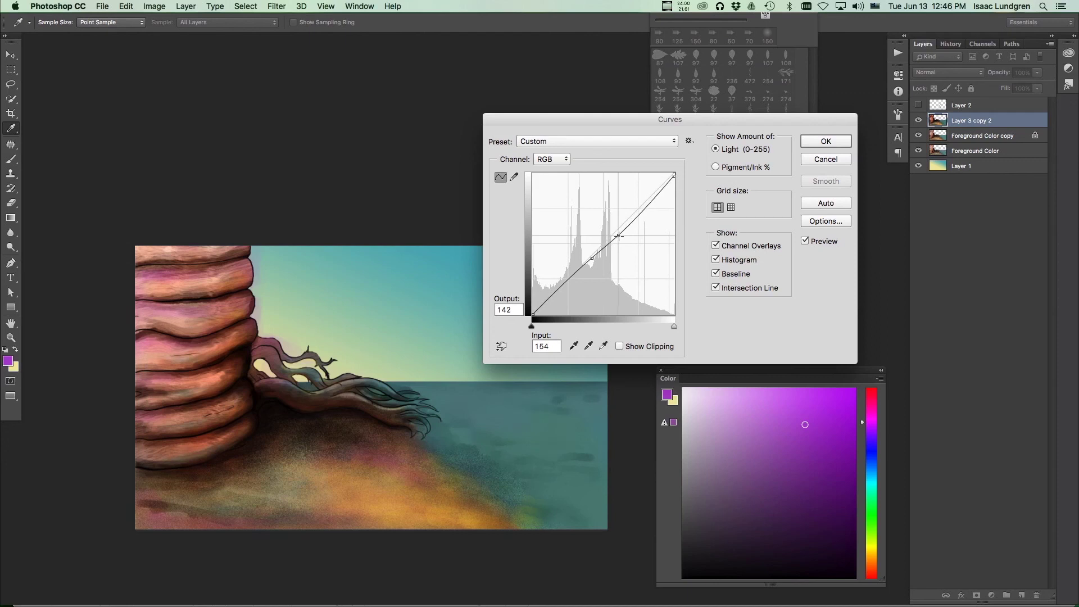
left_click_drag(619, 235, 618, 236)
key("Return")
Step: Apply a second Levels adjustment to Layer 3 copy 2 with midtones at 0.90 and the white input at 247
key("super+l")
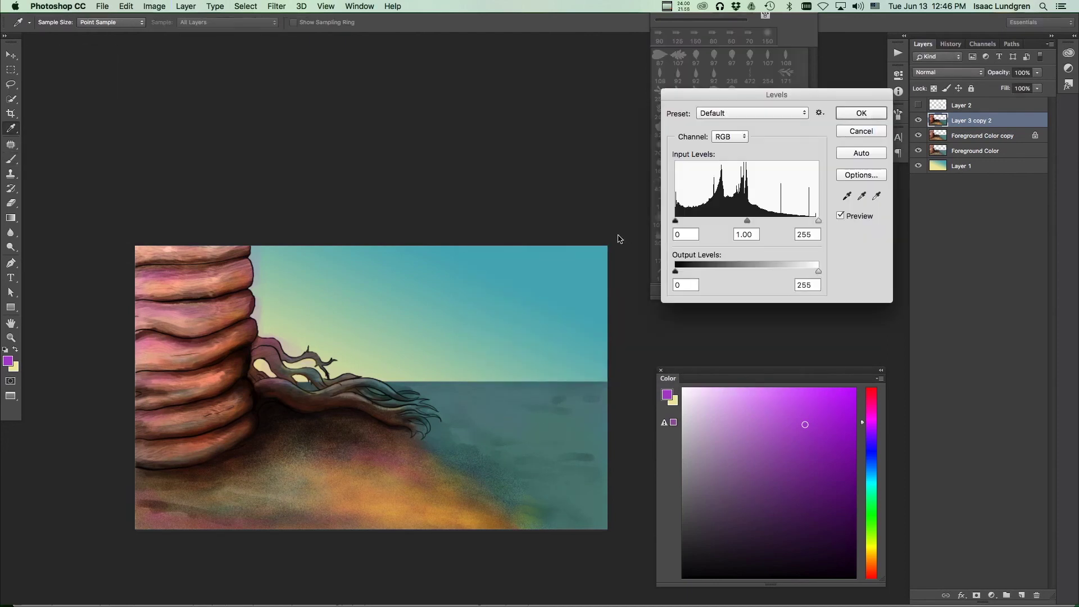
left_click_drag(814, 222, 815, 223)
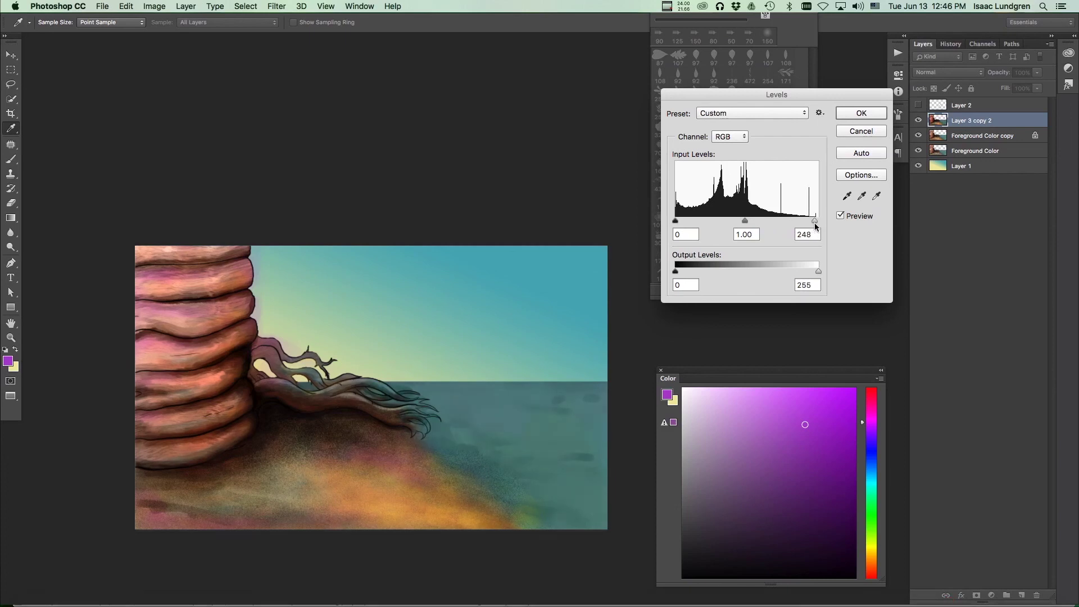
left_click(748, 222)
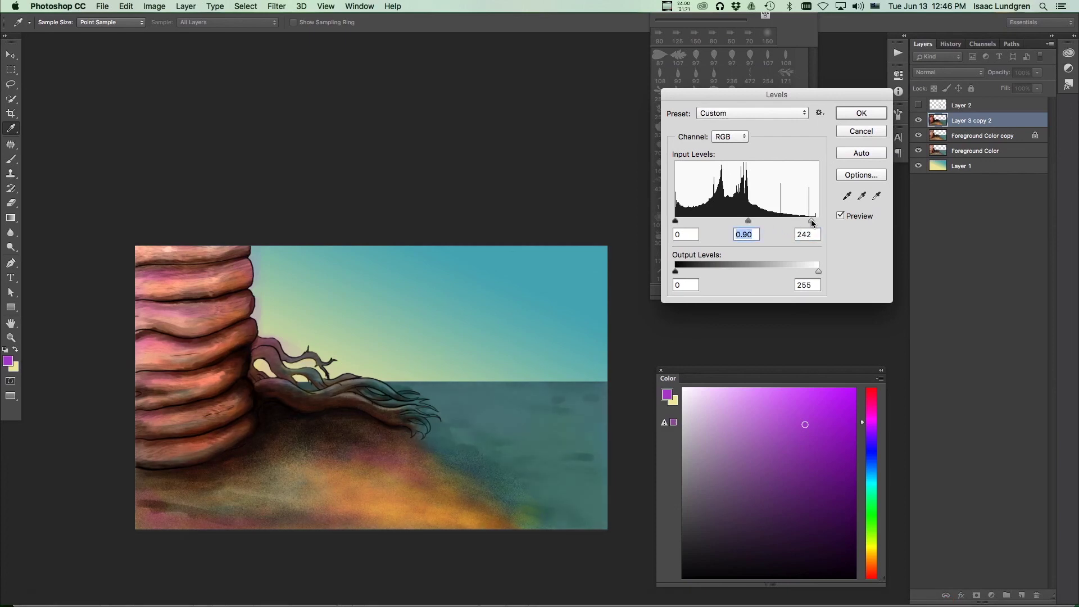
left_click(814, 223)
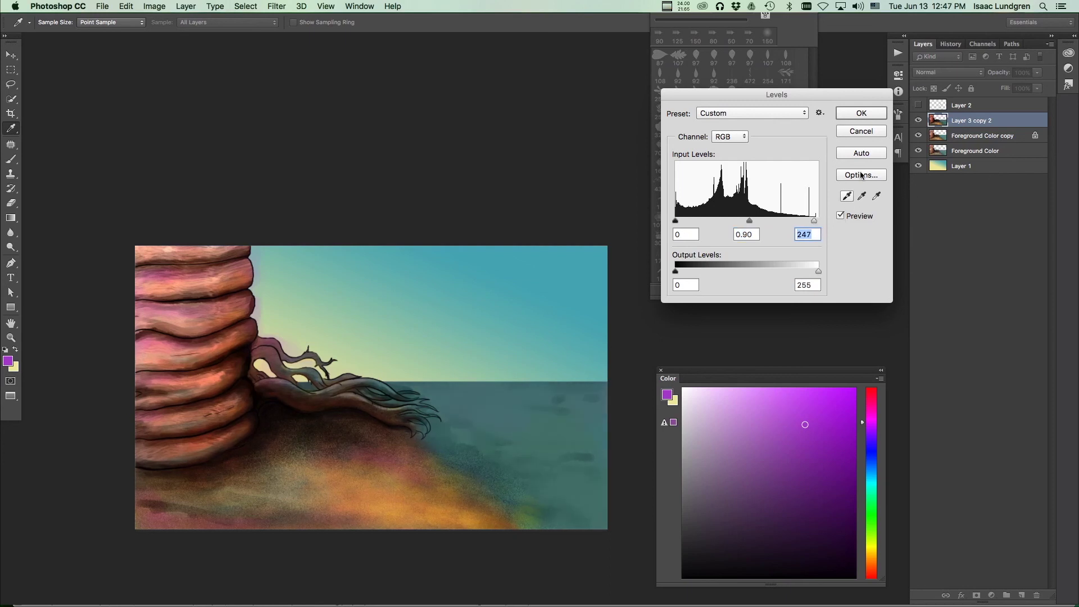
left_click(861, 113)
key("b")
Step: Compare the adjusted Layer 3 copy 2 with the original foreground coloring beneath it
left_click(918, 120)
left_click(918, 120)
left_click(918, 120)
left_click(919, 120)
left_click(918, 120)
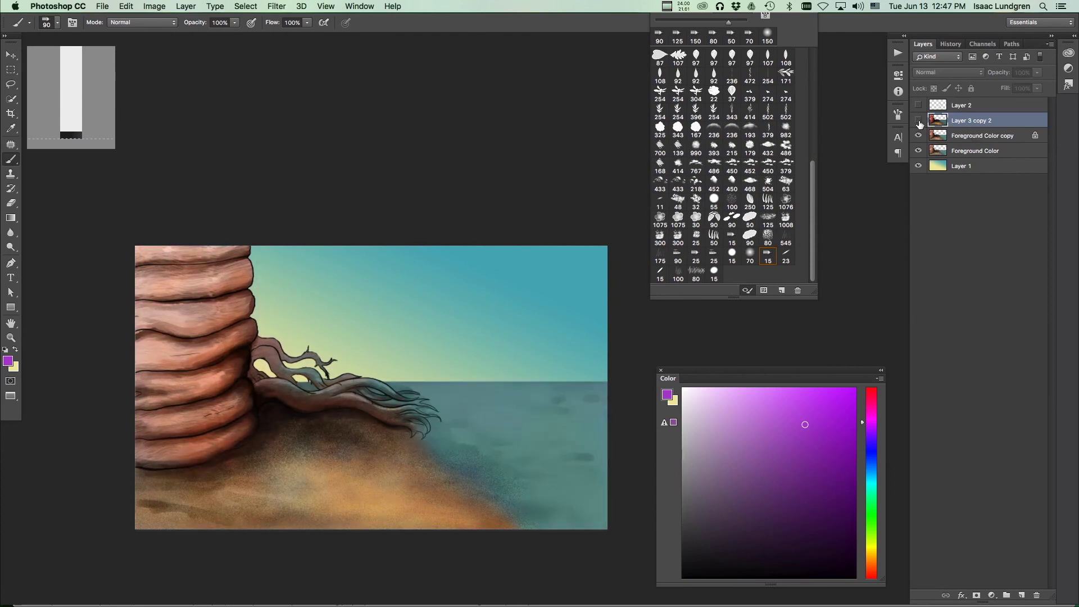
left_click(919, 121)
left_click(919, 120)
left_click(918, 120)
Step: Examine the trunk edge, roots and hill of the adjusted painting up close
mouse_move(261, 382)
left_mouse_down()
mouse_move(333, 345)
mouse_move(272, 373)
left_mouse_up()
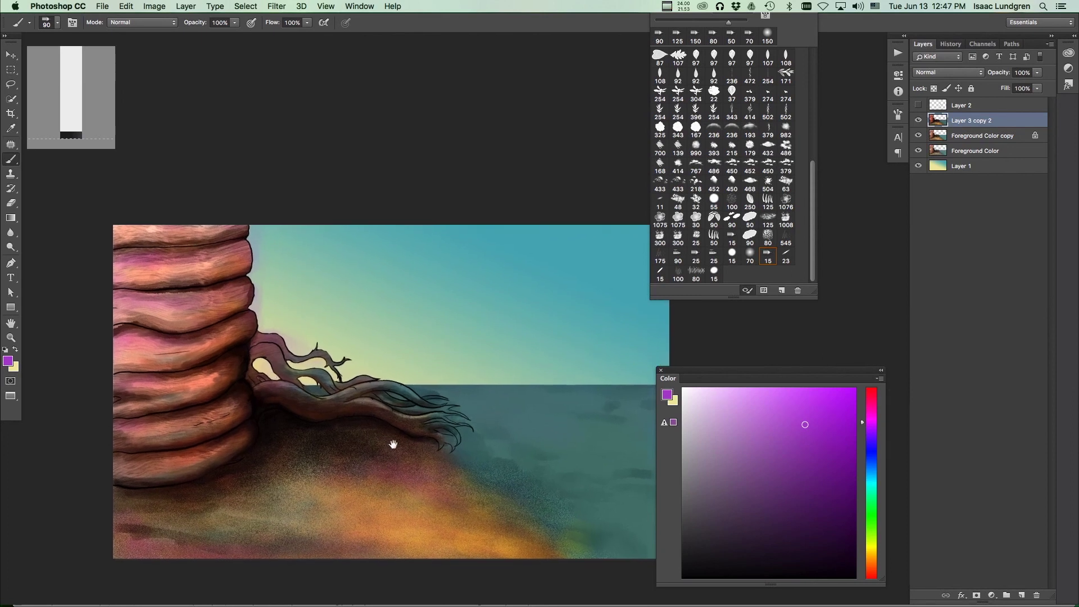
left_click_drag(284, 472, 311, 465)
left_click(440, 403, "alt")
left_click(443, 400, "alt")
left_click(409, 409, "alt")
left_click(301, 452, "alt")
left_click_drag(410, 415, 407, 417)
left_click_drag(374, 374, 353, 412)
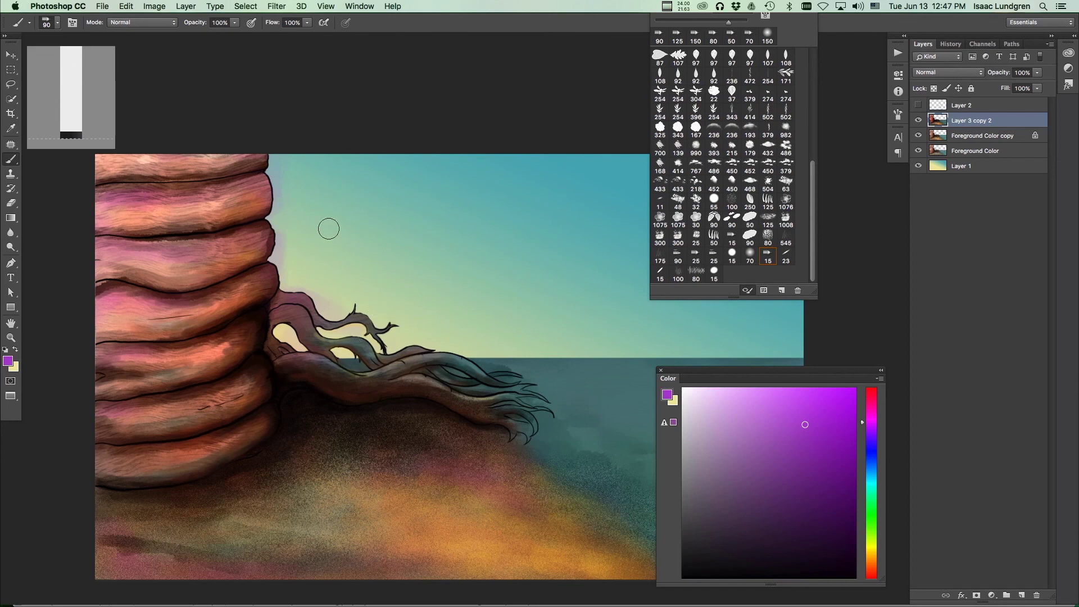
Step: Clear the color spill outside the foreground outlines on Layer 3 copy 2, using an inverted selection loaded from the Foreground Color layer
left_click(918, 120)
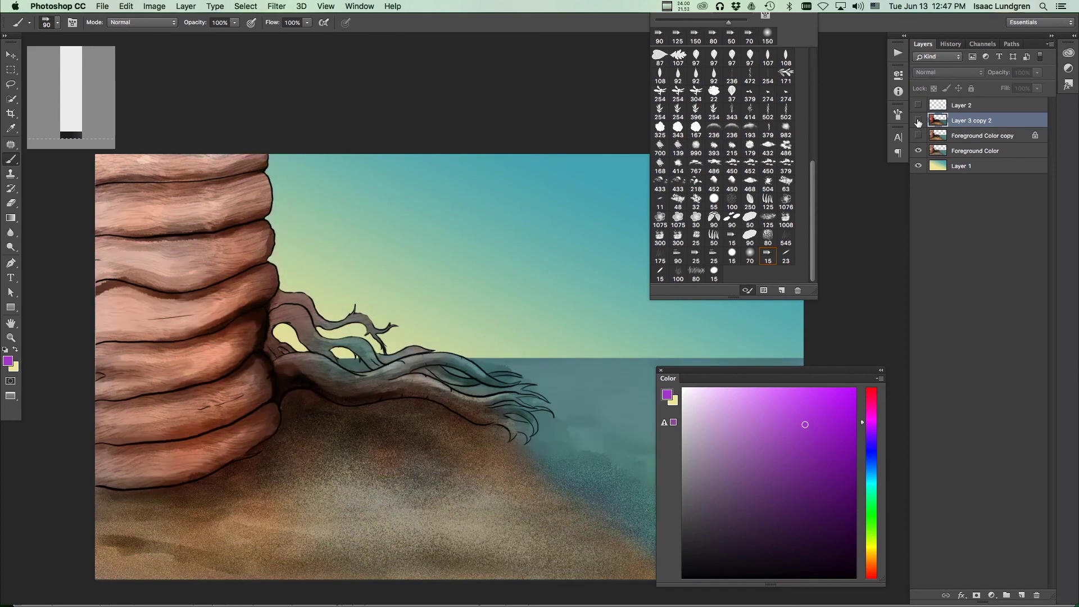
left_click(947, 151)
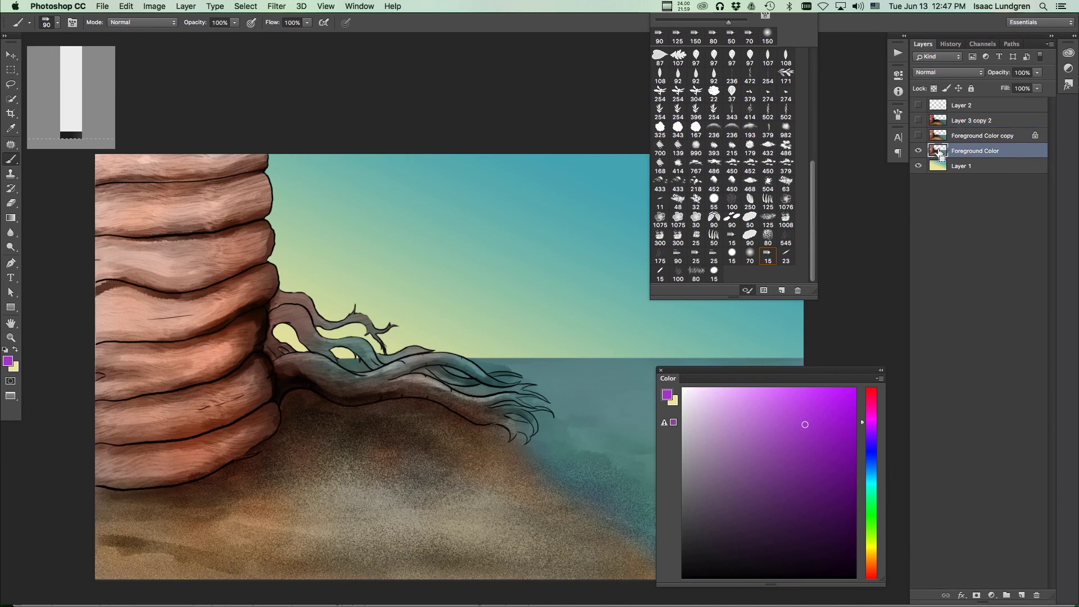
left_click(937, 150, "super")
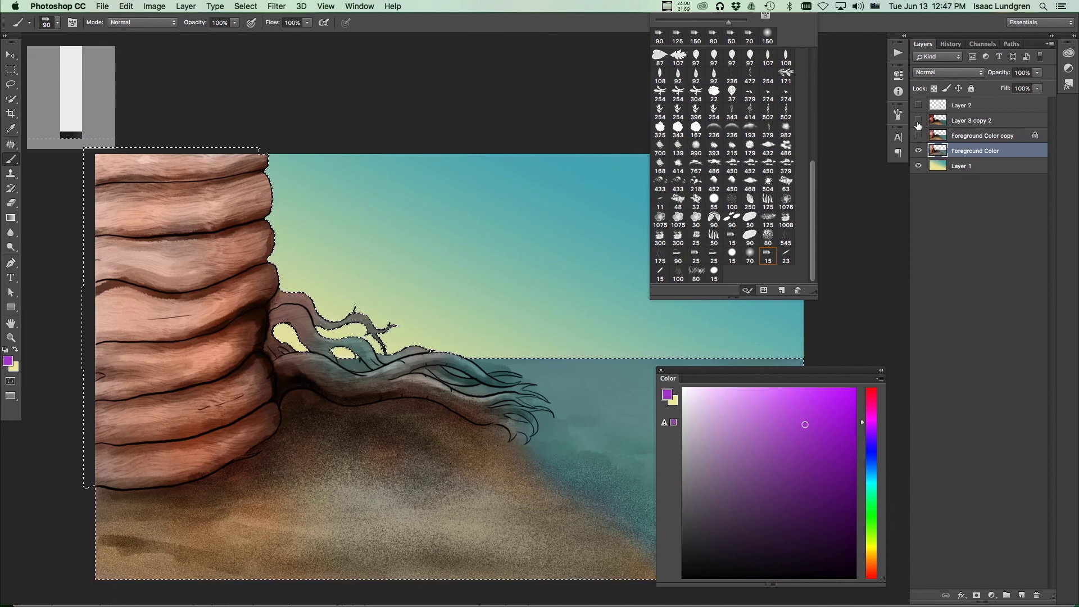
left_click(918, 121)
left_click(938, 121)
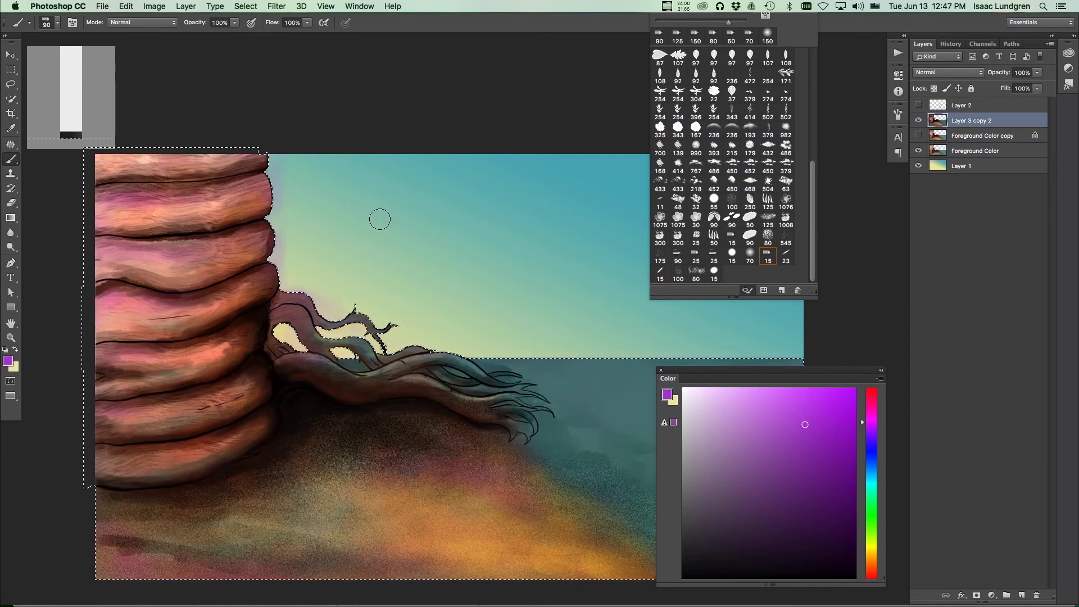
key("super+z")
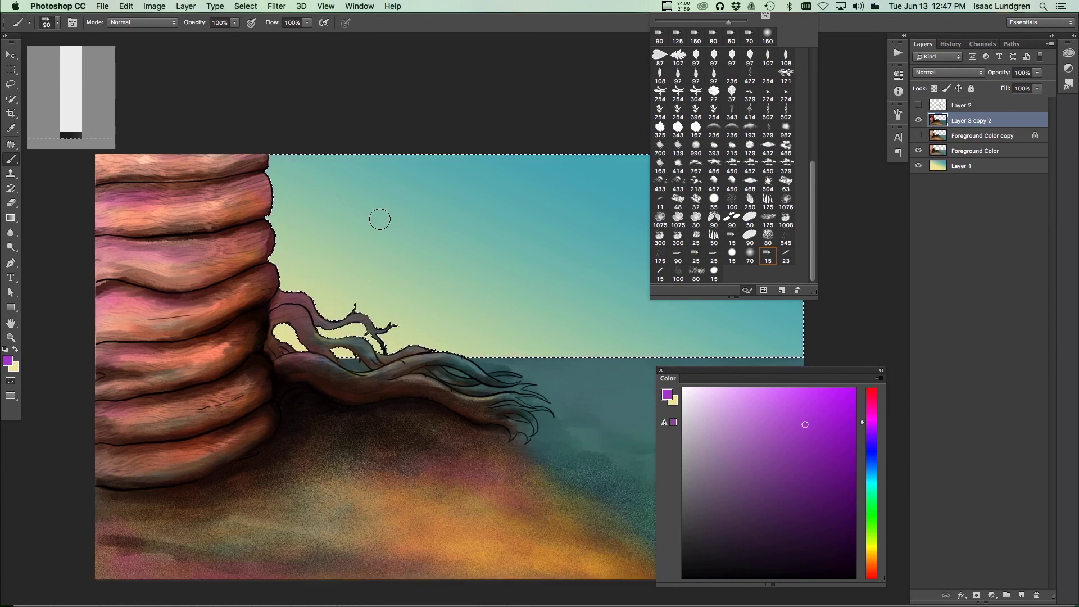
key("super+d")
Step: Check the cleaned trunk and root edges, and show Layer 2 with the pine tree outline over the painting
scroll(441, 281, "up", 8)
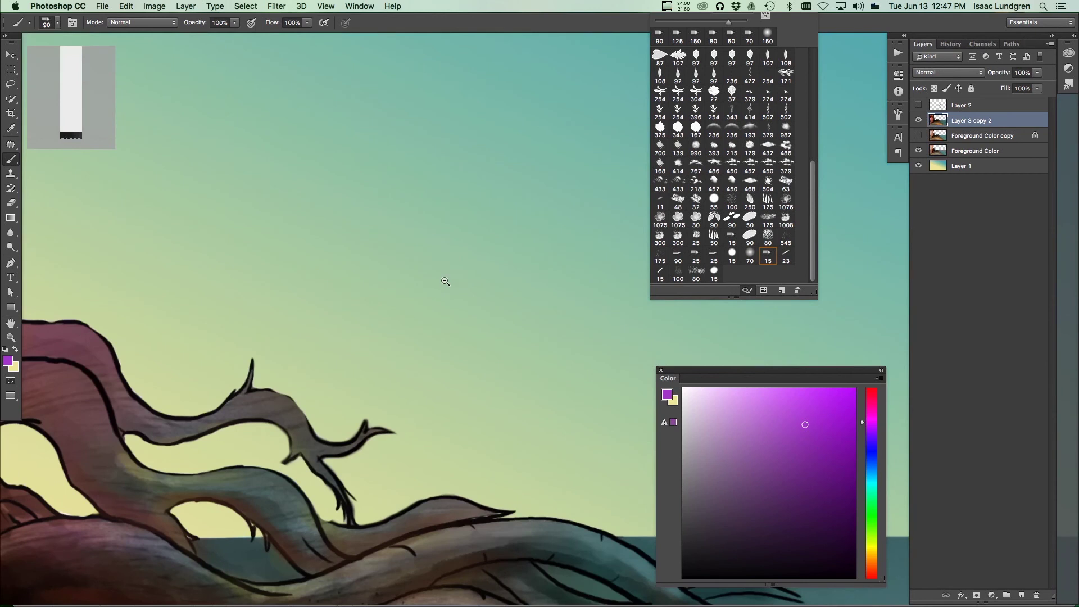
scroll(463, 368, "down", 10)
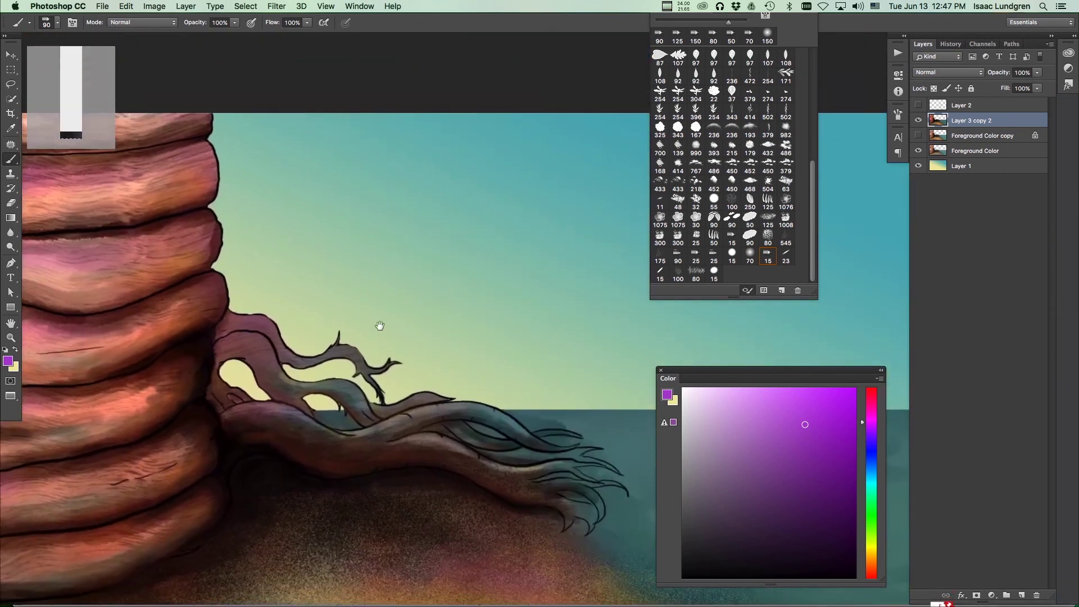
scroll(409, 346, "down", 2)
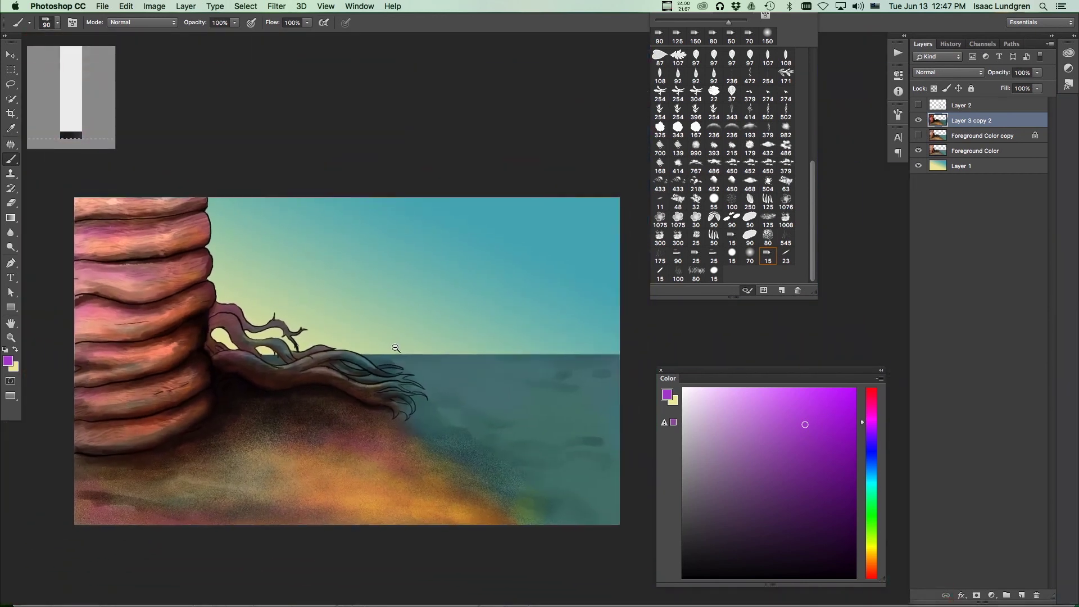
left_click_drag(358, 351, 358, 346)
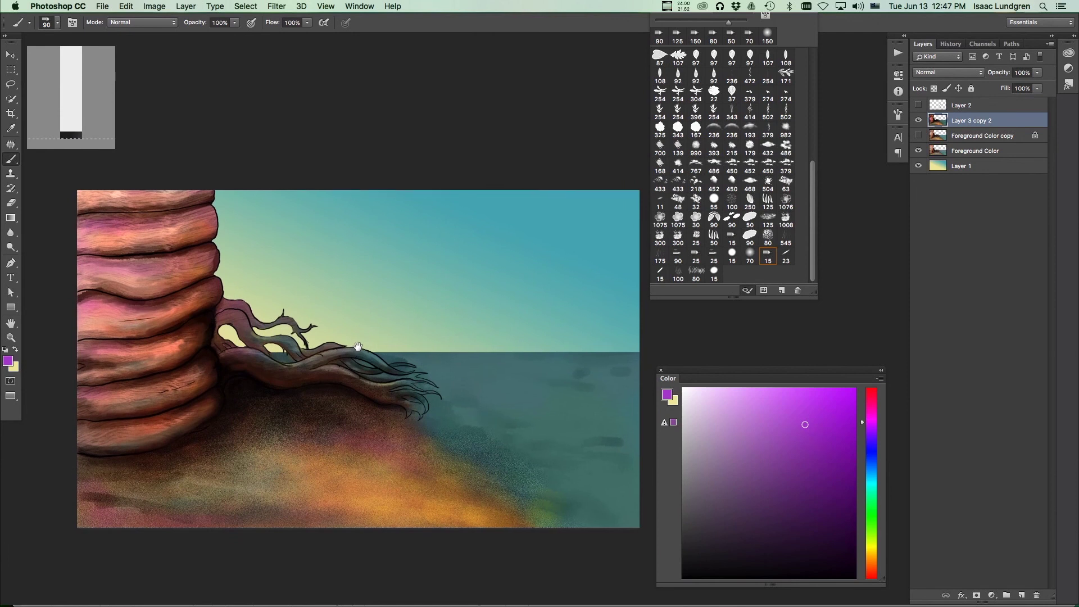
left_click(919, 105)
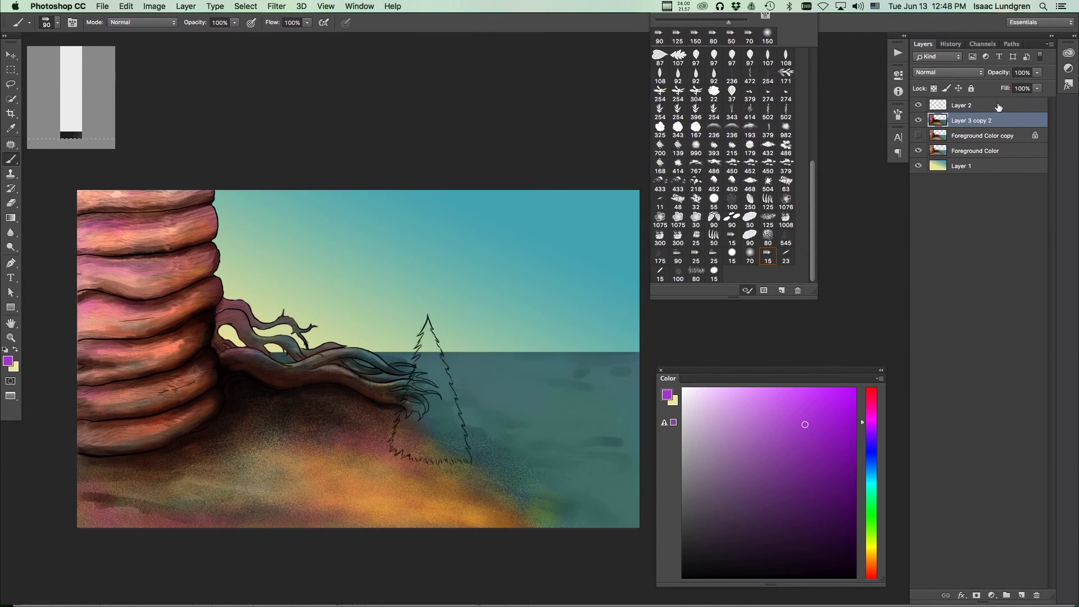
left_click(412, 397)
left_click(712, 589)
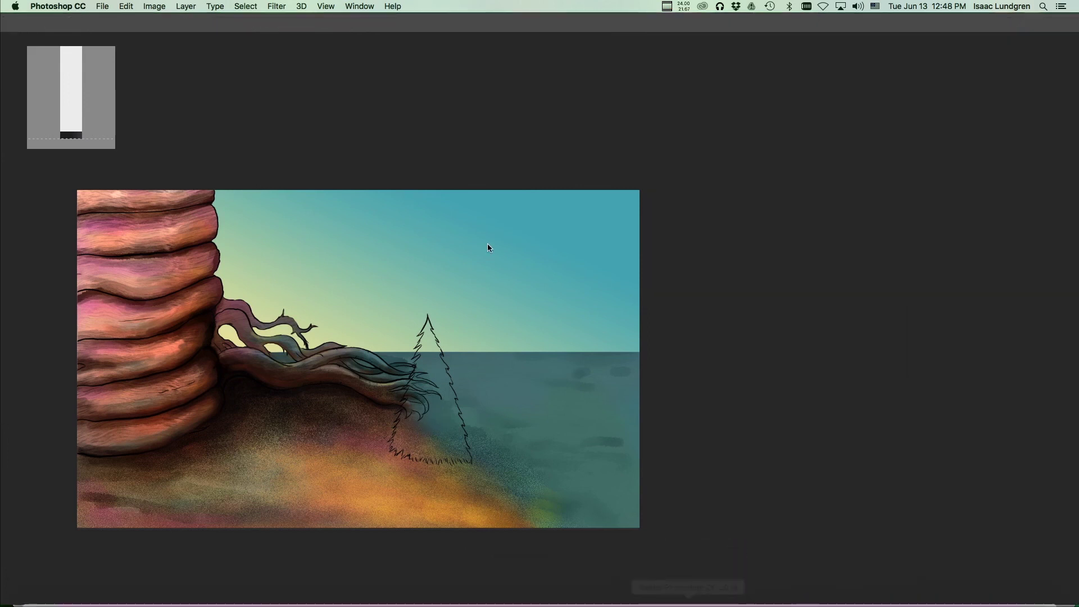
left_click(479, 32)
Step: Examine the pine tree outline's placement against the roots, hill and water in the whole composition
scroll(440, 381, "up", 5)
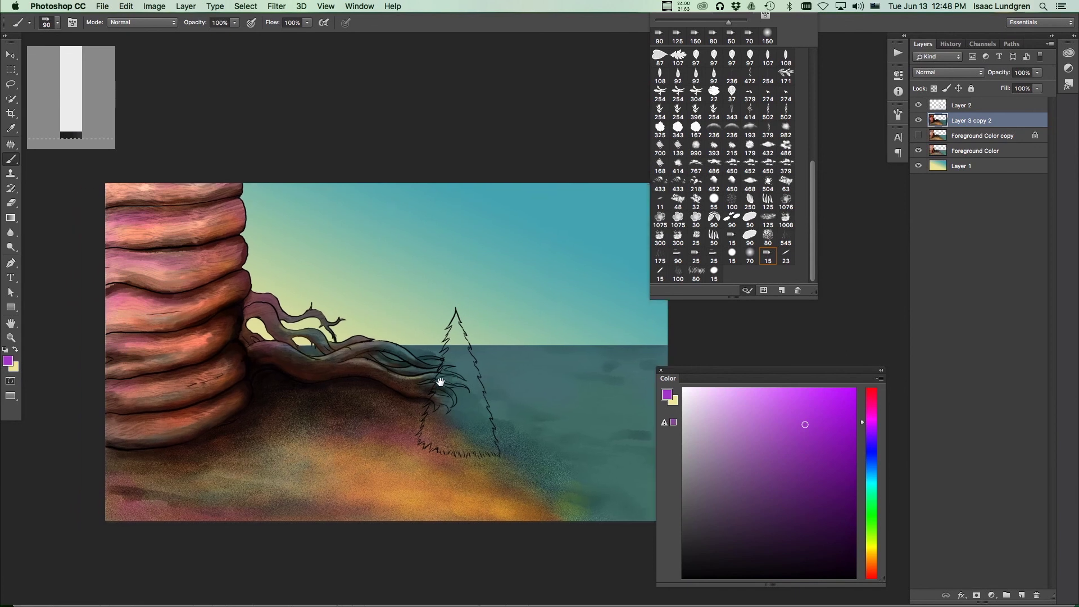
scroll(409, 377, "down", 3)
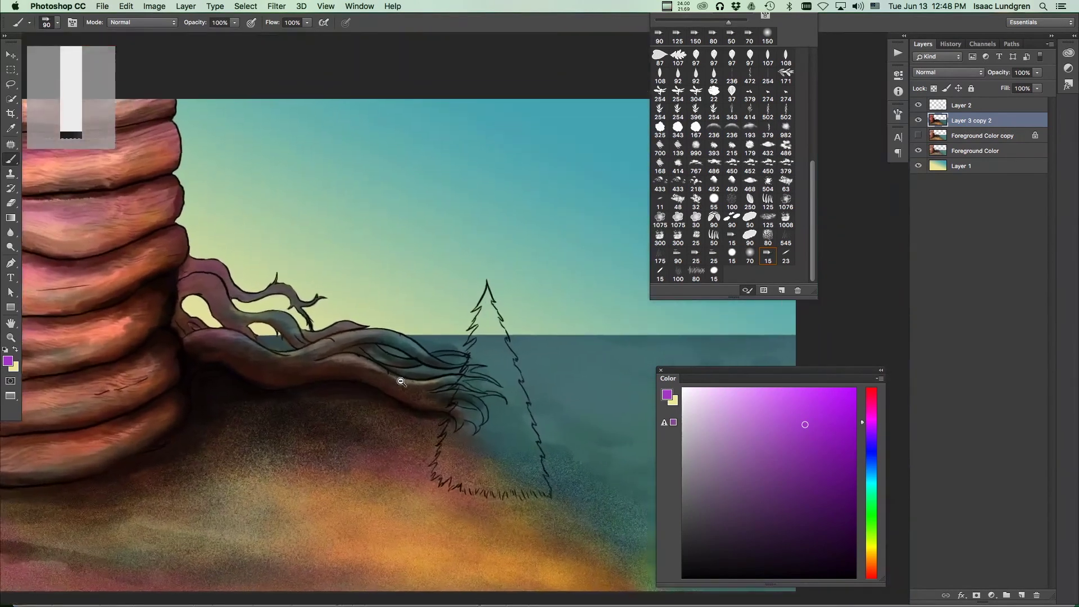
scroll(387, 388, "up", 2)
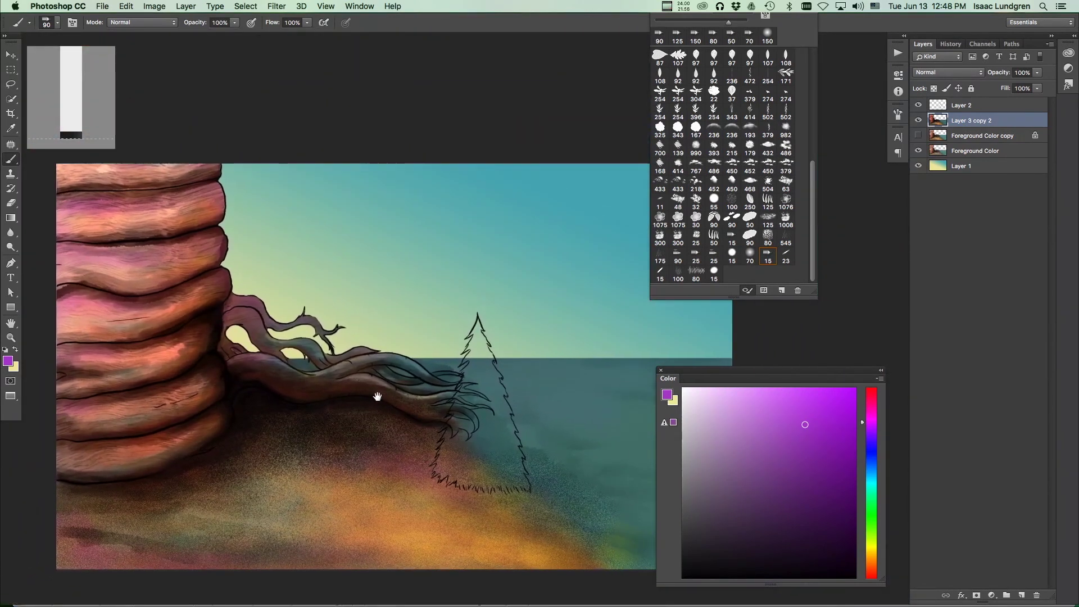
scroll(405, 382, "down", 2)
scroll(405, 382, "up", 1)
scroll(404, 382, "down", 1)
left_click_drag(487, 374, 457, 379)
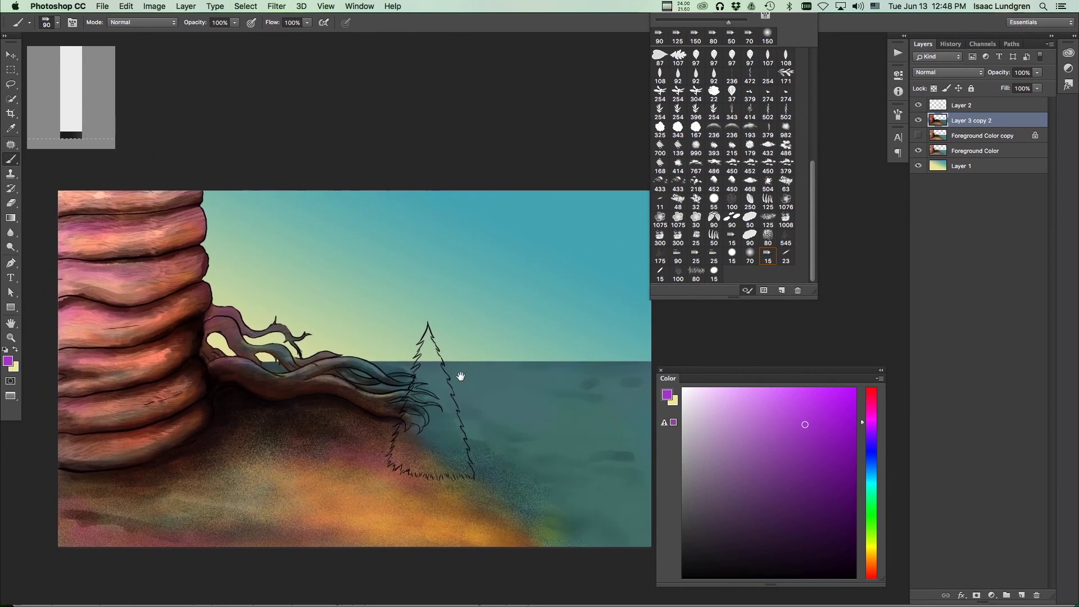
scroll(476, 385, "down", 1)
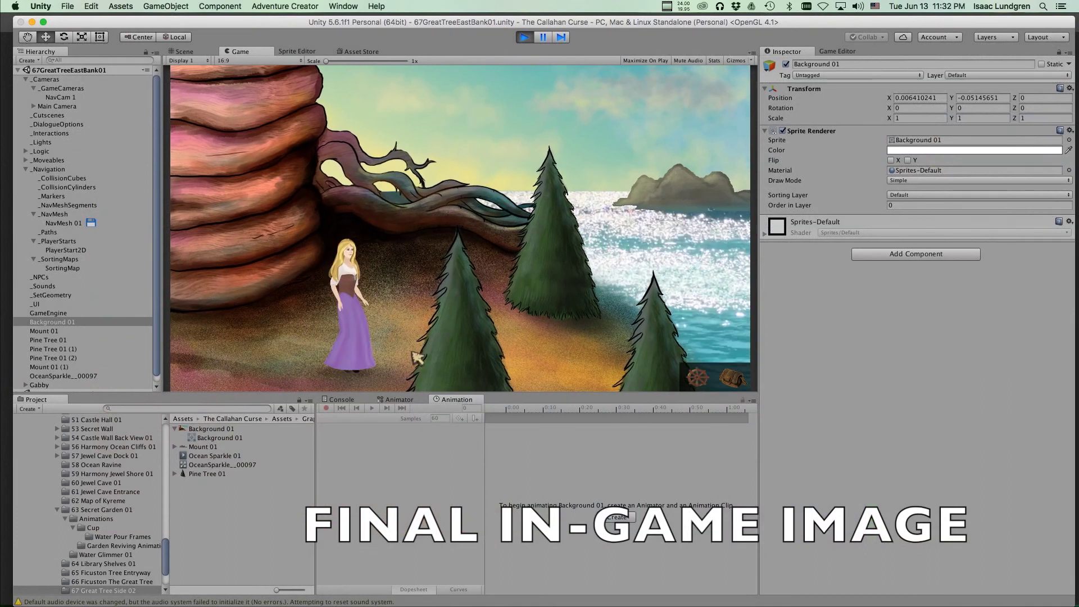
Step: Walk the character around the giant tree's roots and the pine trees to view the scene in the running game
left_click(549, 342)
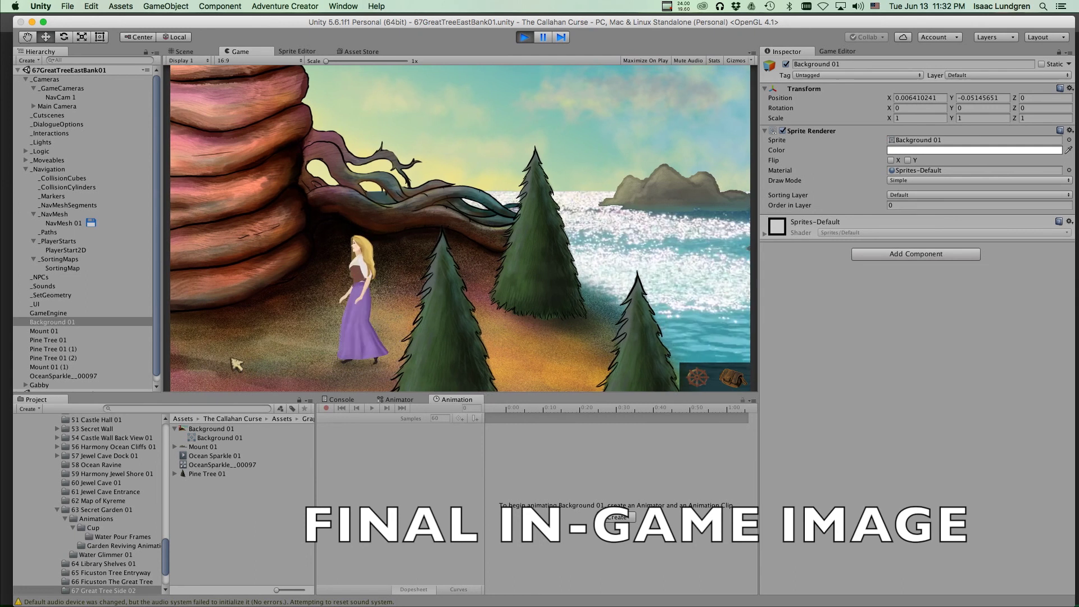
left_click(431, 245)
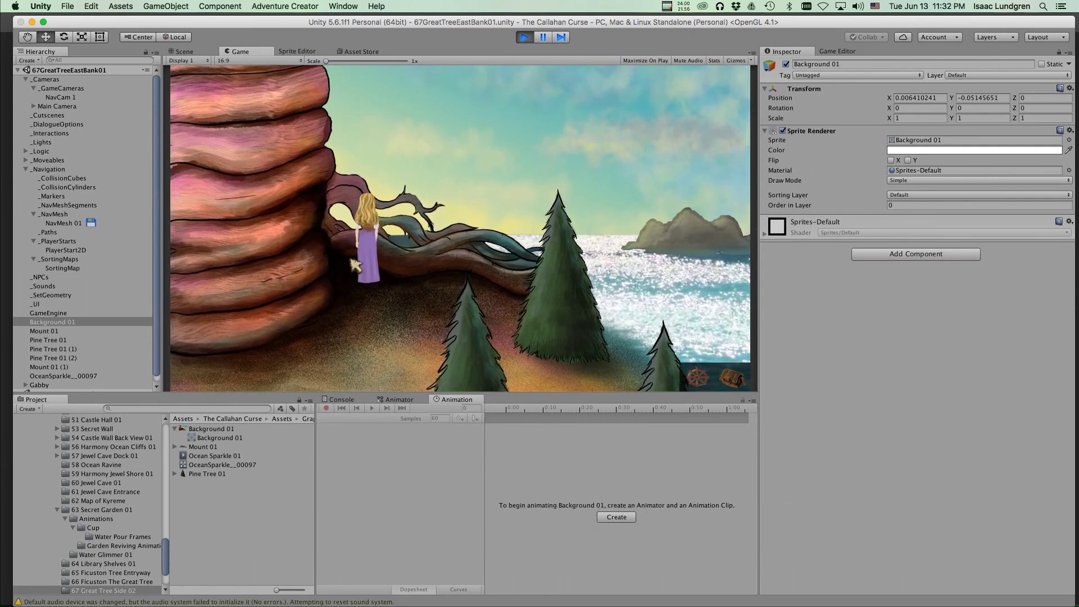
left_click(536, 376)
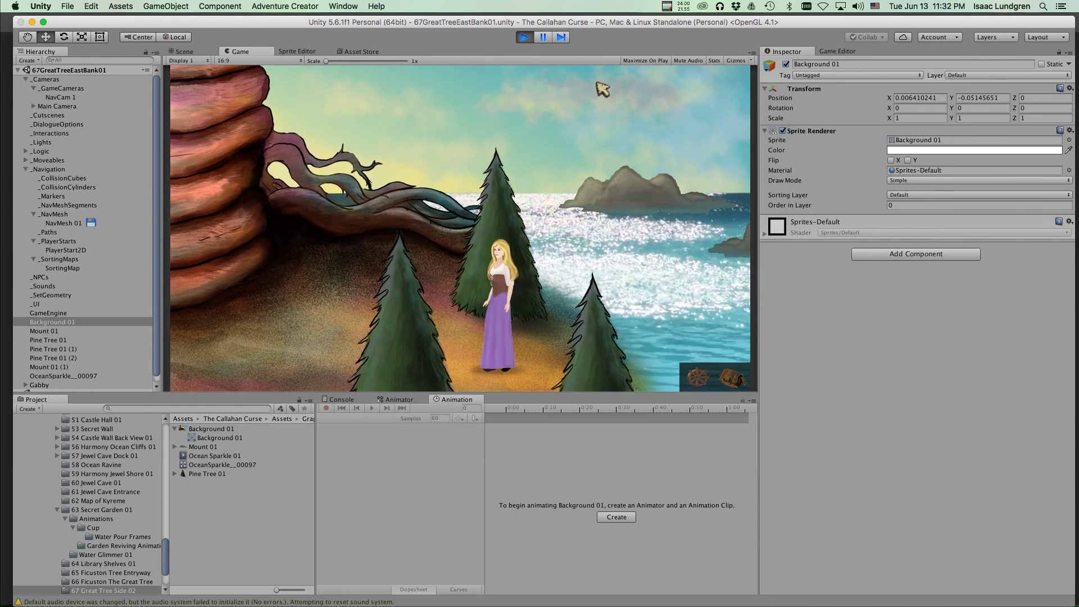
left_click(668, 7)
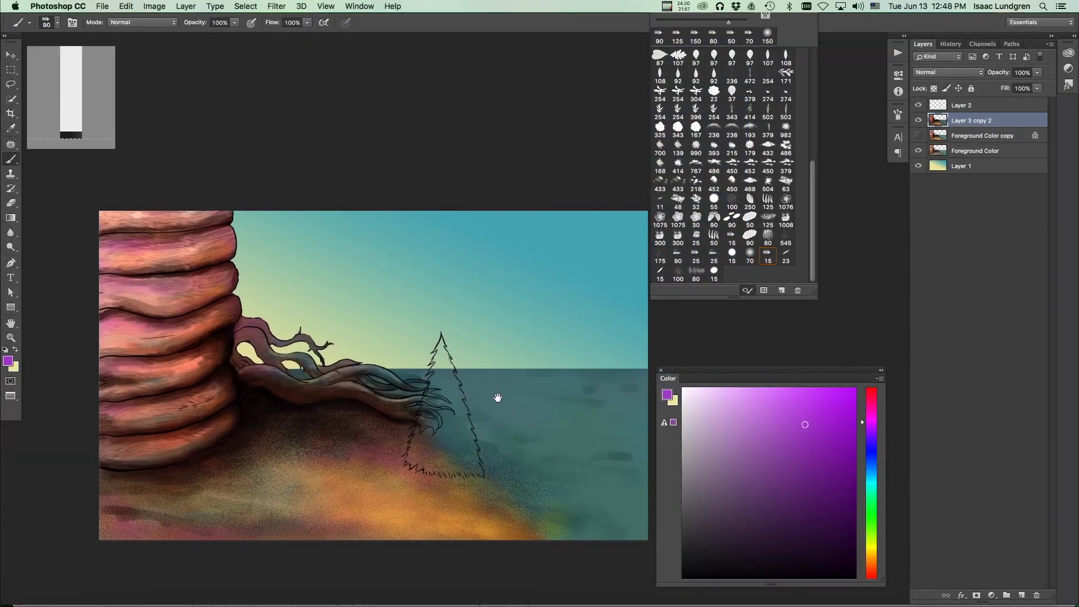
left_click_drag(498, 397, 492, 389)
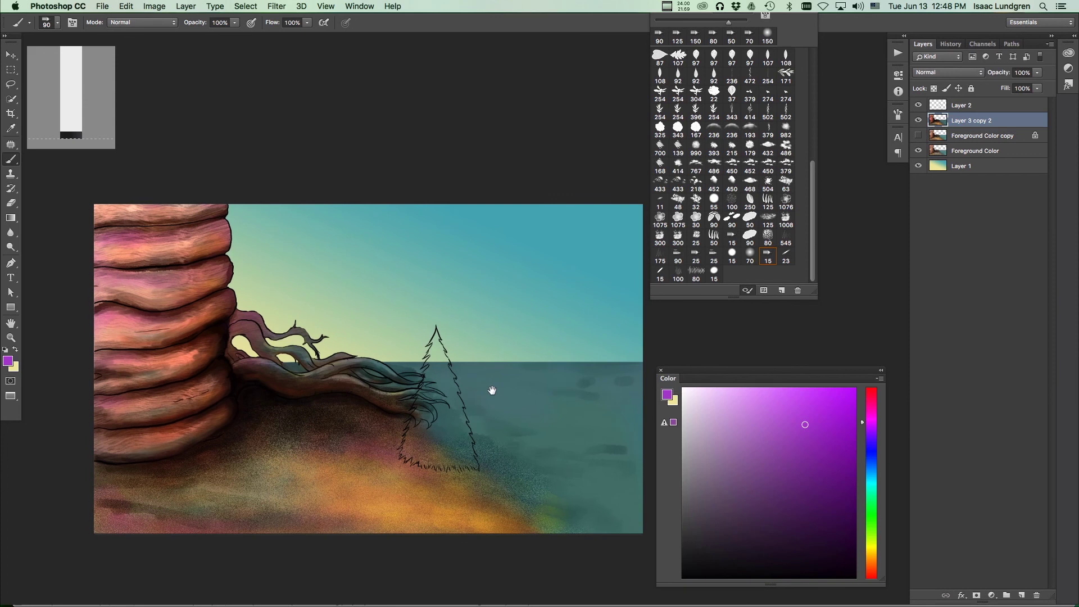